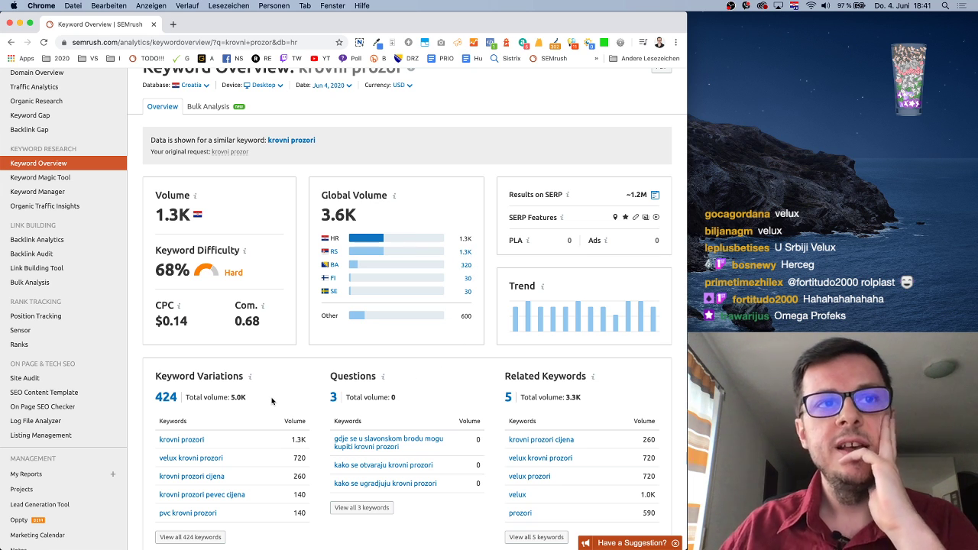
Switch the "krovni prozor" keyword overview from Croatia to Serbia and review its volume, keyword variations and related keywords
{"action": "scroll", "coordinate": [267, 394], "scroll_direction": "down", "scroll_amount": 1}
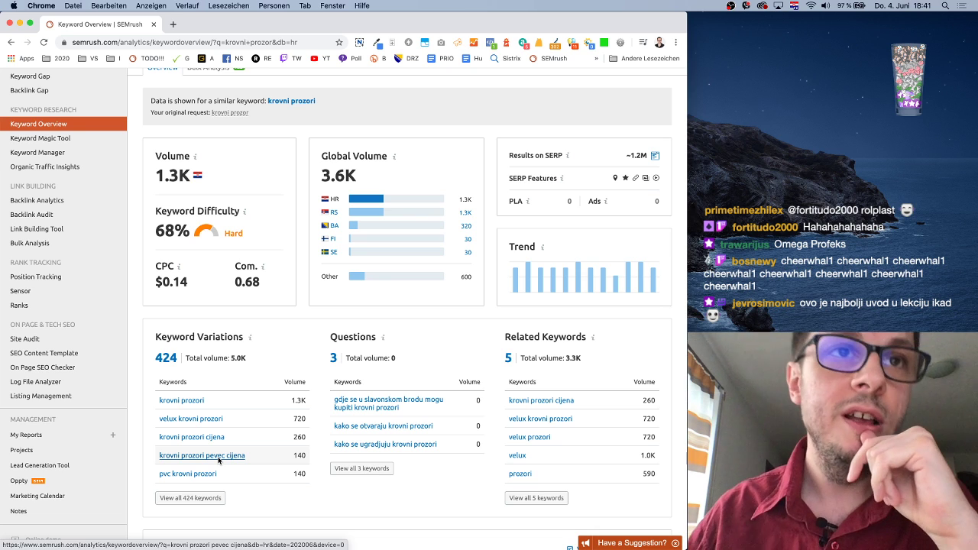
{"action": "scroll", "coordinate": [252, 412], "scroll_direction": "up", "scroll_amount": 4}
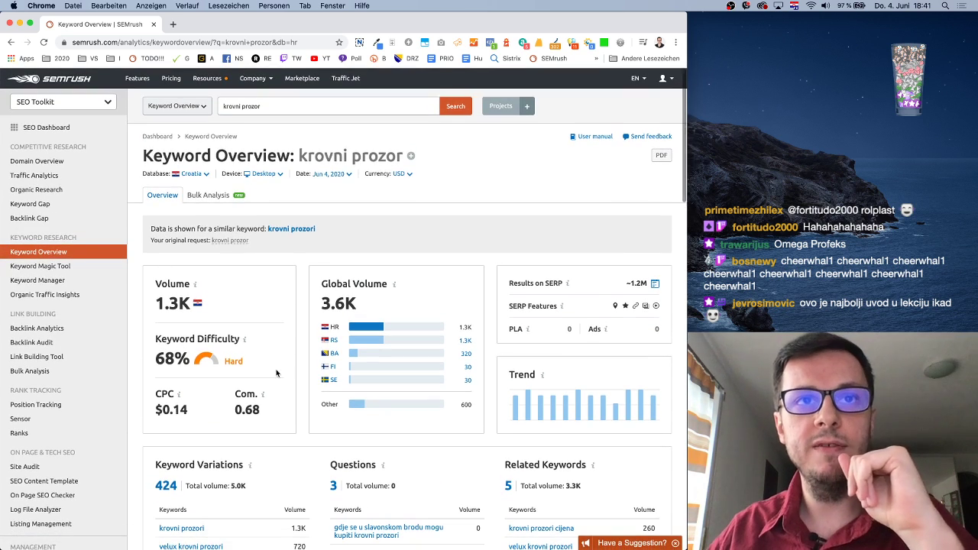
{"action": "left_click", "coordinate": [333, 341]}
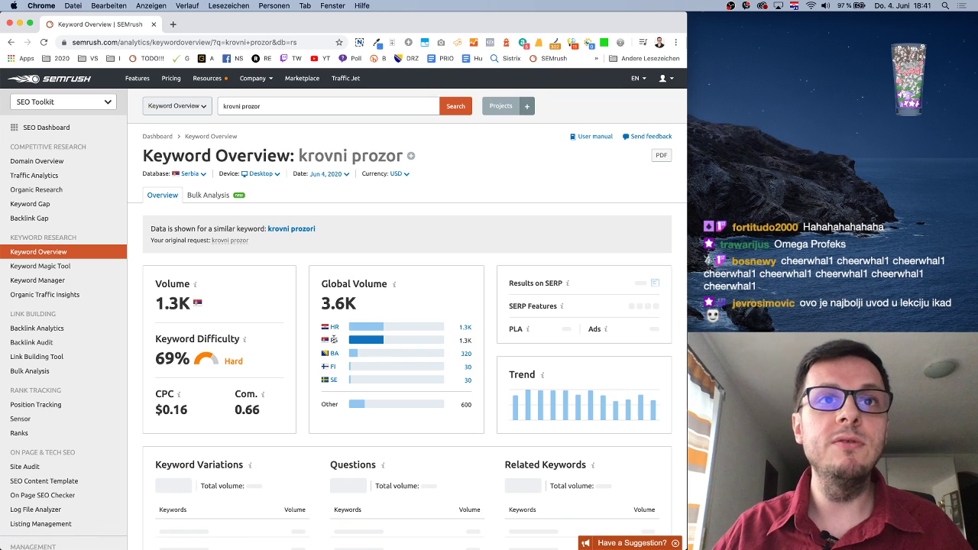
{"action": "scroll", "coordinate": [308, 375], "scroll_direction": "down", "scroll_amount": 2}
{"action": "scroll", "coordinate": [310, 373], "scroll_direction": "down", "scroll_amount": 5}
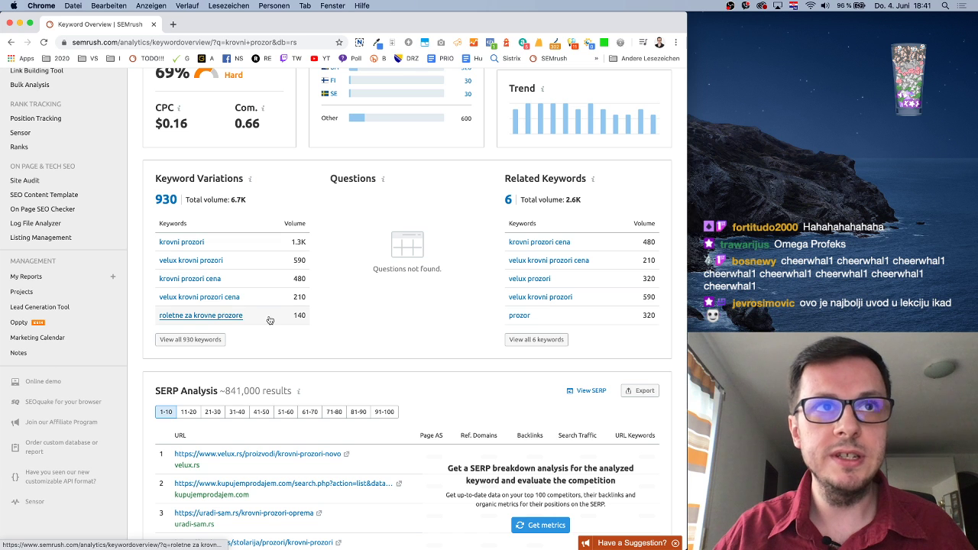
{"action": "scroll", "coordinate": [291, 321], "scroll_direction": "up", "scroll_amount": 7}
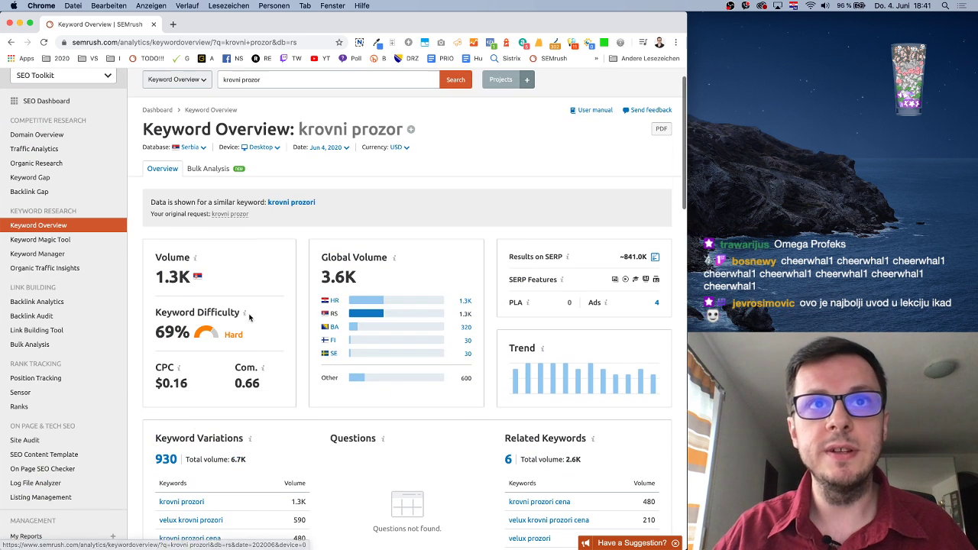
Show the keyword overview for Bosnia and Herzegovina and examine its keyword variations and SERP analysis
{"action": "left_click", "coordinate": [334, 327]}
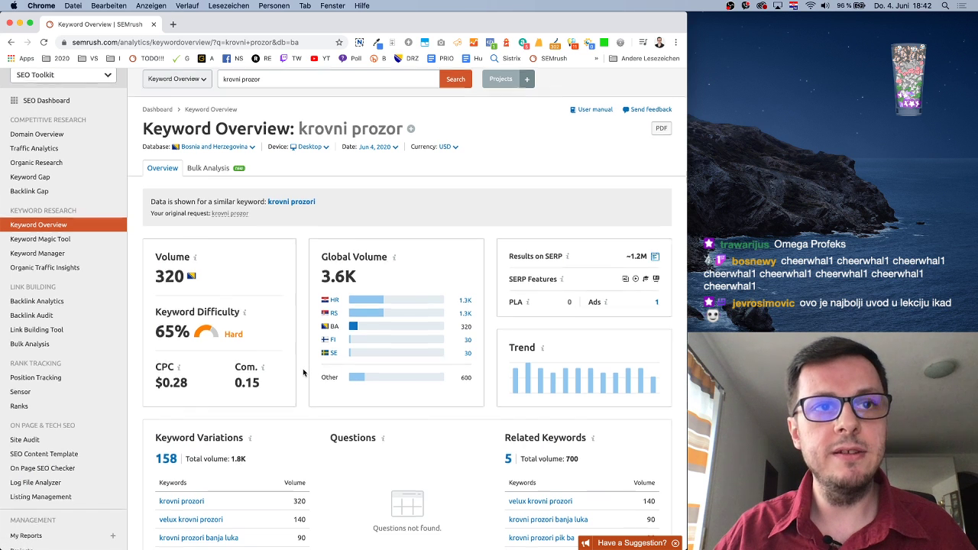
{"action": "scroll", "coordinate": [303, 372], "scroll_direction": "down", "scroll_amount": 5}
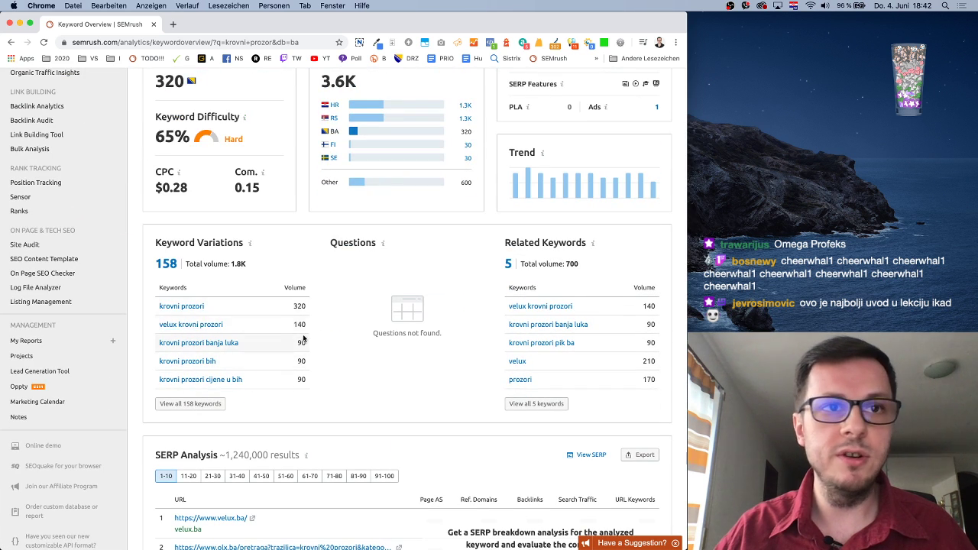
{"action": "scroll", "coordinate": [305, 338], "scroll_direction": "down", "scroll_amount": 2}
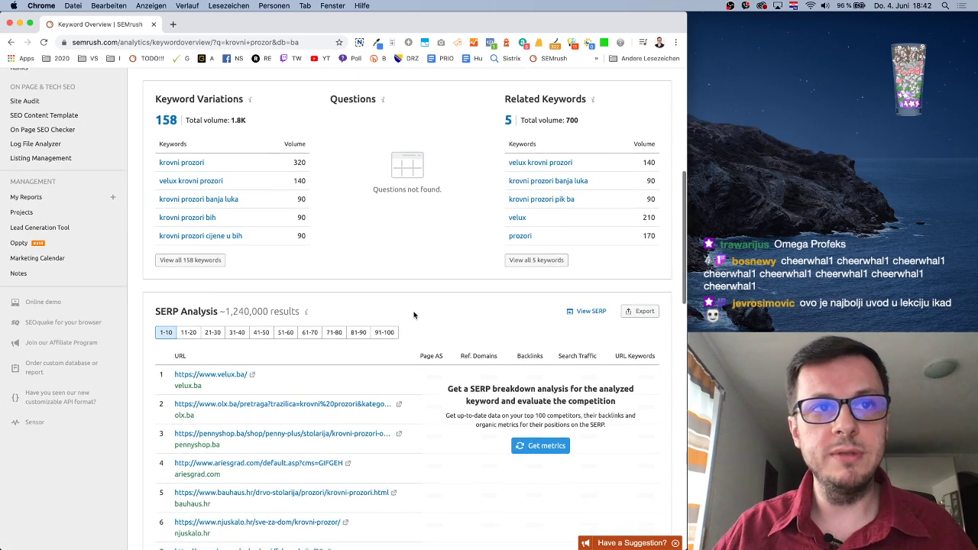
{"action": "scroll", "coordinate": [263, 368], "scroll_direction": "up", "scroll_amount": 1}
{"action": "scroll", "coordinate": [263, 367], "scroll_direction": "up", "scroll_amount": 5}
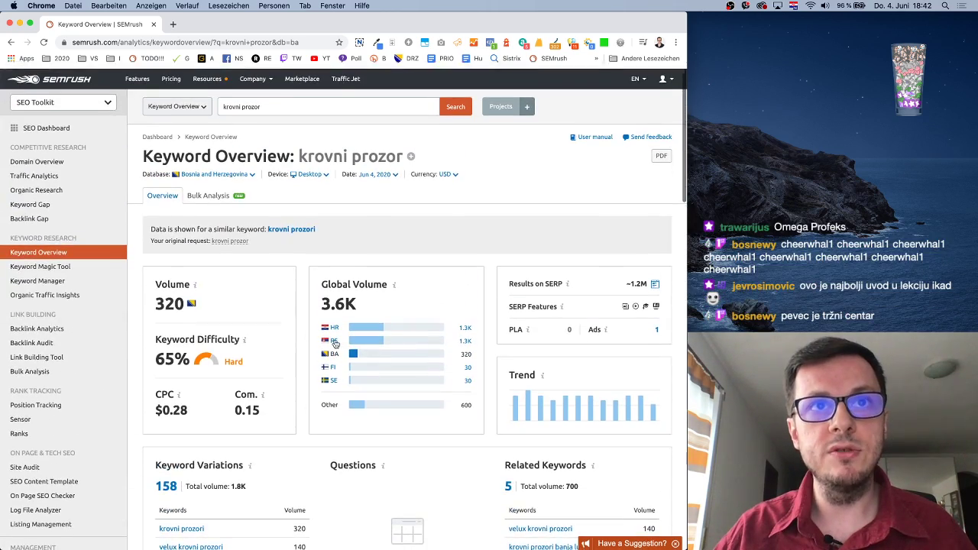
Return the keyword overview to the Serbian database and check the top-ranking URLs in the SERP analysis
{"action": "left_click", "coordinate": [334, 339]}
{"action": "scroll", "coordinate": [383, 449], "scroll_direction": "down", "scroll_amount": 5}
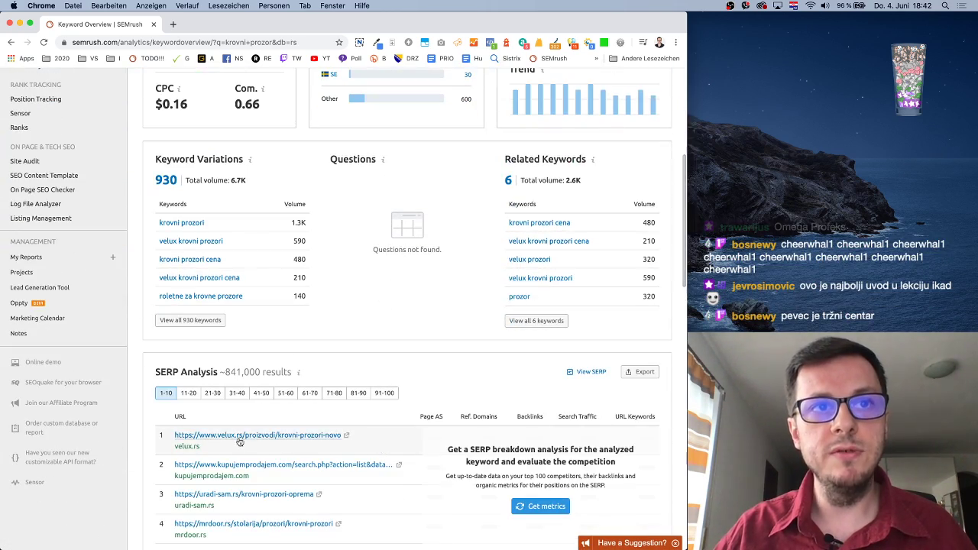
{"action": "scroll", "coordinate": [397, 428], "scroll_direction": "up", "scroll_amount": 5}
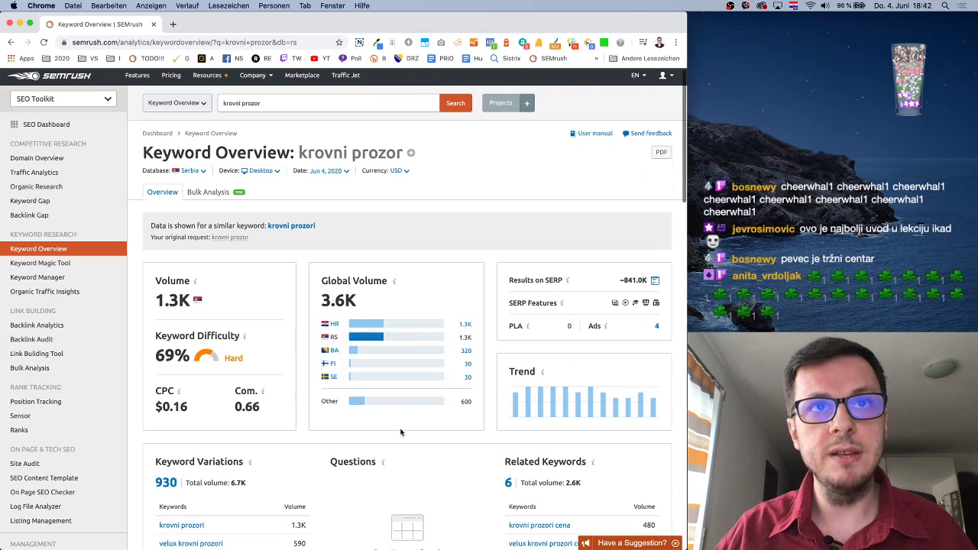
Set the keyword overview back to Croatia and review the keyword lists and top-ranking domains
{"action": "left_click", "coordinate": [333, 324]}
{"action": "scroll", "coordinate": [334, 366], "scroll_direction": "down", "scroll_amount": 5}
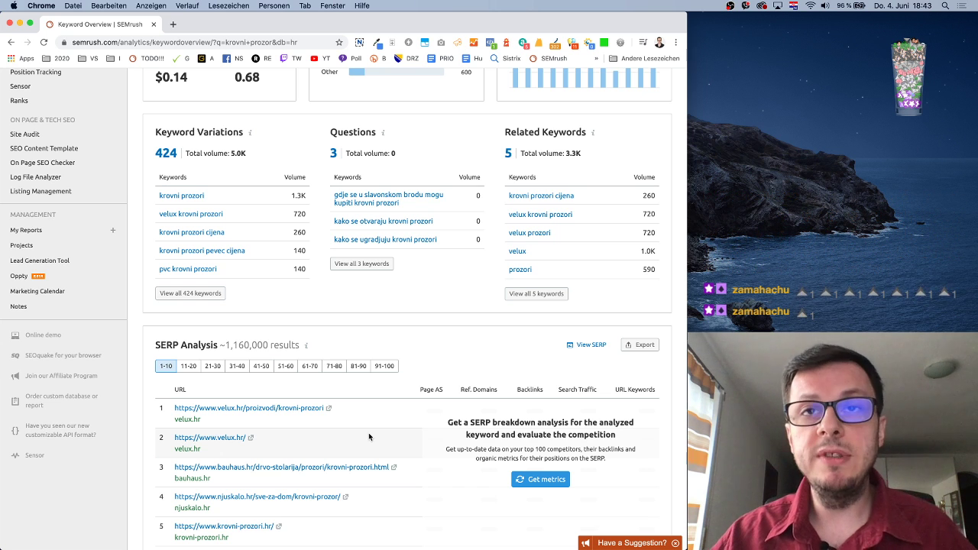
{"action": "scroll", "coordinate": [387, 410], "scroll_direction": "down", "scroll_amount": 2}
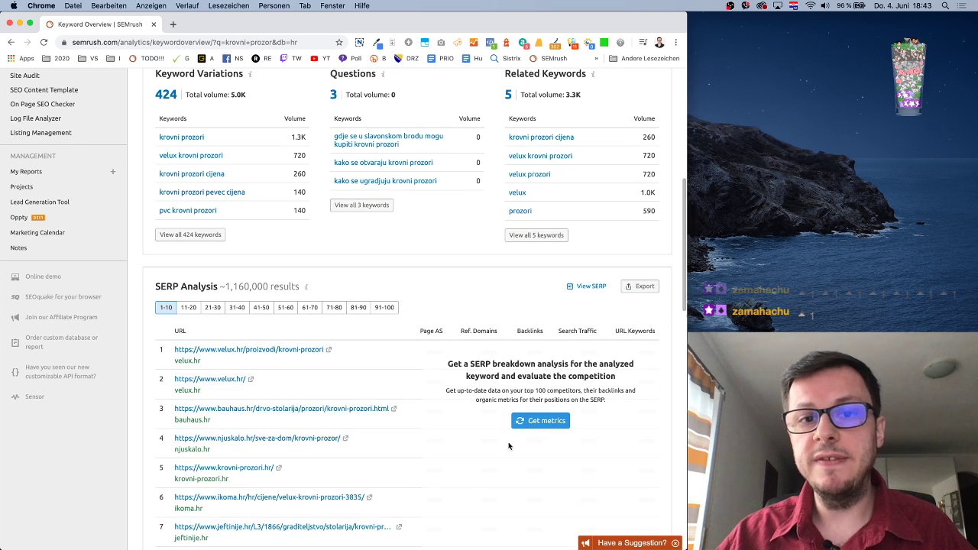
{"action": "left_click", "coordinate": [173, 25]}
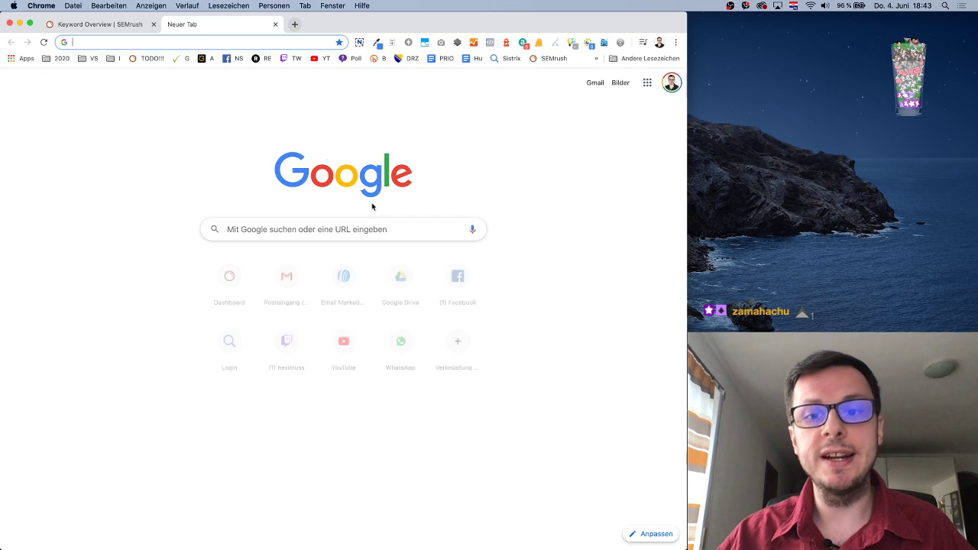
{"action": "type", "text": "www."}
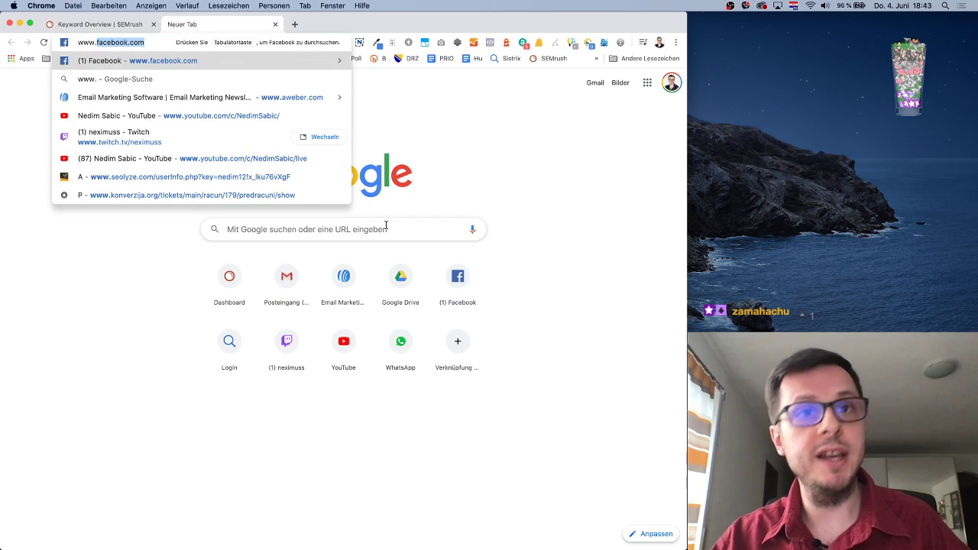
{"action": "type", "text": "velu"}
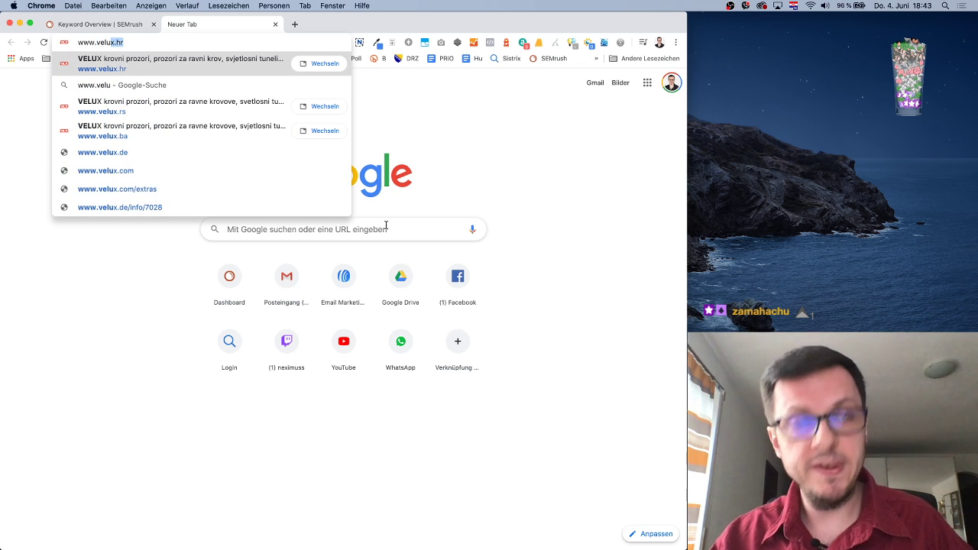
{"action": "key", "text": "Return"}
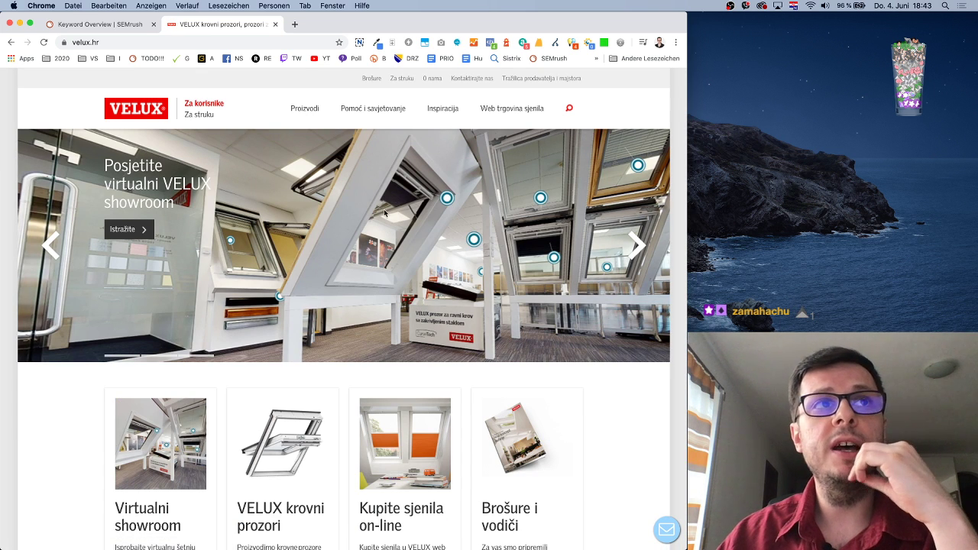
Look through the homepage banner slides and generate a Lighthouse report for velux.hr
{"action": "left_click", "coordinate": [634, 247]}
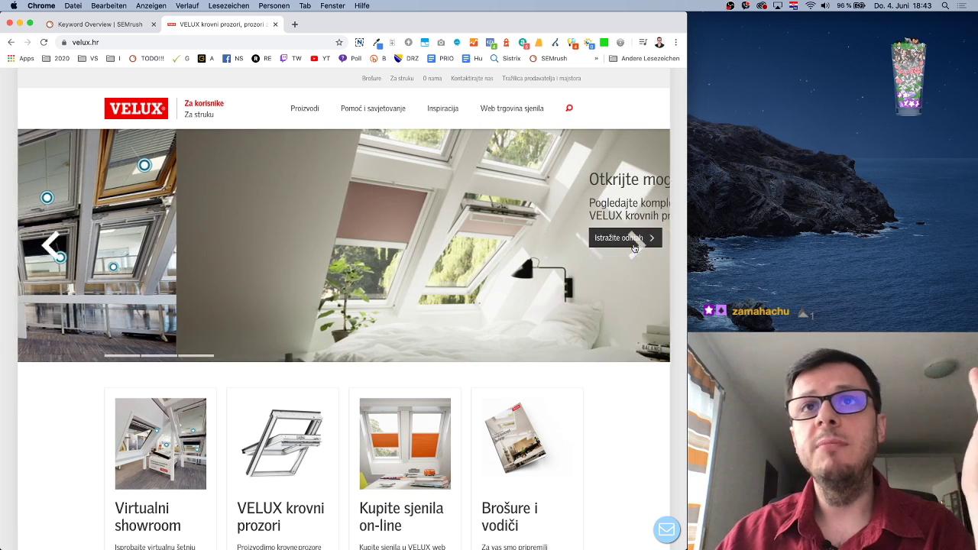
{"action": "left_click", "coordinate": [59, 243]}
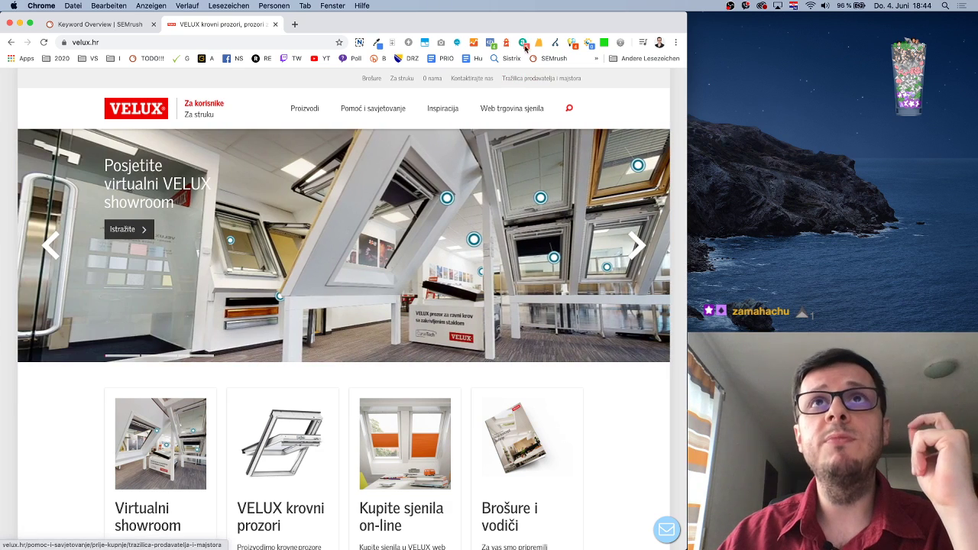
{"action": "left_click", "coordinate": [506, 42]}
{"action": "left_click", "coordinate": [458, 110]}
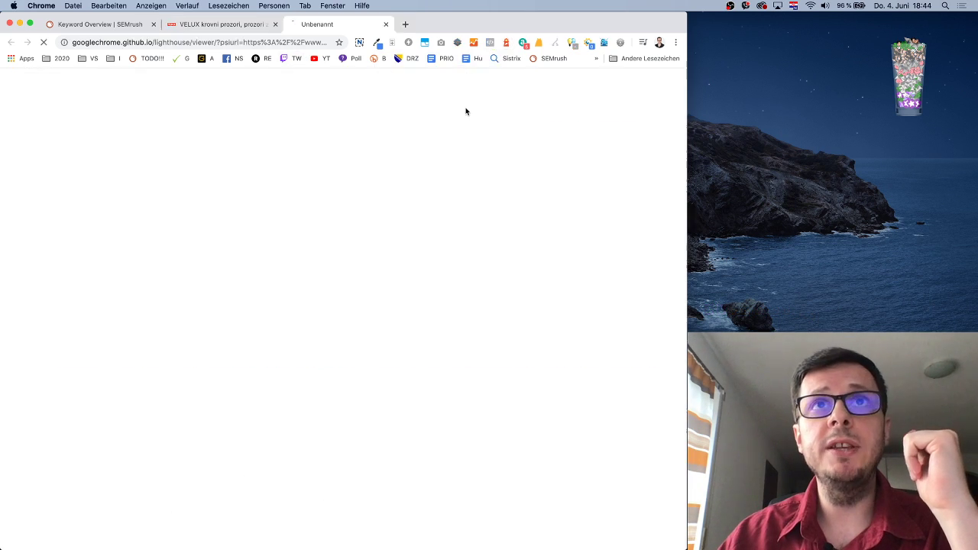
Return to the VELUX homepage and open the "Virtualni showroom" and "VELUX krovni prozori" pages in separate background tabs
{"action": "left_click", "coordinate": [245, 26]}
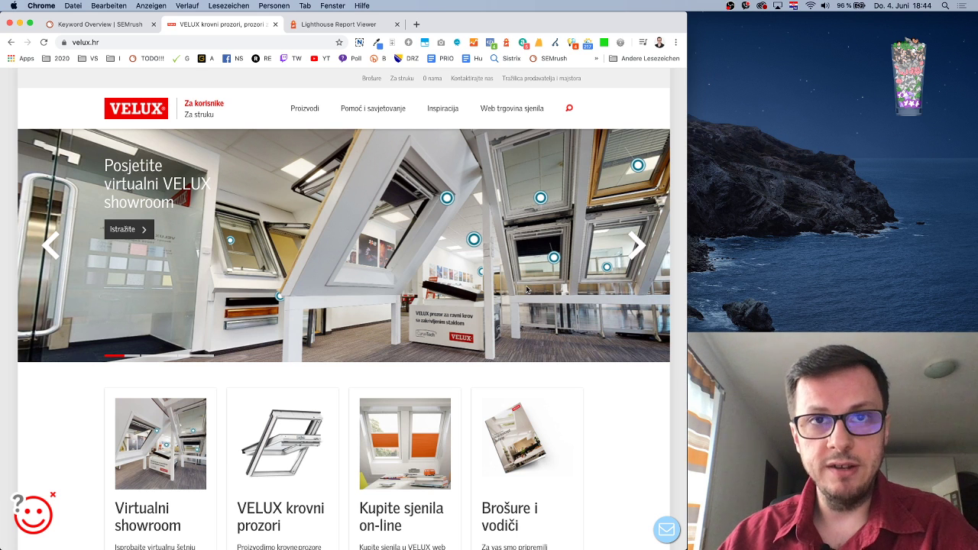
{"action": "scroll", "coordinate": [578, 377], "scroll_direction": "down", "scroll_amount": 4}
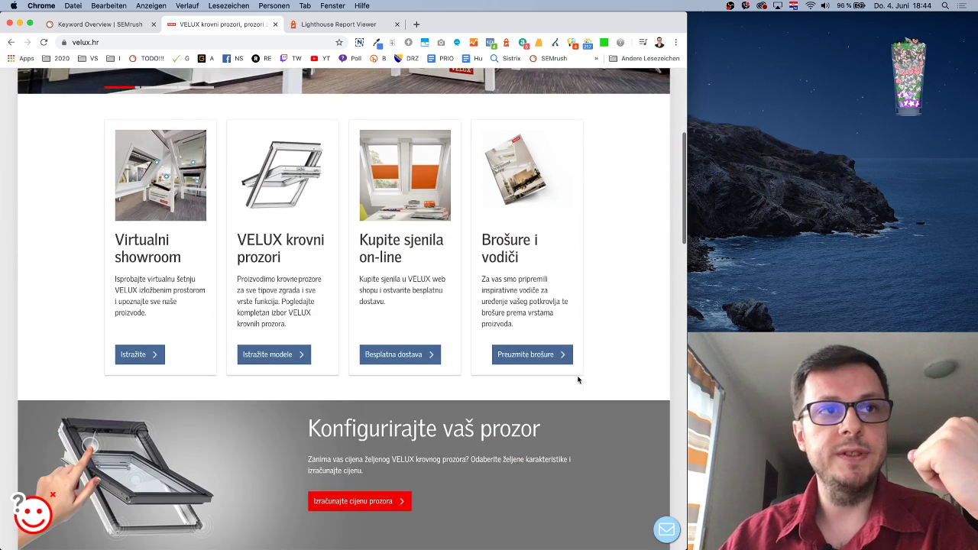
{"action": "scroll", "coordinate": [190, 216], "scroll_direction": "up", "scroll_amount": 4}
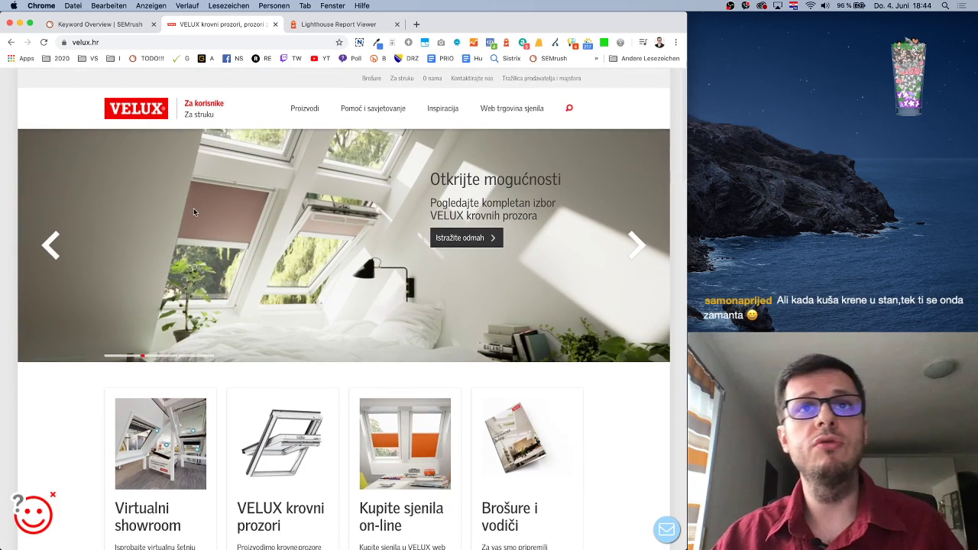
{"action": "scroll", "coordinate": [224, 425], "scroll_direction": "down", "scroll_amount": 3}
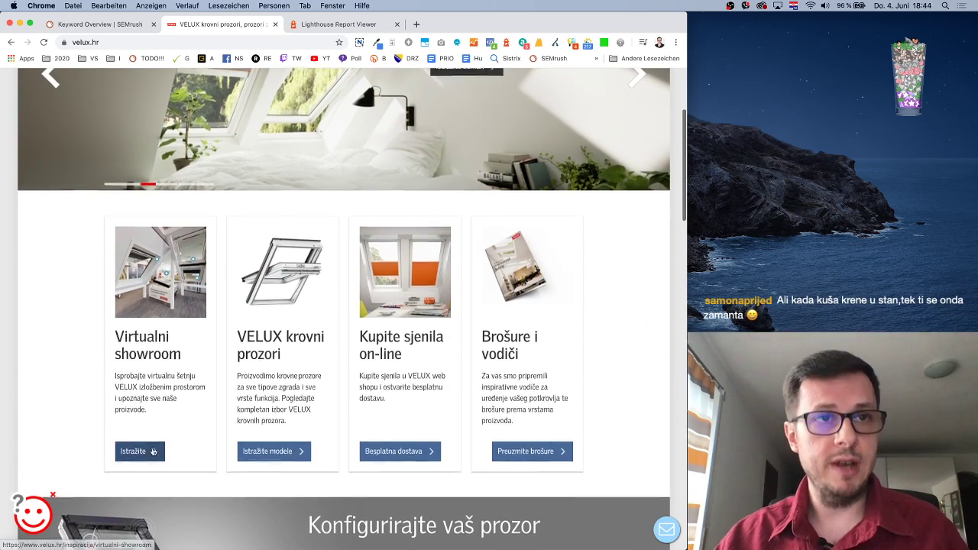
{"action": "left_click", "coordinate": [153, 450], "text": "super"}
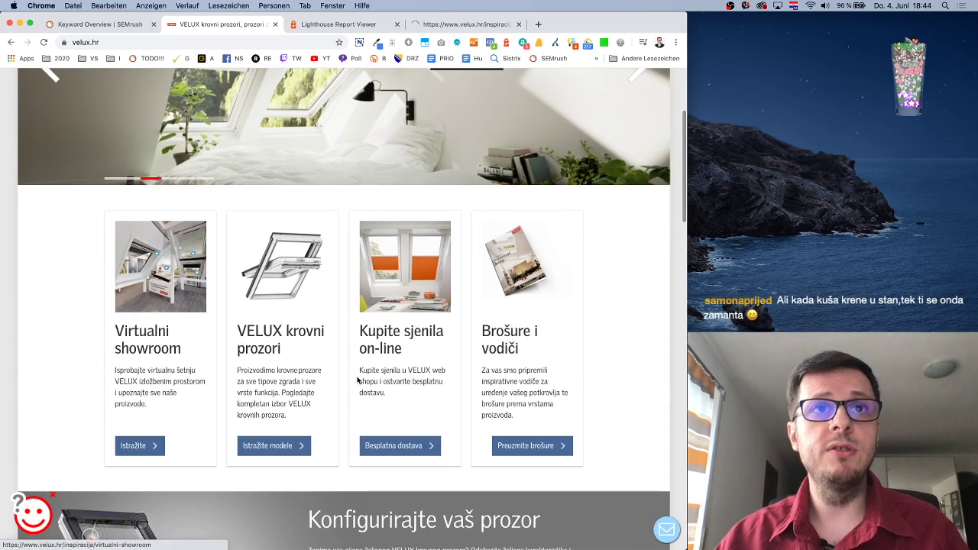
{"action": "left_click", "coordinate": [291, 450], "text": "super"}
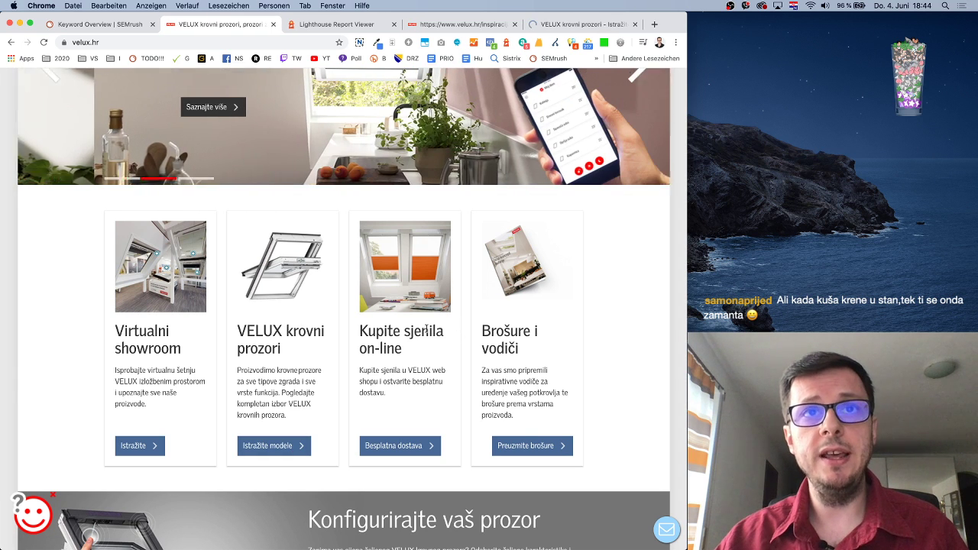
Open the "Kupite sjenila on-line" shop and the "Konfigurirajte vaš prozor" price configurator from the homepage in background tabs
{"action": "double_click", "coordinate": [416, 330]}
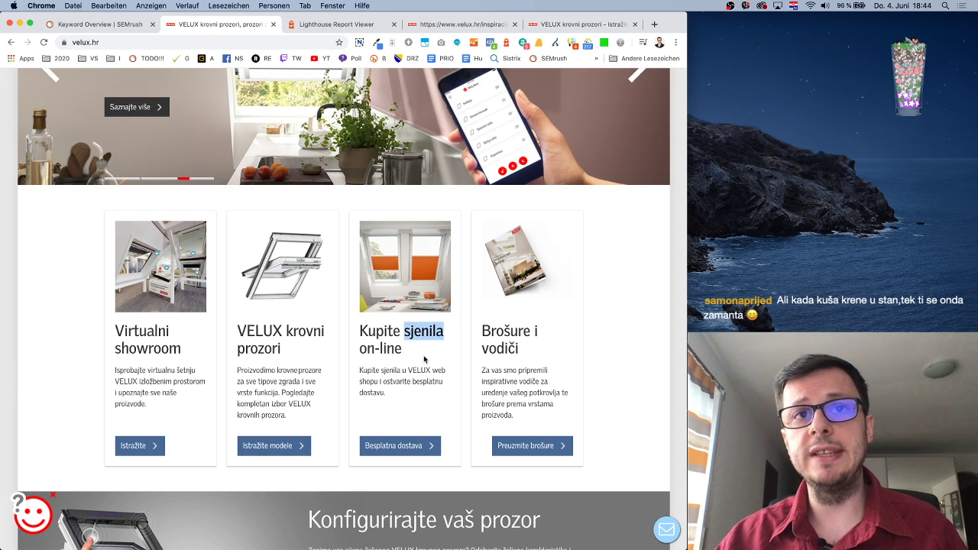
{"action": "left_click", "coordinate": [424, 359]}
{"action": "left_click_drag", "start_coordinate": [361, 329], "coordinate": [399, 349]}
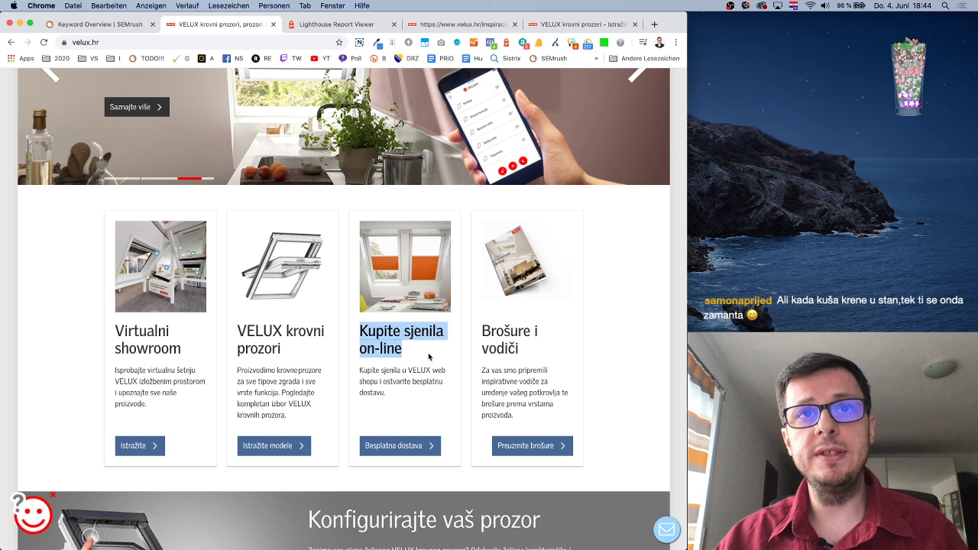
{"action": "left_click", "coordinate": [429, 357]}
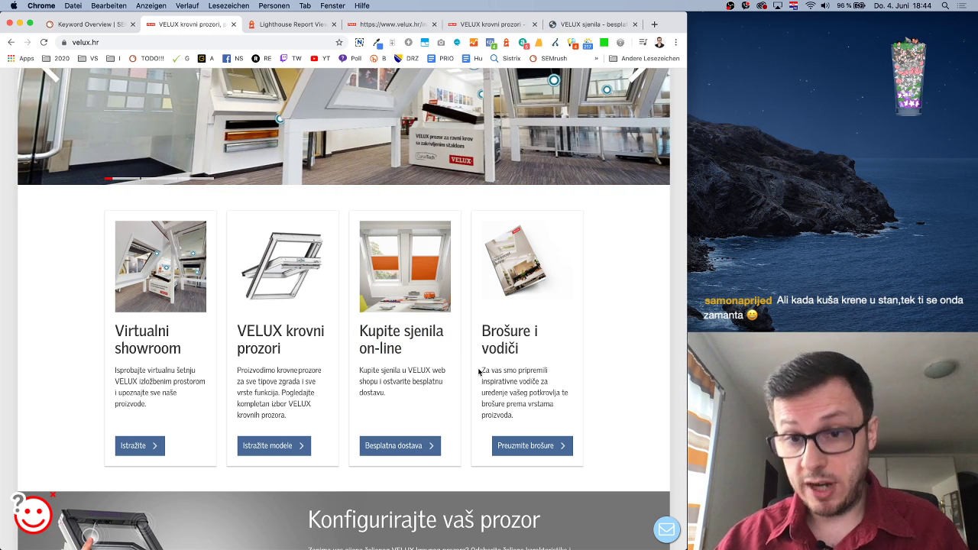
{"action": "scroll", "coordinate": [555, 391], "scroll_direction": "down", "scroll_amount": 5}
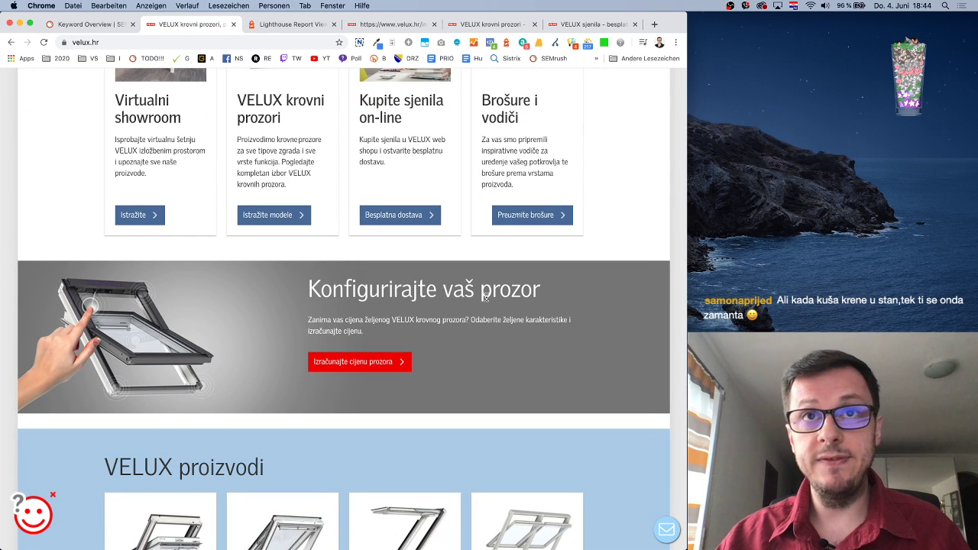
{"action": "left_click", "coordinate": [359, 362], "text": "super"}
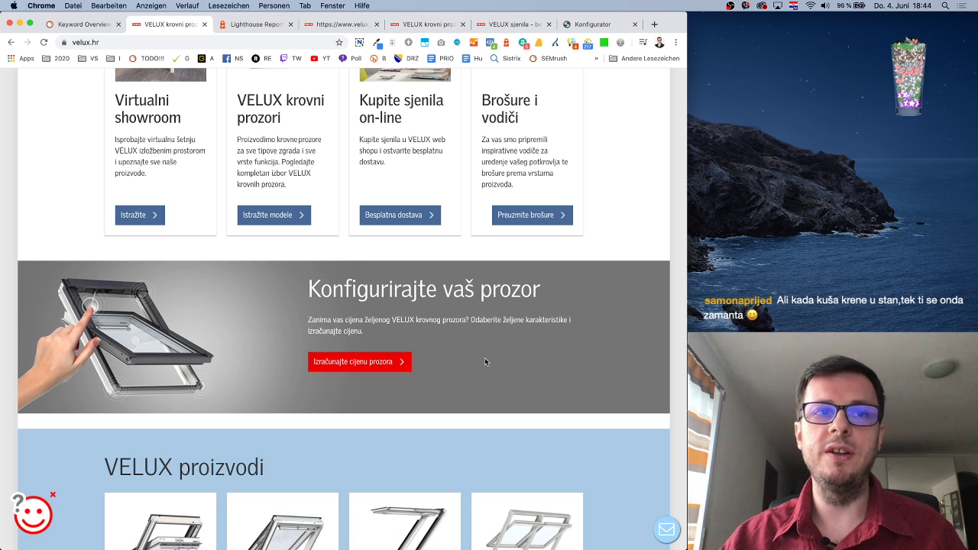
Examine the "VELUX proizvodi" product cards and the service section on the homepage
{"action": "scroll", "coordinate": [485, 359], "scroll_direction": "down", "scroll_amount": 7}
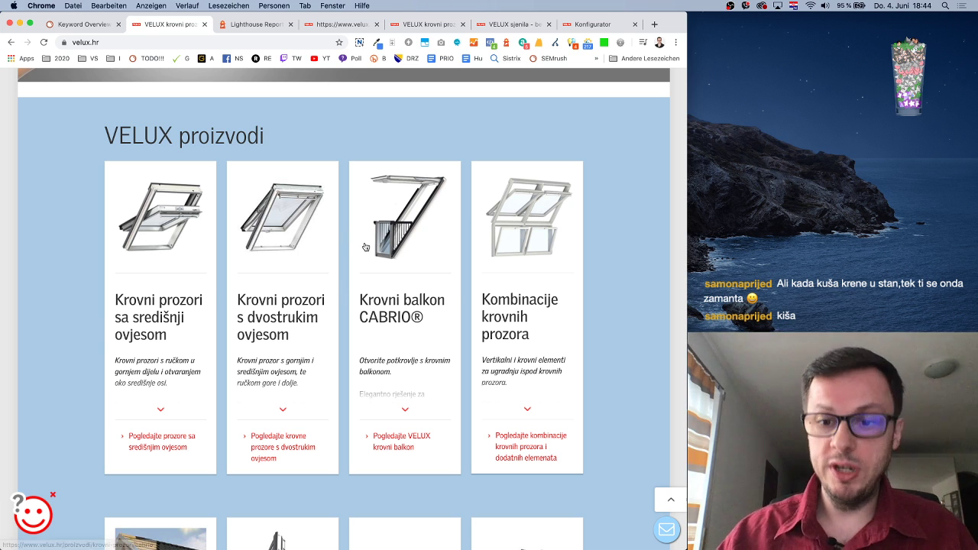
{"action": "scroll", "coordinate": [349, 281], "scroll_direction": "down", "scroll_amount": 4}
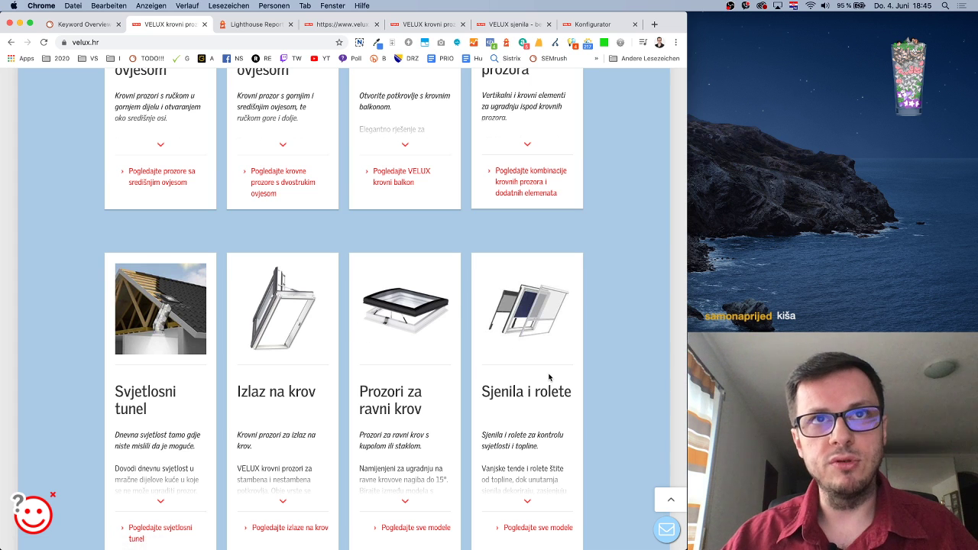
{"action": "scroll", "coordinate": [550, 377], "scroll_direction": "down", "scroll_amount": 3}
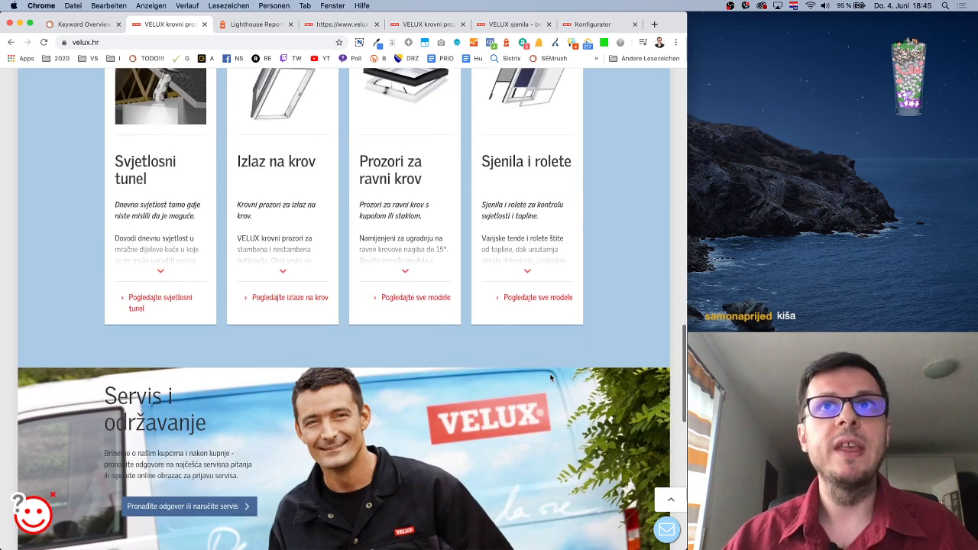
{"action": "scroll", "coordinate": [550, 377], "scroll_direction": "up", "scroll_amount": 2}
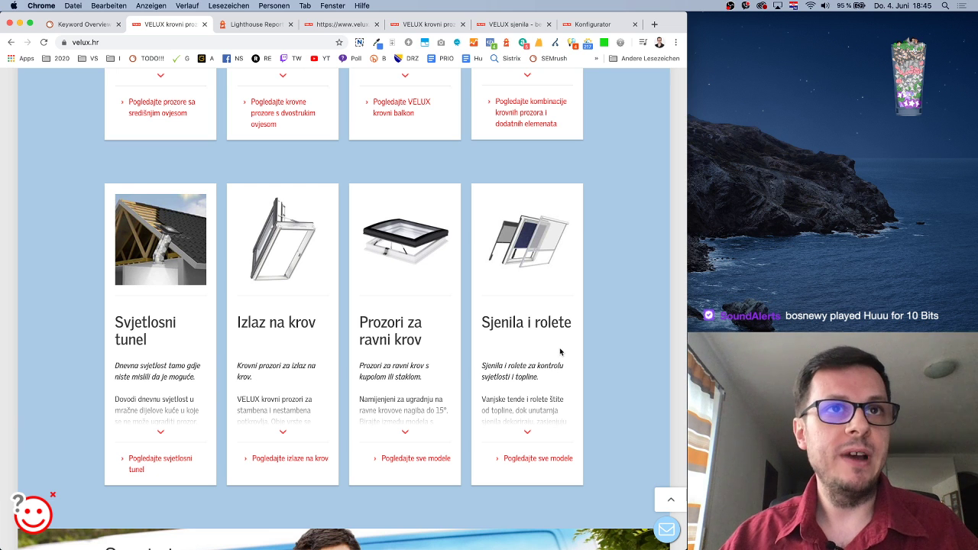
Examine the remaining product cards, the "Servis i održavanje" and "The Indoor Generation" sections, and the footer of the velux.hr homepage
{"action": "scroll", "coordinate": [537, 372], "scroll_direction": "down", "scroll_amount": 2}
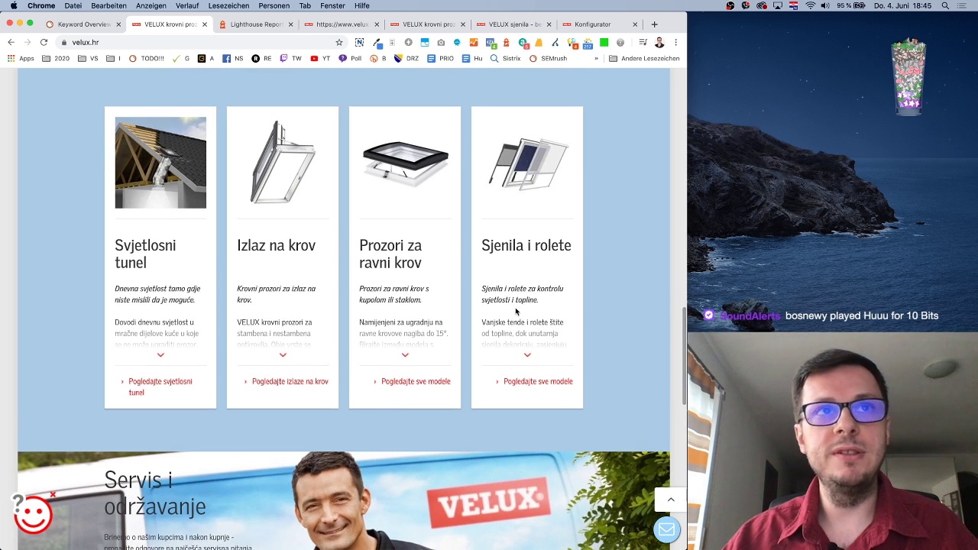
{"action": "scroll", "coordinate": [517, 343], "scroll_direction": "down", "scroll_amount": 1}
{"action": "scroll", "coordinate": [513, 287], "scroll_direction": "down", "scroll_amount": 5}
{"action": "scroll", "coordinate": [310, 250], "scroll_direction": "up", "scroll_amount": 2}
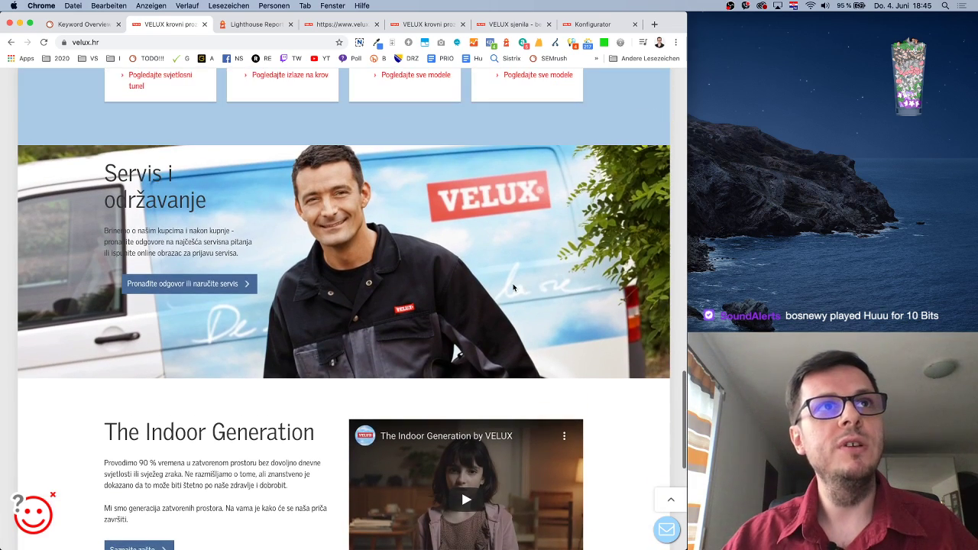
{"action": "scroll", "coordinate": [357, 259], "scroll_direction": "down", "scroll_amount": 8}
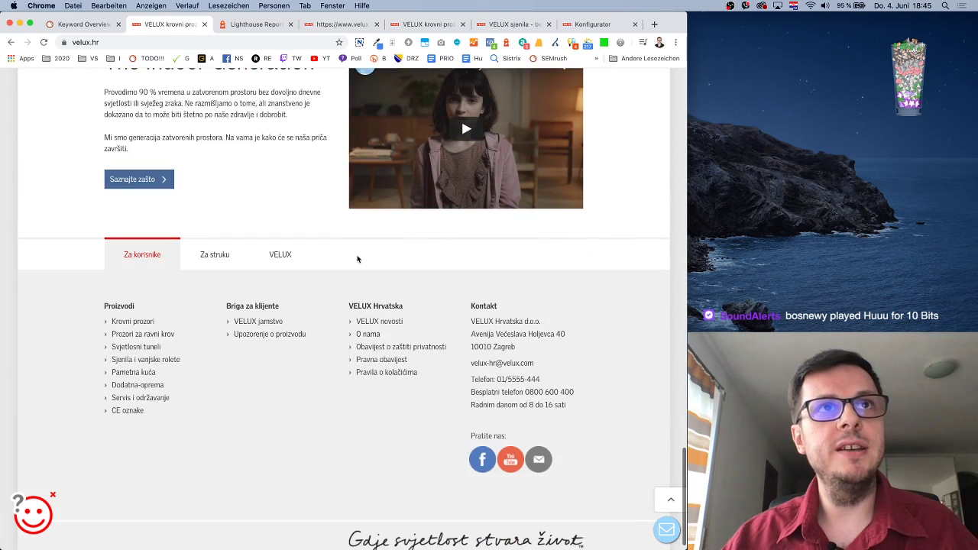
{"action": "scroll", "coordinate": [357, 258], "scroll_direction": "up", "scroll_amount": 20}
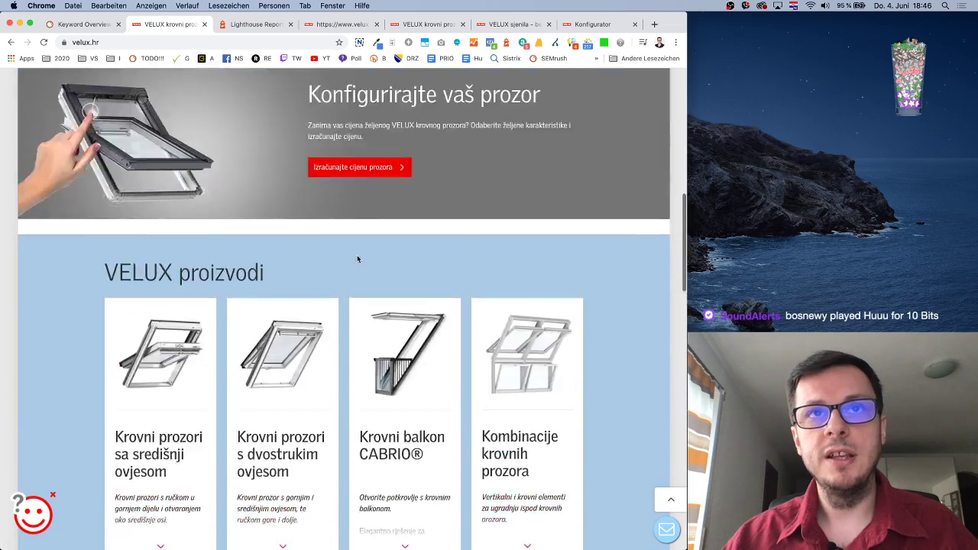
{"action": "scroll", "coordinate": [357, 259], "scroll_direction": "up", "scroll_amount": 10}
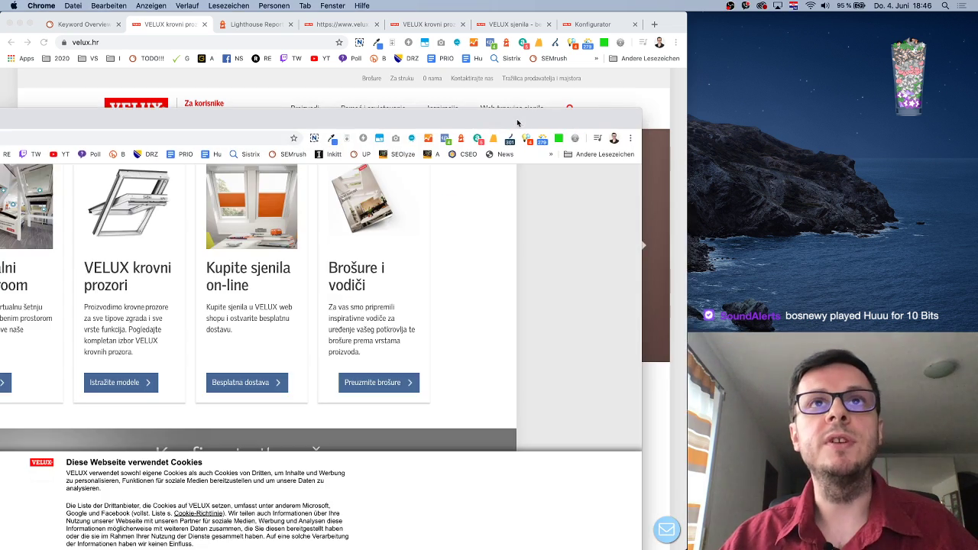
Align the second velux.hr browser window over the main one and narrow it to the same width
{"action": "left_click_drag", "start_coordinate": [386, 122], "coordinate": [575, 20]}
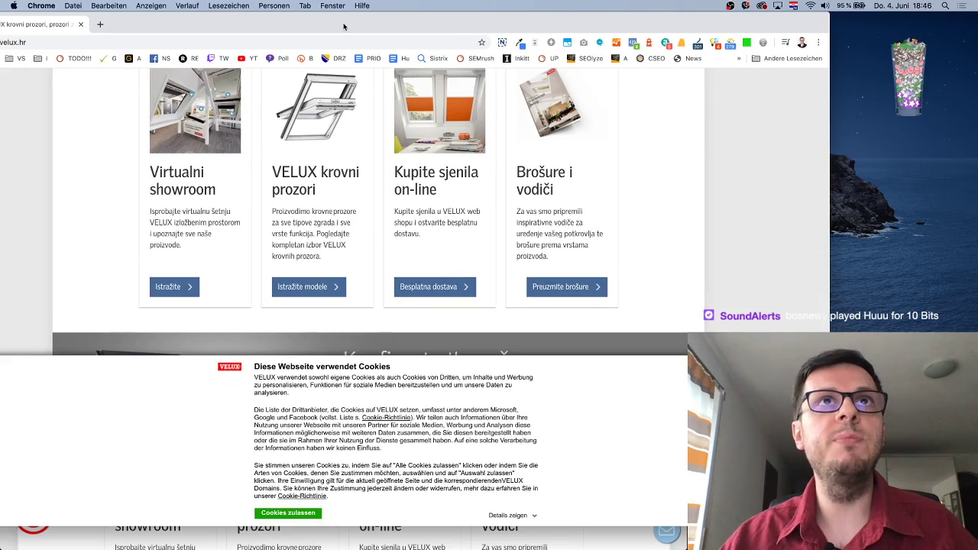
{"action": "left_click_drag", "start_coordinate": [344, 27], "coordinate": [414, 20]}
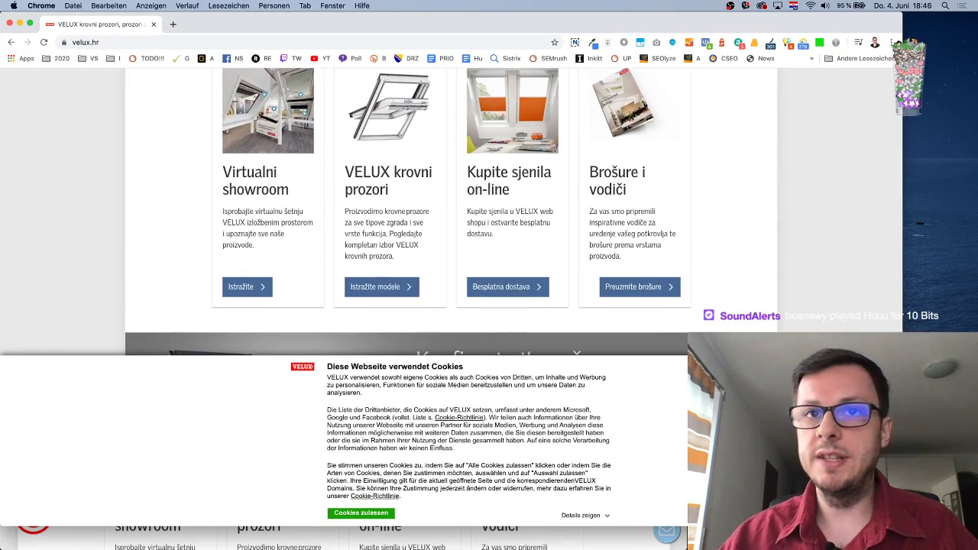
{"action": "left_click_drag", "start_coordinate": [902, 428], "coordinate": [690, 427]}
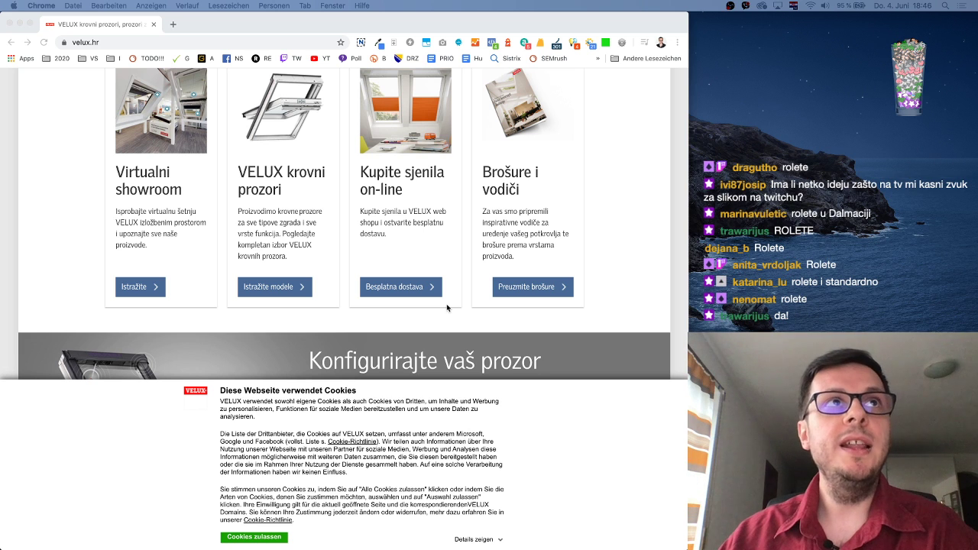
Check the cookie notice on velux.hr by expanding its details and collapsing them again
{"action": "scroll", "coordinate": [473, 358], "scroll_direction": "down", "scroll_amount": 3}
{"action": "scroll", "coordinate": [470, 353], "scroll_direction": "up", "scroll_amount": 2}
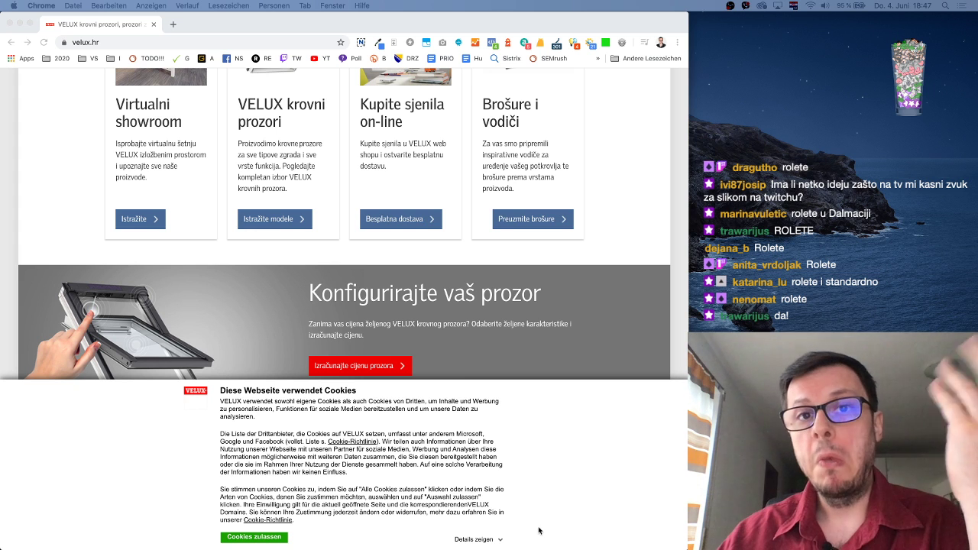
{"action": "left_click", "coordinate": [501, 539]}
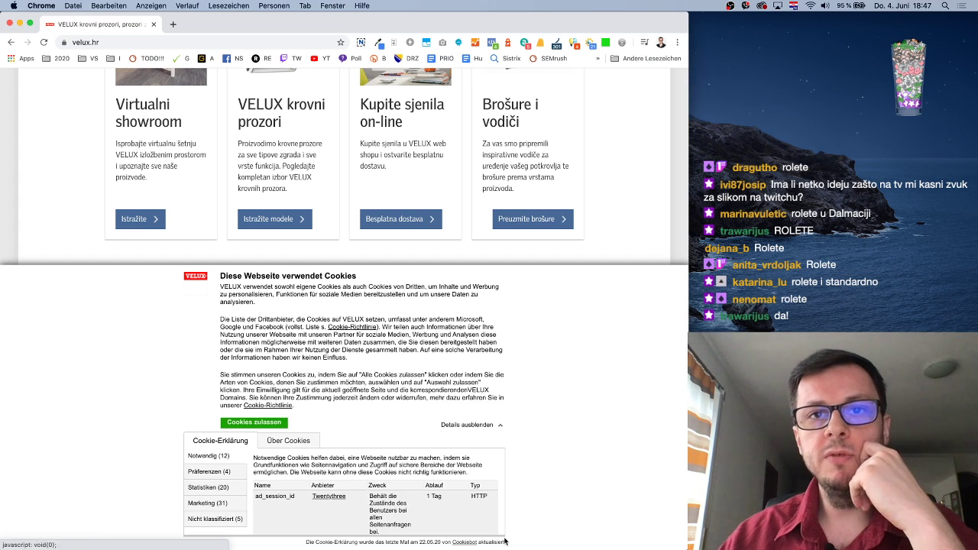
{"action": "left_click", "coordinate": [475, 425]}
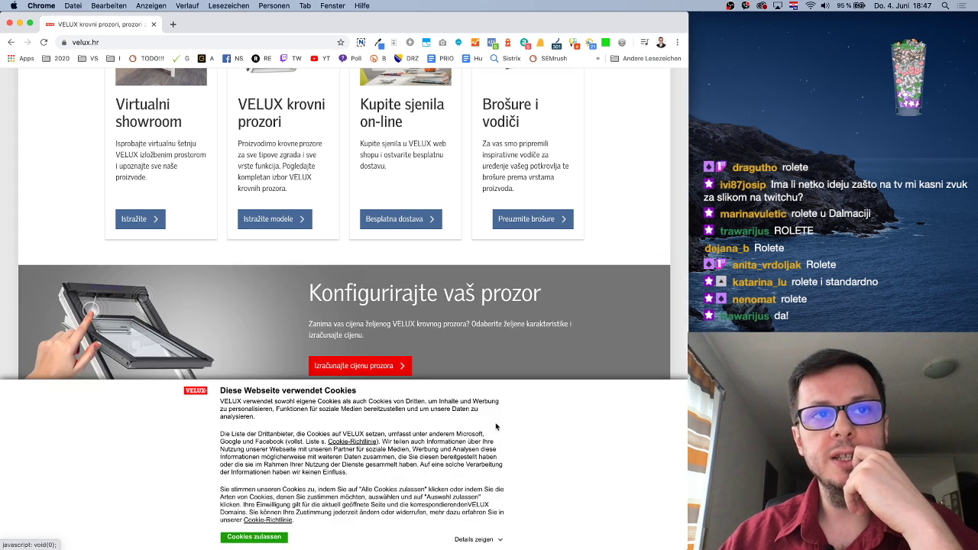
Open velux.de in a new tab for comparison with the Croatian site
{"action": "left_click", "coordinate": [174, 24]}
{"action": "type", "text": "velux"}
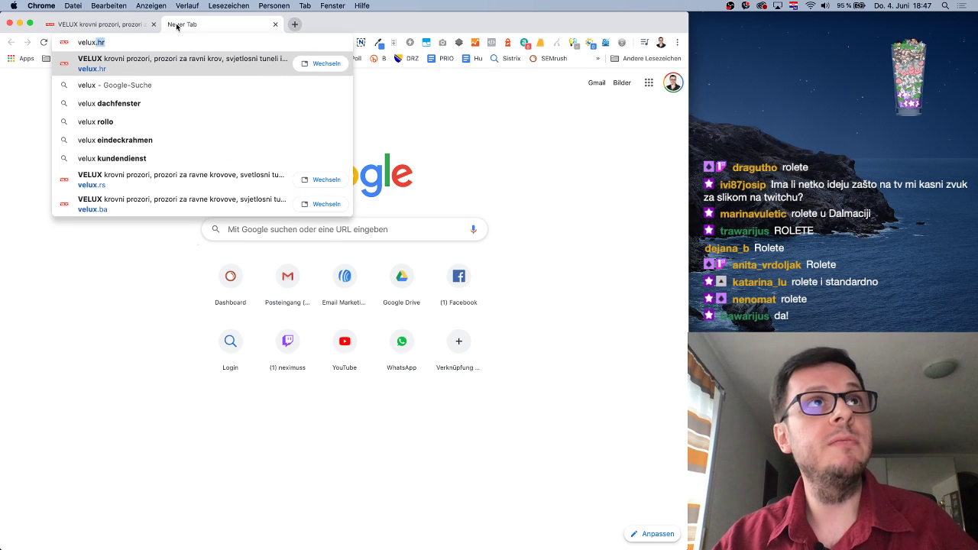
{"action": "type", "text": ".de"}
{"action": "key", "text": "Return"}
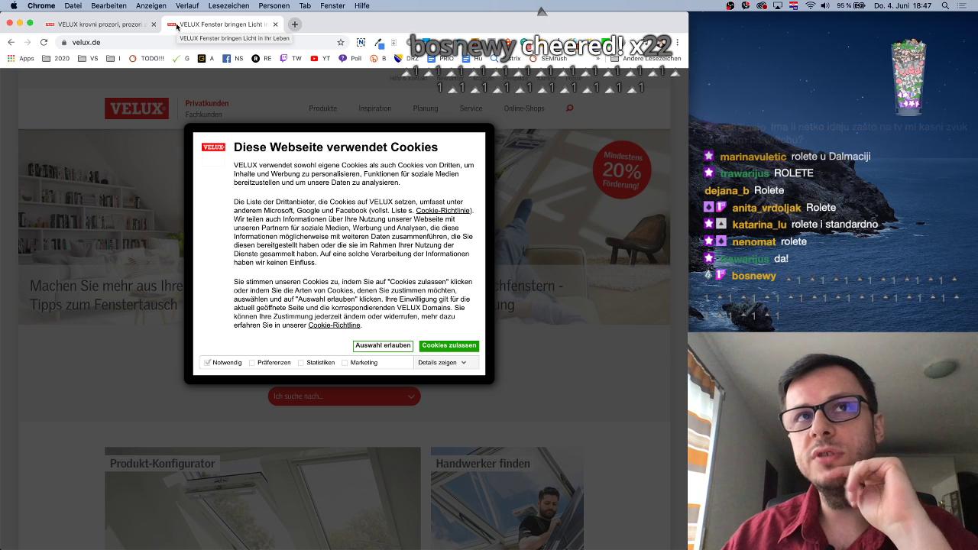
Inspect velux.de in the developer tools' iPhone 6/7/8 view and reload it to check the mobile cookie notice
{"action": "right_click", "coordinate": [590, 280]}
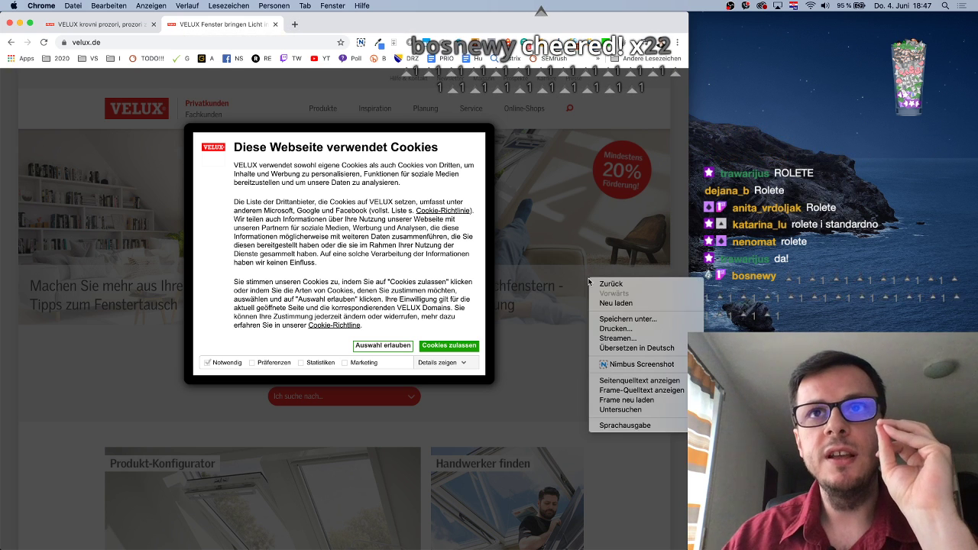
{"action": "left_click", "coordinate": [648, 408]}
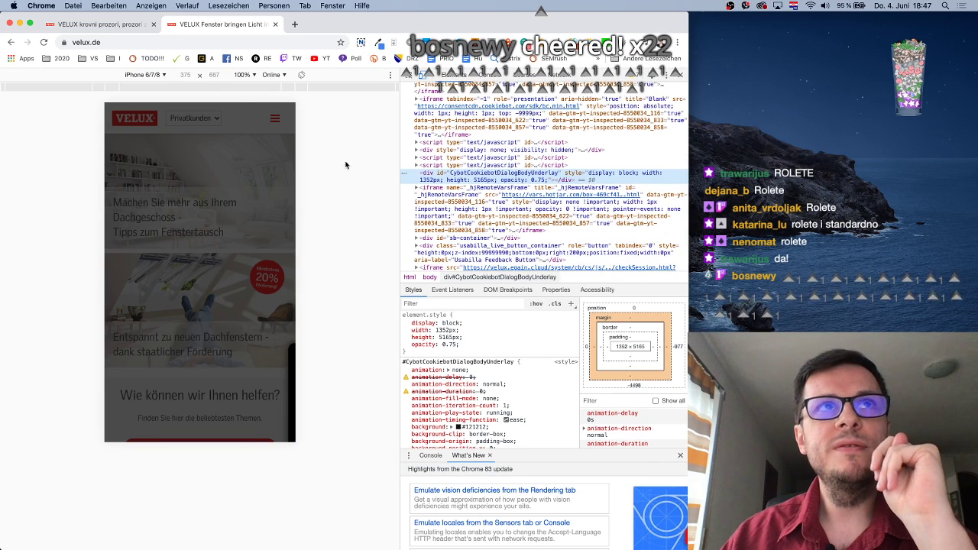
{"action": "left_click", "coordinate": [44, 42]}
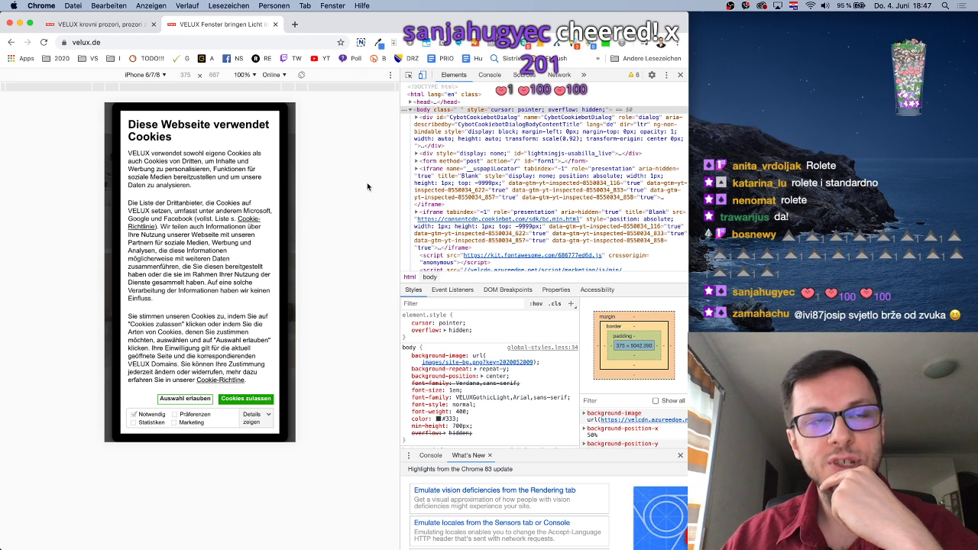
Inspect velux.hr in the iPhone 6/7/8 view, reload it to check the mobile cookie notice, and close the comparison window
{"action": "left_click", "coordinate": [107, 23]}
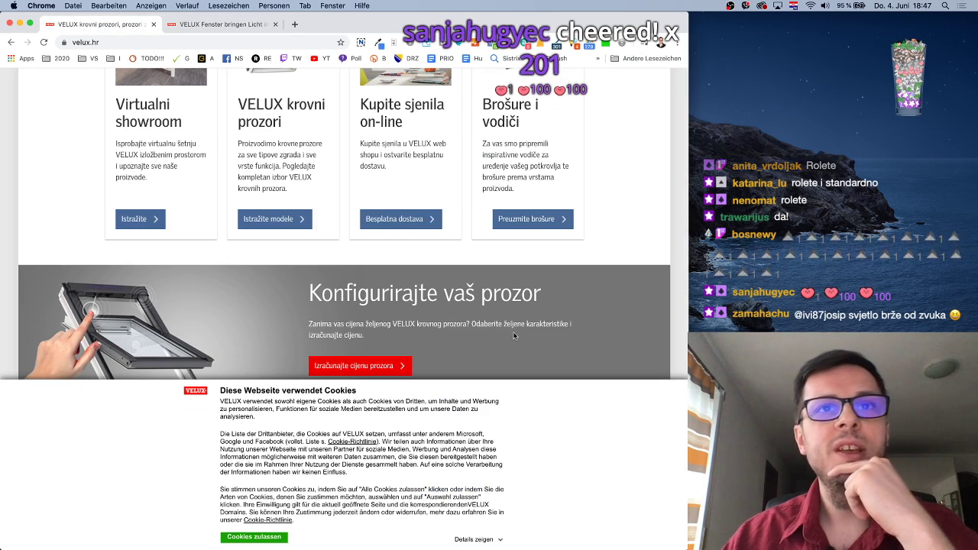
{"action": "right_click", "coordinate": [623, 205]}
{"action": "left_click", "coordinate": [665, 344]}
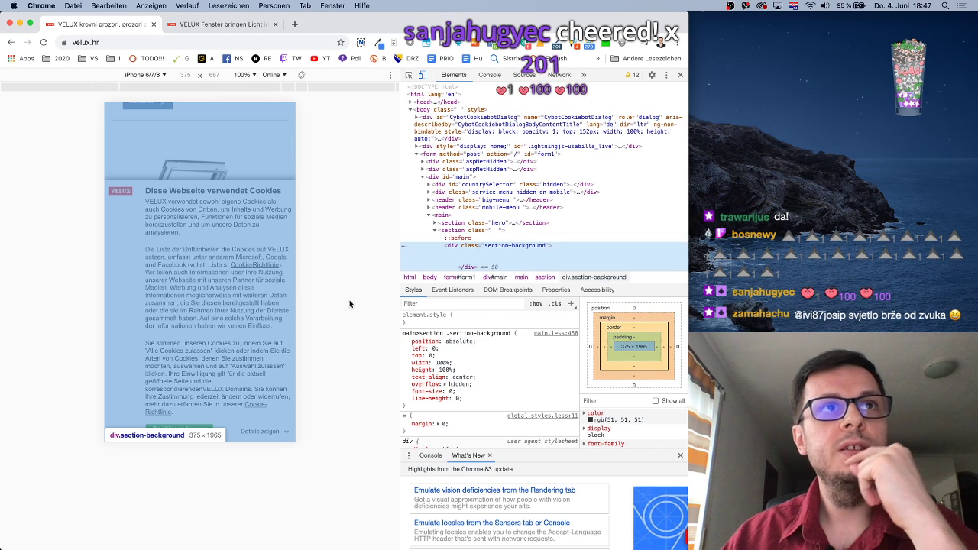
{"action": "left_click", "coordinate": [43, 45]}
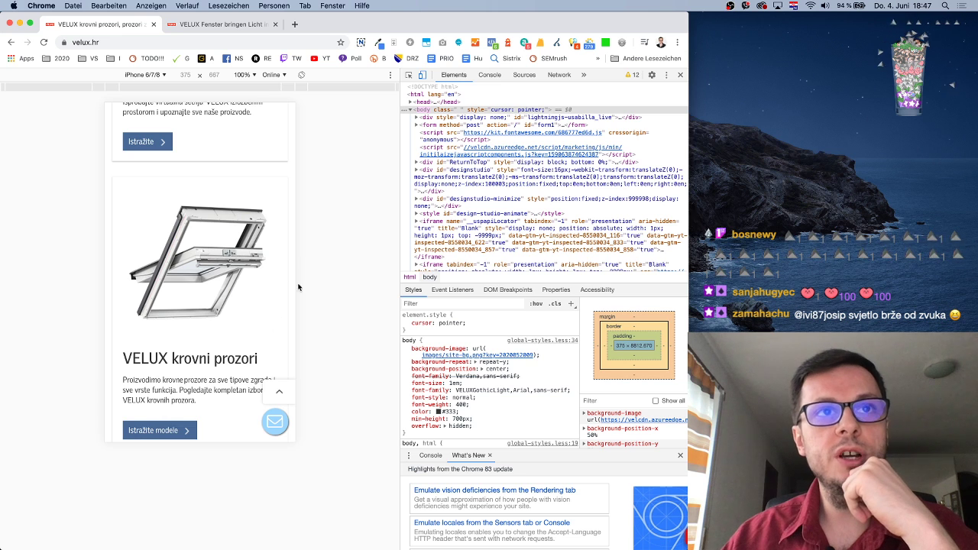
{"action": "left_click", "coordinate": [9, 24]}
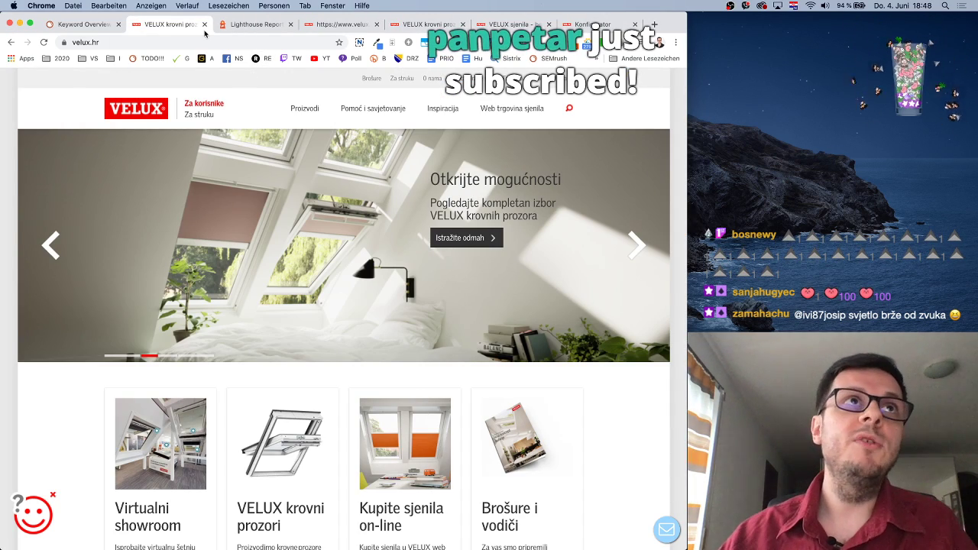
Open the SEMrush dashboard in a new tab and place that tab directly after the Keyword Overview tab
{"action": "key", "text": "super+t"}
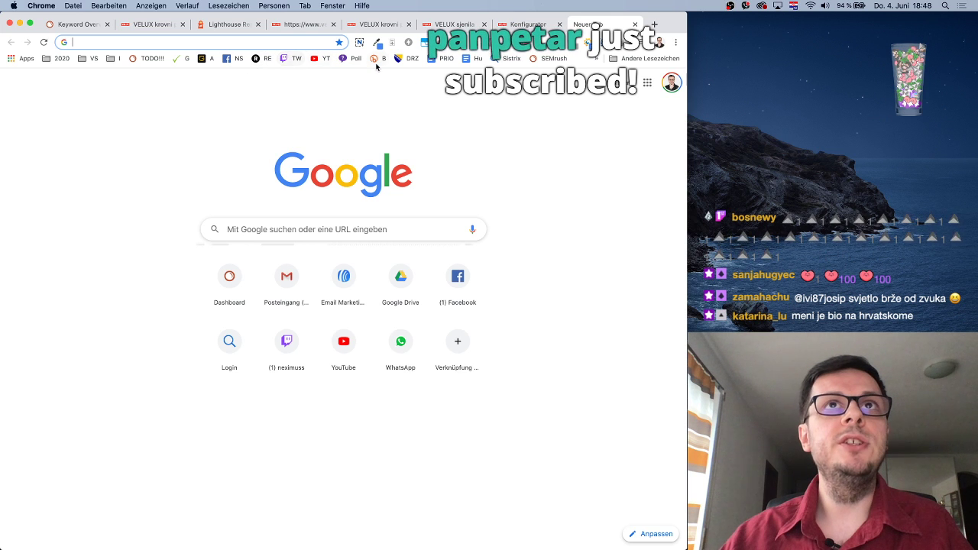
{"action": "left_click", "coordinate": [548, 58]}
{"action": "left_click_drag", "start_coordinate": [595, 27], "coordinate": [149, 27]}
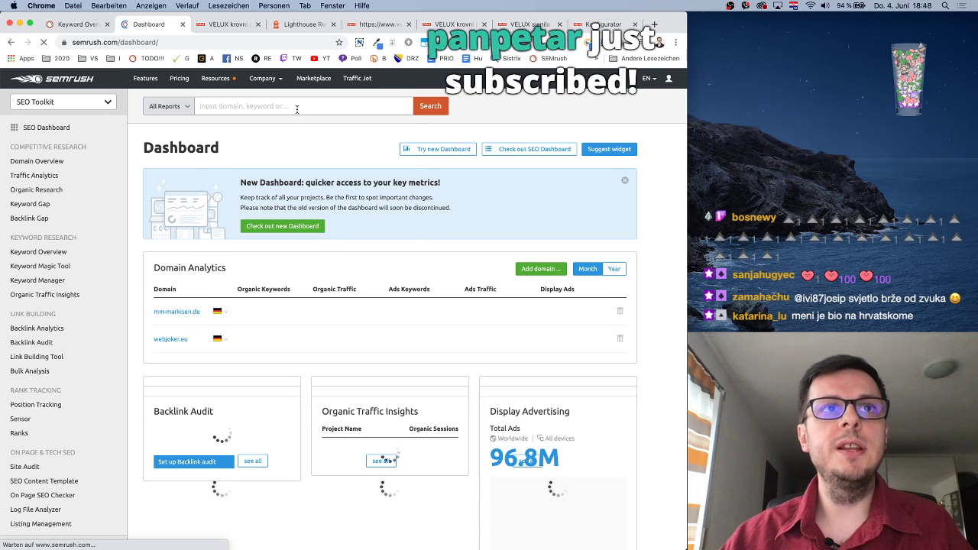
Look up the domain velux.hr in SEMrush to open its Domain Overview
{"action": "left_click", "coordinate": [294, 107]}
{"action": "type", "text": "velu"}
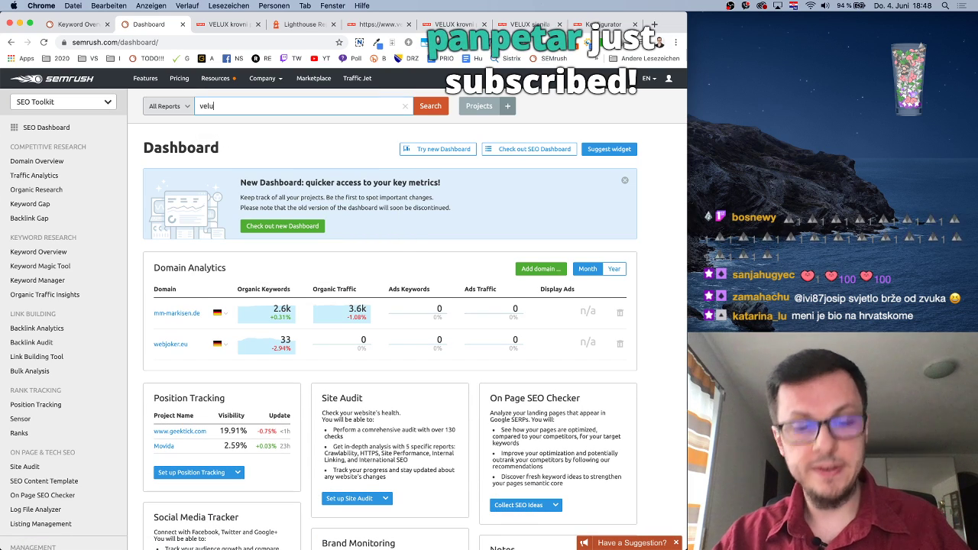
{"action": "type", "text": "x.hr"}
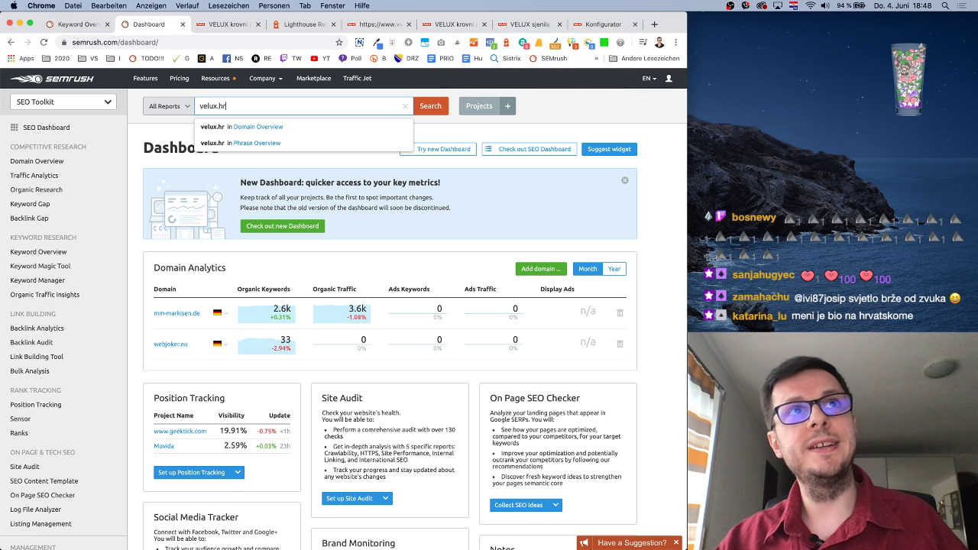
{"action": "key", "text": "Return"}
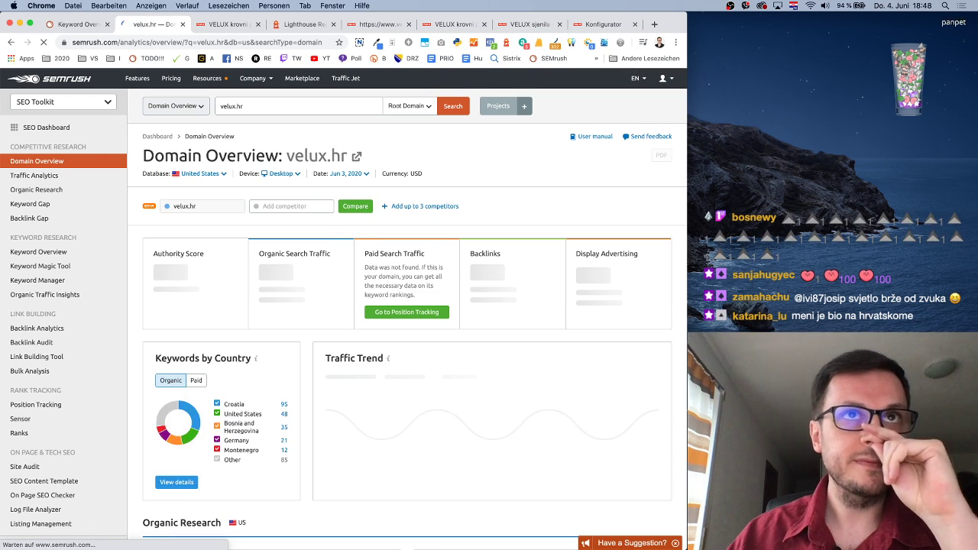
Set the Domain Overview database for velux.hr to Croatia
{"action": "left_click", "coordinate": [202, 173]}
{"action": "left_click", "coordinate": [201, 173]}
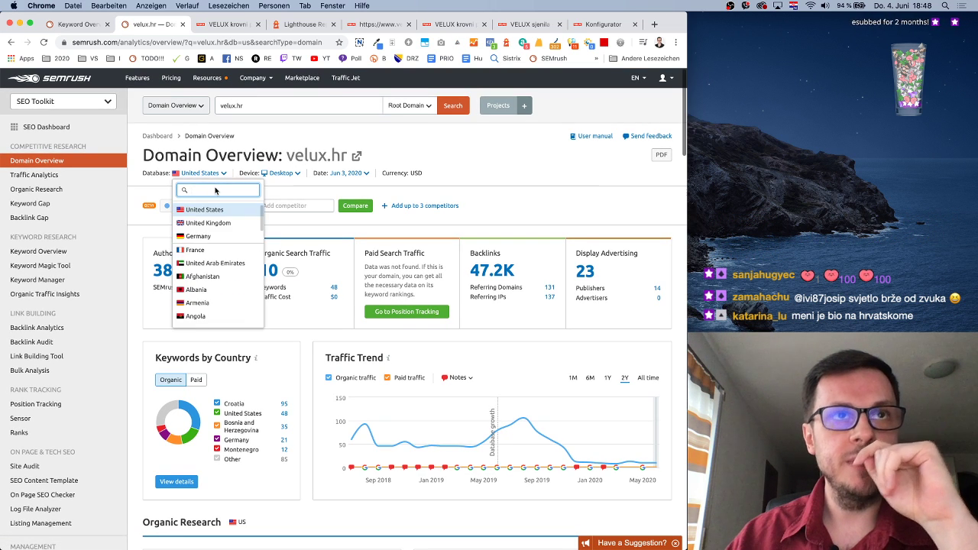
{"action": "type", "text": "croatia"}
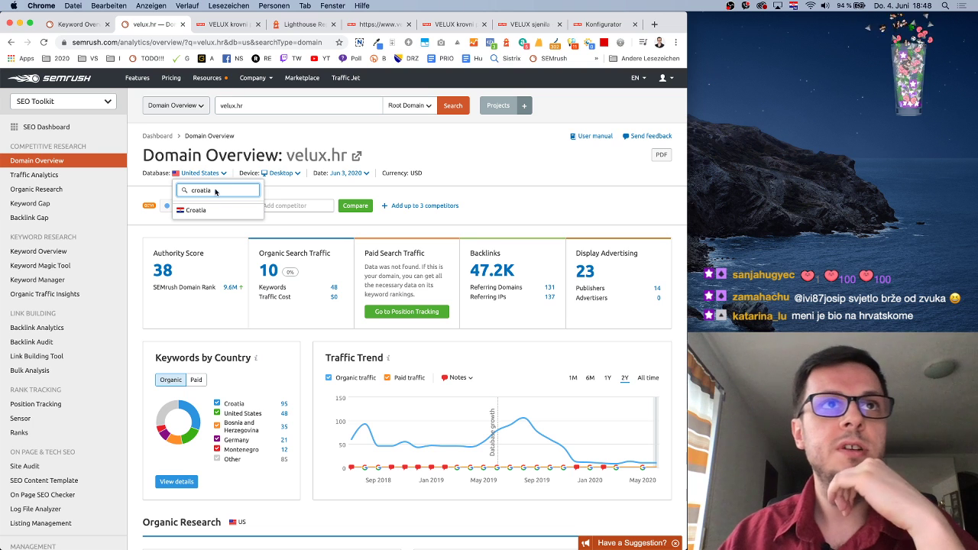
{"action": "left_click", "coordinate": [196, 210]}
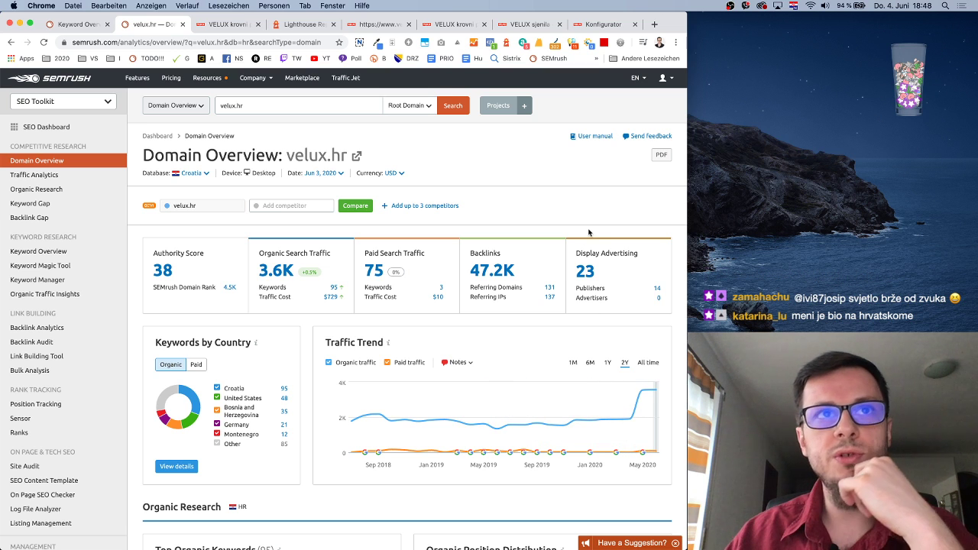
Examine the Croatian Domain Overview's traffic trend, top organic keywords, position distribution, main organic competitors and branded traffic for velux.hr
{"action": "scroll", "coordinate": [550, 273], "scroll_direction": "down", "scroll_amount": 3}
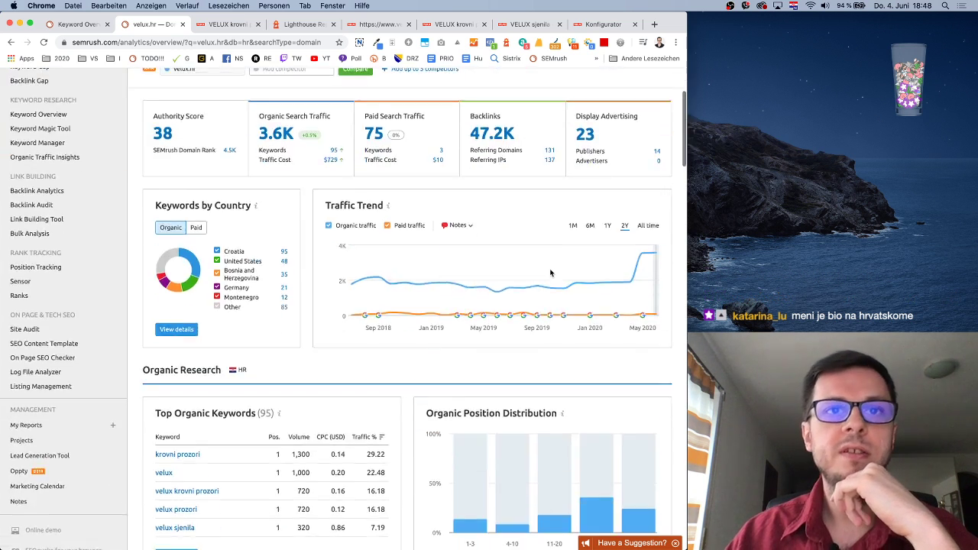
{"action": "scroll", "coordinate": [527, 275], "scroll_direction": "down", "scroll_amount": 5}
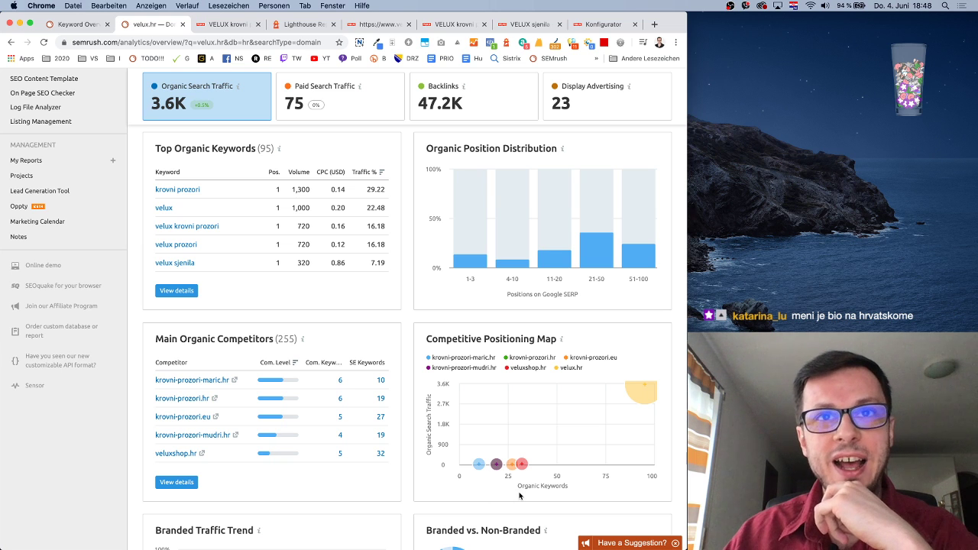
{"action": "mouse_move", "coordinate": [524, 466]}
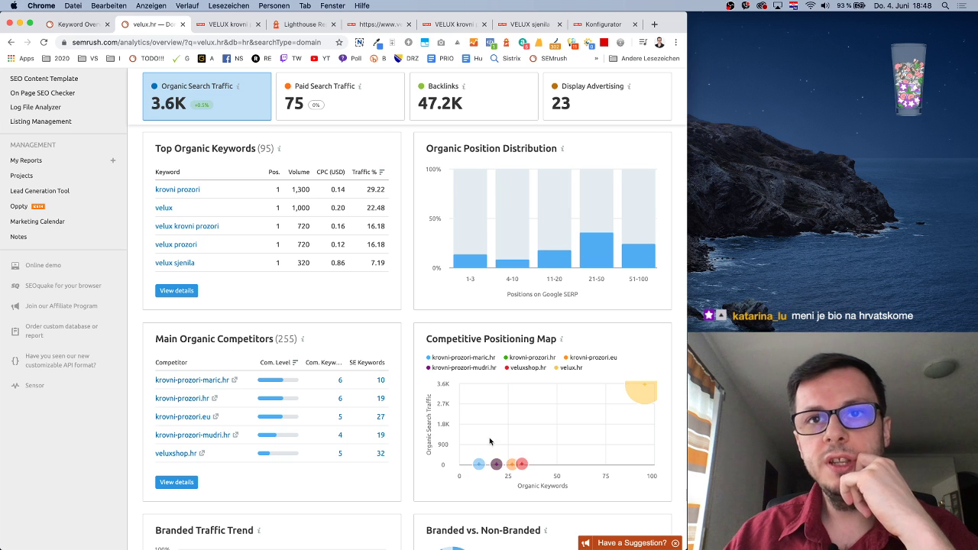
{"action": "scroll", "coordinate": [469, 421], "scroll_direction": "down", "scroll_amount": 3}
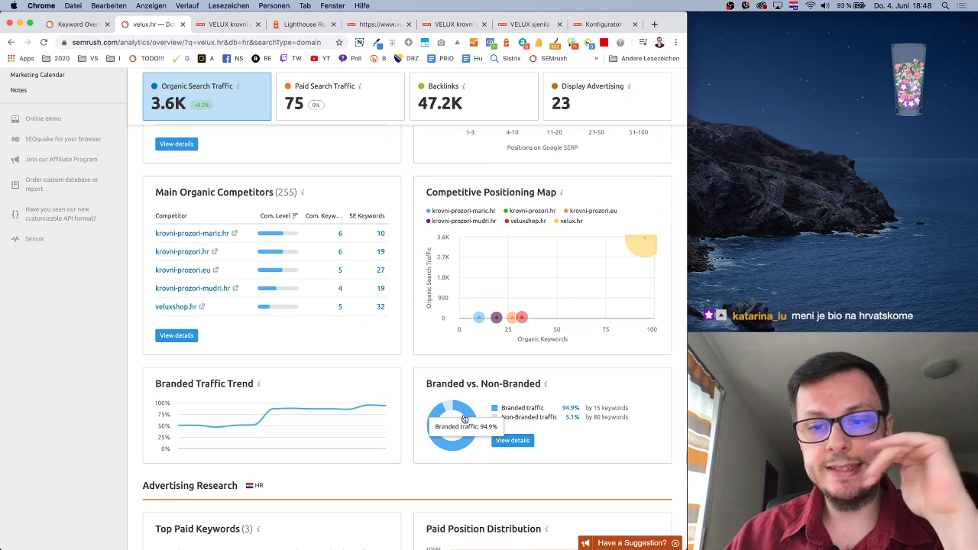
{"action": "scroll", "coordinate": [543, 354], "scroll_direction": "down", "scroll_amount": 1}
{"action": "scroll", "coordinate": [543, 354], "scroll_direction": "up", "scroll_amount": 10}
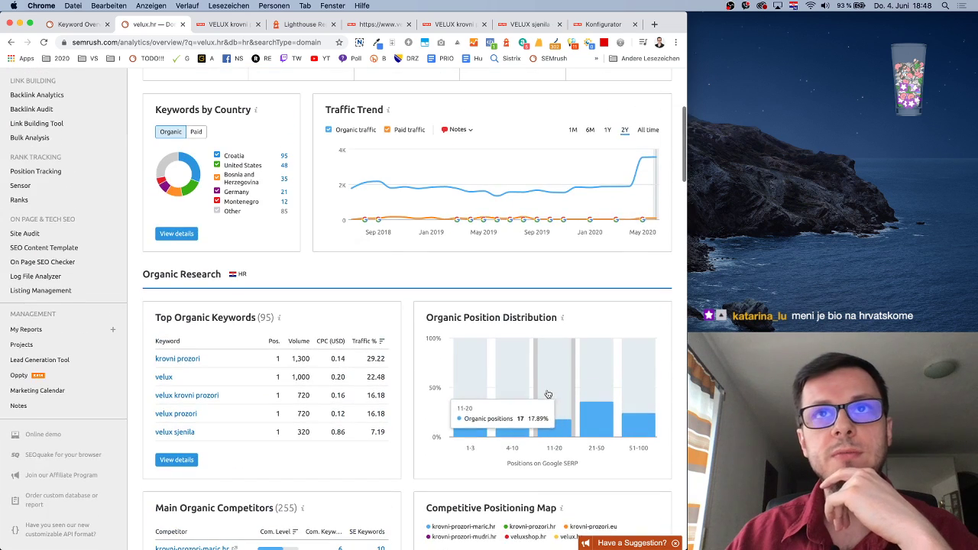
{"action": "scroll", "coordinate": [547, 393], "scroll_direction": "down", "scroll_amount": 4}
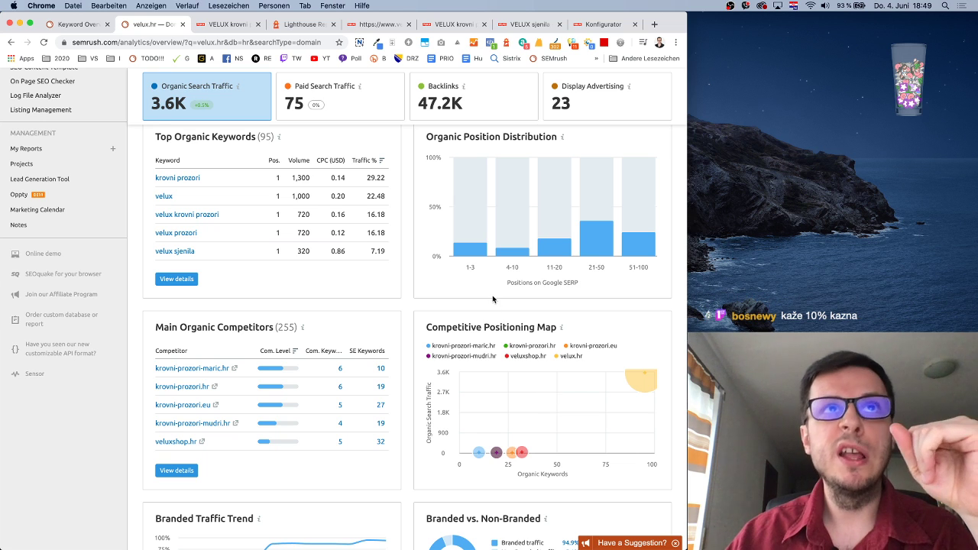
{"action": "scroll", "coordinate": [492, 300], "scroll_direction": "up", "scroll_amount": 8}
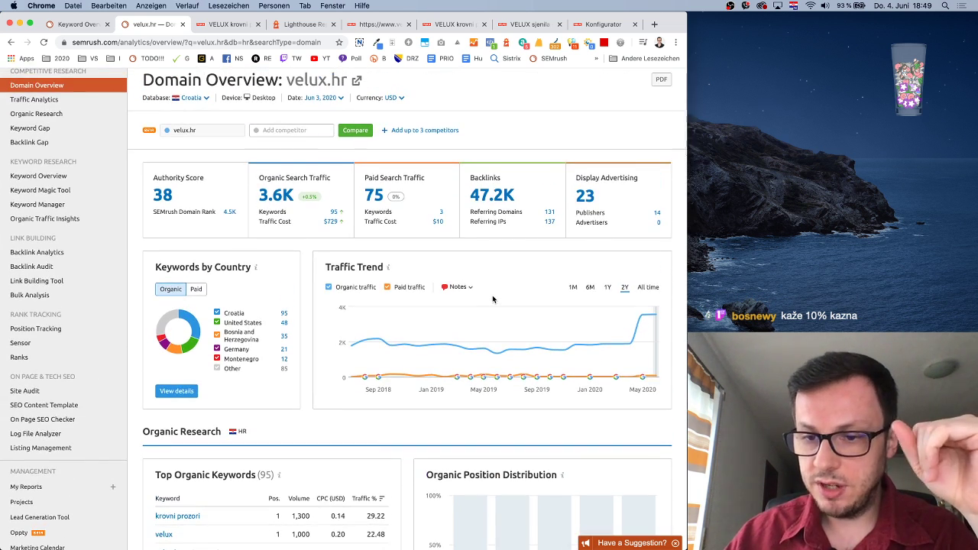
{"action": "scroll", "coordinate": [493, 300], "scroll_direction": "up", "scroll_amount": 2}
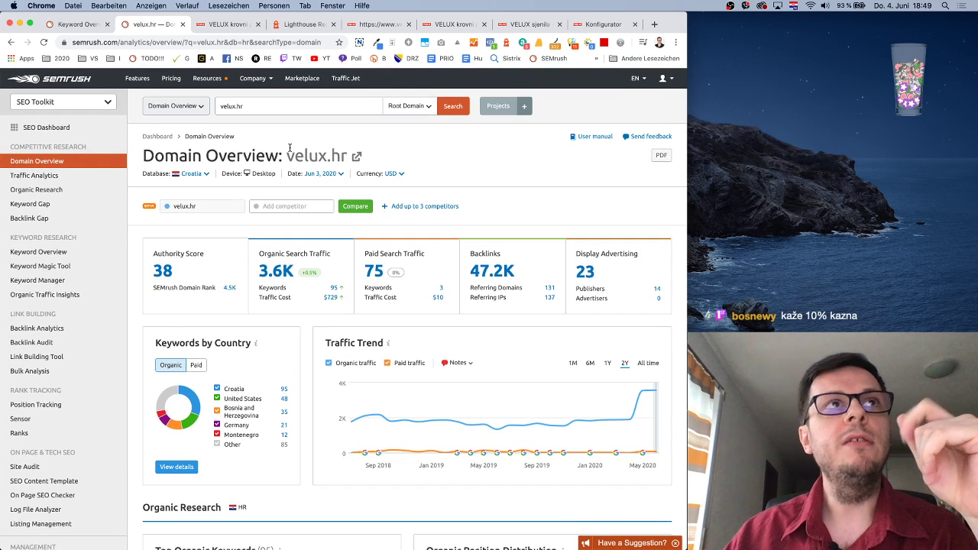
{"action": "left_click", "coordinate": [211, 25]}
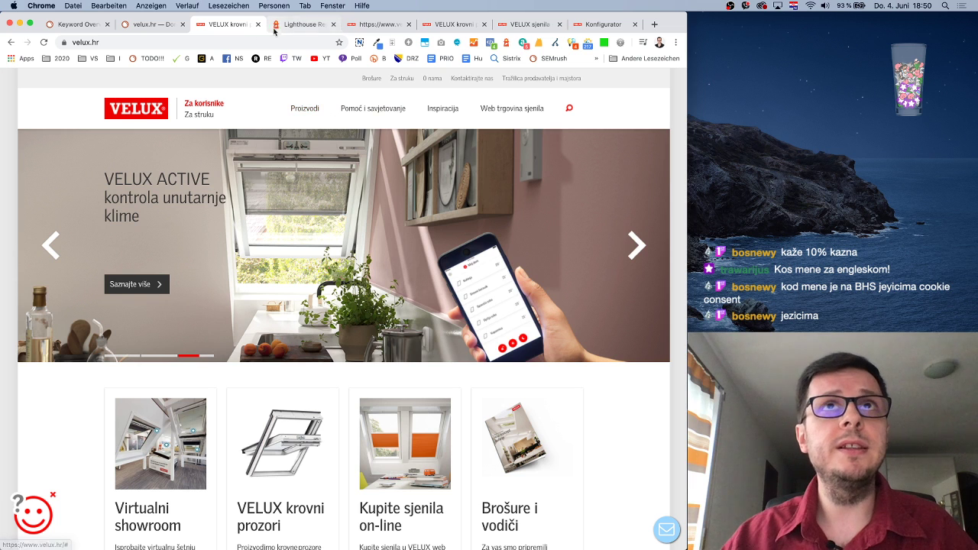
{"action": "left_click", "coordinate": [454, 24]}
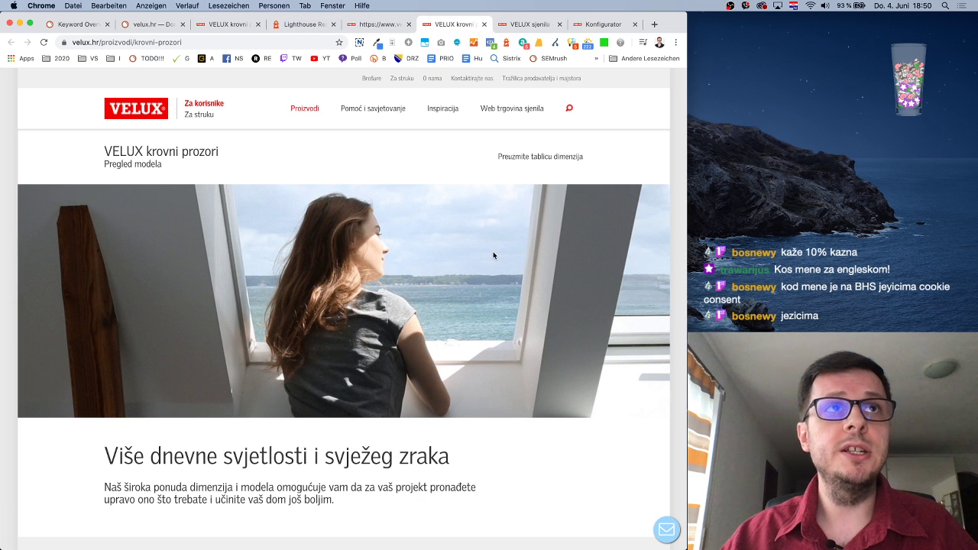
{"action": "left_click", "coordinate": [221, 28]}
{"action": "left_click", "coordinate": [153, 23]}
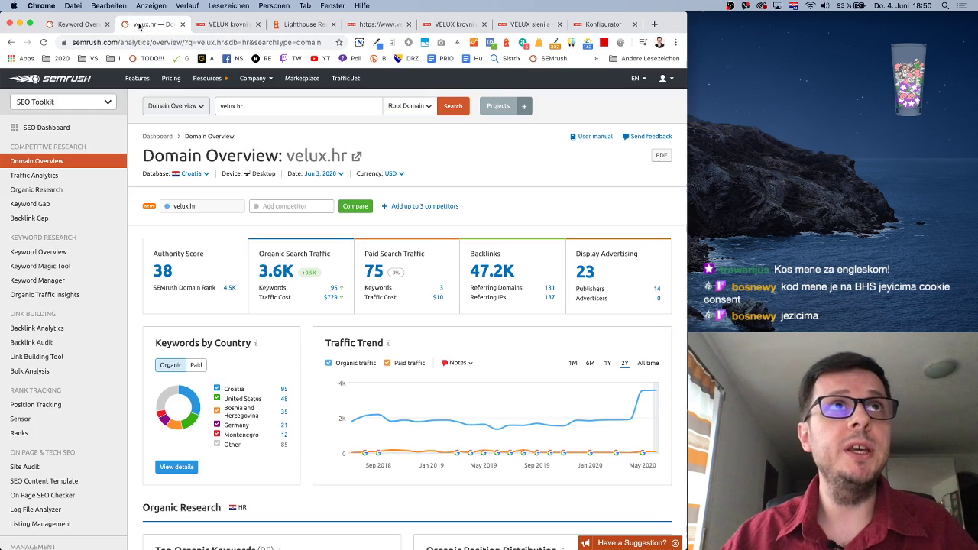
{"action": "scroll", "coordinate": [408, 327], "scroll_direction": "down", "scroll_amount": 5}
{"action": "scroll", "coordinate": [408, 327], "scroll_direction": "up", "scroll_amount": 5}
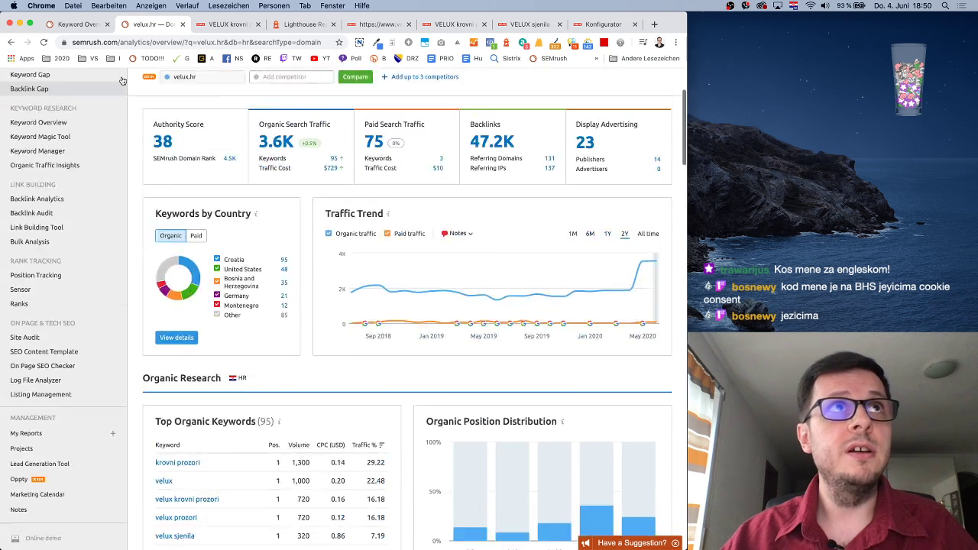
Check the top-ranking URL in the Croatian SERP Analysis, and examine that VELUX krovni prozori page's title, description and heading structure with the SEO check extension
{"action": "left_click", "coordinate": [77, 24]}
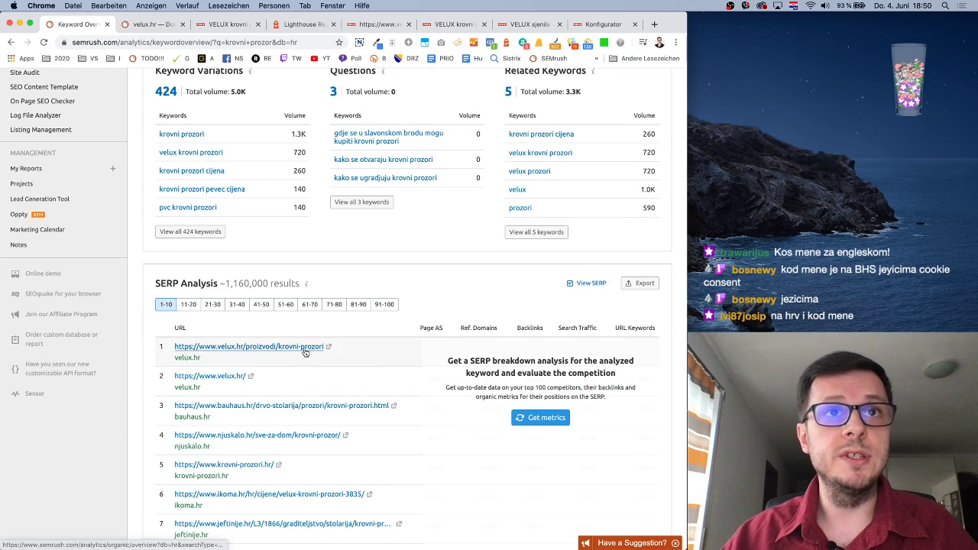
{"action": "left_click", "coordinate": [448, 26]}
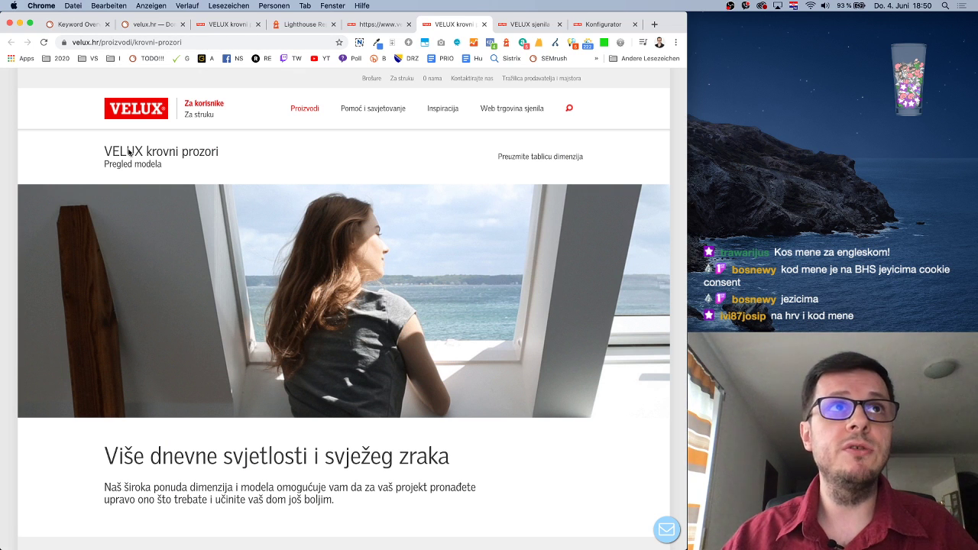
{"action": "left_click", "coordinate": [572, 44]}
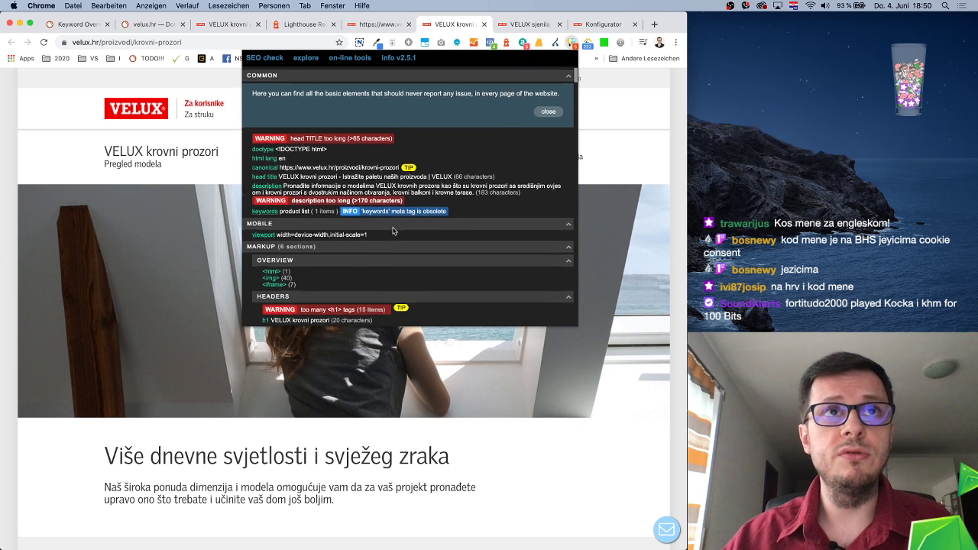
{"action": "scroll", "coordinate": [344, 225], "scroll_direction": "down", "scroll_amount": 3}
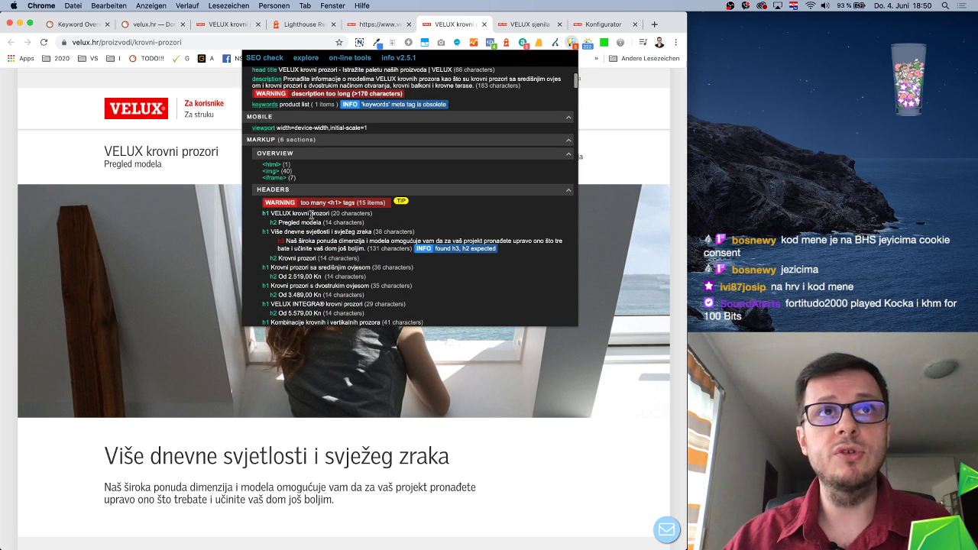
{"action": "scroll", "coordinate": [303, 239], "scroll_direction": "down", "scroll_amount": 10}
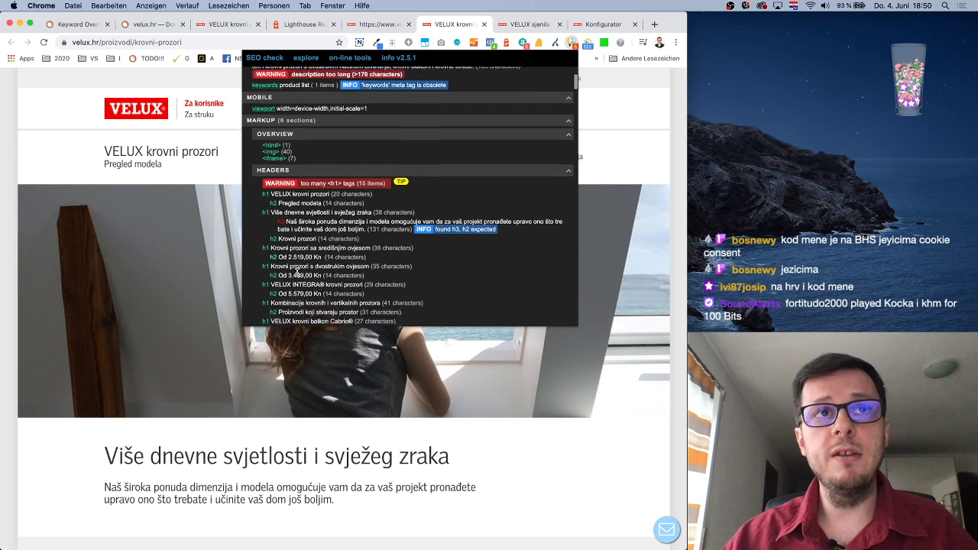
{"action": "scroll", "coordinate": [479, 174], "scroll_direction": "up", "scroll_amount": 15}
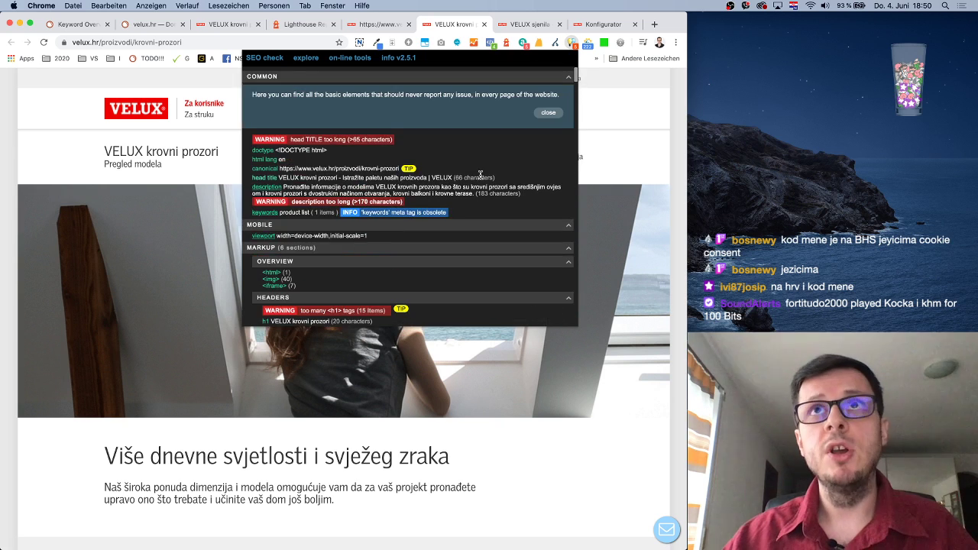
{"action": "left_click", "coordinate": [621, 166]}
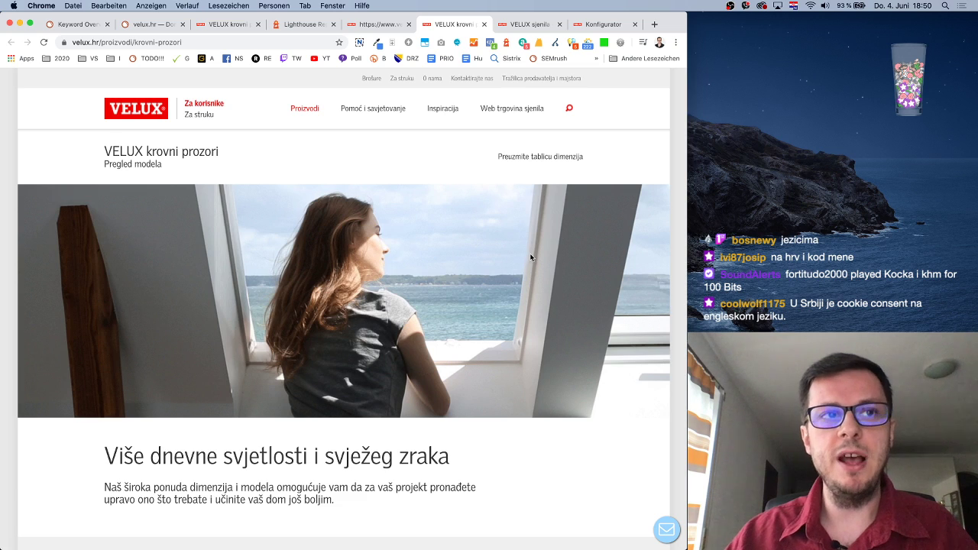
{"action": "scroll", "coordinate": [530, 252], "scroll_direction": "down", "scroll_amount": 5}
{"action": "scroll", "coordinate": [531, 257], "scroll_direction": "up", "scroll_amount": 5}
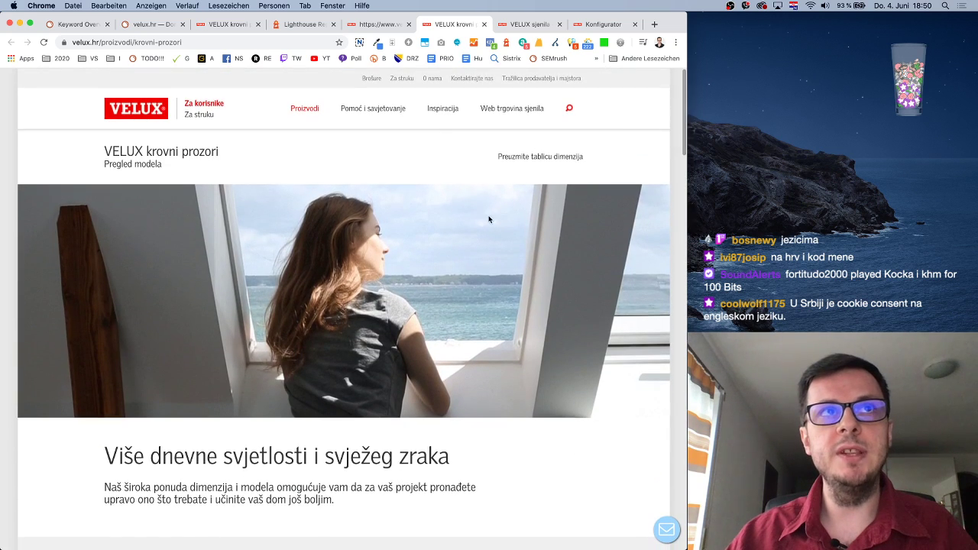
{"action": "right_click", "coordinate": [516, 202]}
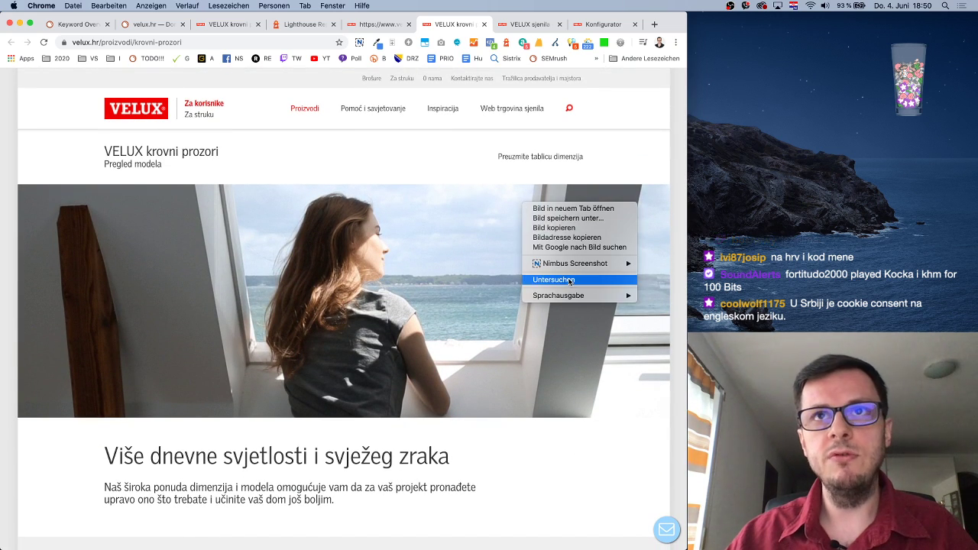
{"action": "left_click", "coordinate": [568, 282]}
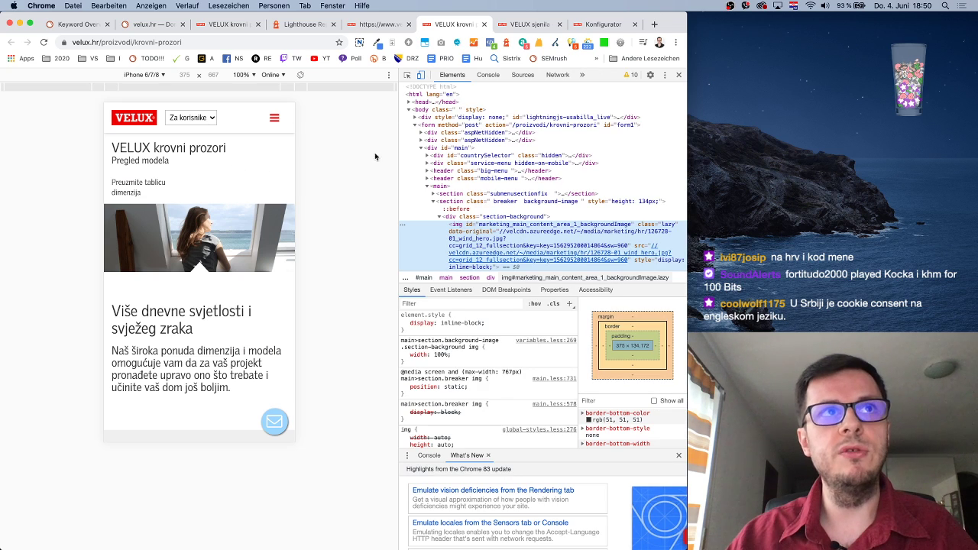
{"action": "left_click", "coordinate": [678, 77]}
Look through the roof window models, their starting prices and the special products on the VELUX krovni prozori page
{"action": "scroll", "coordinate": [430, 302], "scroll_direction": "down", "scroll_amount": 8}
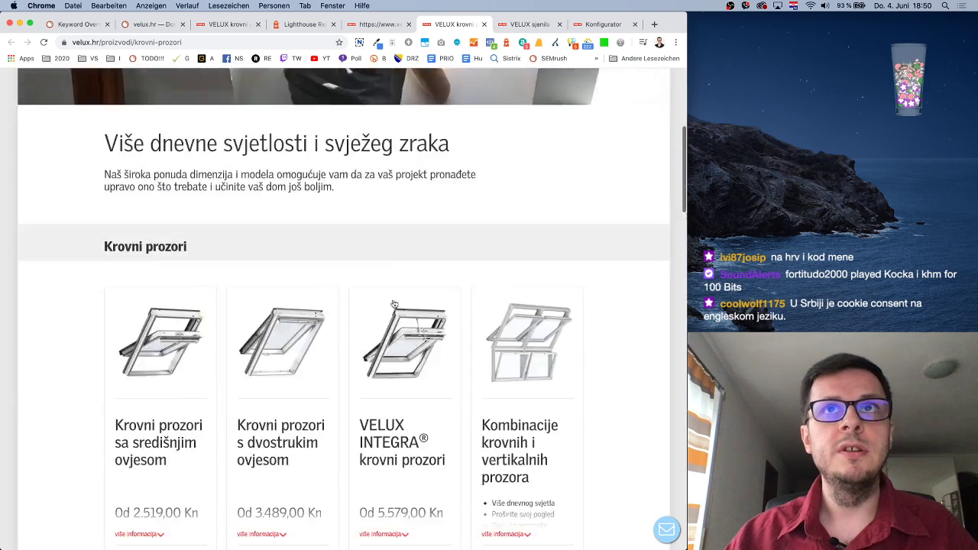
{"action": "scroll", "coordinate": [430, 302], "scroll_direction": "up", "scroll_amount": 3}
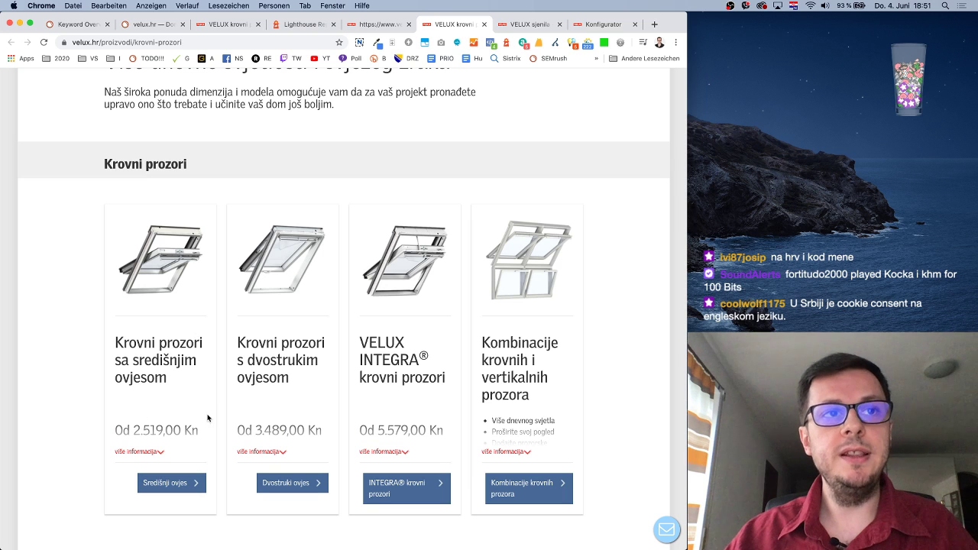
{"action": "scroll", "coordinate": [261, 344], "scroll_direction": "down", "scroll_amount": 12}
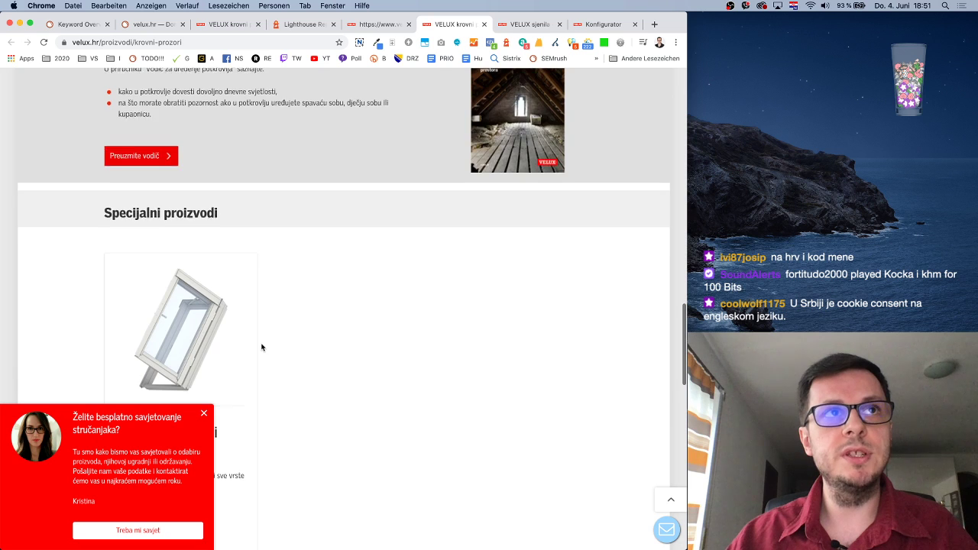
{"action": "scroll", "coordinate": [261, 348], "scroll_direction": "down", "scroll_amount": 2}
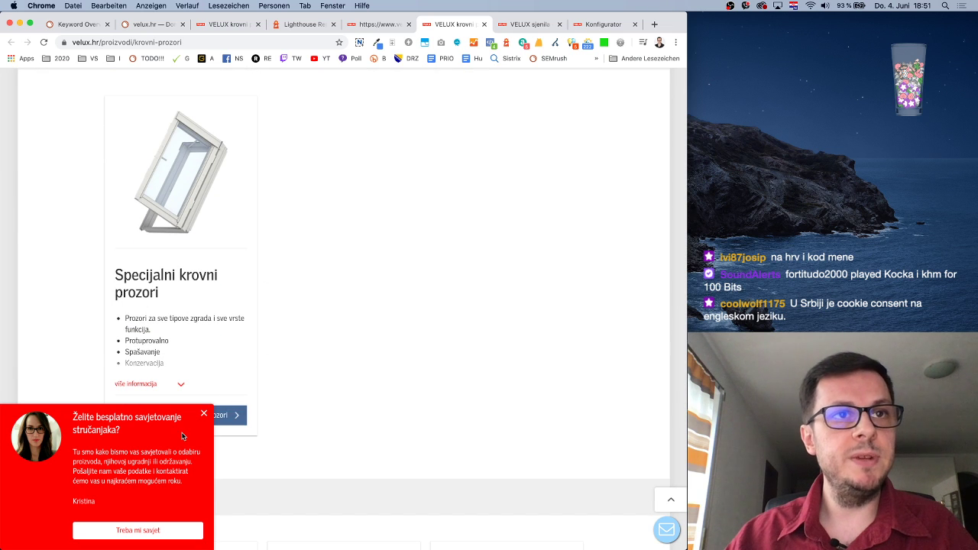
{"action": "scroll", "coordinate": [193, 433], "scroll_direction": "down", "scroll_amount": 1}
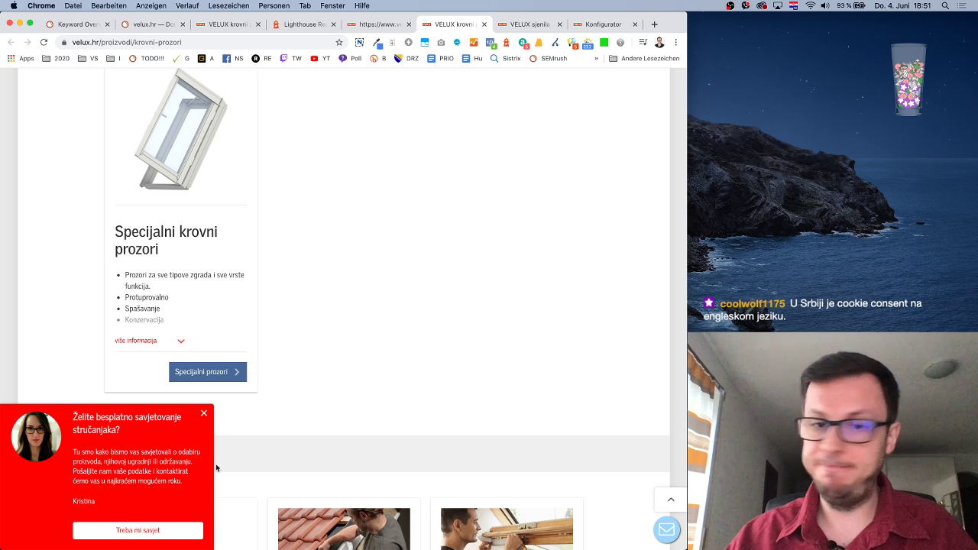
View the "Pitajte nas" question form and the free expert advice form on the krovni prozori page, closing each one
{"action": "left_click", "coordinate": [661, 529]}
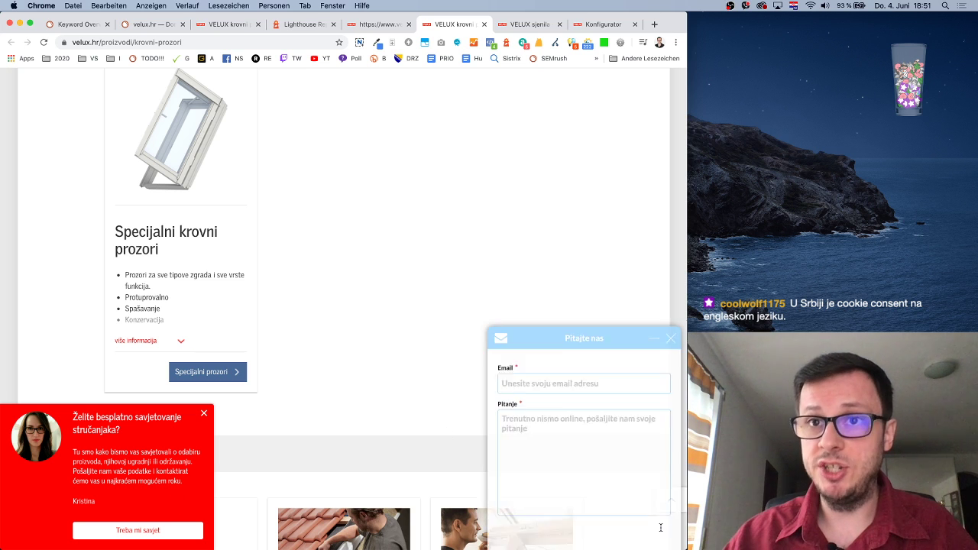
{"action": "left_click", "coordinate": [670, 300]}
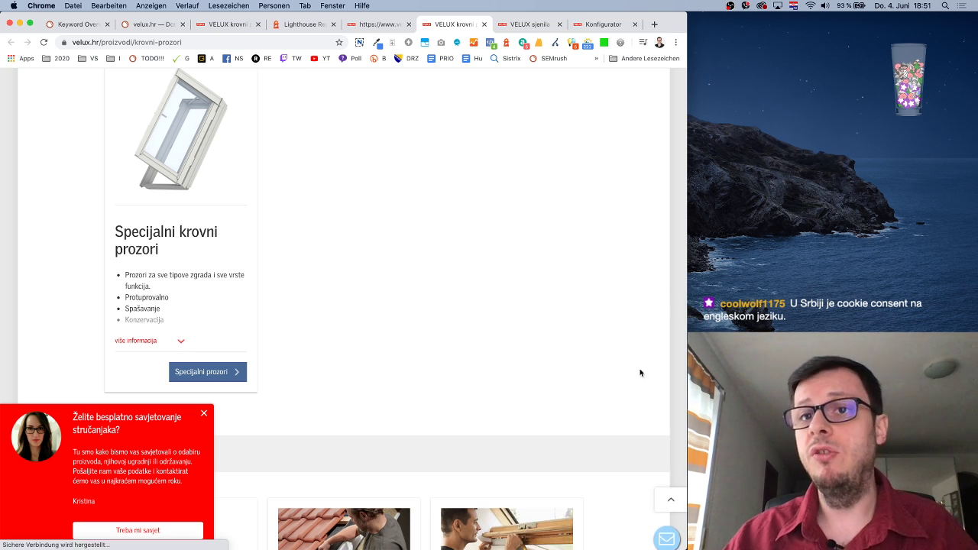
{"action": "scroll", "coordinate": [479, 436], "scroll_direction": "down", "scroll_amount": 4}
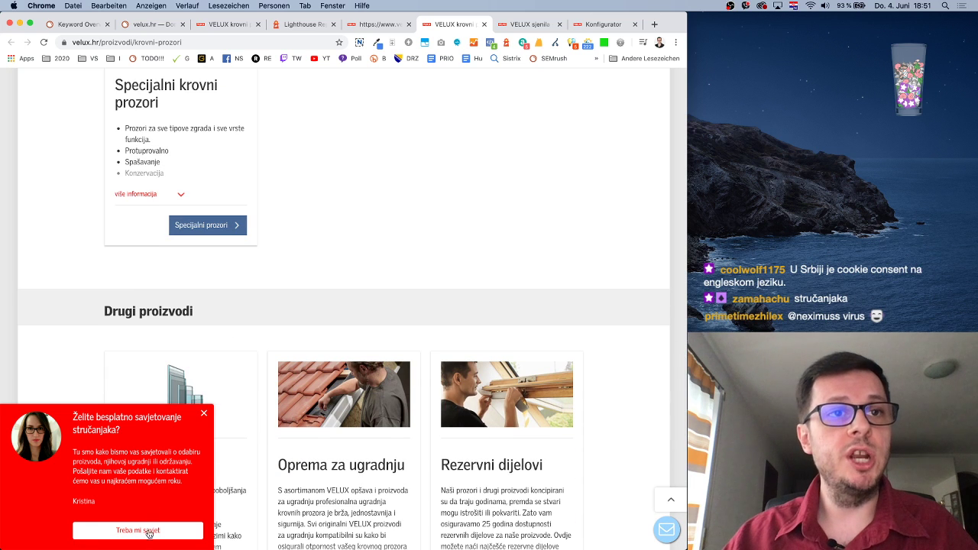
{"action": "left_click", "coordinate": [138, 530]}
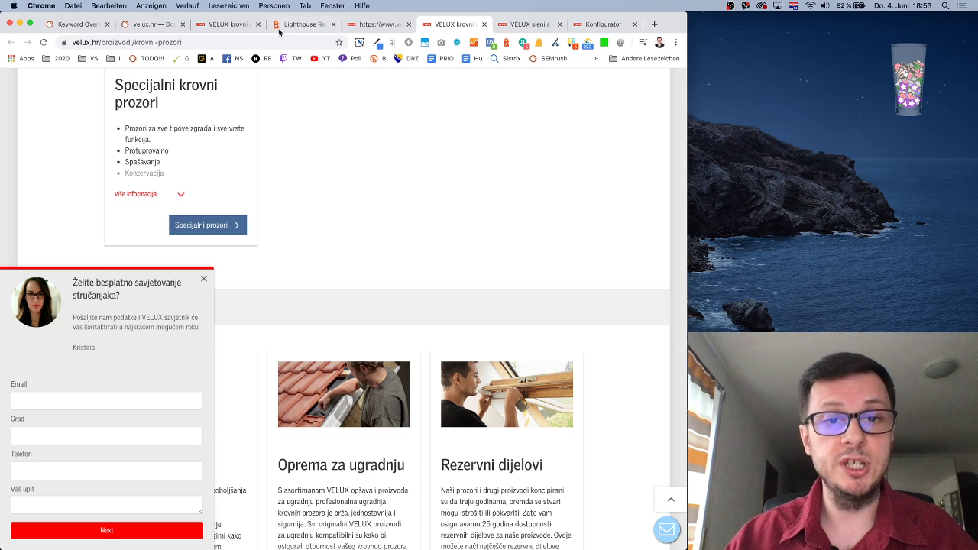
{"action": "scroll", "coordinate": [209, 347], "scroll_direction": "down", "scroll_amount": 2}
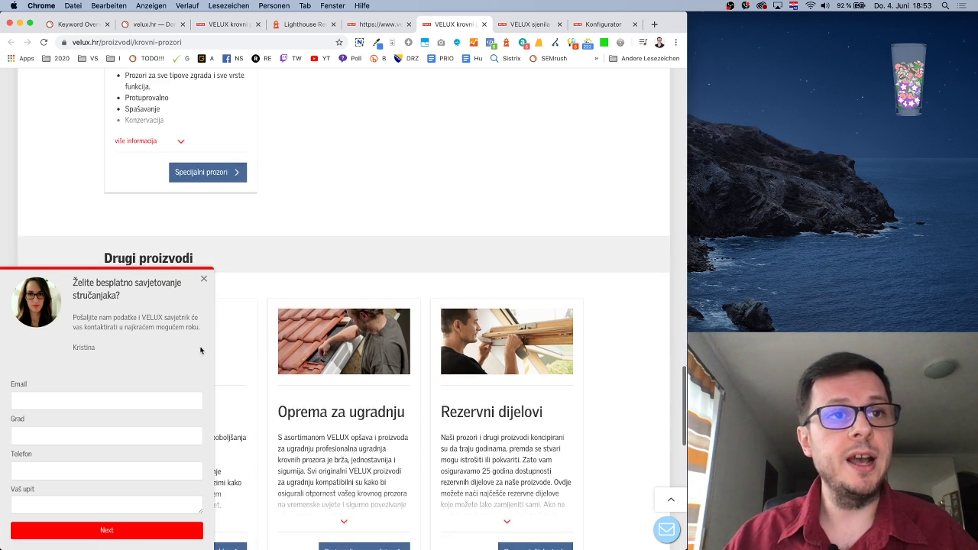
{"action": "left_click", "coordinate": [203, 278]}
Examine the overall structure of the krovni prozori page from its heading and intro text to the footer links
{"action": "scroll", "coordinate": [339, 377], "scroll_direction": "down", "scroll_amount": 10}
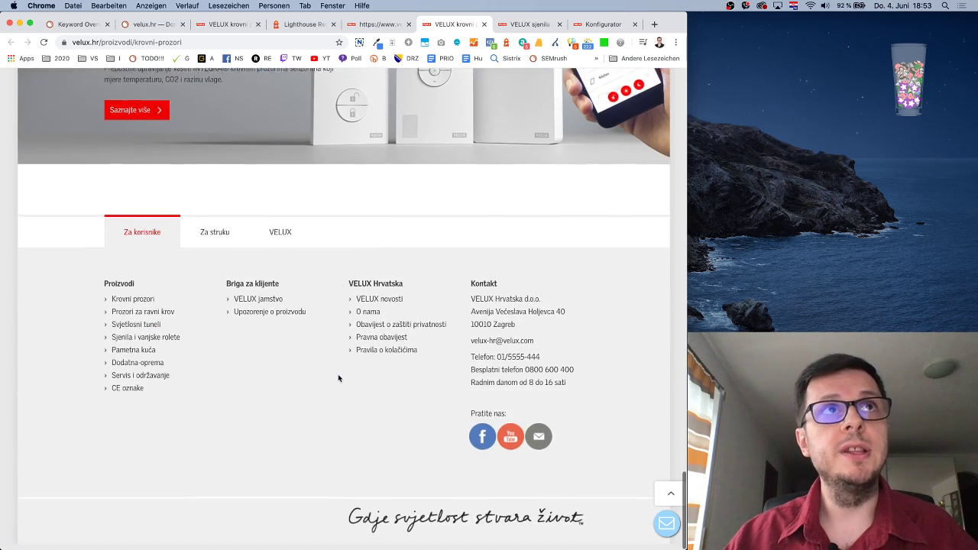
{"action": "scroll", "coordinate": [338, 377], "scroll_direction": "up", "scroll_amount": 15}
{"action": "scroll", "coordinate": [338, 377], "scroll_direction": "up", "scroll_amount": 10}
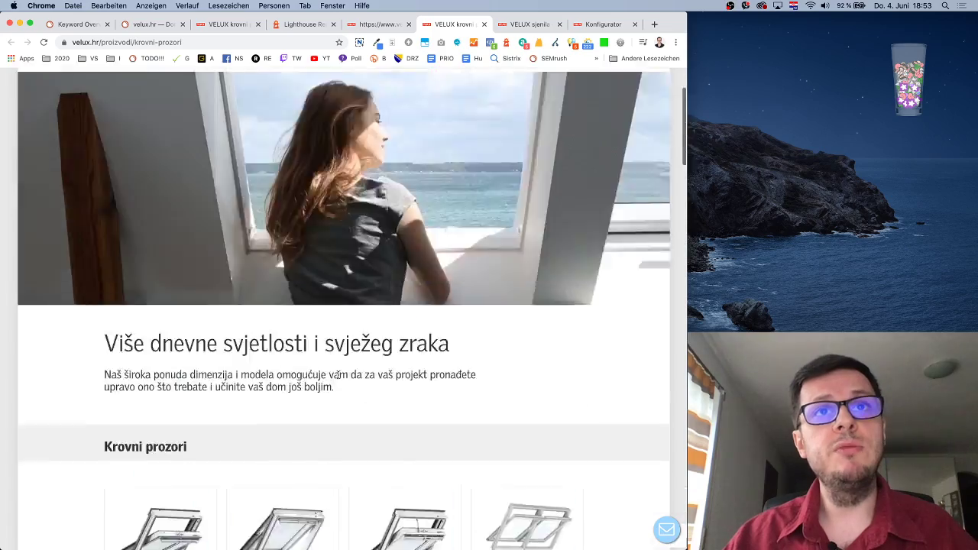
{"action": "scroll", "coordinate": [339, 378], "scroll_direction": "down", "scroll_amount": 15}
{"action": "scroll", "coordinate": [339, 377], "scroll_direction": "down", "scroll_amount": 5}
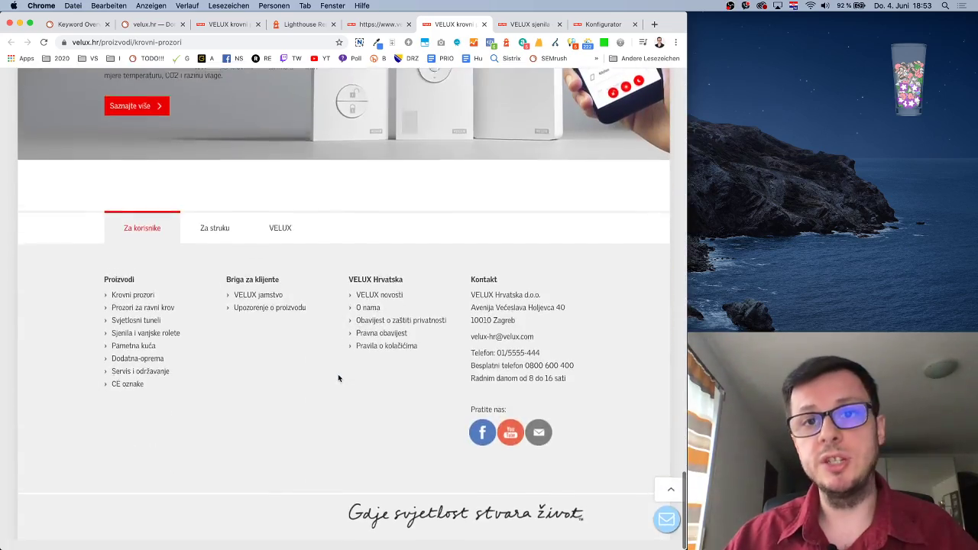
{"action": "scroll", "coordinate": [338, 377], "scroll_direction": "up", "scroll_amount": 10}
{"action": "scroll", "coordinate": [338, 377], "scroll_direction": "up", "scroll_amount": 10}
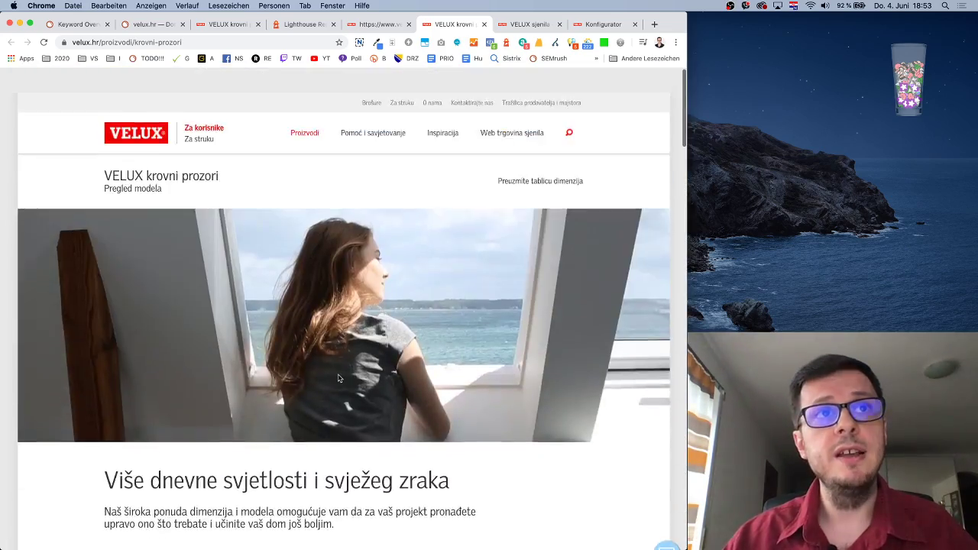
{"action": "scroll", "coordinate": [338, 377], "scroll_direction": "down", "scroll_amount": 4}
{"action": "scroll", "coordinate": [256, 319], "scroll_direction": "up", "scroll_amount": 3}
{"action": "scroll", "coordinate": [257, 319], "scroll_direction": "up", "scroll_amount": 2}
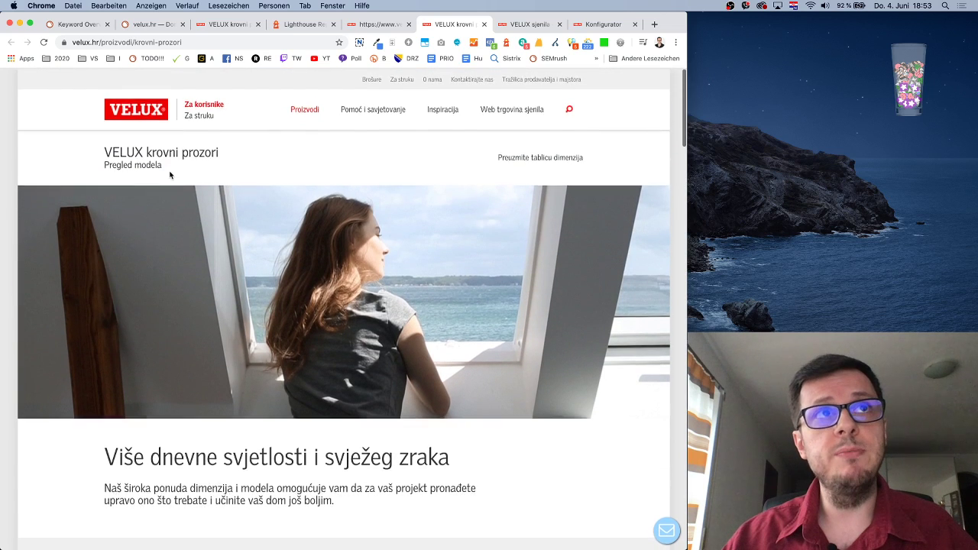
{"action": "left_click_drag", "start_coordinate": [146, 151], "coordinate": [268, 164]}
Find the free attic guide "Vodič za uređenje potkrovlja" on the krovni prozori page and open its download form
{"action": "scroll", "coordinate": [440, 391], "scroll_direction": "down", "scroll_amount": 15}
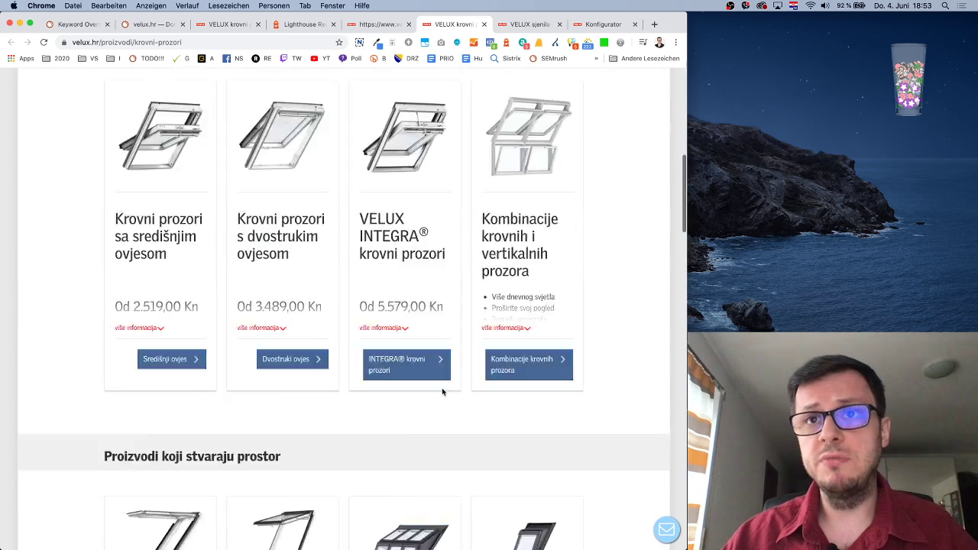
{"action": "scroll", "coordinate": [441, 391], "scroll_direction": "down", "scroll_amount": 3}
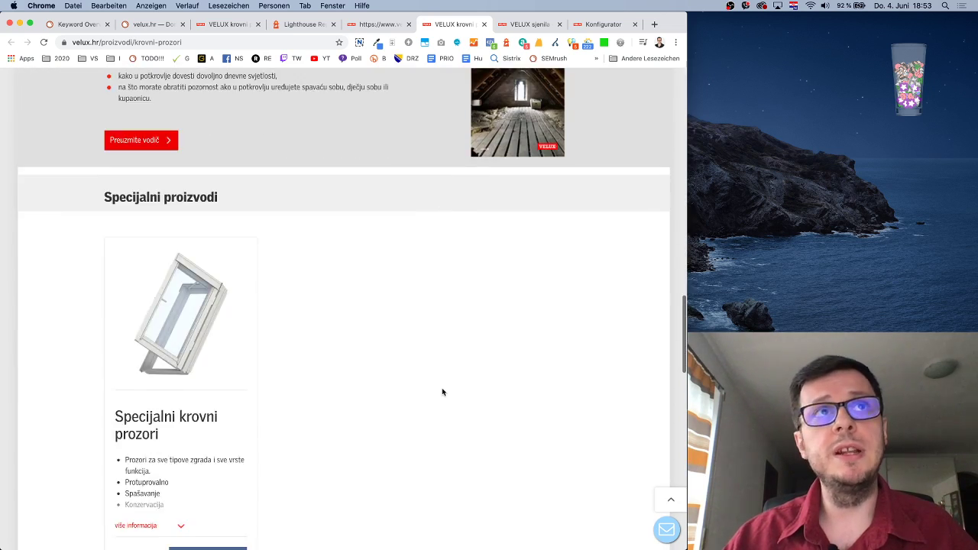
{"action": "scroll", "coordinate": [442, 390], "scroll_direction": "down", "scroll_amount": 2}
{"action": "scroll", "coordinate": [441, 391], "scroll_direction": "up", "scroll_amount": 7}
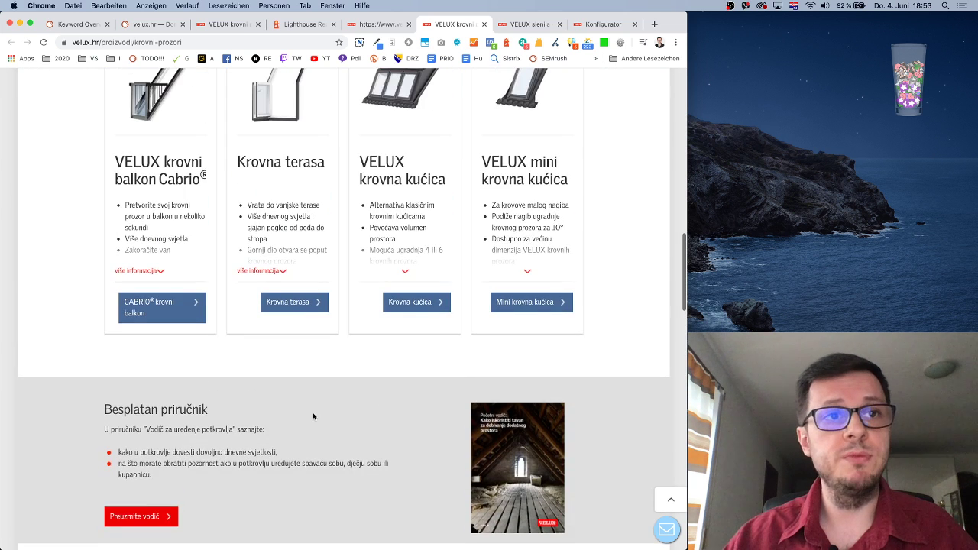
{"action": "scroll", "coordinate": [48, 426], "scroll_direction": "down", "scroll_amount": 5}
{"action": "left_click", "coordinate": [146, 307]}
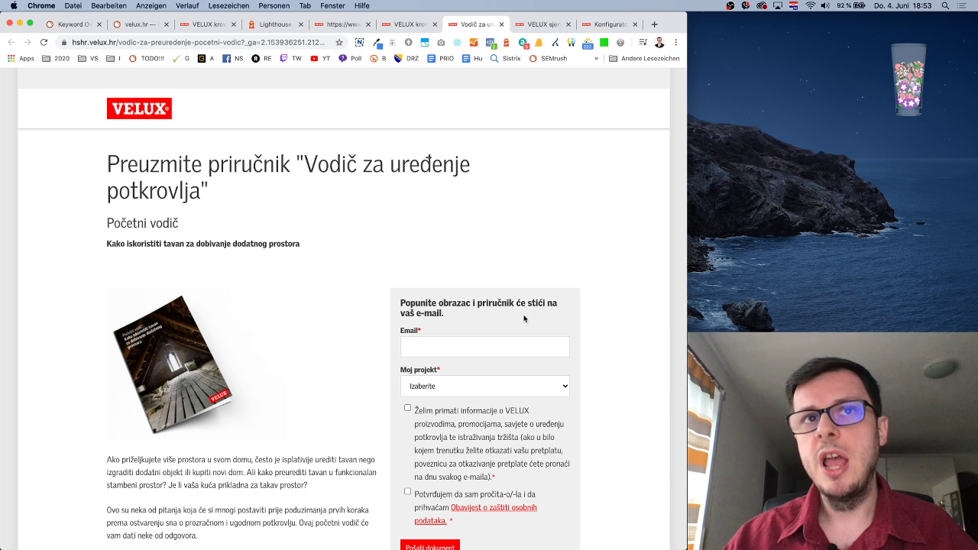
Fill in the guide form's e-mail address and set Moj projekt to "Uređenje postojećeg potkrovlja"
{"action": "left_click", "coordinate": [453, 345]}
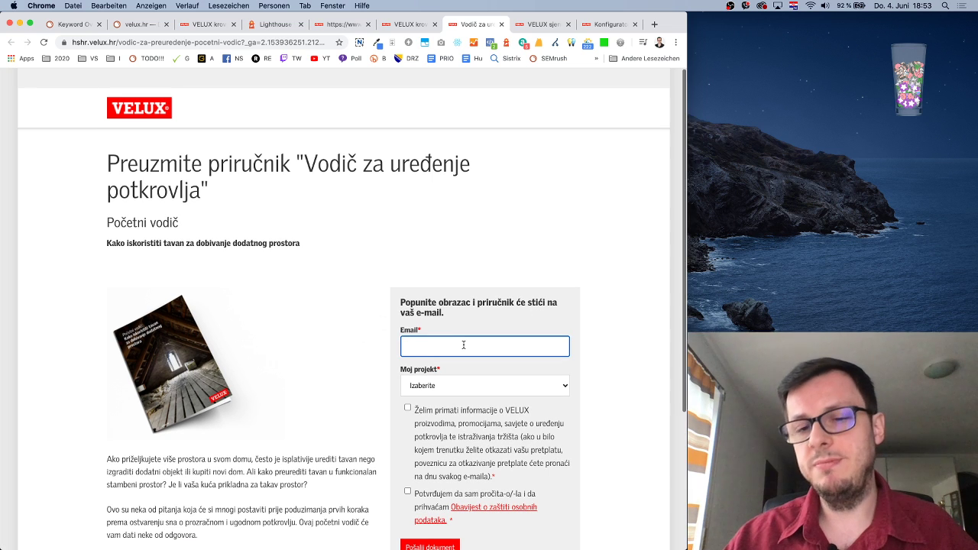
{"action": "scroll", "coordinate": [518, 374], "scroll_direction": "down", "scroll_amount": 3}
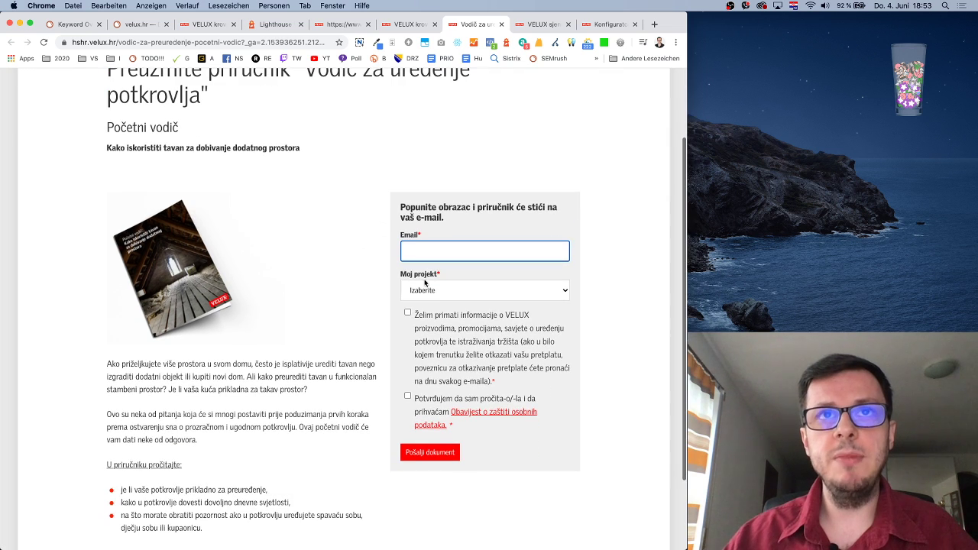
{"action": "left_click", "coordinate": [427, 288]}
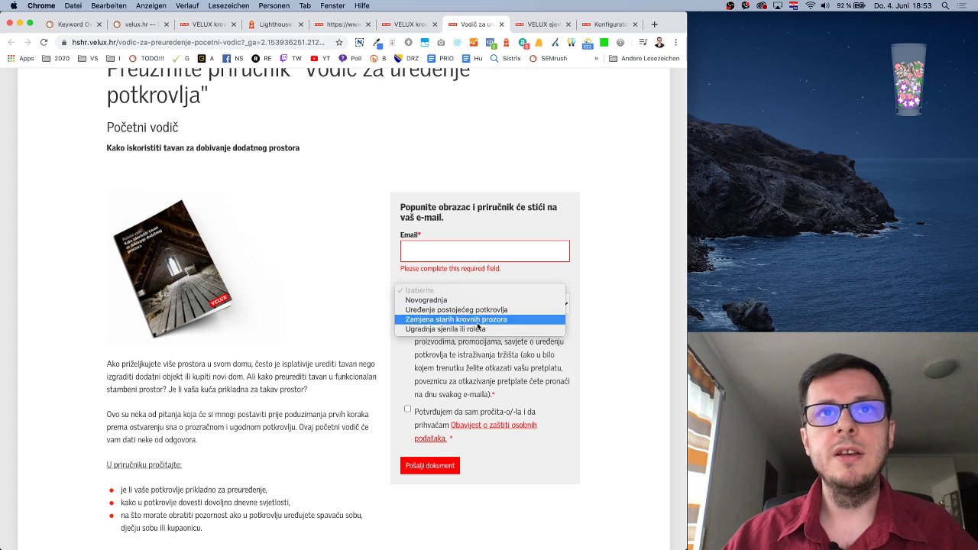
{"action": "left_click", "coordinate": [514, 367]}
{"action": "left_click", "coordinate": [476, 253]}
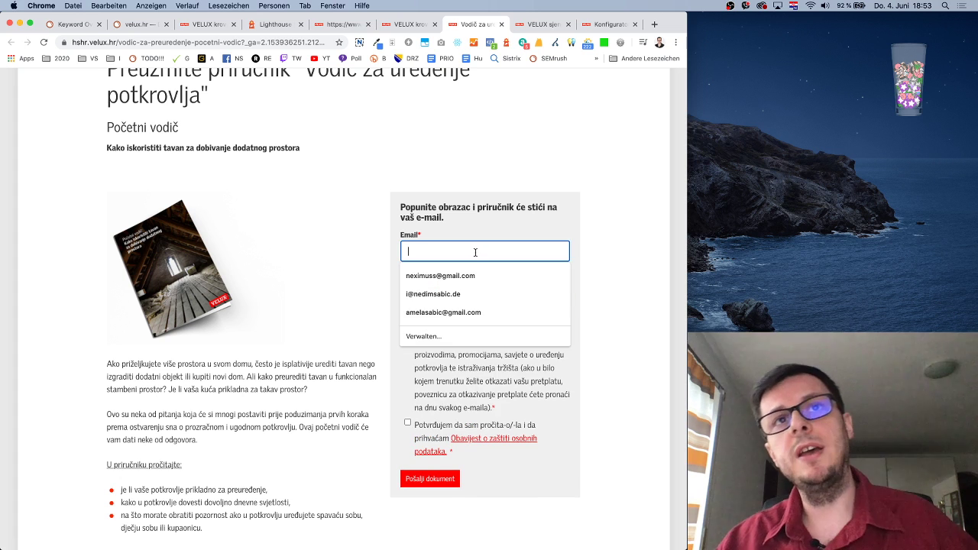
{"action": "left_click", "coordinate": [456, 275]}
{"action": "left_click", "coordinate": [451, 291]}
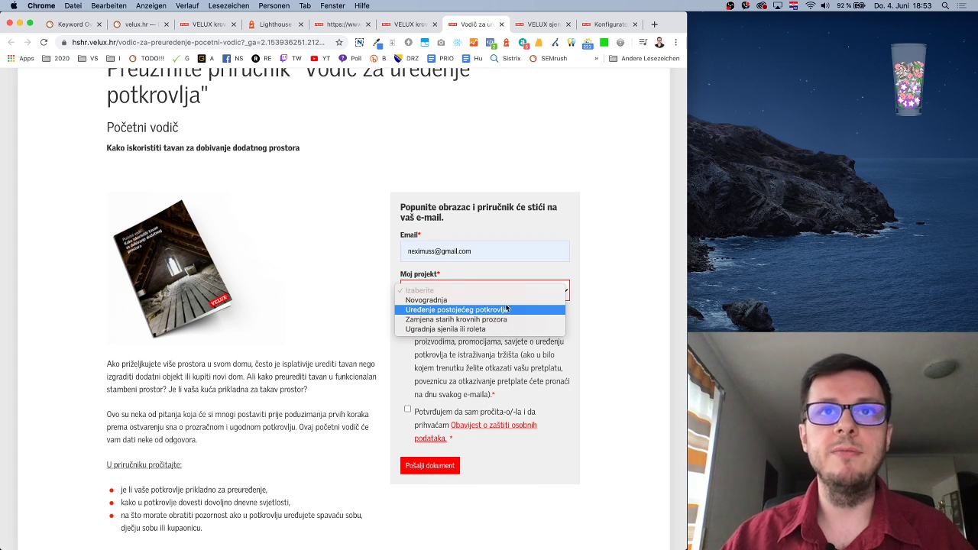
{"action": "left_click", "coordinate": [485, 310]}
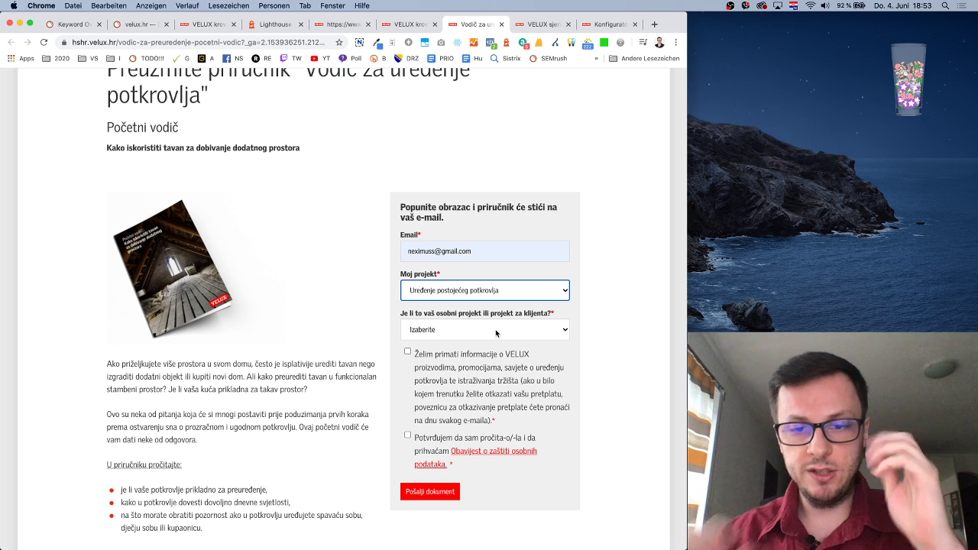
Answer the form's question about a personal or client project with "Moj projekt", trying the "Projekt za klijenta" option as well
{"action": "left_click", "coordinate": [495, 330]}
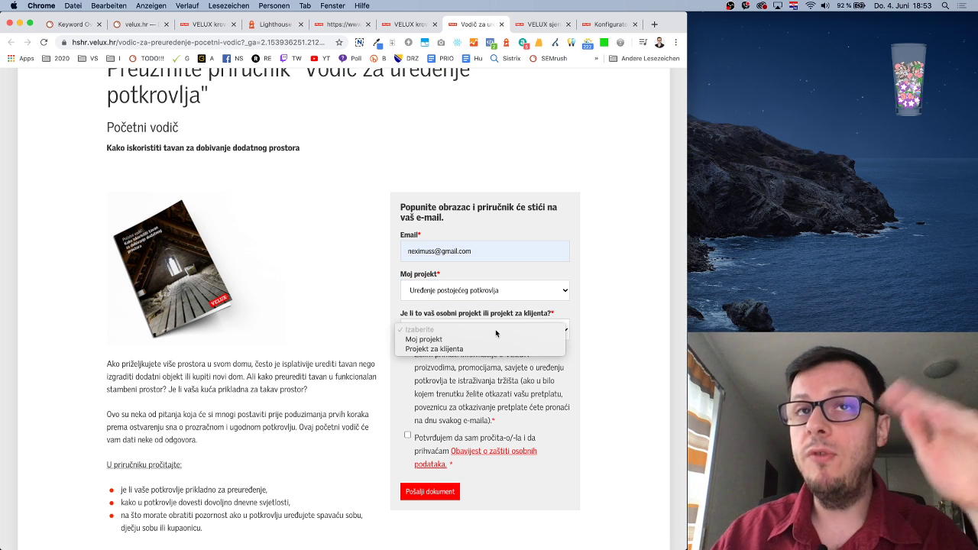
{"action": "left_click", "coordinate": [583, 312]}
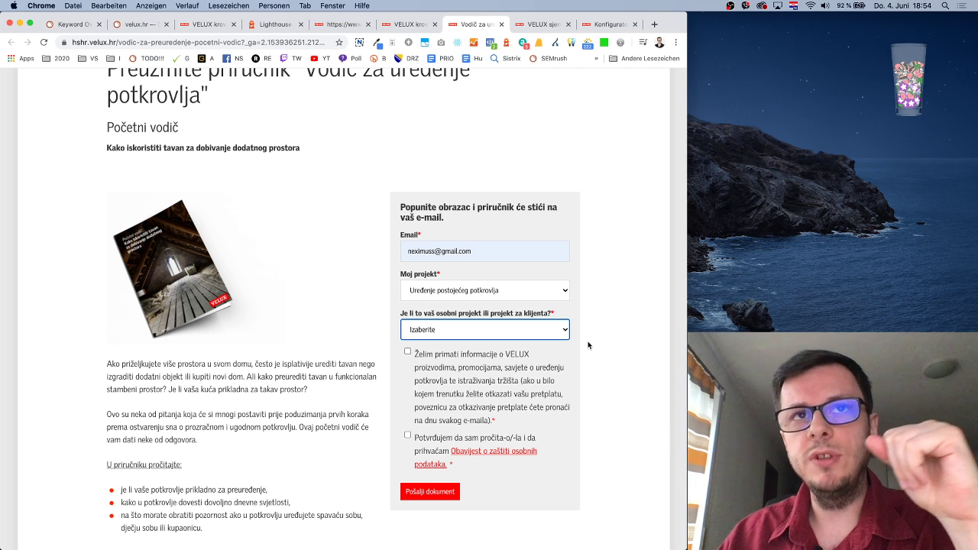
{"action": "left_click", "coordinate": [465, 331]}
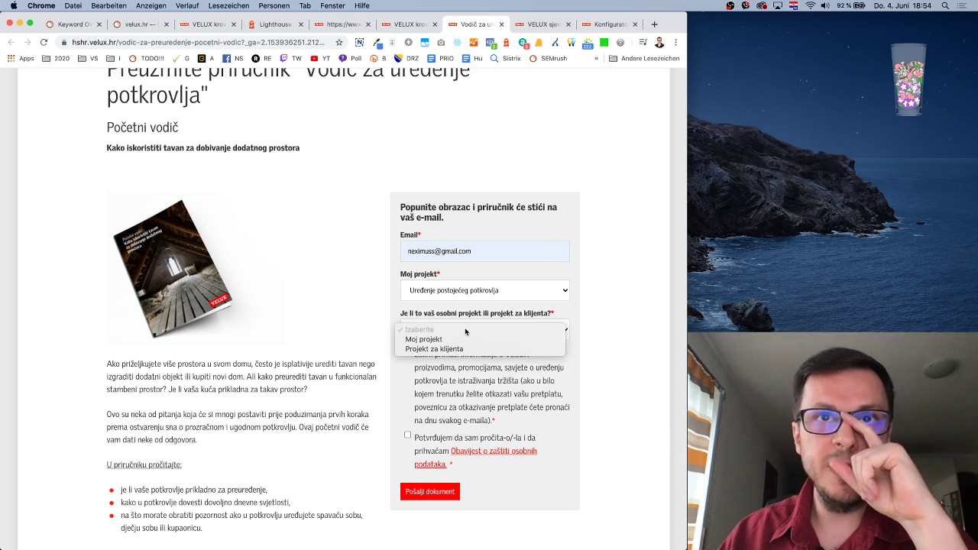
{"action": "left_click", "coordinate": [461, 339]}
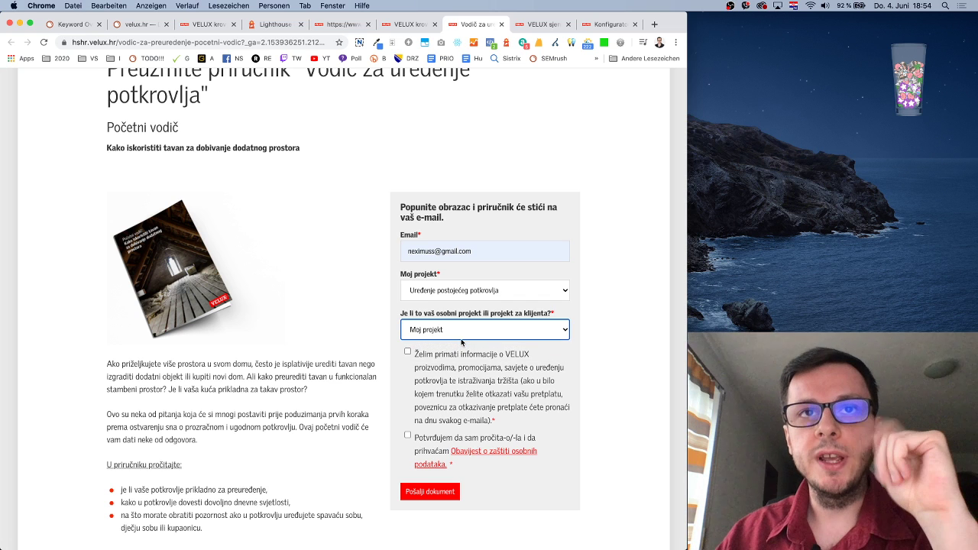
{"action": "left_click", "coordinate": [461, 336]}
{"action": "left_click", "coordinate": [461, 343]}
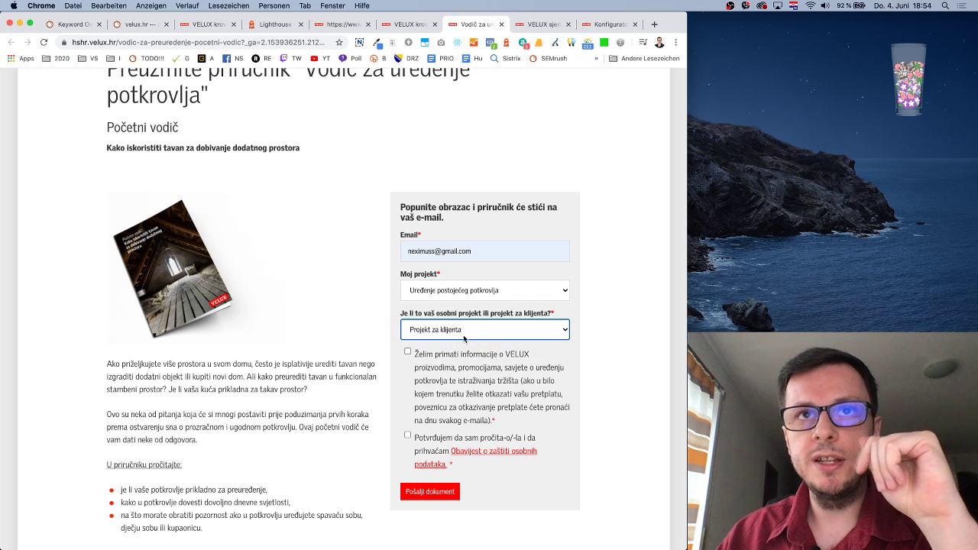
{"action": "left_click", "coordinate": [463, 332]}
{"action": "left_click", "coordinate": [464, 319]}
Accept both the VELUX marketing information consent and the personal data protection notice in the guide form
{"action": "left_click", "coordinate": [517, 394]}
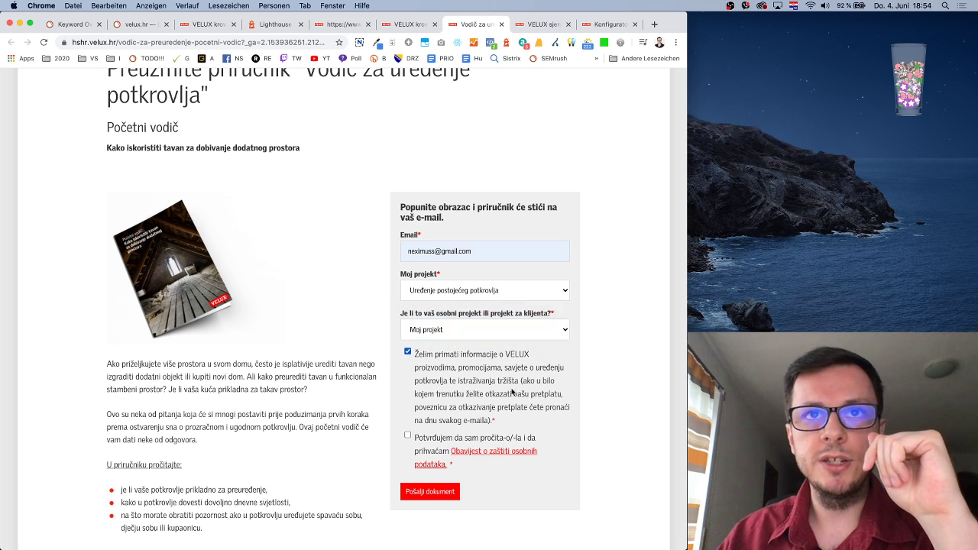
{"action": "left_click", "coordinate": [408, 352]}
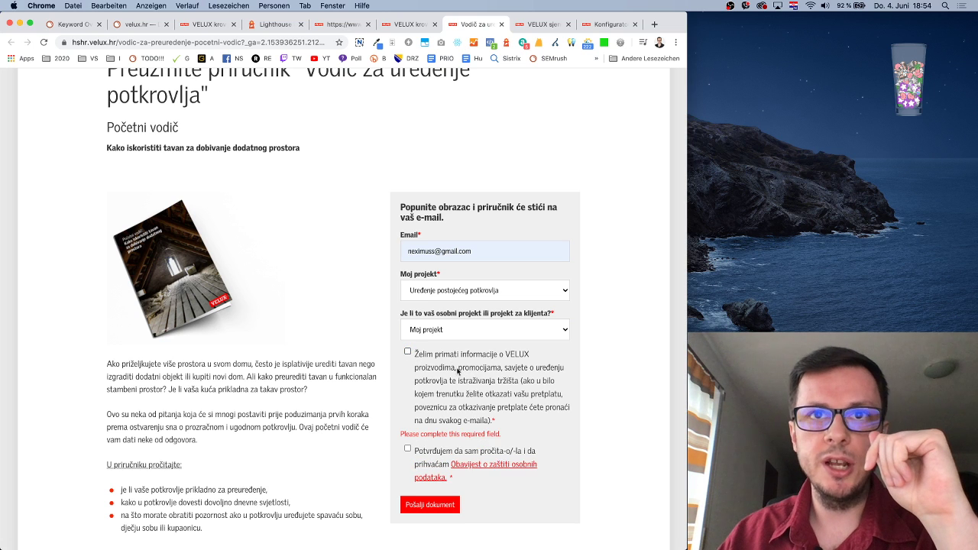
{"action": "left_click", "coordinate": [407, 449]}
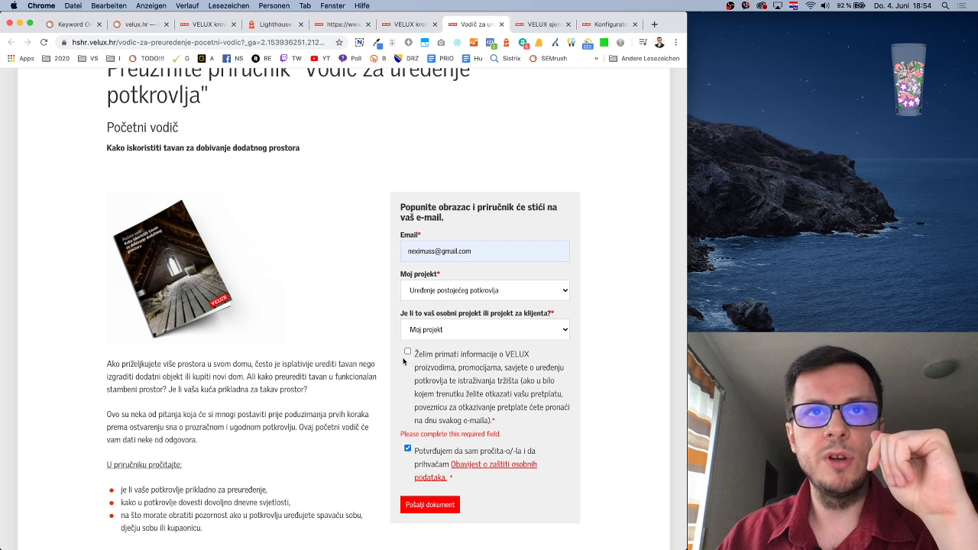
{"action": "left_click", "coordinate": [408, 353]}
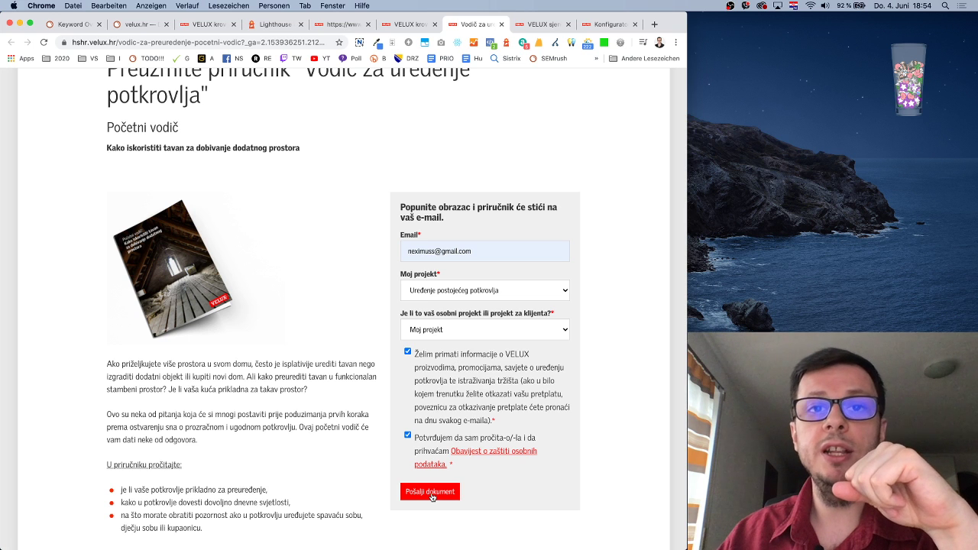
Review the completed guide form, keep the data protection consent accepted, and submit it to have the guide sent
{"action": "scroll", "coordinate": [432, 497], "scroll_direction": "down", "scroll_amount": 1}
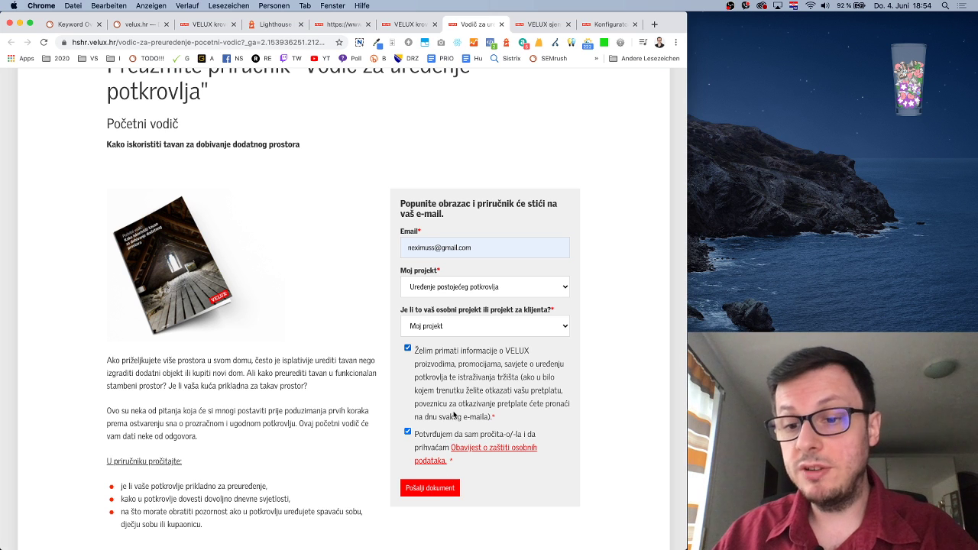
{"action": "scroll", "coordinate": [436, 258], "scroll_direction": "up", "scroll_amount": 3}
{"action": "scroll", "coordinate": [439, 306], "scroll_direction": "down", "scroll_amount": 5}
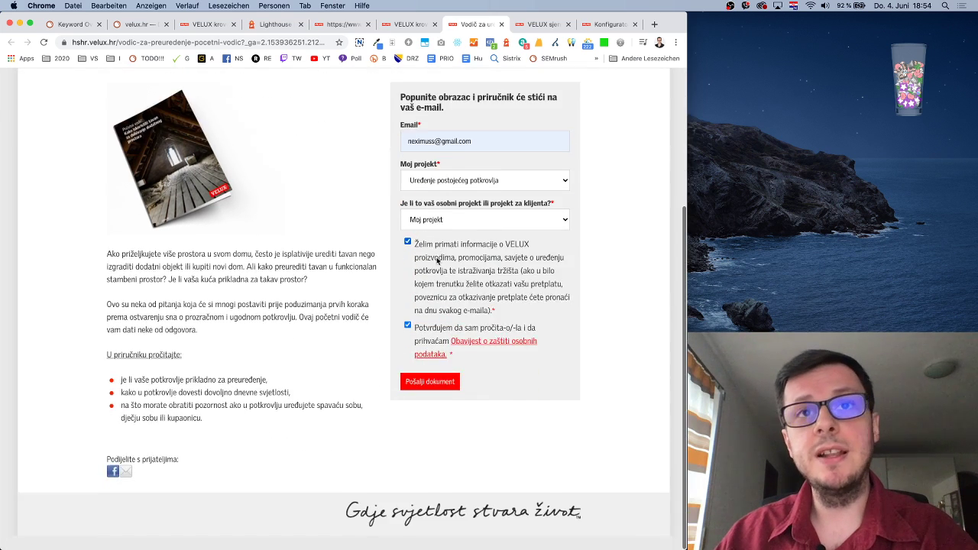
{"action": "scroll", "coordinate": [448, 399], "scroll_direction": "up", "scroll_amount": 5}
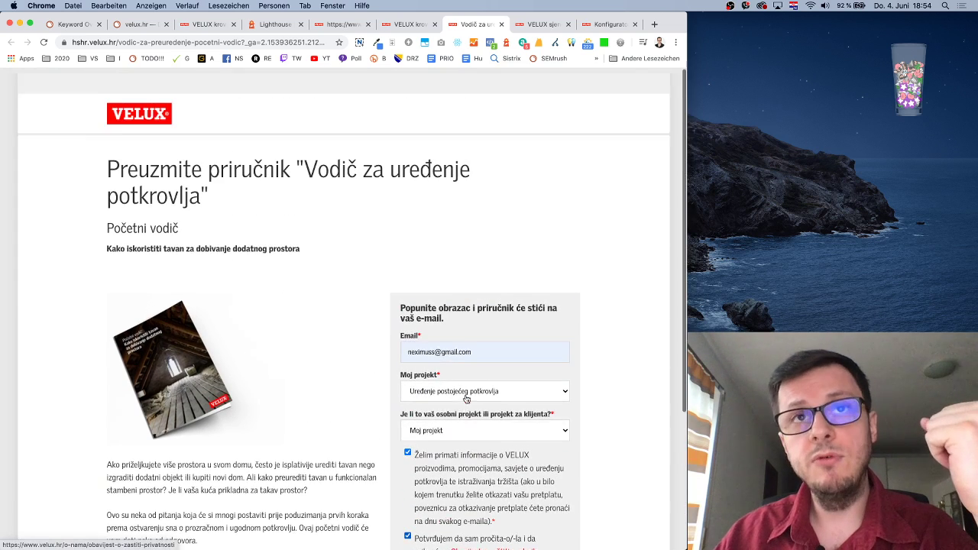
{"action": "scroll", "coordinate": [263, 170], "scroll_direction": "down", "scroll_amount": 3}
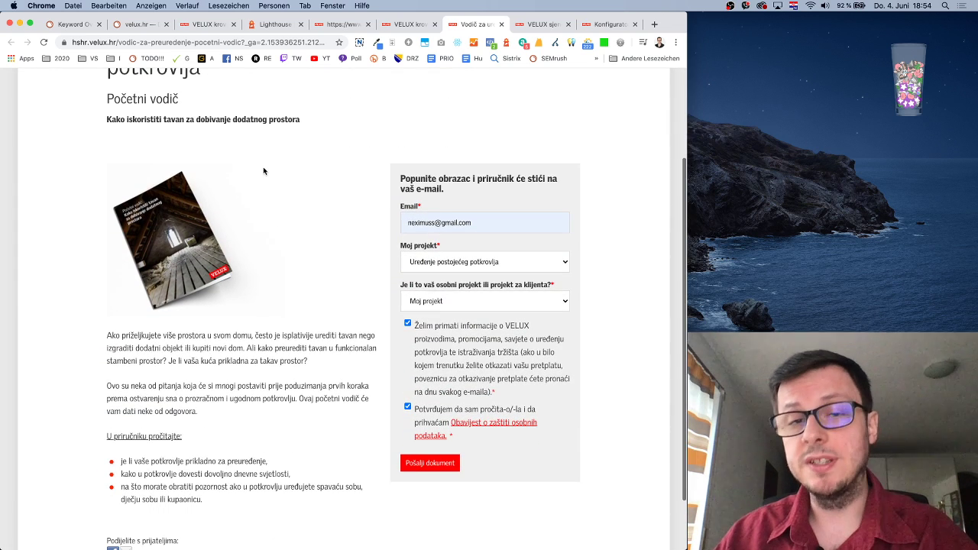
{"action": "left_click", "coordinate": [461, 424]}
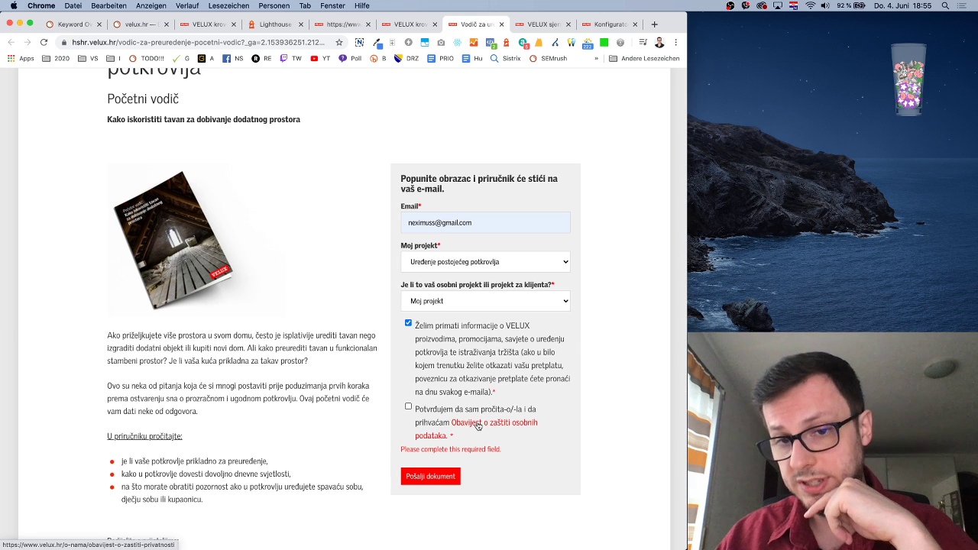
{"action": "left_click", "coordinate": [407, 407]}
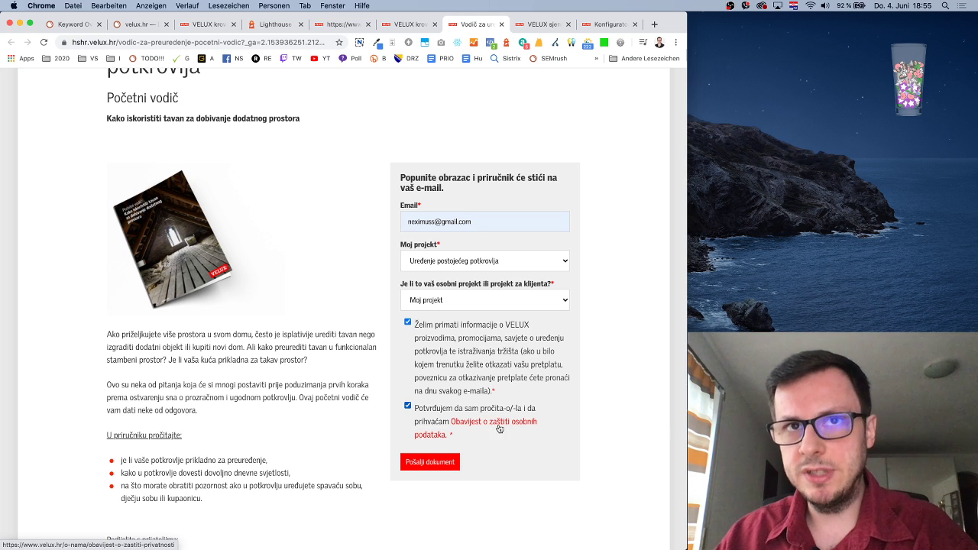
{"action": "scroll", "coordinate": [500, 429], "scroll_direction": "down", "scroll_amount": 1}
{"action": "left_click", "coordinate": [452, 466]}
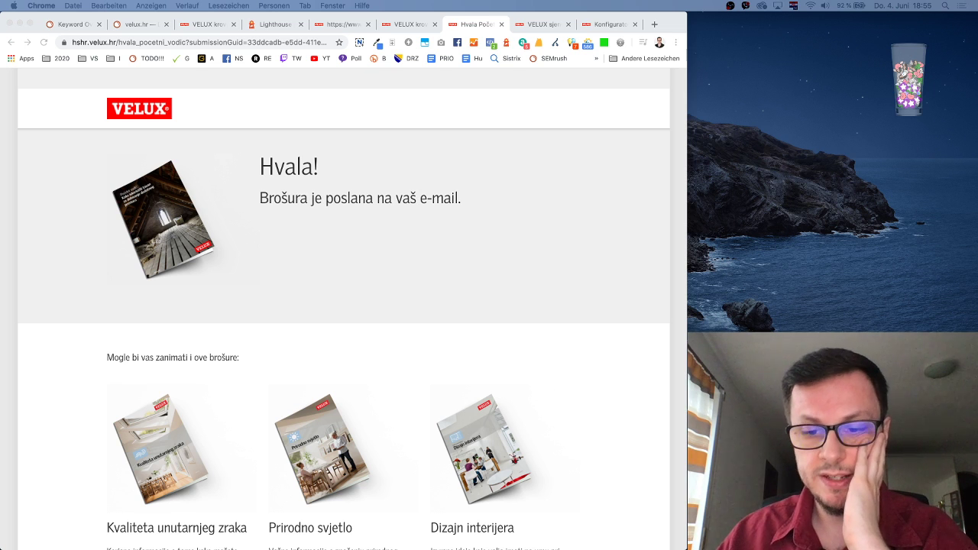
{"action": "left_click", "coordinate": [546, 279]}
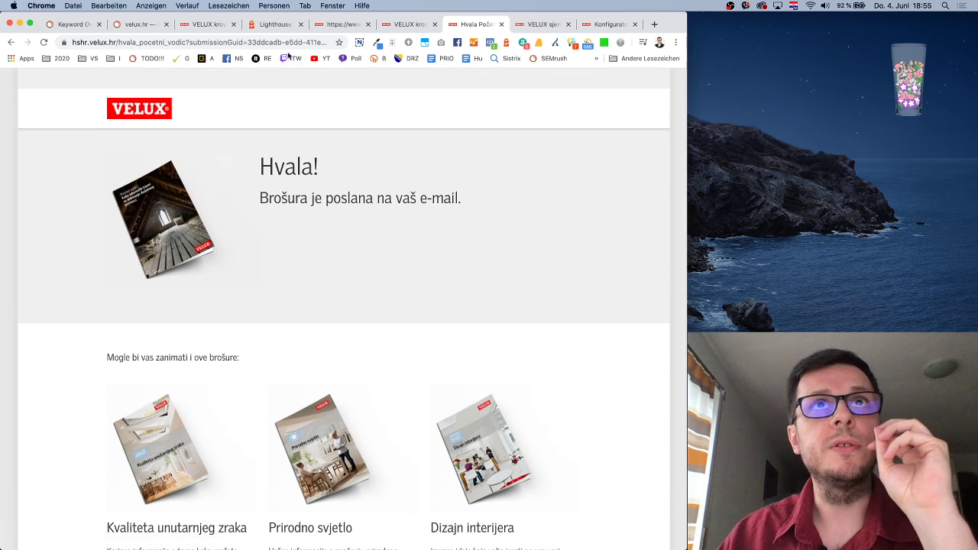
Return to the Lighthouse report for velux.hr and highlight the Time to Interactive value in the Performance metrics
{"action": "left_click", "coordinate": [398, 26]}
{"action": "scroll", "coordinate": [461, 323], "scroll_direction": "up", "scroll_amount": 15}
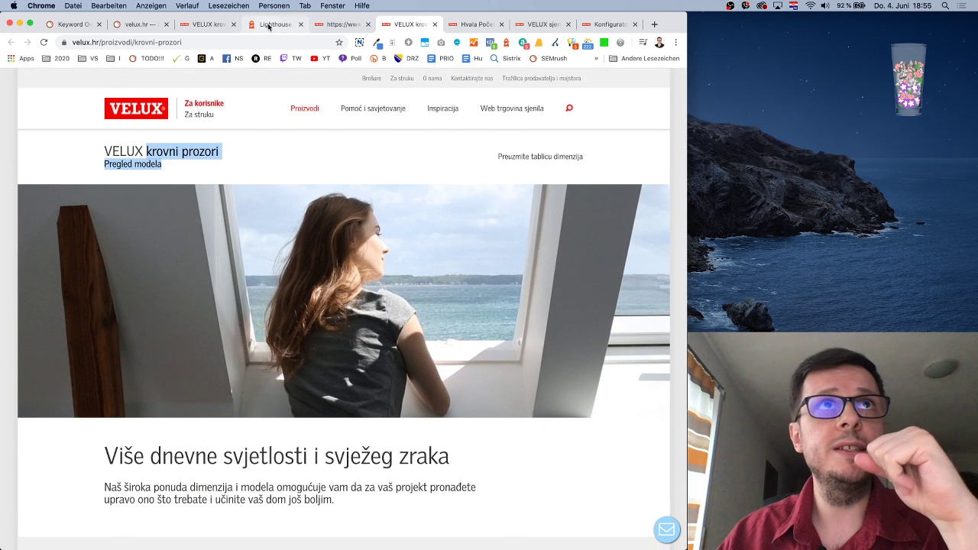
{"action": "left_click", "coordinate": [269, 25]}
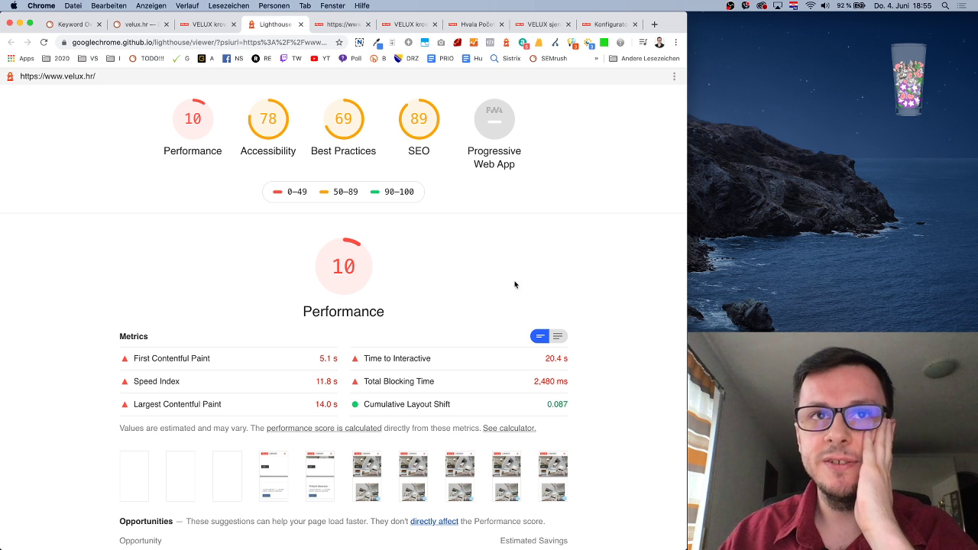
{"action": "left_click_drag", "start_coordinate": [541, 357], "coordinate": [570, 361]}
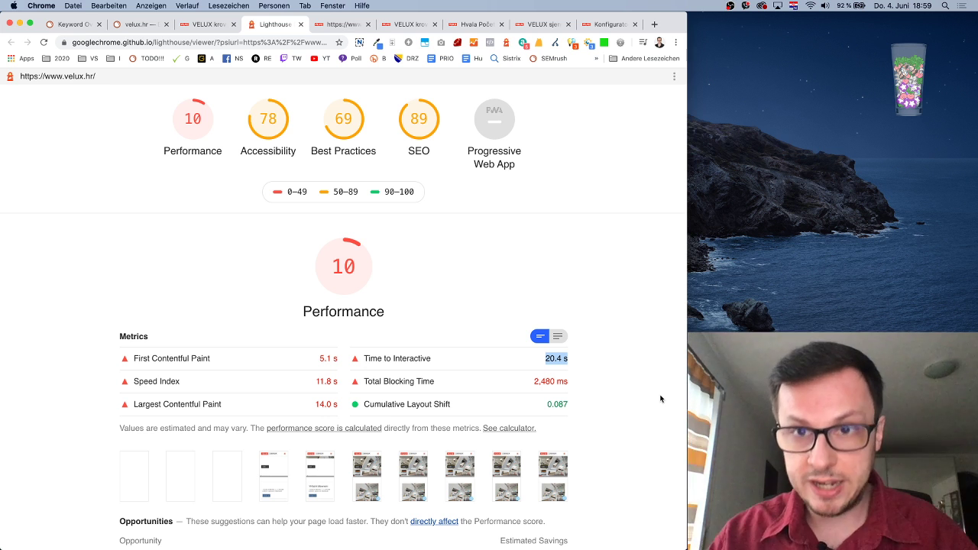
Revisit the VELUX homepage's "Pitajte nas" form and content sections, and return to the krovni prozori page
{"action": "left_click", "coordinate": [192, 26]}
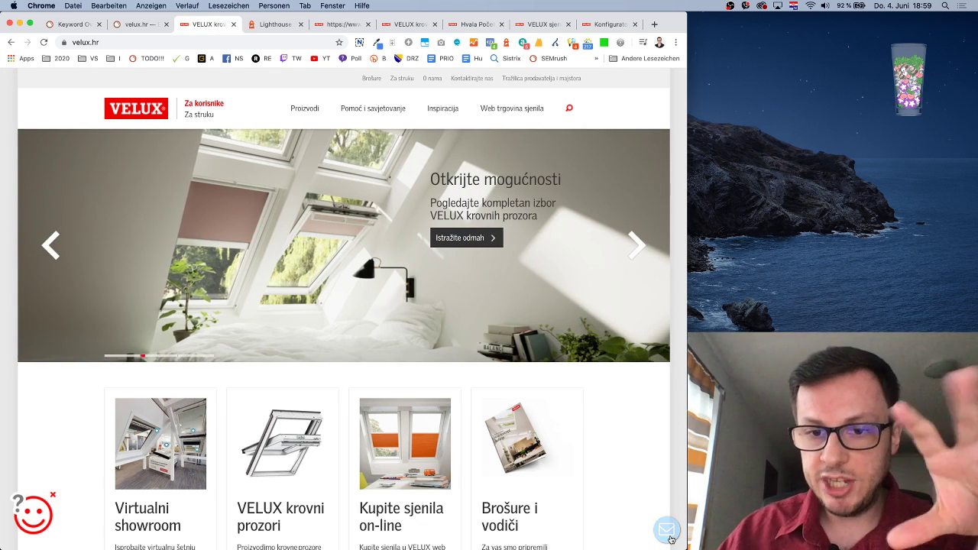
{"action": "left_click", "coordinate": [668, 538]}
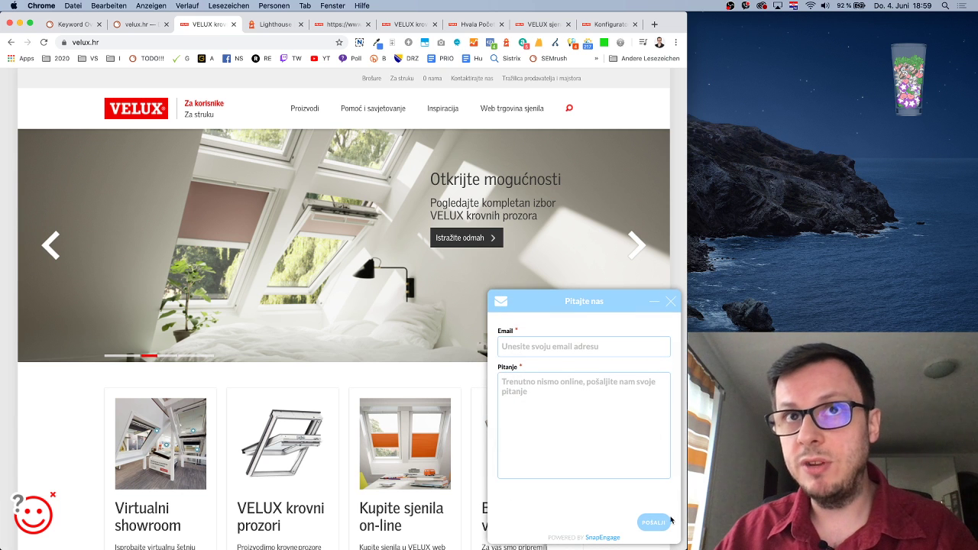
{"action": "left_click", "coordinate": [671, 302]}
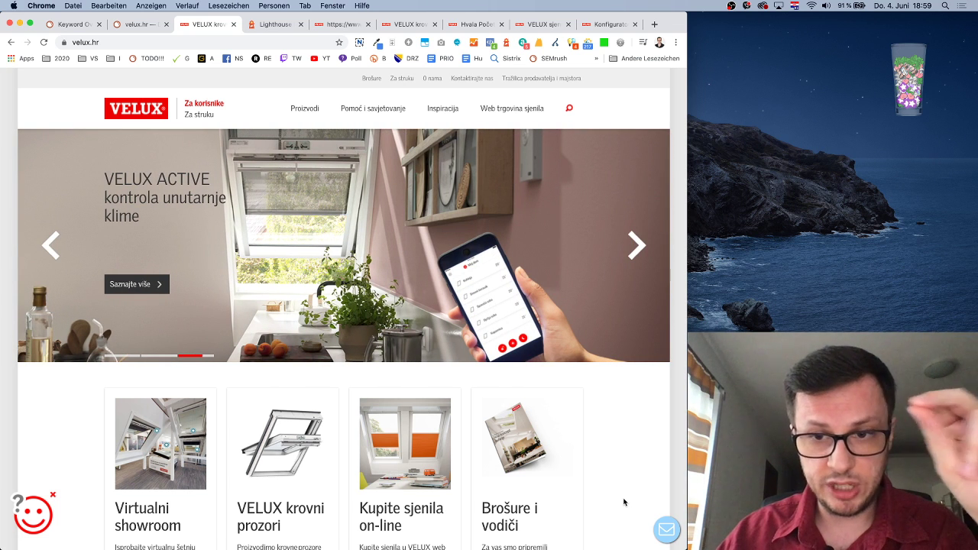
{"action": "scroll", "coordinate": [583, 467], "scroll_direction": "down", "scroll_amount": 5}
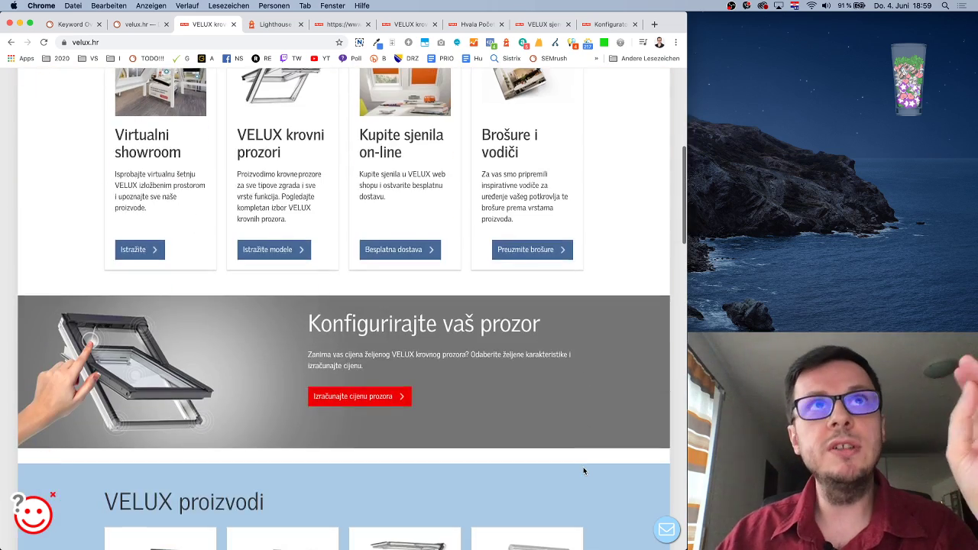
{"action": "scroll", "coordinate": [583, 471], "scroll_direction": "up", "scroll_amount": 3}
{"action": "left_click", "coordinate": [343, 24]}
{"action": "left_click", "coordinate": [391, 28]}
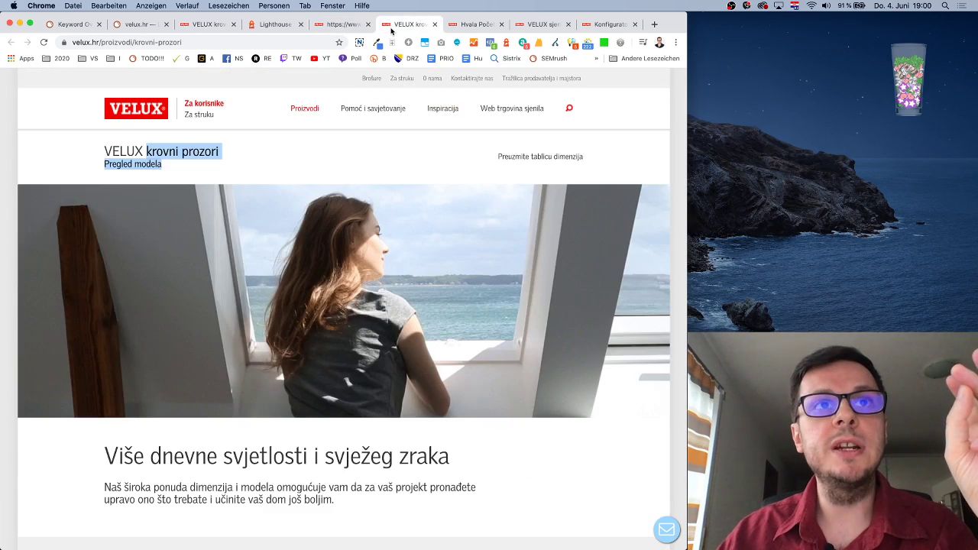
Review the VELUX virtual showroom page and the brochure suggestions on the guide download's thank-you page
{"action": "left_click", "coordinate": [342, 24]}
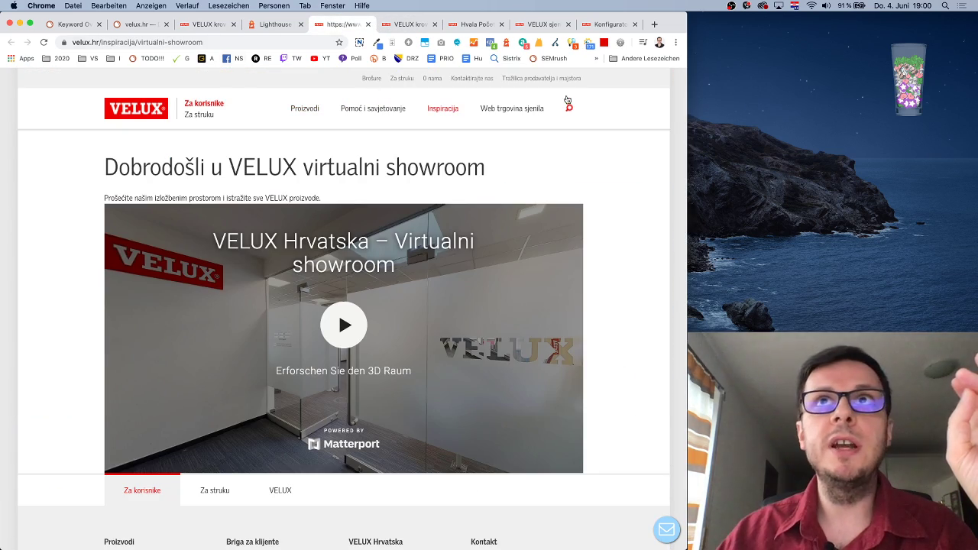
{"action": "scroll", "coordinate": [567, 100], "scroll_direction": "down", "scroll_amount": 3}
{"action": "scroll", "coordinate": [566, 96], "scroll_direction": "up", "scroll_amount": 3}
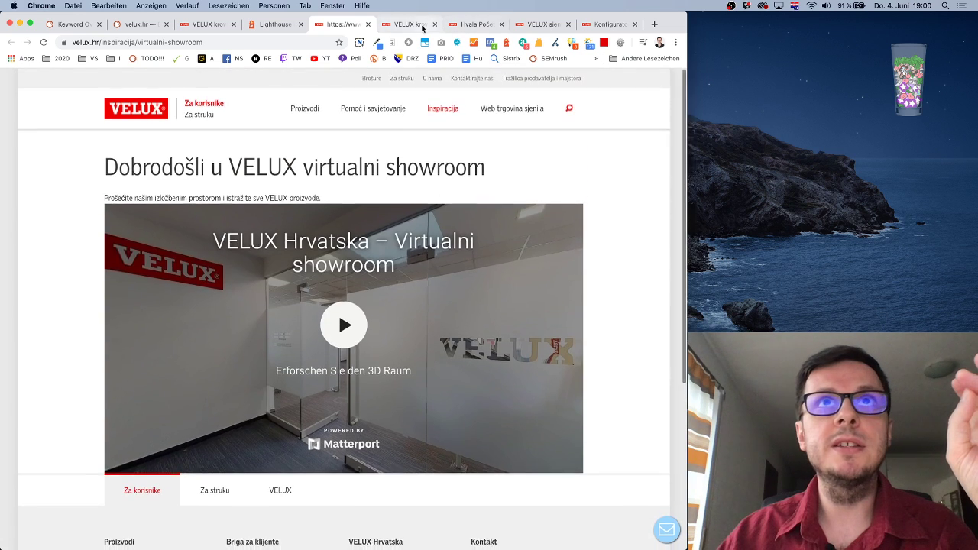
{"action": "left_click", "coordinate": [422, 28]}
{"action": "left_click", "coordinate": [475, 24]}
{"action": "scroll", "coordinate": [618, 228], "scroll_direction": "down", "scroll_amount": 3}
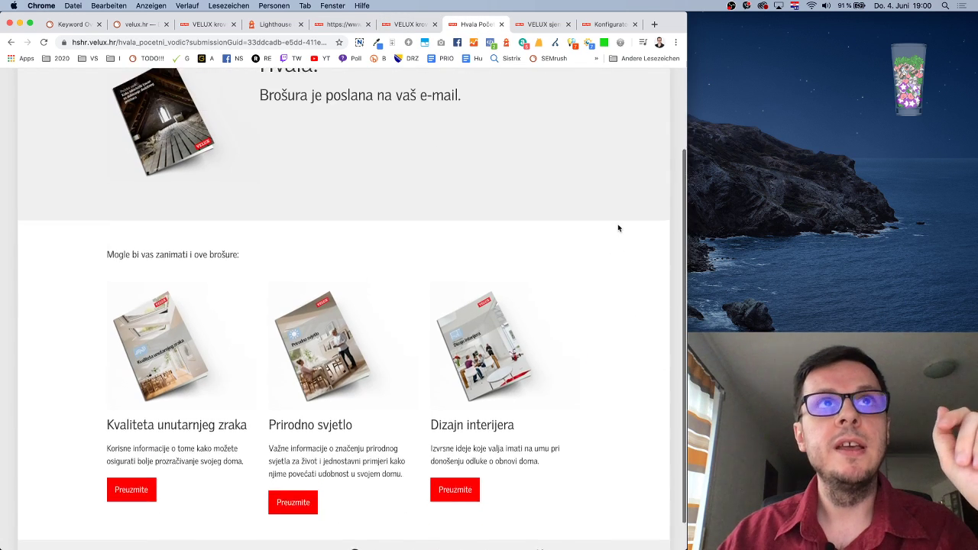
{"action": "scroll", "coordinate": [618, 227], "scroll_direction": "up", "scroll_amount": 3}
Return to the "Vodič za uređenje potkrovlja" guide page and review its heading, form and content list
{"action": "left_click", "coordinate": [10, 42]}
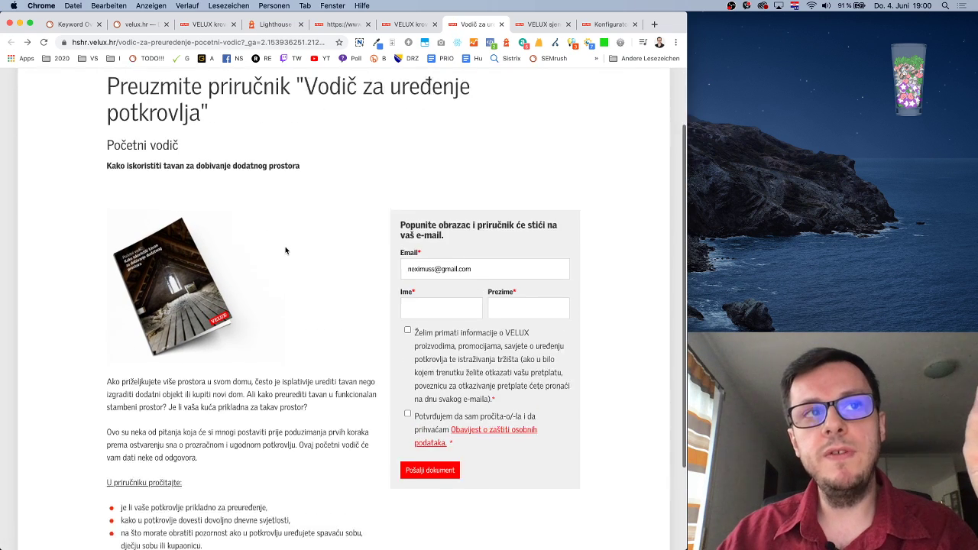
{"action": "scroll", "coordinate": [286, 250], "scroll_direction": "up", "scroll_amount": 2}
{"action": "left_click_drag", "start_coordinate": [106, 163], "coordinate": [229, 207]}
{"action": "left_click", "coordinate": [228, 199]}
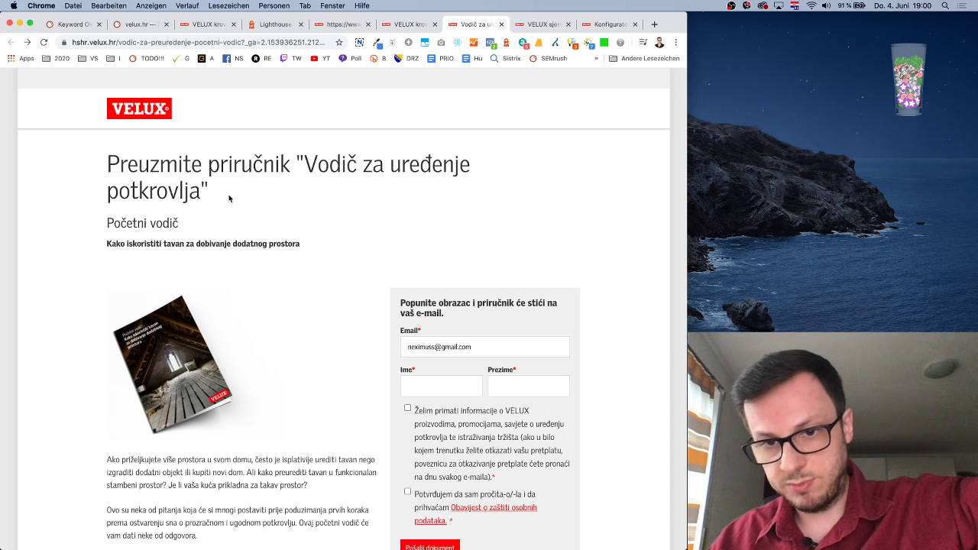
{"action": "scroll", "coordinate": [245, 236], "scroll_direction": "down", "scroll_amount": 5}
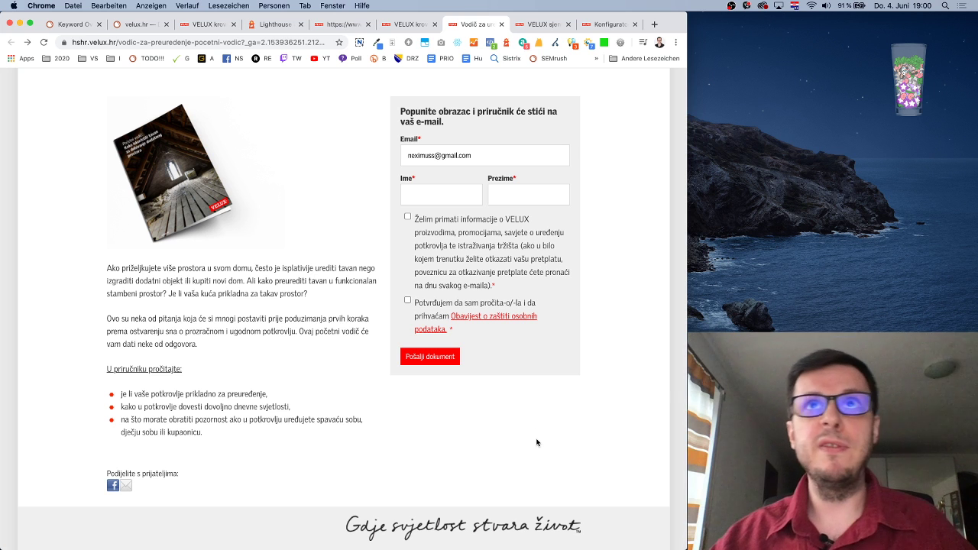
Create a new blank Google Sheets spreadsheet through sheets.new
{"action": "left_click", "coordinate": [654, 26]}
{"action": "type", "text": "sheets.new"}
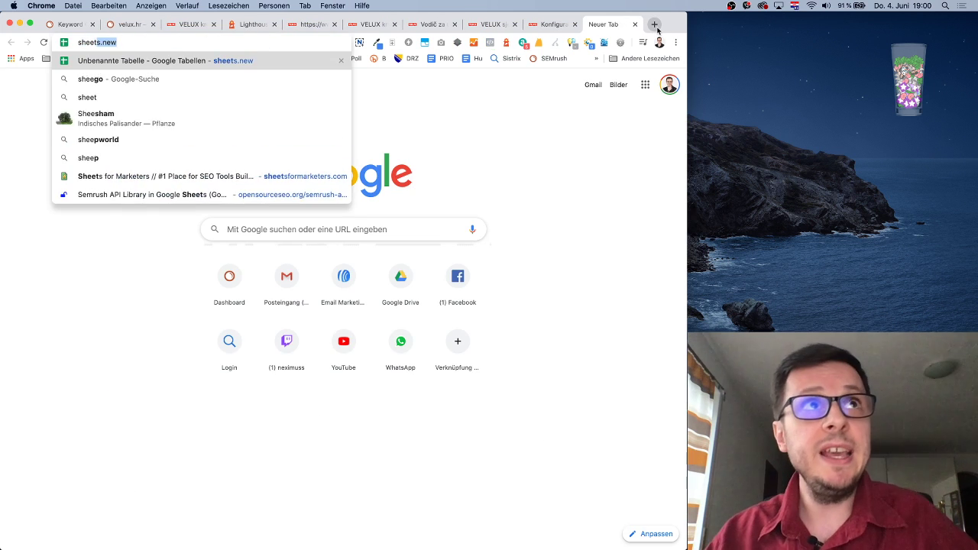
{"action": "key", "text": "Return"}
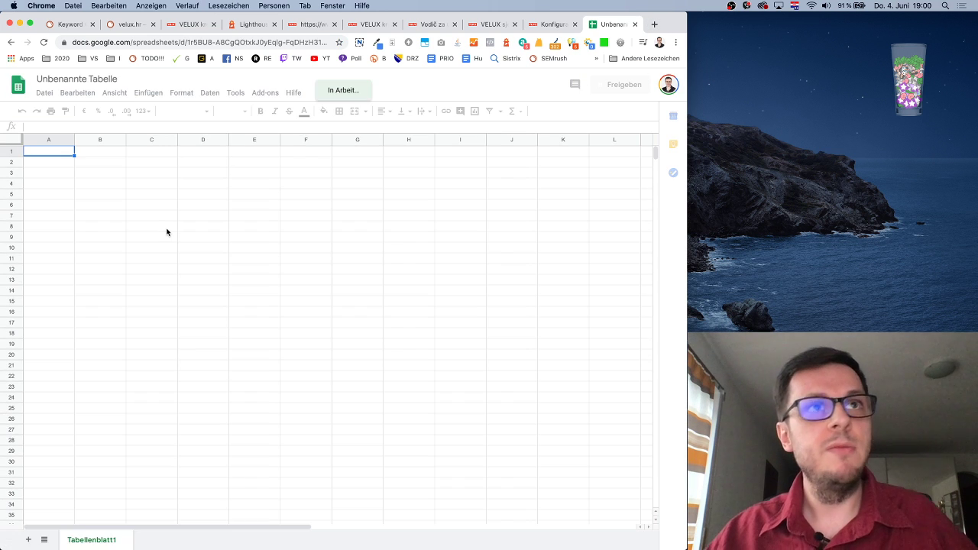
Enter the headers "XY prozori" in B1 and "Velux" in C1, and the row label "Cijena" in A2
{"action": "left_click", "coordinate": [104, 155]}
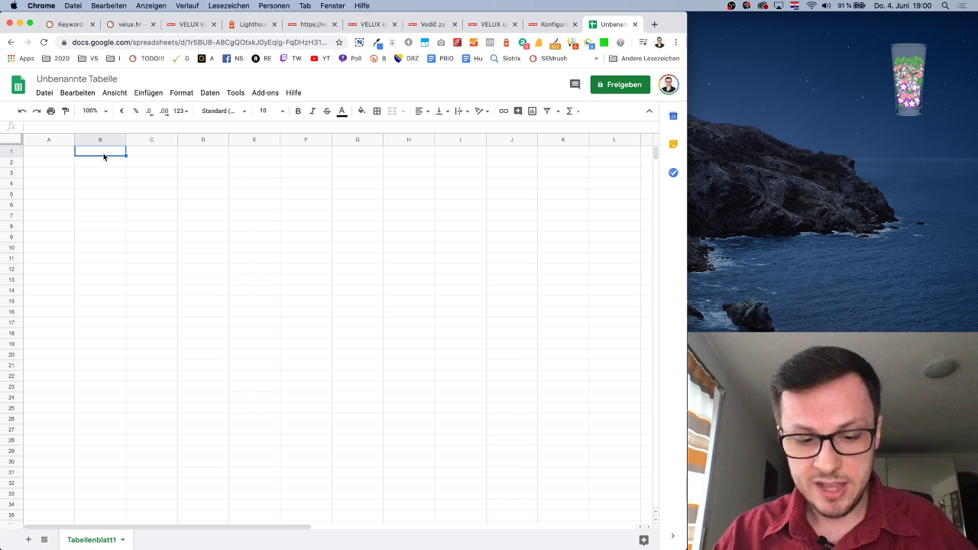
{"action": "type", "text": "XY prozori"}
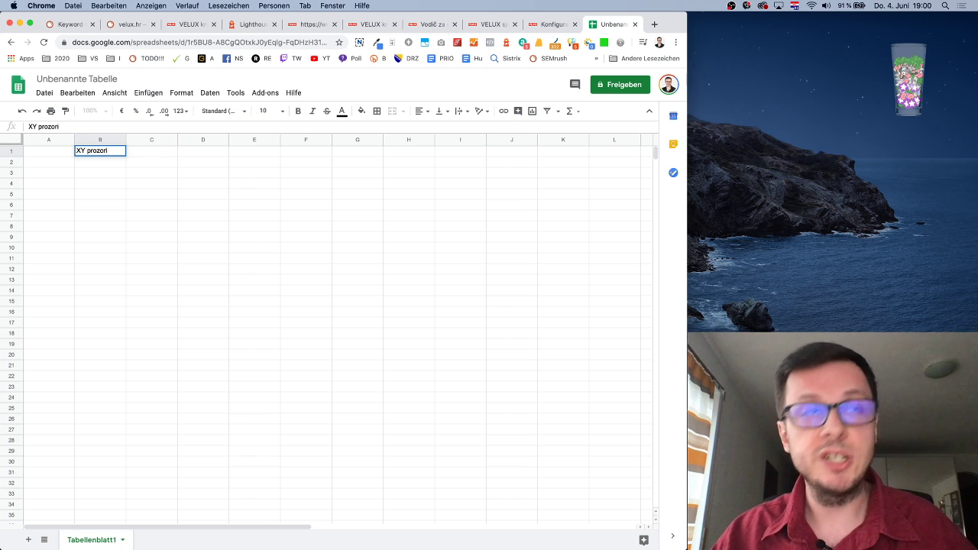
{"action": "key", "text": "Tab"}
{"action": "type", "text": "Velux"}
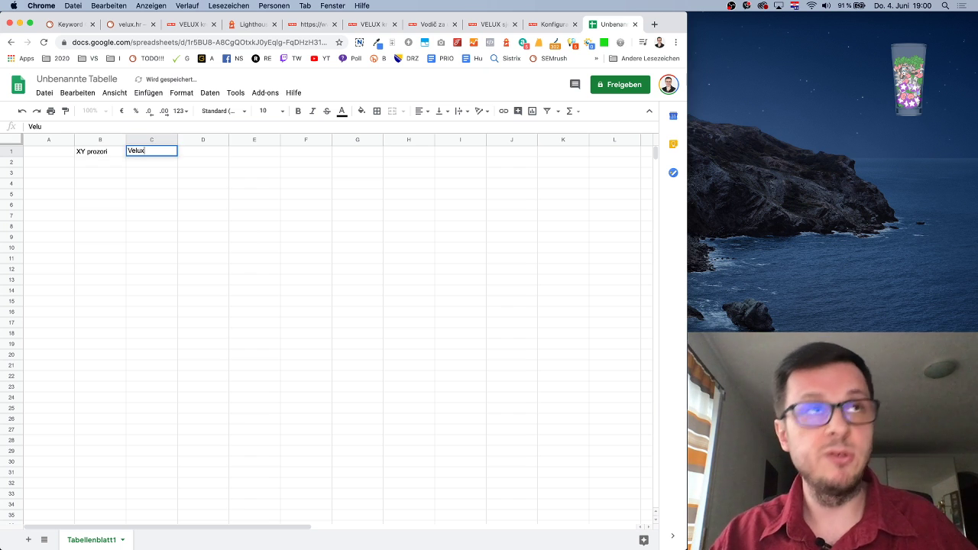
{"action": "key", "text": "Return"}
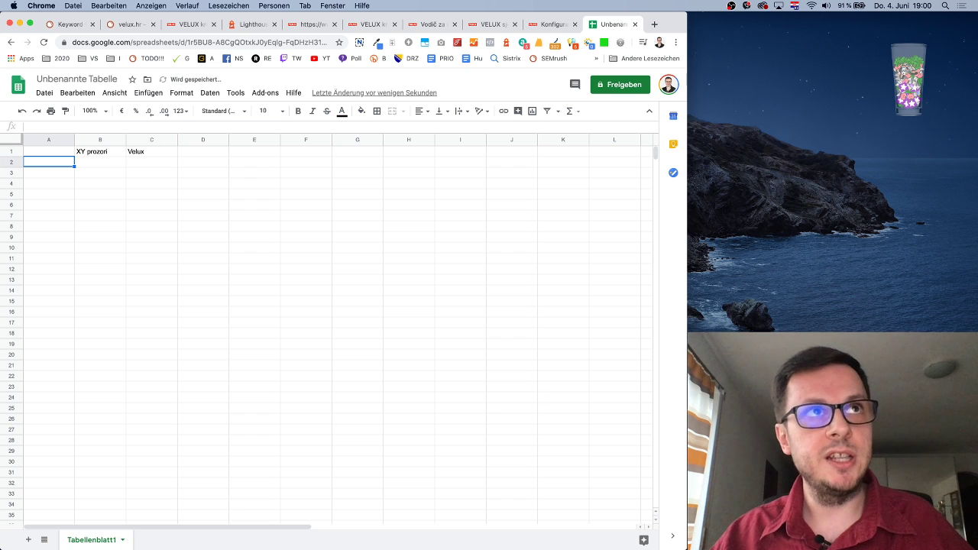
{"action": "type", "text": "Cijena"}
{"action": "key", "text": "Tab"}
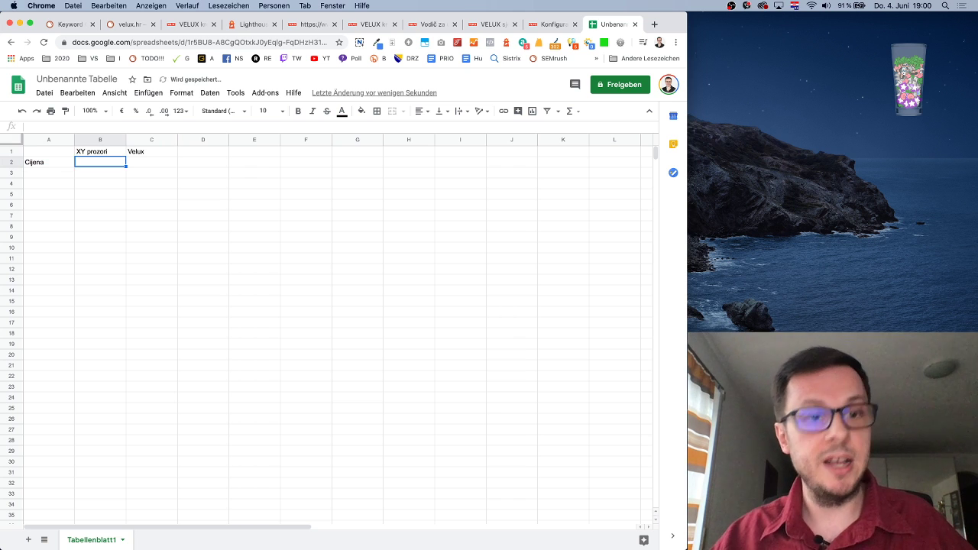
{"action": "key", "text": "Tab"}
{"action": "type", "text": "2"}
{"action": "key", "text": "Left"}
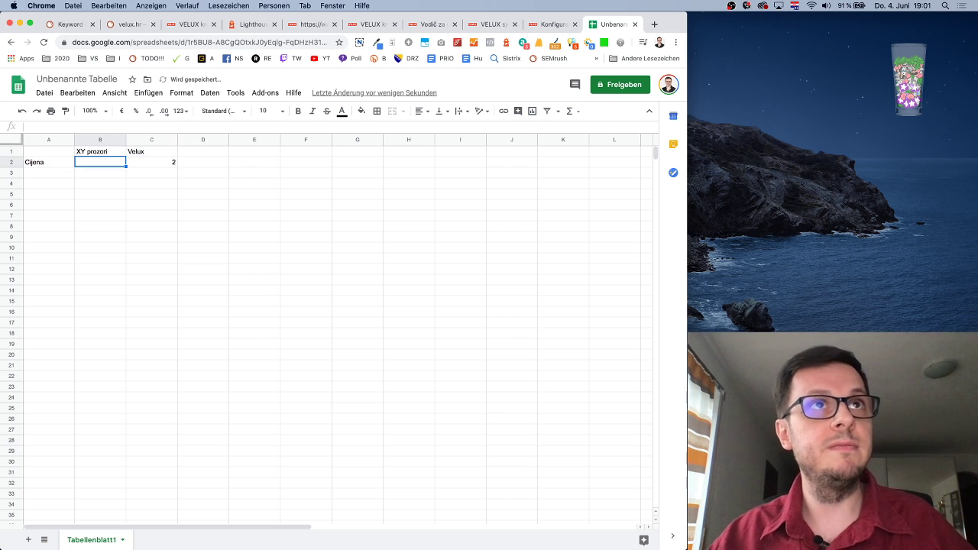
{"action": "left_click", "coordinate": [171, 164]}
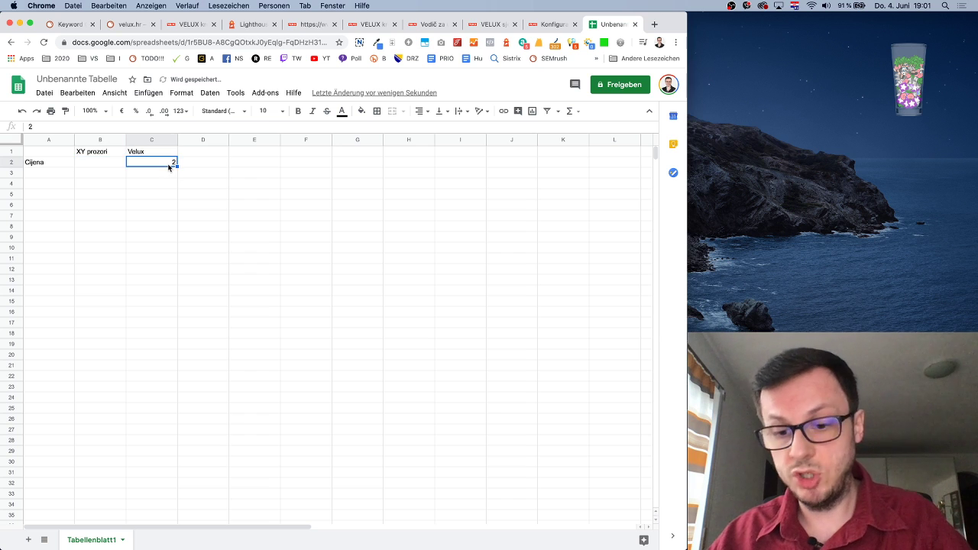
Change the B1 header to "XY krovni prozor 120x80cm"
{"action": "double_click", "coordinate": [111, 151]}
{"action": "key", "text": "BackSpace"}
{"action": "key", "text": "BackSpace"}
{"action": "key", "text": "BackSpace"}
{"action": "key", "text": "BackSpace"}
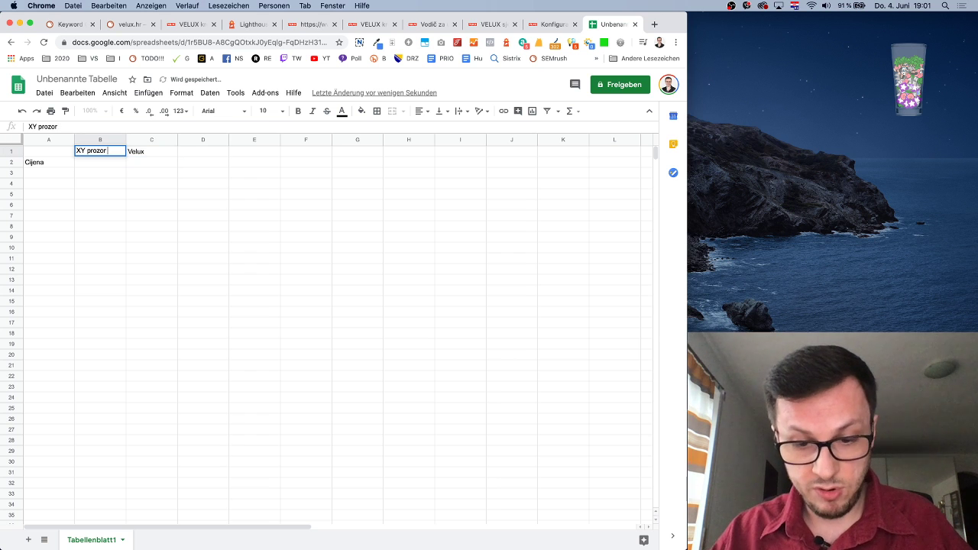
{"action": "key", "text": "BackSpace"}
{"action": "key", "text": "BackSpace"}
{"action": "key", "text": "BackSpace"}
{"action": "type", "text": "krovni po"}
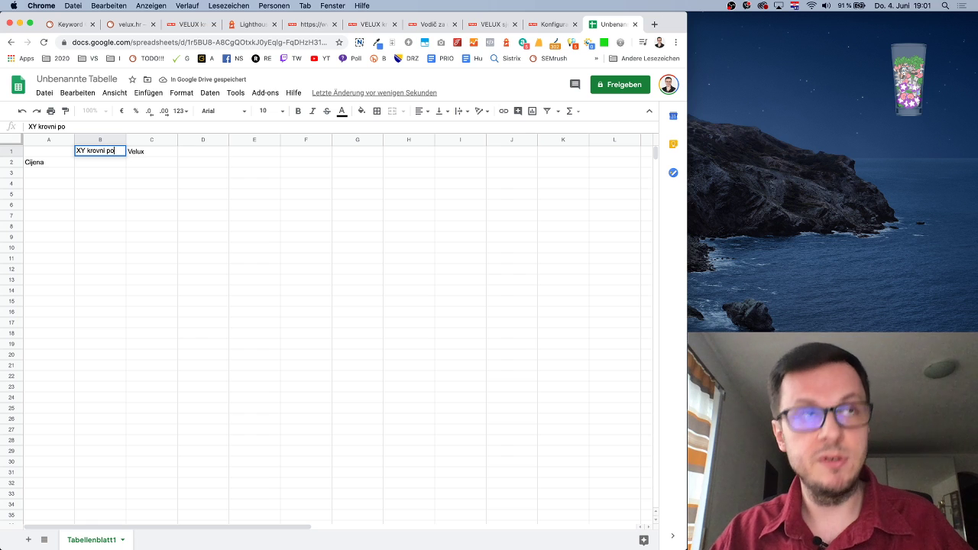
{"action": "key", "text": "BackSpace"}
{"action": "type", "text": "roz"}
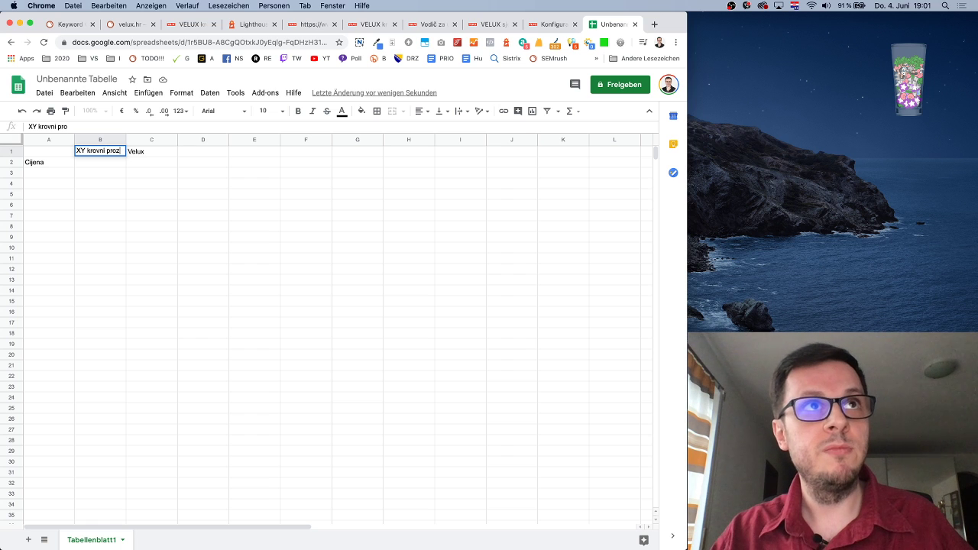
{"action": "type", "text": "or 12"}
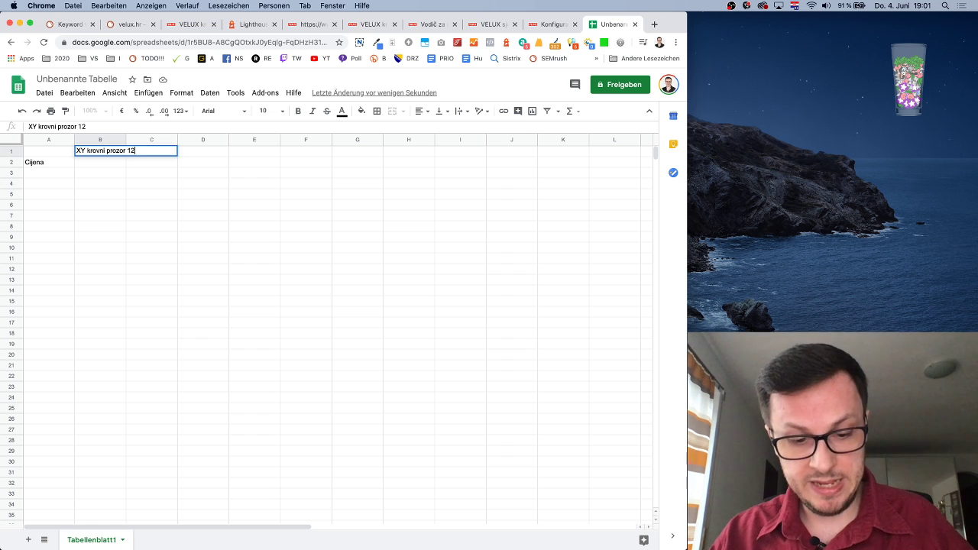
{"action": "key", "text": "BackSpace"}
{"action": "key", "text": "BackSpace"}
{"action": "key", "text": "BackSpace"}
{"action": "key", "text": "BackSpace"}
{"action": "type", "text": "Velux"}
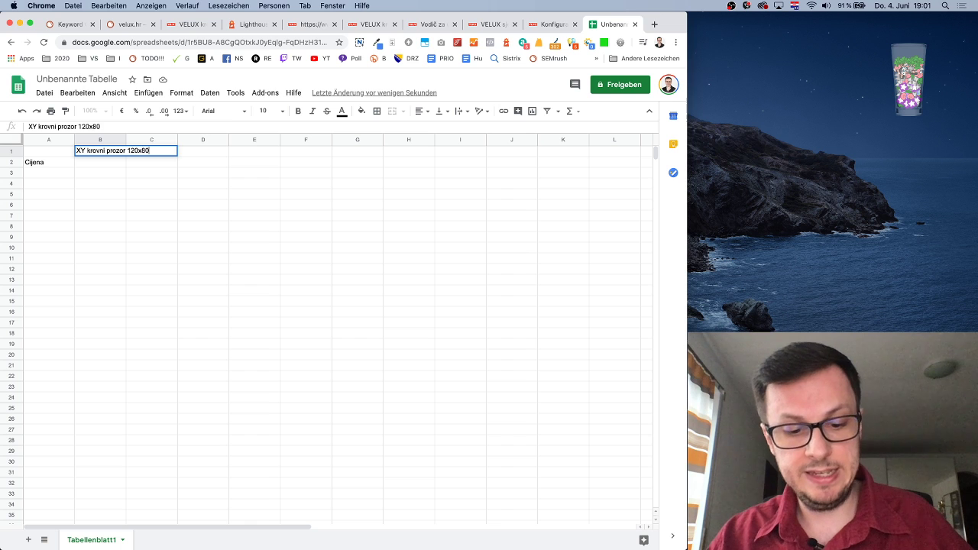
{"action": "key", "text": "Return"}
Wrap the text of the B1 header and widen column B slightly so the header fits on two lines
{"action": "left_click", "coordinate": [120, 152]}
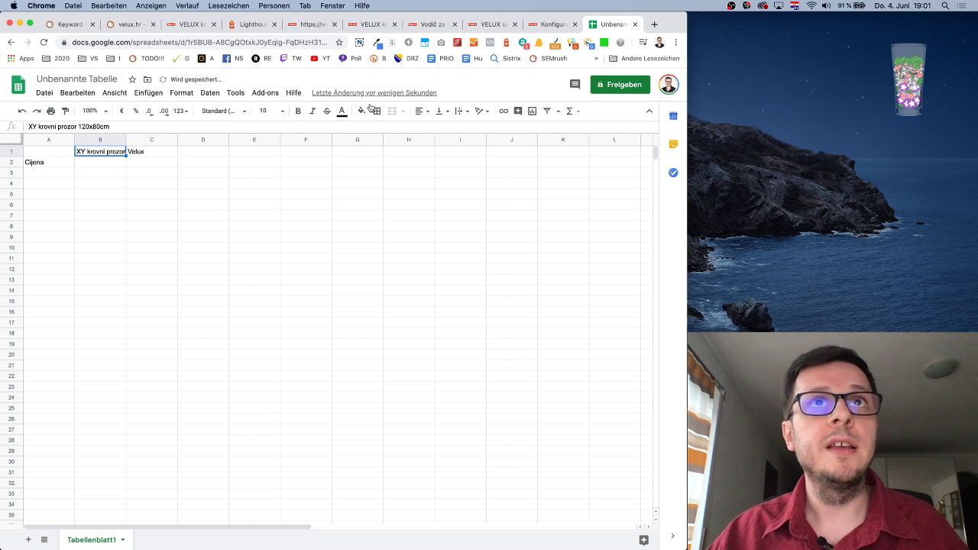
{"action": "left_click", "coordinate": [441, 111]}
{"action": "left_click", "coordinate": [459, 111]}
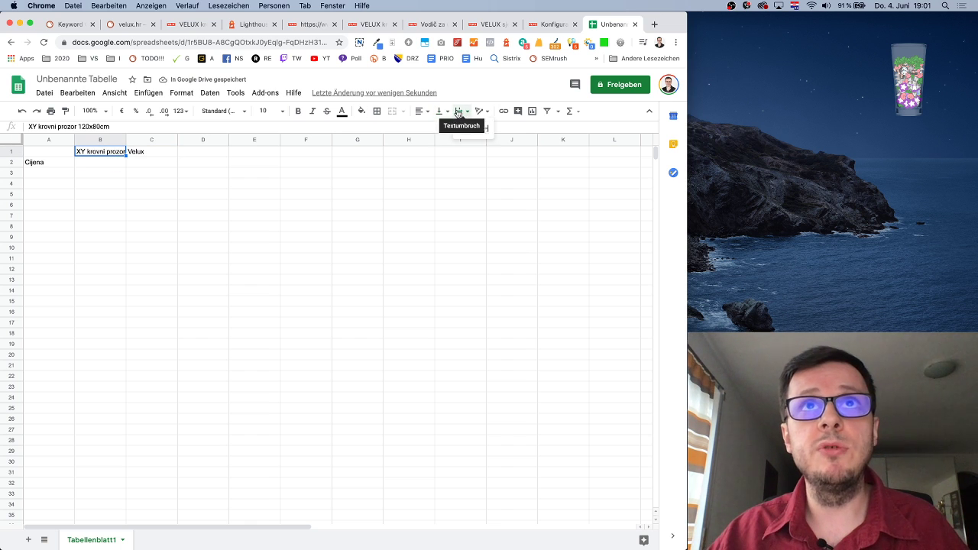
{"action": "left_click", "coordinate": [472, 129]}
{"action": "left_click", "coordinate": [349, 178]}
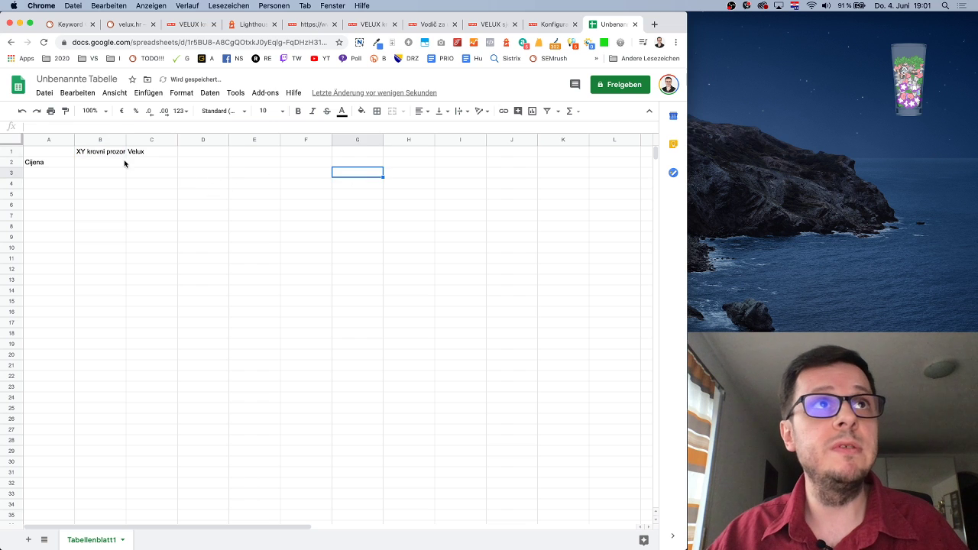
{"action": "left_click", "coordinate": [116, 154]}
{"action": "left_click", "coordinate": [458, 111]}
{"action": "left_click", "coordinate": [474, 129]}
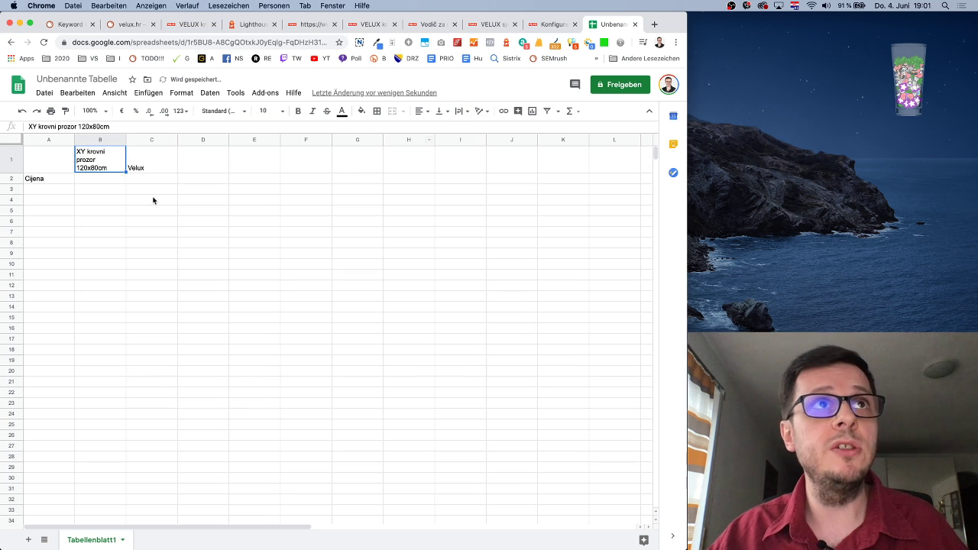
{"action": "left_click", "coordinate": [140, 191]}
{"action": "left_click_drag", "start_coordinate": [126, 139], "coordinate": [171, 155]}
Copy the product wording from B1 and set the C1 header to "Velux krovni prozor 120x80cm"
{"action": "double_click", "coordinate": [108, 161]}
{"action": "key", "text": "super+c"}
{"action": "left_click", "coordinate": [161, 155]}
{"action": "type", "text": "Velux"}
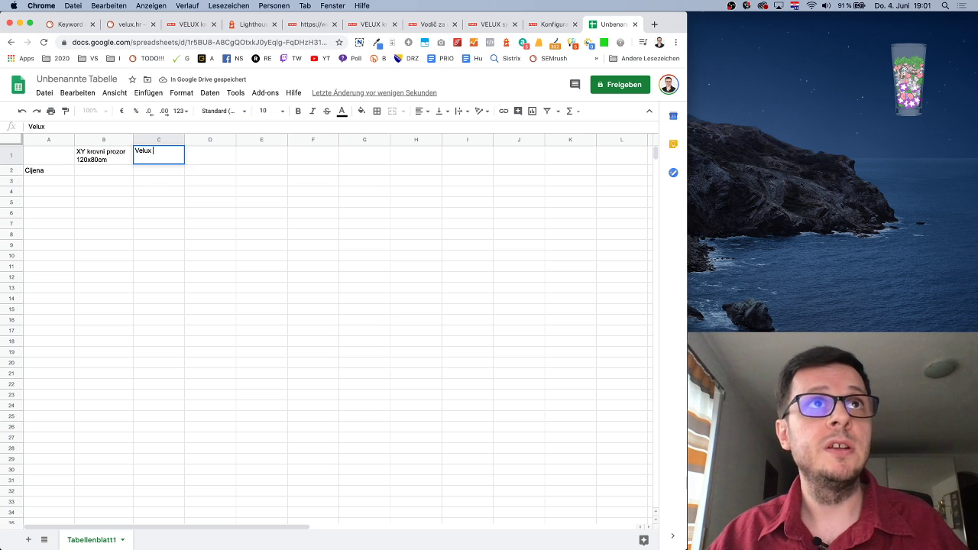
{"action": "key", "text": "super+v"}
{"action": "key", "text": "Return"}
Wrap the text of the C1 header and widen column C slightly so the header fits on two lines
{"action": "left_click", "coordinate": [168, 159]}
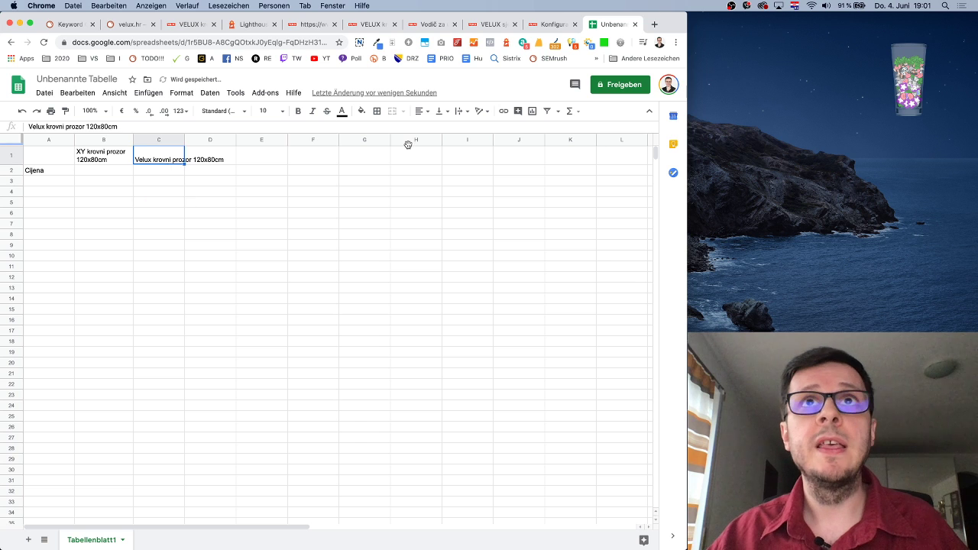
{"action": "left_click", "coordinate": [459, 111]}
{"action": "left_click", "coordinate": [472, 128]}
{"action": "left_click", "coordinate": [266, 190]}
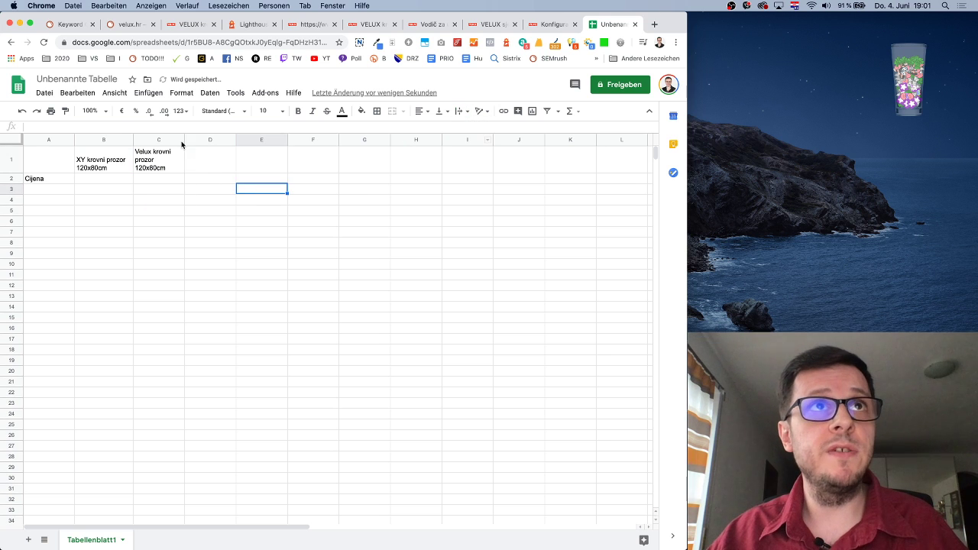
{"action": "left_click_drag", "start_coordinate": [184, 139], "coordinate": [190, 140]}
Fill the Cijena row with 2459kn for the Velux window and 1200kn for the XY window
{"action": "left_click", "coordinate": [162, 171]}
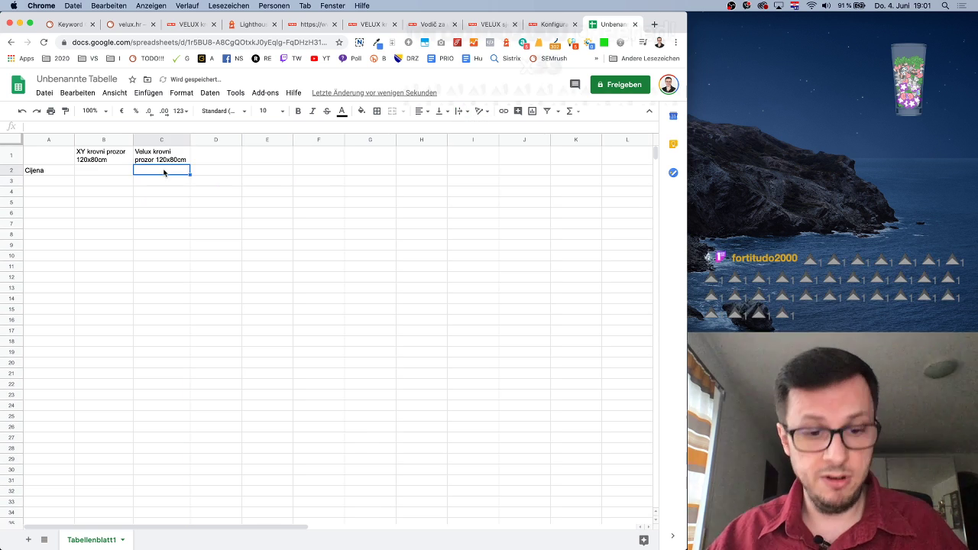
{"action": "type", "text": "2459kn"}
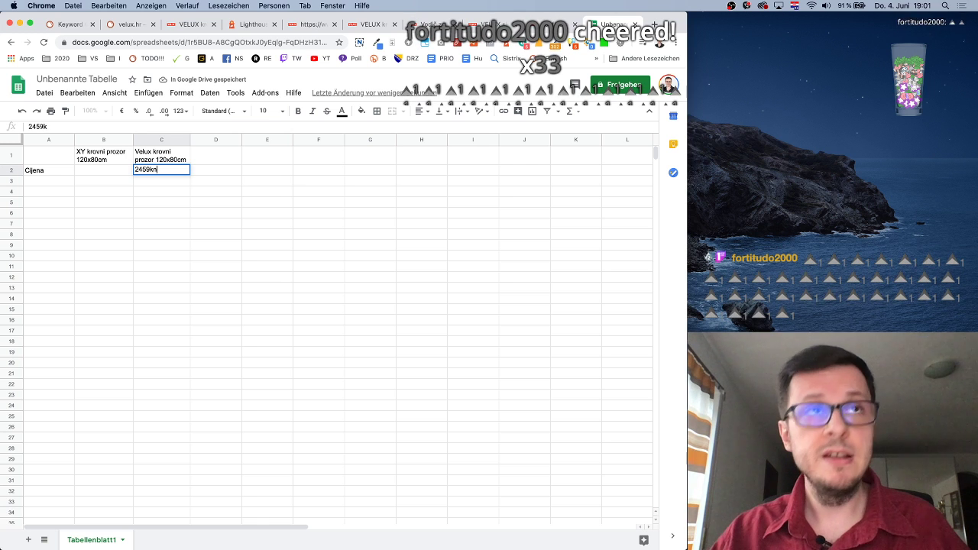
{"action": "key", "text": "Return"}
{"action": "left_click", "coordinate": [103, 169]}
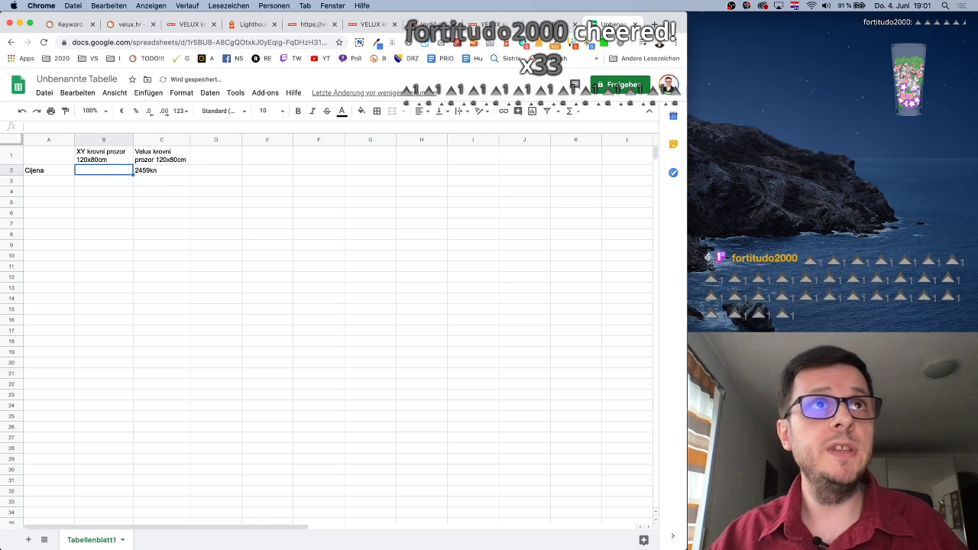
{"action": "type", "text": "1200kn"}
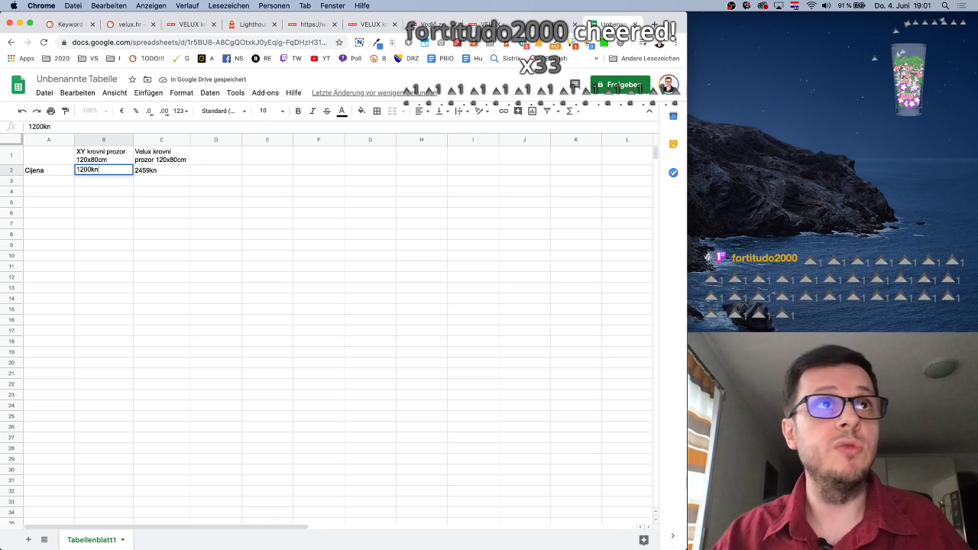
{"action": "key", "text": "Return"}
Add a Vodootporan row under Cijena with "da" for both the XY and the Velux window
{"action": "left_click", "coordinate": [48, 180]}
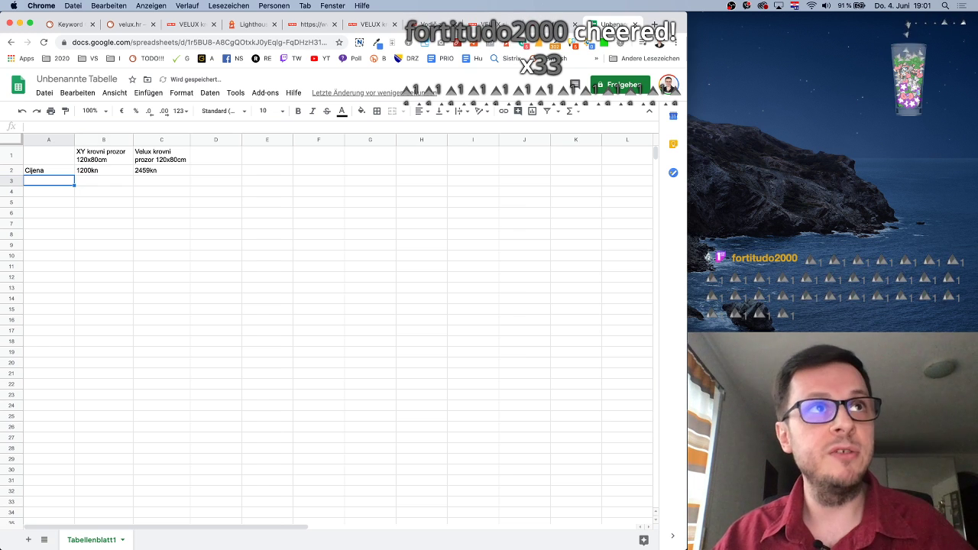
{"action": "type", "text": "Vodot"}
{"action": "key", "text": "BackSpace"}
{"action": "type", "text": "otvo"}
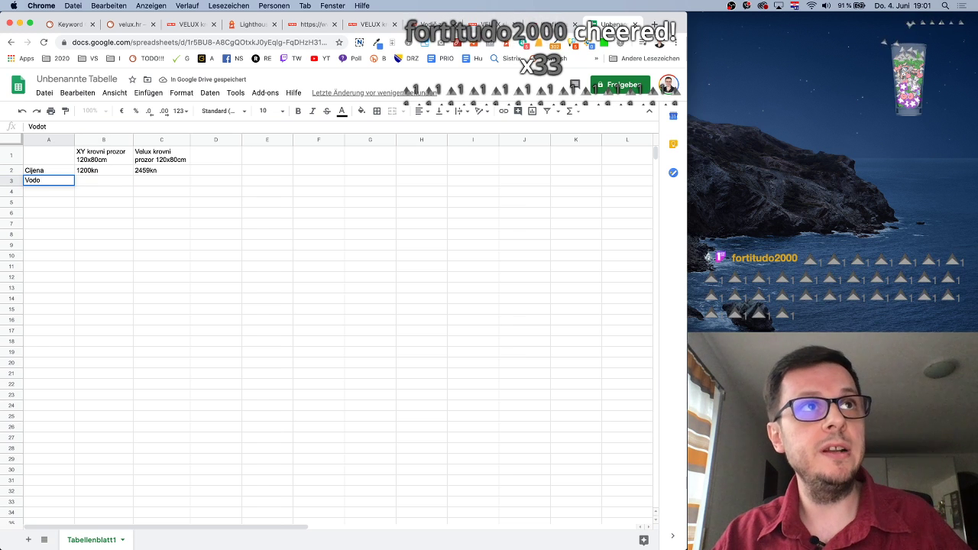
{"action": "key", "text": "BackSpace"}
{"action": "key", "text": "BackSpace"}
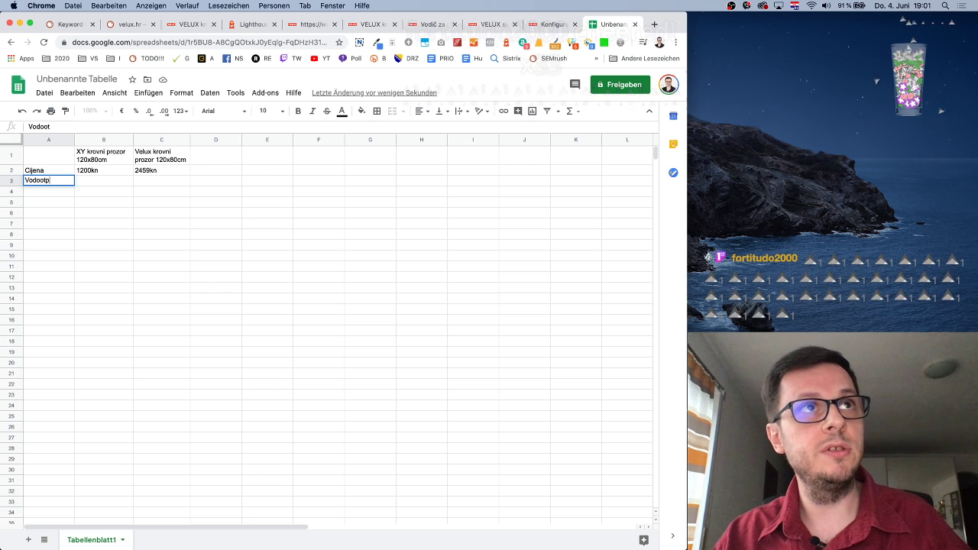
{"action": "type", "text": "poran"}
{"action": "key", "text": "Tab"}
{"action": "type", "text": "da"}
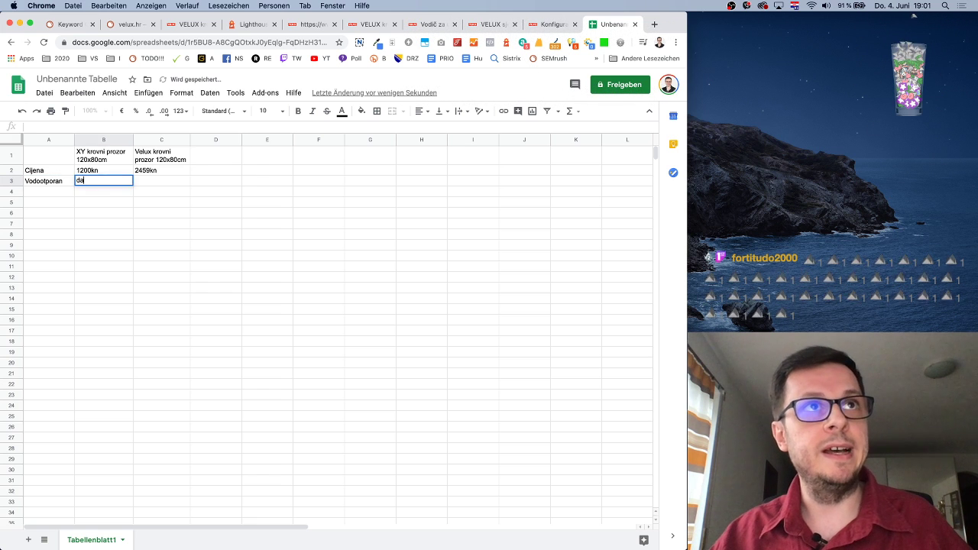
{"action": "key", "text": "Tab"}
{"action": "type", "text": "da"}
{"action": "key", "text": "Return"}
Add a Garancija row in row 4 with "3 godine" for the XY window and "2 godine" for the Velux window
{"action": "type", "text": "Garancij"}
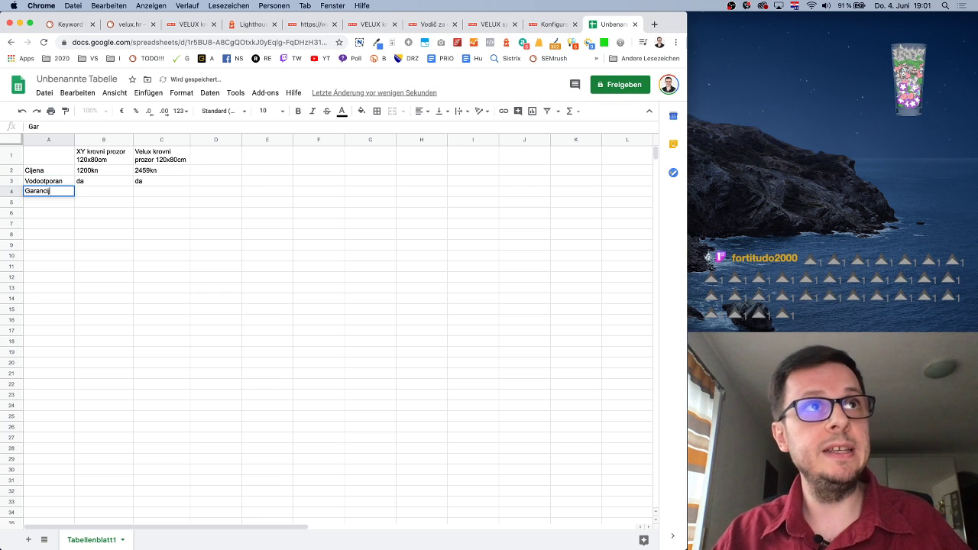
{"action": "type", "text": "a"}
{"action": "key", "text": "Tab"}
{"action": "type", "text": "3 godine"}
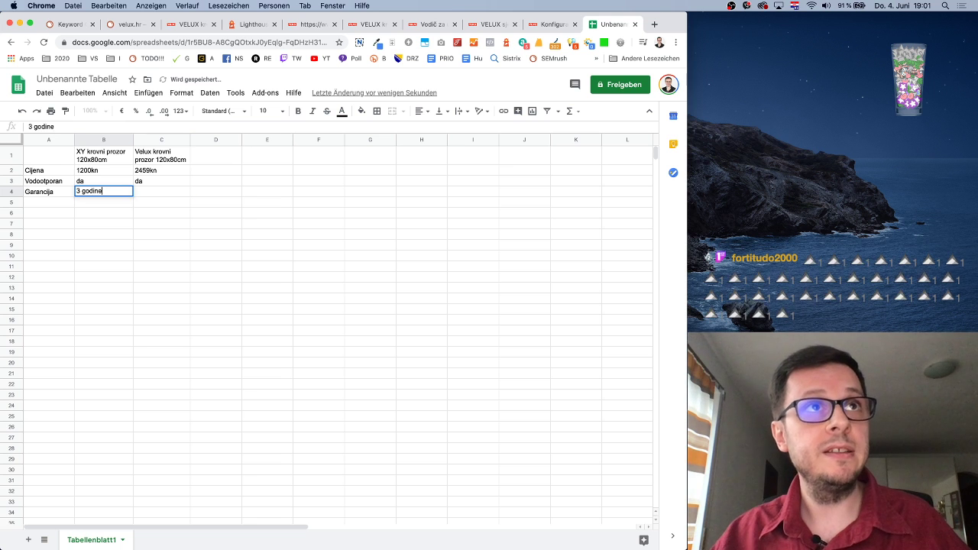
{"action": "key", "text": "Tab"}
{"action": "type", "text": "2 godi"}
{"action": "key", "text": "Return"}
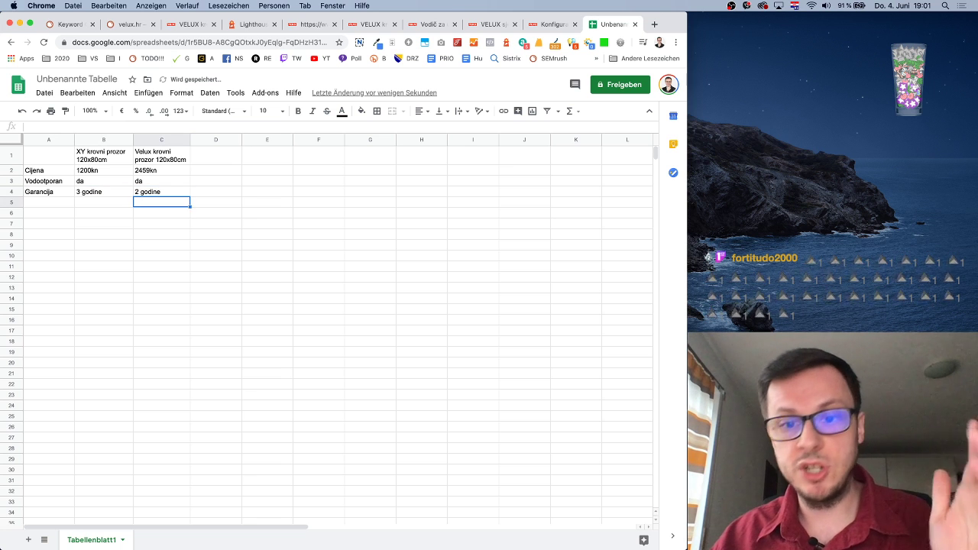
Replace the XY window's Garancija value with "doživntno"
{"action": "key", "text": "Left"}
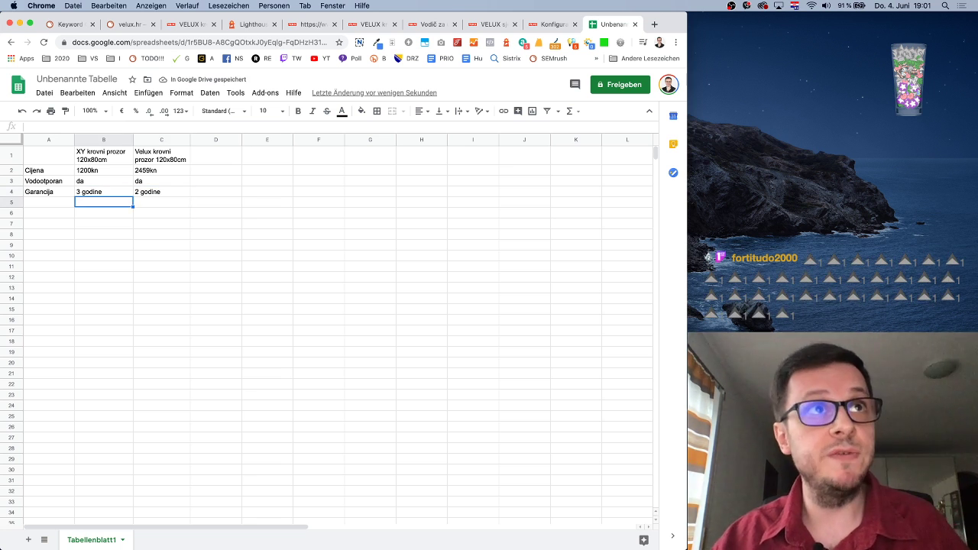
{"action": "key", "text": "Up"}
{"action": "type", "text": "do"}
{"action": "key", "text": "Return"}
{"action": "type", "text": "ivo"}
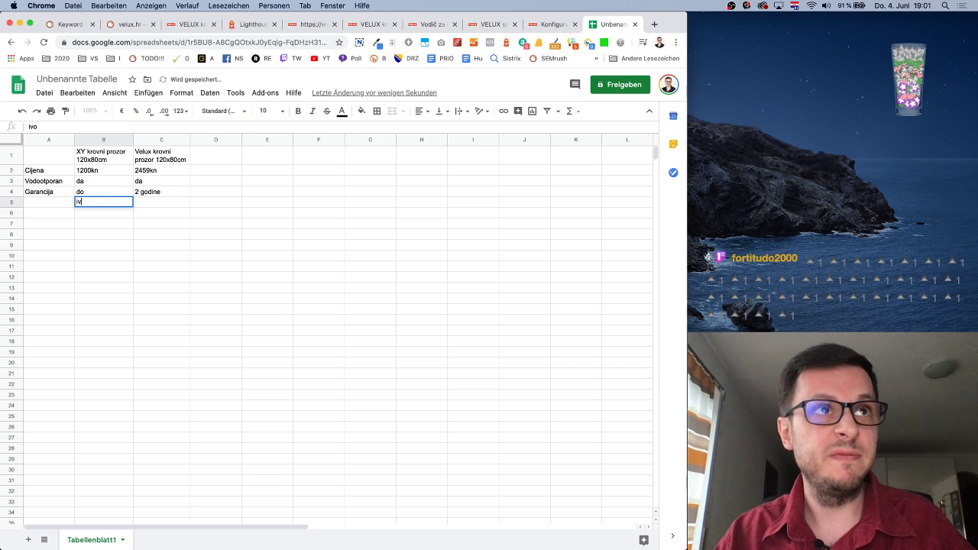
{"action": "key", "text": "Up"}
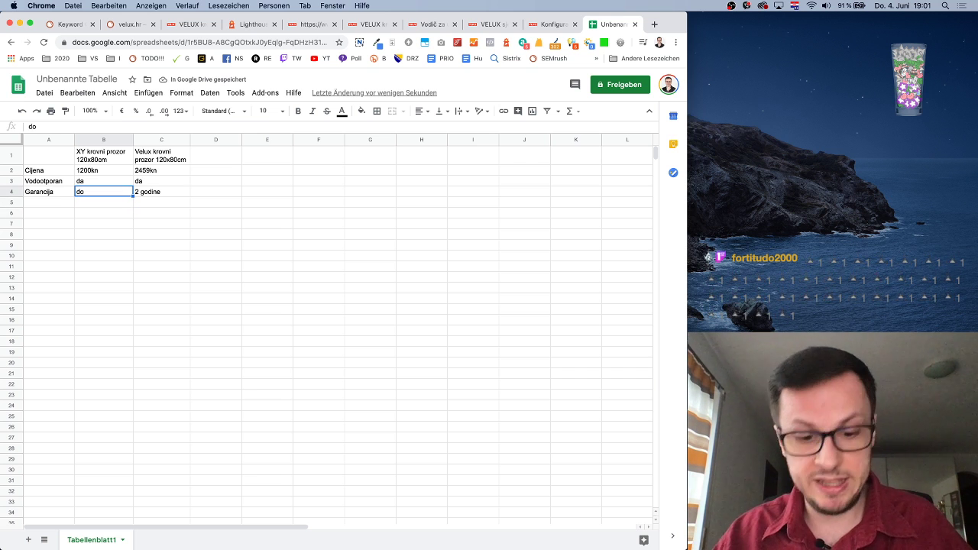
{"action": "key", "text": "Down"}
{"action": "type", "text": "ž"}
{"action": "key", "text": "Escape"}
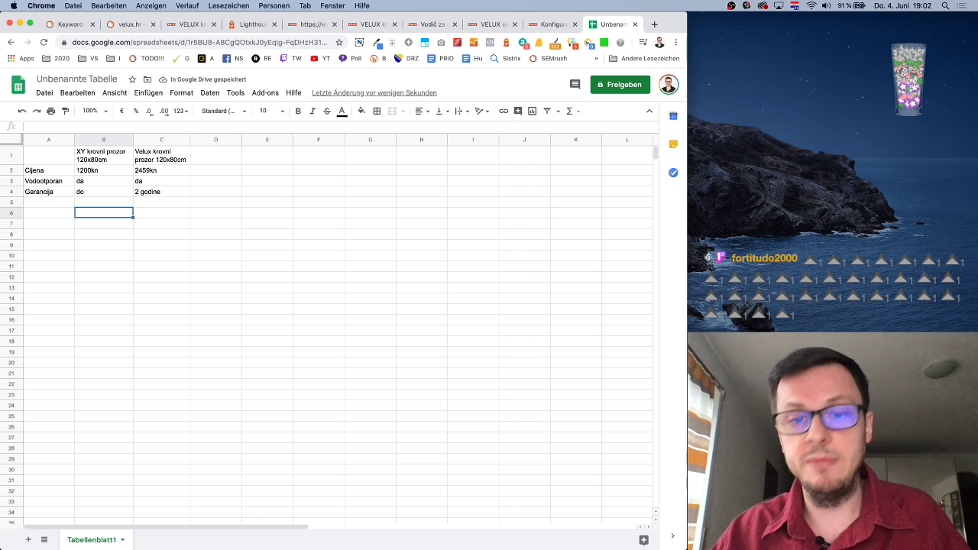
{"action": "key", "text": "Up"}
{"action": "key", "text": "Return"}
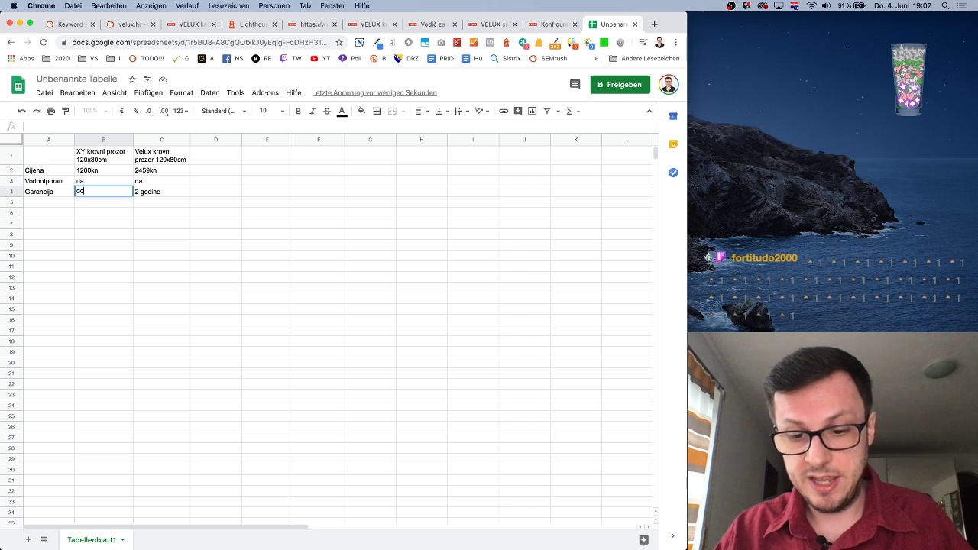
{"action": "type", "text": "živntno"}
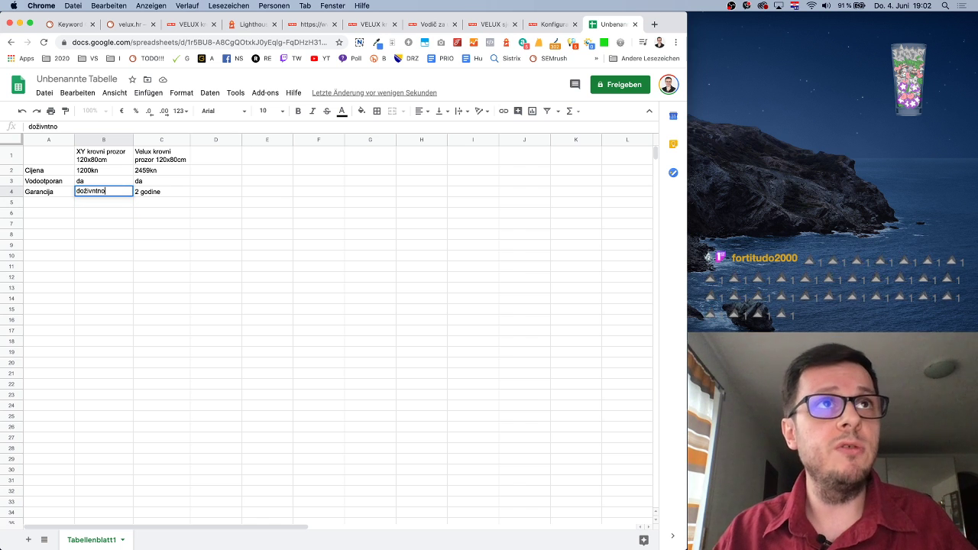
{"action": "key", "text": "Return"}
Set the Velux window's Garancija value to "5 godina"
{"action": "key", "text": "Up"}
{"action": "key", "text": "Right"}
{"action": "type", "text": "5 "}
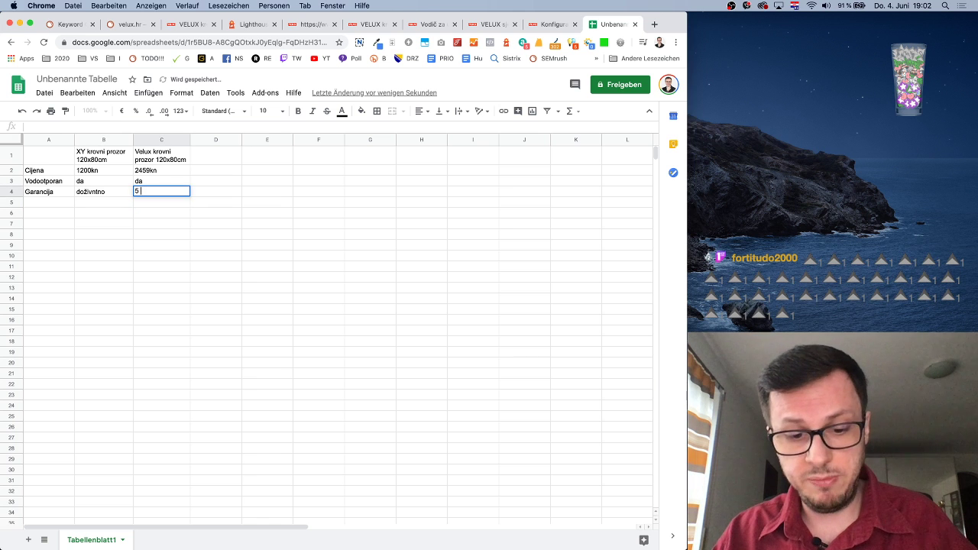
{"action": "type", "text": "godina"}
{"action": "key", "text": "Return"}
Set the XY window's Garancija value to "2 godine"
{"action": "key", "text": "Up"}
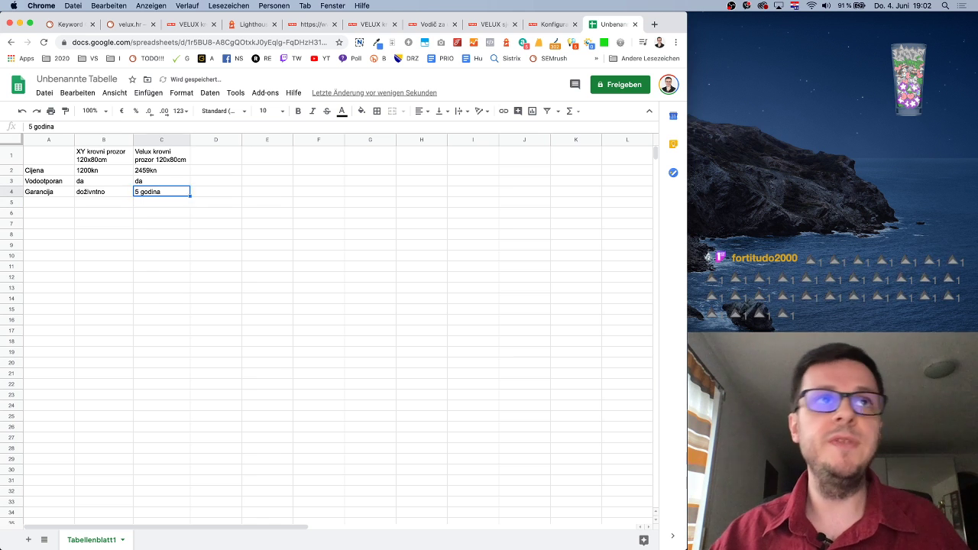
{"action": "key", "text": "Left"}
{"action": "type", "text": "godin"}
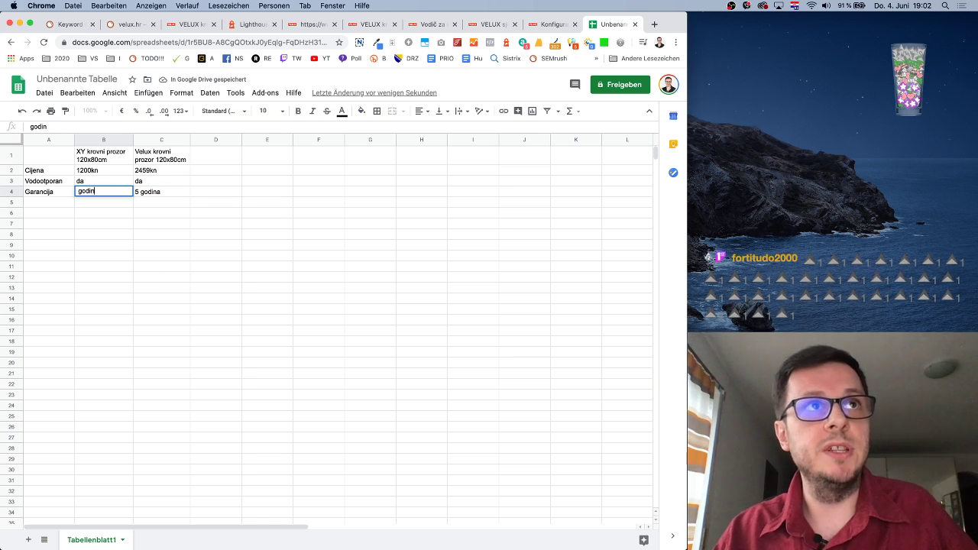
{"action": "key", "text": "BackSpace"}
{"action": "type", "text": "2 godine"}
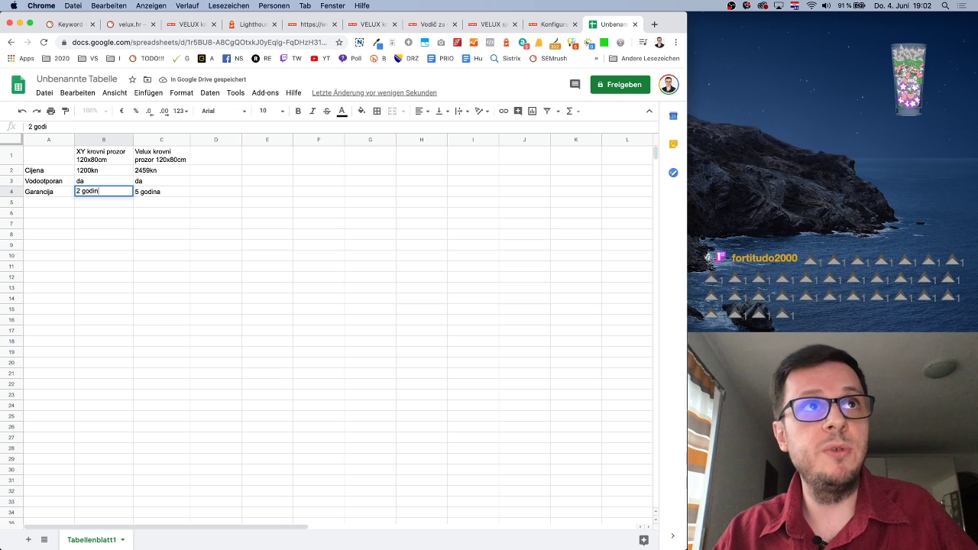
{"action": "key", "text": "Return"}
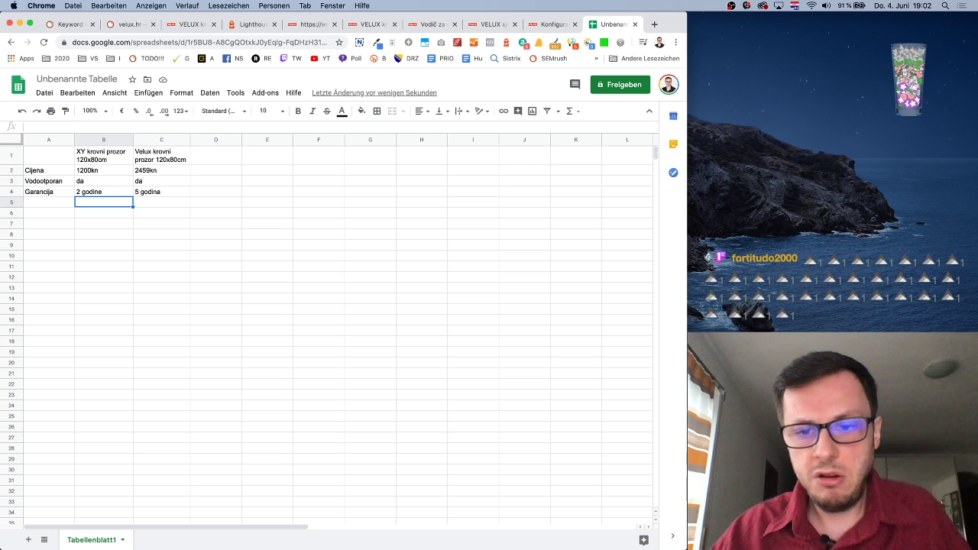
Add a "UV zaštita" row in row 5 with "da" for both windows
{"action": "left_click", "coordinate": [48, 201]}
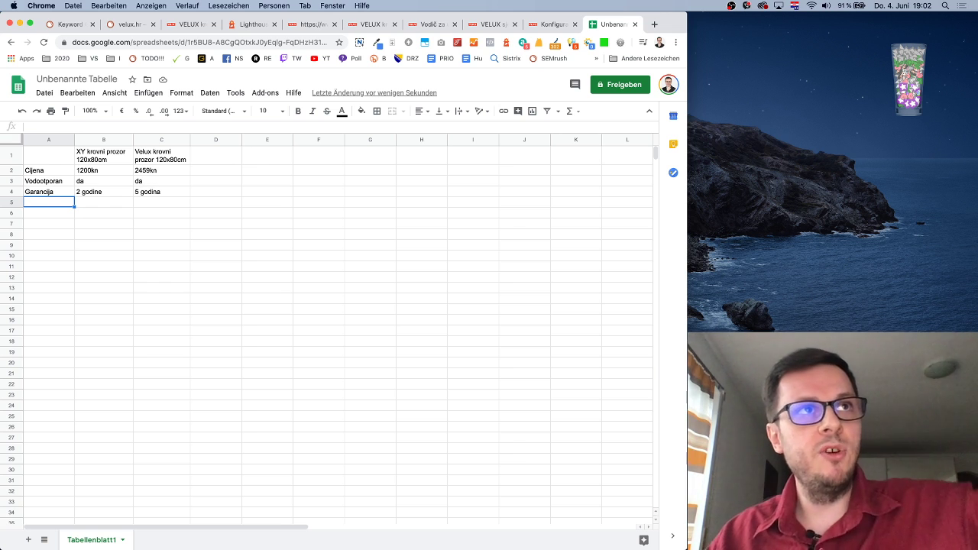
{"action": "type", "text": "UV zaš"}
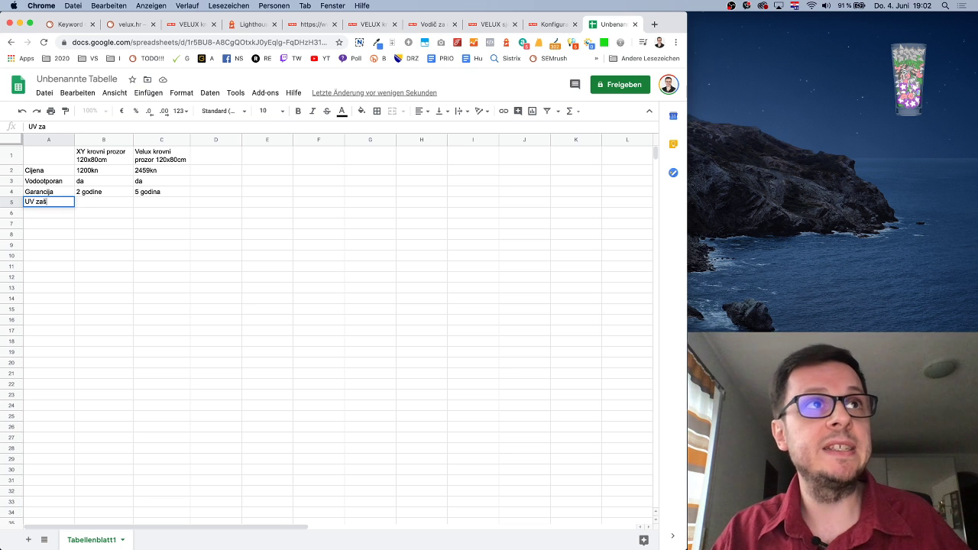
{"action": "type", "text": "tita"}
{"action": "key", "text": "Tab"}
{"action": "type", "text": "da"}
{"action": "key", "text": "Tab"}
{"action": "type", "text": "da"}
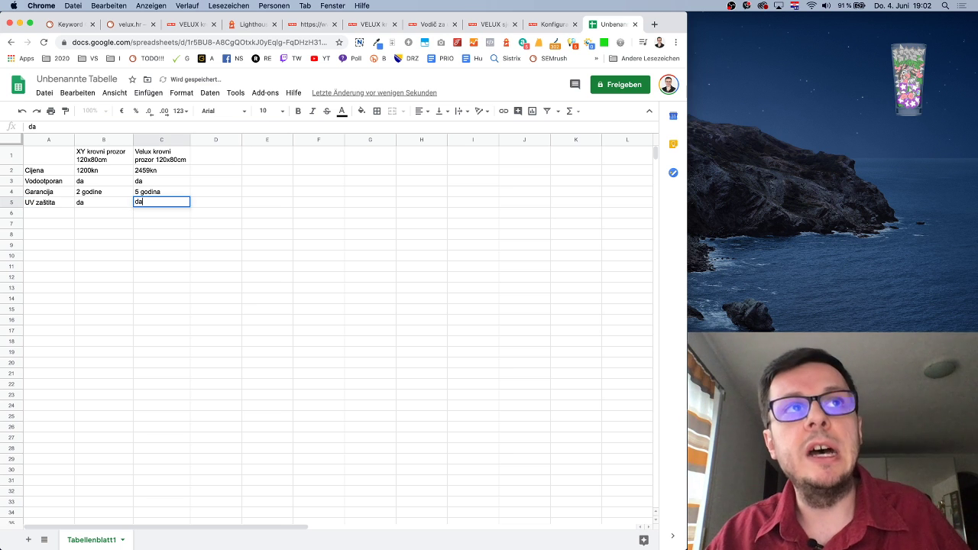
{"action": "key", "text": "Return"}
Extend the XY window's UV zaštita value to "da, 250qm"
{"action": "key", "text": "Up"}
{"action": "key", "text": "Left"}
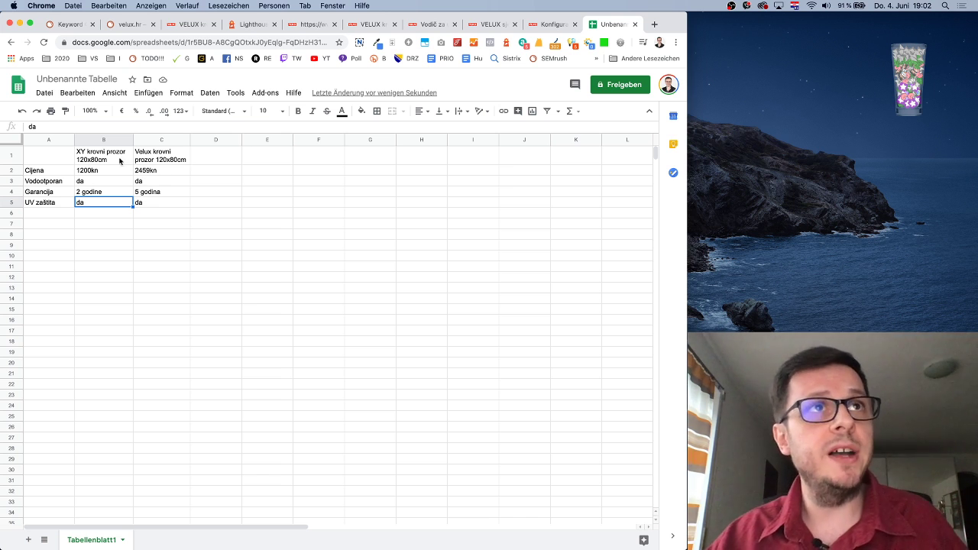
{"action": "double_click", "coordinate": [109, 203]}
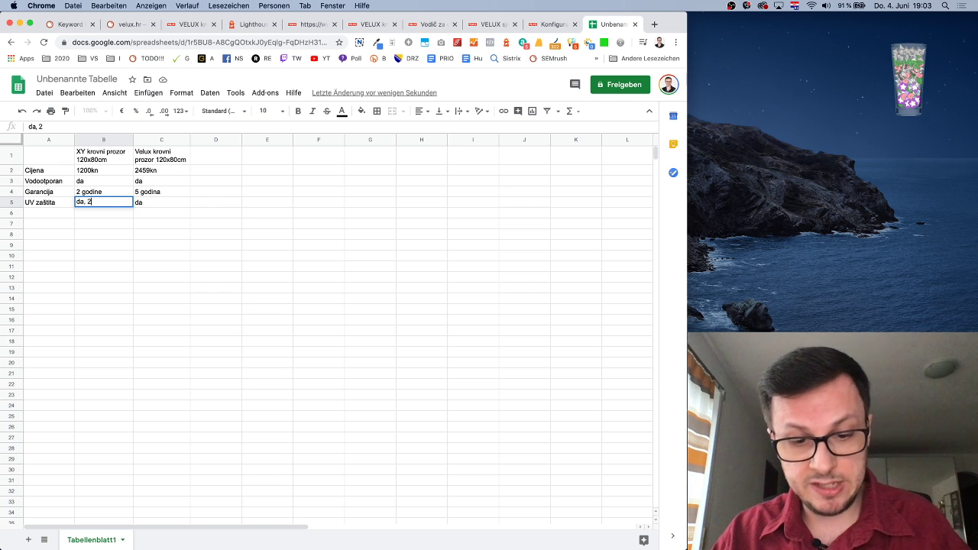
{"action": "type", "text": ", 250qm"}
{"action": "key", "text": "Tab"}
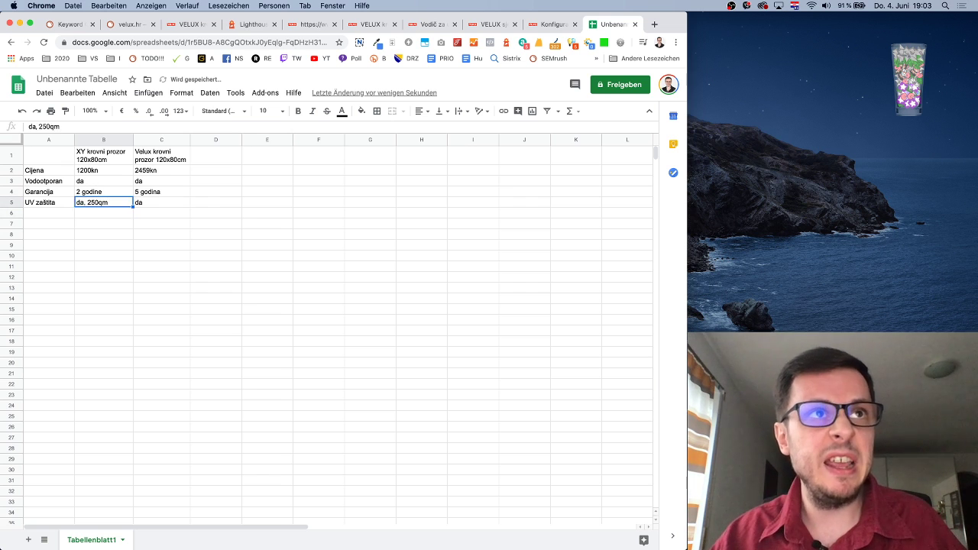
Extend the Velux window's UV zaštita value to "da, 270qm - 320qm"
{"action": "double_click", "coordinate": [144, 202]}
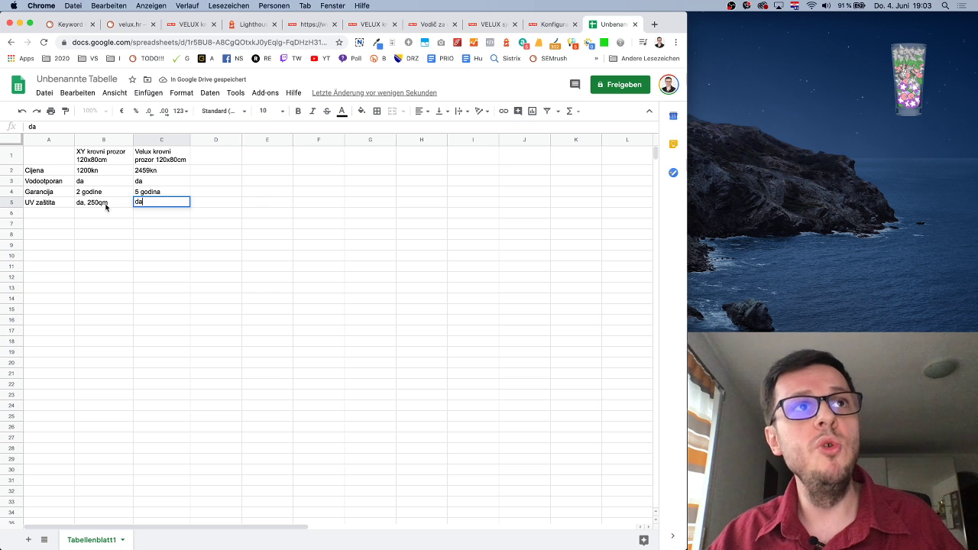
{"action": "type", "text": ", "}
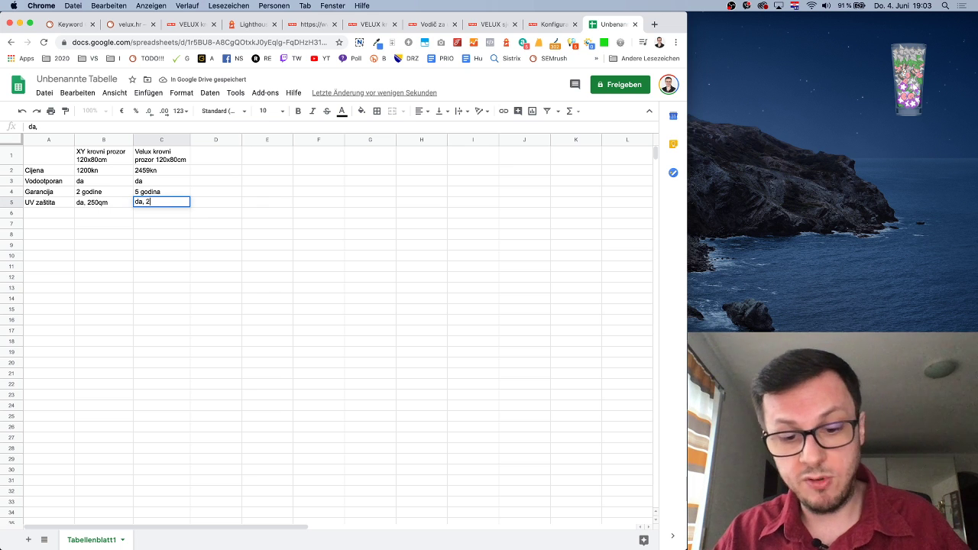
{"action": "type", "text": "270qm"}
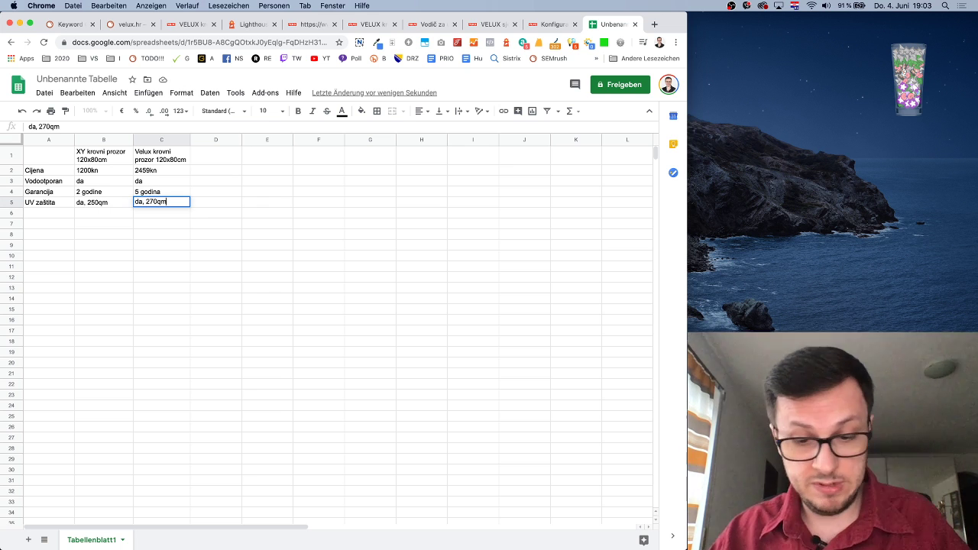
{"action": "type", "text": " - 320"}
{"action": "type", "text": "qm"}
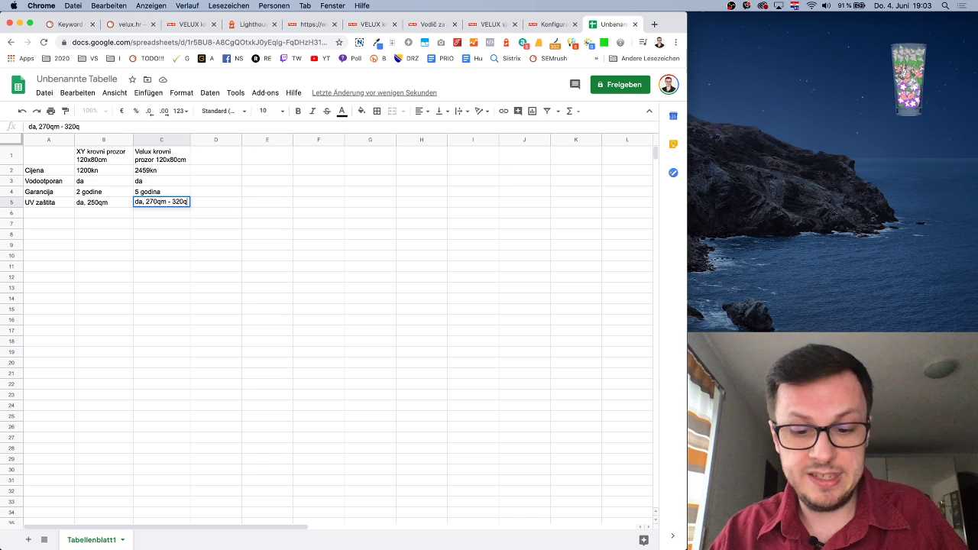
Extend the XY window's UV zaštita value to the range "da, 250qm - 320qm"
{"action": "double_click", "coordinate": [119, 203]}
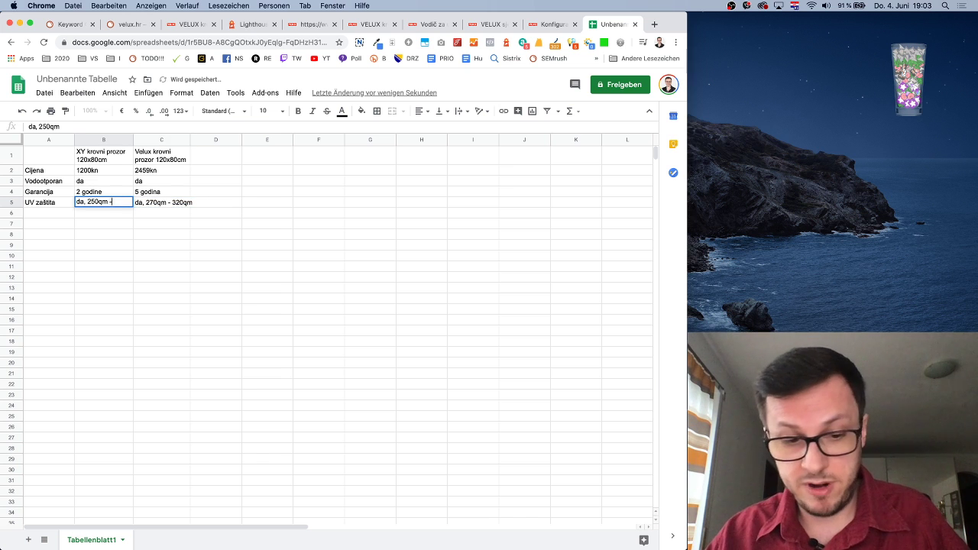
{"action": "type", "text": "- 320qm"}
{"action": "key", "text": "Return"}
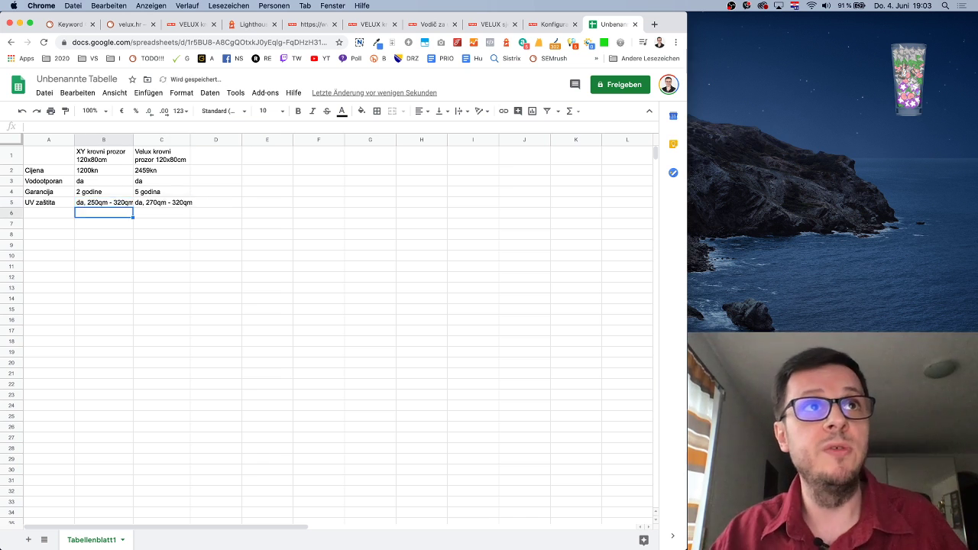
Auto-fit the widths of columns B and C to their contents
{"action": "double_click", "coordinate": [132, 143]}
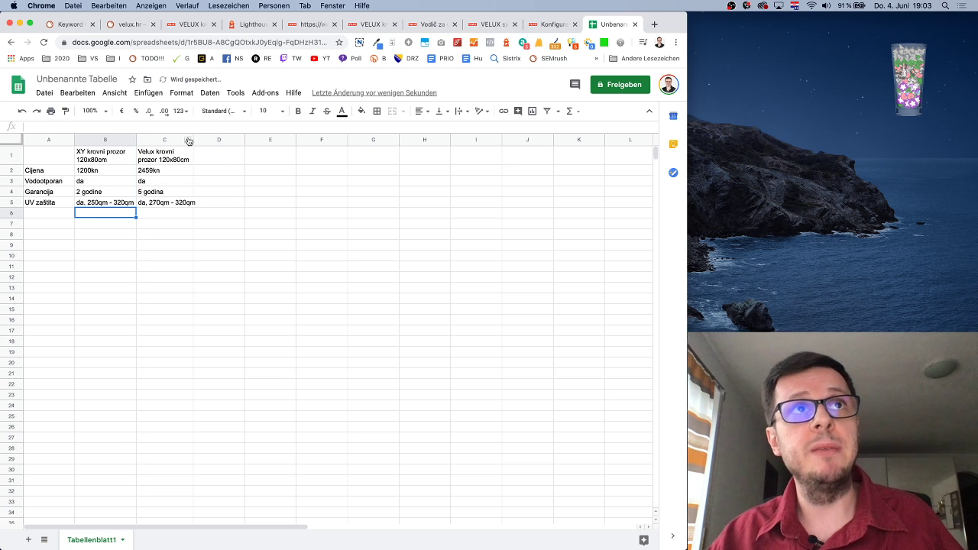
{"action": "double_click", "coordinate": [192, 140]}
{"action": "left_click", "coordinate": [184, 200]}
{"action": "left_click", "coordinate": [93, 204]}
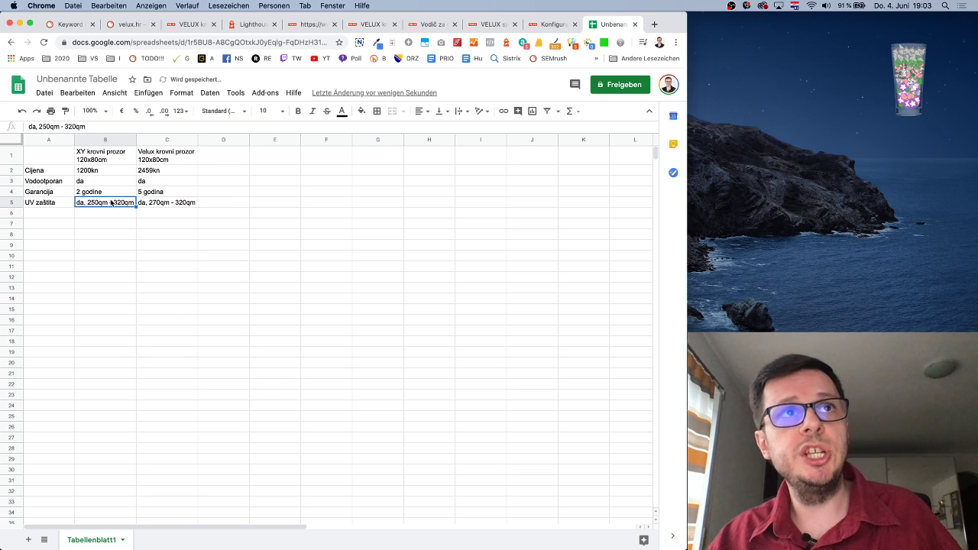
{"action": "left_click", "coordinate": [53, 205]}
Label row 6 "Rok isporuke" in column A and select the XY window's cell in that row
{"action": "left_click", "coordinate": [55, 213]}
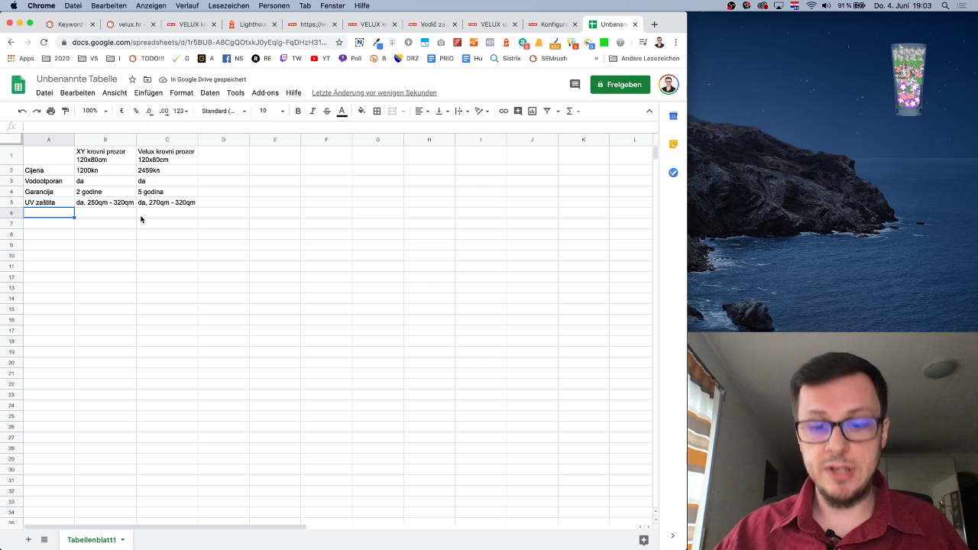
{"action": "type", "text": "Rok ispor"}
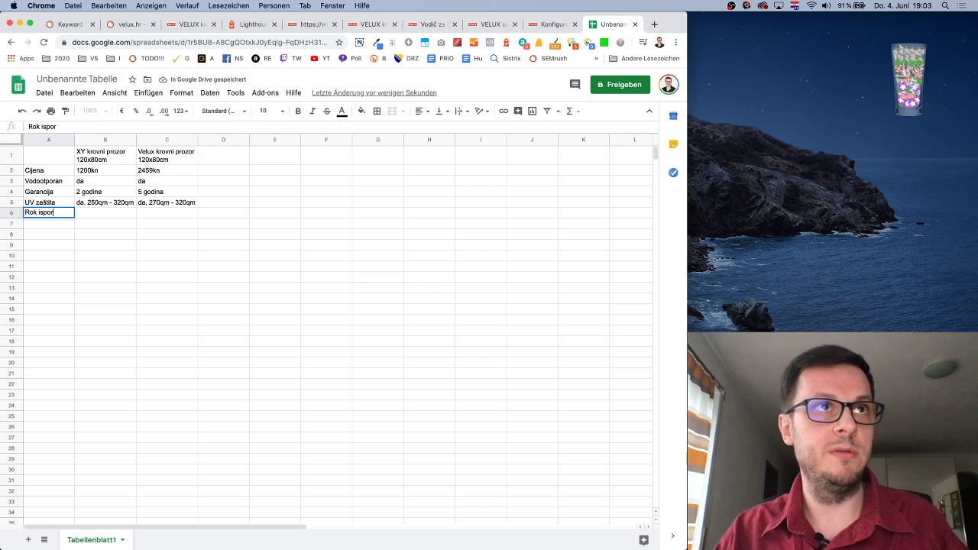
{"action": "type", "text": "uke"}
{"action": "key", "text": "Return"}
{"action": "key", "text": "Right"}
{"action": "key", "text": "Up"}
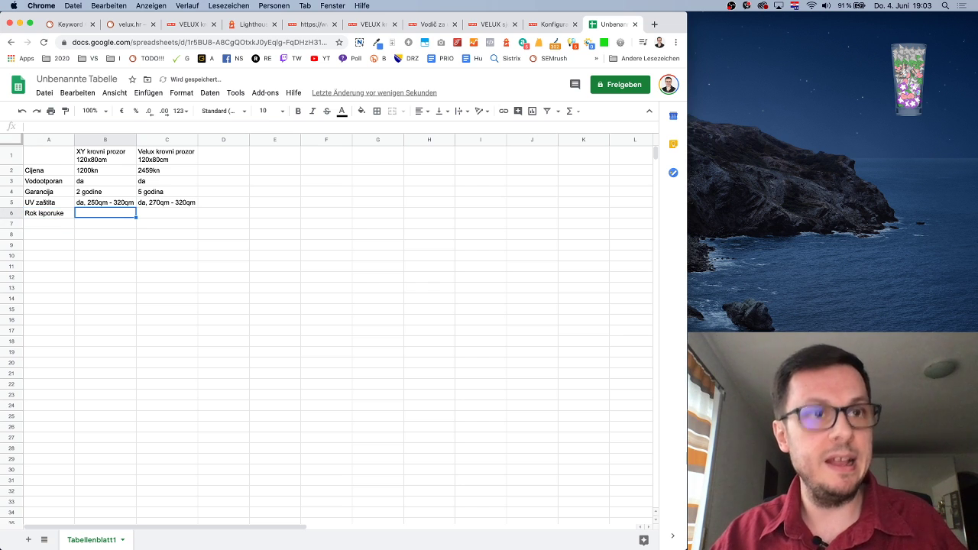
Fill in the Rok isporuke row with "3 dana" for the XY window and "3 sedmice" for the Velux window
{"action": "type", "text": "3 dana"}
{"action": "key", "text": "Tab"}
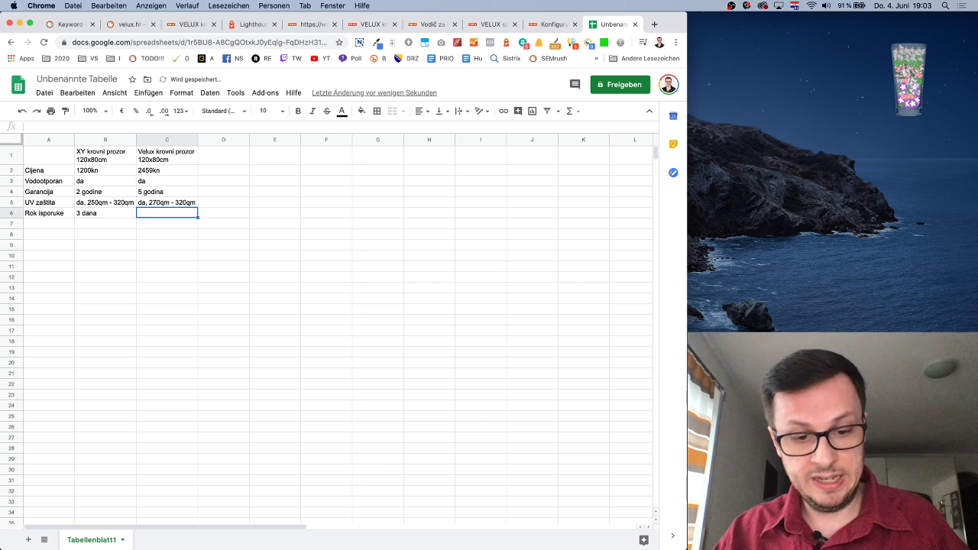
{"action": "type", "text": "3 sedmice"}
{"action": "key", "text": "Return"}
Label row 7 "Trošak ugradnje" and enter "besplatno" for the XY window
{"action": "key", "text": "Left"}
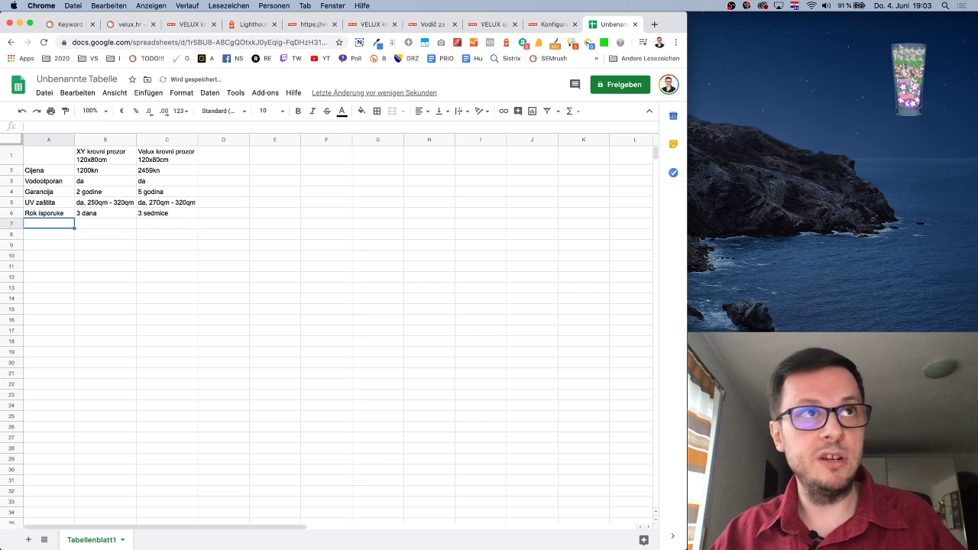
{"action": "type", "text": "Troška ugrad"}
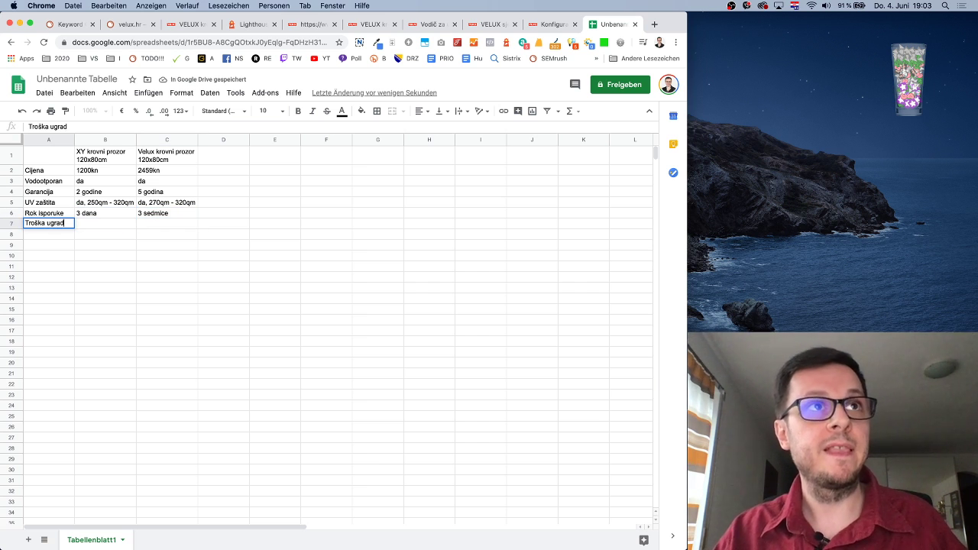
{"action": "type", "text": "ugradnje"}
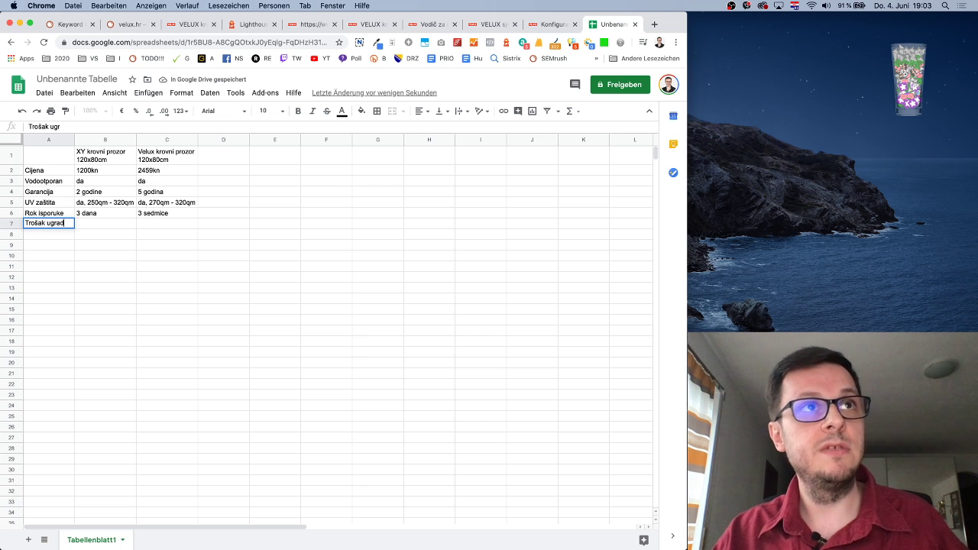
{"action": "key", "text": "Tab"}
{"action": "type", "text": "es"}
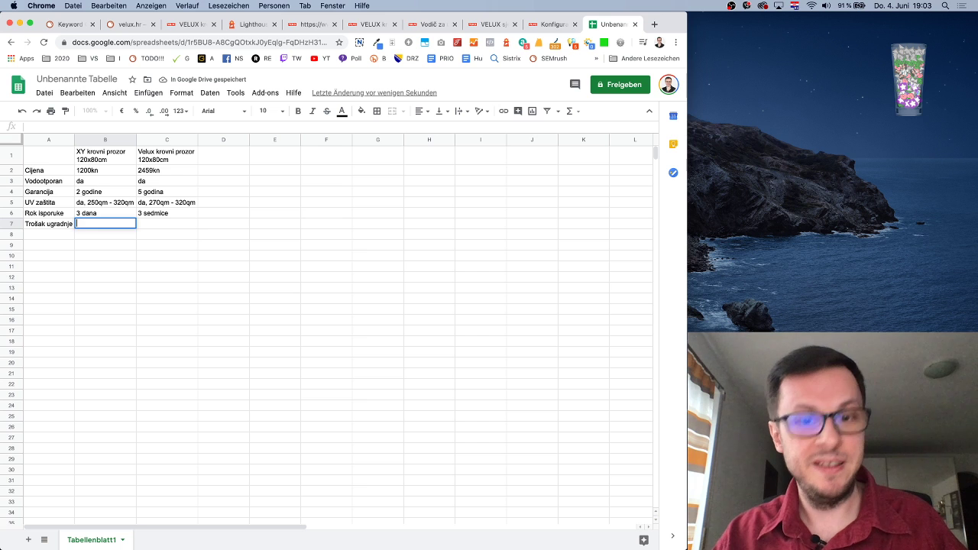
{"action": "type", "text": "platn"}
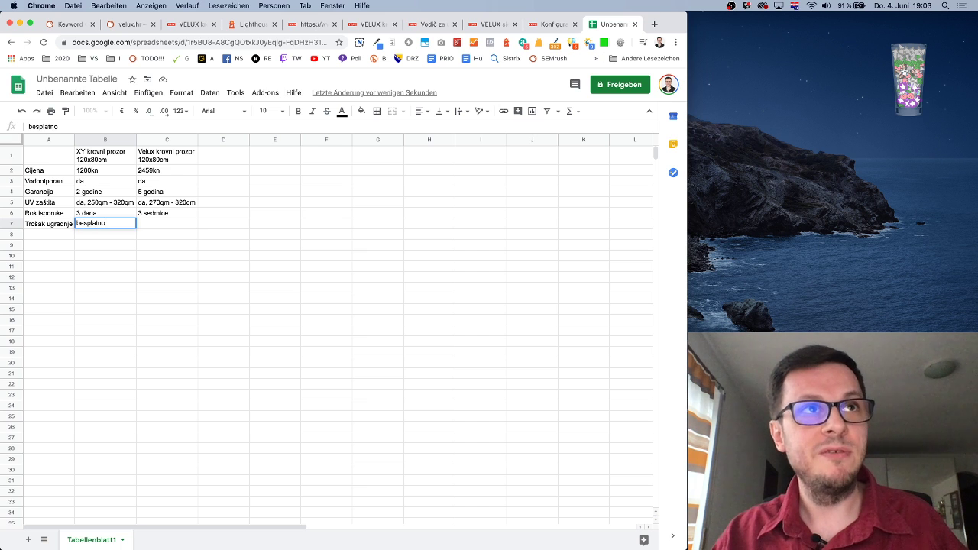
{"action": "type", "text": "o"}
{"action": "key", "text": "Tab"}
Enter 1000kn as the Velux window's Trošak ugradnje value
{"action": "type", "text": "1"}
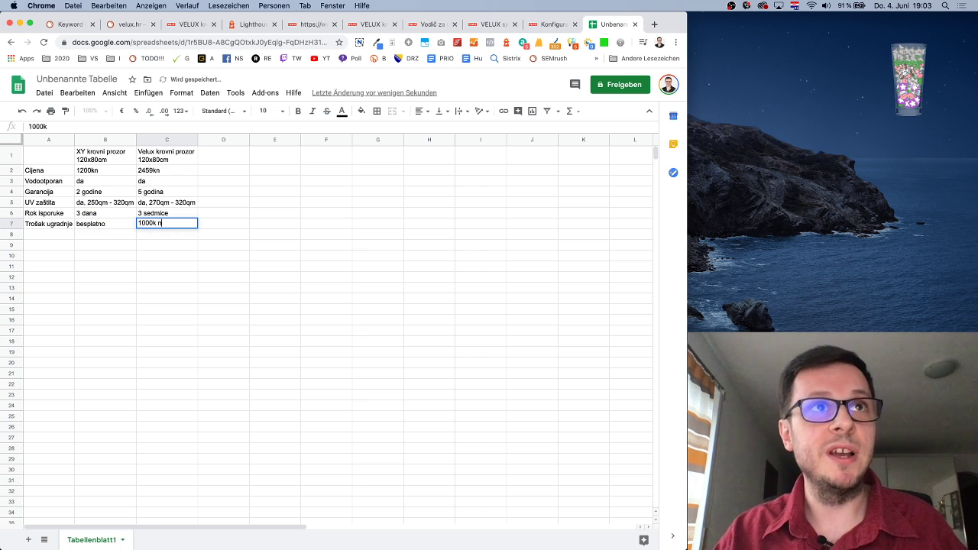
{"action": "key", "text": "Return"}
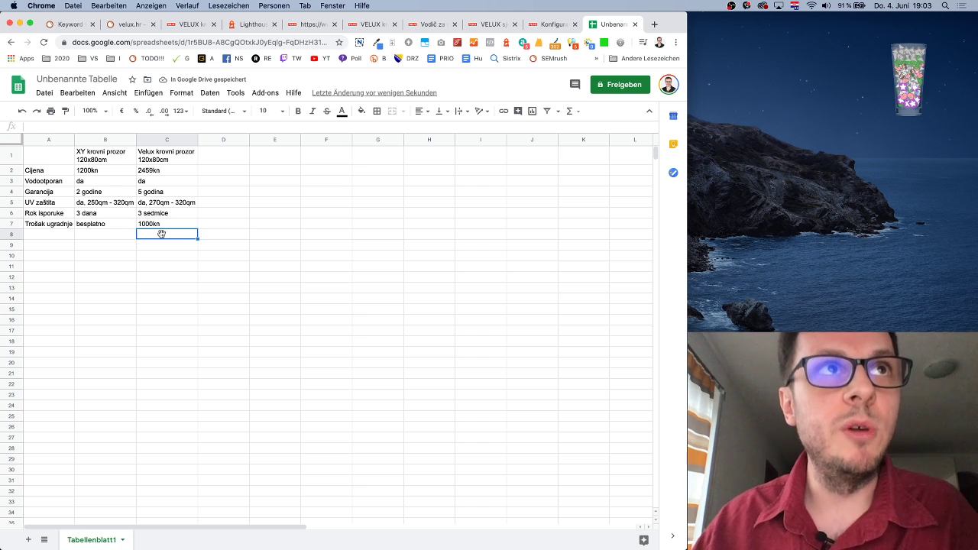
Set the Velux window's Trošak ugradnje value to "potrebno izvršiti upit kod ovlaštenog montera"
{"action": "left_click", "coordinate": [120, 225]}
{"action": "left_click", "coordinate": [148, 224]}
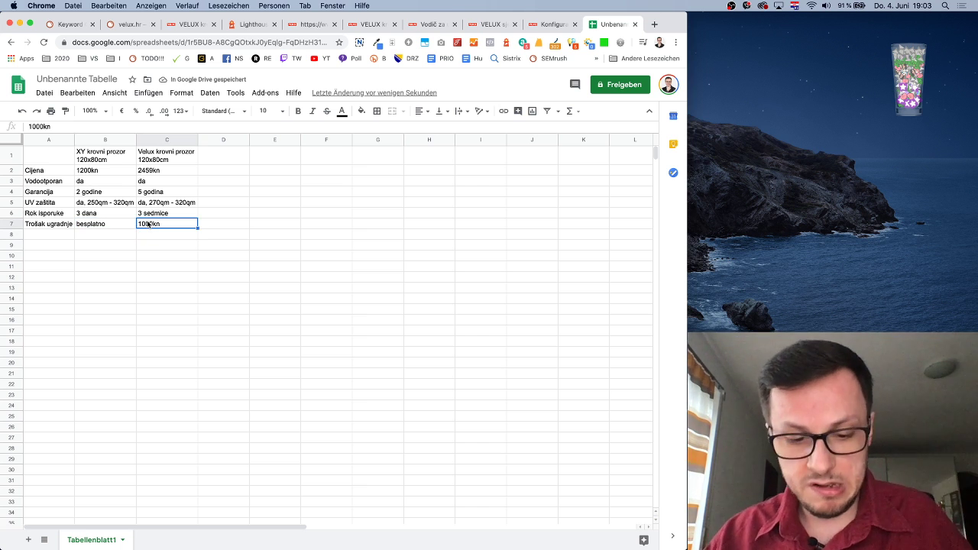
{"action": "type", "text": "o"}
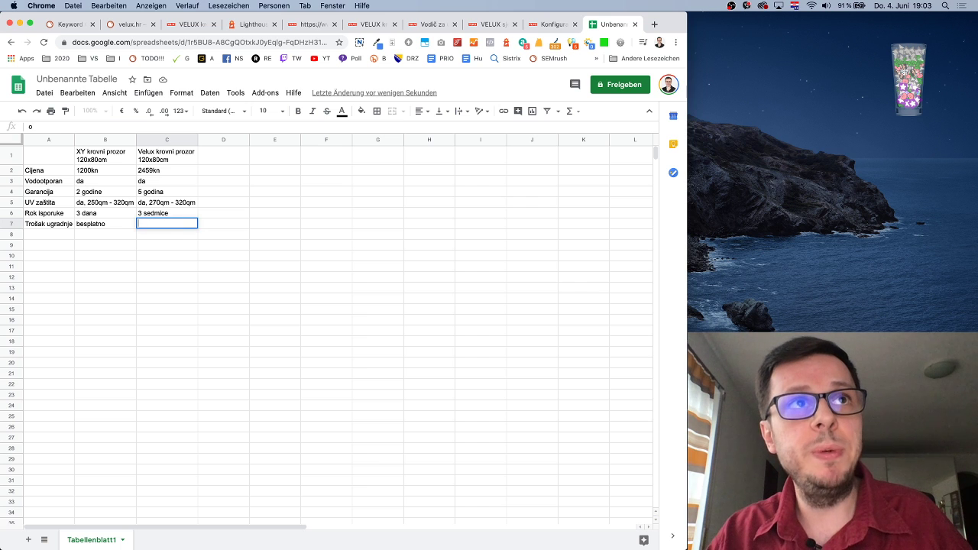
{"action": "type", "text": "vlaupit kod ovlaštenog montera"}
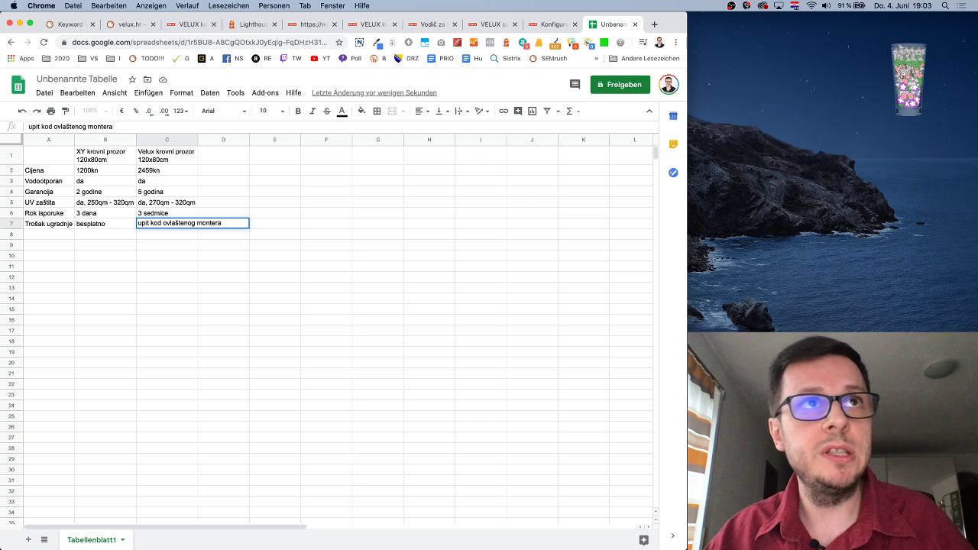
{"action": "type", "text": "potrebno izvrš"}
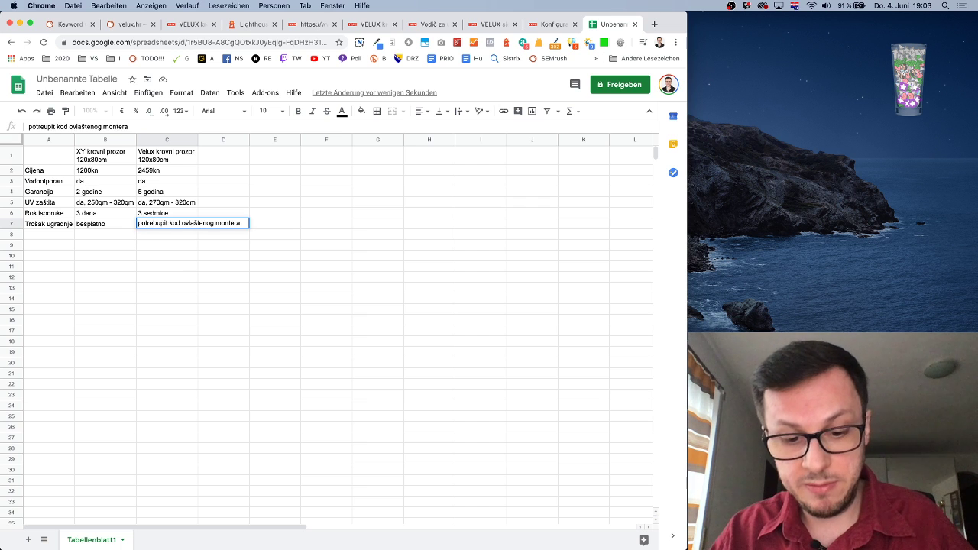
{"action": "type", "text": "iti"}
{"action": "key", "text": "Return"}
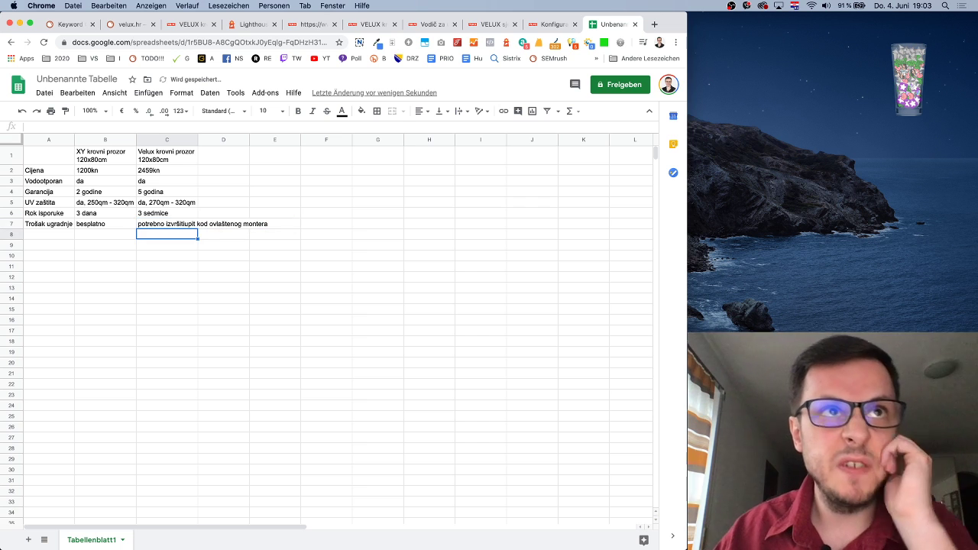
{"action": "left_click", "coordinate": [180, 224]}
{"action": "double_click", "coordinate": [180, 224]}
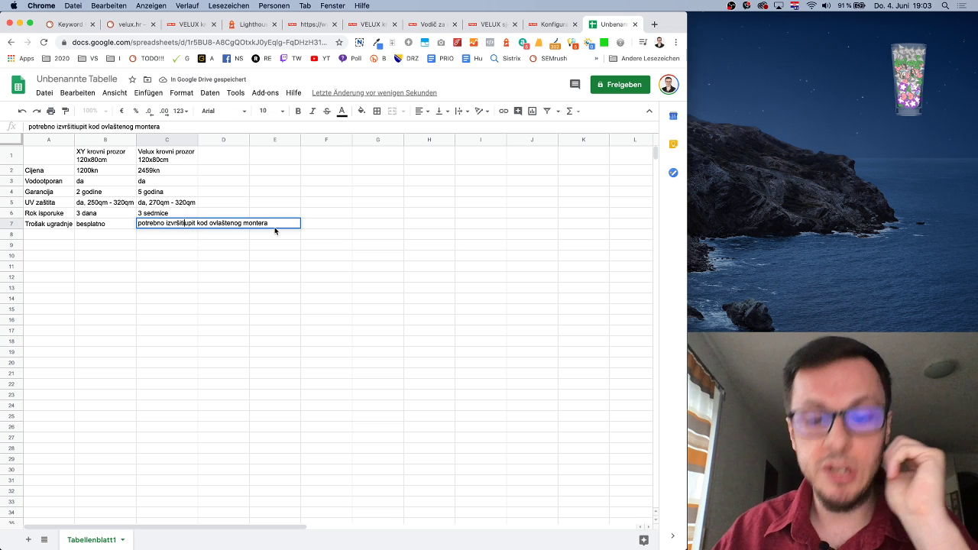
{"action": "key", "text": "Return"}
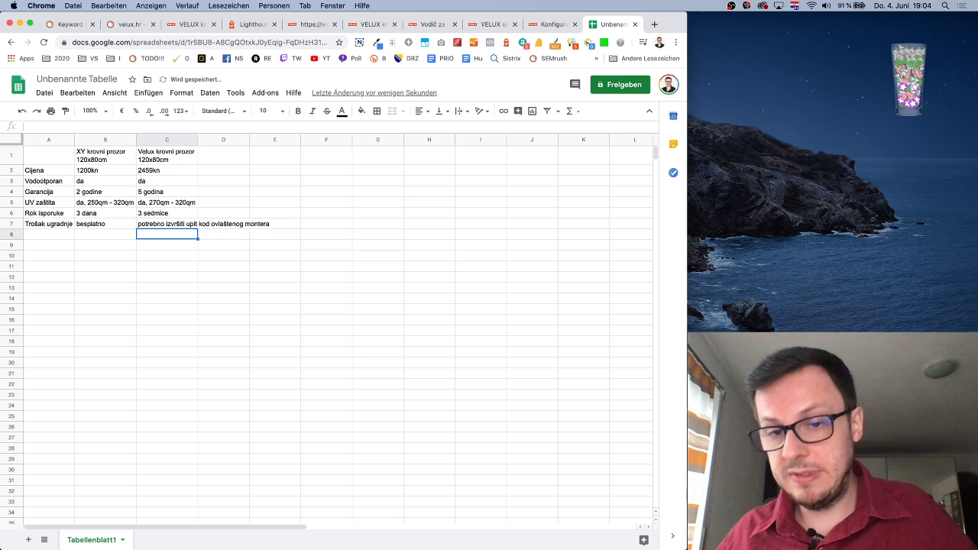
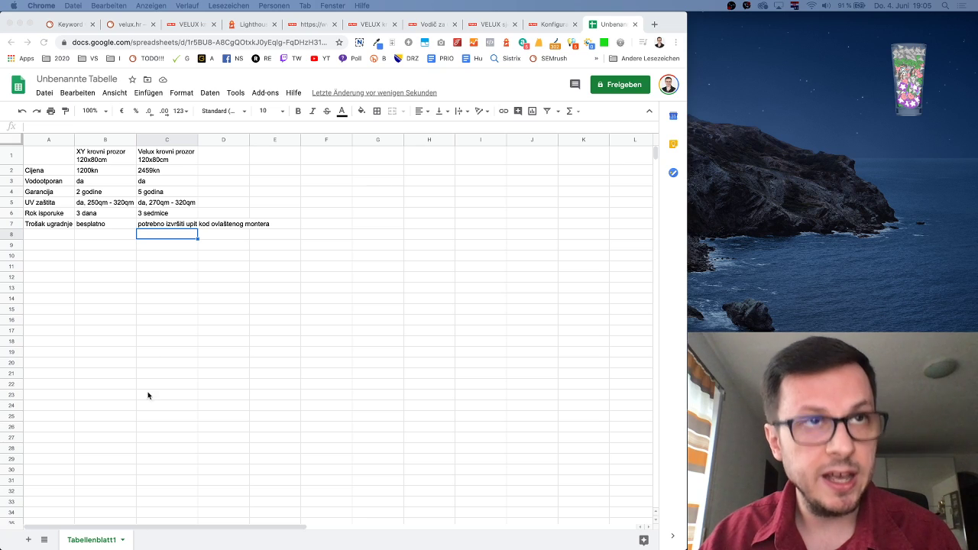
Bring the "513425-01_Pocetni vodic_2.pdf" window onto the left half of the screen and highlight "hubspot" in its address
{"action": "left_click_drag", "start_coordinate": [148, 395], "coordinate": [195, 23]}
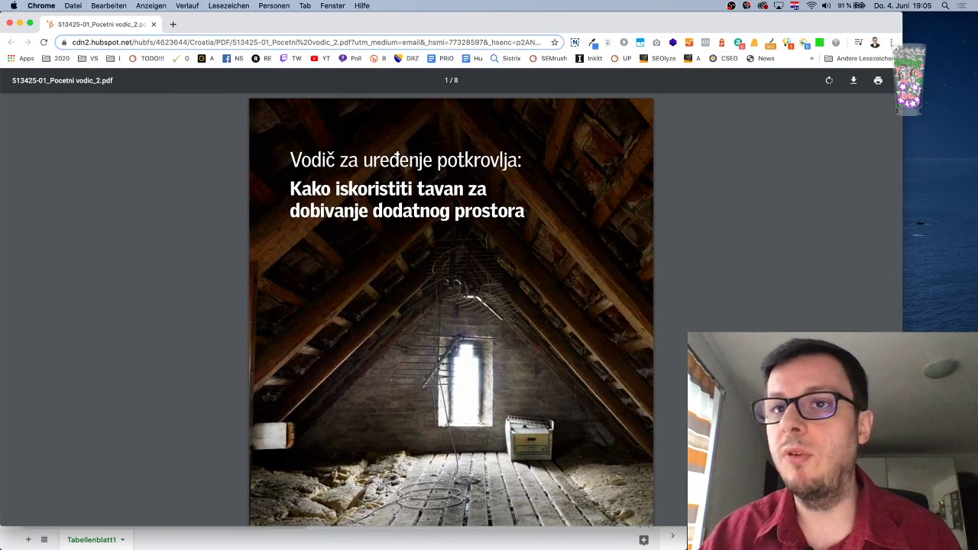
{"action": "key", "text": "ctrl+alt+Left"}
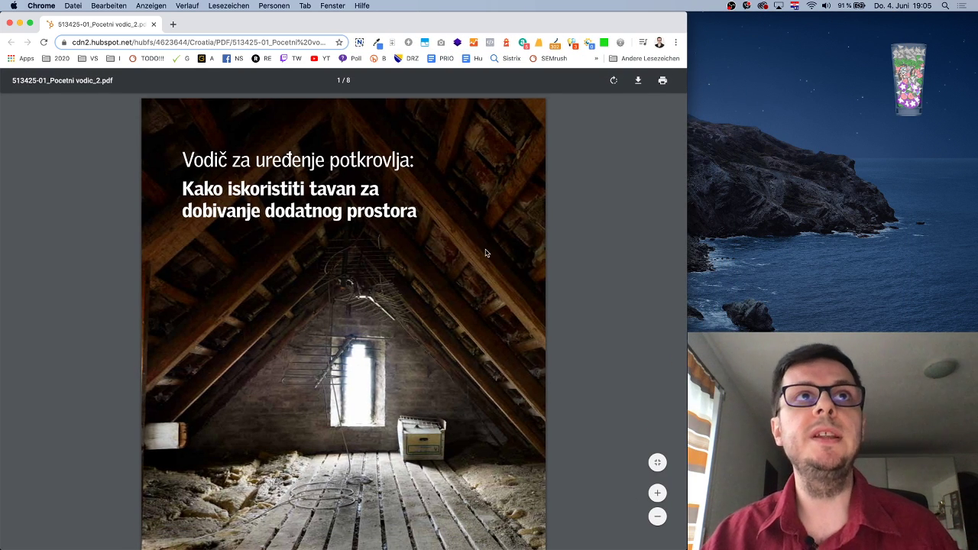
{"action": "left_click", "coordinate": [123, 43]}
{"action": "left_click", "coordinate": [116, 42]}
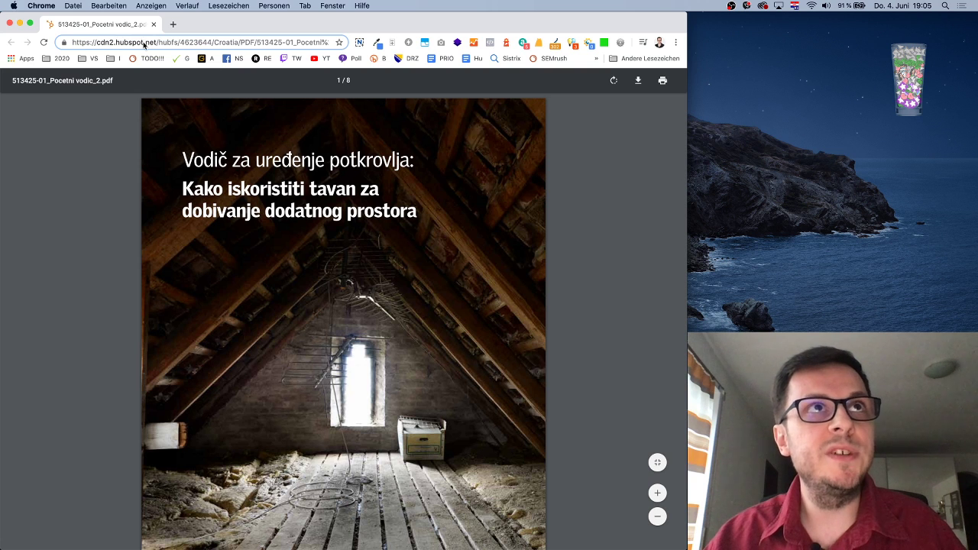
{"action": "double_click", "coordinate": [143, 43]}
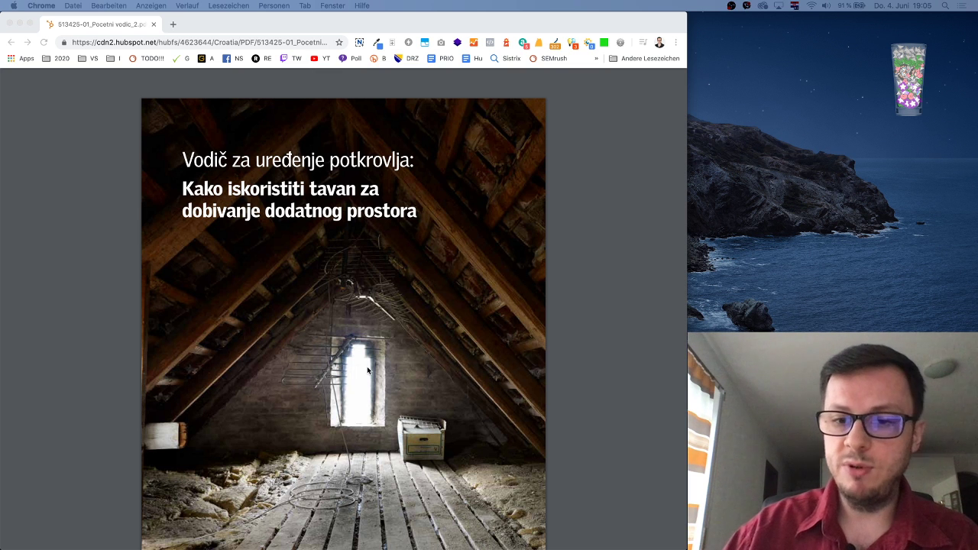
Skim the attic guide PDF's chapters on roof construction and window installation, and return to the cover page
{"action": "left_click", "coordinate": [521, 282]}
{"action": "scroll", "coordinate": [516, 275], "scroll_direction": "down", "scroll_amount": 10}
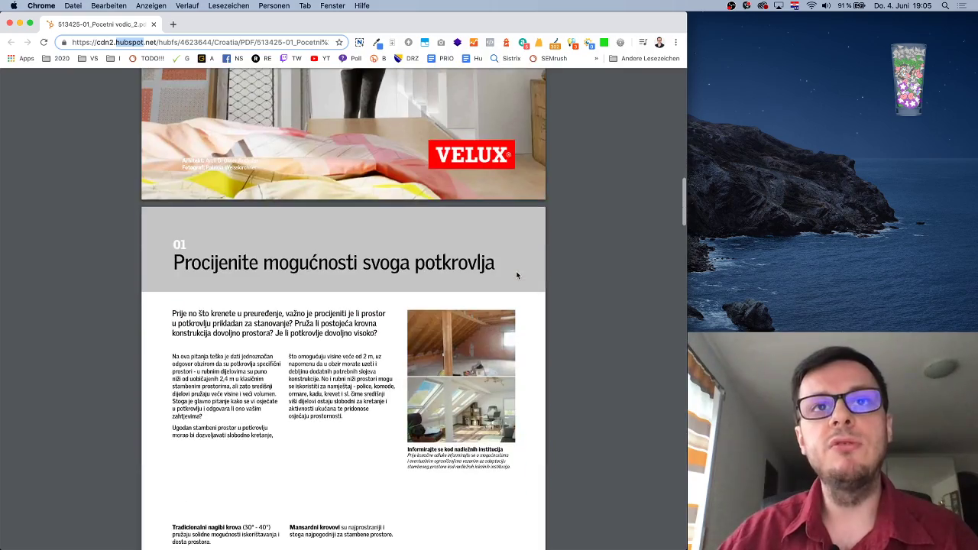
{"action": "scroll", "coordinate": [517, 275], "scroll_direction": "down", "scroll_amount": 20}
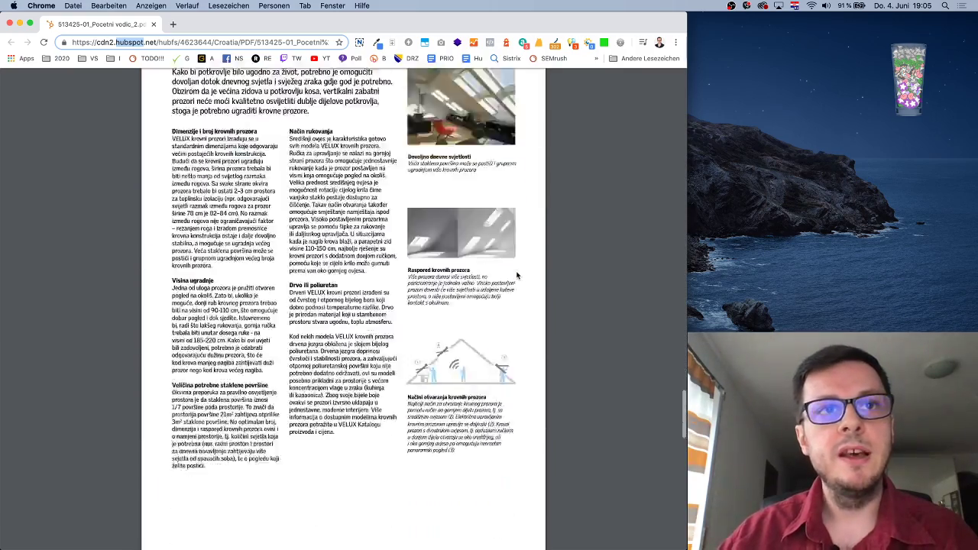
{"action": "scroll", "coordinate": [516, 275], "scroll_direction": "down", "scroll_amount": 5}
{"action": "scroll", "coordinate": [517, 275], "scroll_direction": "up", "scroll_amount": 15}
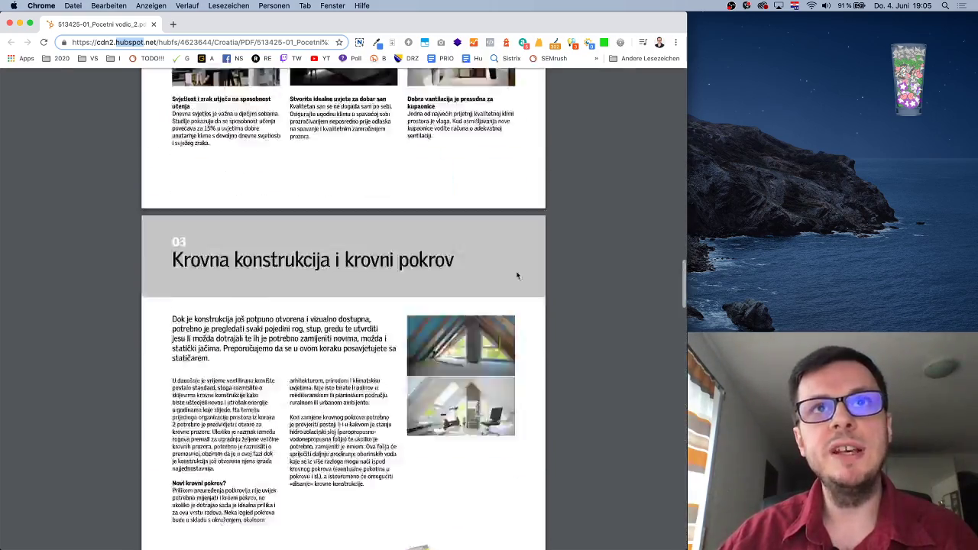
{"action": "scroll", "coordinate": [516, 275], "scroll_direction": "up", "scroll_amount": 20}
{"action": "scroll", "coordinate": [516, 275], "scroll_direction": "down", "scroll_amount": 15}
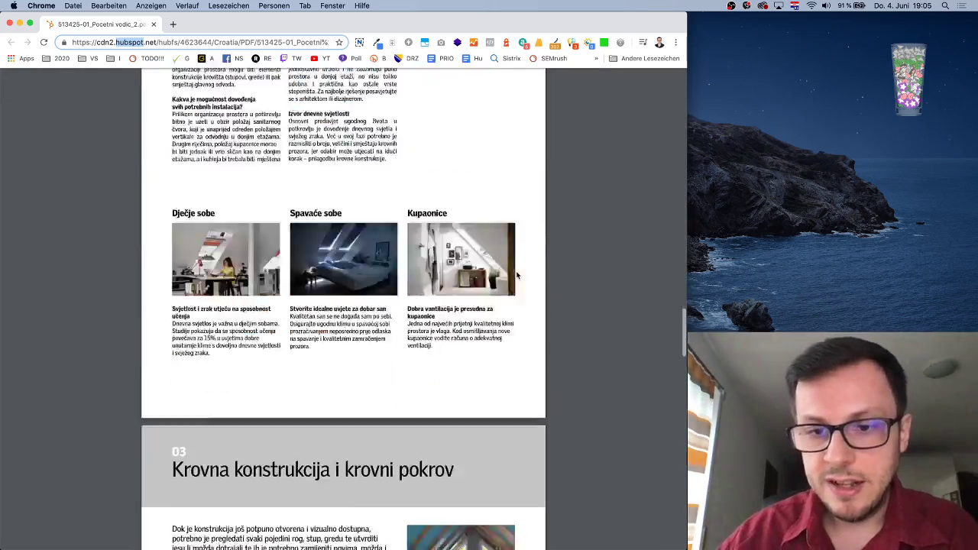
{"action": "scroll", "coordinate": [516, 275], "scroll_direction": "up", "scroll_amount": 15}
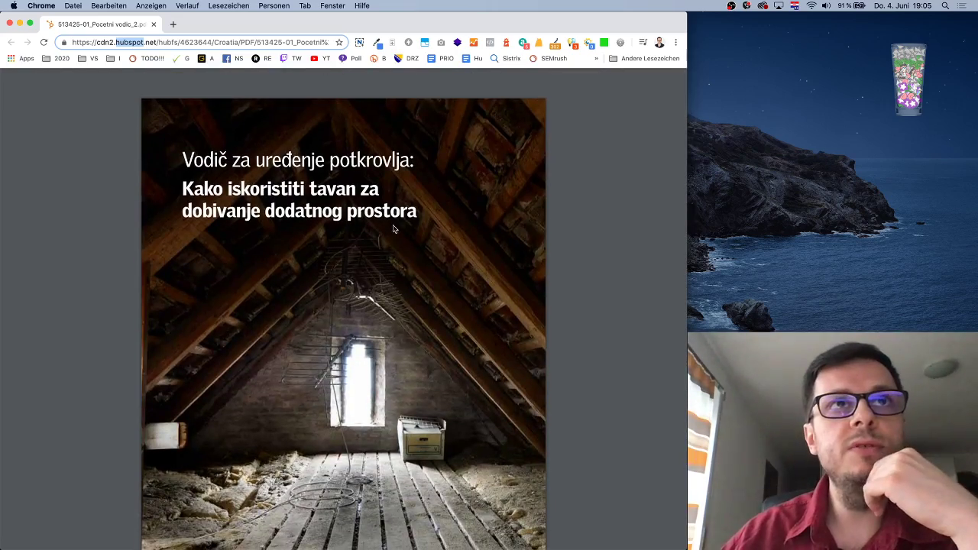
Highlight "za uređenje potkrovlja" in the guide's cover title and look over the introduction and chapter 01 opening
{"action": "left_click_drag", "start_coordinate": [232, 158], "coordinate": [413, 160]}
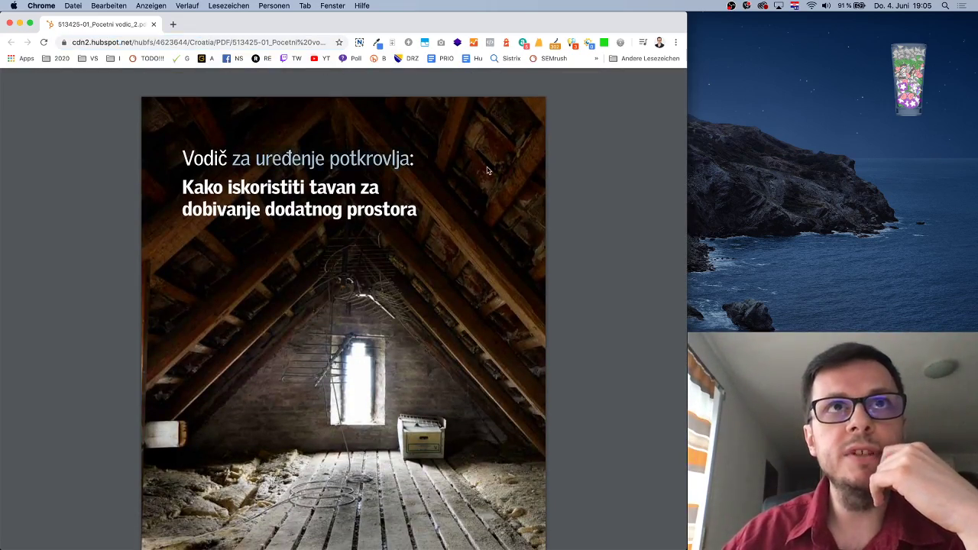
{"action": "scroll", "coordinate": [440, 219], "scroll_direction": "down", "scroll_amount": 10}
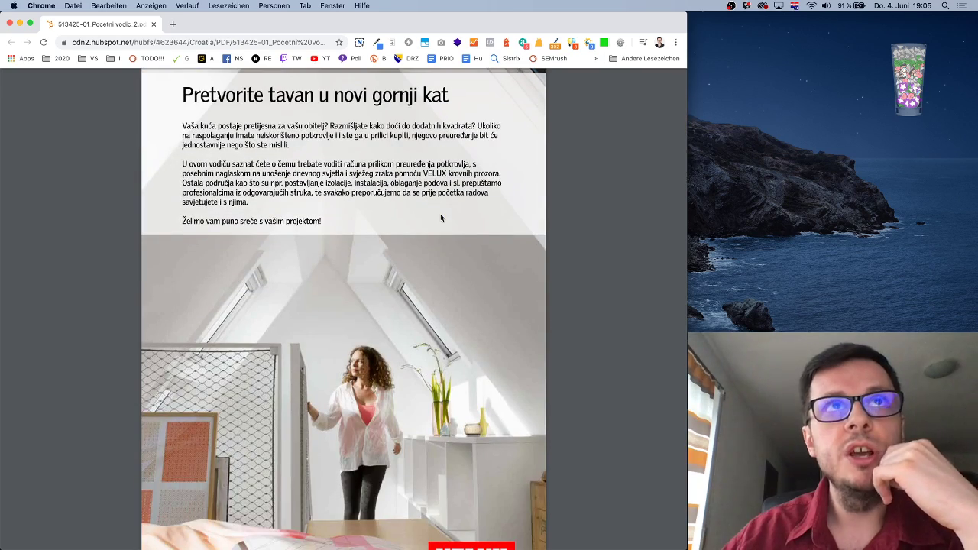
{"action": "scroll", "coordinate": [440, 219], "scroll_direction": "down", "scroll_amount": 5}
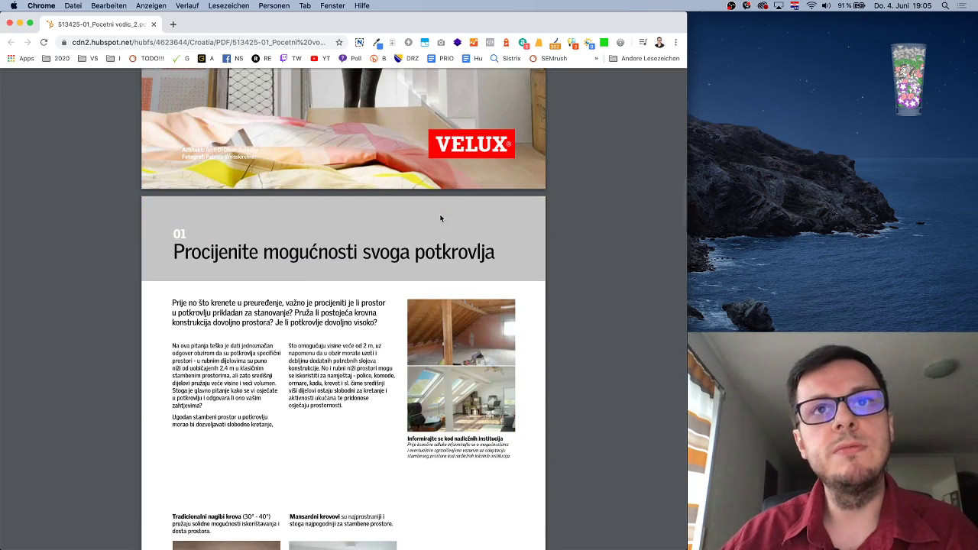
{"action": "scroll", "coordinate": [440, 218], "scroll_direction": "up", "scroll_amount": 15}
{"action": "scroll", "coordinate": [357, 218], "scroll_direction": "down", "scroll_amount": 2}
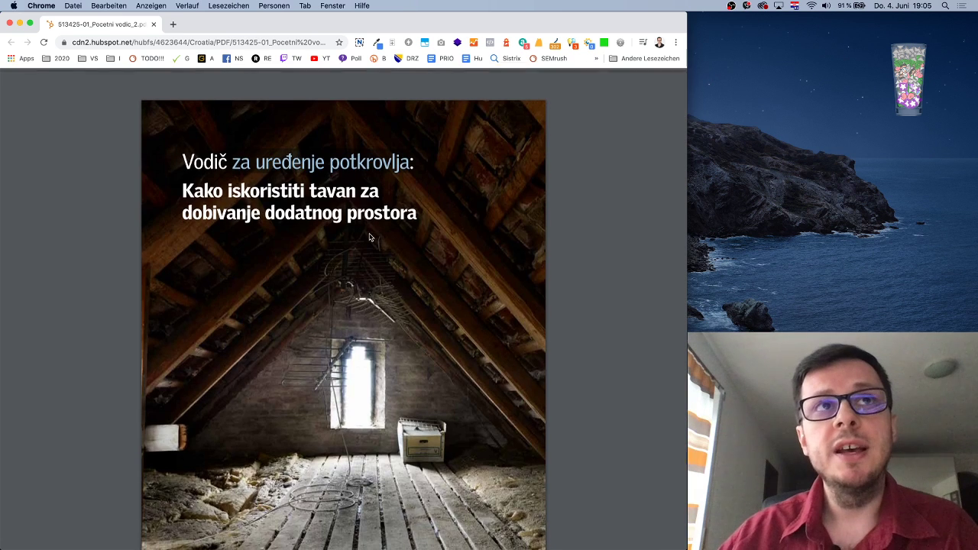
{"action": "scroll", "coordinate": [358, 219], "scroll_direction": "down", "scroll_amount": 1}
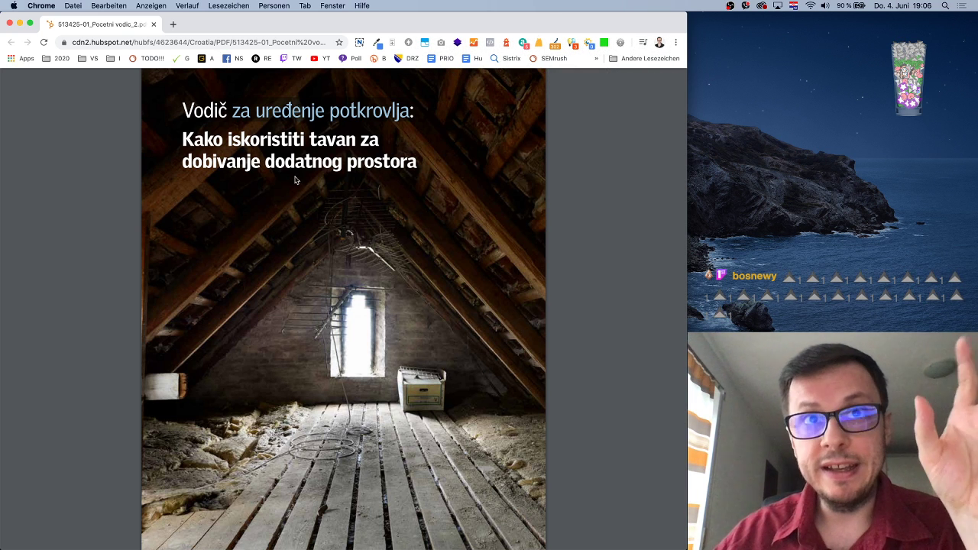
Browse through the guide's chapters to the final page linking to the other VELUX guides
{"action": "scroll", "coordinate": [374, 301], "scroll_direction": "down", "scroll_amount": 10}
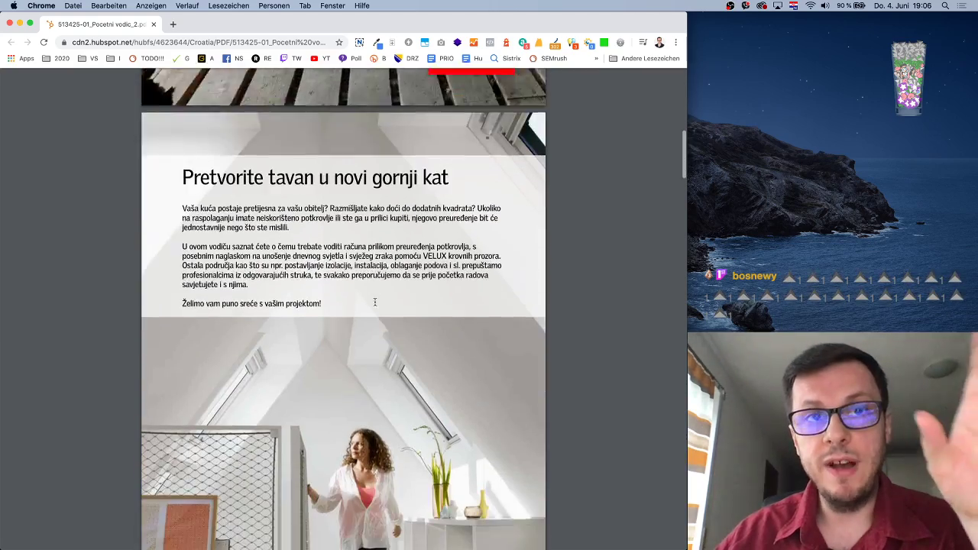
{"action": "scroll", "coordinate": [374, 302], "scroll_direction": "down", "scroll_amount": 15}
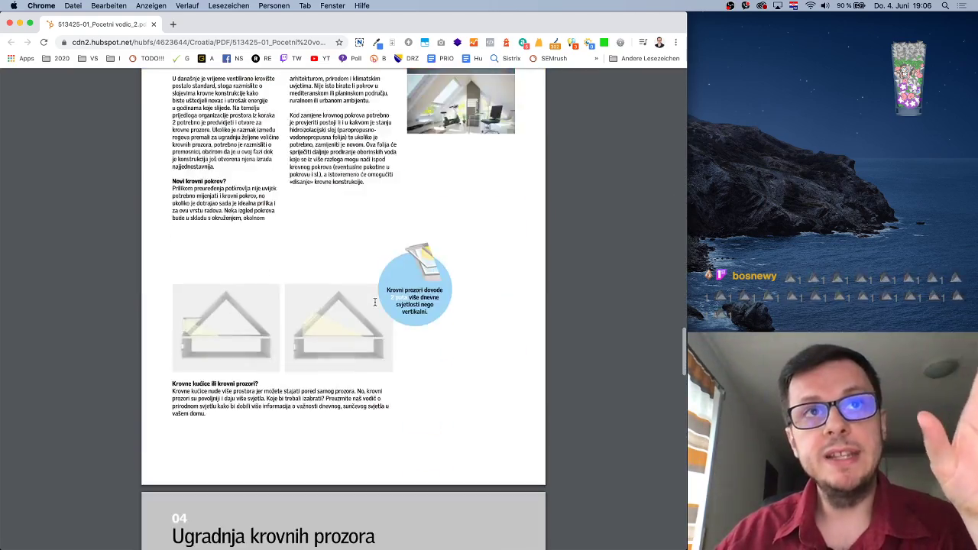
{"action": "scroll", "coordinate": [374, 301], "scroll_direction": "down", "scroll_amount": 15}
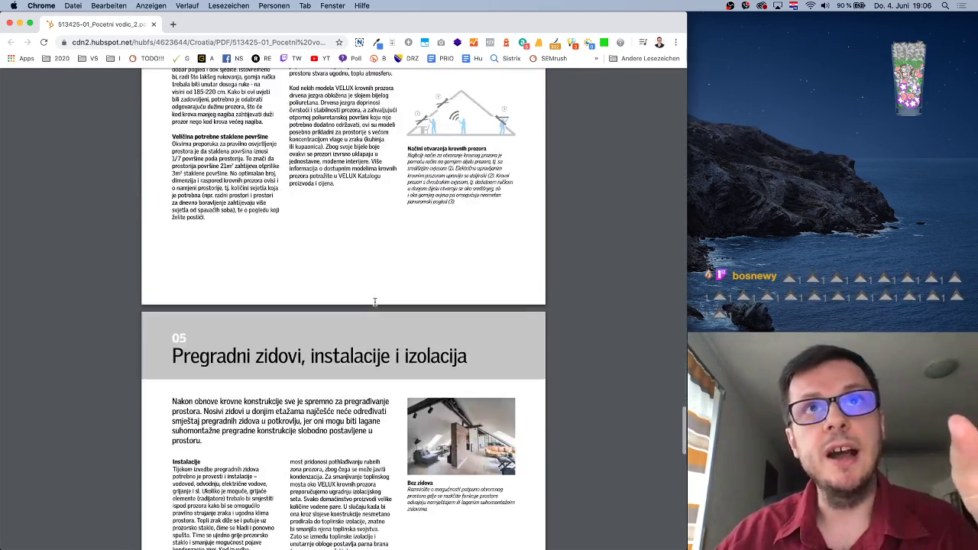
{"action": "scroll", "coordinate": [374, 302], "scroll_direction": "down", "scroll_amount": 10}
{"action": "scroll", "coordinate": [375, 302], "scroll_direction": "up", "scroll_amount": 8}
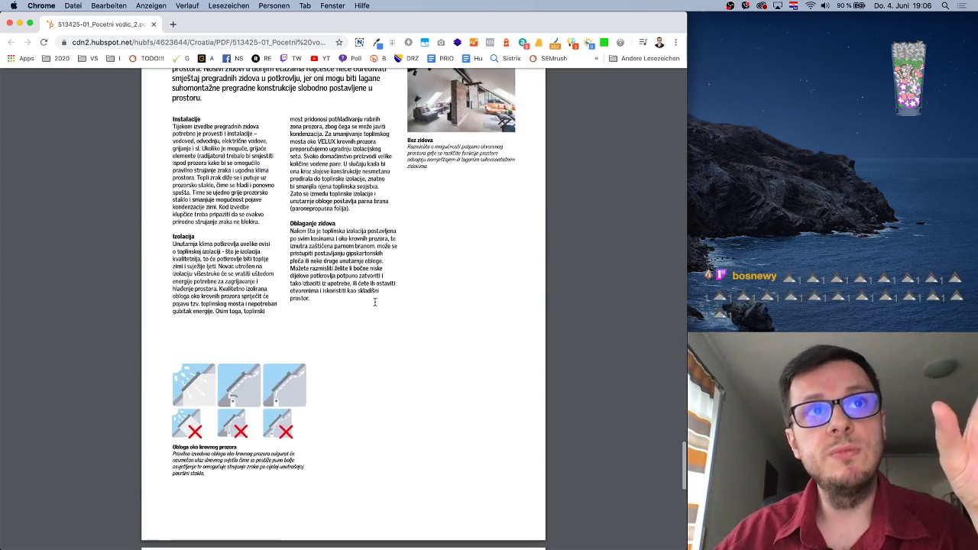
{"action": "scroll", "coordinate": [374, 302], "scroll_direction": "down", "scroll_amount": 1}
{"action": "scroll", "coordinate": [375, 302], "scroll_direction": "down", "scroll_amount": 5}
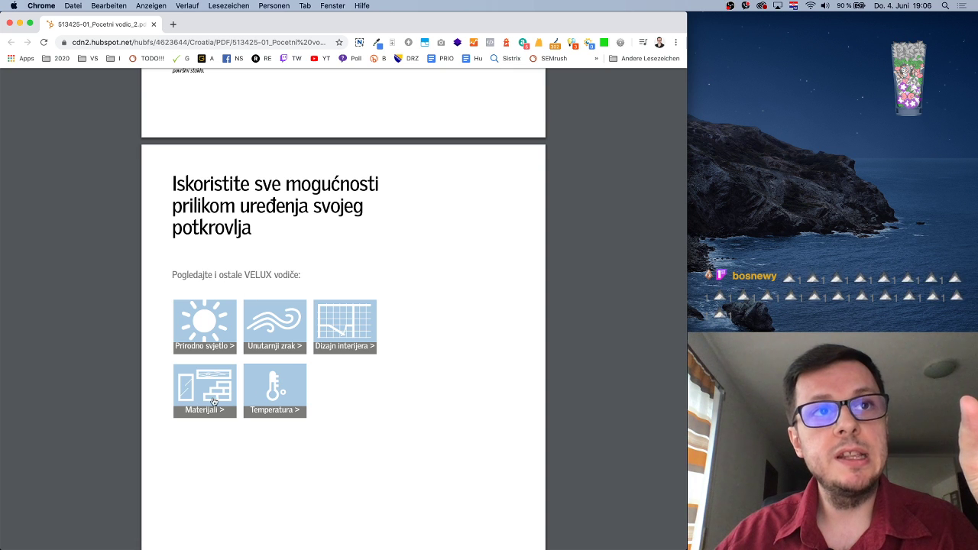
Leave the PDF guide for the comparison spreadsheet and add a "Toplotna zaštita" row with "da" for both roof windows
{"action": "left_click", "coordinate": [16, 25]}
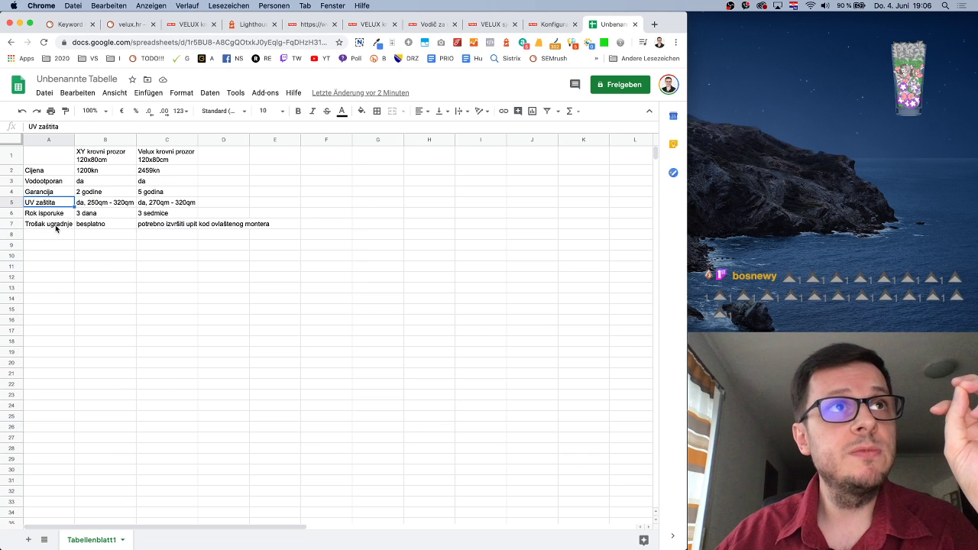
{"action": "left_click", "coordinate": [56, 233]}
{"action": "type", "text": "T"}
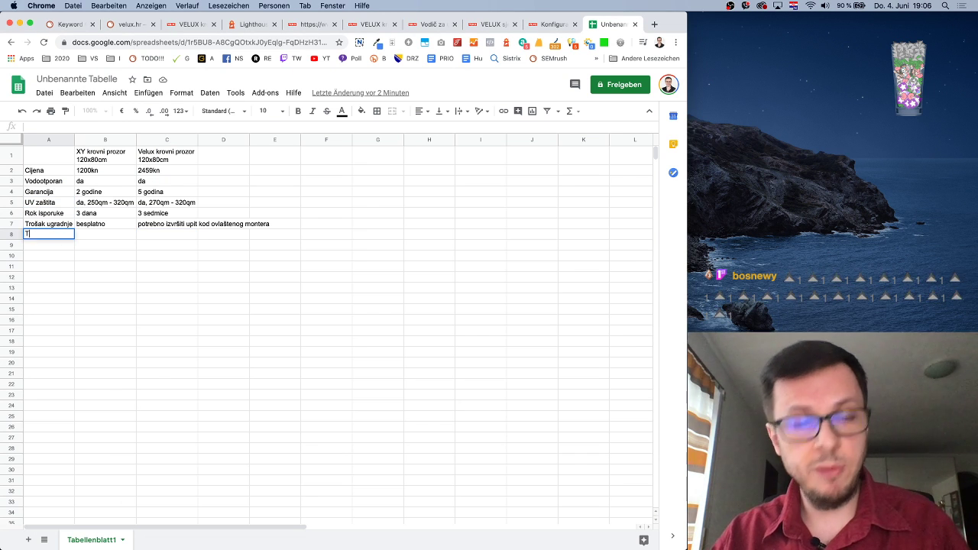
{"action": "type", "text": "oplotna zaštit"}
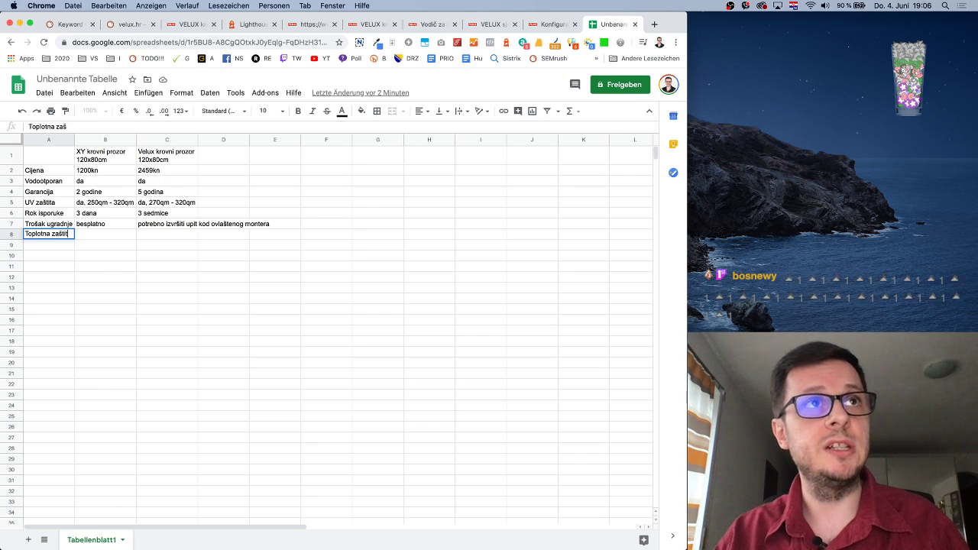
{"action": "type", "text": "a"}
{"action": "key", "text": "Tab"}
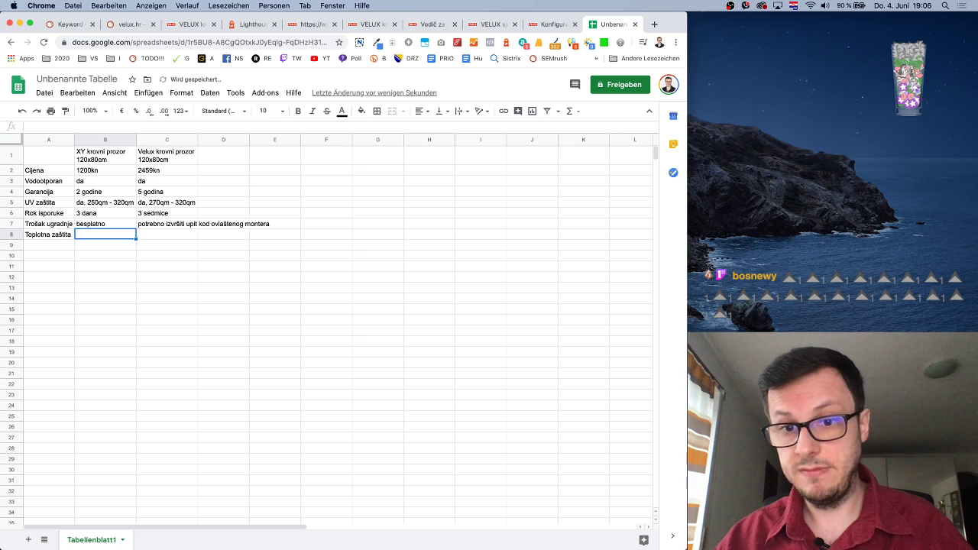
{"action": "type", "text": "da"}
{"action": "key", "text": "Tab"}
{"action": "type", "text": "da"}
{"action": "key", "text": "Tab"}
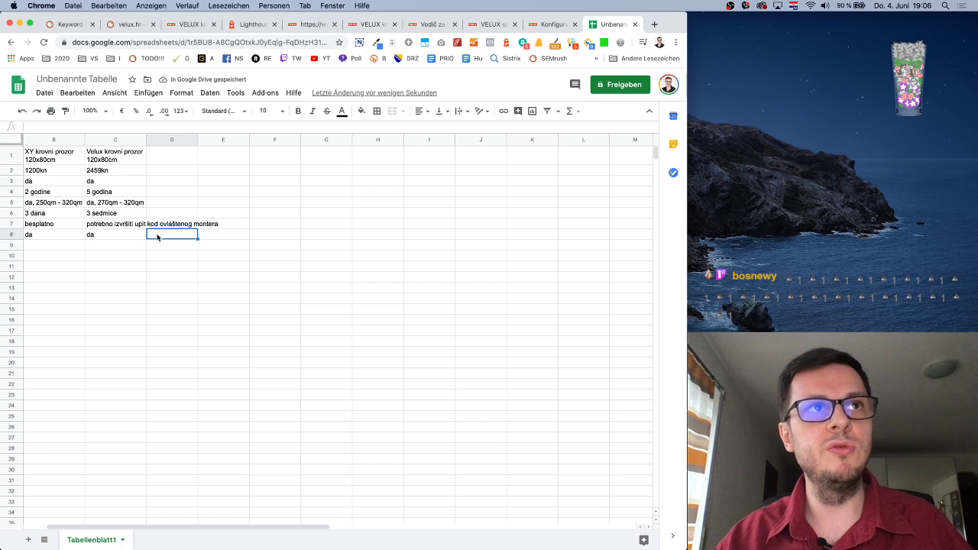
Extend the XY window's "Toplotna zaštita" entry to "da, smanjuje temperaturu 2 stupnja više u prosjeku nego Velux prozori"
{"action": "left_click", "coordinate": [107, 235]}
{"action": "double_click", "coordinate": [107, 234]}
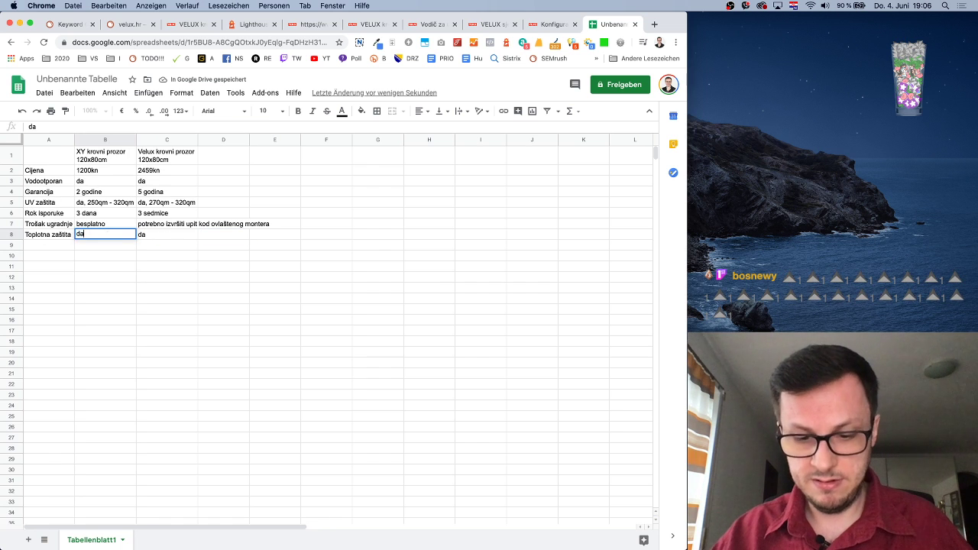
{"action": "type", "text": ", smanjuje tte"}
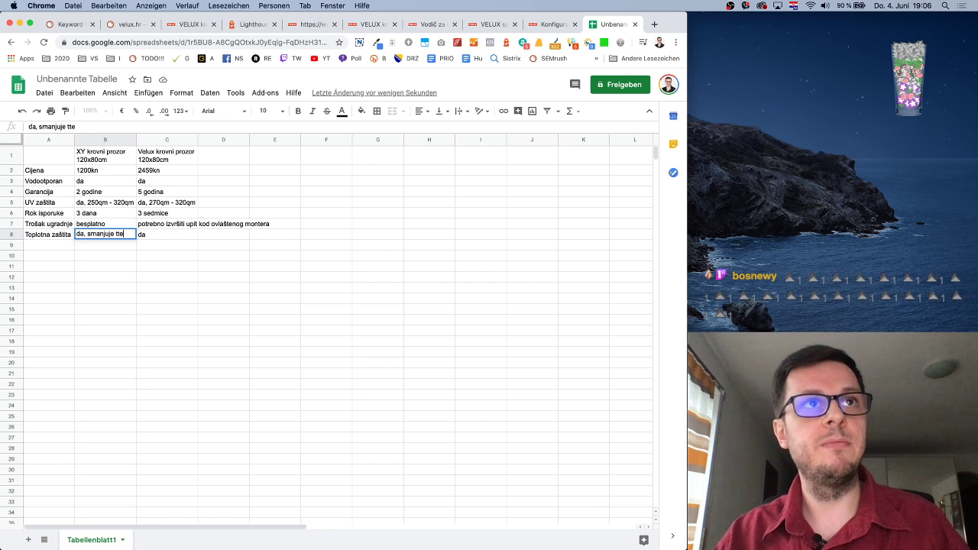
{"action": "key", "text": "BackSpace"}
{"action": "key", "text": "BackSpace"}
{"action": "type", "text": "emperatu"}
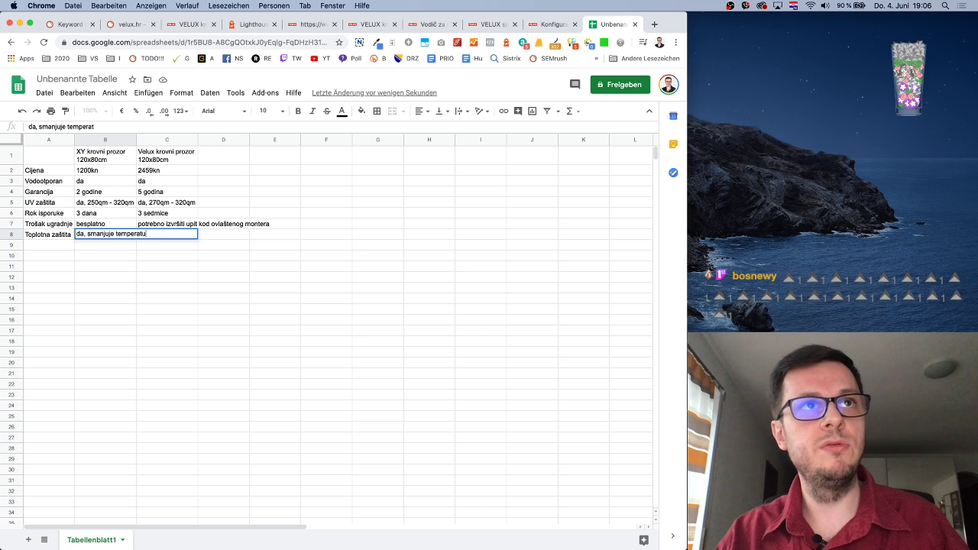
{"action": "type", "text": "ru nn"}
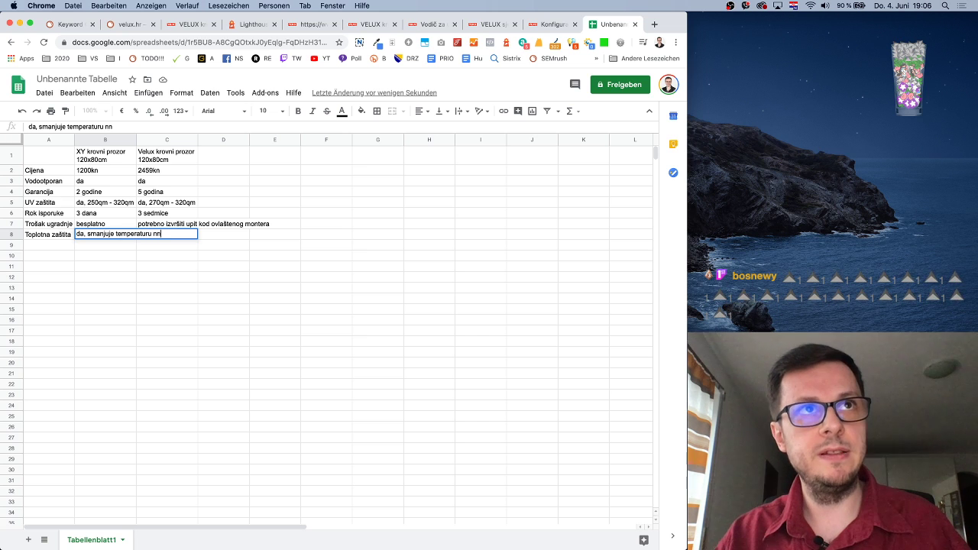
{"action": "type", "text": "2 stupnja"}
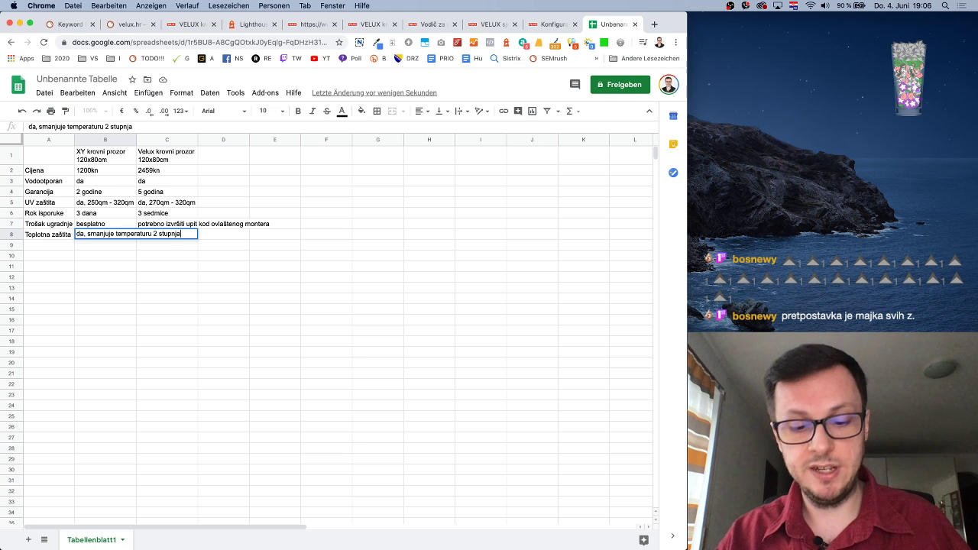
{"action": "type", "text": " više u pros"}
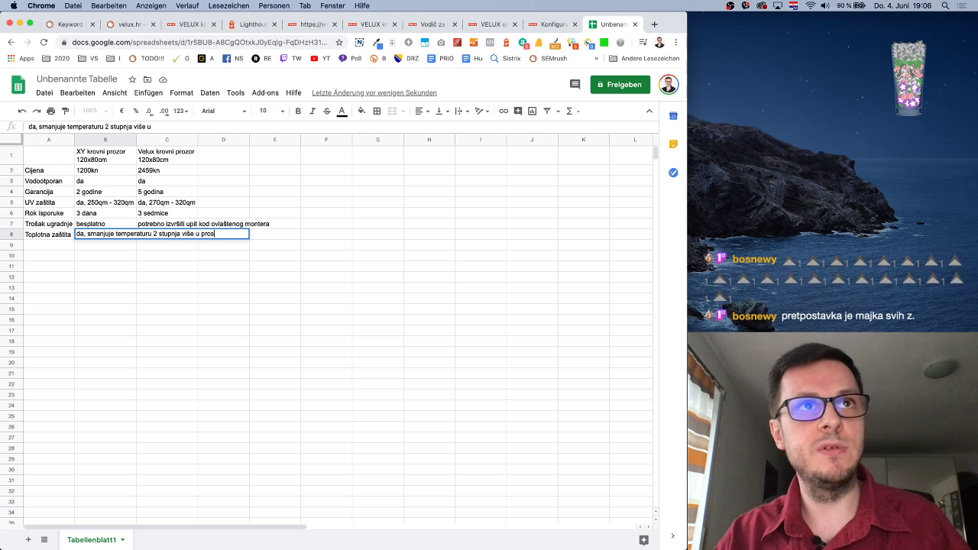
{"action": "type", "text": "jeku nego ve"}
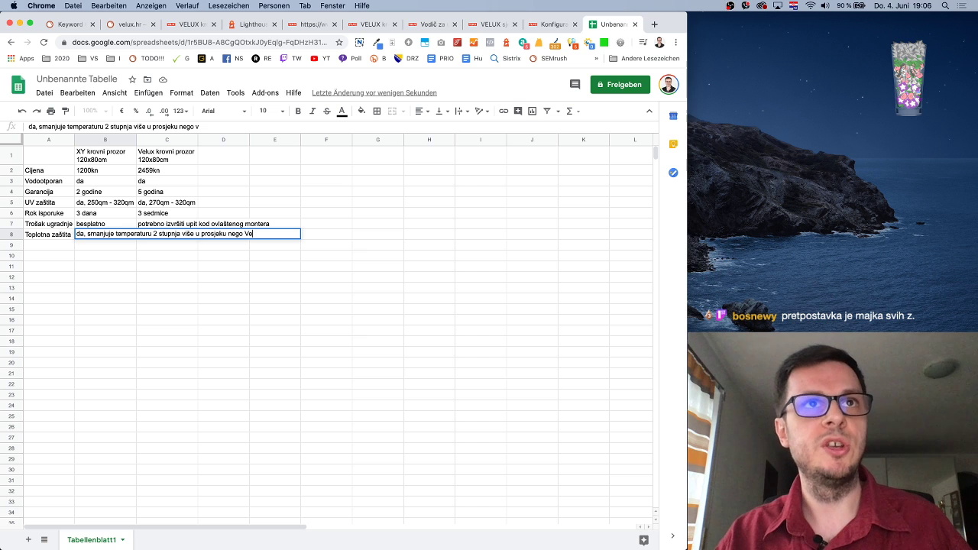
{"action": "type", "text": "lux por"}
{"action": "key", "text": "BackSpace"}
{"action": "key", "text": "BackSpace"}
{"action": "type", "text": "rozori"}
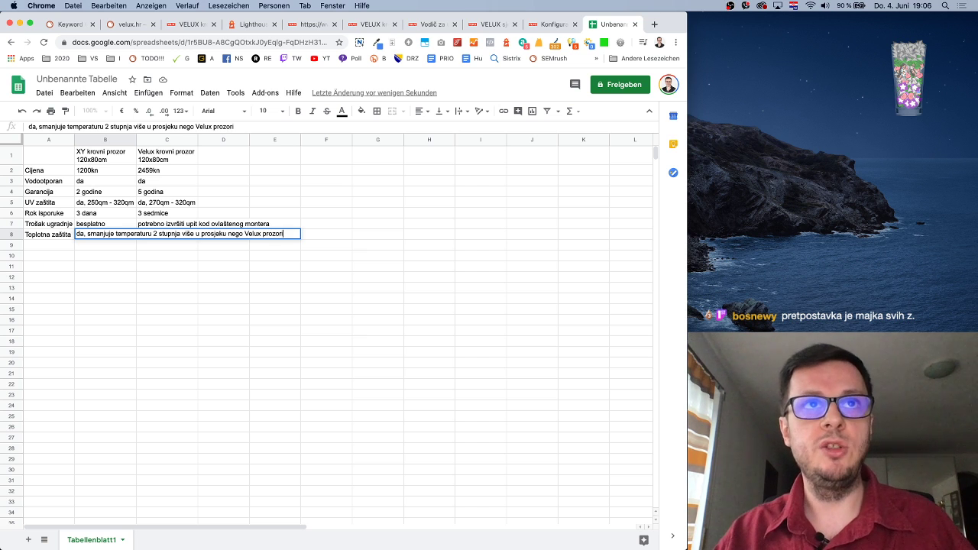
{"action": "key", "text": "Return"}
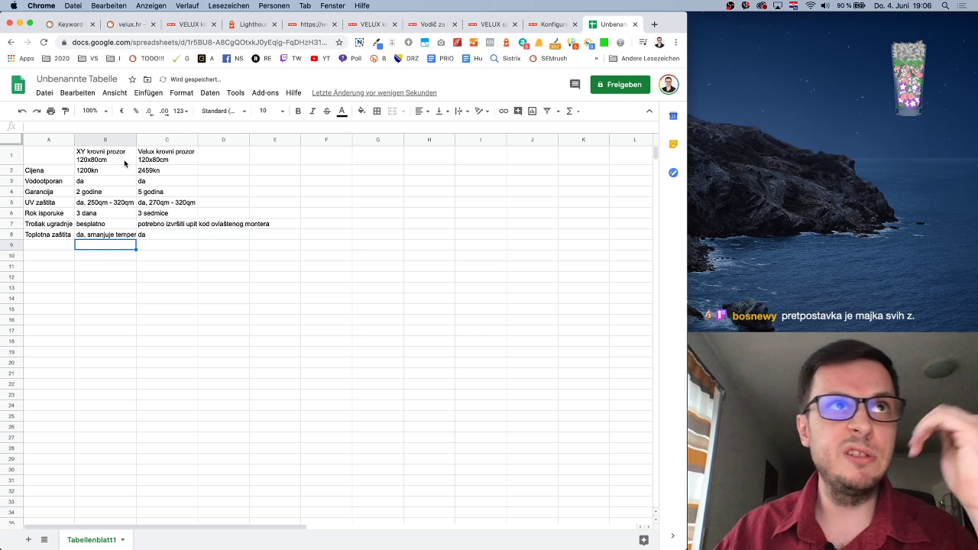
Widen the XY and Velux columns and wrap the text in the XY window's "Toplotna zaštita" cell
{"action": "left_click_drag", "start_coordinate": [138, 140], "coordinate": [182, 140]}
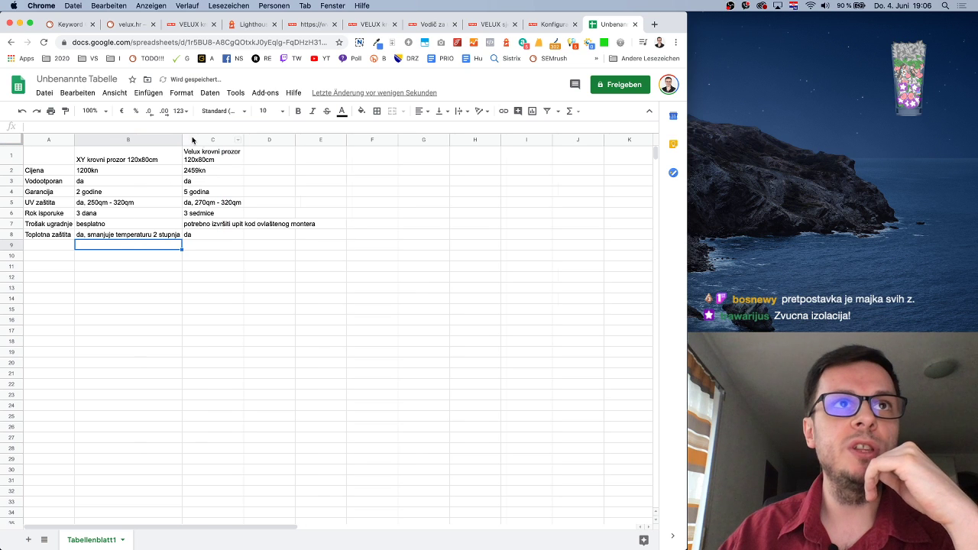
{"action": "left_click_drag", "start_coordinate": [243, 139], "coordinate": [317, 139]}
{"action": "left_click", "coordinate": [171, 227]}
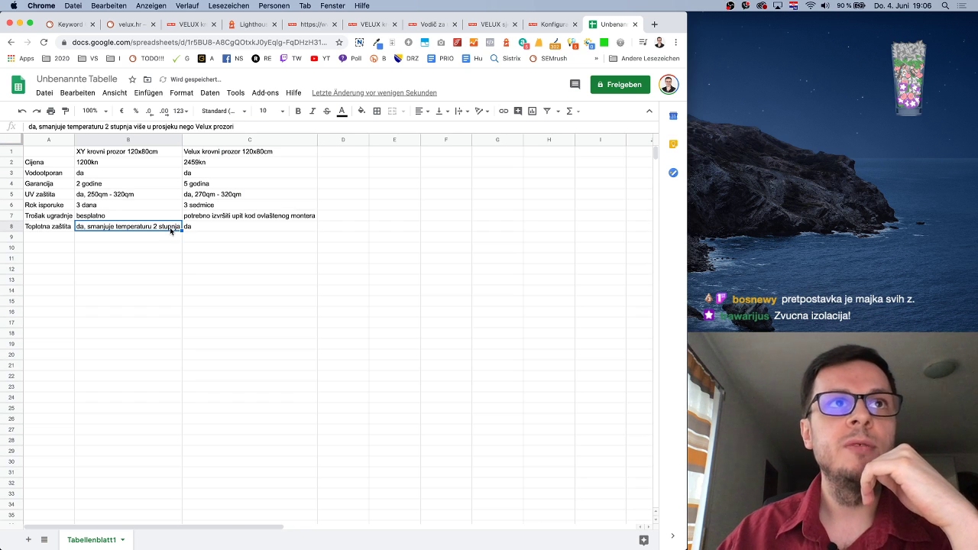
{"action": "left_click", "coordinate": [461, 111]}
{"action": "left_click", "coordinate": [469, 128]}
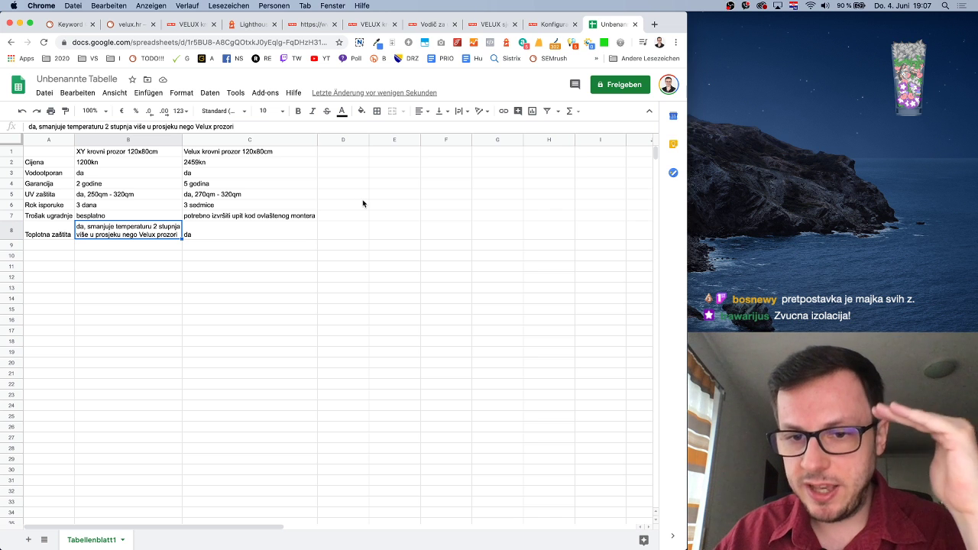
Return to the SEMrush keyword overview for "krovni prozor" and load the metrics for its SERP Analysis top ten
{"action": "left_click", "coordinate": [131, 24]}
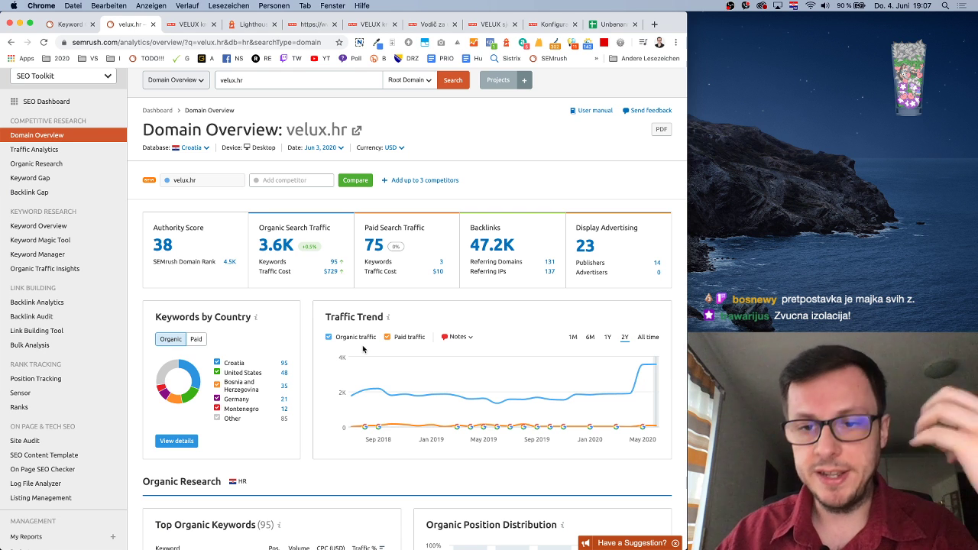
{"action": "left_click", "coordinate": [76, 24]}
{"action": "scroll", "coordinate": [400, 298], "scroll_direction": "down", "scroll_amount": 1}
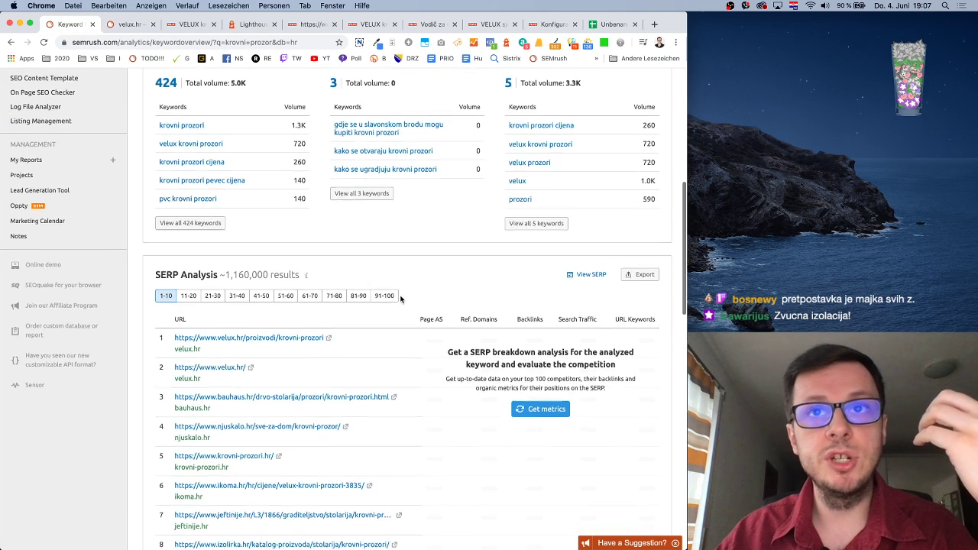
{"action": "scroll", "coordinate": [400, 299], "scroll_direction": "down", "scroll_amount": 3}
{"action": "scroll", "coordinate": [401, 299], "scroll_direction": "down", "scroll_amount": 2}
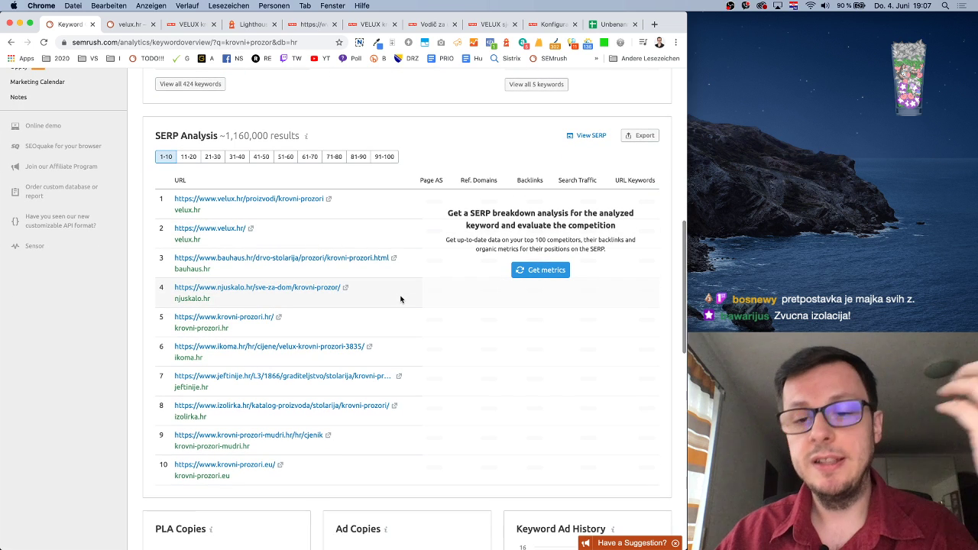
{"action": "left_click", "coordinate": [546, 269]}
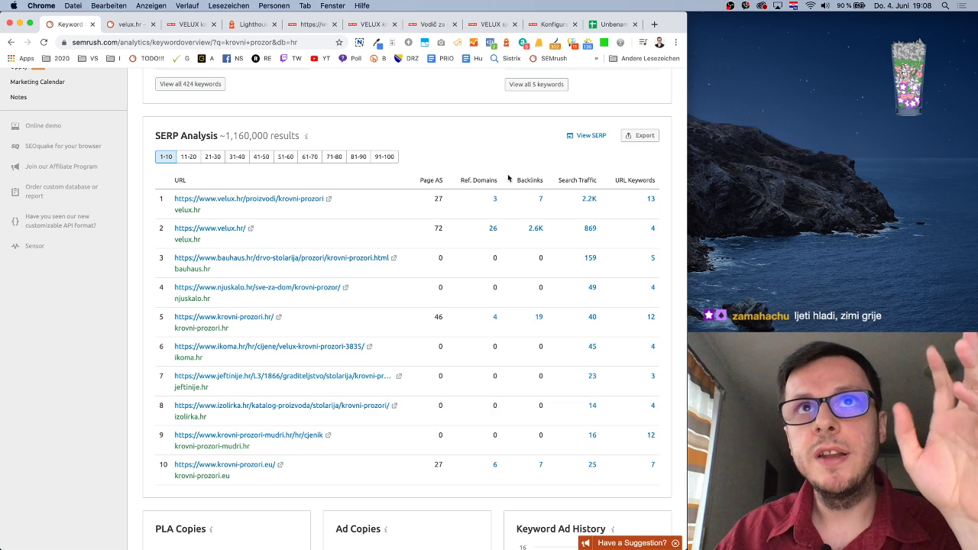
{"action": "mouse_move", "coordinate": [490, 182]}
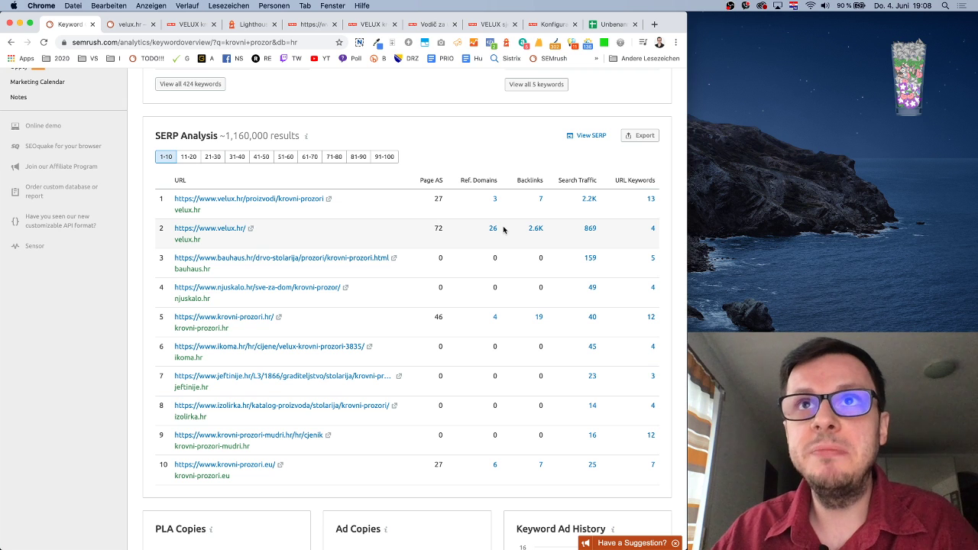
{"action": "left_click_drag", "start_coordinate": [504, 230], "coordinate": [486, 229]}
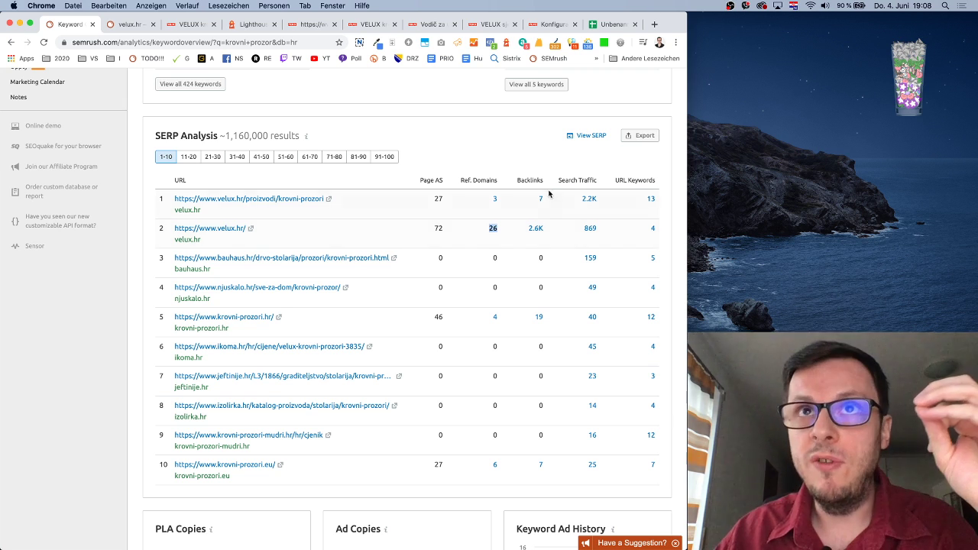
{"action": "left_click", "coordinate": [507, 236]}
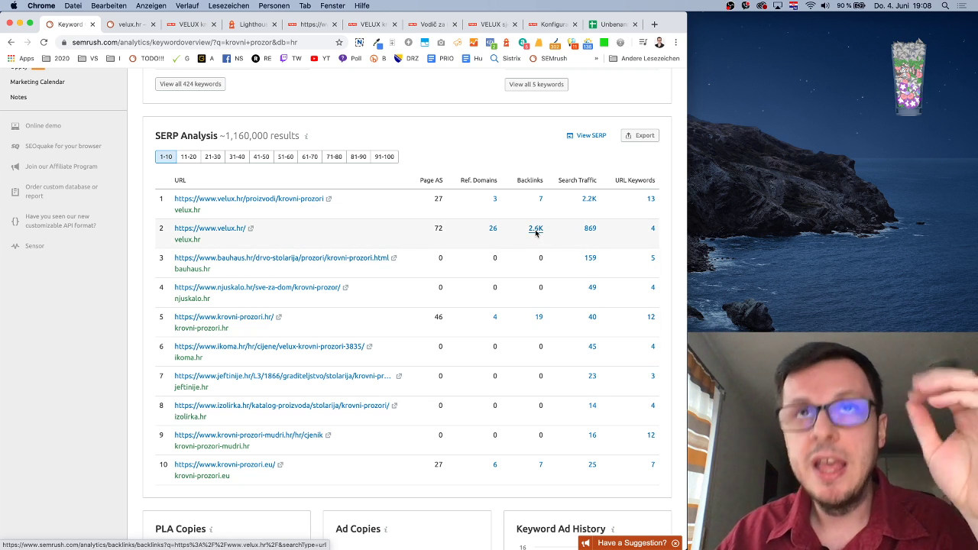
{"action": "left_click", "coordinate": [493, 229], "text": "super"}
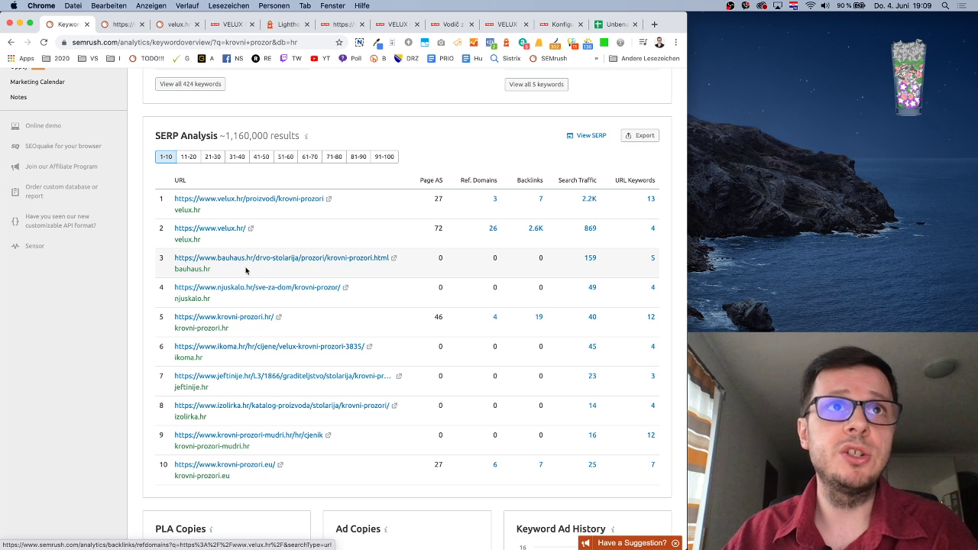
Open the fifth-ranked result krovni-prozori.hr and look over its homepage's banner, featured products and footer
{"action": "scroll", "coordinate": [428, 221], "scroll_direction": "up", "scroll_amount": 1}
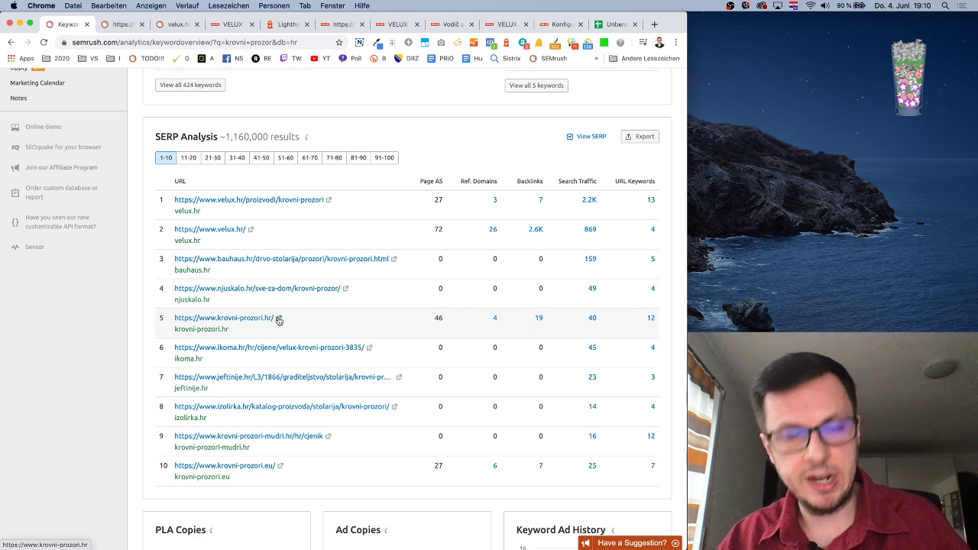
{"action": "left_click", "coordinate": [279, 320]}
{"action": "left_click", "coordinate": [160, 25]}
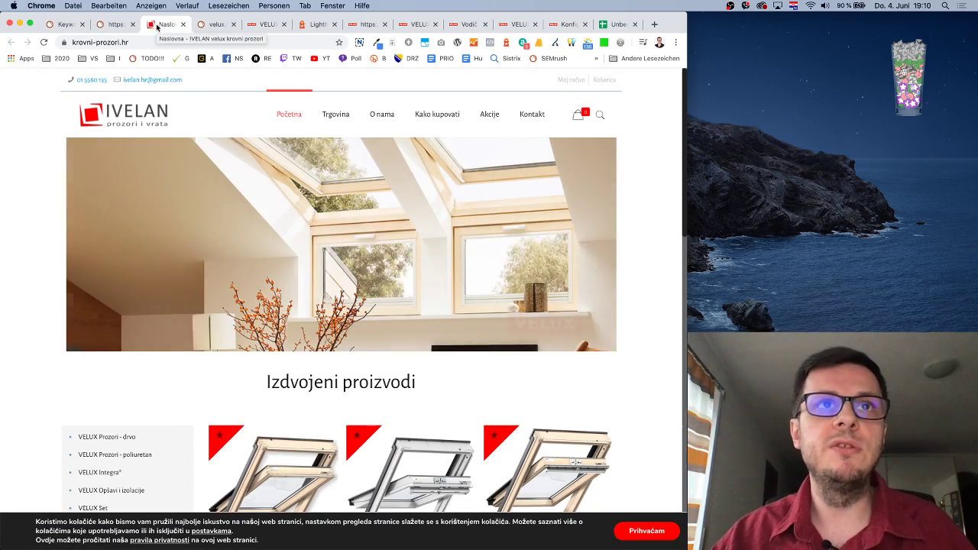
{"action": "scroll", "coordinate": [464, 257], "scroll_direction": "down", "scroll_amount": 3}
{"action": "scroll", "coordinate": [464, 256], "scroll_direction": "up", "scroll_amount": 3}
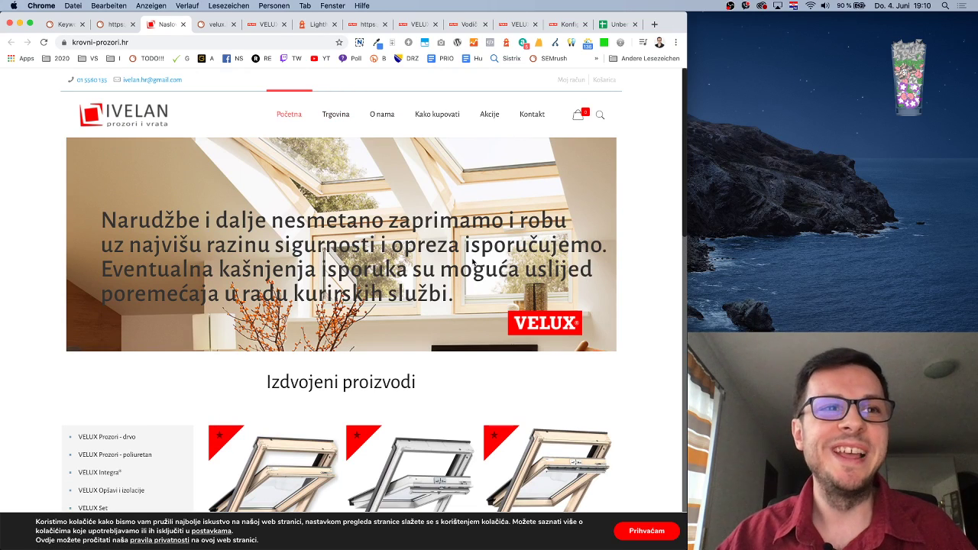
{"action": "scroll", "coordinate": [473, 262], "scroll_direction": "down", "scroll_amount": 3}
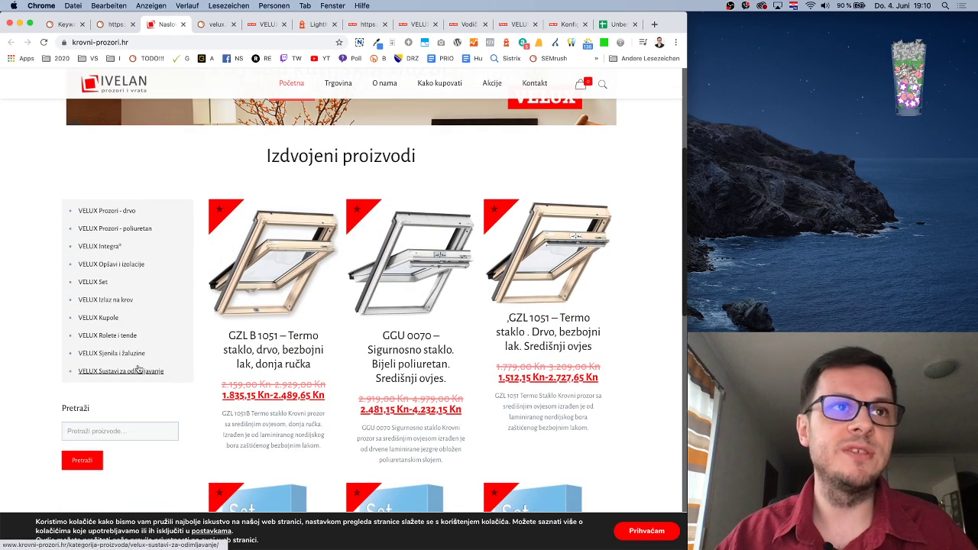
{"action": "scroll", "coordinate": [605, 337], "scroll_direction": "down", "scroll_amount": 8}
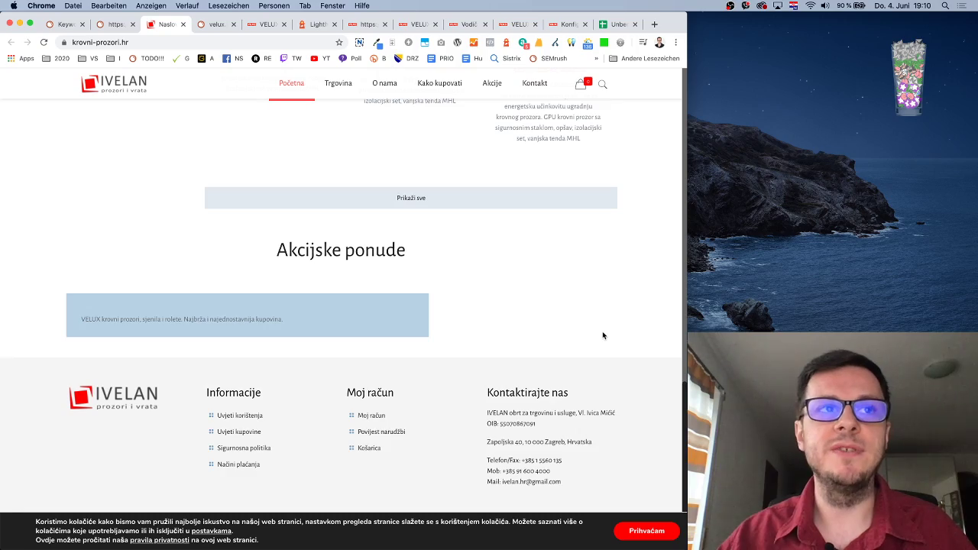
{"action": "scroll", "coordinate": [602, 335], "scroll_direction": "up", "scroll_amount": 10}
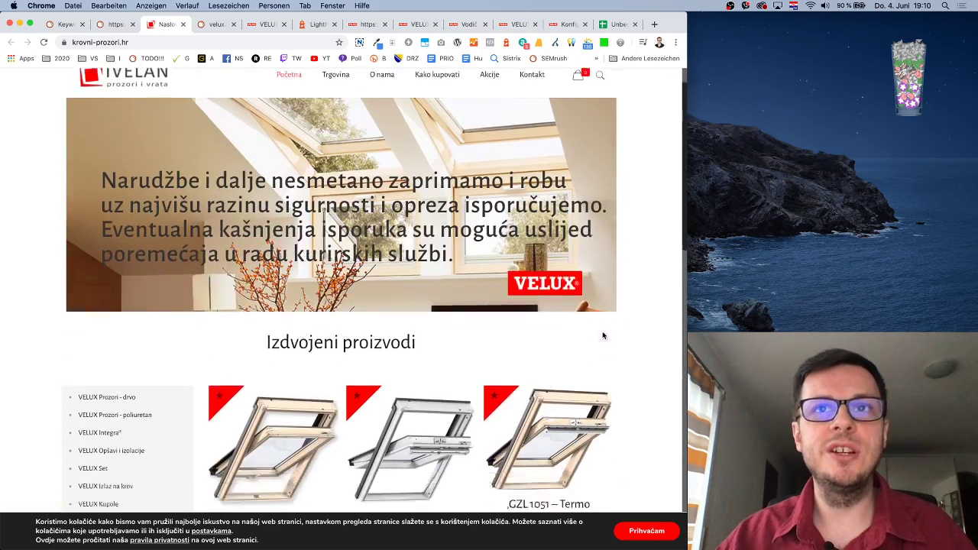
{"action": "scroll", "coordinate": [601, 335], "scroll_direction": "down", "scroll_amount": 5}
{"action": "scroll", "coordinate": [602, 335], "scroll_direction": "up", "scroll_amount": 6}
{"action": "left_click", "coordinate": [114, 24]}
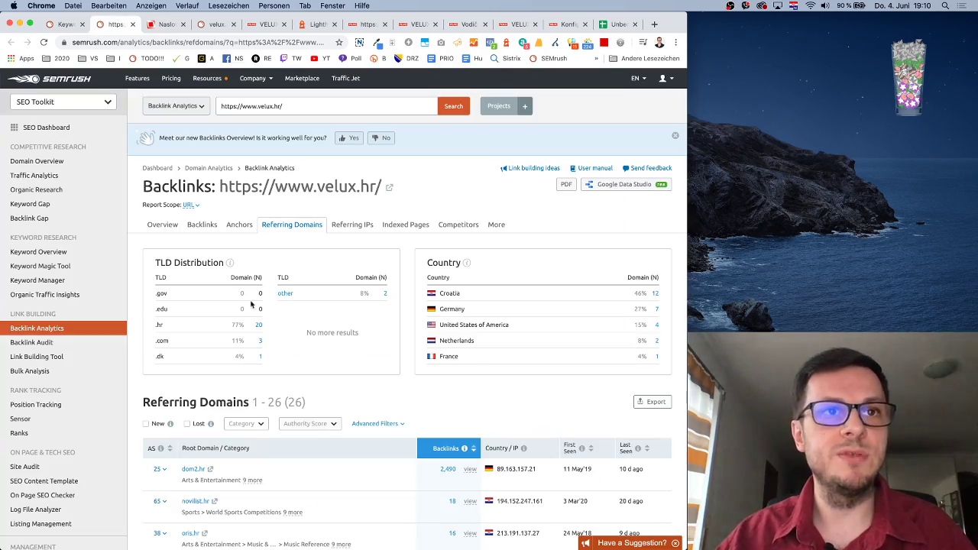
{"action": "left_click", "coordinate": [61, 23]}
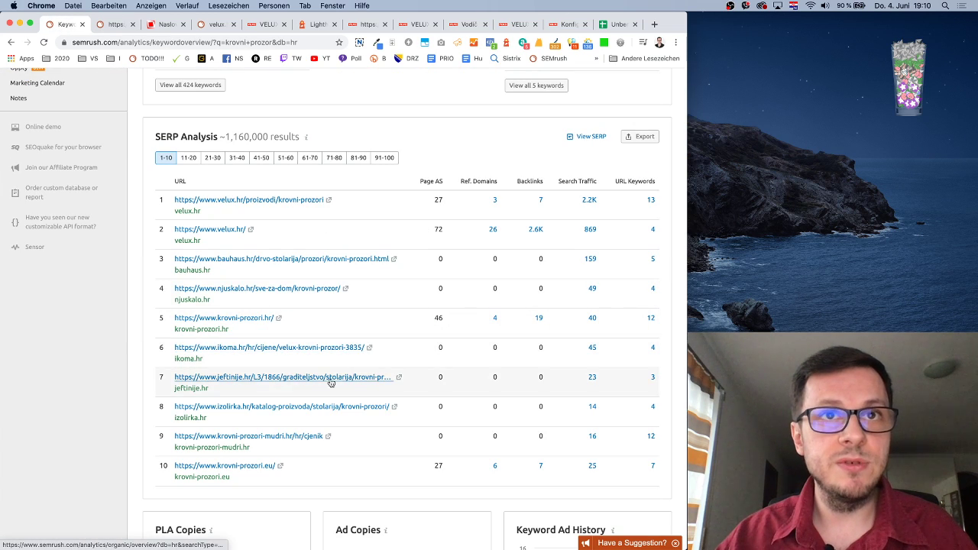
{"action": "scroll", "coordinate": [356, 376], "scroll_direction": "up", "scroll_amount": 15}
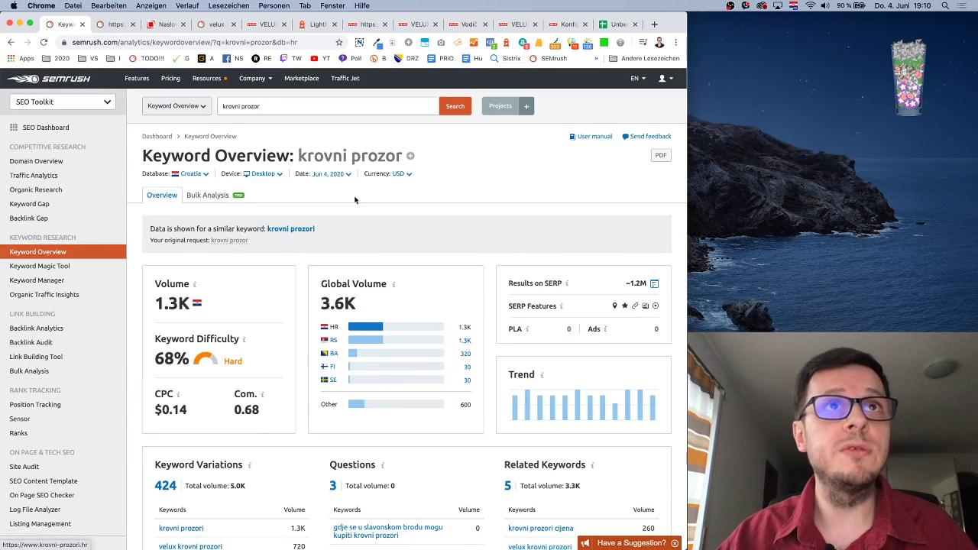
{"action": "scroll", "coordinate": [360, 301], "scroll_direction": "down", "scroll_amount": 15}
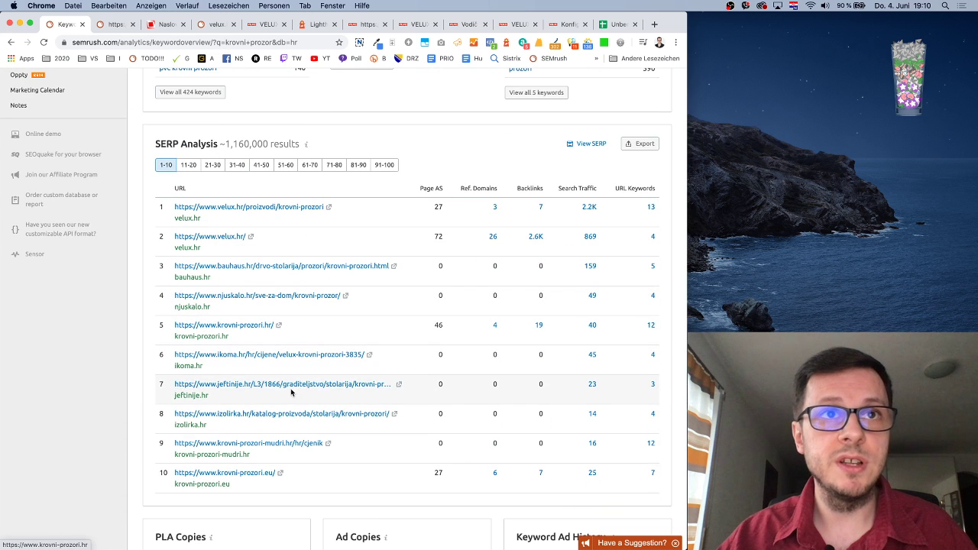
Open the eighth-ranked SERP result from izolirka.hr in a new tab and look over its roof window product listing
{"action": "left_click", "coordinate": [394, 413]}
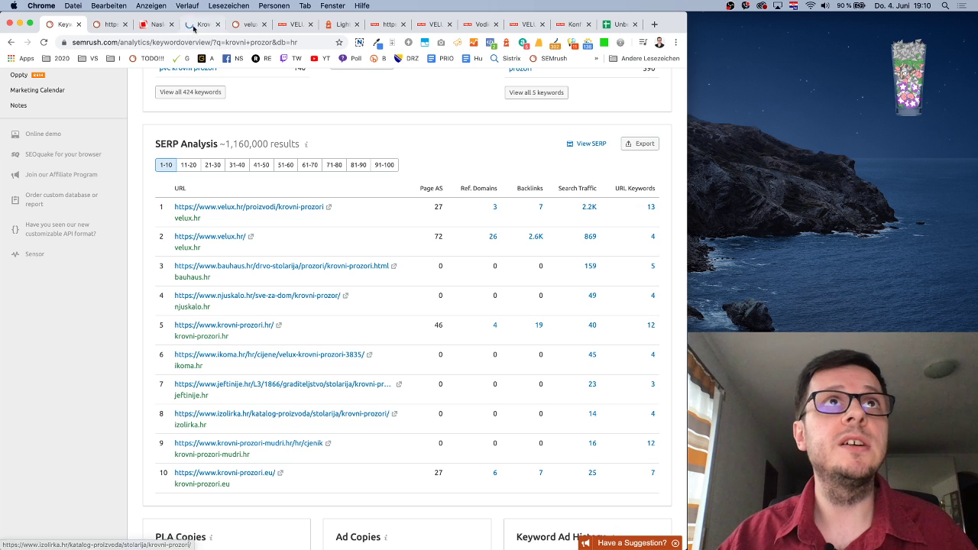
{"action": "key", "text": "super+4"}
{"action": "scroll", "coordinate": [341, 271], "scroll_direction": "down", "scroll_amount": 4}
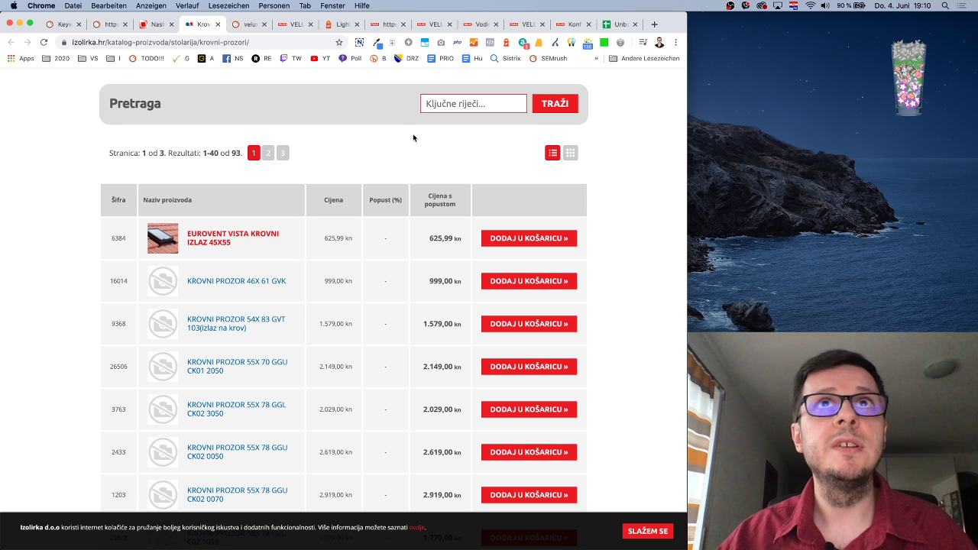
Look over the VELUX roof windows page, the guide download form and the web shop's list of window types
{"action": "left_click", "coordinate": [427, 26]}
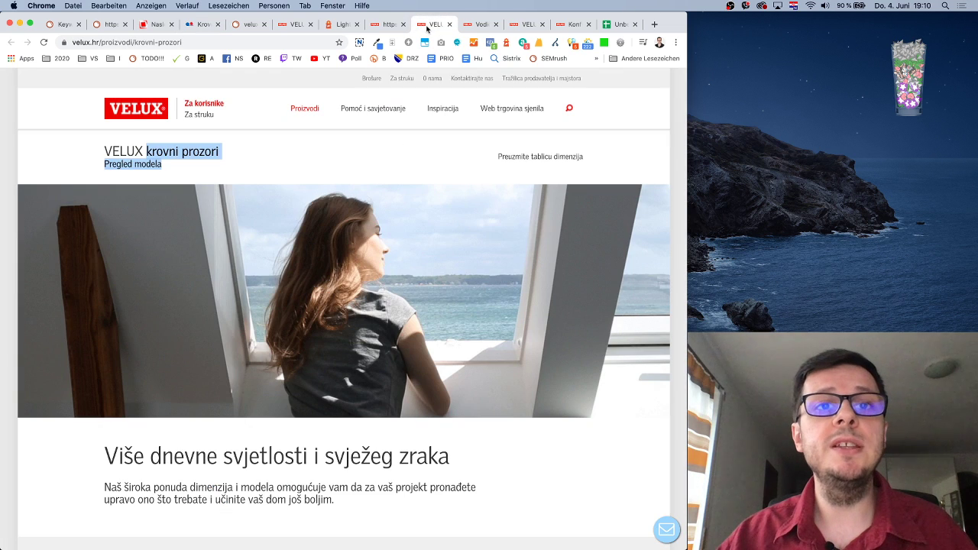
{"action": "left_click", "coordinate": [469, 25]}
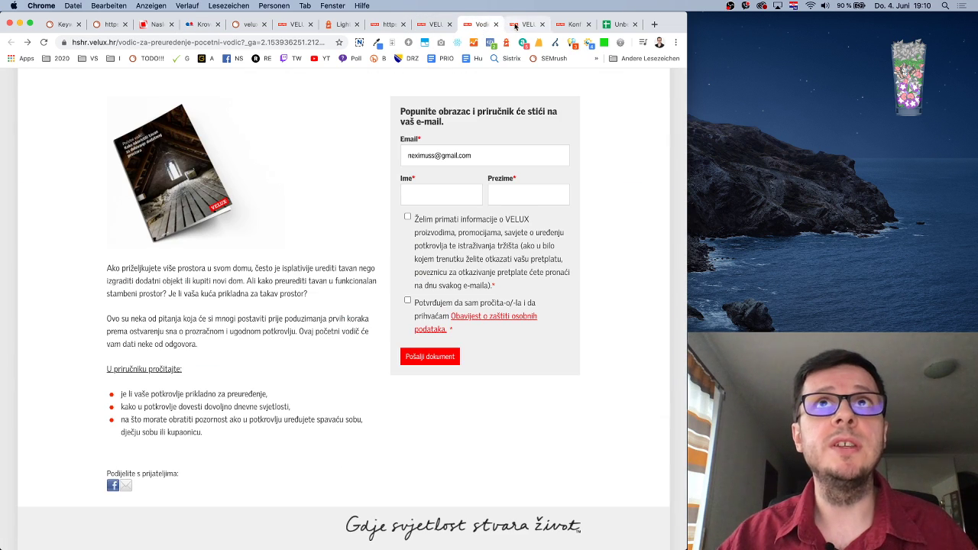
{"action": "left_click", "coordinate": [515, 27]}
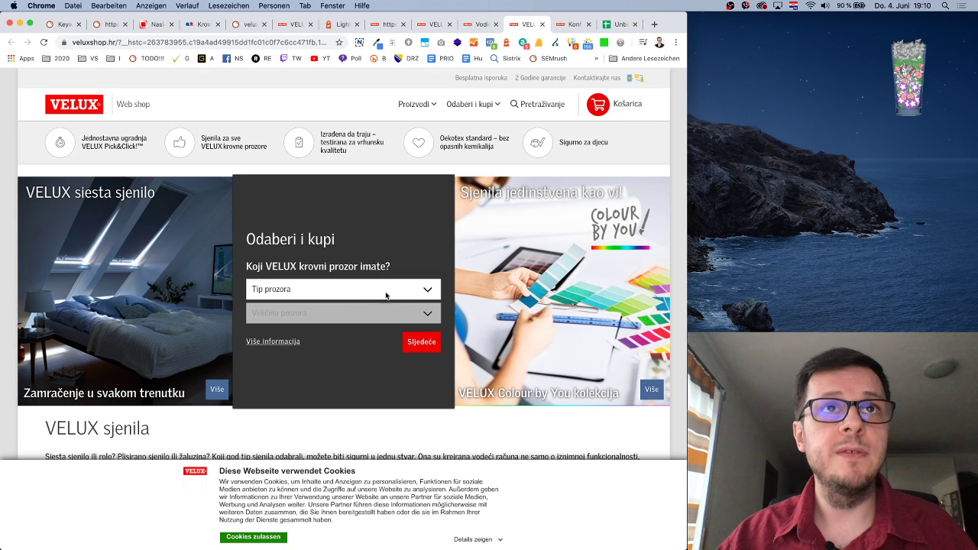
{"action": "left_click", "coordinate": [361, 291]}
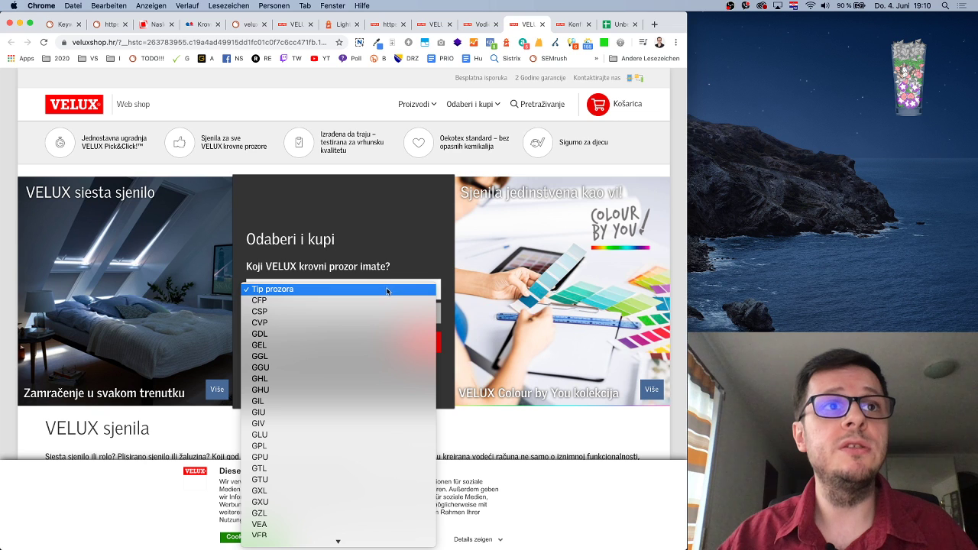
{"action": "left_click", "coordinate": [387, 290]}
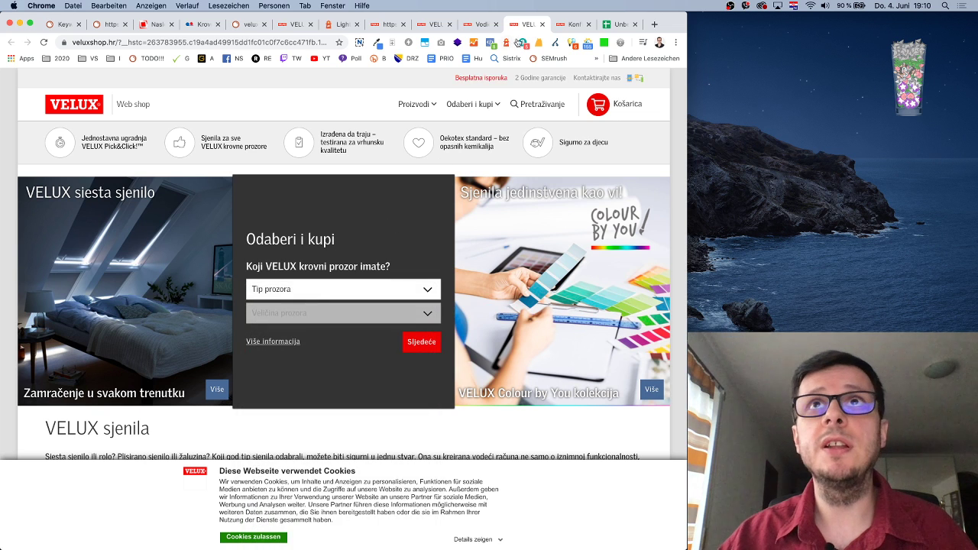
Switch to the VELUX roof window configurator and choose the 78 x 118 size (MK06) in Korak 1
{"action": "key", "text": "ctrl+Tab"}
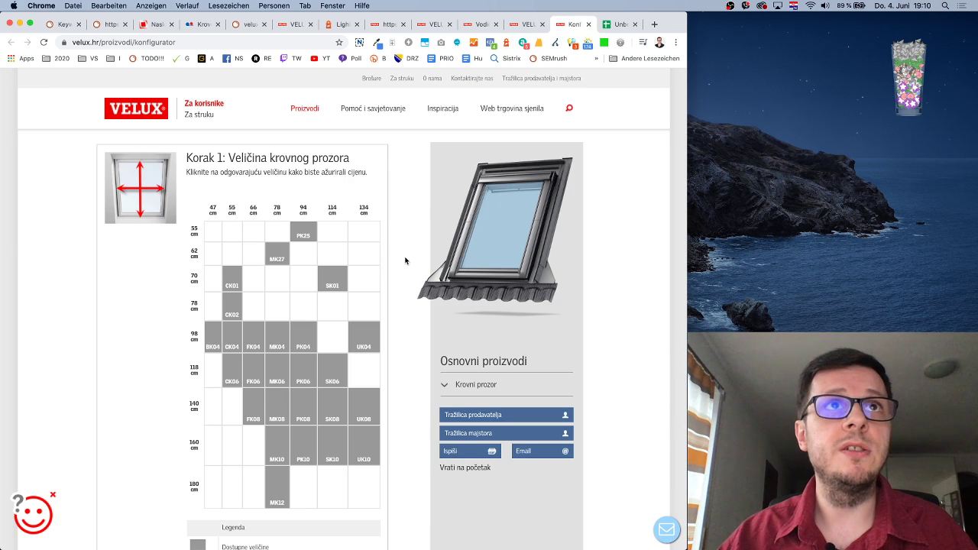
{"action": "scroll", "coordinate": [405, 260], "scroll_direction": "down", "scroll_amount": 1}
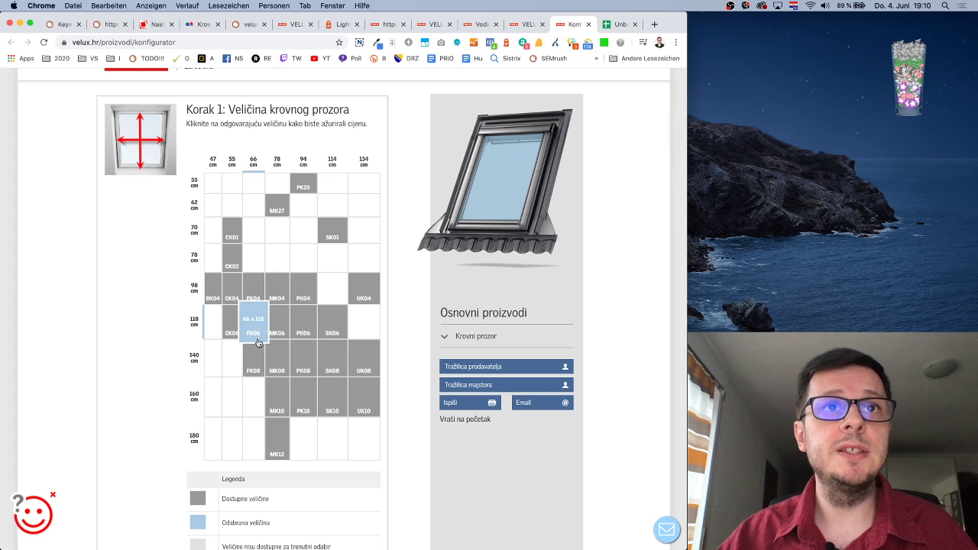
{"action": "left_click", "coordinate": [277, 322]}
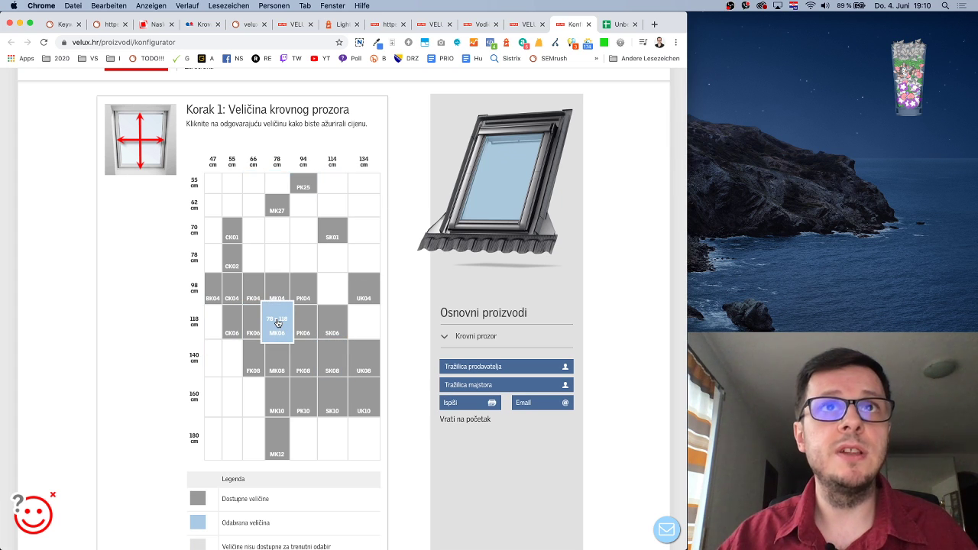
{"action": "scroll", "coordinate": [387, 330], "scroll_direction": "down", "scroll_amount": 4}
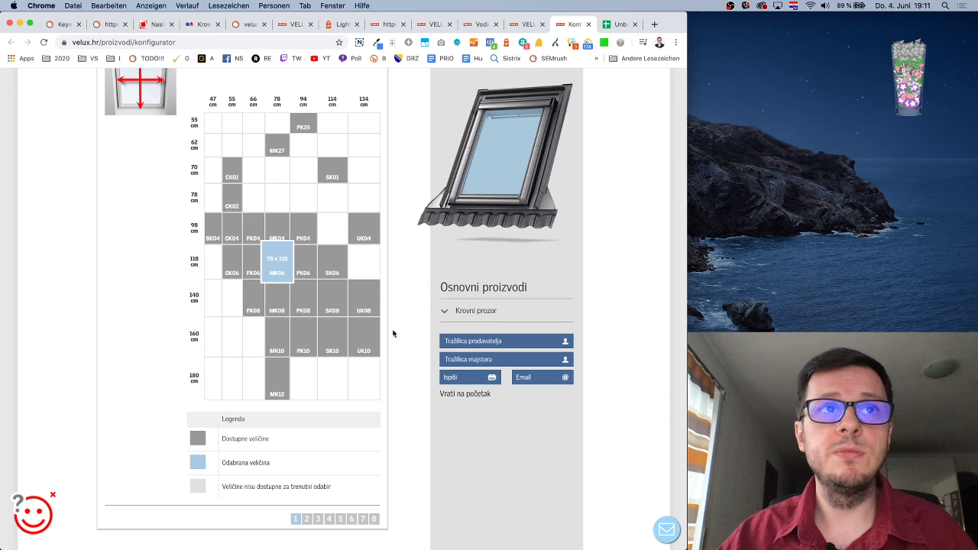
Set the finish and insulation in Korak 2 of the configurator to Drveni lakirani
{"action": "scroll", "coordinate": [393, 333], "scroll_direction": "up", "scroll_amount": 3}
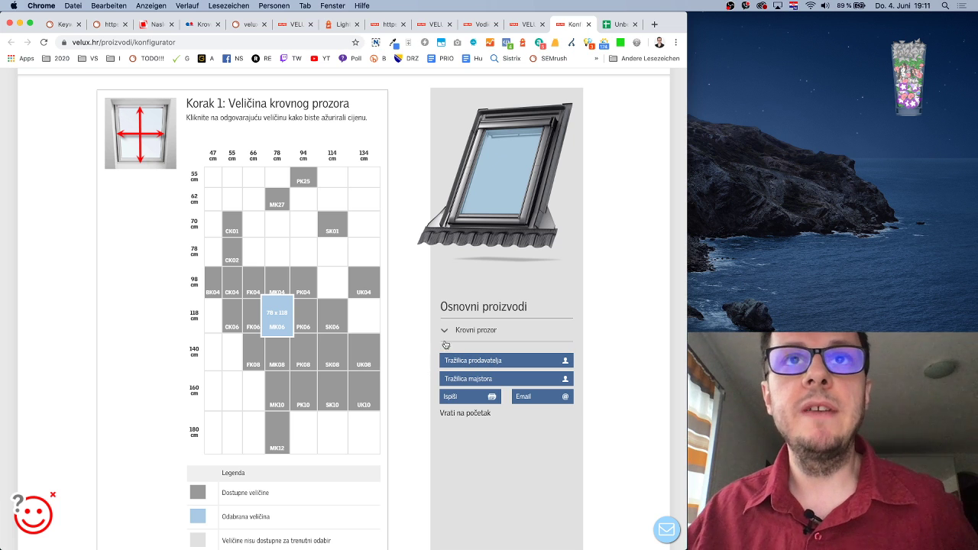
{"action": "scroll", "coordinate": [429, 337], "scroll_direction": "down", "scroll_amount": 6}
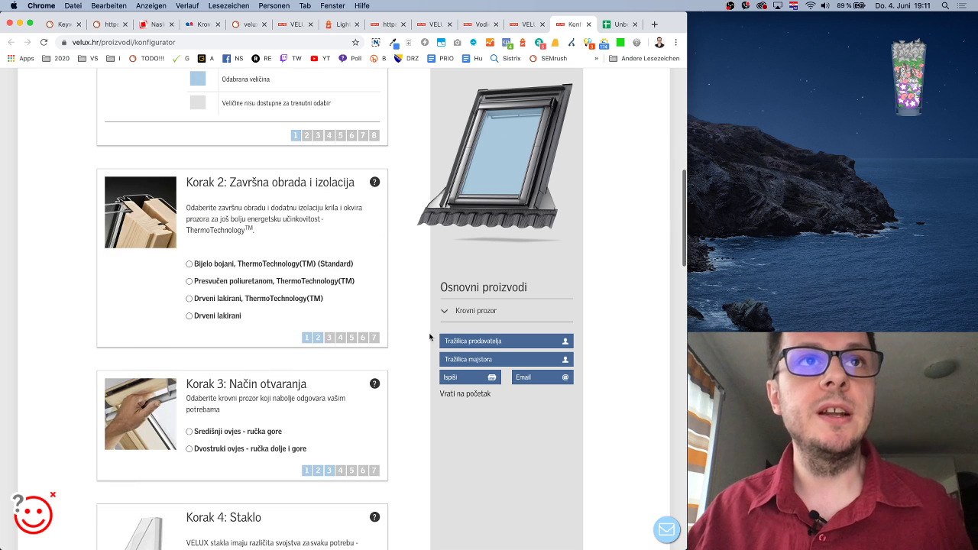
{"action": "scroll", "coordinate": [429, 337], "scroll_direction": "up", "scroll_amount": 6}
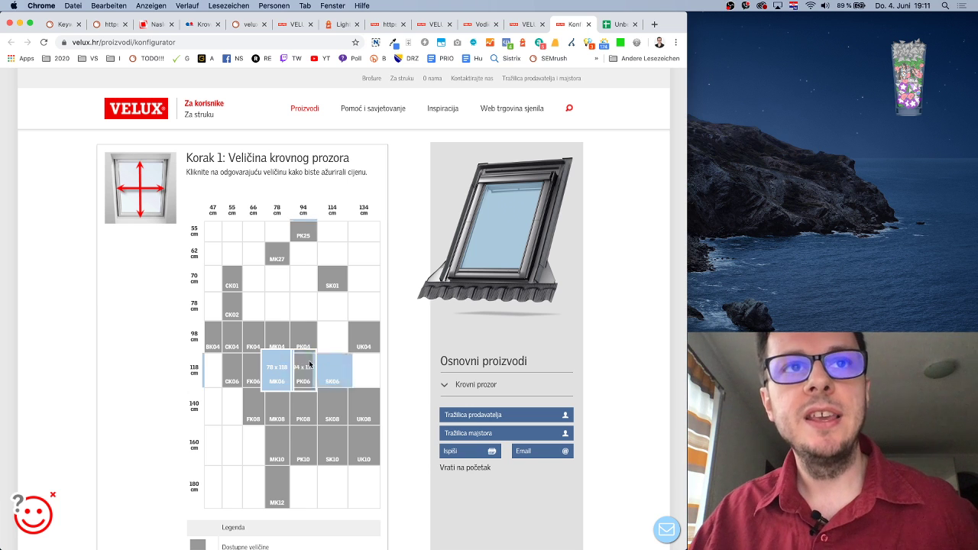
{"action": "scroll", "coordinate": [279, 369], "scroll_direction": "down", "scroll_amount": 10}
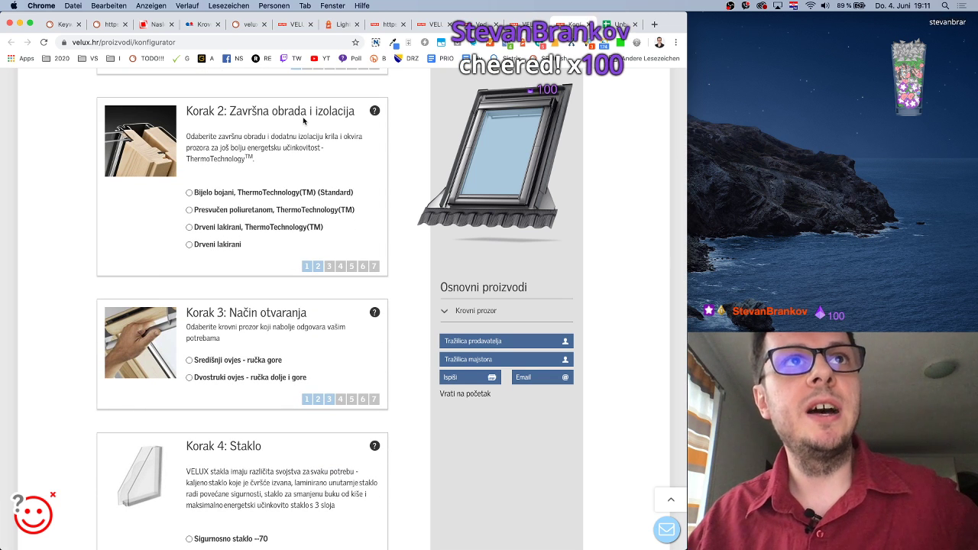
{"action": "scroll", "coordinate": [251, 217], "scroll_direction": "up", "scroll_amount": 1}
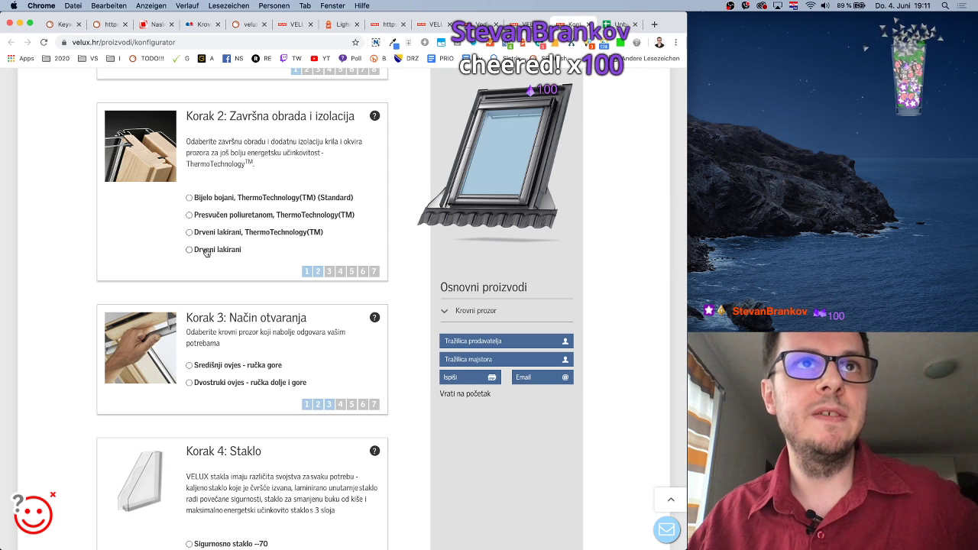
{"action": "scroll", "coordinate": [194, 252], "scroll_direction": "down", "scroll_amount": 1}
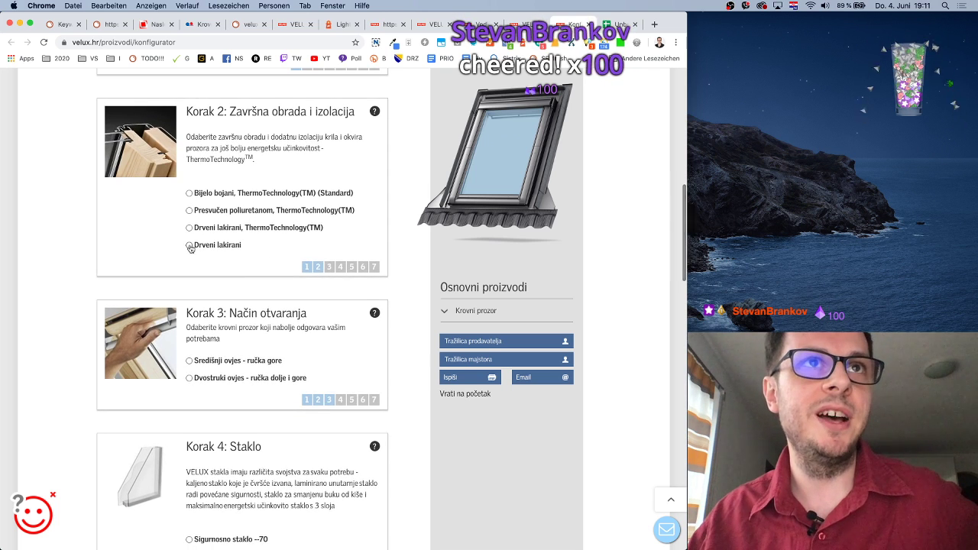
{"action": "left_click", "coordinate": [191, 248]}
Examine which opening, glass and roofing material options the configurator offers for the Drveni lakirani finish
{"action": "scroll", "coordinate": [334, 295], "scroll_direction": "down", "scroll_amount": 3}
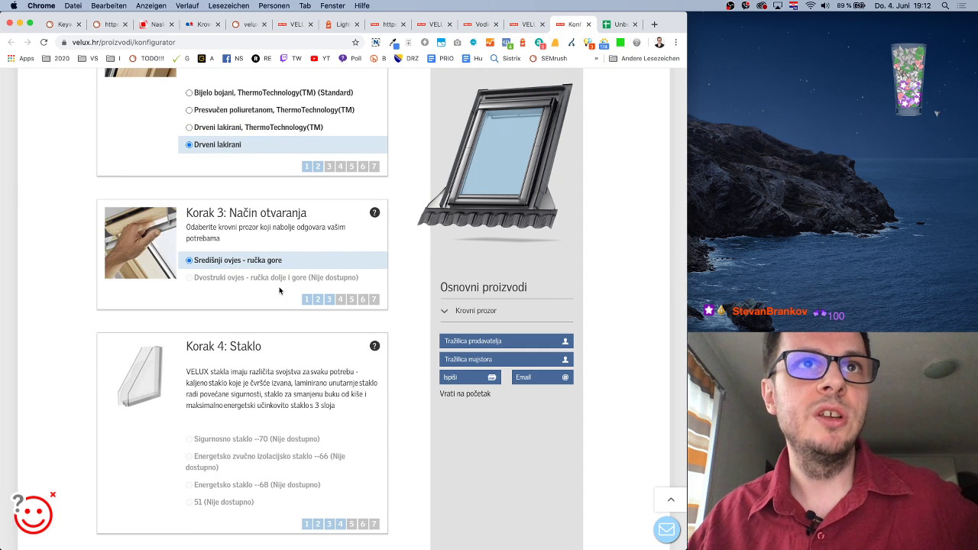
{"action": "scroll", "coordinate": [237, 227], "scroll_direction": "up", "scroll_amount": 1}
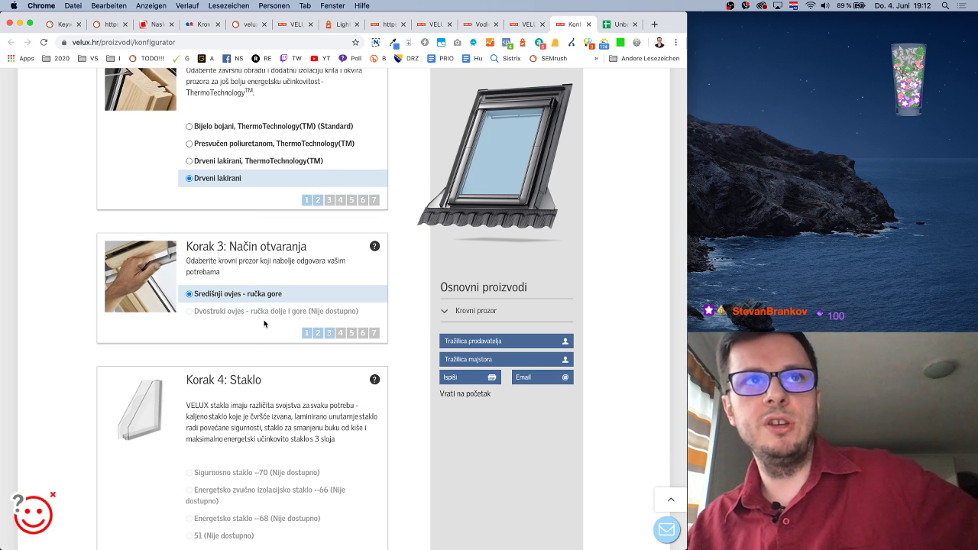
{"action": "mouse_move", "coordinate": [266, 323]}
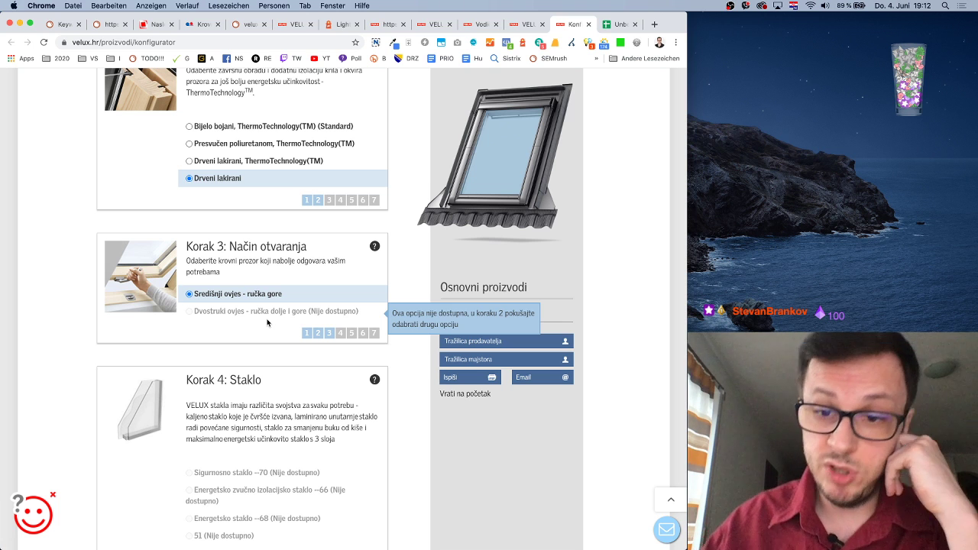
{"action": "scroll", "coordinate": [268, 321], "scroll_direction": "down", "scroll_amount": 3}
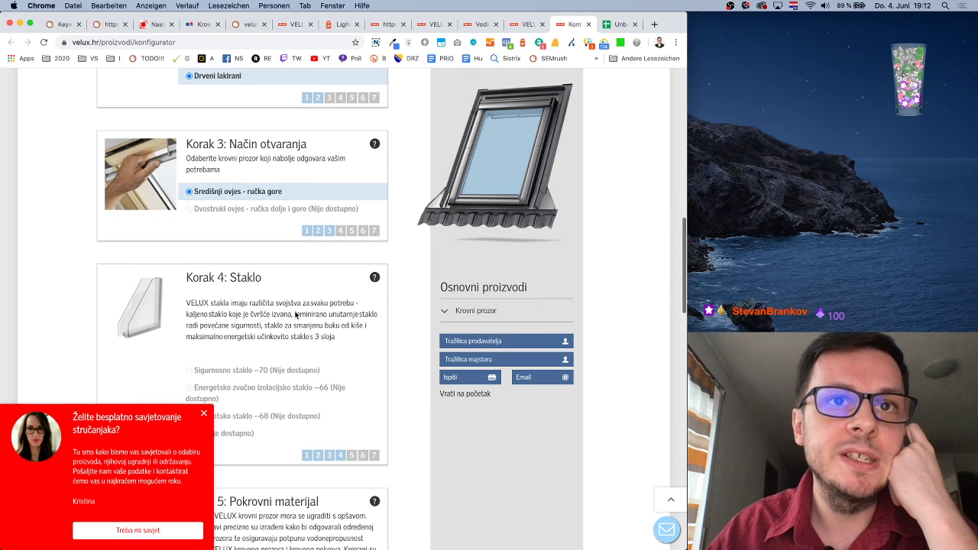
{"action": "scroll", "coordinate": [264, 360], "scroll_direction": "down", "scroll_amount": 1}
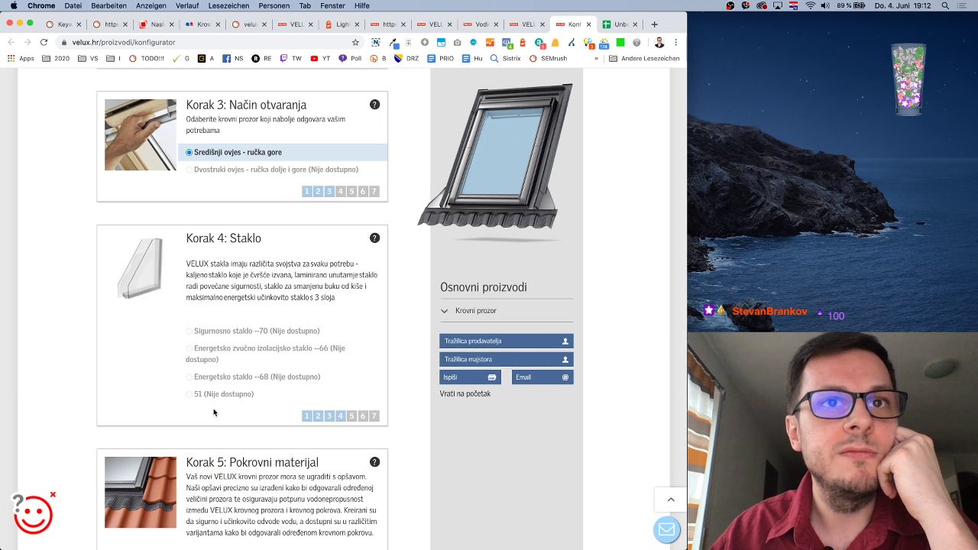
{"action": "scroll", "coordinate": [341, 395], "scroll_direction": "down", "scroll_amount": 5}
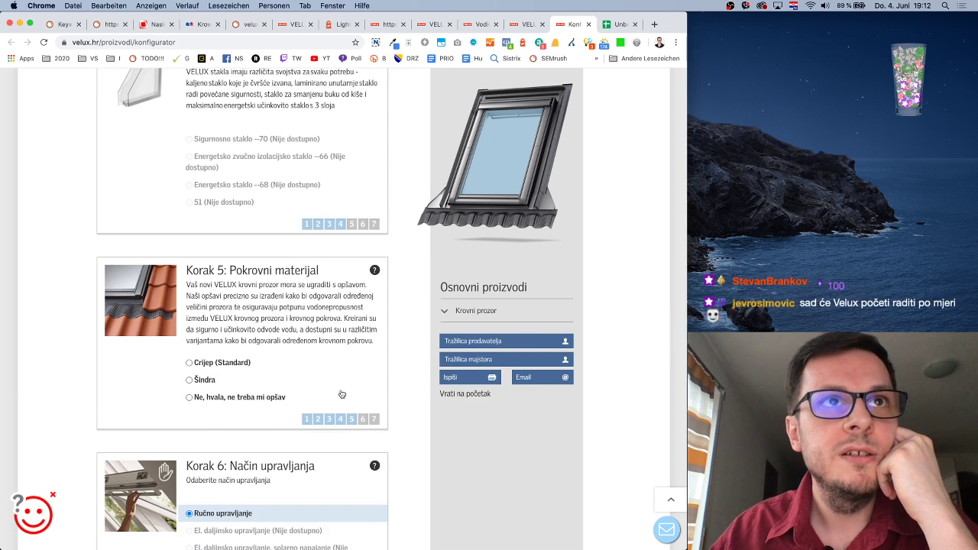
{"action": "scroll", "coordinate": [342, 394], "scroll_direction": "up", "scroll_amount": 10}
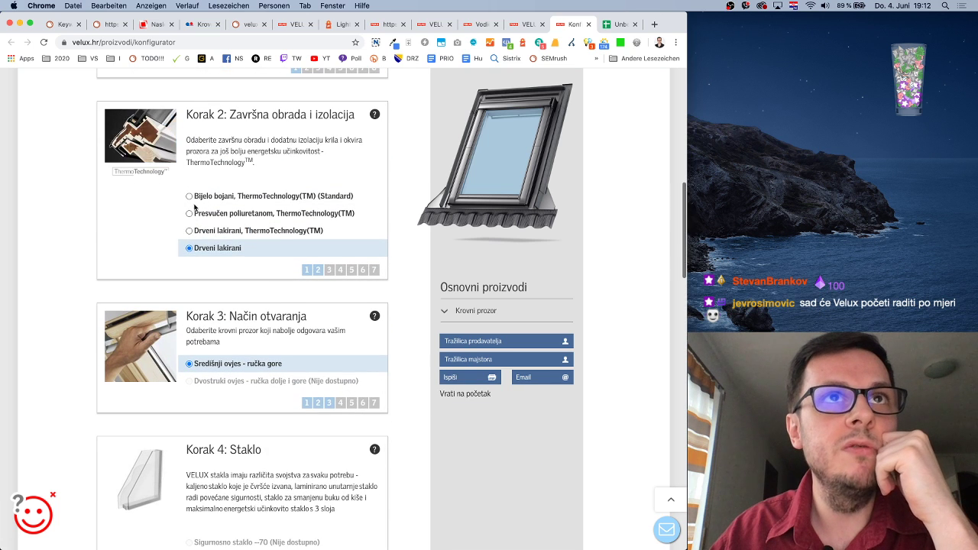
Change the Korak 2 finish to Bijelo bojani, ThermoTechnology(TM) (Standard) and choose Sigurnosno staklo --70 as the Korak 4 glass
{"action": "left_click", "coordinate": [190, 197]}
{"action": "scroll", "coordinate": [190, 197], "scroll_direction": "down", "scroll_amount": 4}
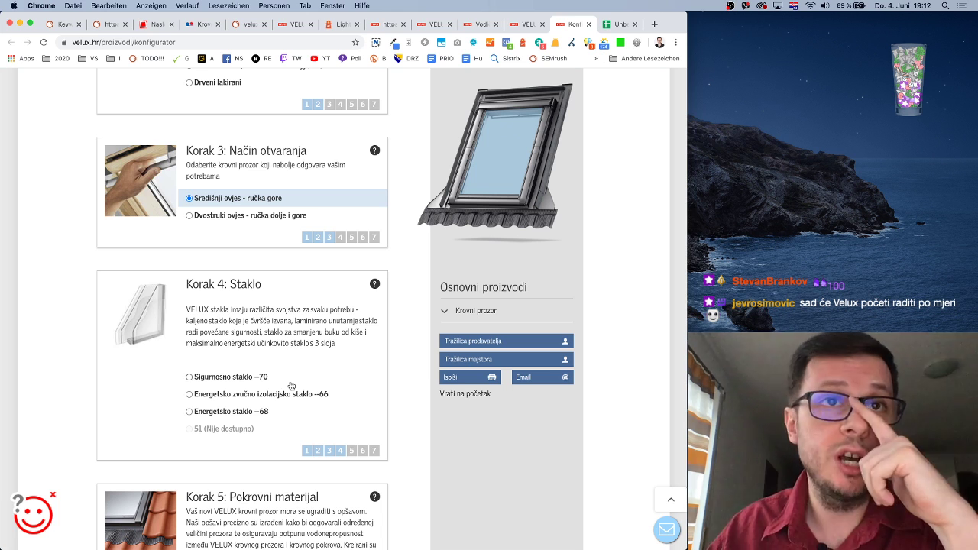
{"action": "scroll", "coordinate": [235, 379], "scroll_direction": "up", "scroll_amount": 3}
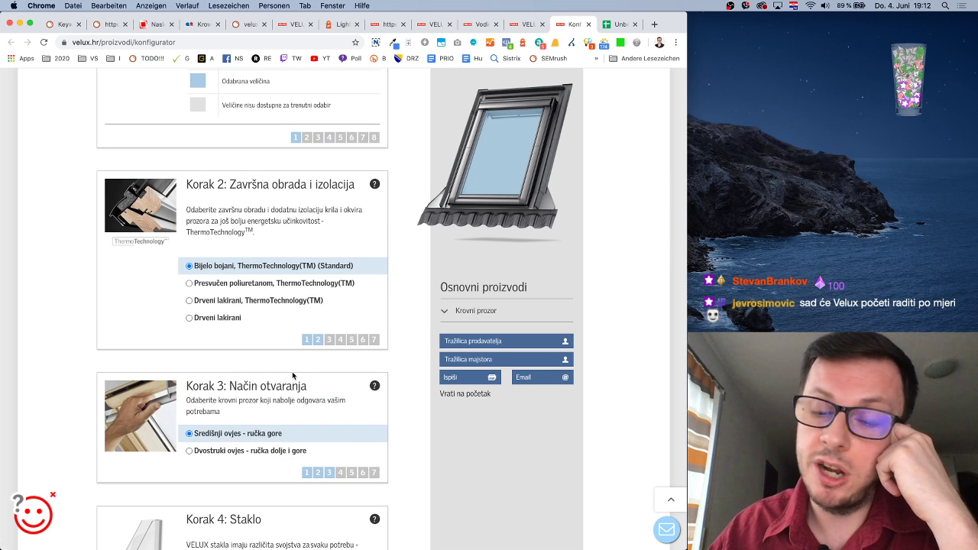
{"action": "scroll", "coordinate": [291, 374], "scroll_direction": "down", "scroll_amount": 2}
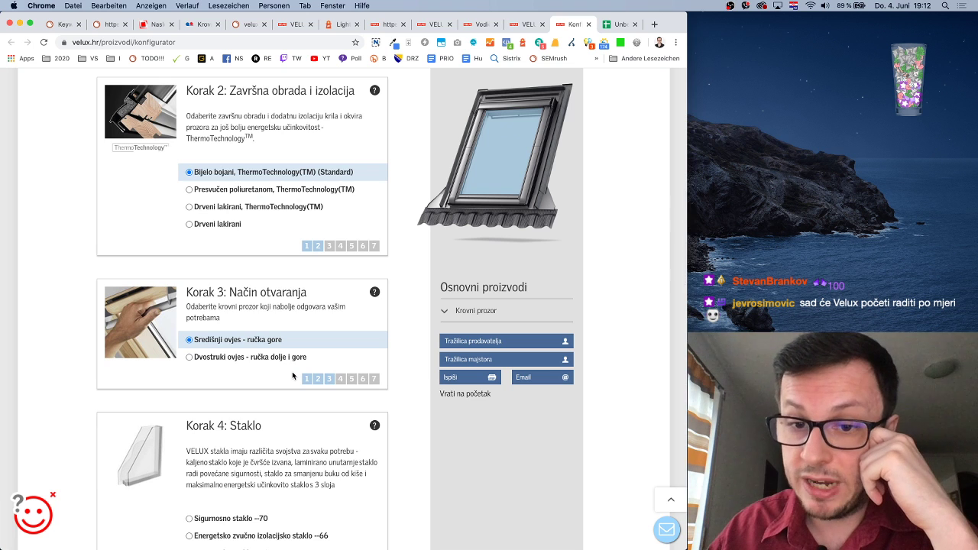
{"action": "scroll", "coordinate": [292, 374], "scroll_direction": "down", "scroll_amount": 1}
{"action": "scroll", "coordinate": [291, 375], "scroll_direction": "down", "scroll_amount": 1}
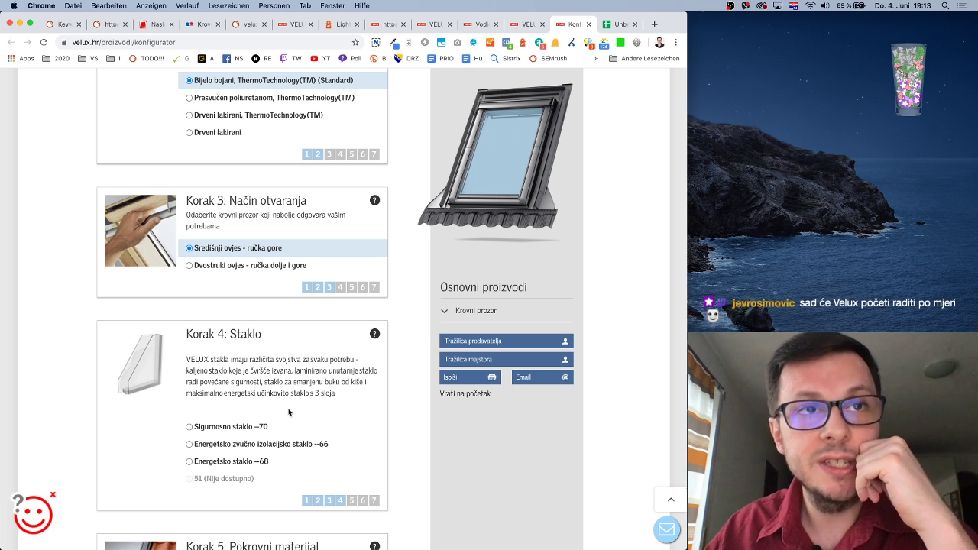
{"action": "scroll", "coordinate": [291, 412], "scroll_direction": "down", "scroll_amount": 2}
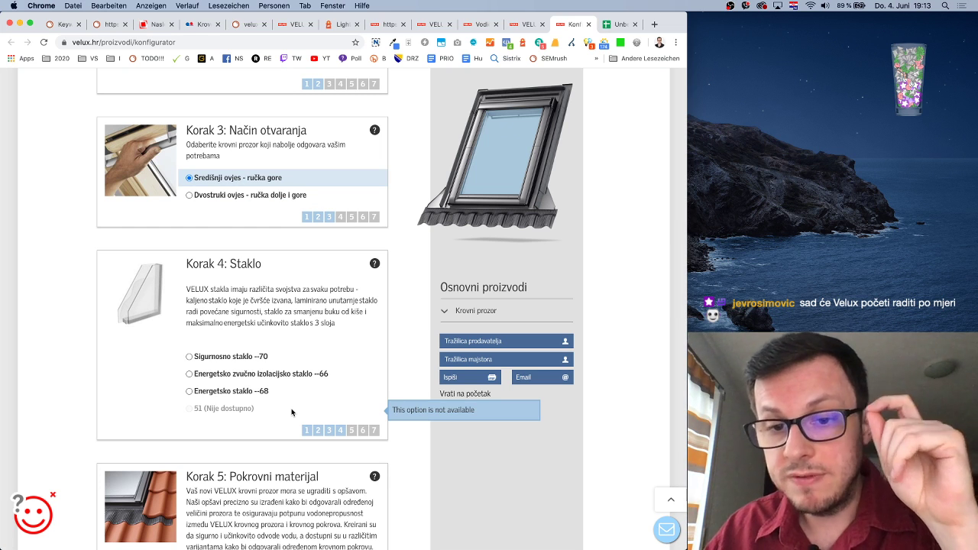
{"action": "left_click", "coordinate": [217, 357]}
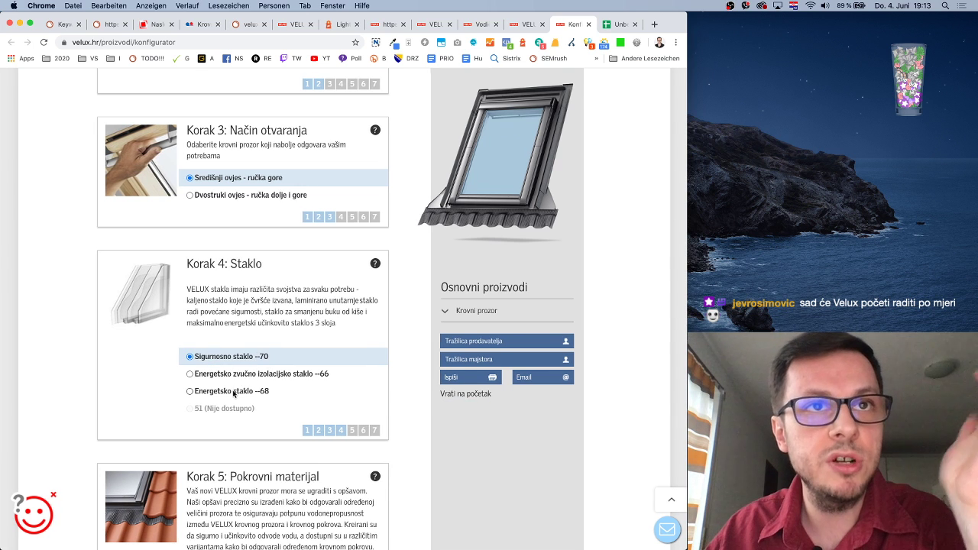
Set the finish and insulation in Korak 2 to Drveni lakirani, ThermoTechnology(TM)
{"action": "scroll", "coordinate": [245, 384], "scroll_direction": "up", "scroll_amount": 3}
{"action": "scroll", "coordinate": [201, 174], "scroll_direction": "down", "scroll_amount": 1}
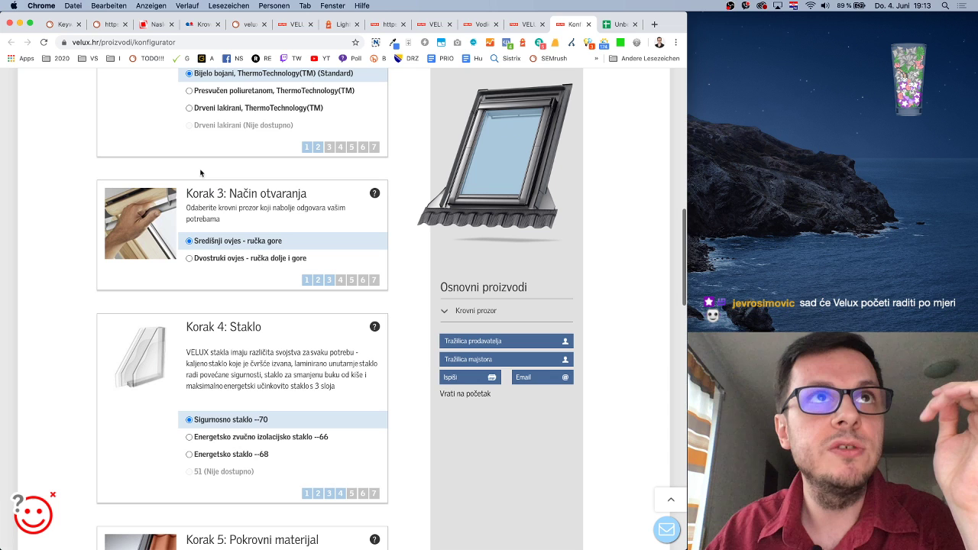
{"action": "left_click", "coordinate": [189, 108]}
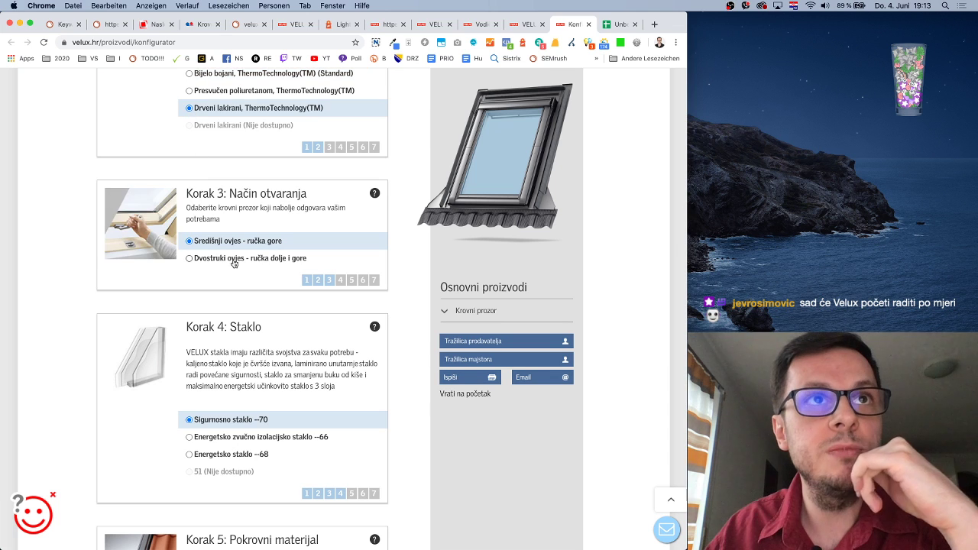
Set the glass in Korak 4 of the configurator to Energetsko staklo --68
{"action": "scroll", "coordinate": [282, 296], "scroll_direction": "down", "scroll_amount": 2}
{"action": "scroll", "coordinate": [275, 329], "scroll_direction": "up", "scroll_amount": 4}
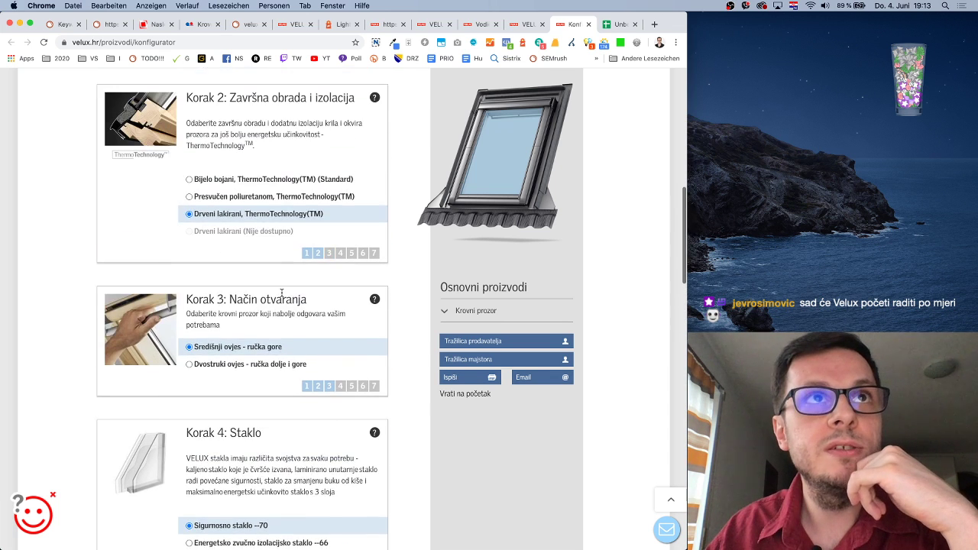
{"action": "scroll", "coordinate": [279, 382], "scroll_direction": "down", "scroll_amount": 1}
{"action": "scroll", "coordinate": [260, 405], "scroll_direction": "down", "scroll_amount": 2}
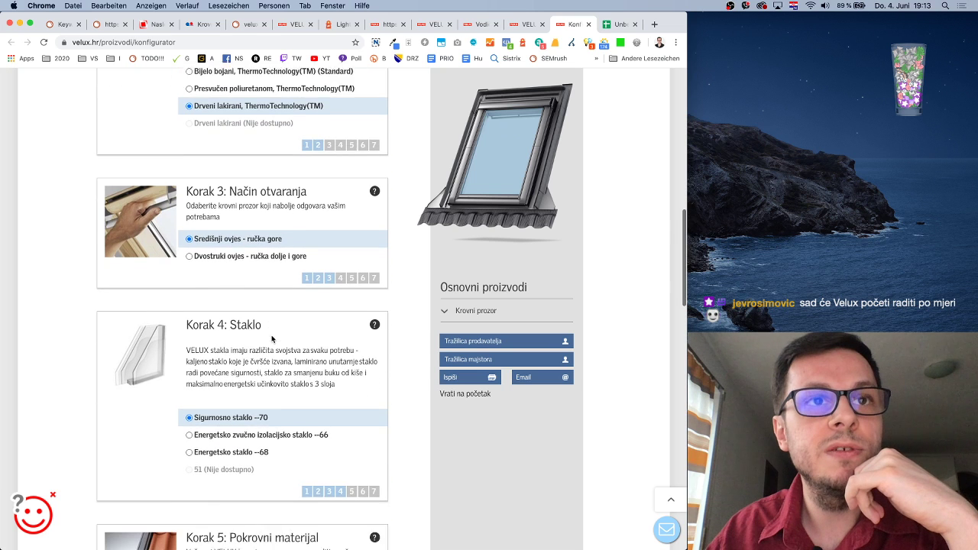
{"action": "left_click", "coordinate": [215, 433]}
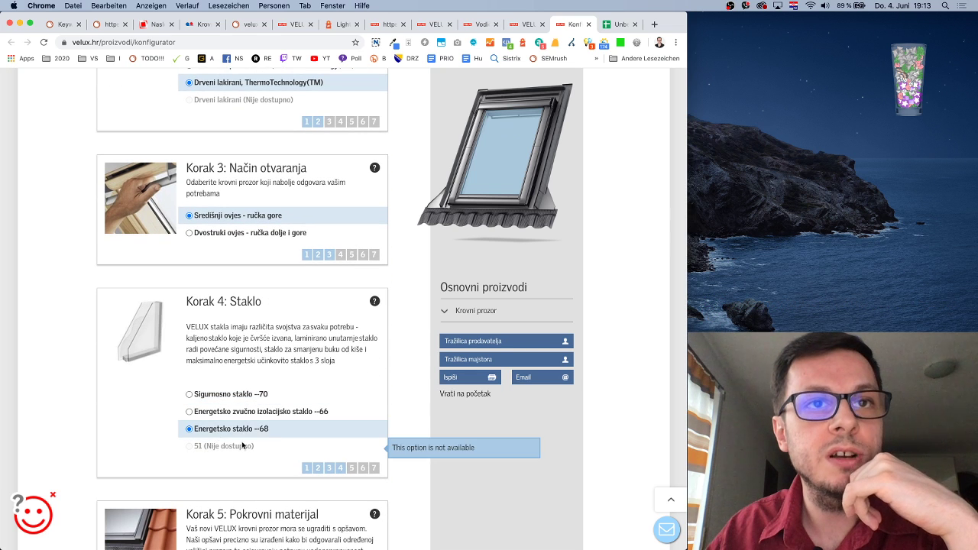
Choose "Ne, hvala, ne treba mi opšav" as the roofing material option in Korak 5
{"action": "scroll", "coordinate": [243, 444], "scroll_direction": "down", "scroll_amount": 4}
{"action": "scroll", "coordinate": [243, 443], "scroll_direction": "up", "scroll_amount": 5}
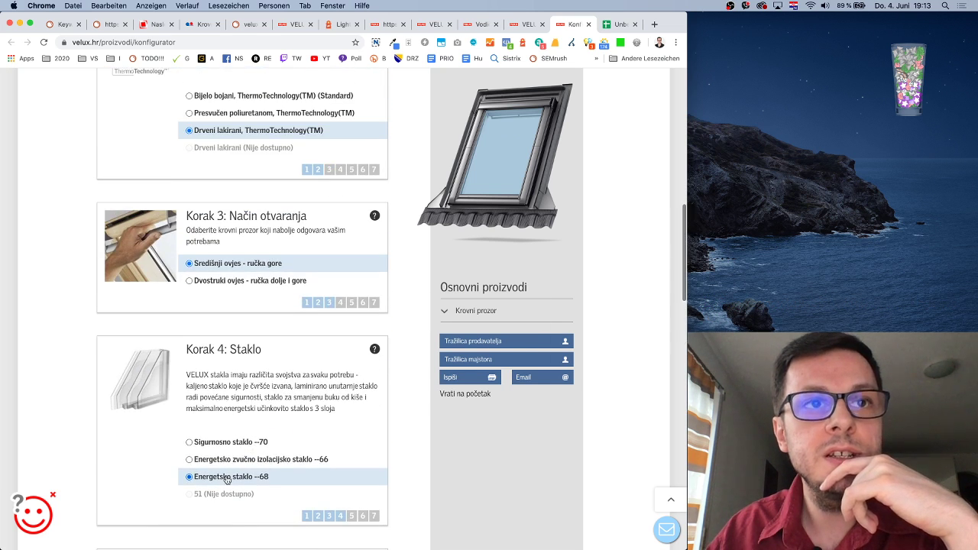
{"action": "scroll", "coordinate": [258, 476], "scroll_direction": "down", "scroll_amount": 5}
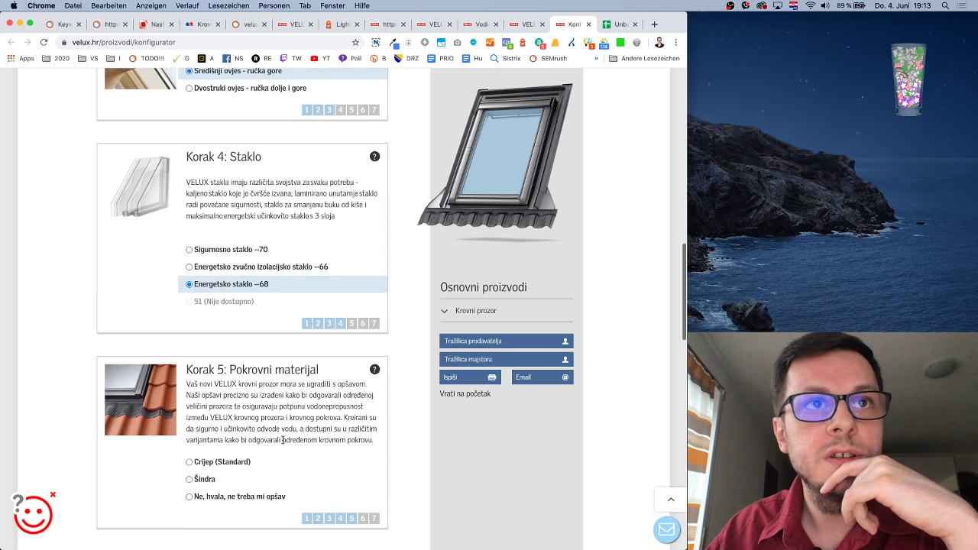
{"action": "scroll", "coordinate": [283, 440], "scroll_direction": "down", "scroll_amount": 5}
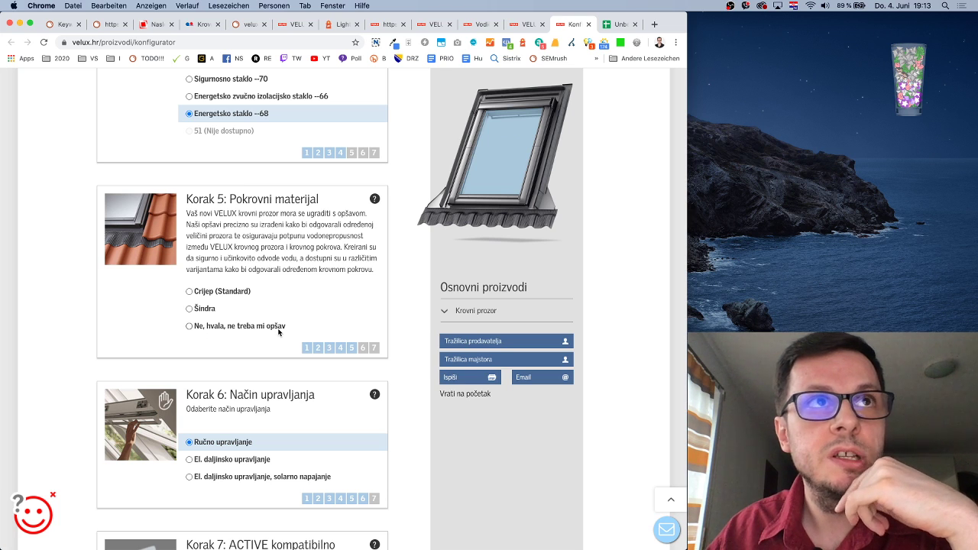
{"action": "mouse_move", "coordinate": [137, 258]}
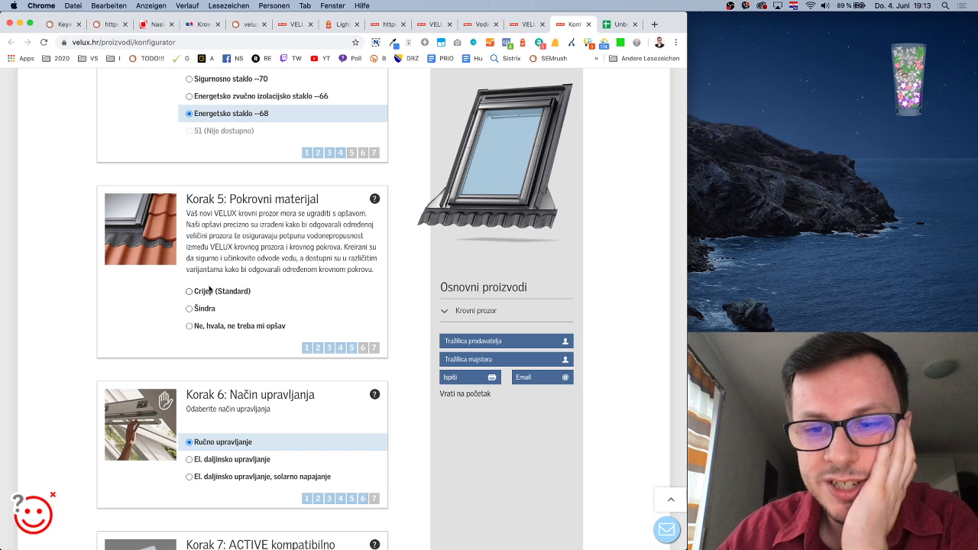
{"action": "left_click", "coordinate": [195, 327]}
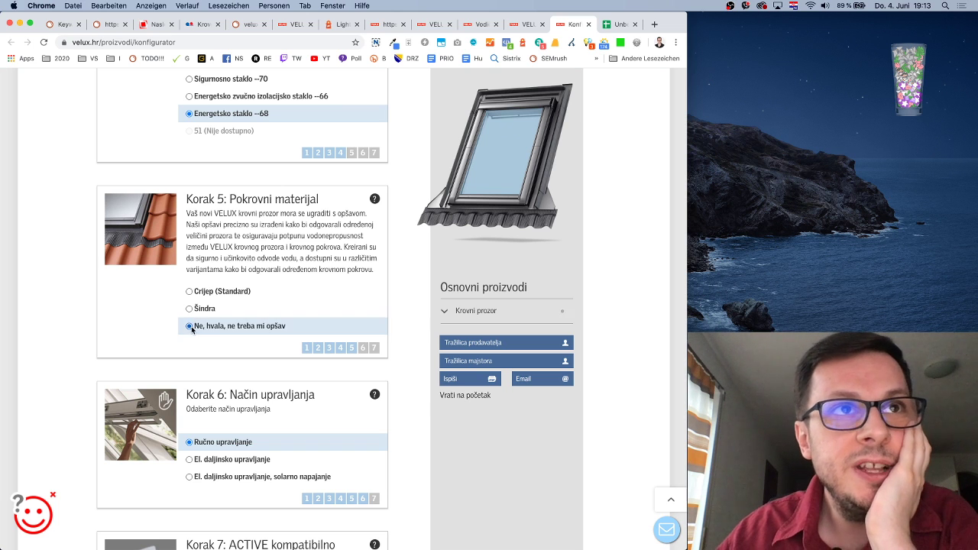
Decline the smart control package in Korak 7 by choosing "Ne hvala, ne treba mi VELUX ACTIVE osnovni paket"
{"action": "scroll", "coordinate": [253, 348], "scroll_direction": "down", "scroll_amount": 2}
{"action": "scroll", "coordinate": [276, 345], "scroll_direction": "down", "scroll_amount": 2}
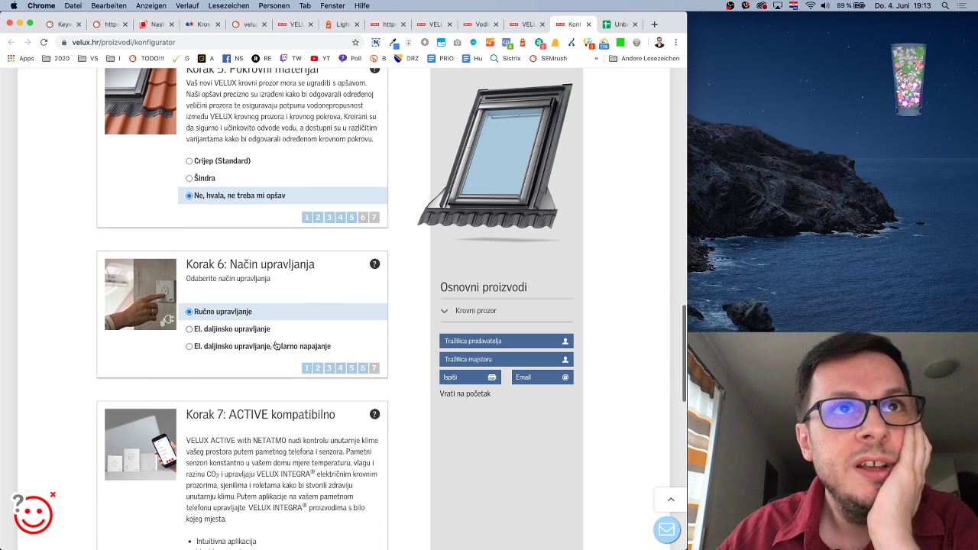
{"action": "scroll", "coordinate": [271, 341], "scroll_direction": "down", "scroll_amount": 4}
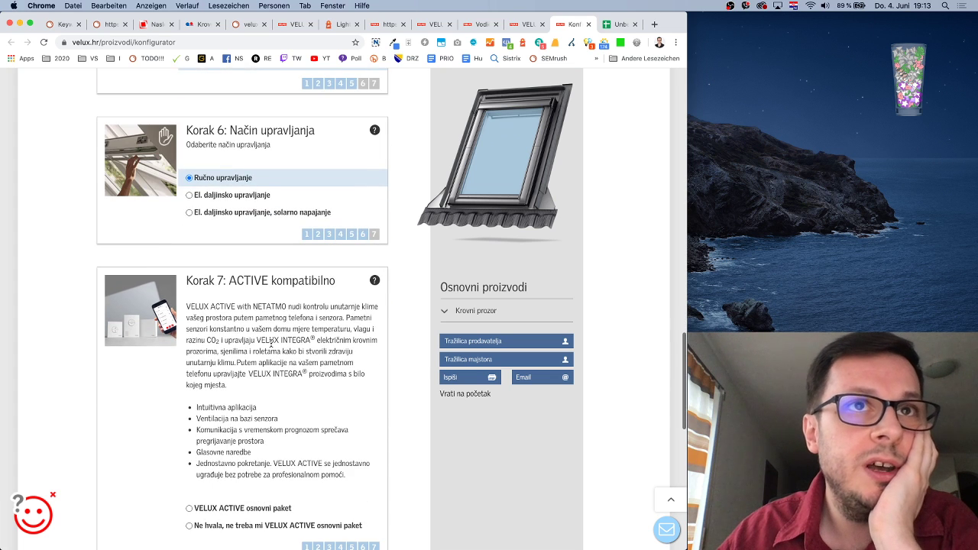
{"action": "scroll", "coordinate": [269, 339], "scroll_direction": "down", "scroll_amount": 2}
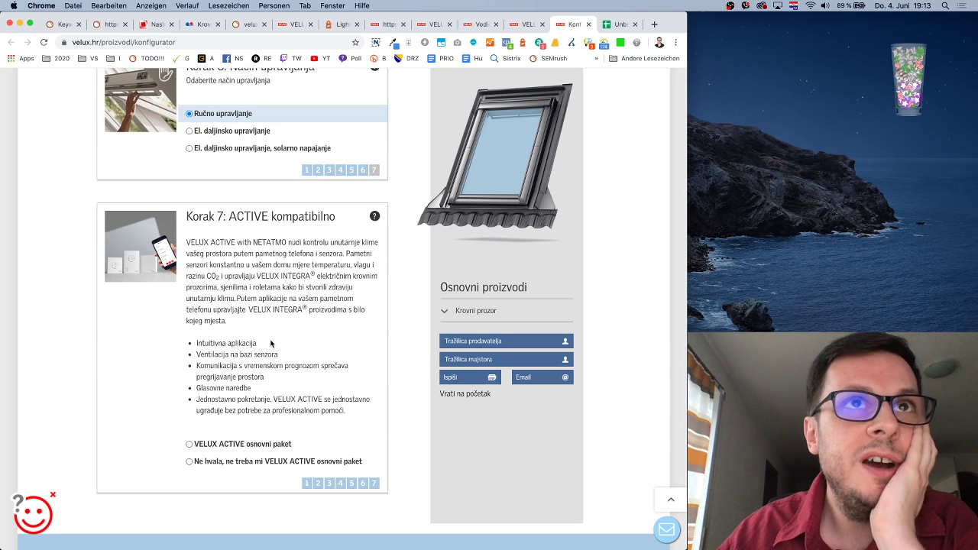
{"action": "left_click", "coordinate": [190, 460]}
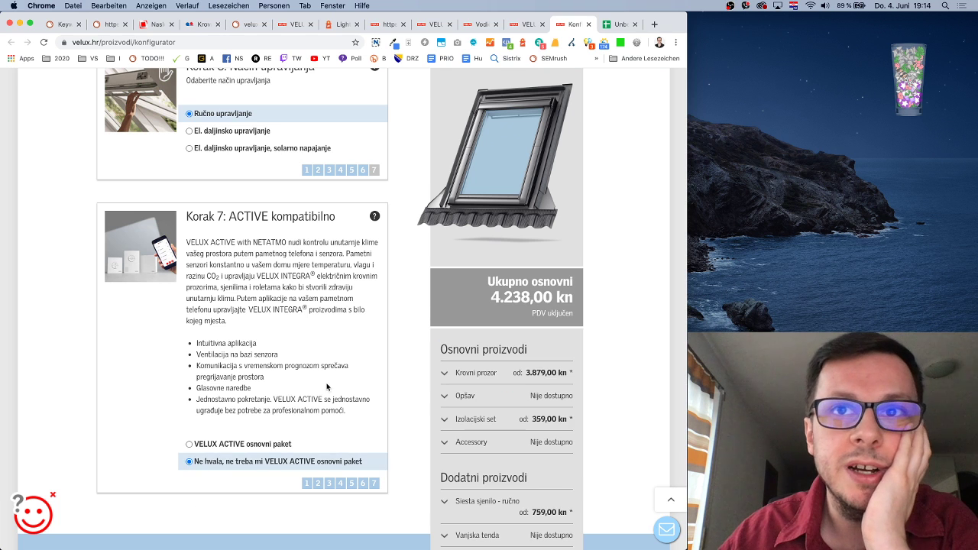
Review the itemised product prices alongside the options and window size chosen in the configurator
{"action": "scroll", "coordinate": [327, 387], "scroll_direction": "down", "scroll_amount": 2}
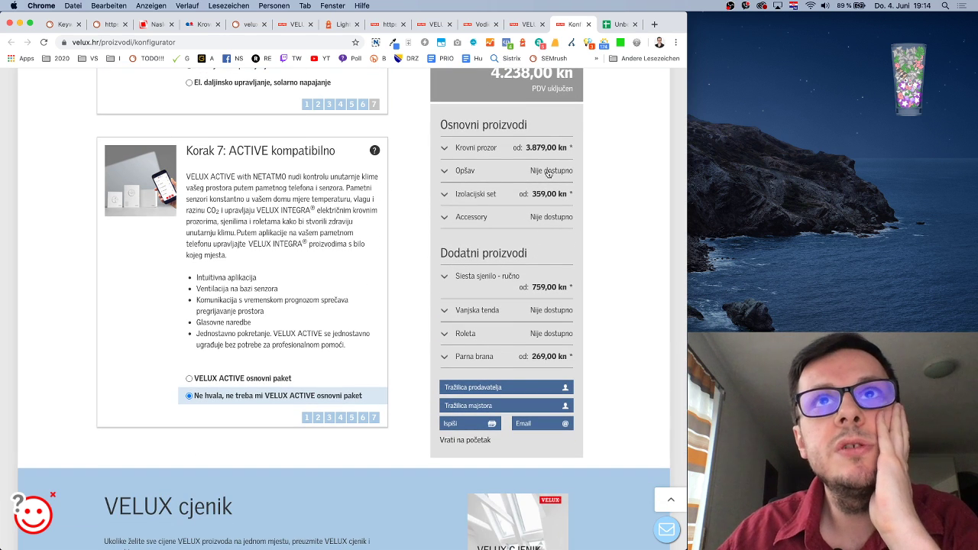
{"action": "scroll", "coordinate": [543, 162], "scroll_direction": "up", "scroll_amount": 1}
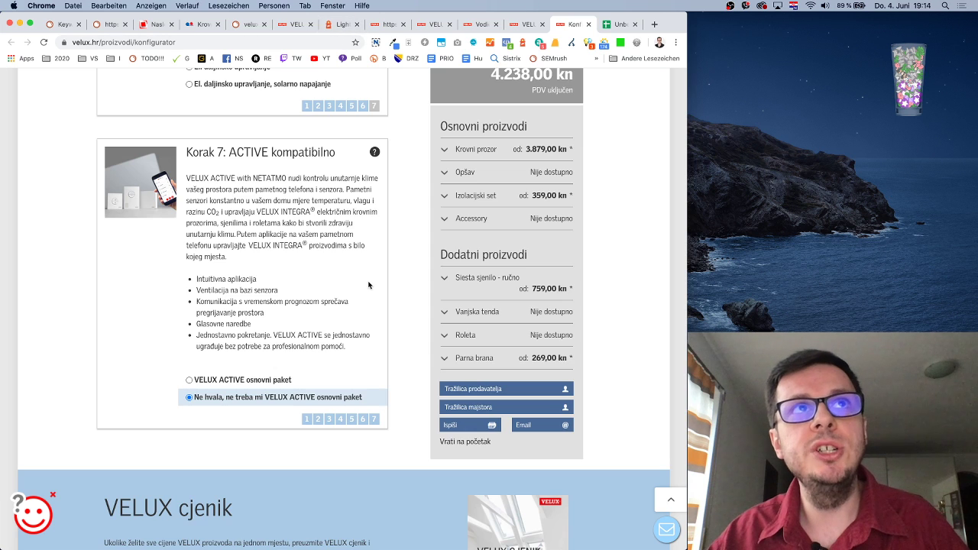
{"action": "scroll", "coordinate": [368, 285], "scroll_direction": "up", "scroll_amount": 15}
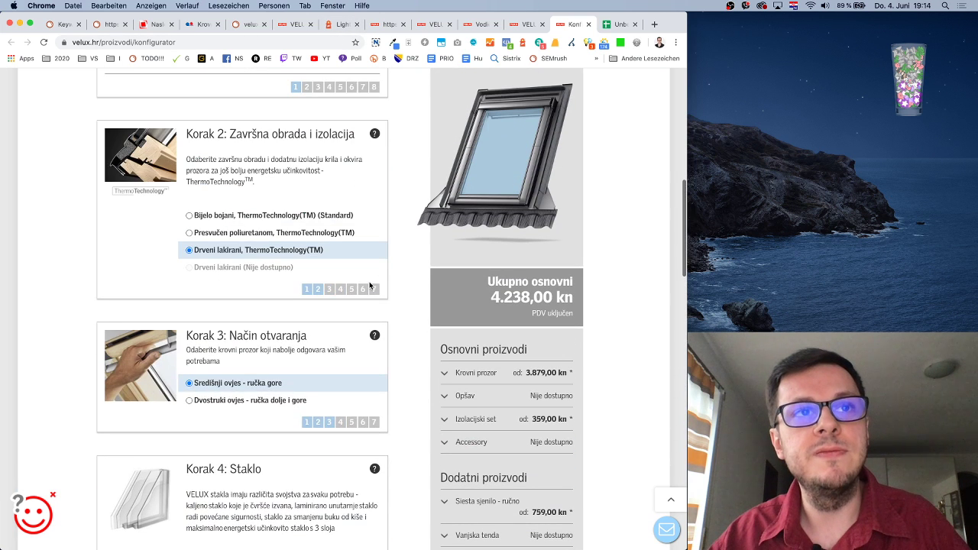
{"action": "scroll", "coordinate": [369, 285], "scroll_direction": "up", "scroll_amount": 1}
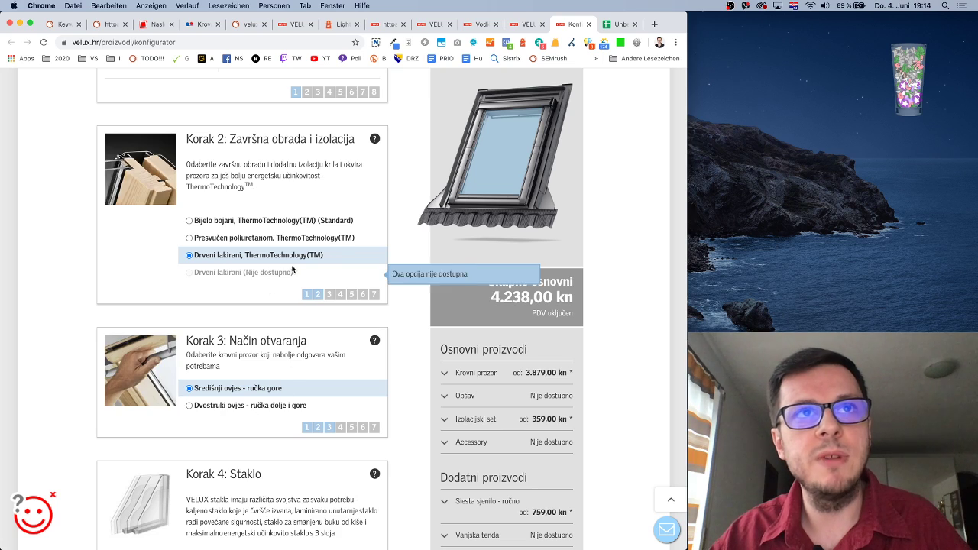
{"action": "scroll", "coordinate": [298, 271], "scroll_direction": "up", "scroll_amount": 8}
{"action": "scroll", "coordinate": [297, 270], "scroll_direction": "up", "scroll_amount": 6}
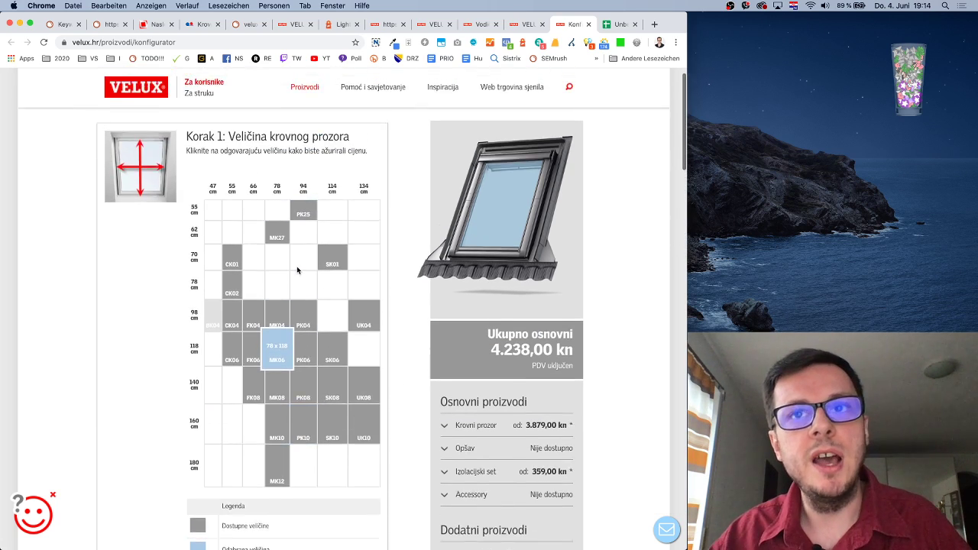
{"action": "scroll", "coordinate": [373, 357], "scroll_direction": "down", "scroll_amount": 20}
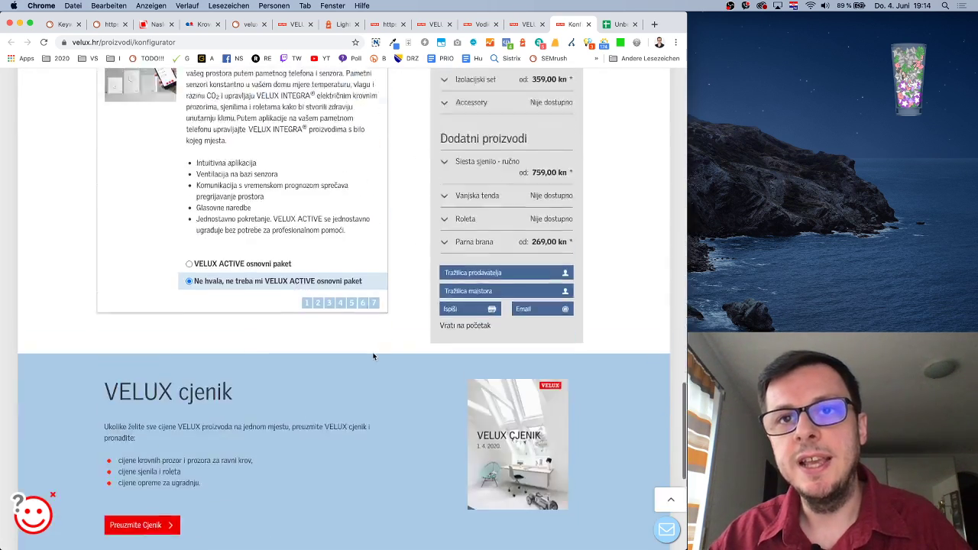
Examine the "Ukupno osnovni" total and how the basic and additional products are priced in the configurator summary
{"action": "scroll", "coordinate": [374, 357], "scroll_direction": "up", "scroll_amount": 10}
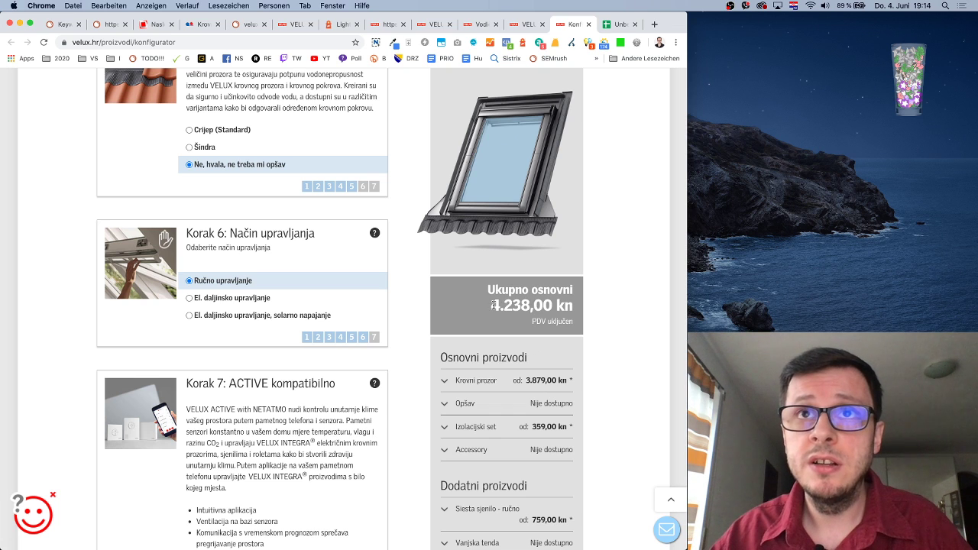
{"action": "left_click_drag", "start_coordinate": [491, 289], "coordinate": [564, 286]}
{"action": "left_click", "coordinate": [520, 300]}
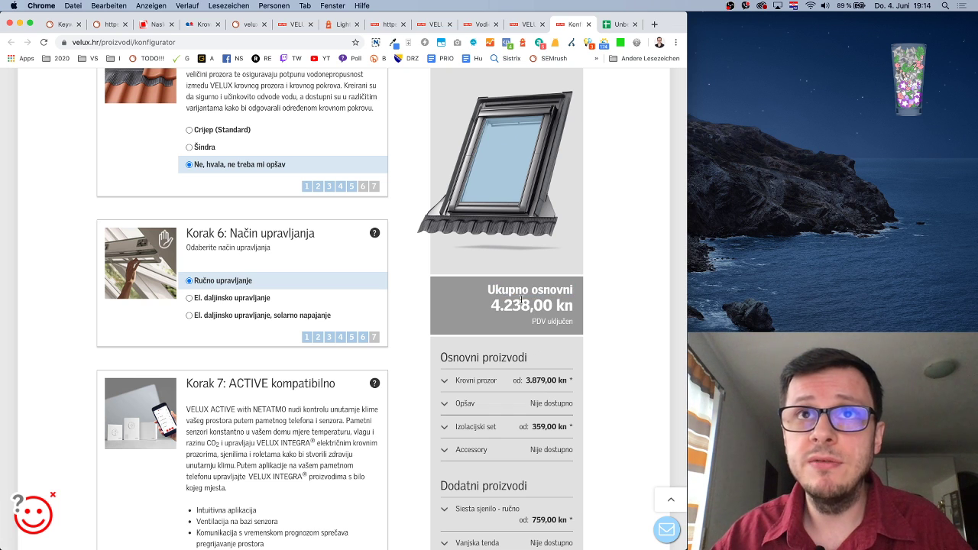
{"action": "left_click_drag", "start_coordinate": [490, 288], "coordinate": [568, 284]}
{"action": "left_click", "coordinate": [569, 306]}
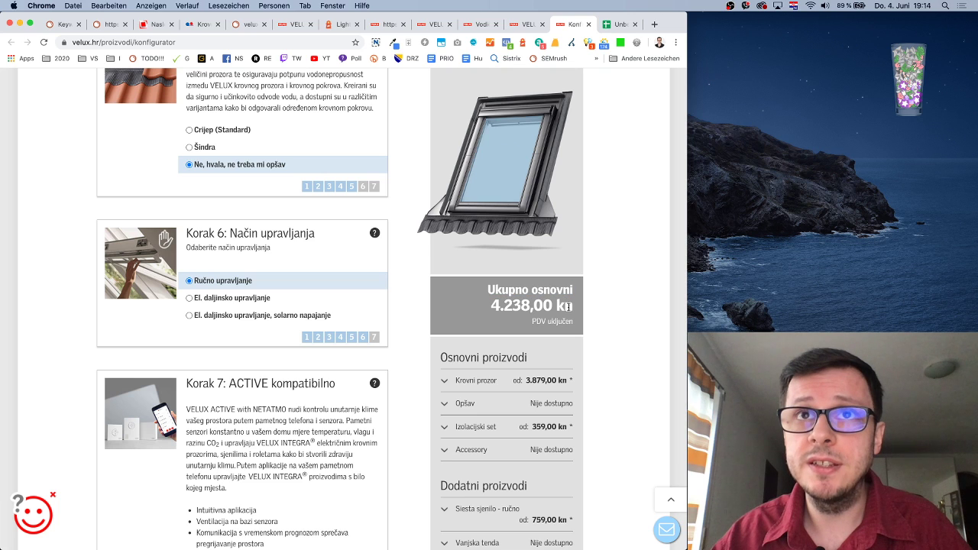
{"action": "scroll", "coordinate": [547, 326], "scroll_direction": "up", "scroll_amount": 15}
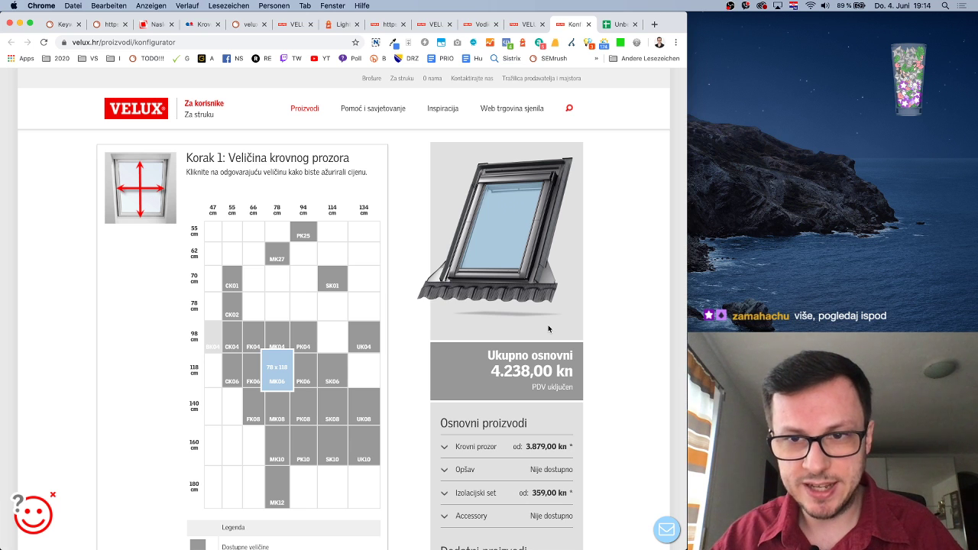
{"action": "scroll", "coordinate": [496, 368], "scroll_direction": "down", "scroll_amount": 3}
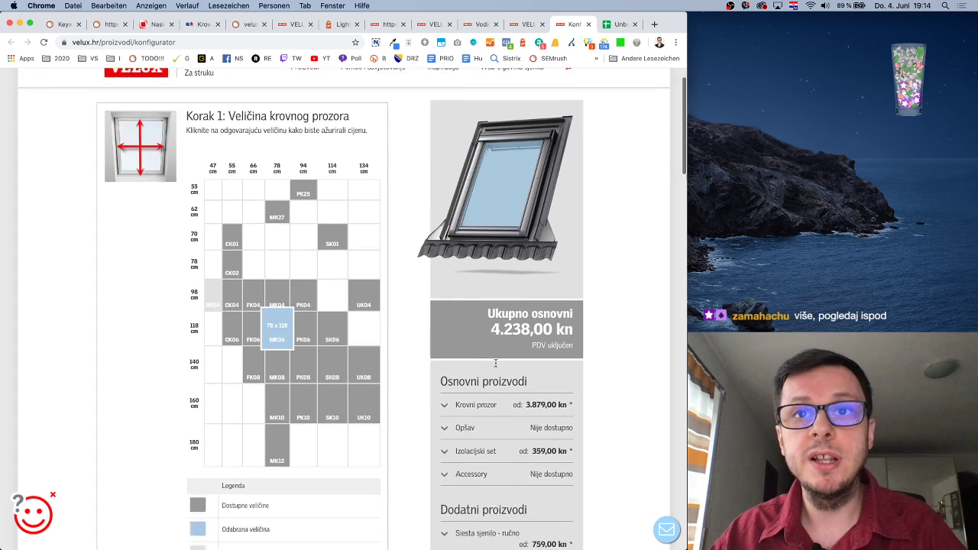
{"action": "scroll", "coordinate": [496, 367], "scroll_direction": "down", "scroll_amount": 15}
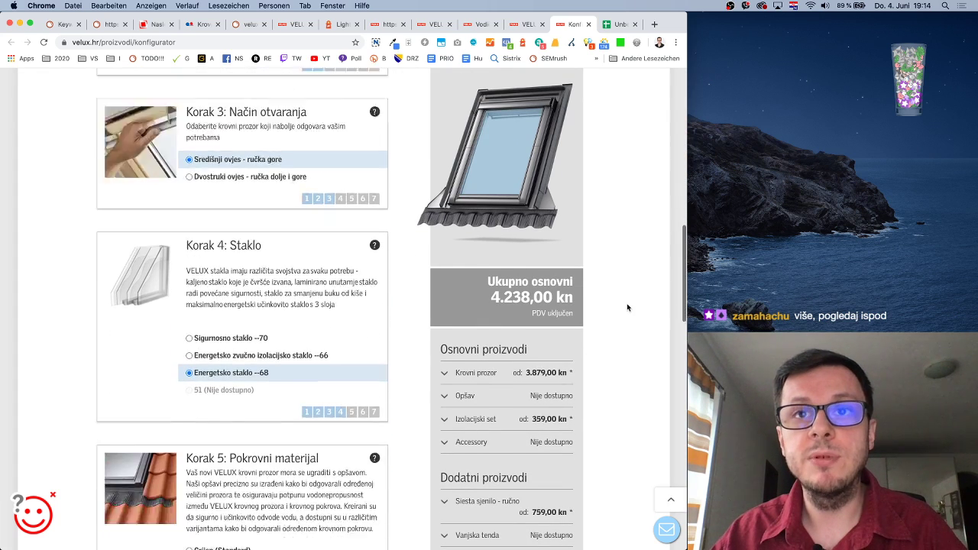
{"action": "scroll", "coordinate": [627, 308], "scroll_direction": "down", "scroll_amount": 5}
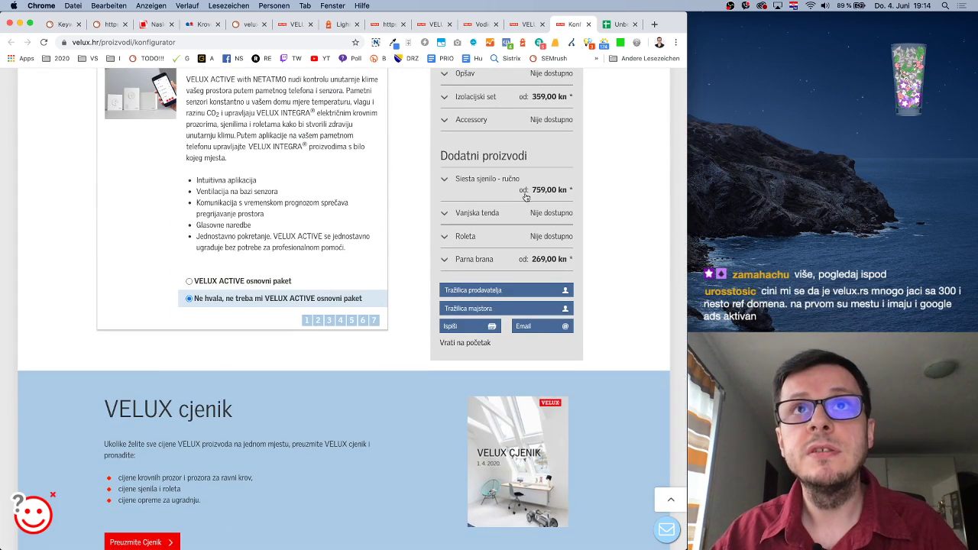
Open the VELUX cjenik download page and examine its request form
{"action": "scroll", "coordinate": [608, 339], "scroll_direction": "down", "scroll_amount": 5}
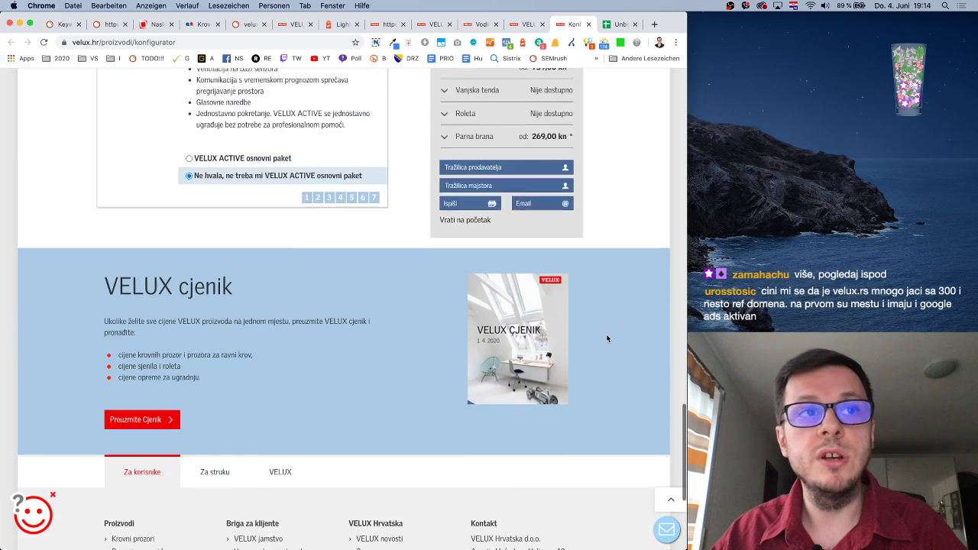
{"action": "left_click", "coordinate": [152, 322]}
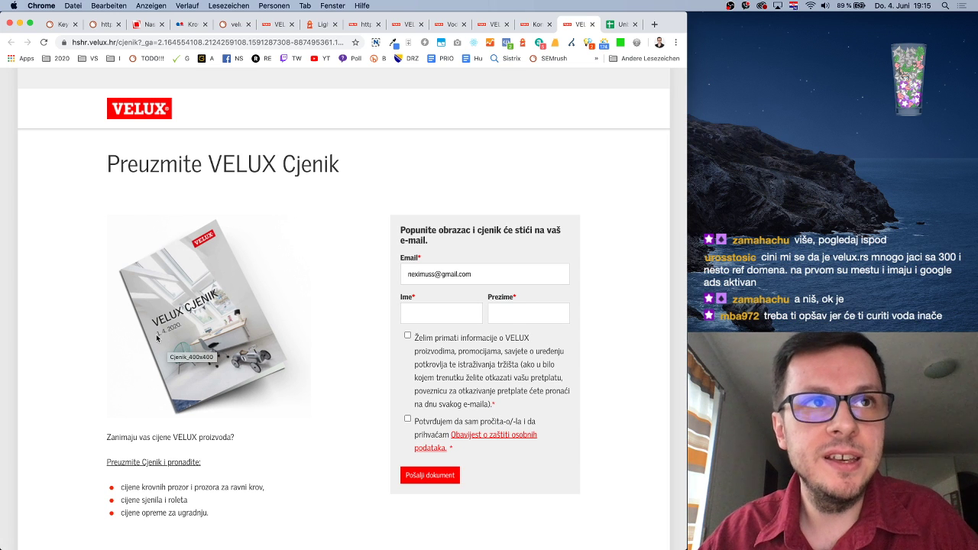
{"action": "scroll", "coordinate": [329, 345], "scroll_direction": "down", "scroll_amount": 2}
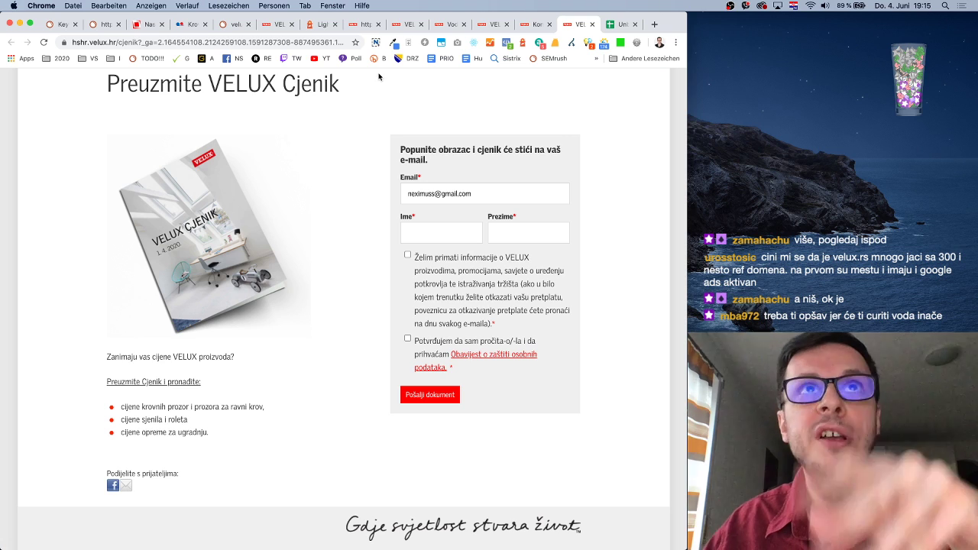
Look over the open VELUX home page, guide request form and web shop, and bring up the configurator page again
{"action": "left_click", "coordinate": [280, 25]}
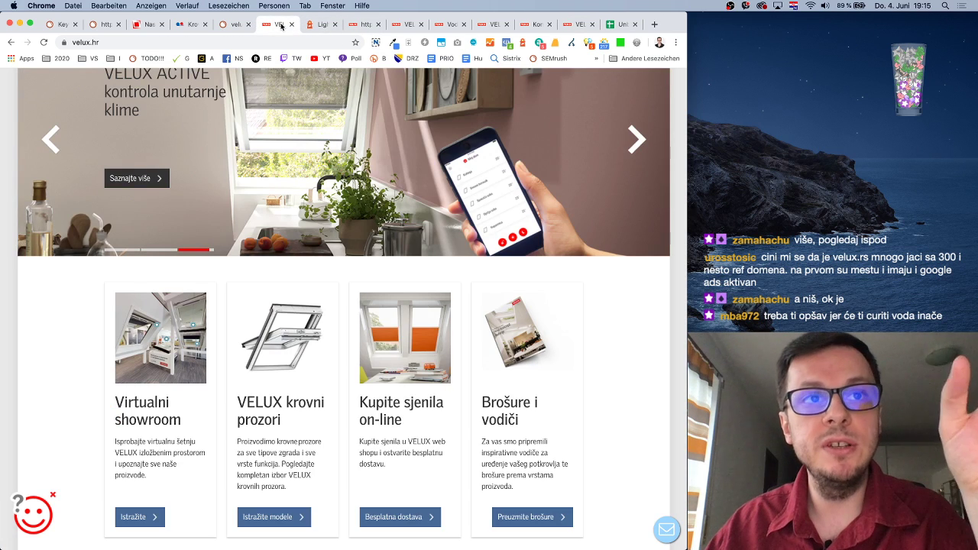
{"action": "left_click", "coordinate": [407, 24]}
{"action": "left_click", "coordinate": [451, 24]}
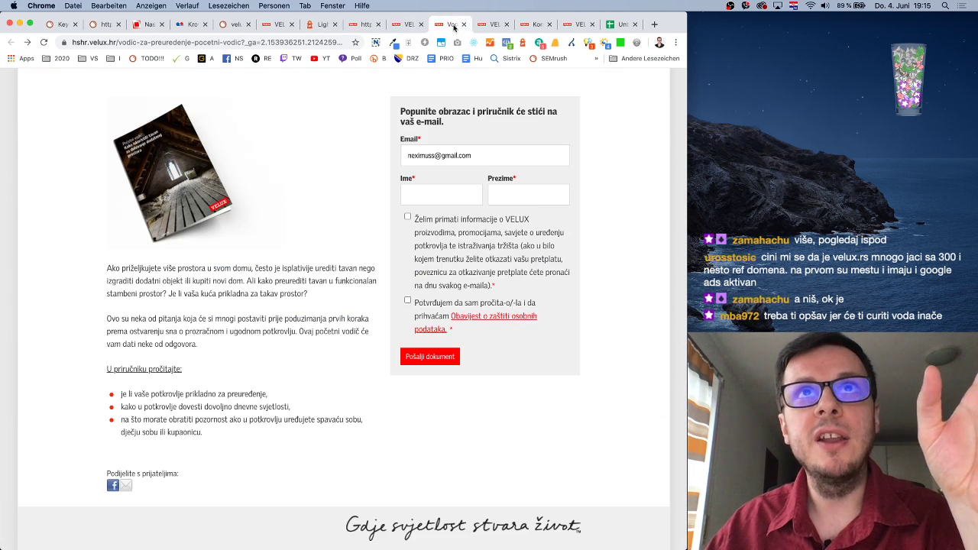
{"action": "left_click", "coordinate": [492, 25]}
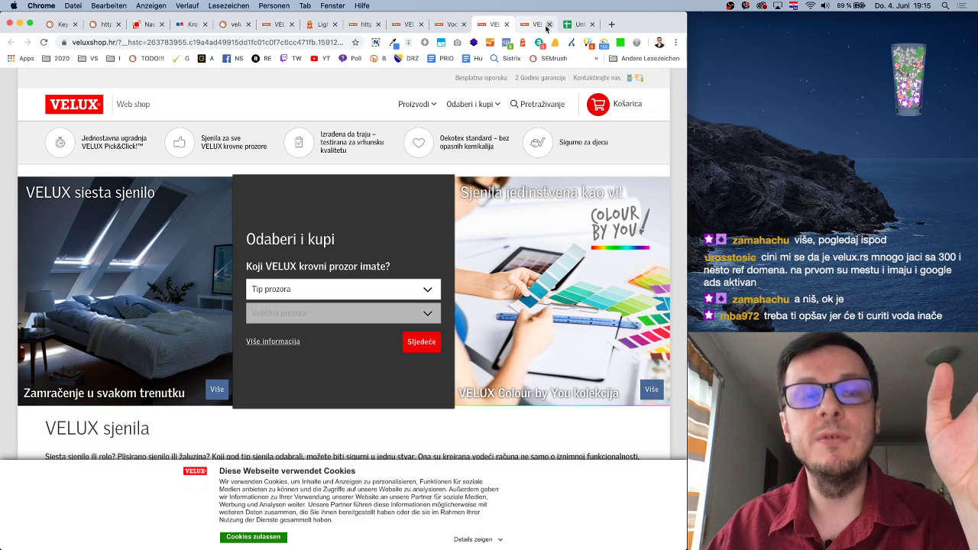
{"action": "left_click", "coordinate": [544, 27]}
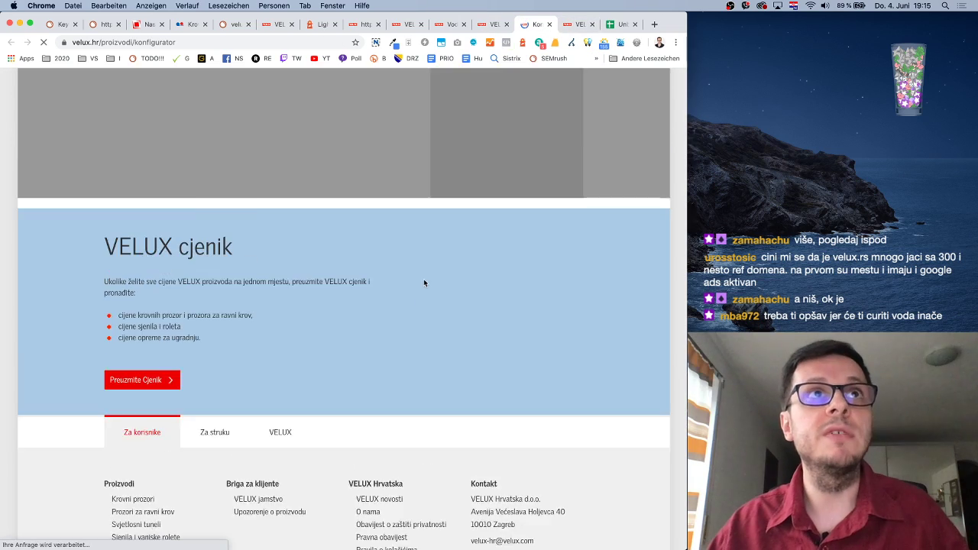
Dismiss the advice pop-up and examine the Korak 1 size grid and Korak 2 finish options in the reloaded configurator
{"action": "scroll", "coordinate": [405, 343], "scroll_direction": "up", "scroll_amount": 4}
{"action": "scroll", "coordinate": [404, 343], "scroll_direction": "up", "scroll_amount": 5}
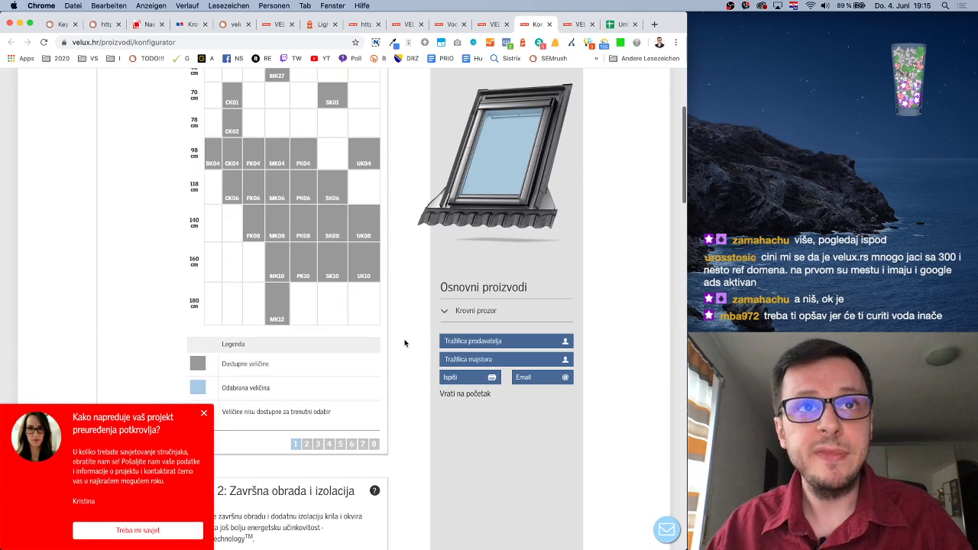
{"action": "scroll", "coordinate": [405, 343], "scroll_direction": "up", "scroll_amount": 4}
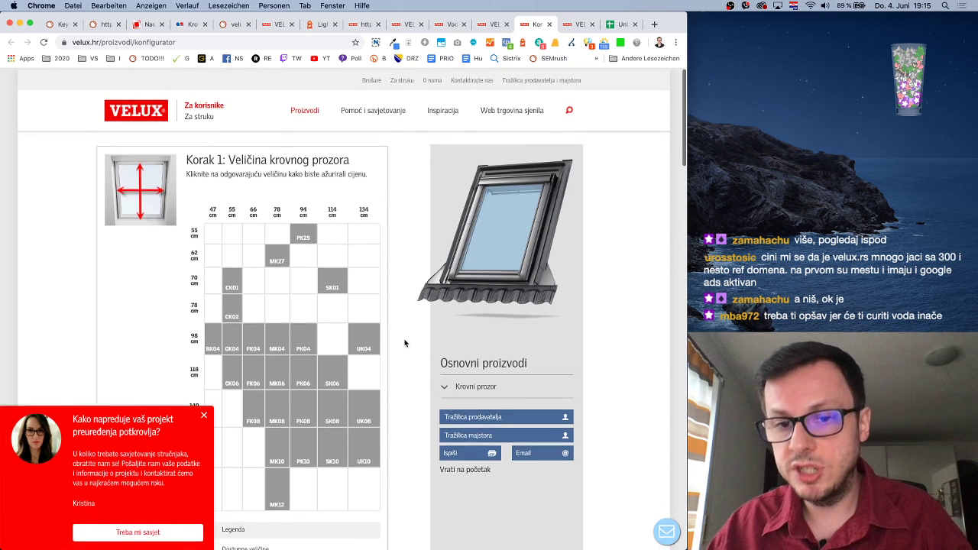
{"action": "scroll", "coordinate": [405, 343], "scroll_direction": "down", "scroll_amount": 5}
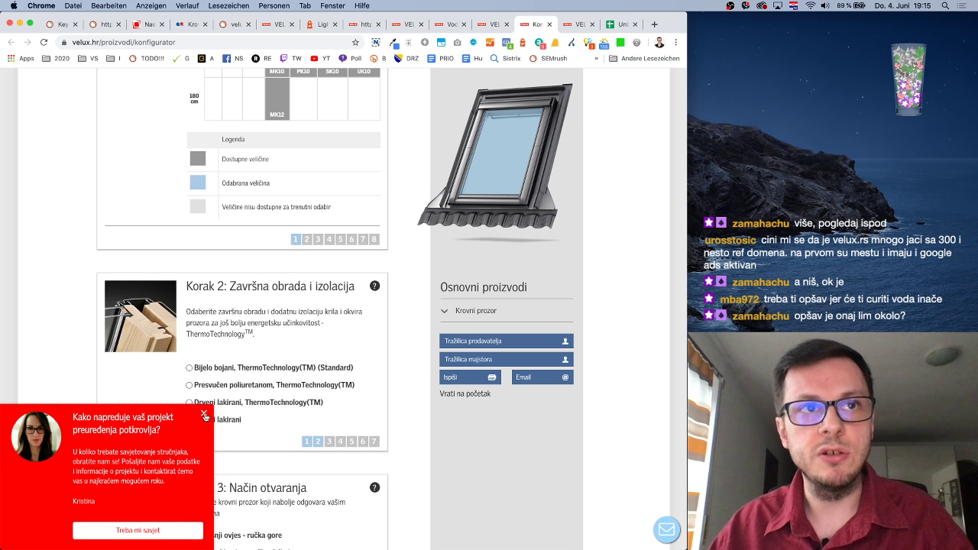
{"action": "scroll", "coordinate": [387, 343], "scroll_direction": "up", "scroll_amount": 1}
{"action": "scroll", "coordinate": [387, 343], "scroll_direction": "up", "scroll_amount": 4}
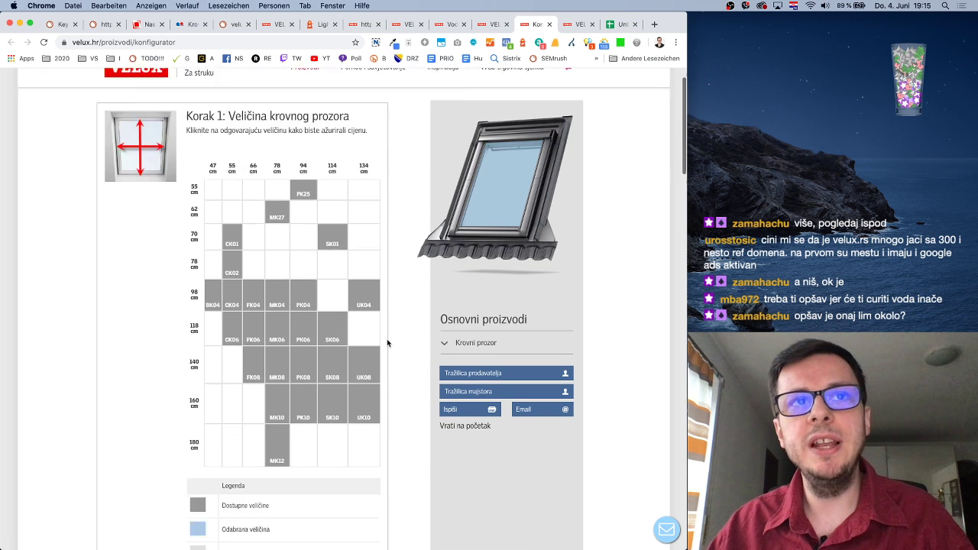
{"action": "scroll", "coordinate": [388, 343], "scroll_direction": "down", "scroll_amount": 4}
{"action": "scroll", "coordinate": [387, 343], "scroll_direction": "down", "scroll_amount": 2}
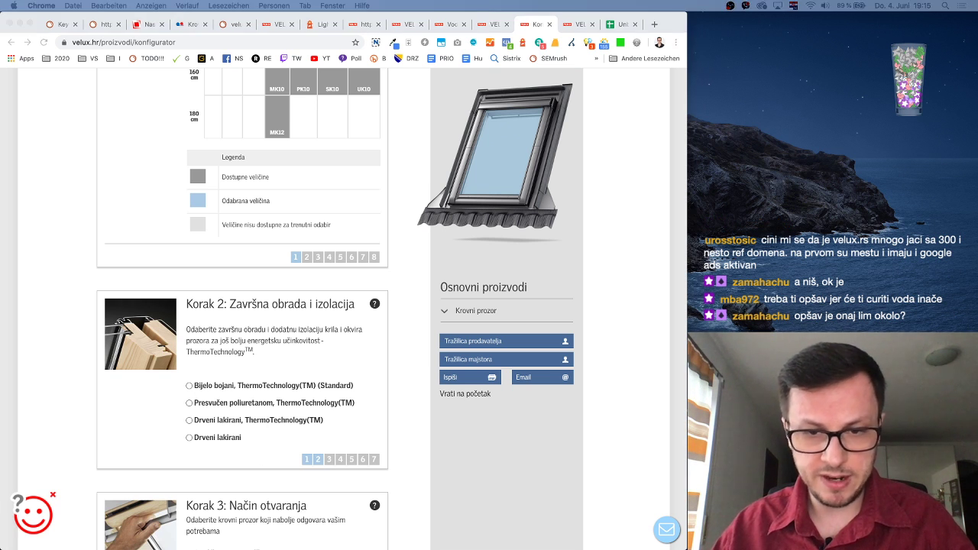
{"action": "scroll", "coordinate": [370, 406], "scroll_direction": "down", "scroll_amount": 2}
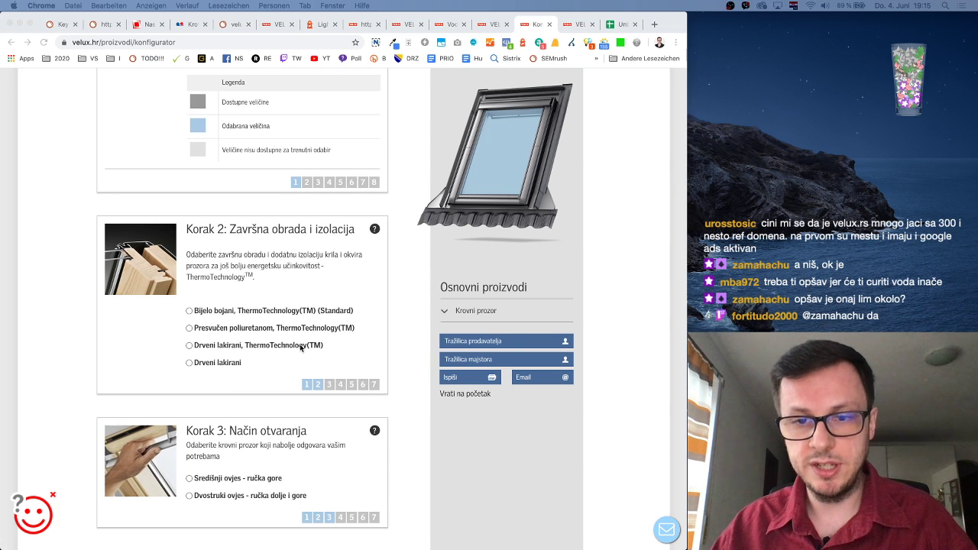
Examine the configurator's remaining options from Korak 3 to Korak 7, including glass, roofing material, control and ACTIVE compatibility
{"action": "scroll", "coordinate": [300, 347], "scroll_direction": "down", "scroll_amount": 10}
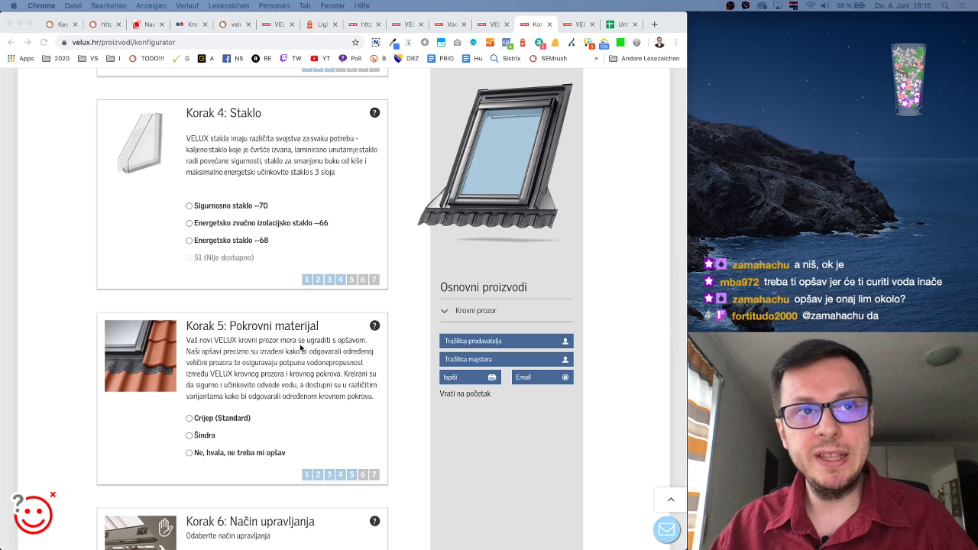
{"action": "scroll", "coordinate": [301, 348], "scroll_direction": "down", "scroll_amount": 2}
{"action": "scroll", "coordinate": [300, 348], "scroll_direction": "down", "scroll_amount": 13}
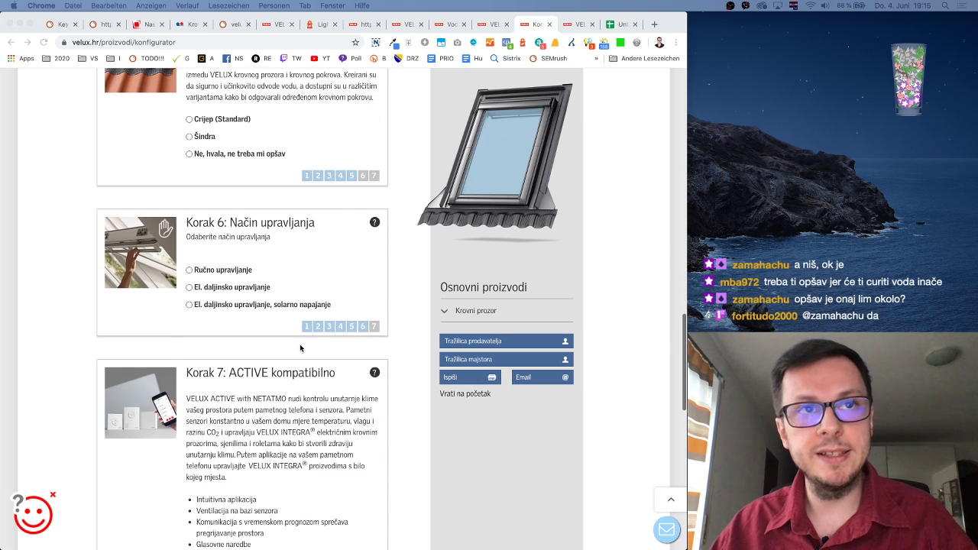
{"action": "scroll", "coordinate": [300, 348], "scroll_direction": "up", "scroll_amount": 11}
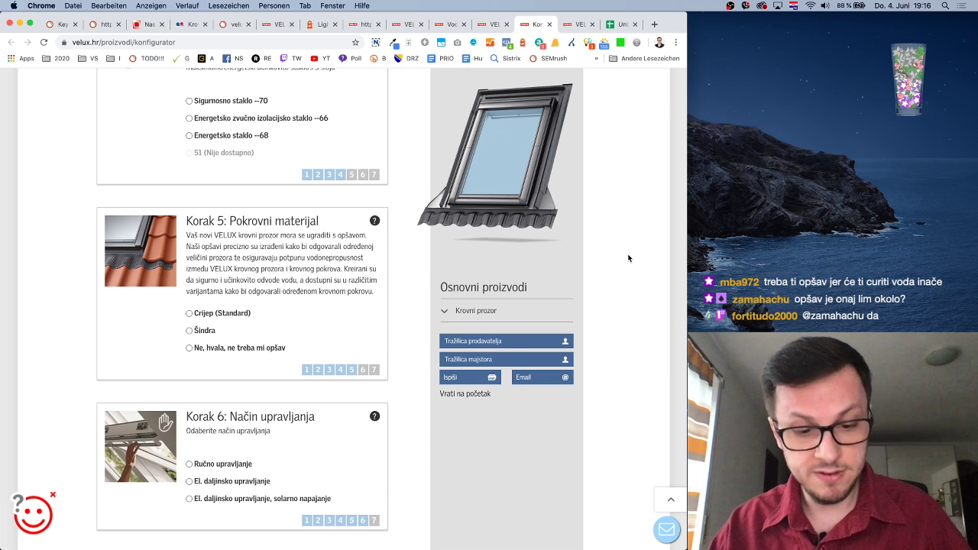
Open apple.com in a new tab and go to the purchase page of the 16-inch MacBook Pro
{"action": "key", "text": "super+t"}
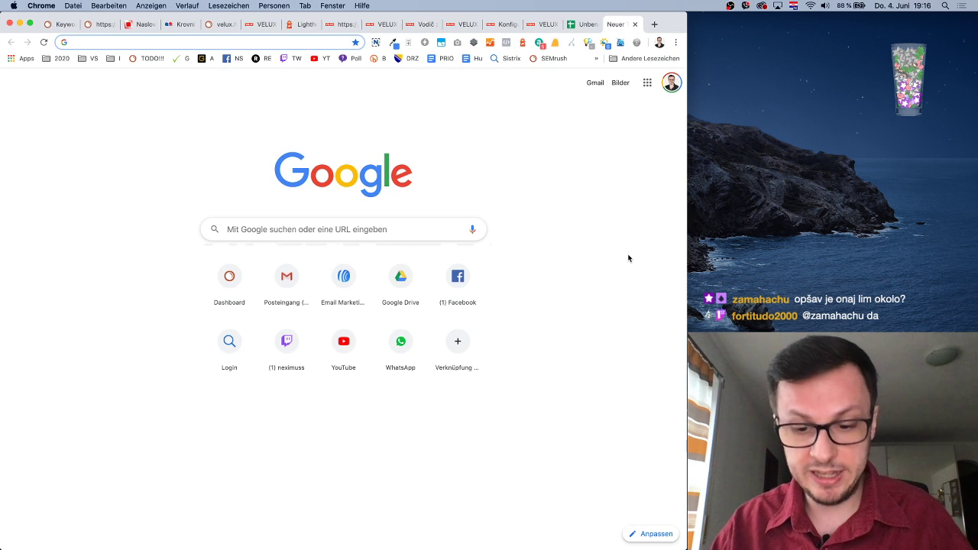
{"action": "type", "text": "apple.com"}
{"action": "key", "text": "Return"}
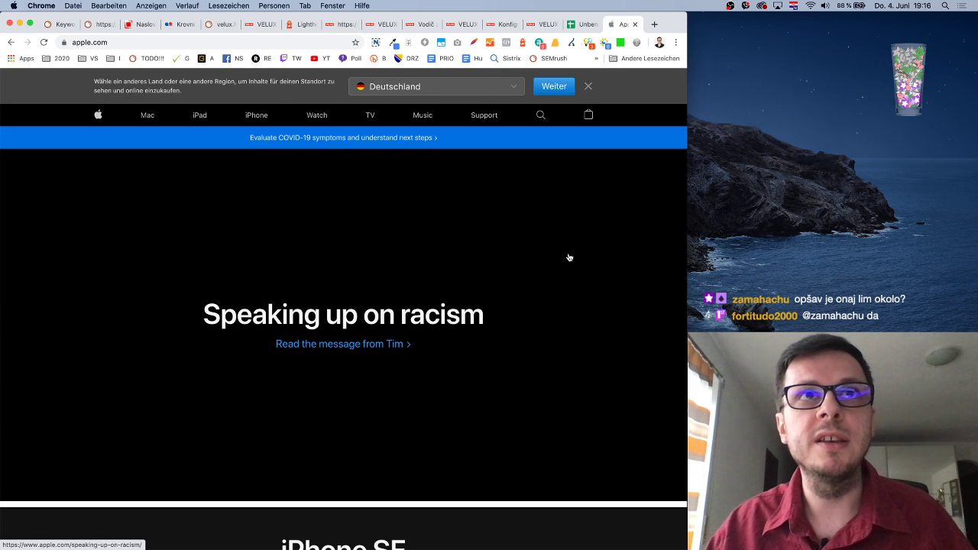
{"action": "left_click", "coordinate": [379, 181]}
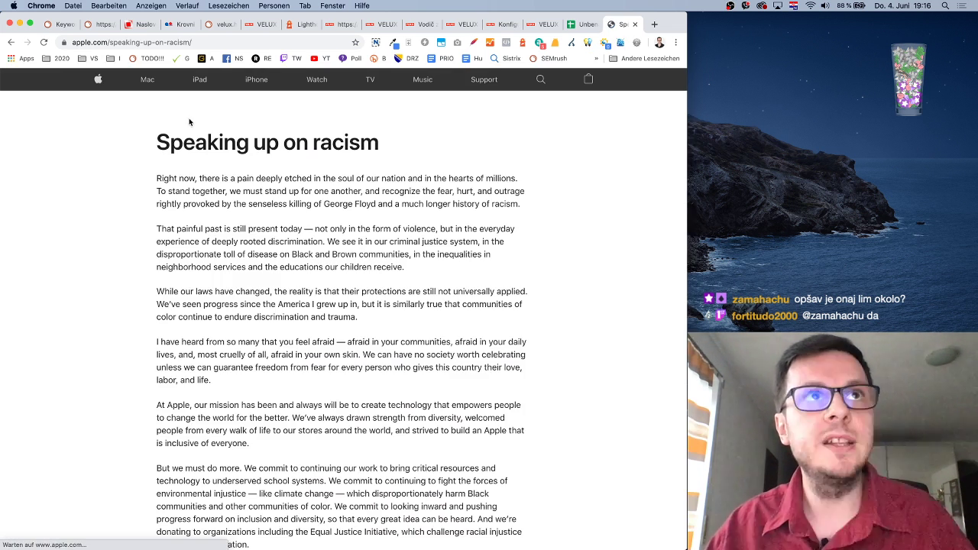
{"action": "left_click", "coordinate": [147, 80]}
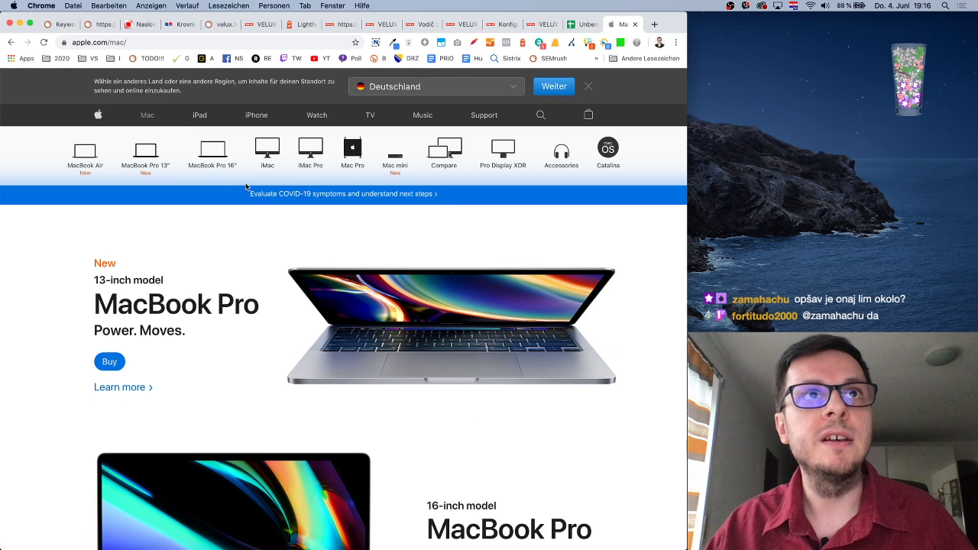
{"action": "left_click", "coordinate": [213, 153]}
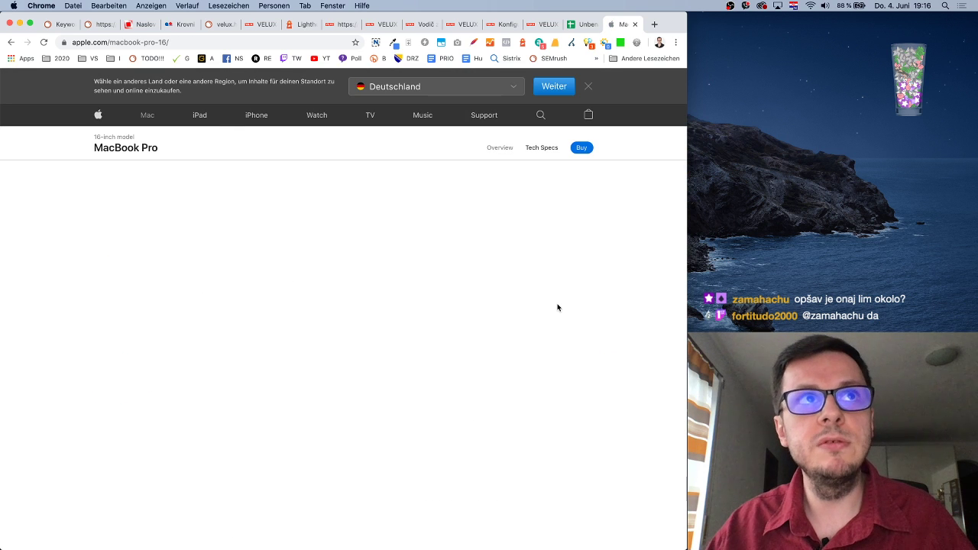
{"action": "left_click", "coordinate": [576, 153]}
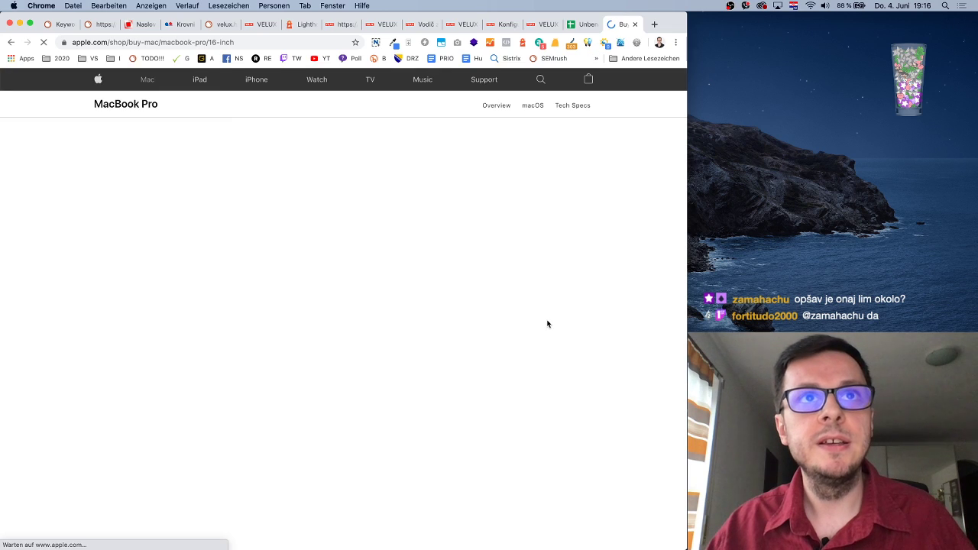
Compare the specifications and prices of the 16-inch MacBook Pro models and select the 2.3GHz 8-core model with 1TB storage
{"action": "scroll", "coordinate": [547, 324], "scroll_direction": "down", "scroll_amount": 5}
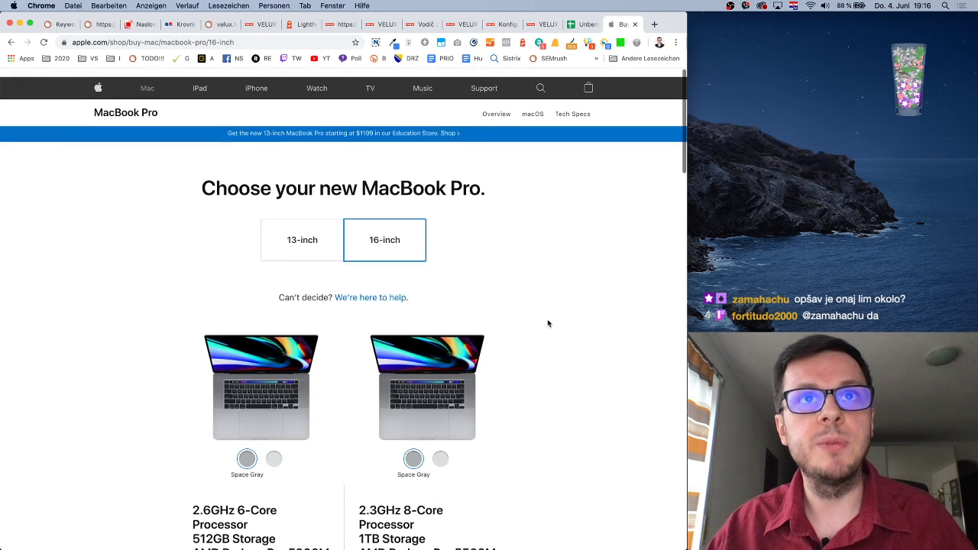
{"action": "scroll", "coordinate": [471, 373], "scroll_direction": "down", "scroll_amount": 5}
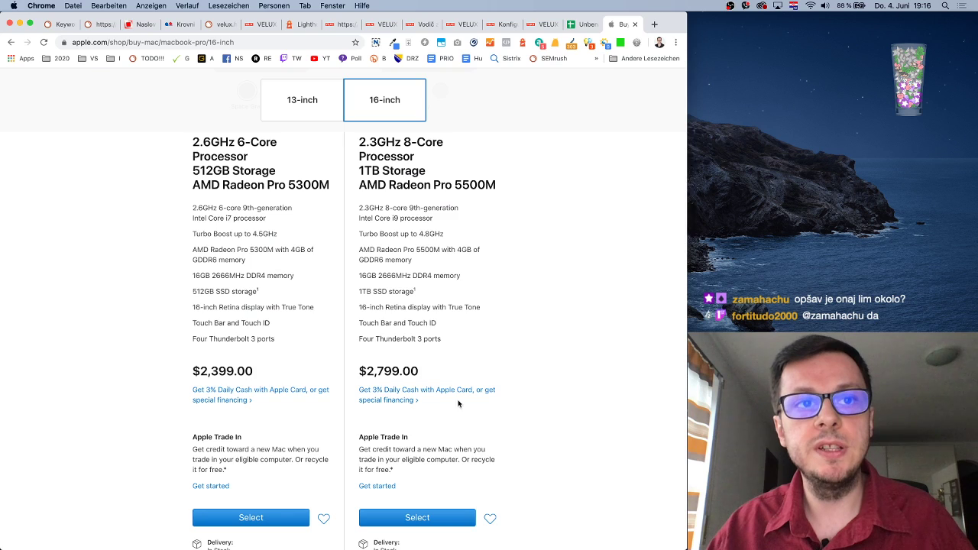
{"action": "scroll", "coordinate": [458, 402], "scroll_direction": "down", "scroll_amount": 2}
{"action": "scroll", "coordinate": [524, 278], "scroll_direction": "up", "scroll_amount": 8}
{"action": "scroll", "coordinate": [525, 278], "scroll_direction": "down", "scroll_amount": 5}
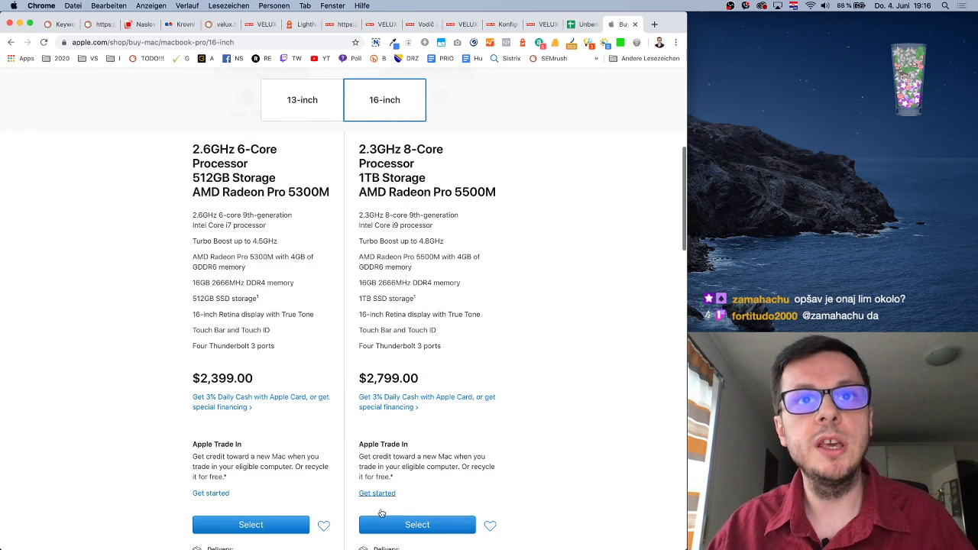
{"action": "left_click", "coordinate": [417, 524]}
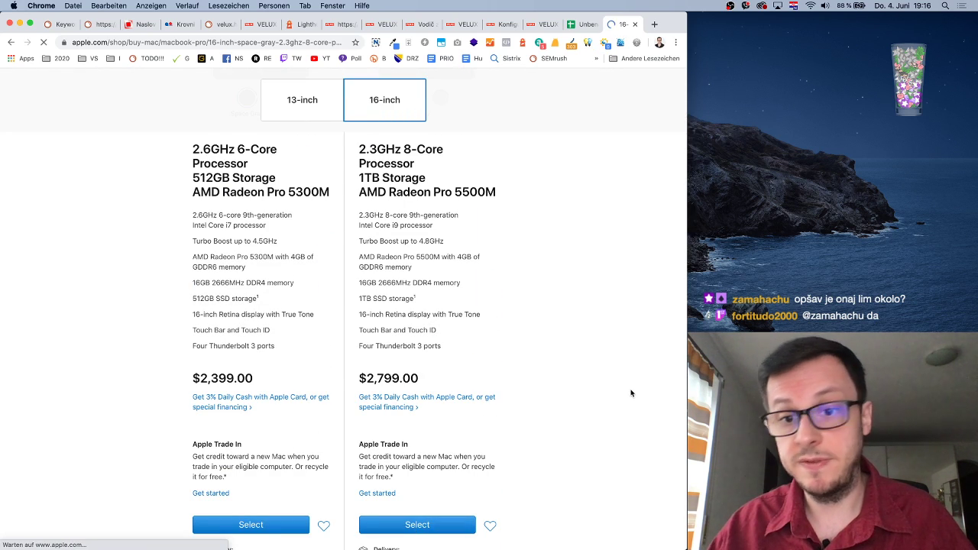
Review the processor, memory, graphics and storage upgrade prices and choose 32GB 2666MHz DDR4 memory
{"action": "scroll", "coordinate": [572, 366], "scroll_direction": "down", "scroll_amount": 4}
{"action": "scroll", "coordinate": [569, 367], "scroll_direction": "down", "scroll_amount": 1}
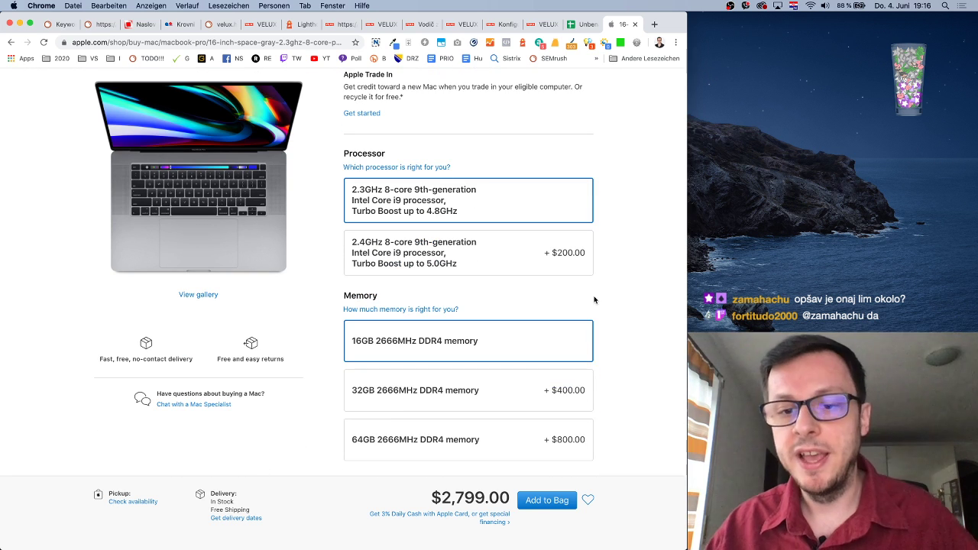
{"action": "scroll", "coordinate": [537, 254], "scroll_direction": "down", "scroll_amount": 2}
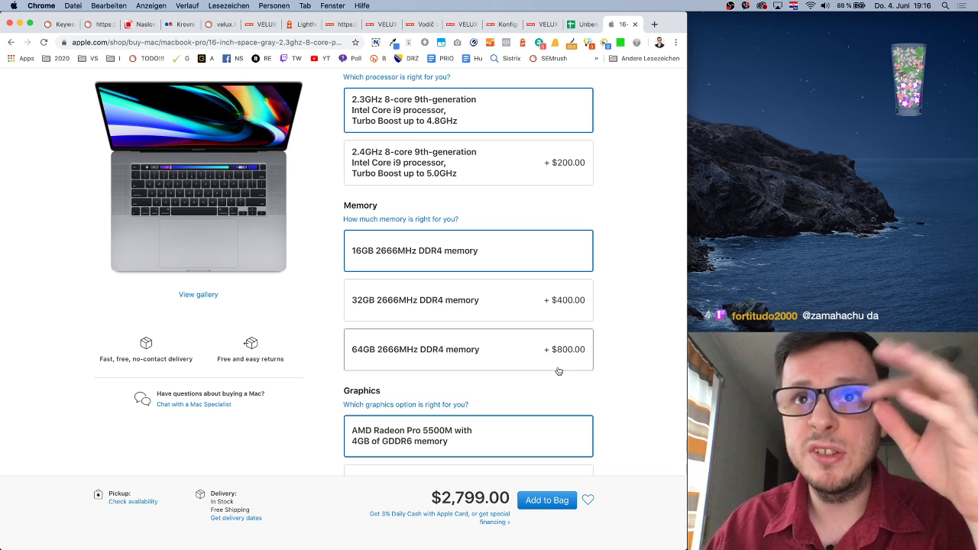
{"action": "scroll", "coordinate": [557, 370], "scroll_direction": "down", "scroll_amount": 5}
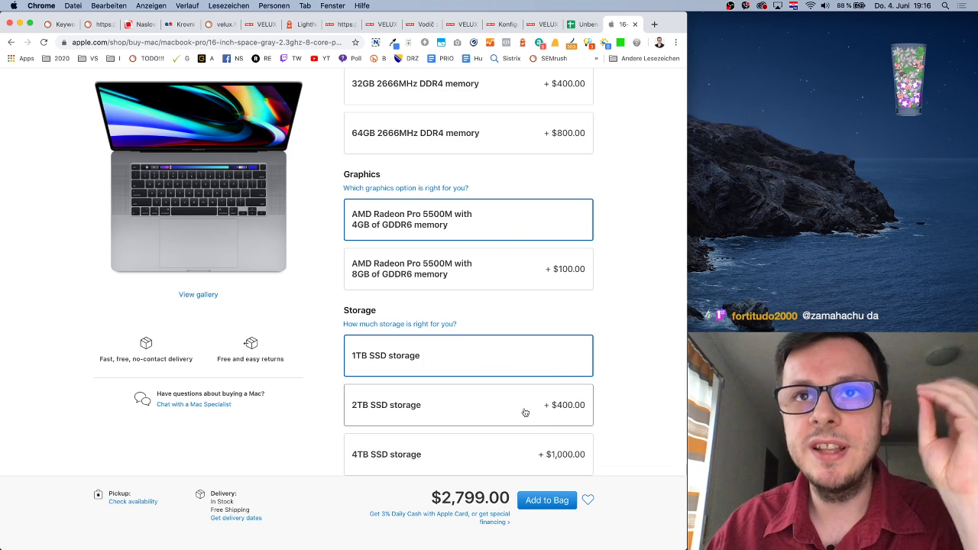
{"action": "scroll", "coordinate": [516, 229], "scroll_direction": "up", "scroll_amount": 7}
{"action": "scroll", "coordinate": [516, 228], "scroll_direction": "down", "scroll_amount": 1}
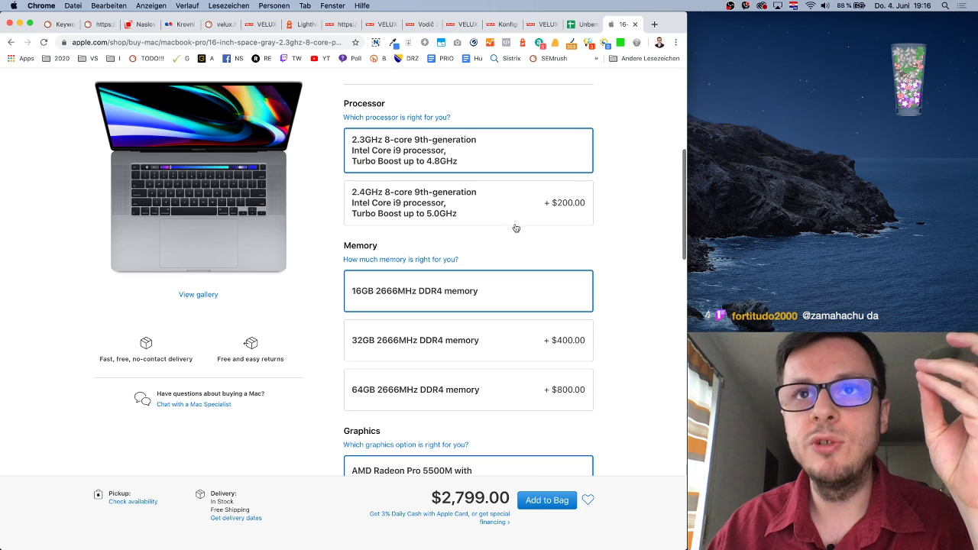
{"action": "left_click", "coordinate": [501, 349]}
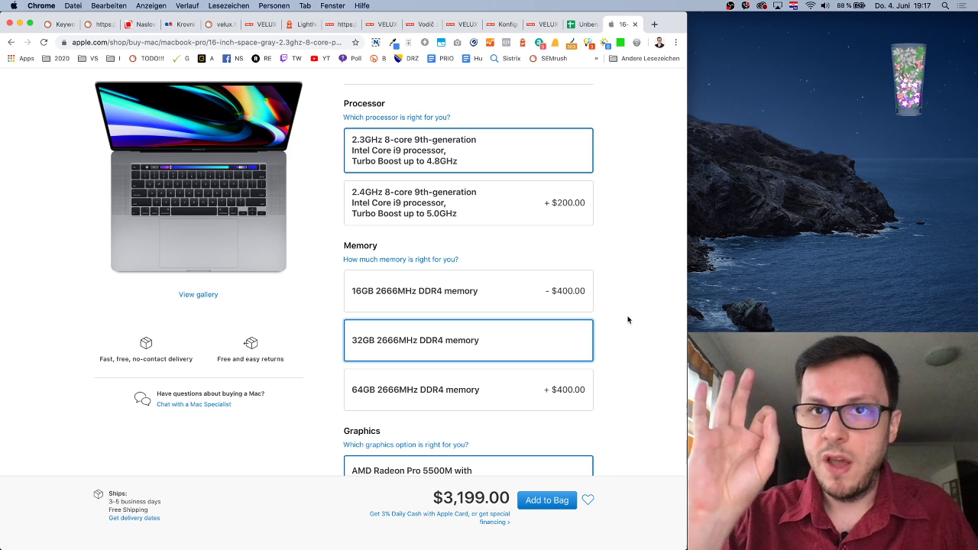
{"action": "left_click", "coordinate": [495, 25]}
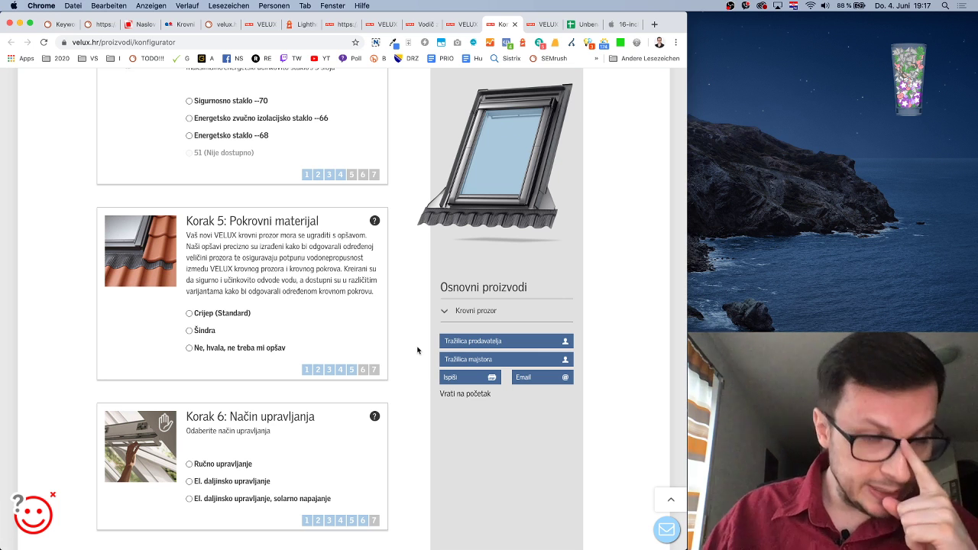
{"action": "left_click", "coordinate": [623, 25]}
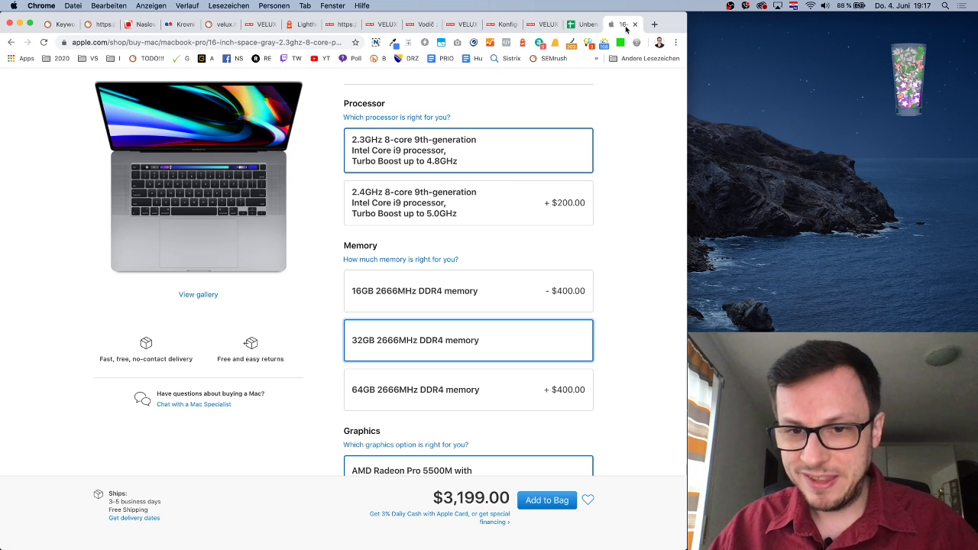
{"action": "left_click", "coordinate": [504, 25]}
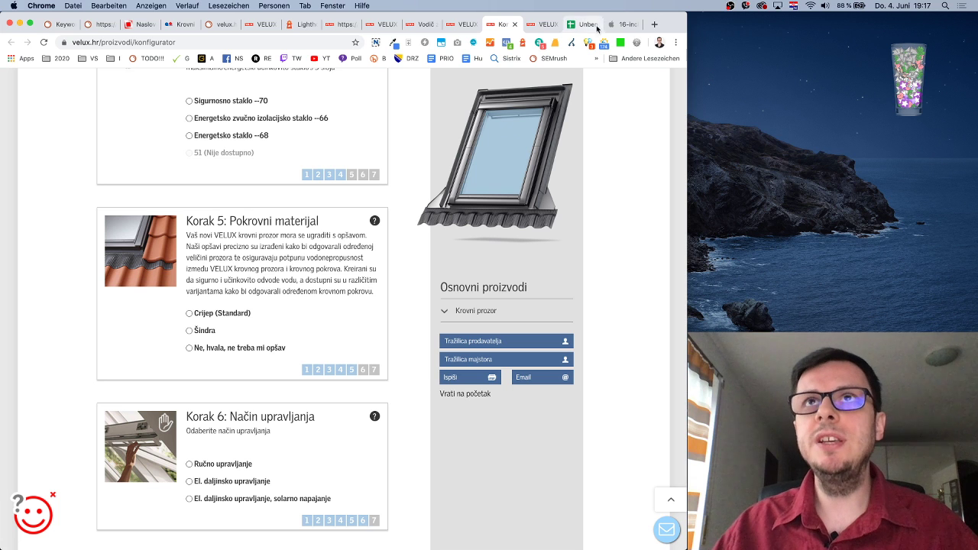
{"action": "scroll", "coordinate": [321, 280], "scroll_direction": "up", "scroll_amount": 4}
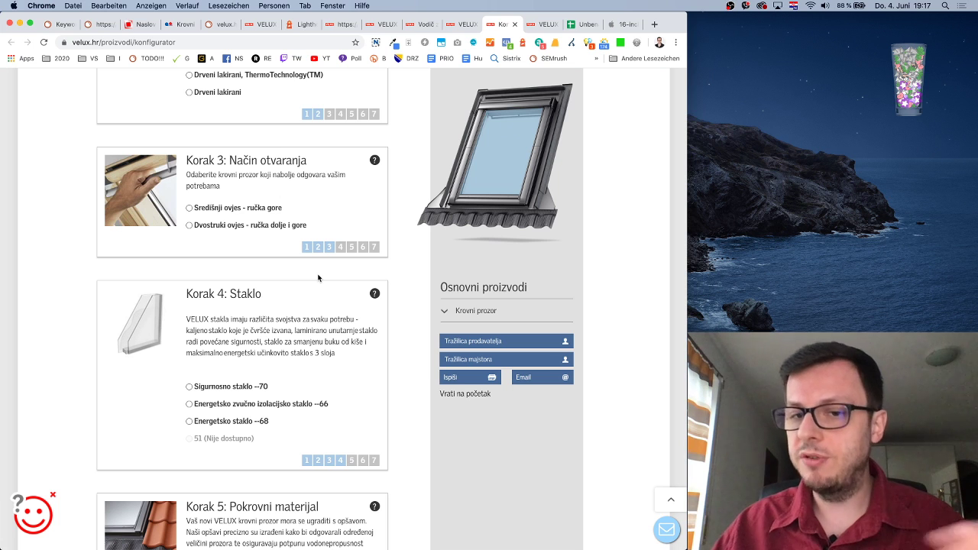
{"action": "scroll", "coordinate": [318, 278], "scroll_direction": "up", "scroll_amount": 1}
{"action": "scroll", "coordinate": [319, 278], "scroll_direction": "up", "scroll_amount": 10}
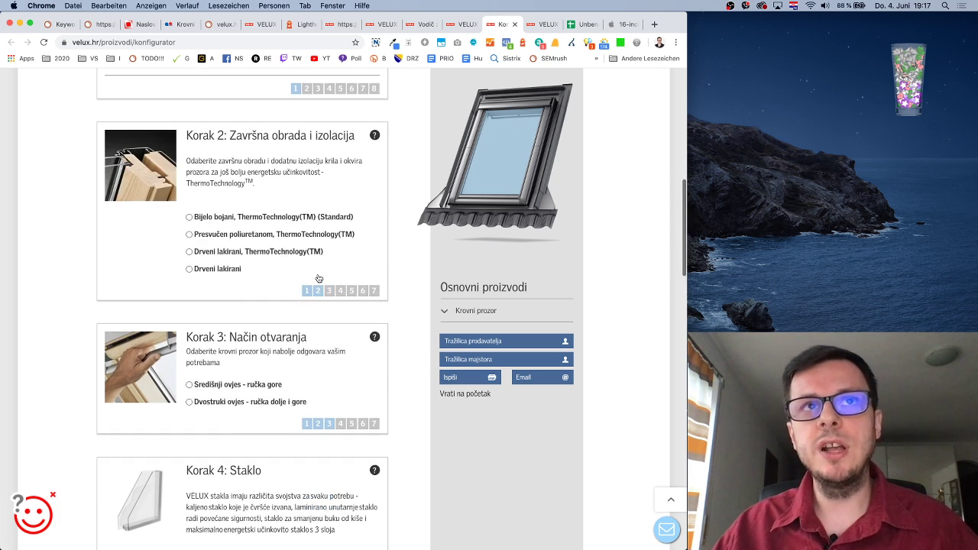
{"action": "scroll", "coordinate": [318, 278], "scroll_direction": "down", "scroll_amount": 10}
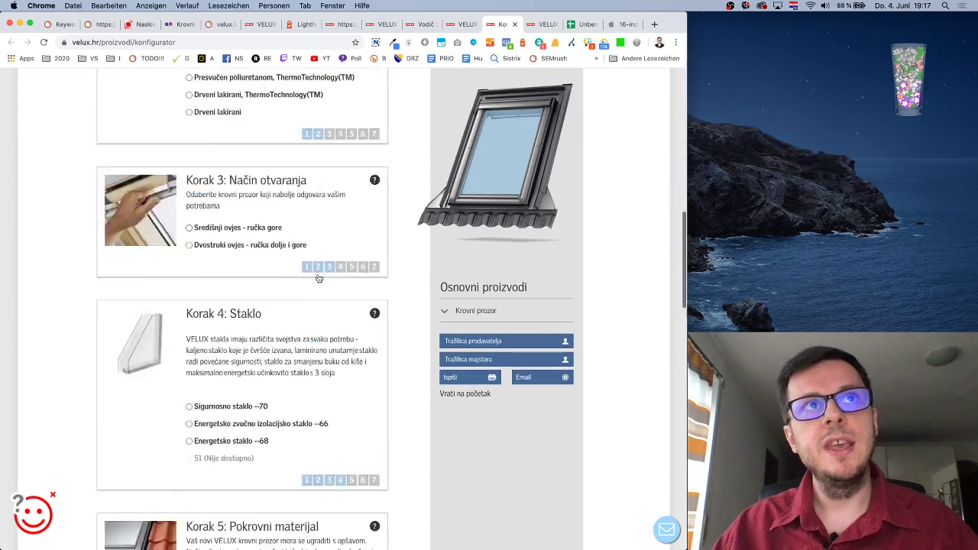
{"action": "scroll", "coordinate": [318, 278], "scroll_direction": "up", "scroll_amount": 10}
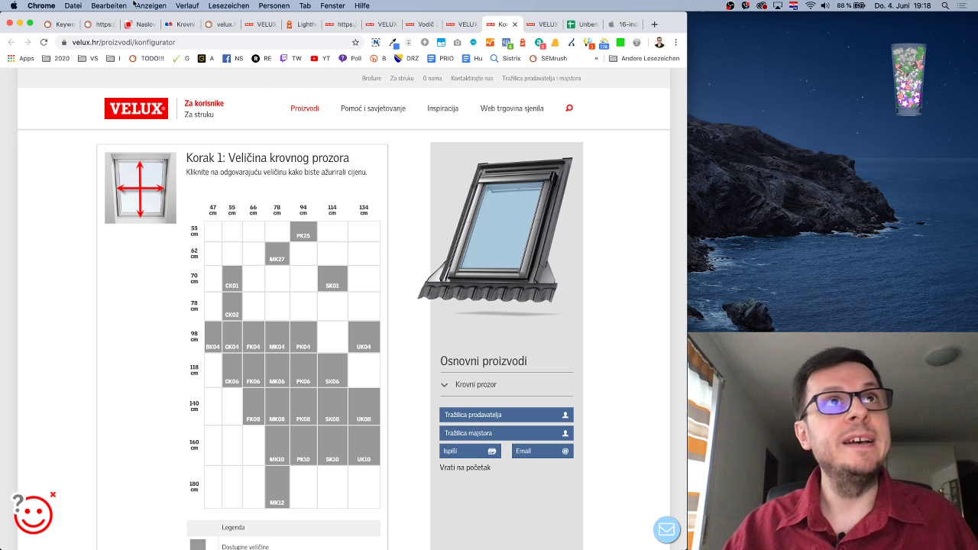
Examine the whole VELUX configurator page, from the Korak 1 size grid down to the VELUX cjenik section
{"action": "scroll", "coordinate": [388, 146], "scroll_direction": "down", "scroll_amount": 15}
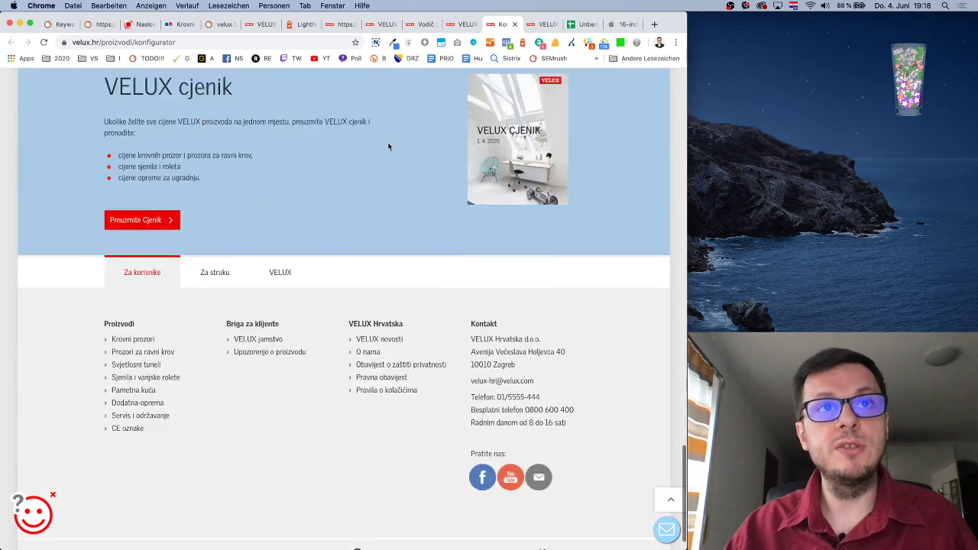
{"action": "scroll", "coordinate": [388, 146], "scroll_direction": "up", "scroll_amount": 10}
{"action": "scroll", "coordinate": [388, 146], "scroll_direction": "up", "scroll_amount": 2}
{"action": "scroll", "coordinate": [388, 146], "scroll_direction": "down", "scroll_amount": 5}
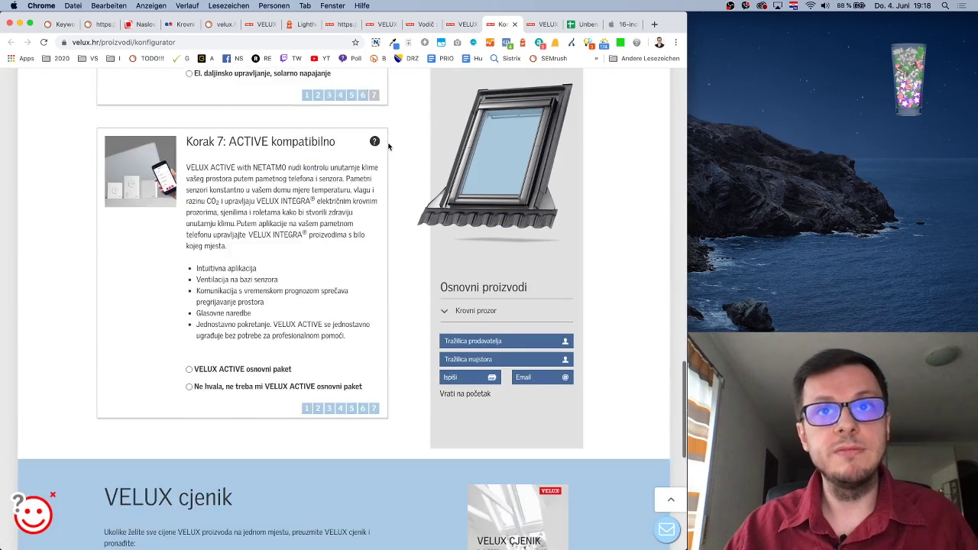
{"action": "scroll", "coordinate": [388, 146], "scroll_direction": "up", "scroll_amount": 12}
{"action": "scroll", "coordinate": [388, 145], "scroll_direction": "up", "scroll_amount": 8}
{"action": "scroll", "coordinate": [388, 146], "scroll_direction": "down", "scroll_amount": 6}
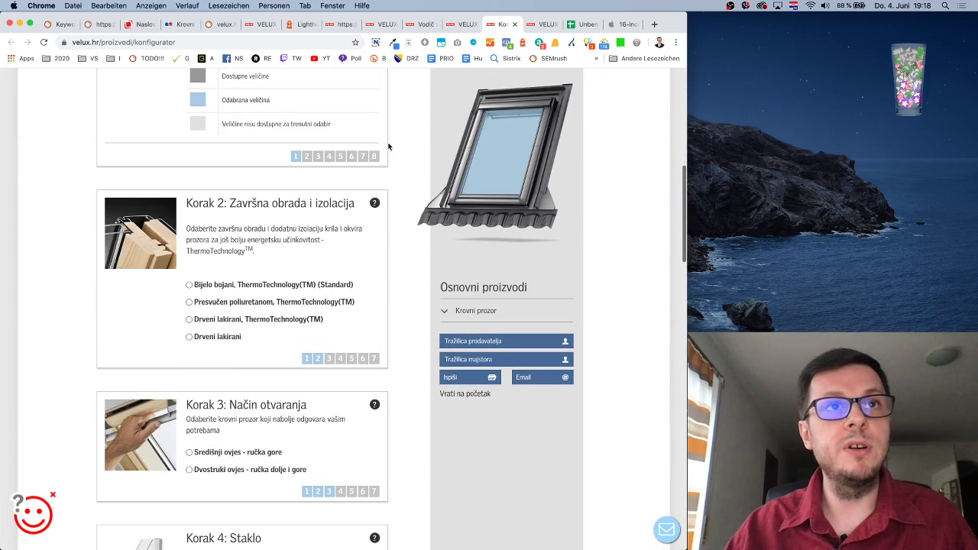
Choose "Bijelo bojani, ThermoTechnology(TM) (Standard)", "Središnji ovjes - ručka gore", "Energetsko staklo --68" and "Ne, hvala, ne treba mi opšav" in Korak 2 to 5
{"action": "left_click", "coordinate": [219, 284]}
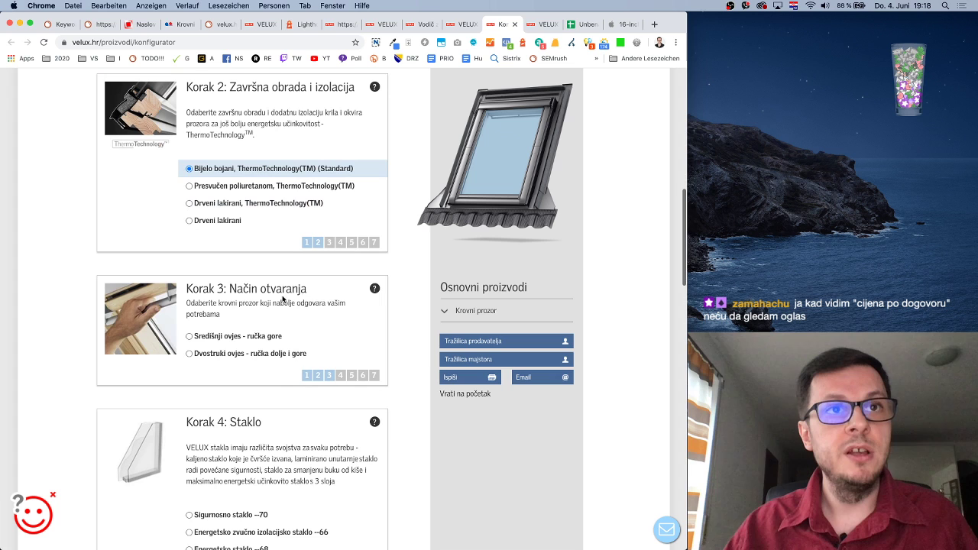
{"action": "left_click", "coordinate": [222, 339]}
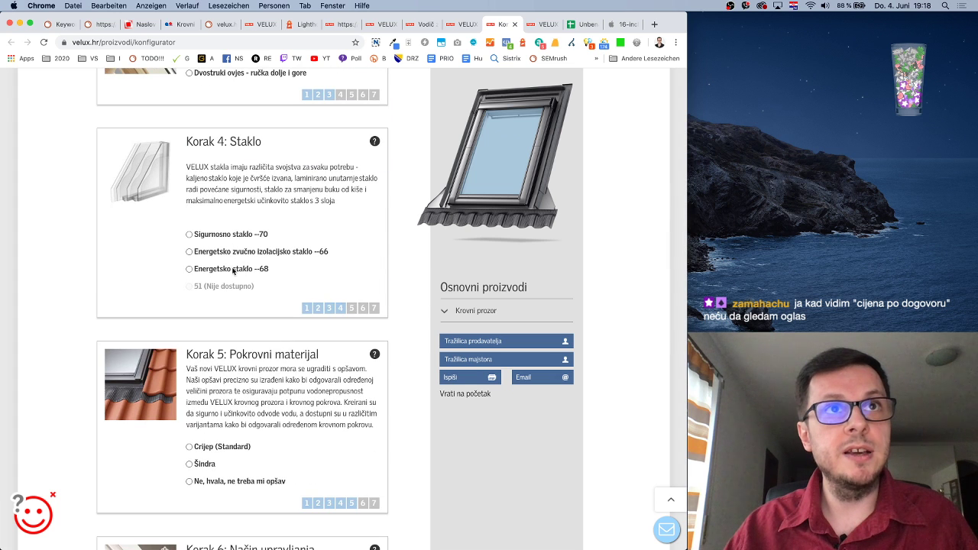
{"action": "left_click", "coordinate": [233, 269]}
{"action": "left_click", "coordinate": [252, 479]}
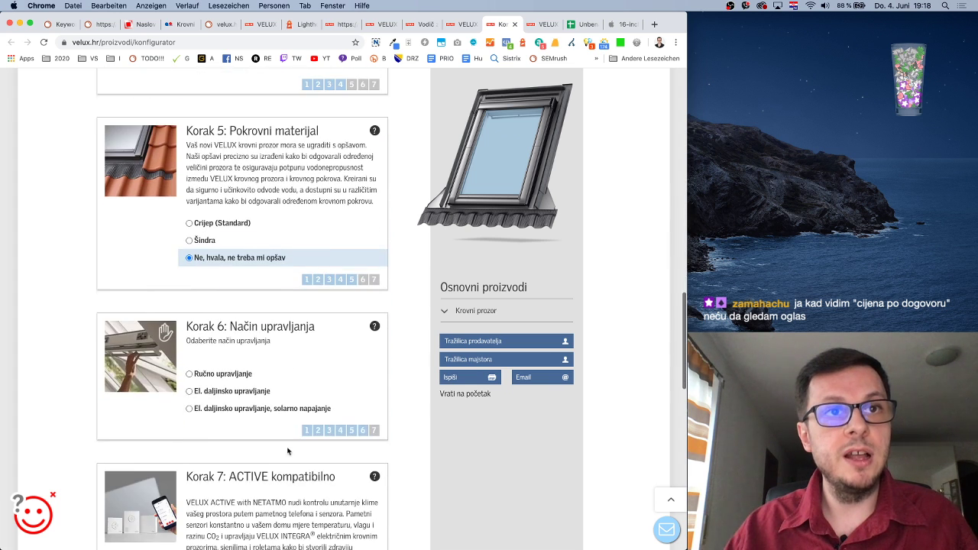
Choose "Ručno upravljanje", decline the VELUX ACTIVE osnovni paket, and check the Osnovni proizvodi summary for a price
{"action": "left_click", "coordinate": [230, 375]}
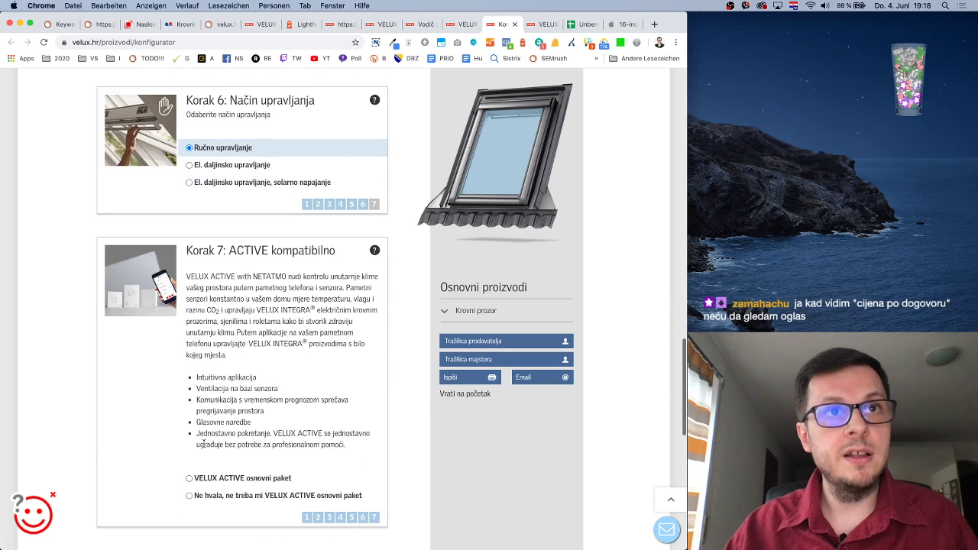
{"action": "left_click", "coordinate": [216, 496]}
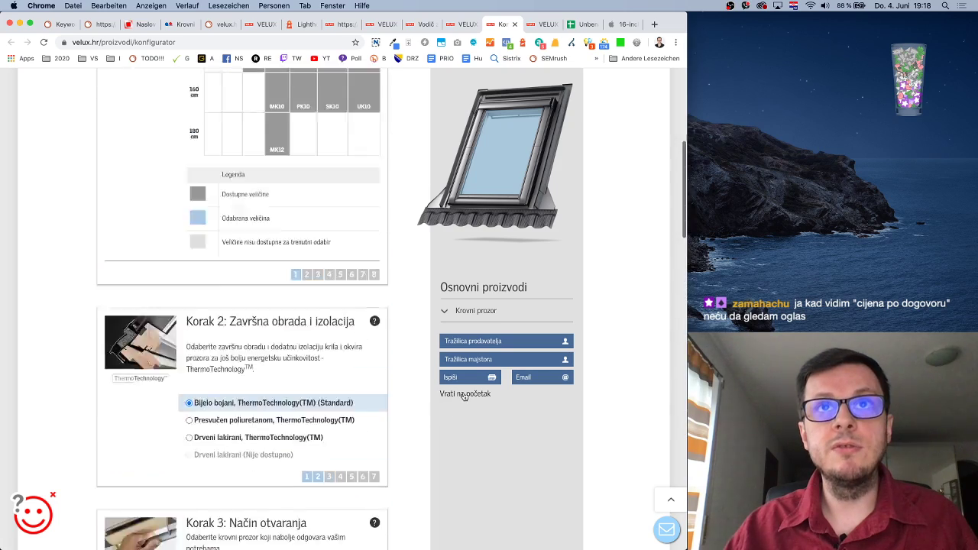
{"action": "scroll", "coordinate": [464, 396], "scroll_direction": "down", "scroll_amount": 15}
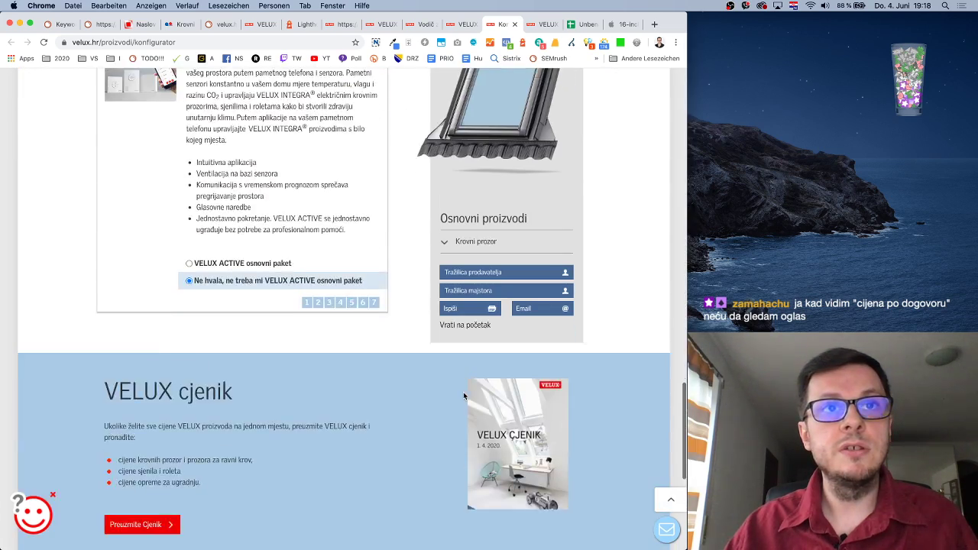
{"action": "scroll", "coordinate": [369, 237], "scroll_direction": "up", "scroll_amount": 8}
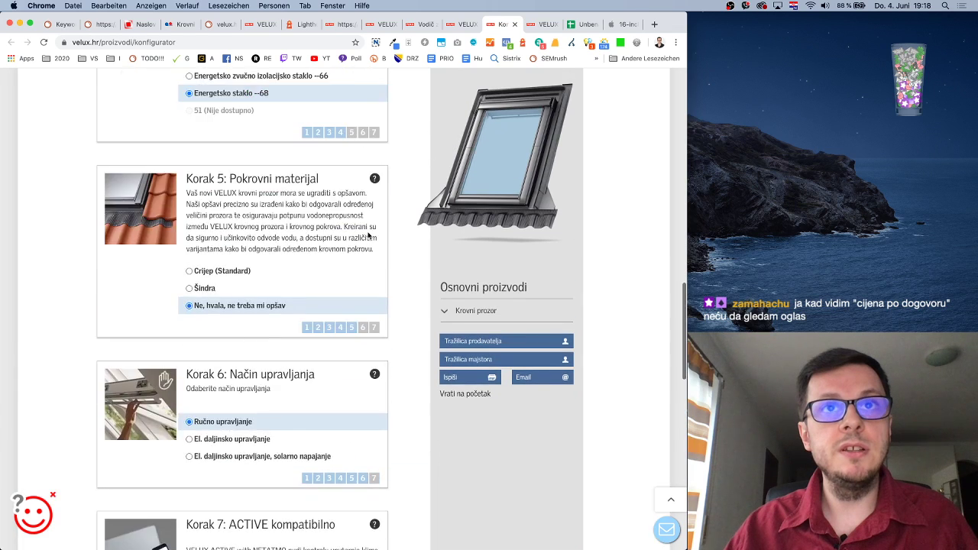
Expand the Krovni prozor entry under Osnovni proizvodi in the VELUX configurator and check the selected options for a price
{"action": "scroll", "coordinate": [369, 236], "scroll_direction": "up", "scroll_amount": 15}
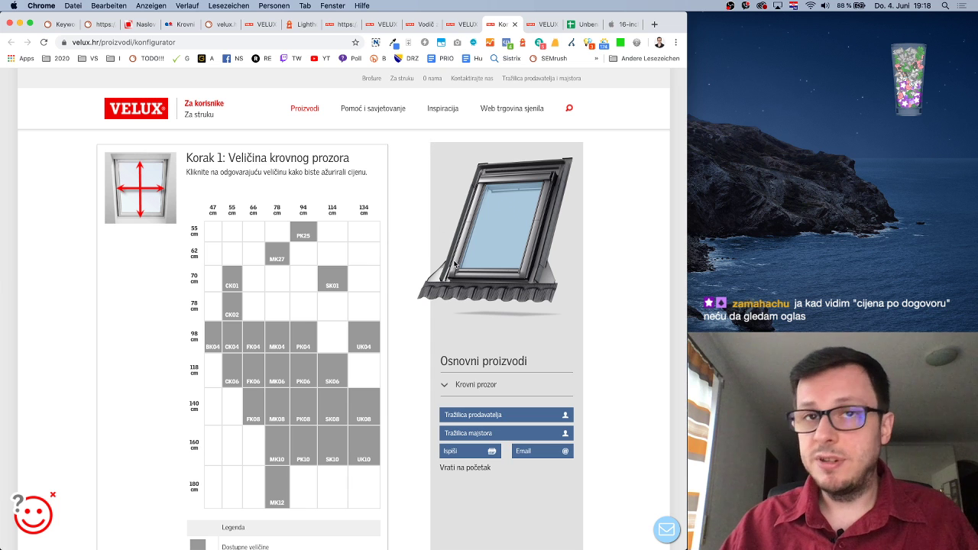
{"action": "left_click", "coordinate": [551, 386]}
{"action": "left_click", "coordinate": [487, 386]}
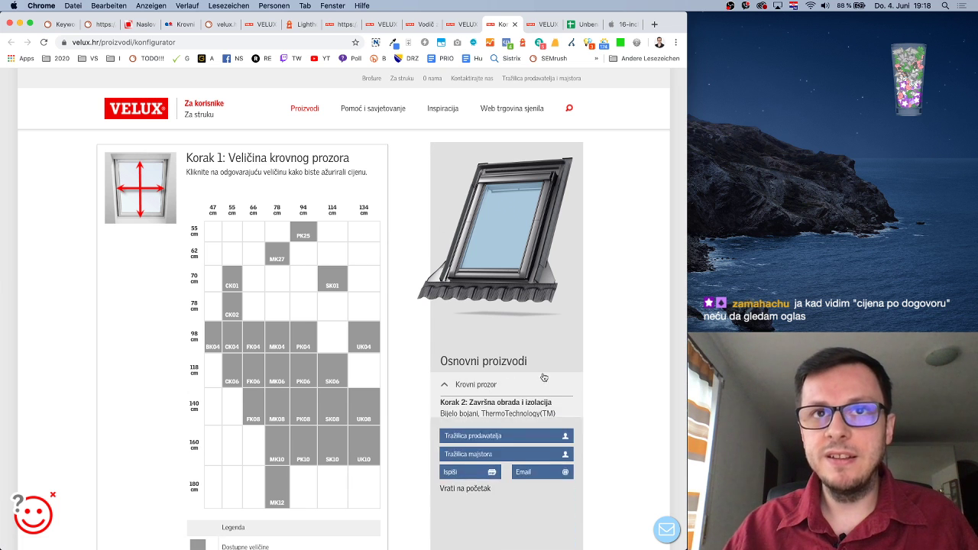
{"action": "scroll", "coordinate": [536, 375], "scroll_direction": "down", "scroll_amount": 15}
{"action": "scroll", "coordinate": [536, 375], "scroll_direction": "down", "scroll_amount": 3}
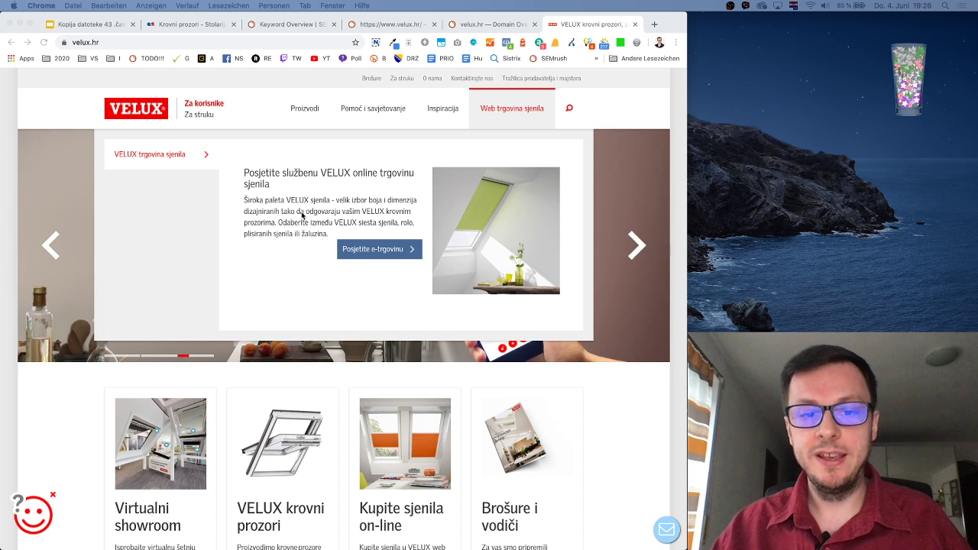
Open the VELUX online blinds shop from the velux.hr Web trgovina sjenila section and check its web address
{"action": "left_click", "coordinate": [598, 115]}
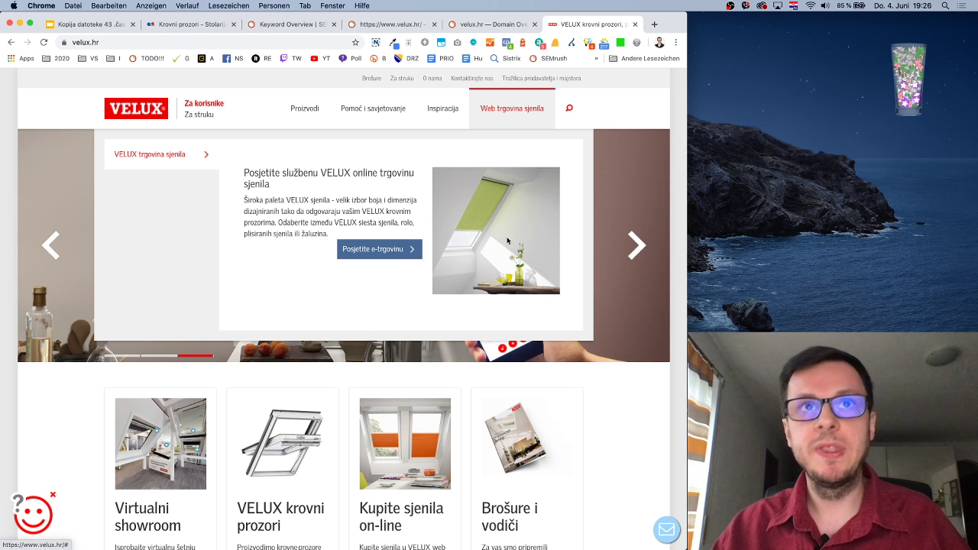
{"action": "left_click", "coordinate": [370, 249]}
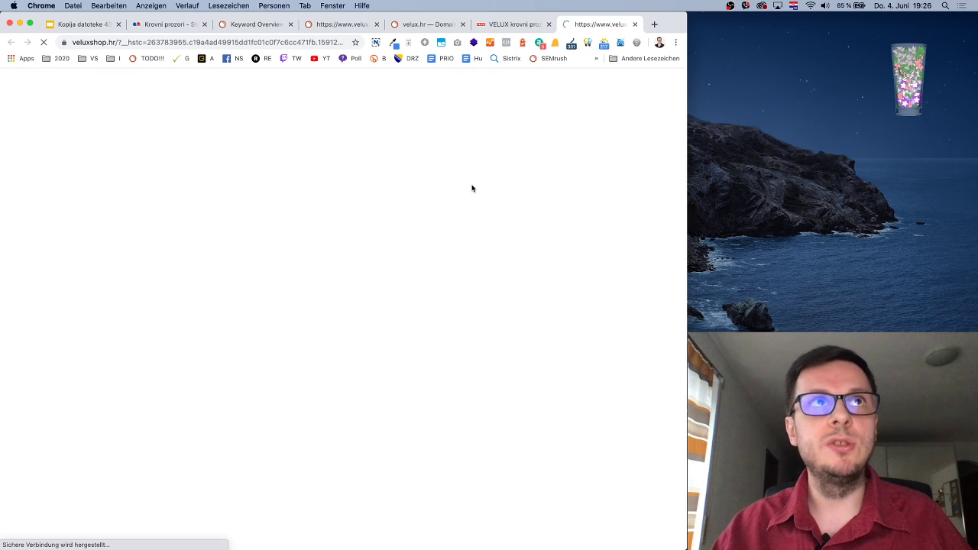
{"action": "left_click", "coordinate": [114, 42]}
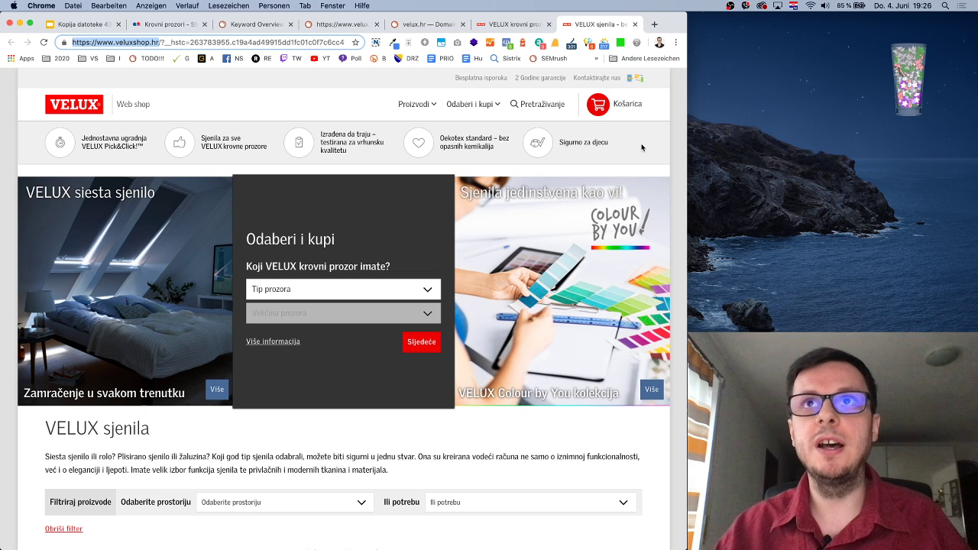
Inspect the VELUX web shop homepage in the iPhone 6/7/8 mobile preview, and return to the normal desktop view
{"action": "right_click", "coordinate": [640, 142]}
{"action": "left_click", "coordinate": [665, 220]}
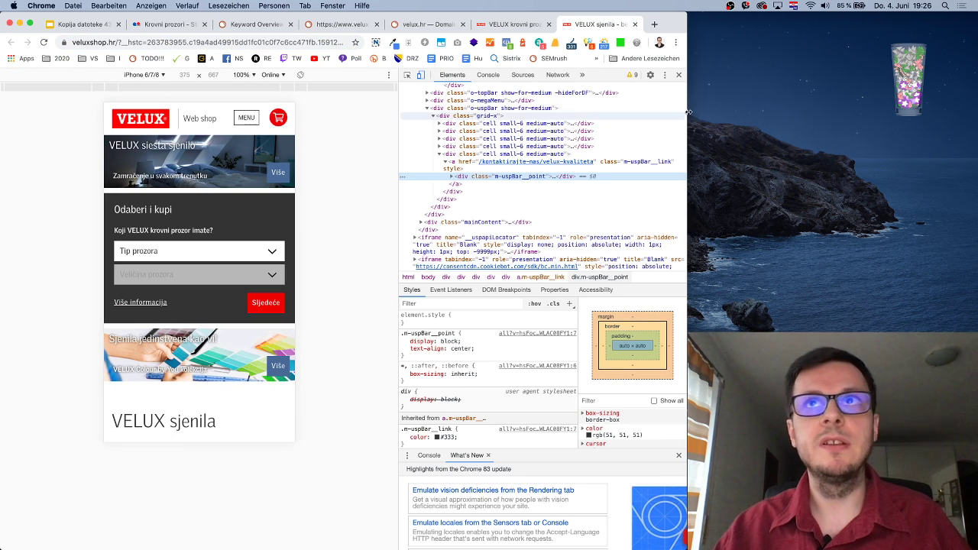
{"action": "left_click", "coordinate": [679, 75]}
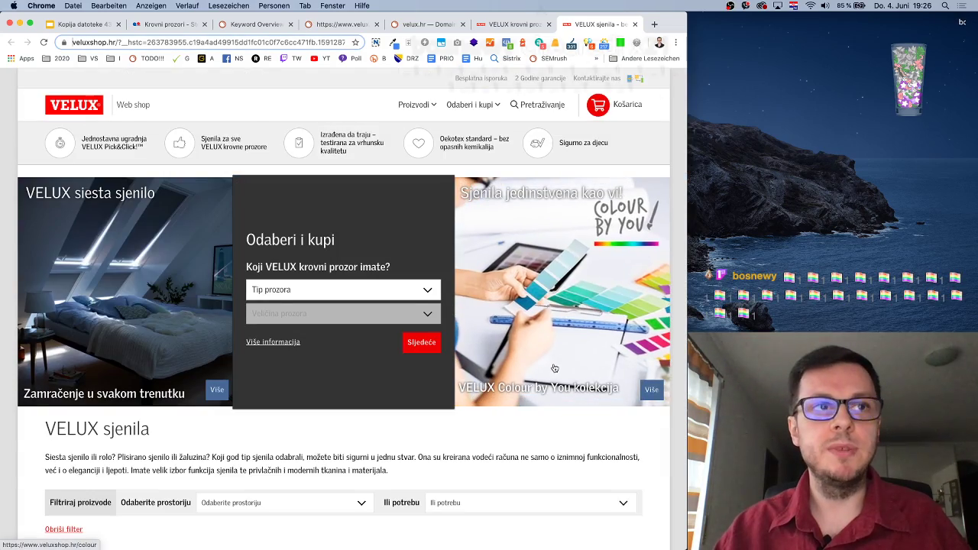
Examine the VELUX web shop homepage, from the Odaberi i kupi selector through the blinds listing and its displayed prices
{"action": "scroll", "coordinate": [558, 366], "scroll_direction": "down", "scroll_amount": 5}
{"action": "scroll", "coordinate": [556, 351], "scroll_direction": "up", "scroll_amount": 5}
{"action": "scroll", "coordinate": [555, 347], "scroll_direction": "down", "scroll_amount": 10}
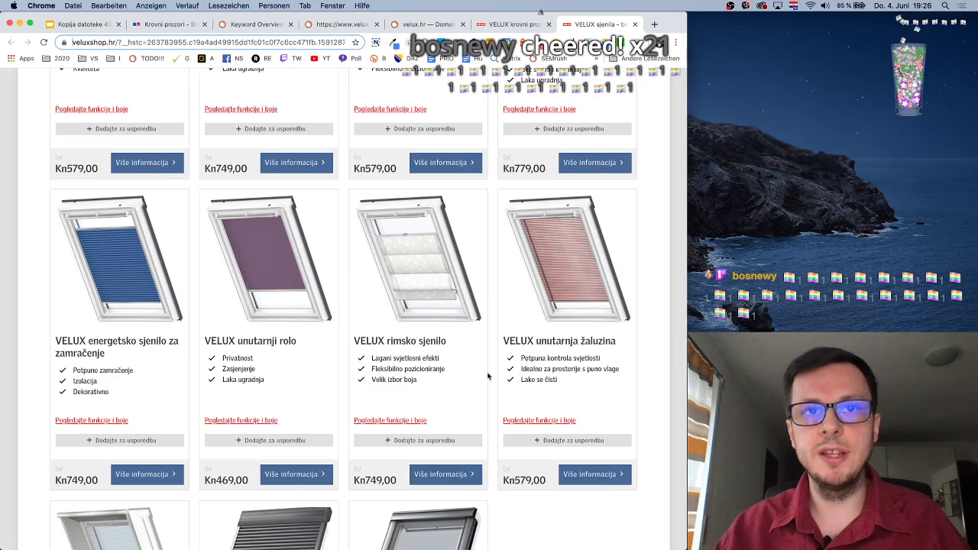
{"action": "scroll", "coordinate": [484, 362], "scroll_direction": "up", "scroll_amount": 4}
{"action": "scroll", "coordinate": [485, 363], "scroll_direction": "up", "scroll_amount": 3}
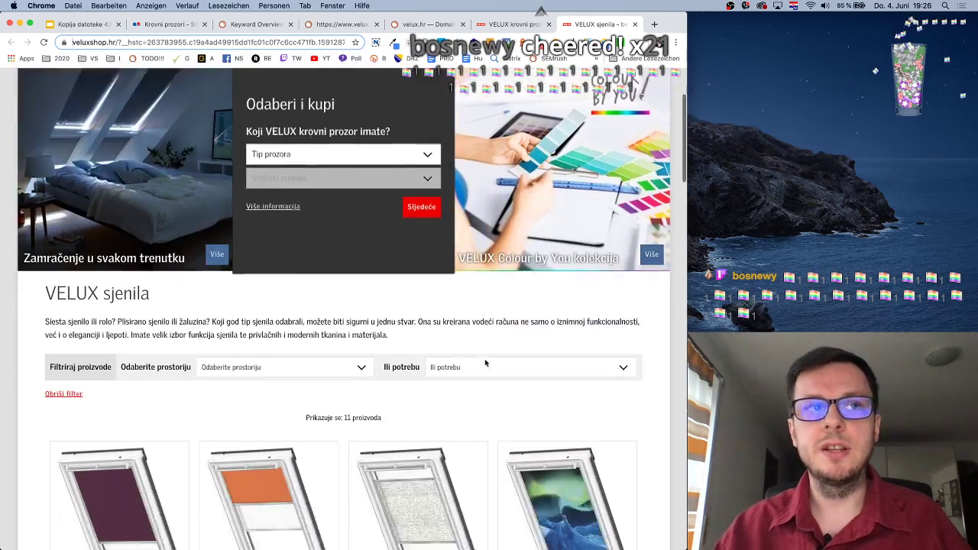
{"action": "scroll", "coordinate": [484, 362], "scroll_direction": "down", "scroll_amount": 10}
{"action": "scroll", "coordinate": [484, 363], "scroll_direction": "down", "scroll_amount": 5}
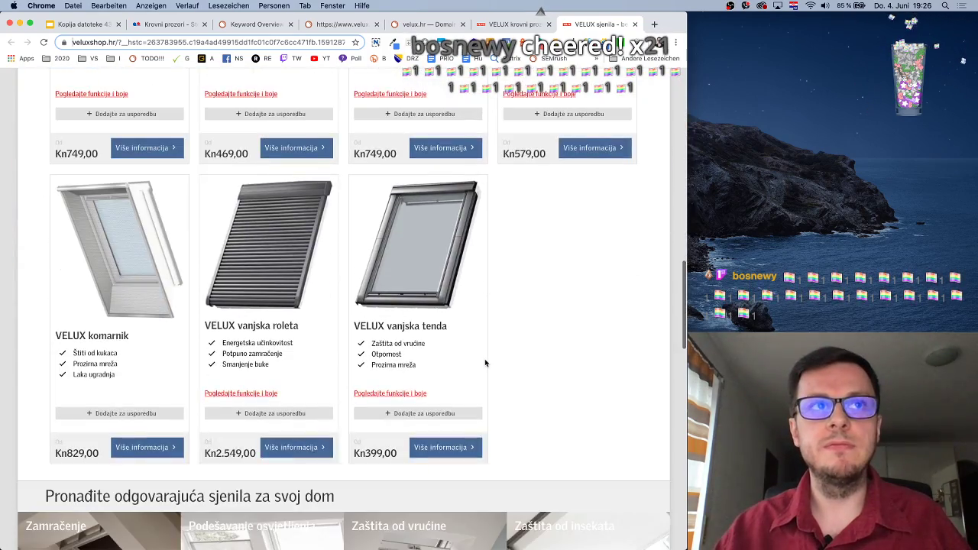
{"action": "scroll", "coordinate": [484, 363], "scroll_direction": "up", "scroll_amount": 10}
{"action": "scroll", "coordinate": [484, 362], "scroll_direction": "up", "scroll_amount": 3}
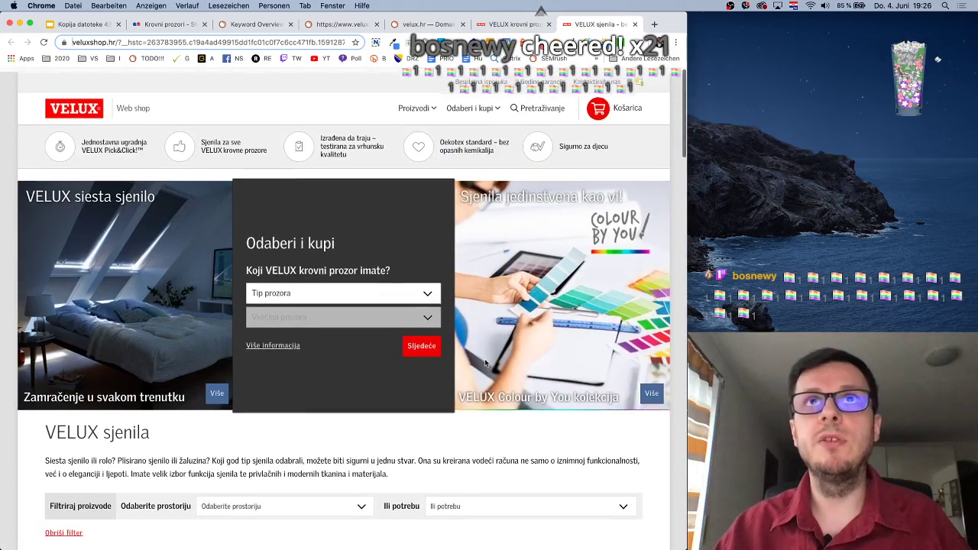
Close the VELUX web shop and velux.hr homepage, returning to the SEMrush Domain Overview for velux.hr
{"action": "left_click", "coordinate": [635, 25]}
{"action": "left_click", "coordinate": [637, 24]}
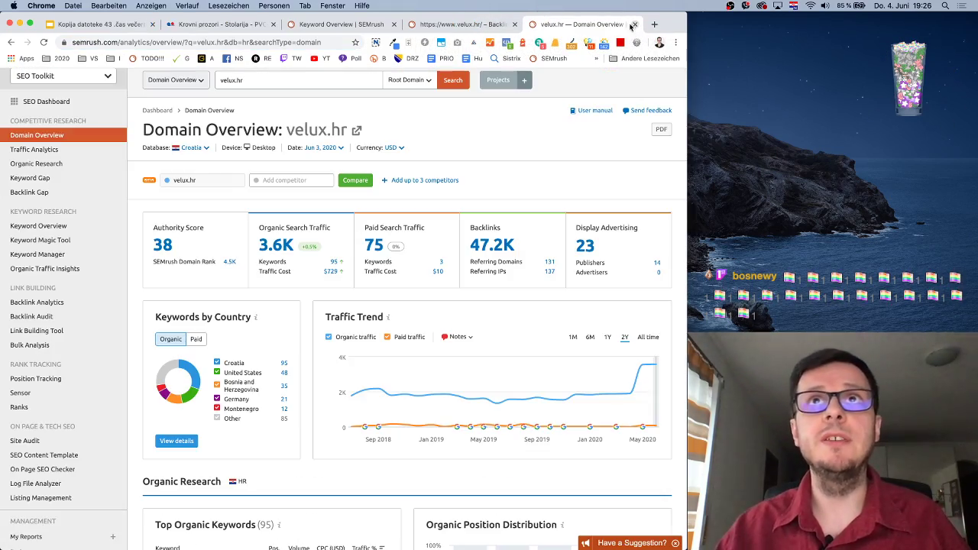
{"action": "left_click", "coordinate": [362, 25]}
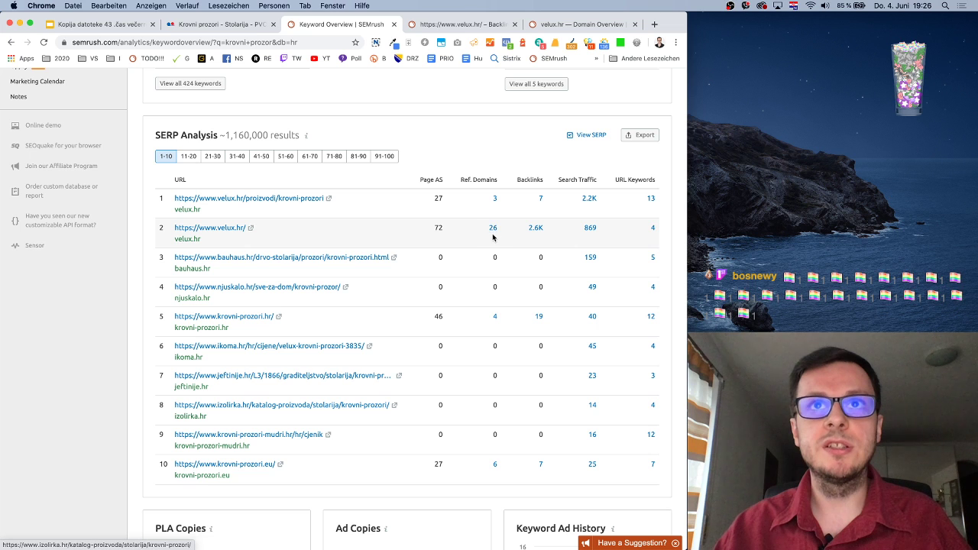
{"action": "left_click", "coordinate": [464, 25]}
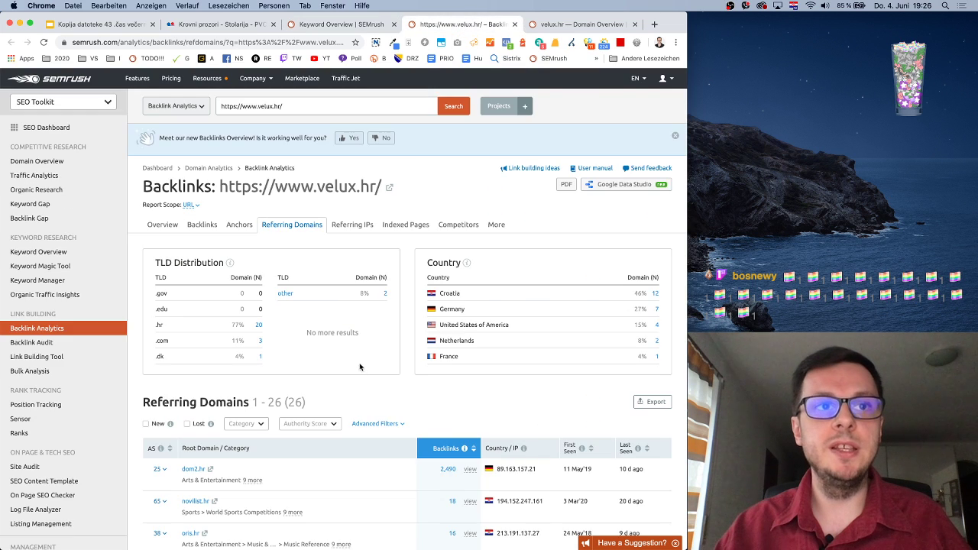
{"action": "scroll", "coordinate": [360, 367], "scroll_direction": "down", "scroll_amount": 5}
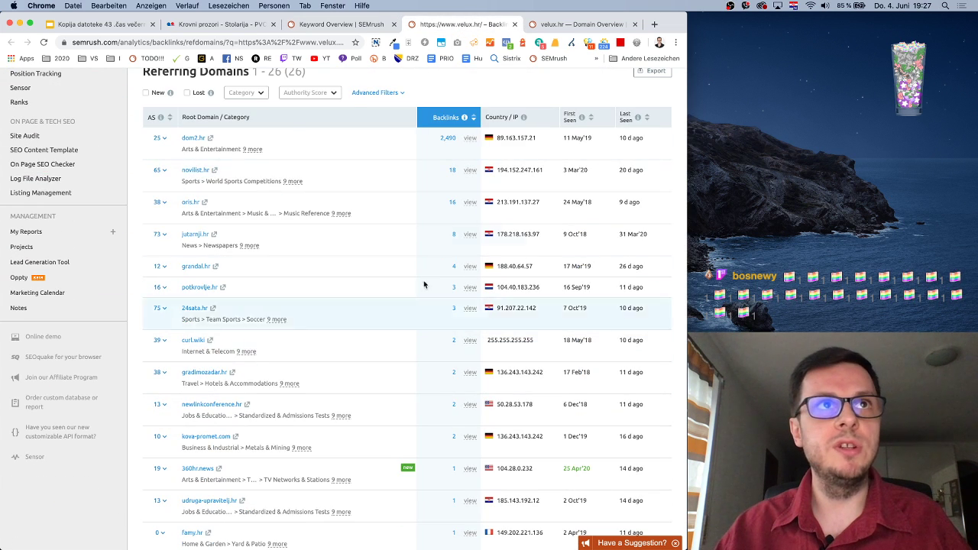
{"action": "left_click", "coordinate": [164, 118]}
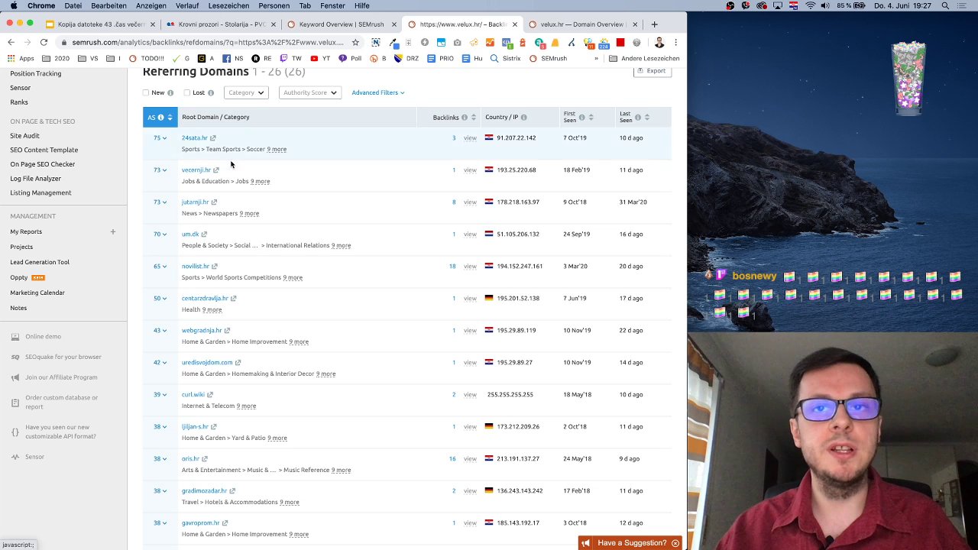
{"action": "scroll", "coordinate": [389, 135], "scroll_direction": "up", "scroll_amount": 1}
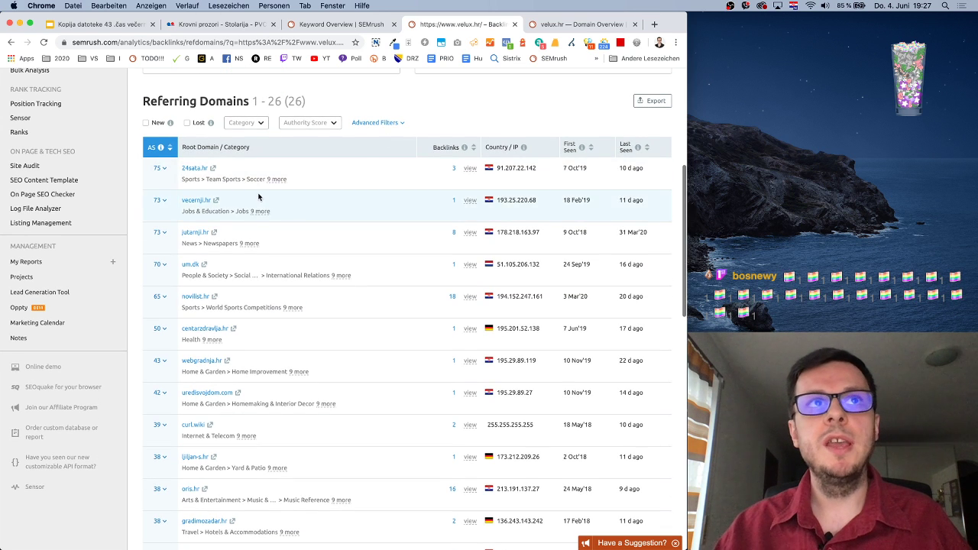
{"action": "scroll", "coordinate": [366, 217], "scroll_direction": "up", "scroll_amount": 1}
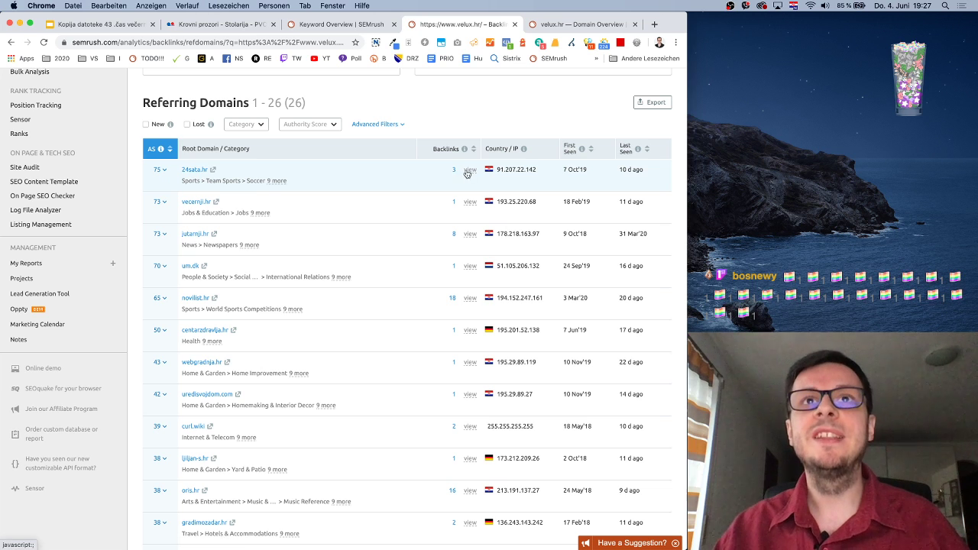
Review the individual backlinks from 24sata.hr with their anchors and target URLs, and collapse the list
{"action": "left_click", "coordinate": [467, 169]}
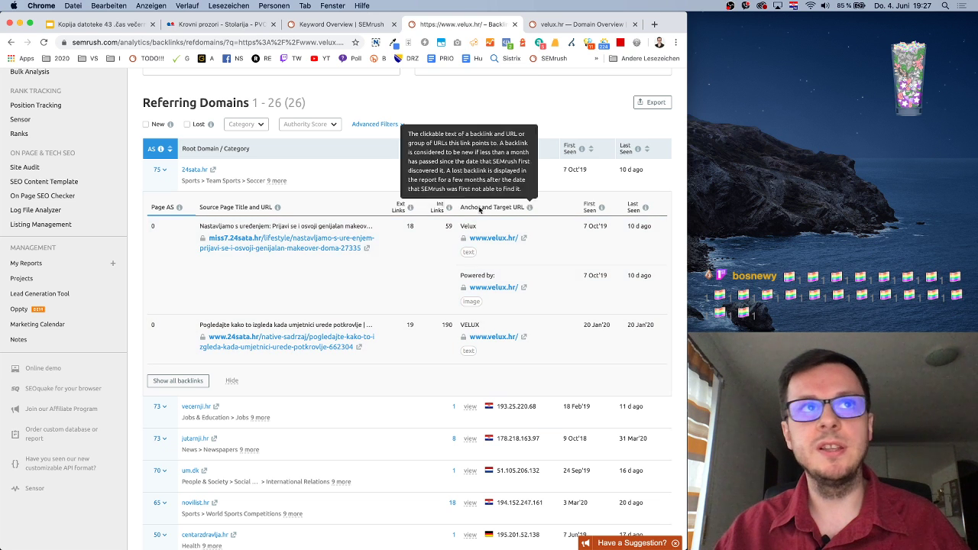
{"action": "scroll", "coordinate": [421, 316], "scroll_direction": "down", "scroll_amount": 1}
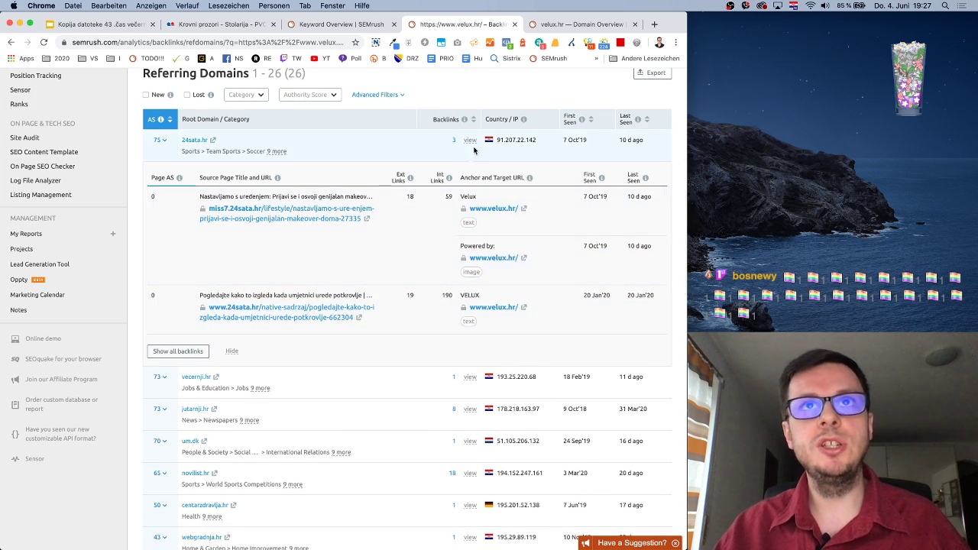
{"action": "left_click", "coordinate": [470, 141]}
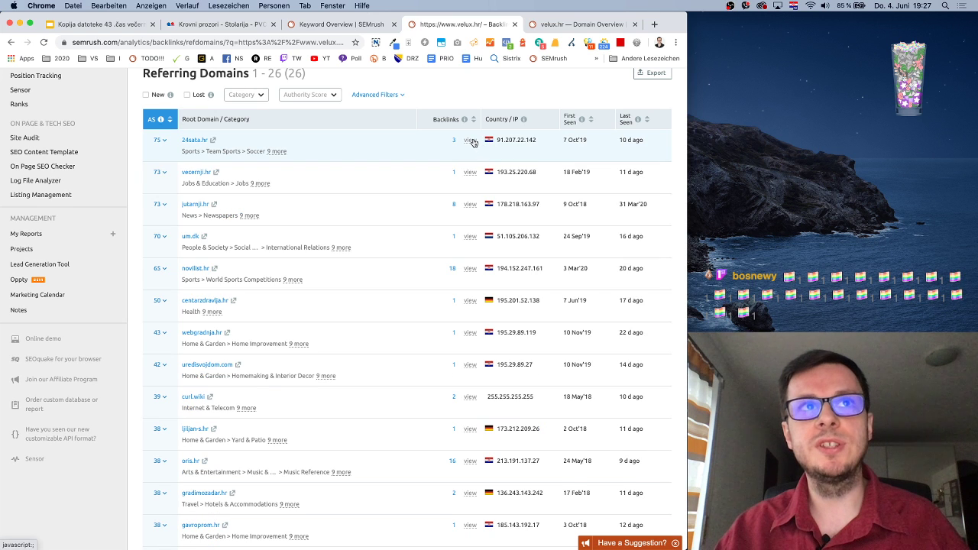
Review the individual backlinks from vecernji.hr and jutarnji.hr, collapsing each list after viewing it
{"action": "left_click", "coordinate": [470, 173]}
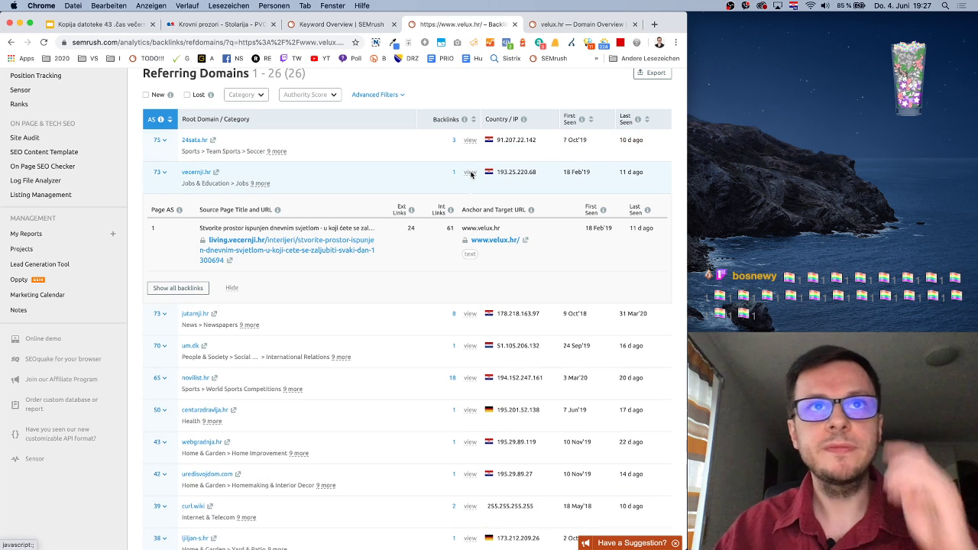
{"action": "left_click", "coordinate": [470, 172]}
{"action": "left_click", "coordinate": [470, 203]}
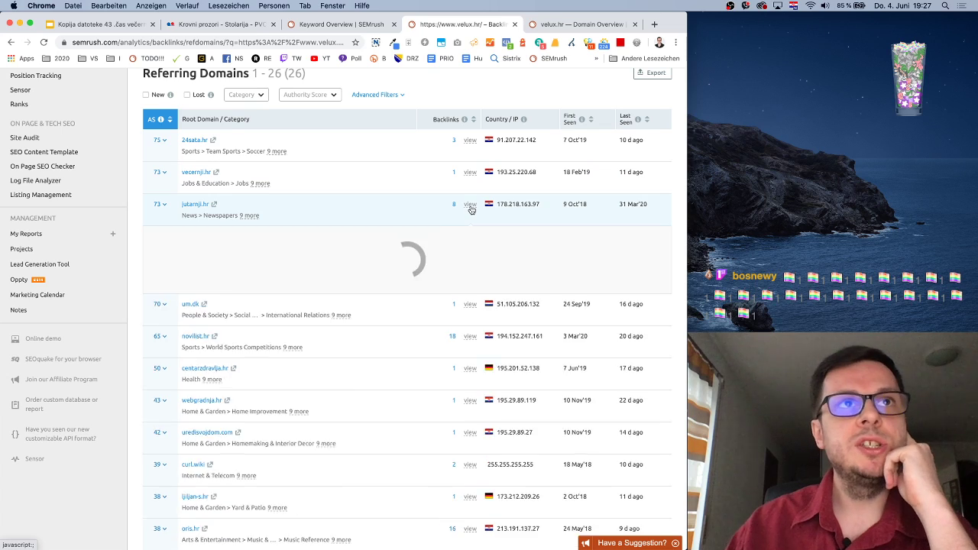
{"action": "scroll", "coordinate": [502, 333], "scroll_direction": "down", "scroll_amount": 4}
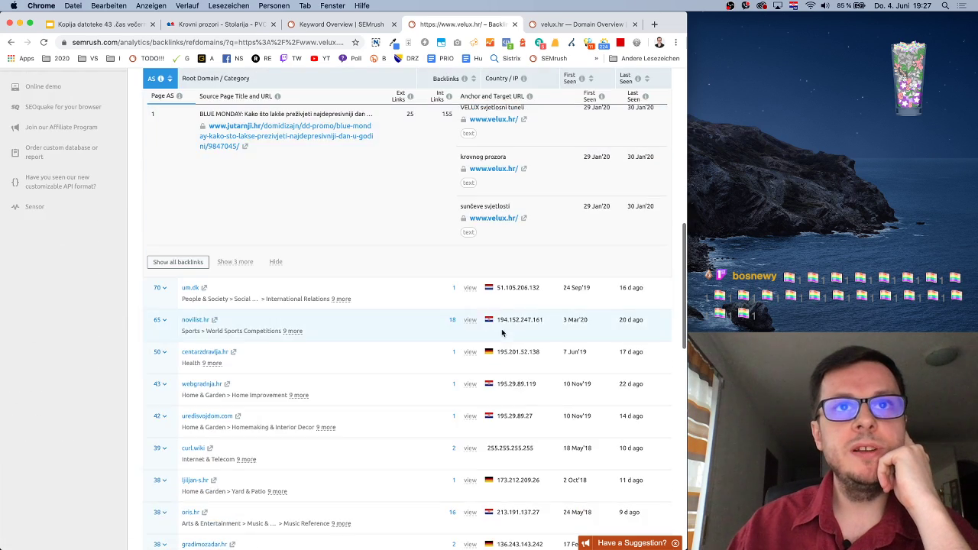
{"action": "scroll", "coordinate": [474, 381], "scroll_direction": "up", "scroll_amount": 7}
{"action": "left_click", "coordinate": [470, 394]}
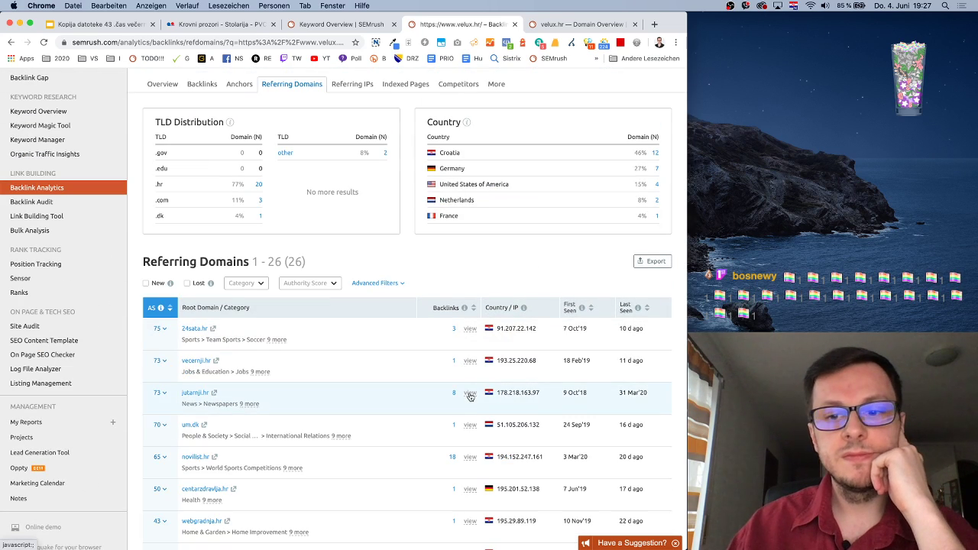
Open the miss7.24sata.hr source article from the 24sata.hr backlinks and accept its cookie notice
{"action": "left_click", "coordinate": [470, 330]}
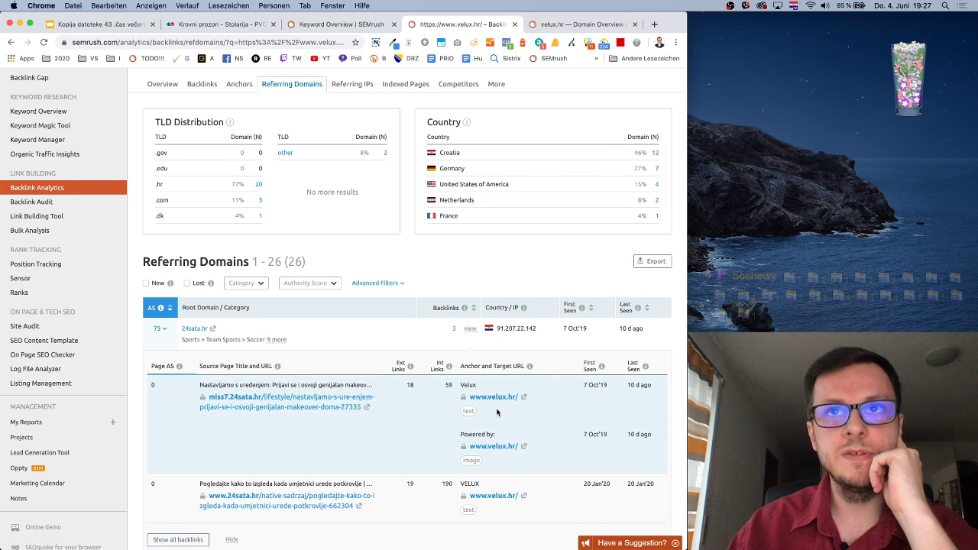
{"action": "scroll", "coordinate": [489, 407], "scroll_direction": "down", "scroll_amount": 5}
{"action": "scroll", "coordinate": [490, 411], "scroll_direction": "up", "scroll_amount": 2}
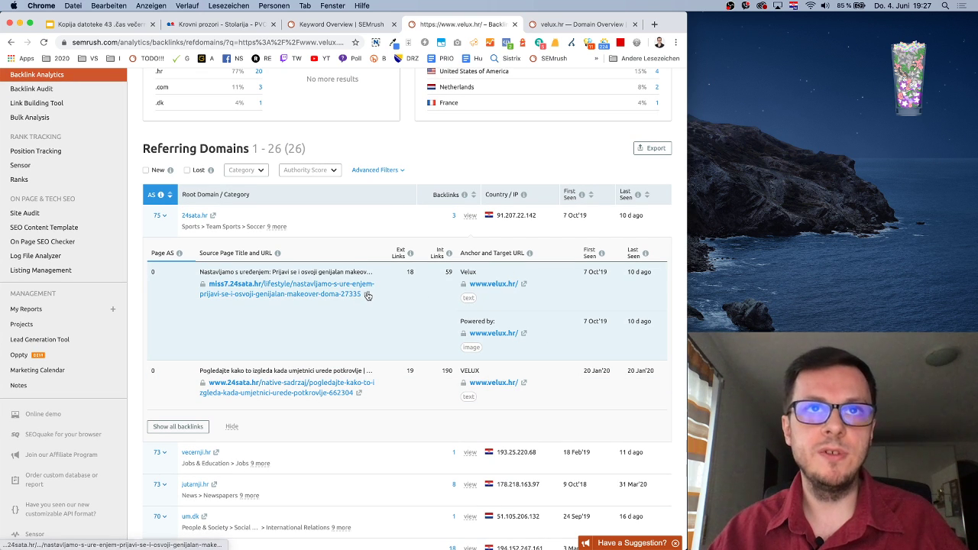
{"action": "left_click", "coordinate": [365, 294]}
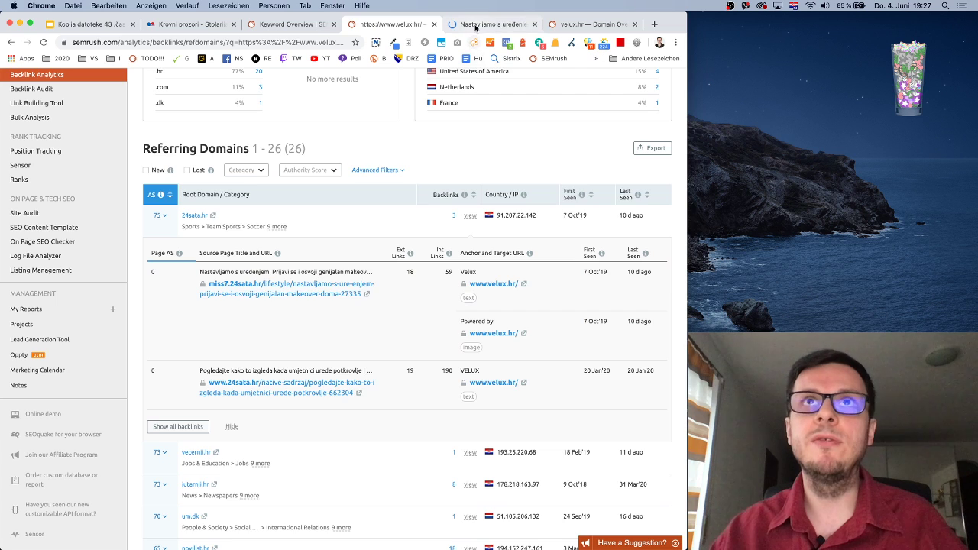
{"action": "left_click", "coordinate": [489, 23]}
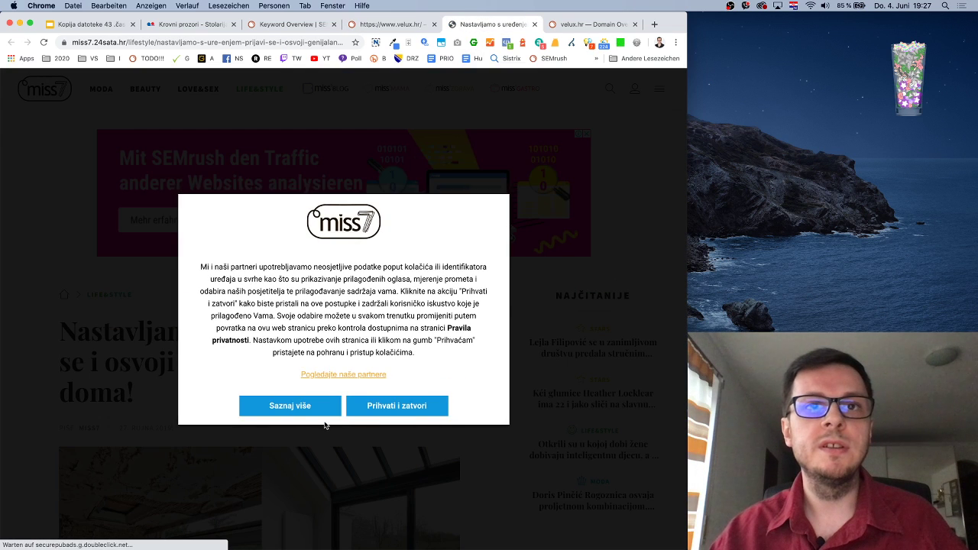
{"action": "left_click", "coordinate": [382, 405]}
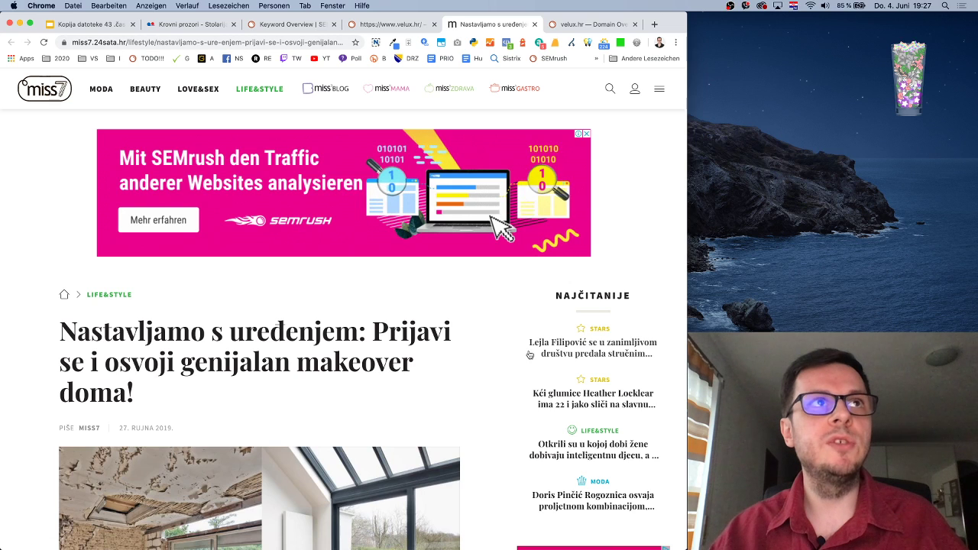
Inspect the HTML code of the Velux link in the article's introductory paragraph, and close the developer tools
{"action": "scroll", "coordinate": [527, 352], "scroll_direction": "down", "scroll_amount": 10}
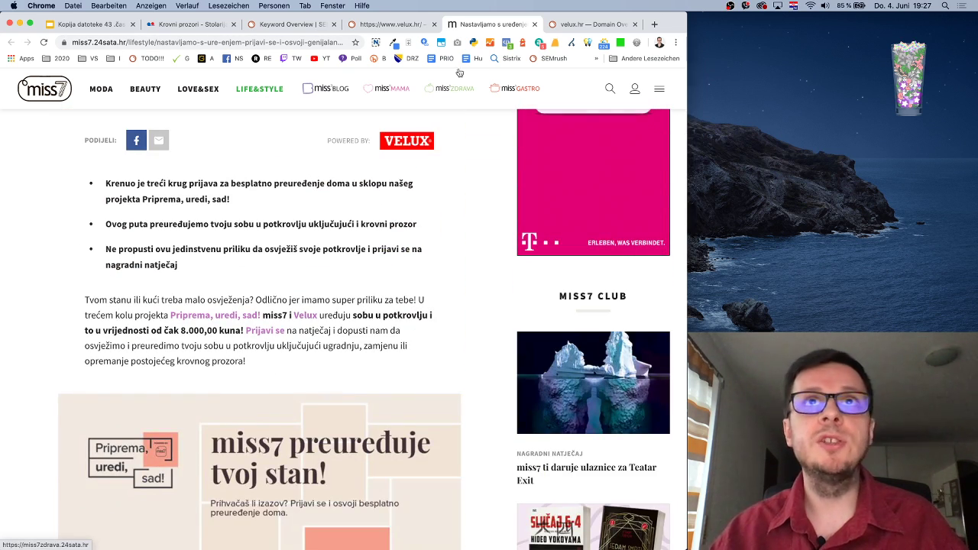
{"action": "left_click", "coordinate": [390, 24]}
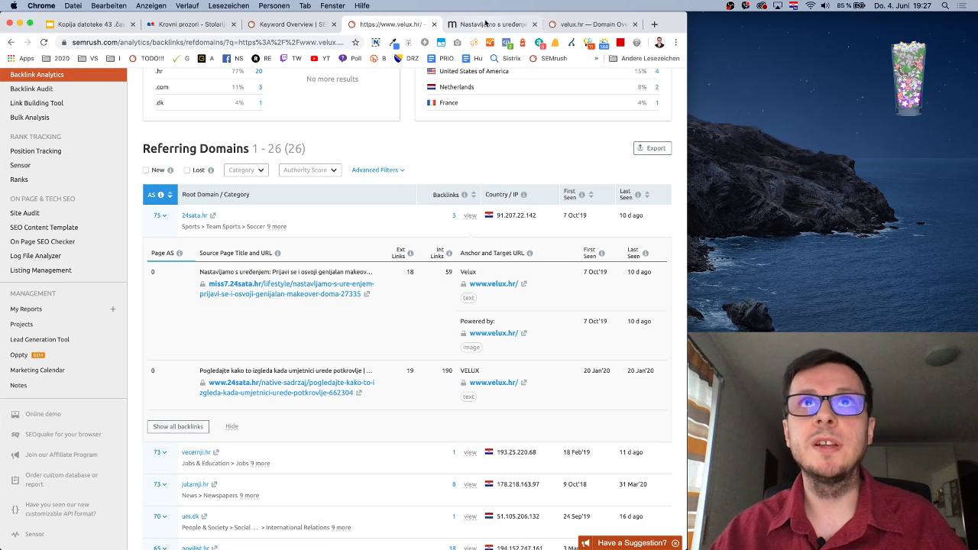
{"action": "left_click", "coordinate": [486, 24]}
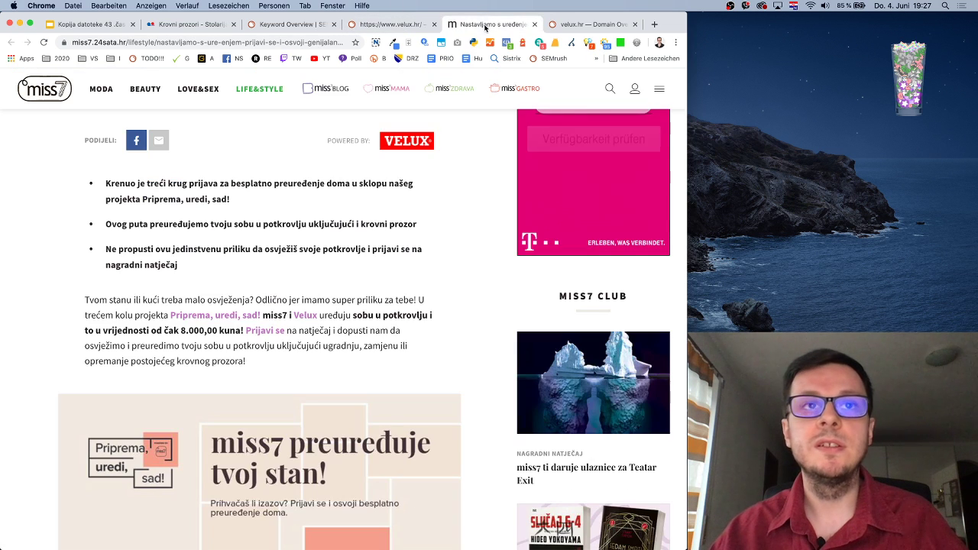
{"action": "right_click", "coordinate": [312, 318]}
{"action": "left_click", "coordinate": [382, 443]}
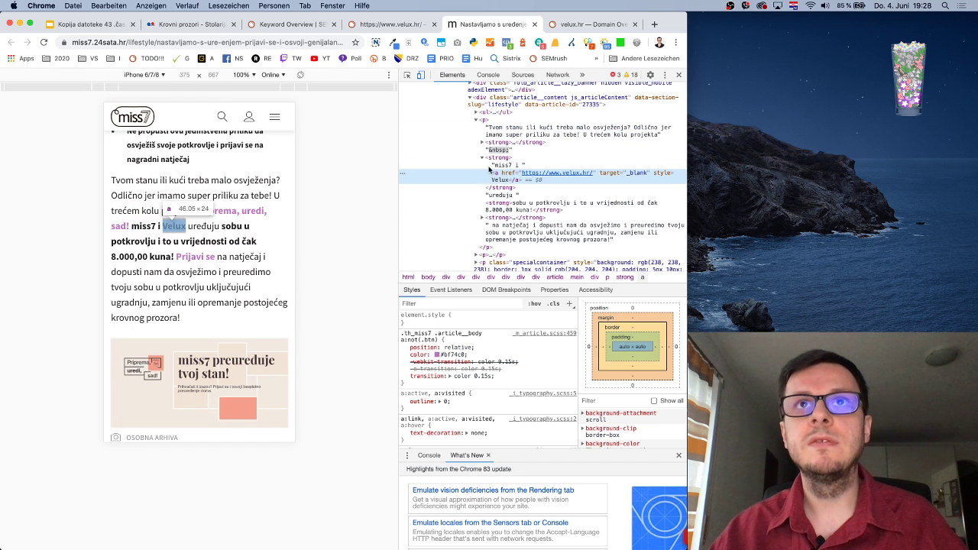
{"action": "left_click", "coordinate": [678, 74]}
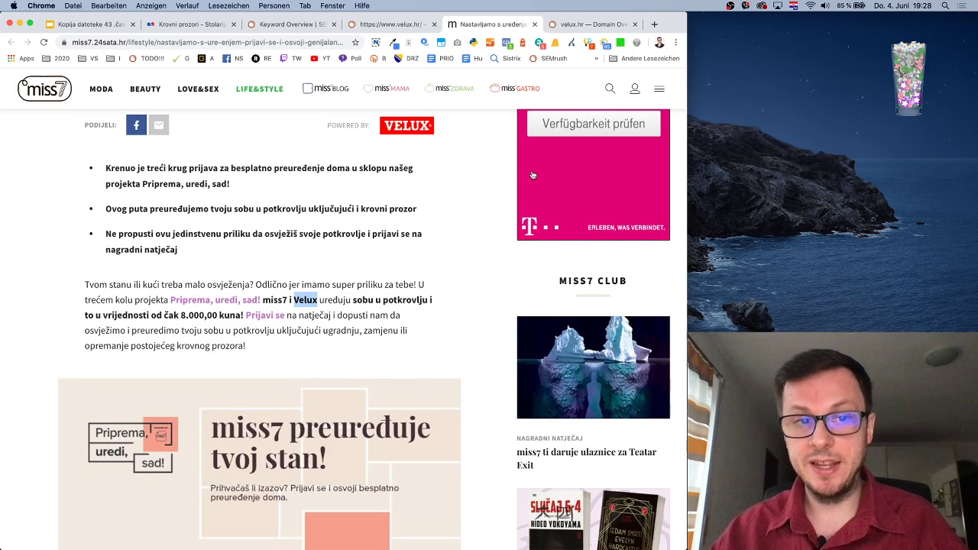
Examine how the miss7 article presents its sponsor, the in-text Velux link and the prize contest details
{"action": "scroll", "coordinate": [504, 182], "scroll_direction": "up", "scroll_amount": 8}
{"action": "scroll", "coordinate": [386, 357], "scroll_direction": "down", "scroll_amount": 4}
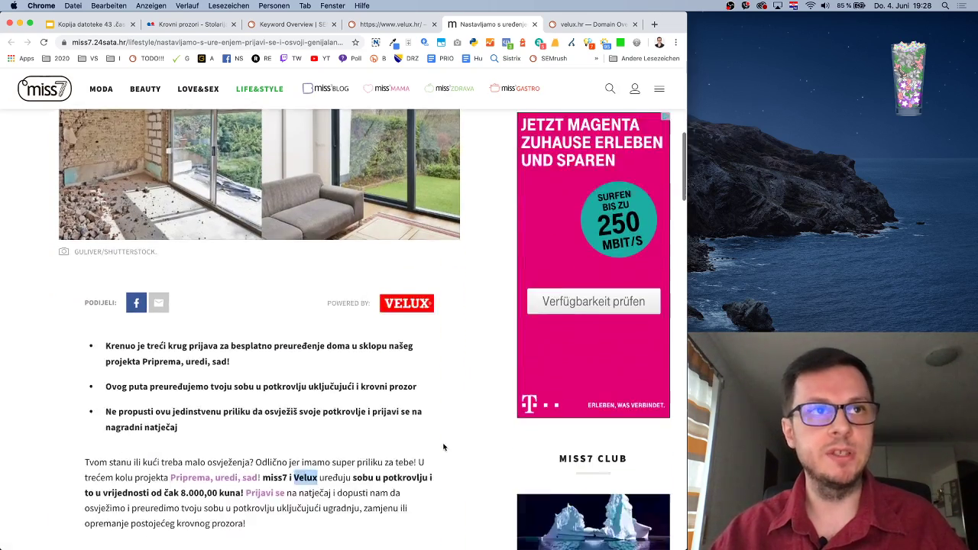
{"action": "scroll", "coordinate": [445, 446], "scroll_direction": "down", "scroll_amount": 3}
{"action": "scroll", "coordinate": [458, 372], "scroll_direction": "down", "scroll_amount": 2}
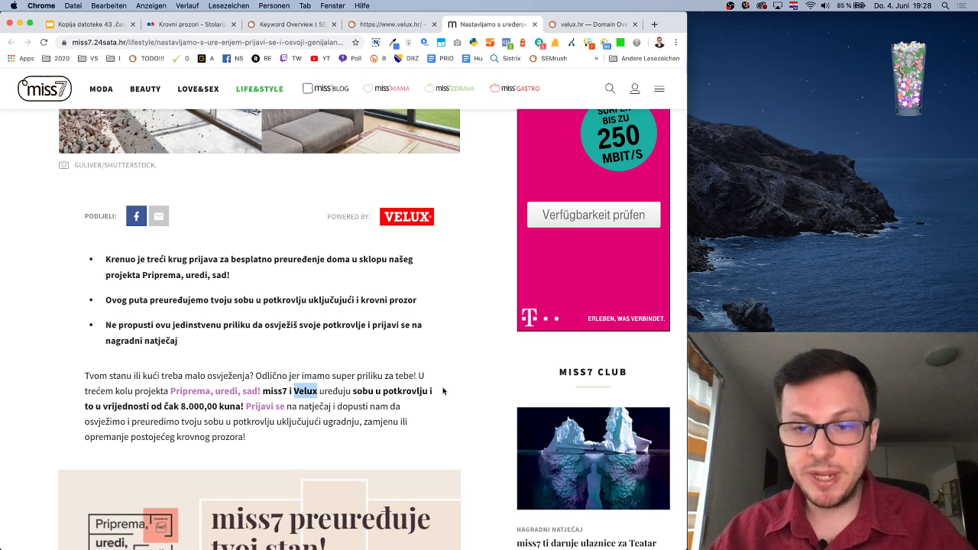
{"action": "left_click", "coordinate": [377, 264]}
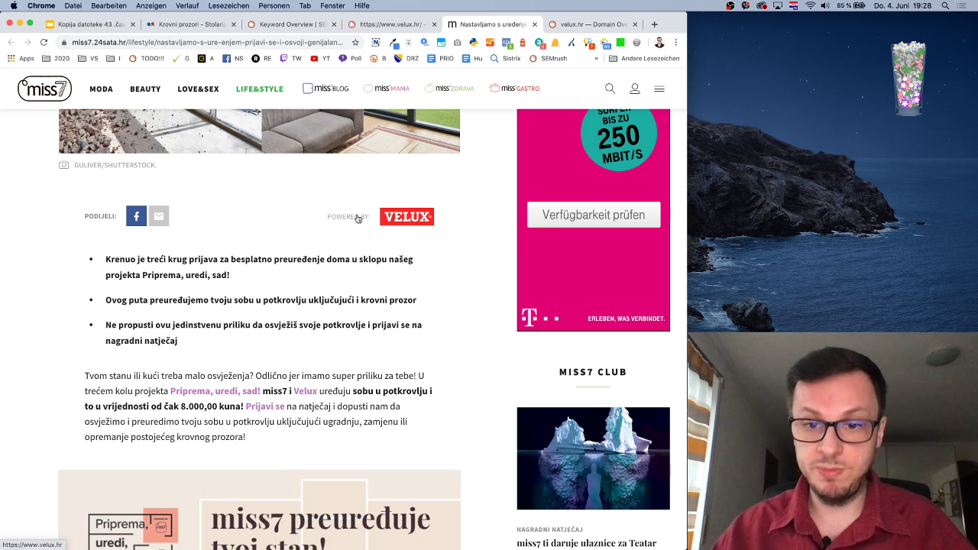
{"action": "left_click_drag", "start_coordinate": [327, 390], "coordinate": [282, 391]}
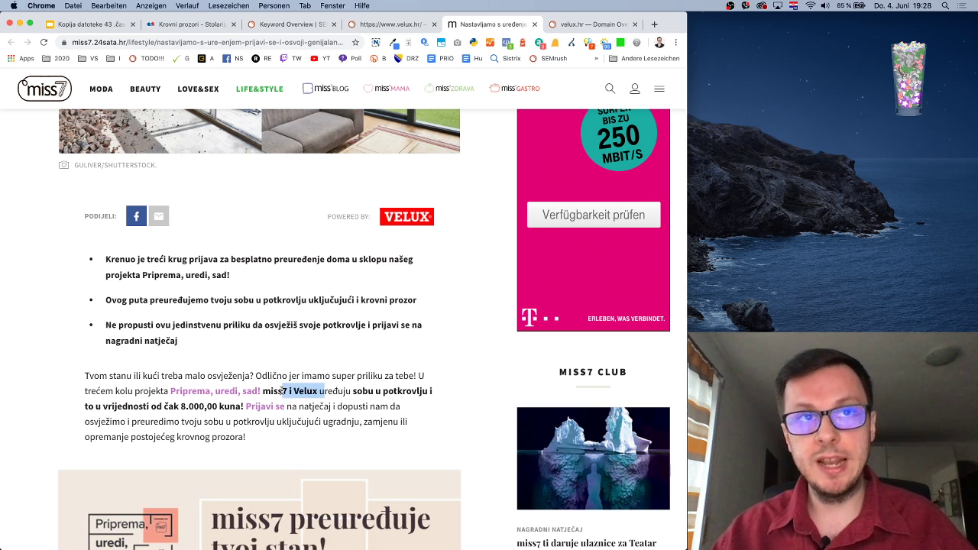
{"action": "left_click", "coordinate": [345, 391]}
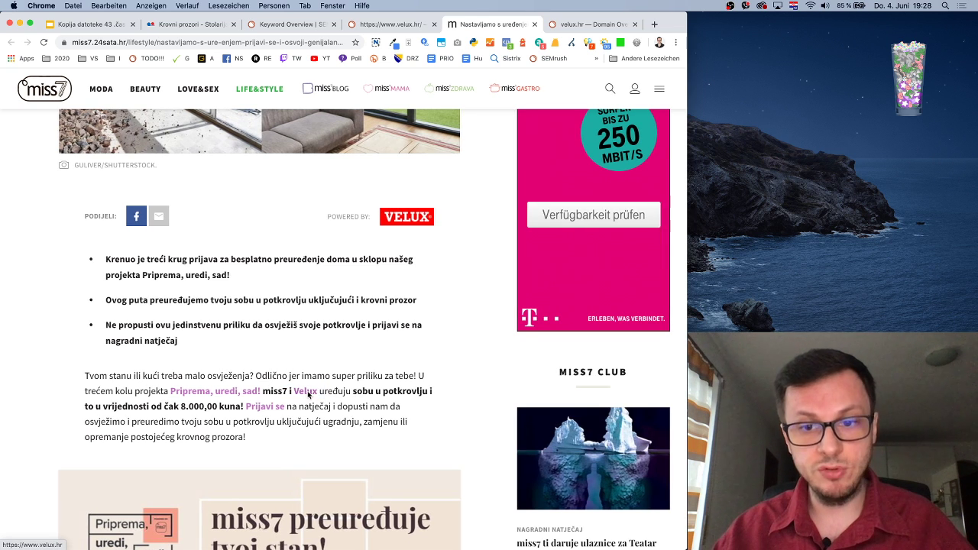
{"action": "left_click_drag", "start_coordinate": [333, 390], "coordinate": [259, 391]}
{"action": "left_click", "coordinate": [343, 400]}
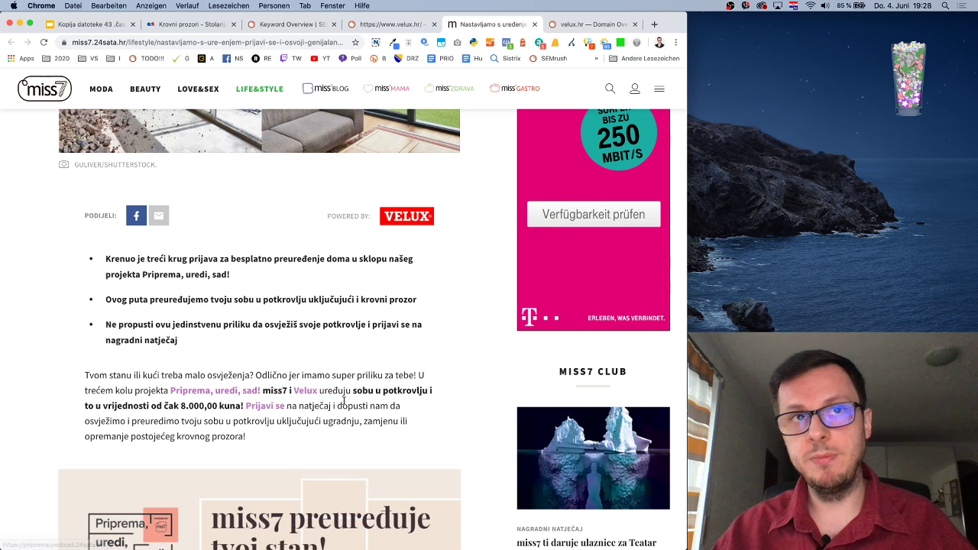
{"action": "scroll", "coordinate": [343, 402], "scroll_direction": "down", "scroll_amount": 5}
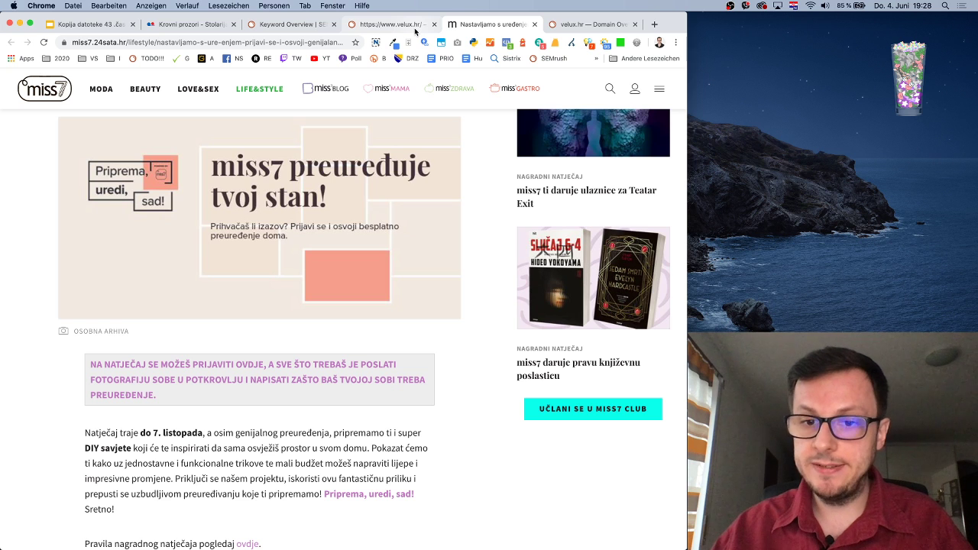
Return to the referring domains report, hide the 24sata.hr backlinks and check the last-seen dates of 24sata.hr and vecernji.hr
{"action": "left_click", "coordinate": [390, 24]}
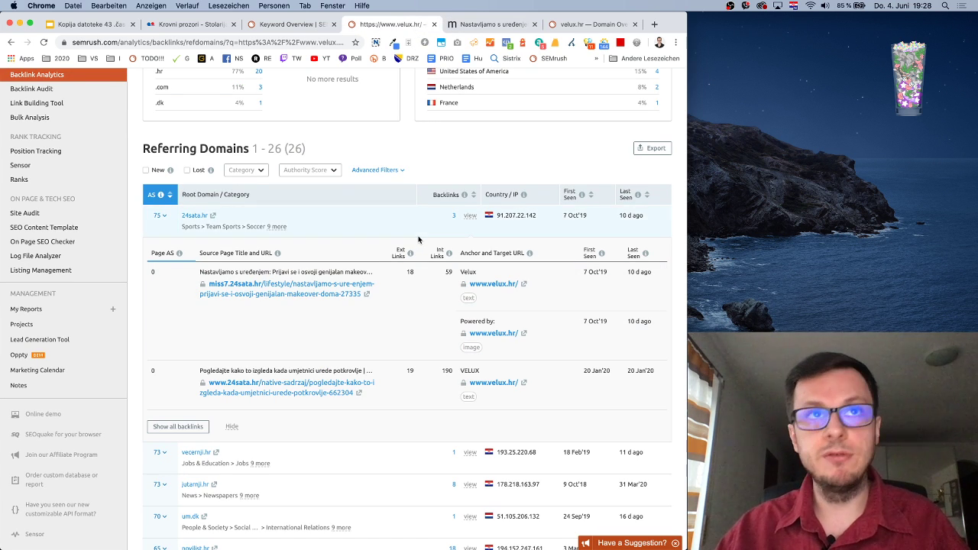
{"action": "scroll", "coordinate": [421, 222], "scroll_direction": "down", "scroll_amount": 1}
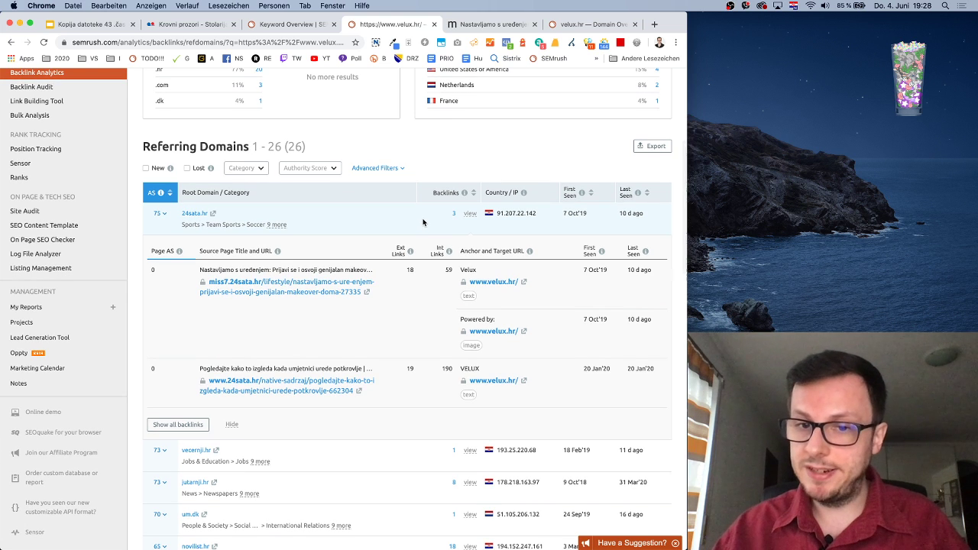
{"action": "left_click", "coordinate": [469, 220]}
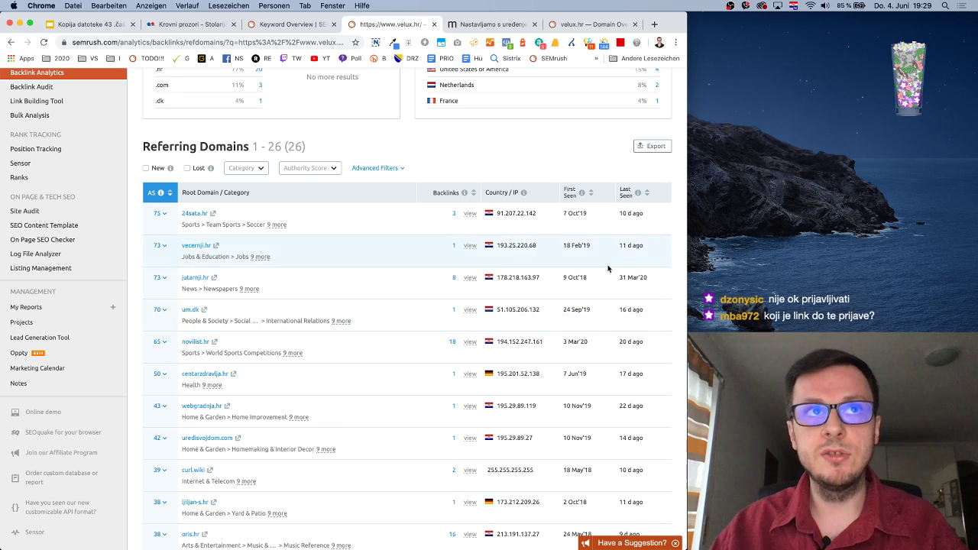
{"action": "left_click_drag", "start_coordinate": [623, 217], "coordinate": [640, 247]}
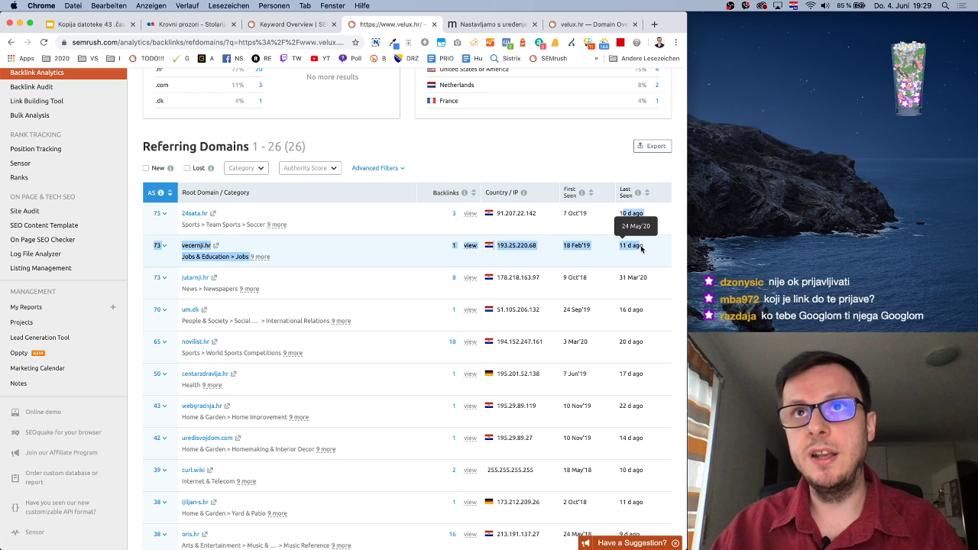
{"action": "left_click", "coordinate": [640, 246]}
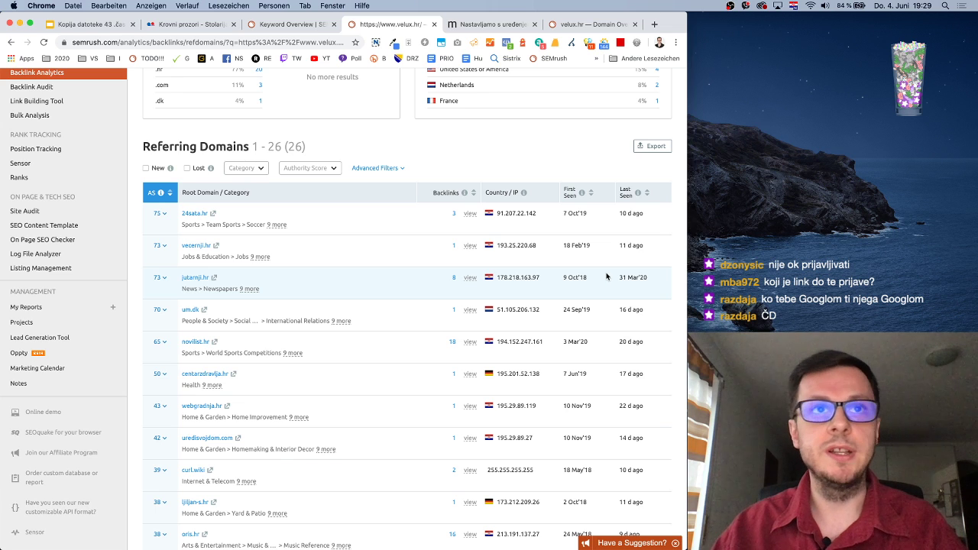
Look through all domains referring to velux.hr, comparing their authority scores, backlink counts and first-seen and last-seen dates
{"action": "scroll", "coordinate": [293, 299], "scroll_direction": "down", "scroll_amount": 1}
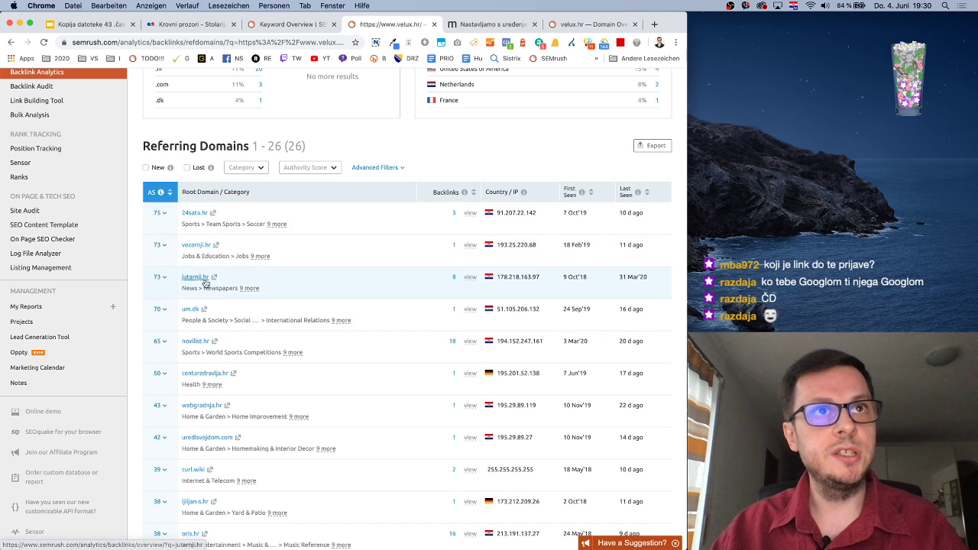
{"action": "scroll", "coordinate": [353, 321], "scroll_direction": "down", "scroll_amount": 3}
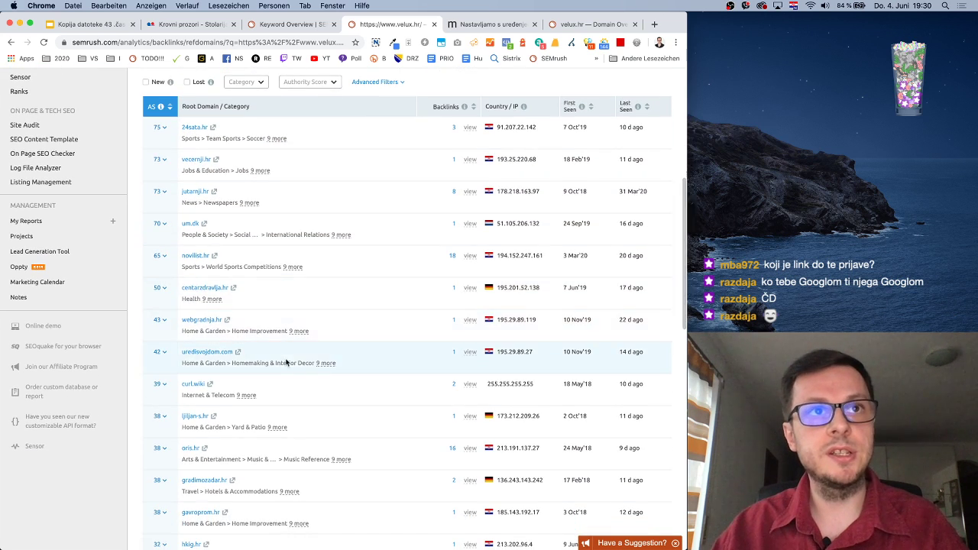
{"action": "scroll", "coordinate": [331, 366], "scroll_direction": "down", "scroll_amount": 15}
{"action": "scroll", "coordinate": [332, 366], "scroll_direction": "up", "scroll_amount": 20}
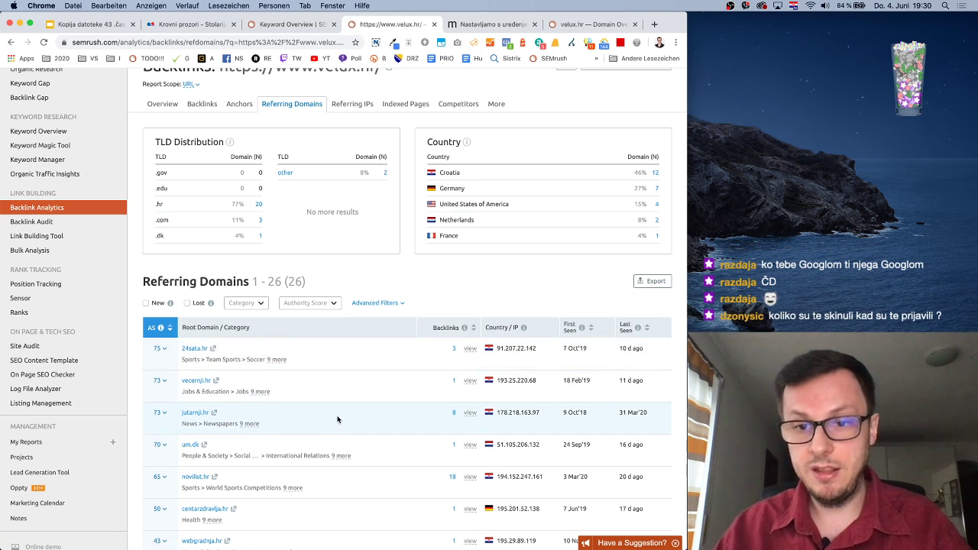
{"action": "scroll", "coordinate": [336, 419], "scroll_direction": "down", "scroll_amount": 6}
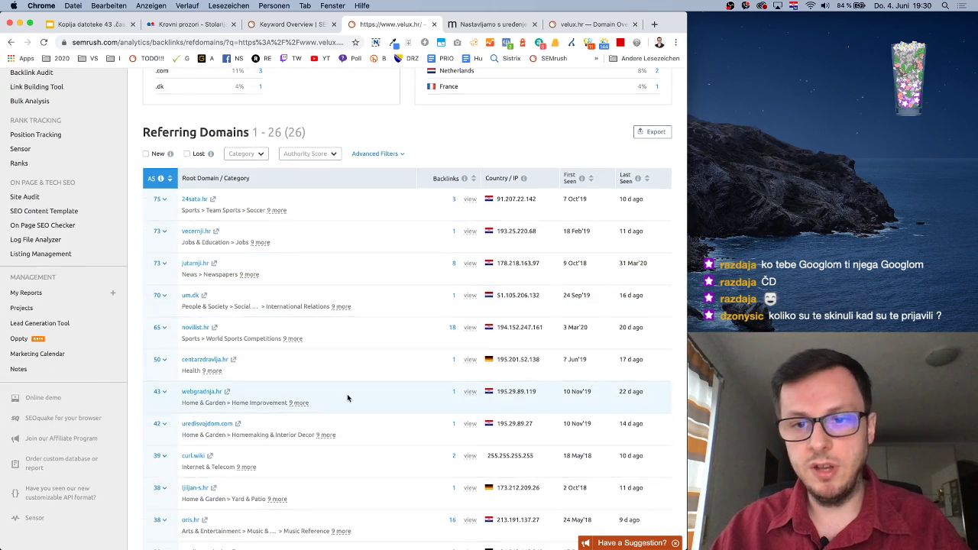
{"action": "scroll", "coordinate": [346, 393], "scroll_direction": "down", "scroll_amount": 5}
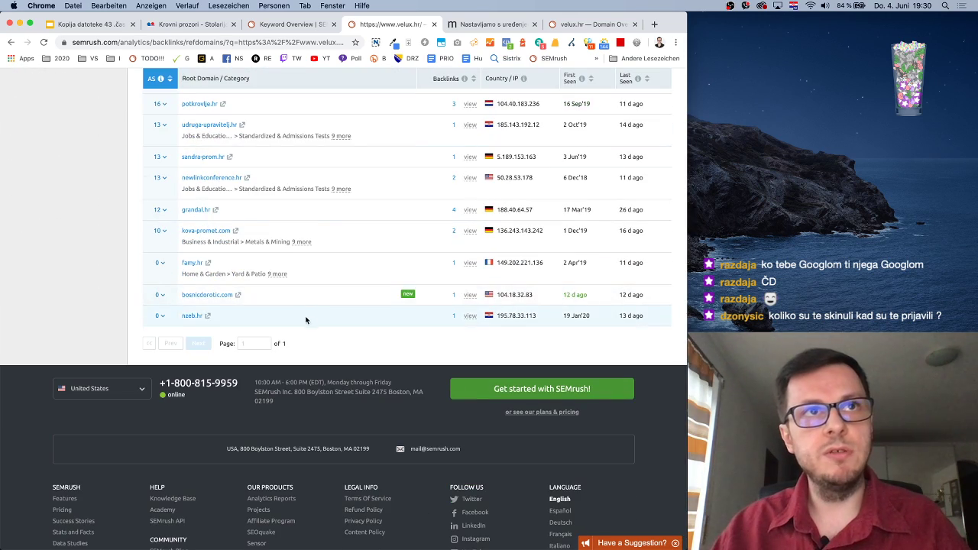
{"action": "scroll", "coordinate": [340, 286], "scroll_direction": "up", "scroll_amount": 3}
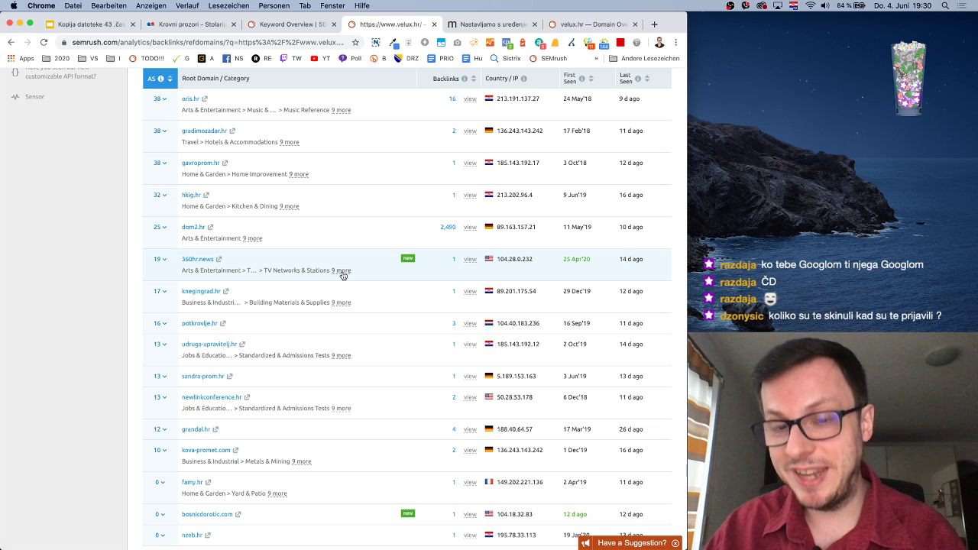
{"action": "scroll", "coordinate": [343, 273], "scroll_direction": "up", "scroll_amount": 2}
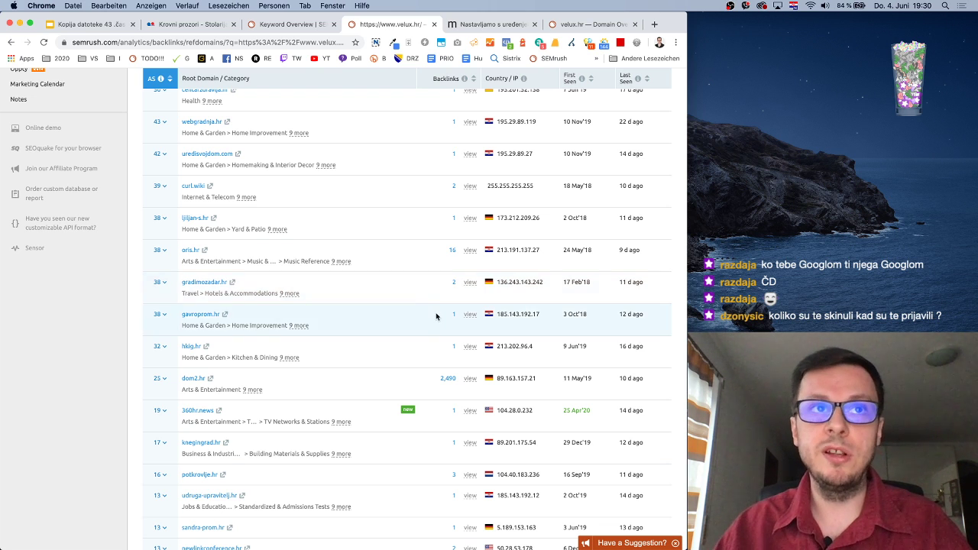
{"action": "scroll", "coordinate": [429, 291], "scroll_direction": "up", "scroll_amount": 5}
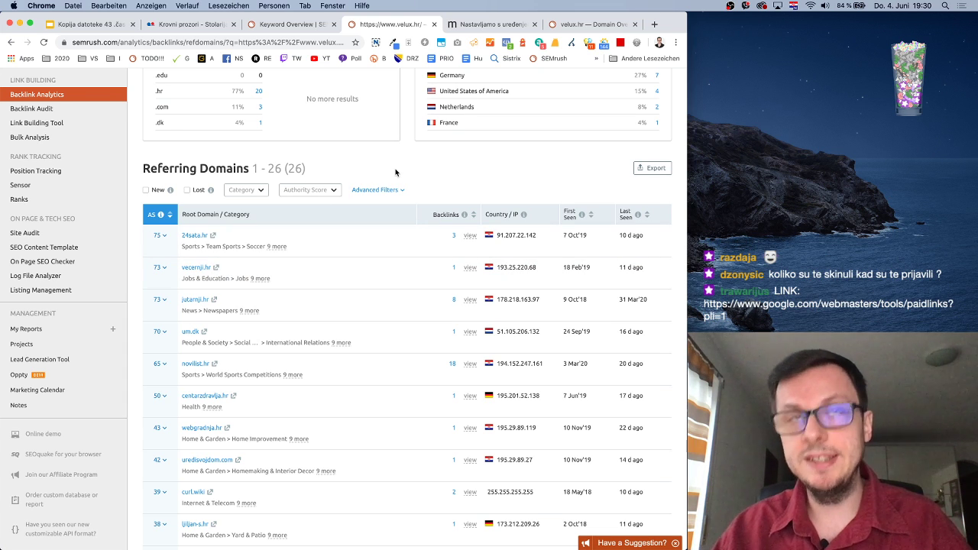
Return to the keyword overview for krovni prozor, bring up the private window with the Velux configurator and close it
{"action": "key", "text": "ctrl+shift+Tab"}
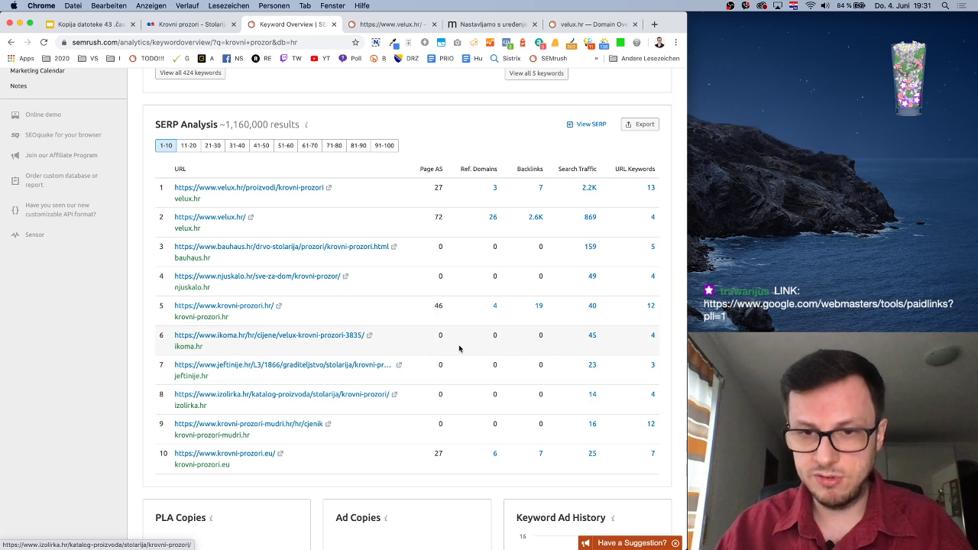
{"action": "scroll", "coordinate": [458, 346], "scroll_direction": "up", "scroll_amount": 10}
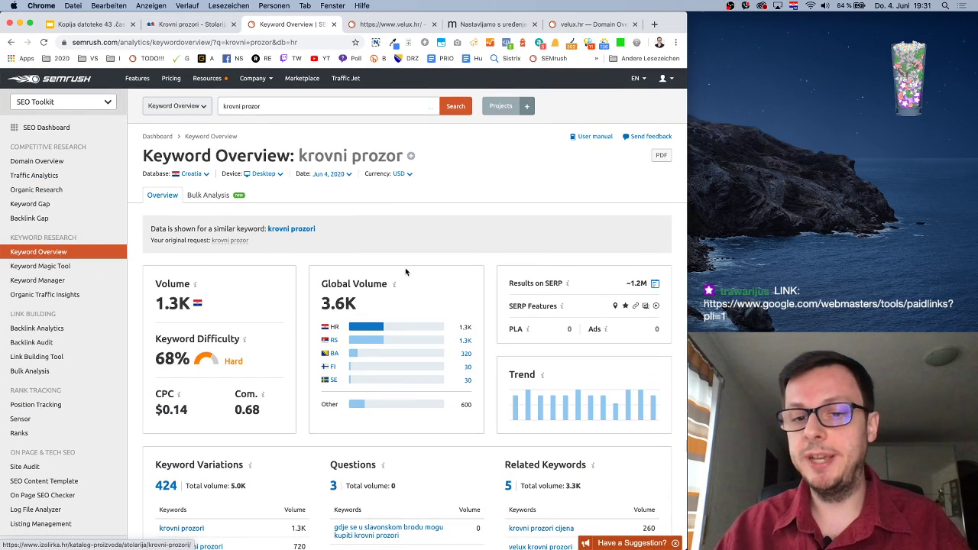
{"action": "left_click", "coordinate": [361, 31]}
{"action": "left_click", "coordinate": [298, 26]}
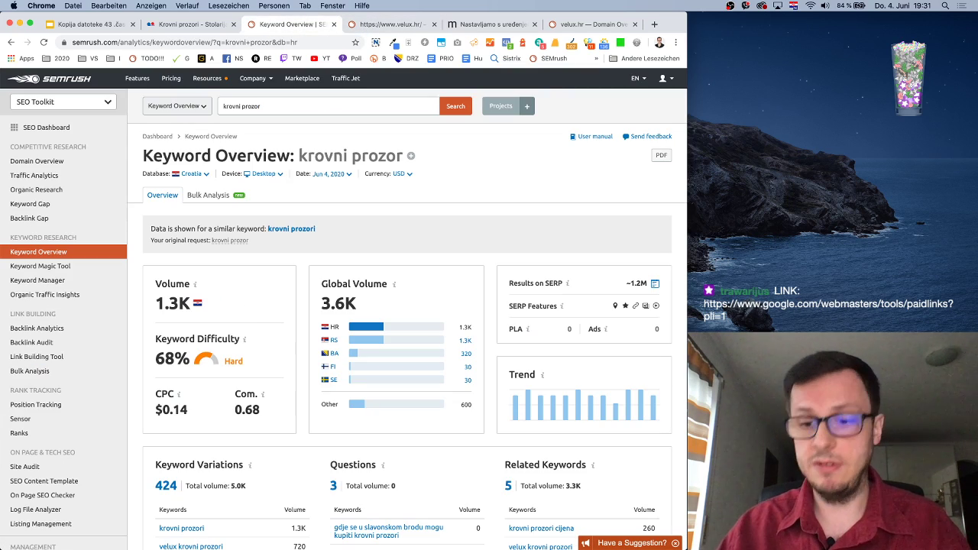
{"action": "key", "text": "super+grave"}
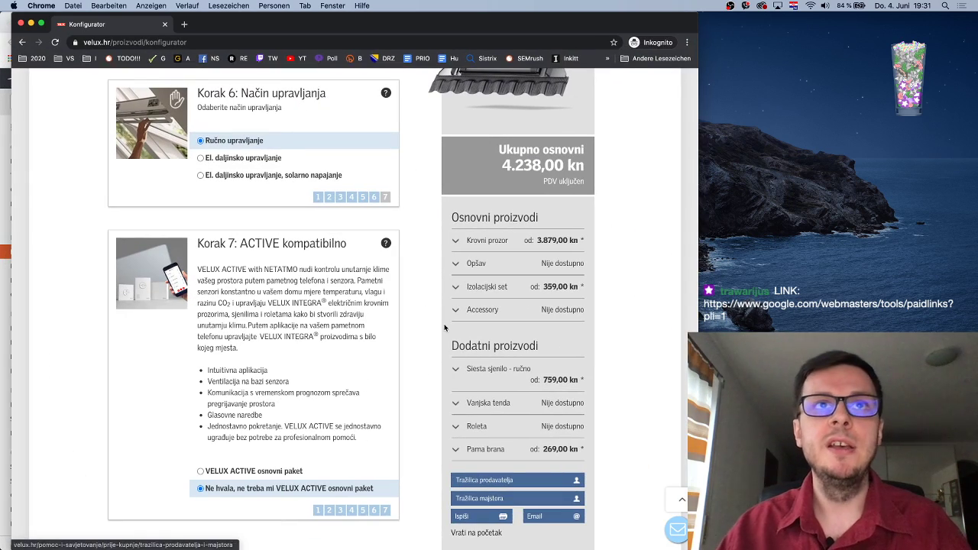
{"action": "left_click_drag", "start_coordinate": [298, 25], "coordinate": [286, 25]}
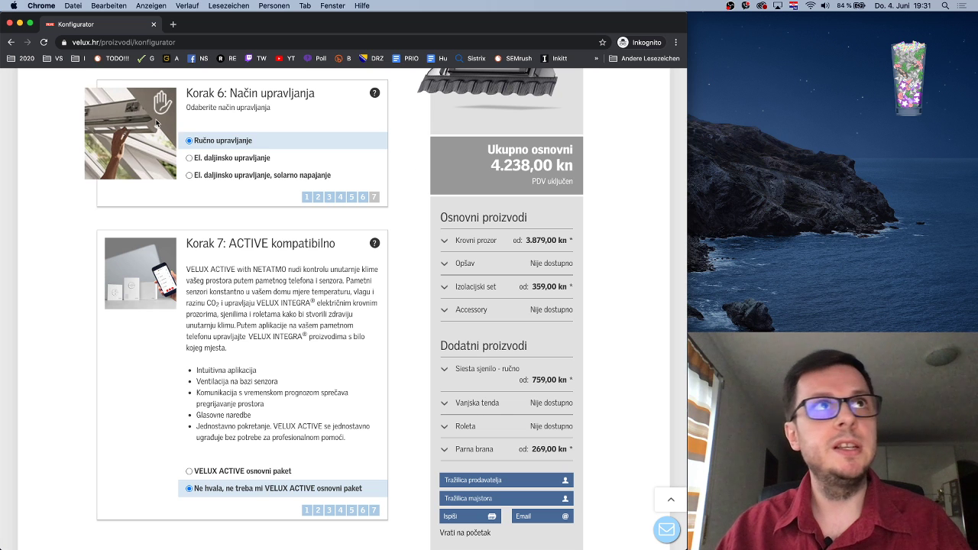
{"action": "left_click", "coordinate": [10, 23]}
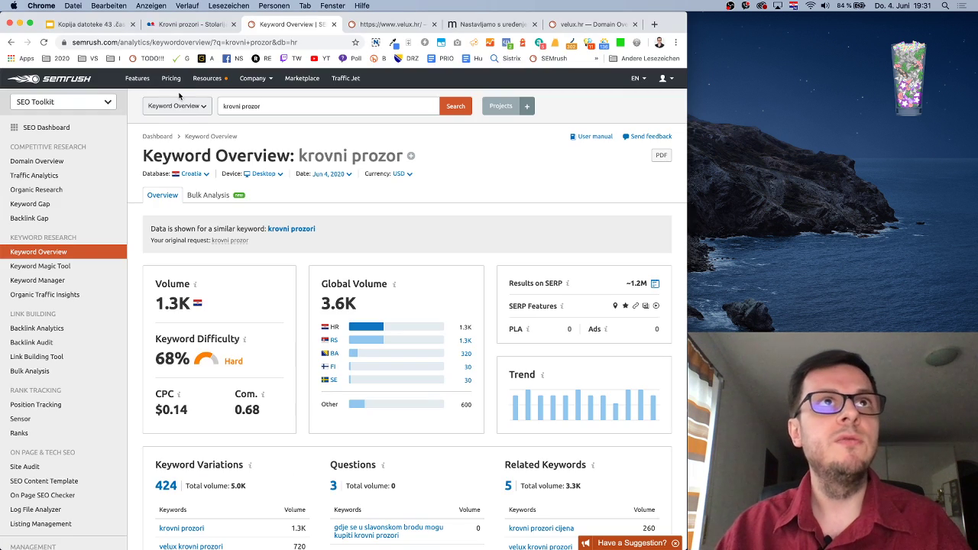
Check the discounted price of KROVNI PROZOR 78X118 GGL MK06 in the izolirka.hr roof window catalogue
{"action": "left_click", "coordinate": [184, 23]}
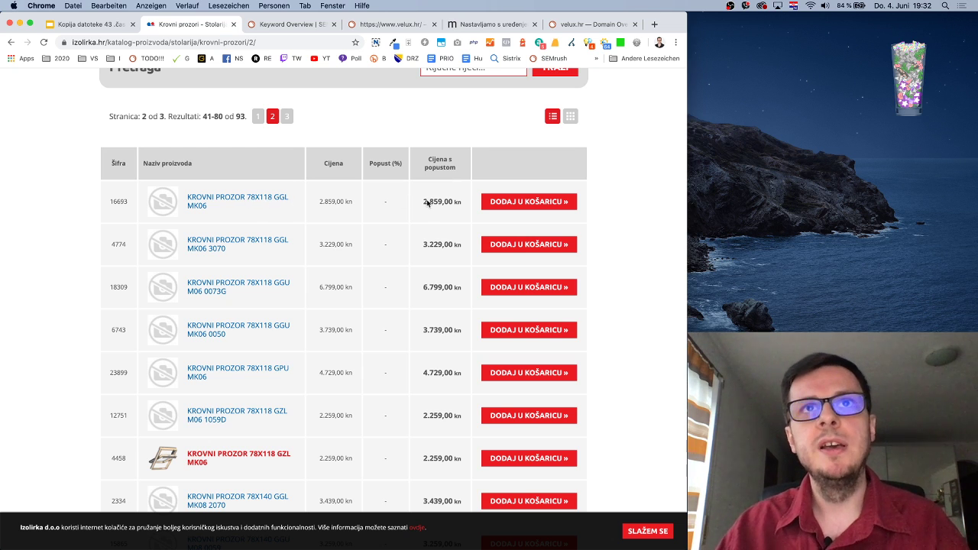
{"action": "left_click_drag", "start_coordinate": [424, 201], "coordinate": [454, 202]}
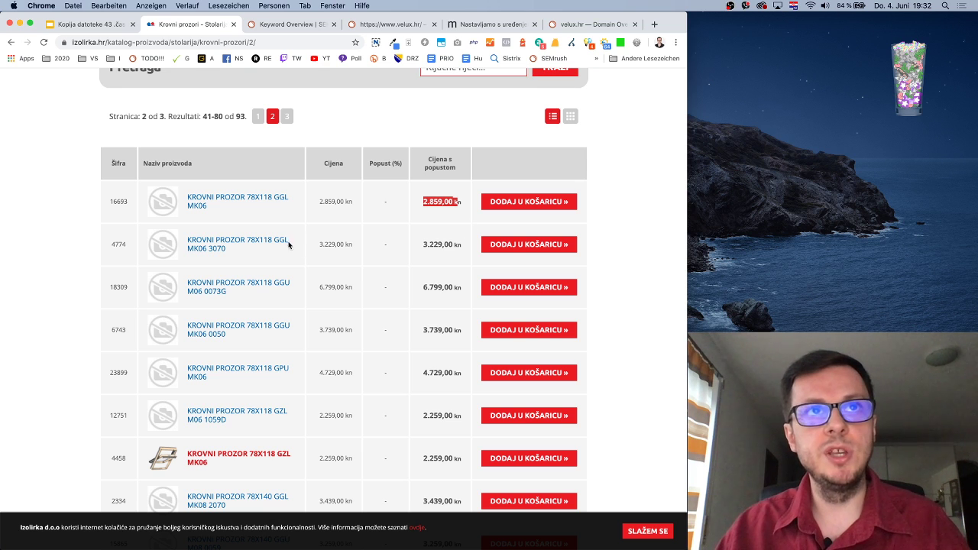
{"action": "left_click", "coordinate": [451, 249]}
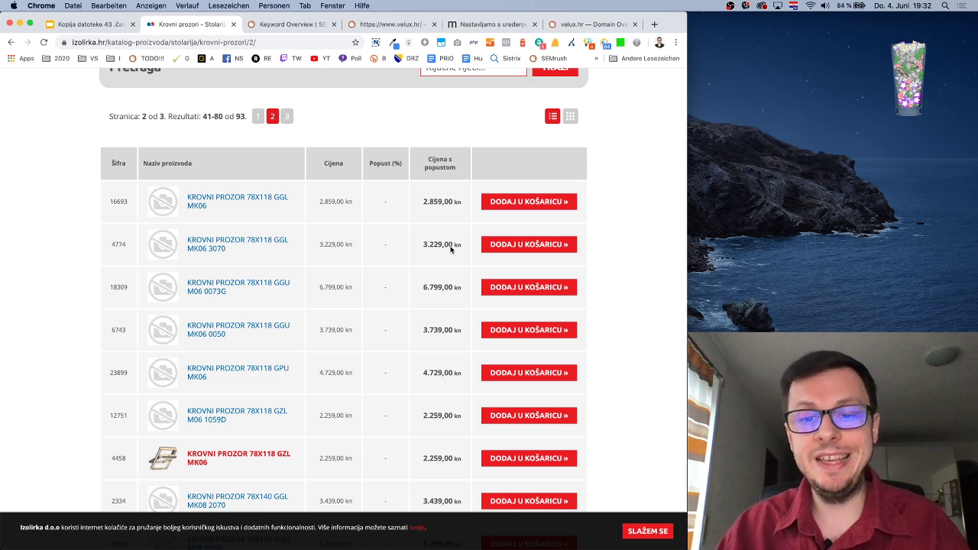
{"action": "left_click_drag", "start_coordinate": [423, 201], "coordinate": [453, 203]}
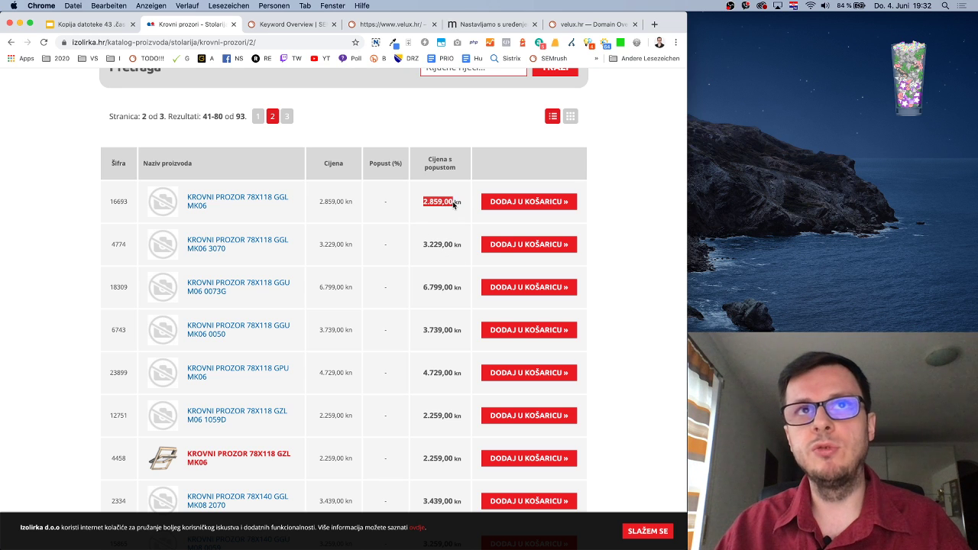
{"action": "left_click", "coordinate": [432, 242]}
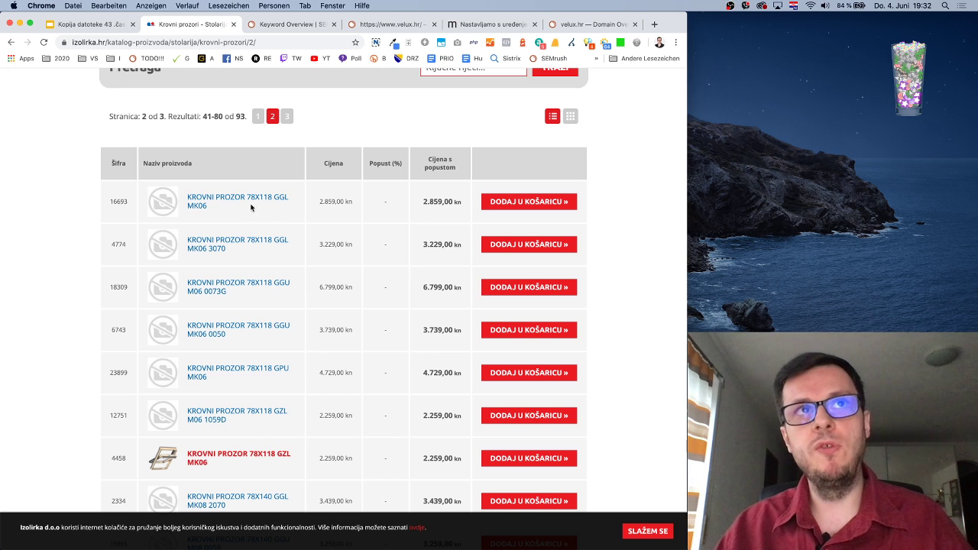
Open the product page of KROVNI PROZOR 78X118 GZL MK06 and review its brand, price and description
{"action": "scroll", "coordinate": [281, 303], "scroll_direction": "down", "scroll_amount": 1}
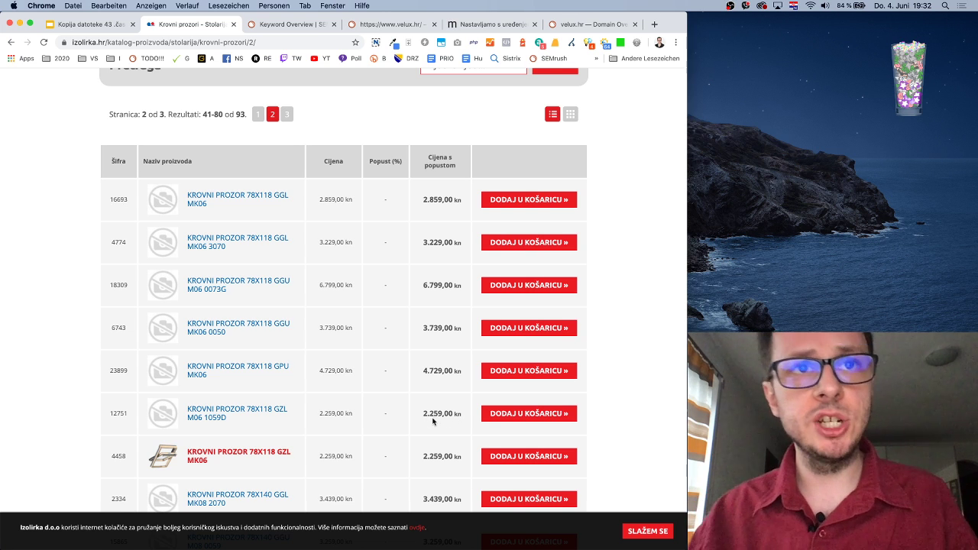
{"action": "scroll", "coordinate": [319, 456], "scroll_direction": "down", "scroll_amount": 2}
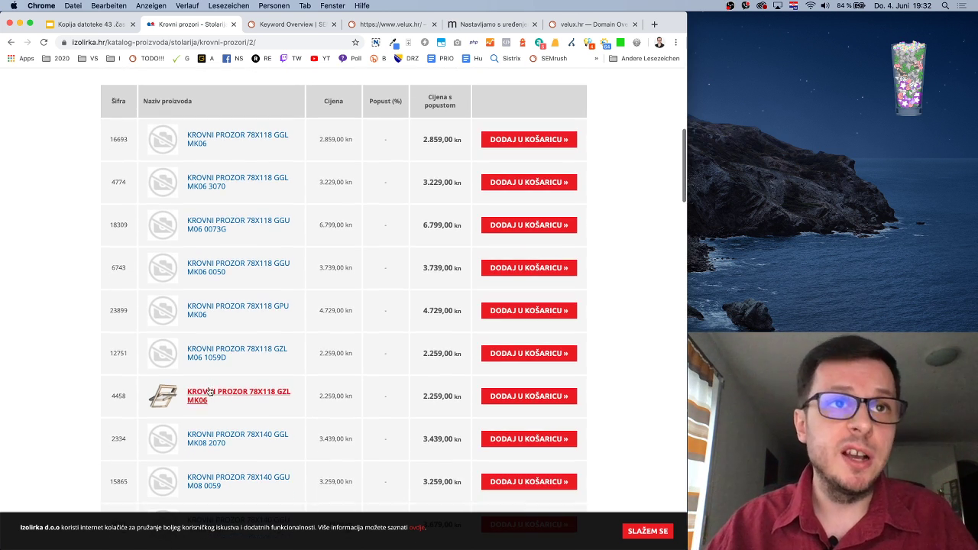
{"action": "left_click_drag", "start_coordinate": [425, 396], "coordinate": [449, 396]}
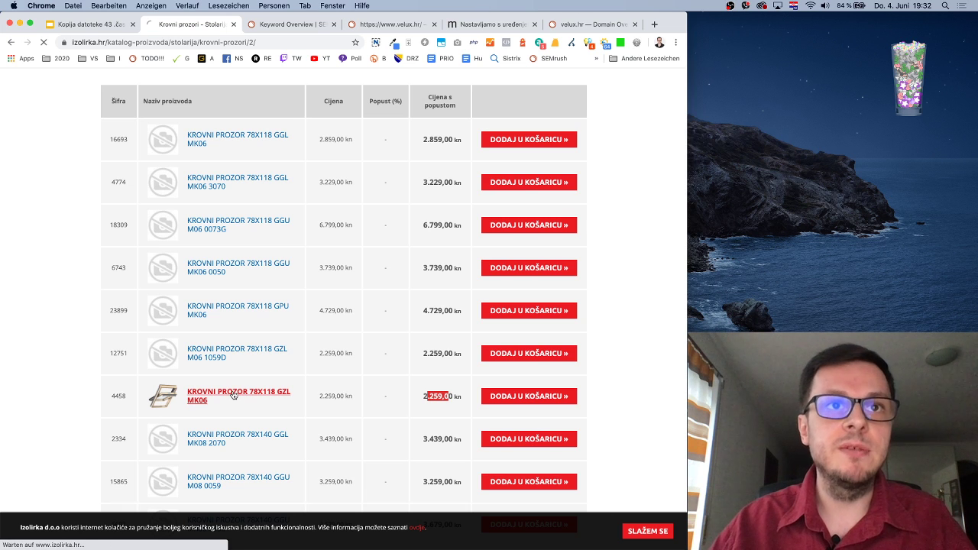
{"action": "left_click", "coordinate": [234, 395]}
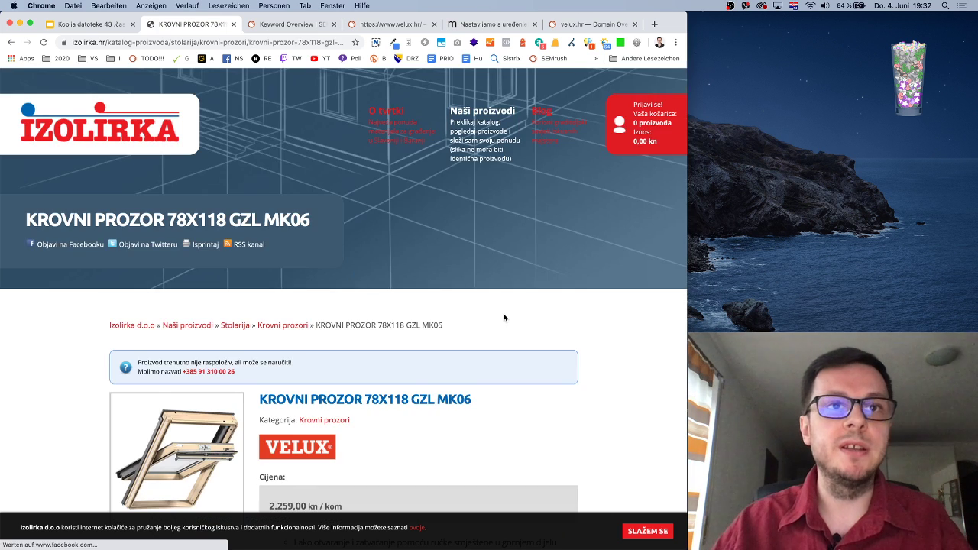
{"action": "scroll", "coordinate": [502, 316], "scroll_direction": "down", "scroll_amount": 5}
{"action": "scroll", "coordinate": [425, 295], "scroll_direction": "up", "scroll_amount": 2}
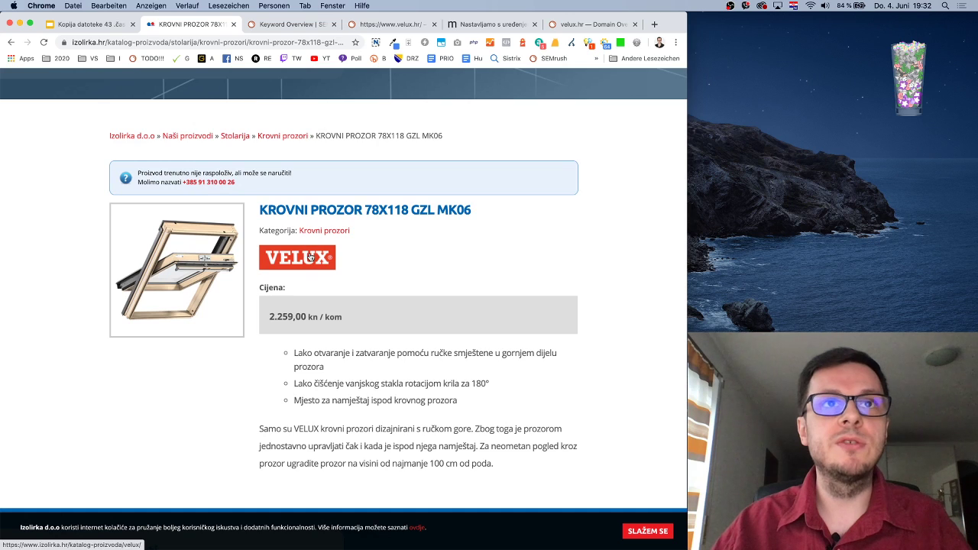
{"action": "scroll", "coordinate": [227, 169], "scroll_direction": "up", "scroll_amount": 3}
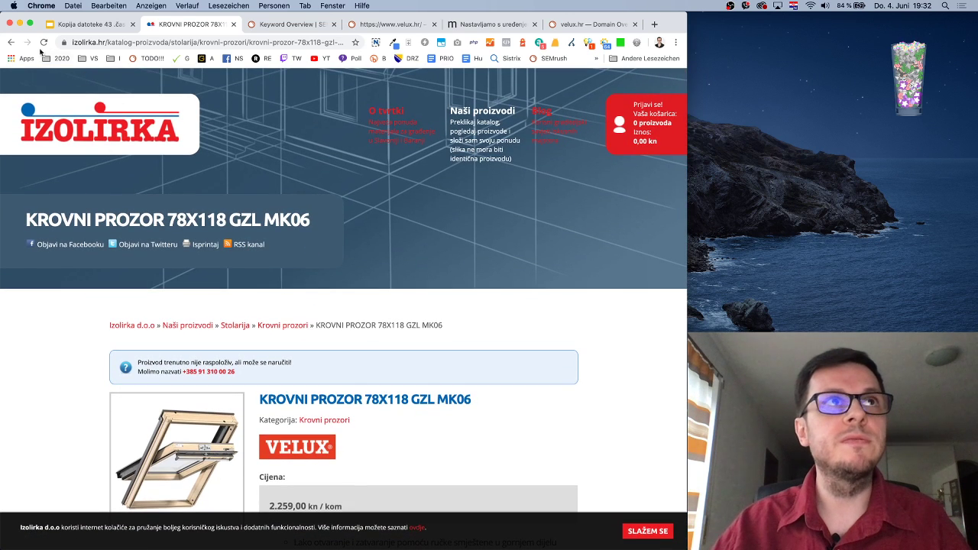
Go back to the Krovni prozori catalogue and look over its product list, prices and category sponsor
{"action": "left_click", "coordinate": [11, 42]}
{"action": "scroll", "coordinate": [454, 284], "scroll_direction": "down", "scroll_amount": 3}
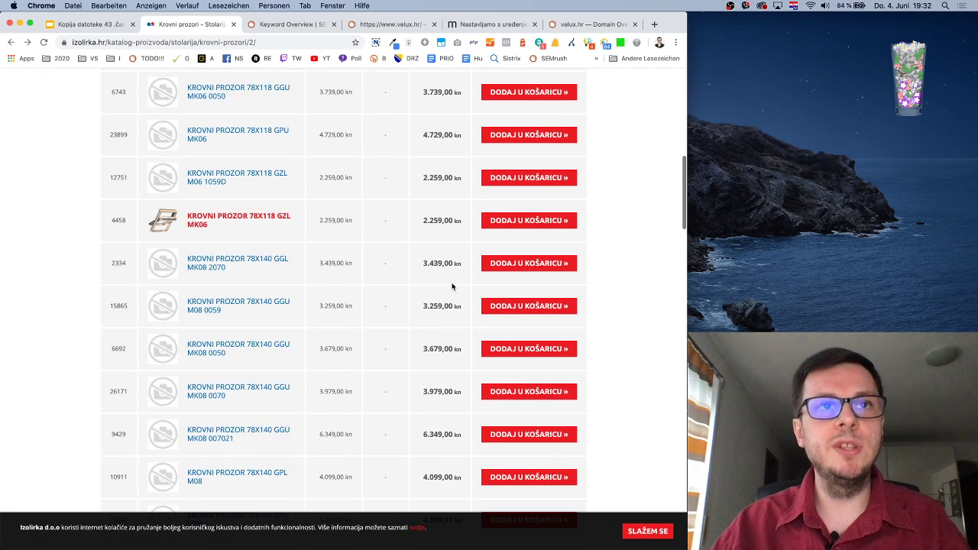
{"action": "scroll", "coordinate": [452, 286], "scroll_direction": "down", "scroll_amount": 8}
{"action": "scroll", "coordinate": [452, 286], "scroll_direction": "up", "scroll_amount": 8}
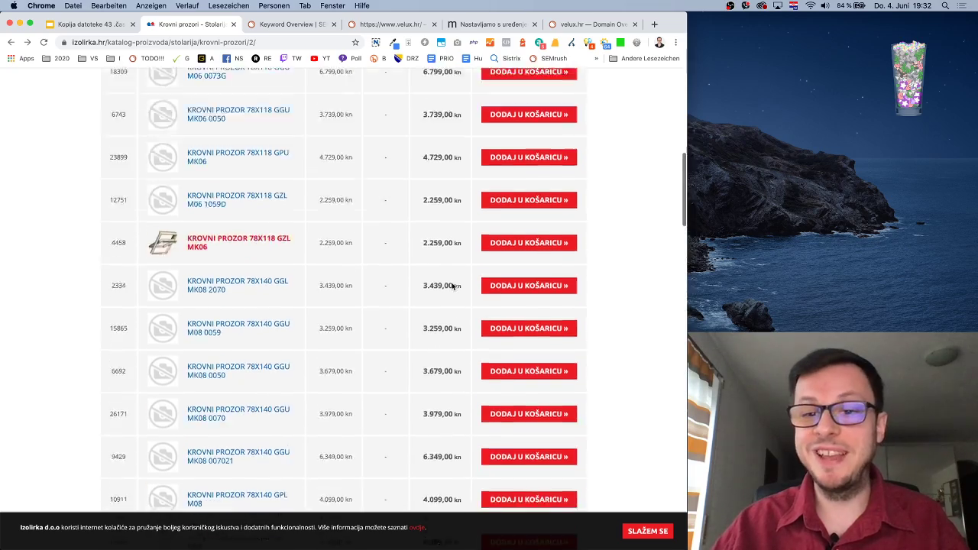
{"action": "scroll", "coordinate": [453, 285], "scroll_direction": "up", "scroll_amount": 10}
{"action": "scroll", "coordinate": [452, 285], "scroll_direction": "down", "scroll_amount": 10}
{"action": "scroll", "coordinate": [451, 283], "scroll_direction": "up", "scroll_amount": 10}
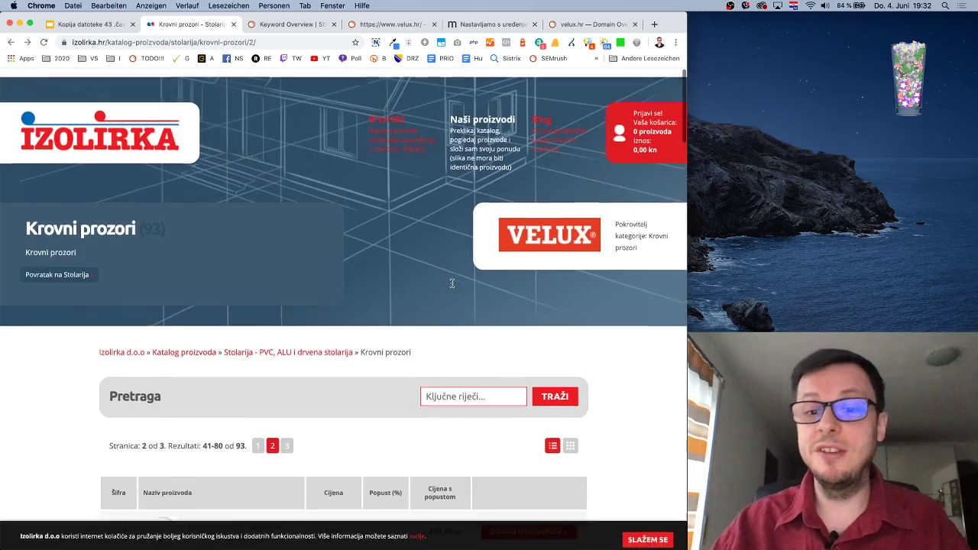
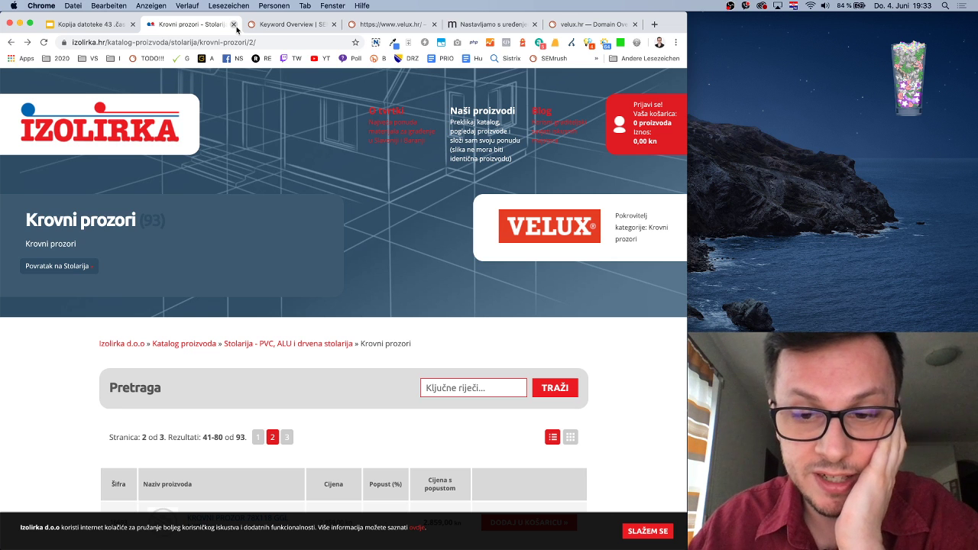
Close the Izolirka catalogue and switch the krovni prozor keyword overview to the Serbia database
{"action": "left_click", "coordinate": [234, 25]}
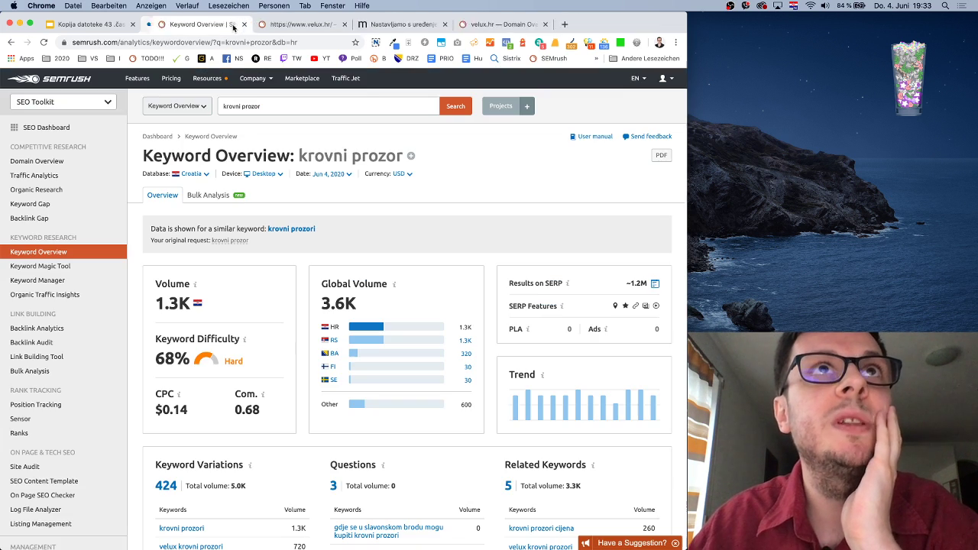
{"action": "left_click", "coordinate": [191, 173]}
{"action": "type", "text": "serbia"}
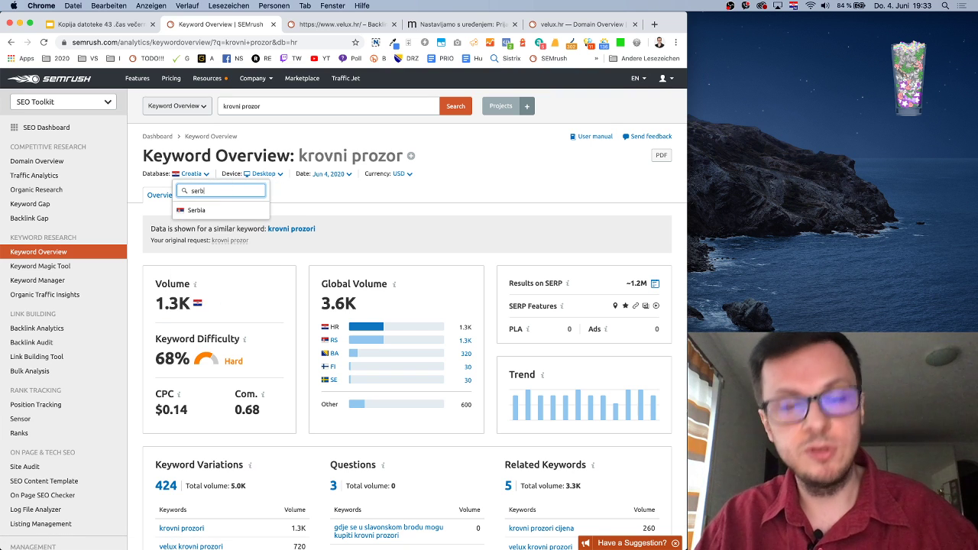
{"action": "left_click", "coordinate": [197, 210]}
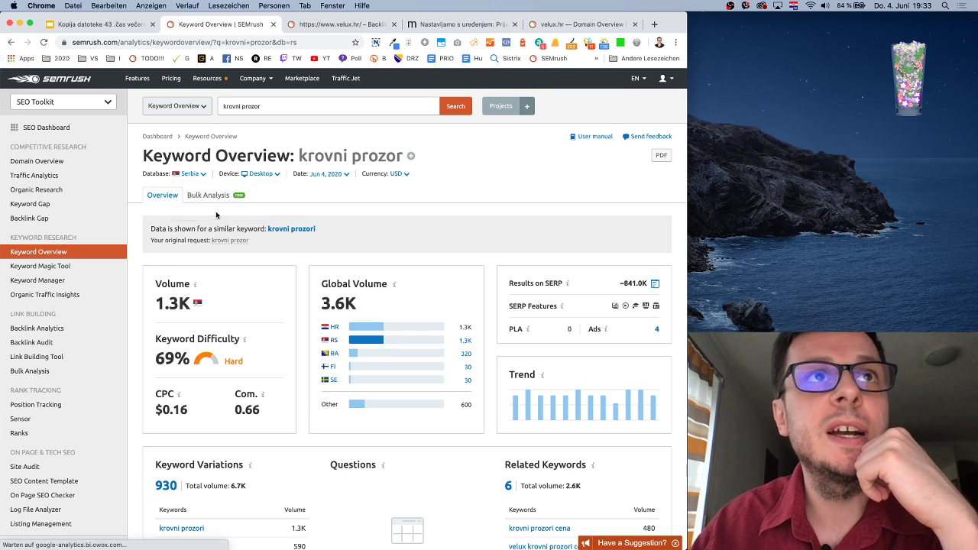
Examine the Serbian keyword variations and SERP results for krovni prozor, highlighting the search volume of velux krovni prozori
{"action": "scroll", "coordinate": [398, 239], "scroll_direction": "down", "scroll_amount": 5}
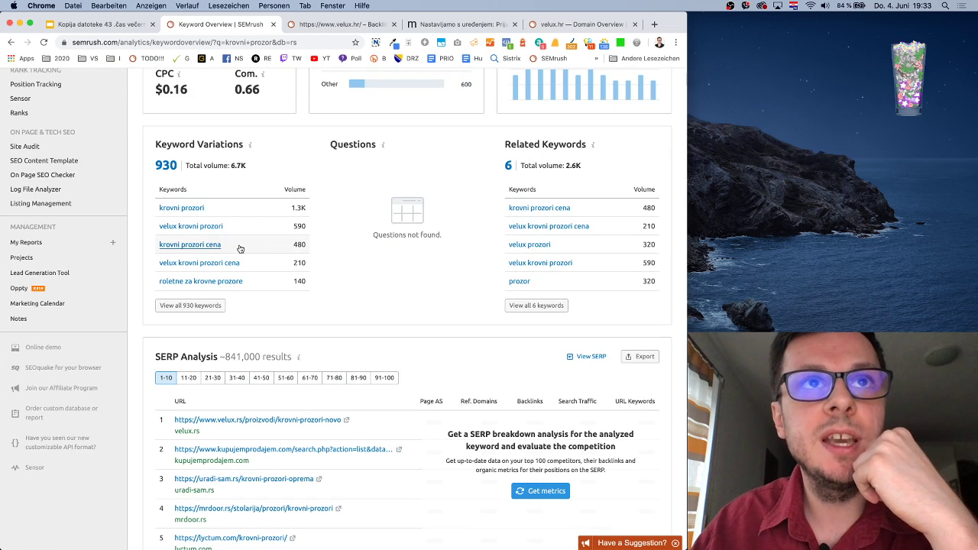
{"action": "scroll", "coordinate": [368, 266], "scroll_direction": "down", "scroll_amount": 2}
{"action": "scroll", "coordinate": [368, 264], "scroll_direction": "up", "scroll_amount": 2}
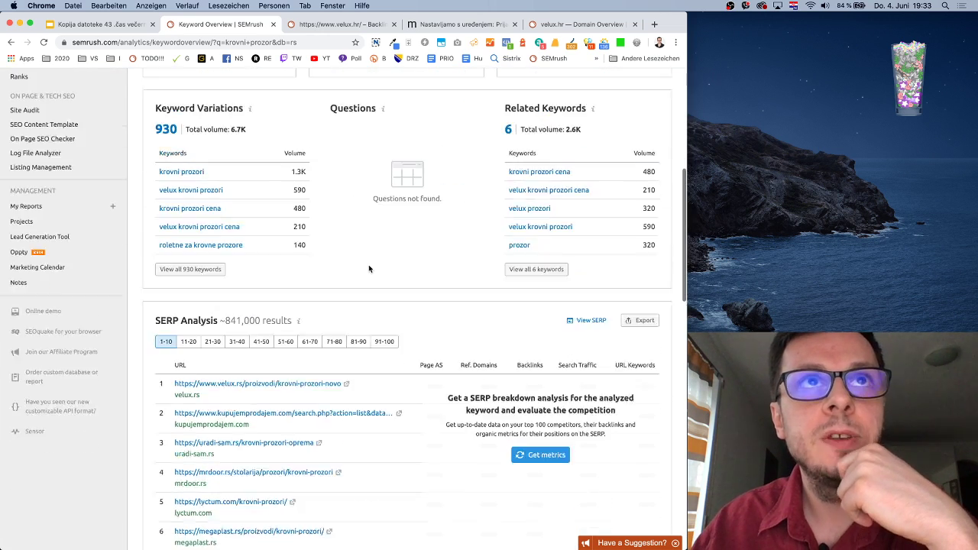
{"action": "left_click_drag", "start_coordinate": [291, 170], "coordinate": [305, 192]}
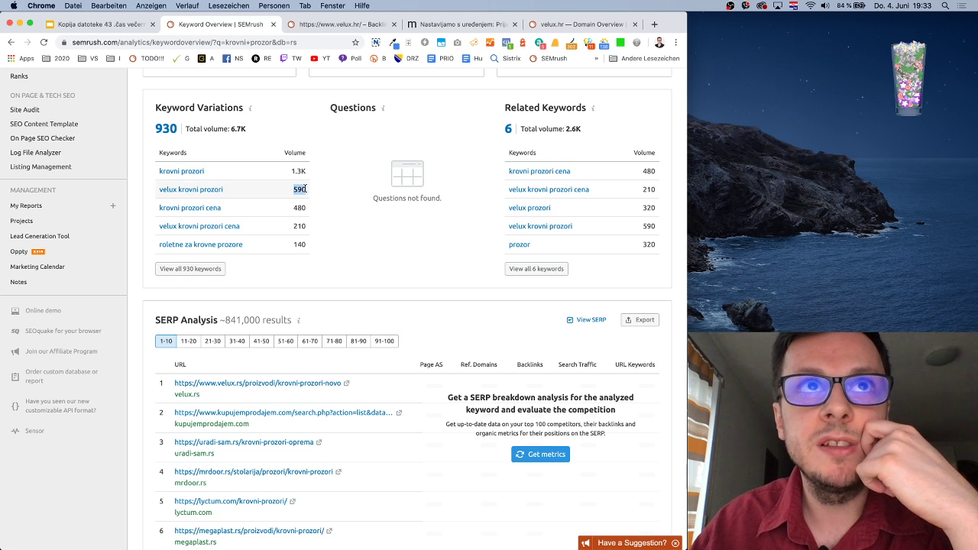
Highlight the search volume of krovni prozori cena and look over the Serbian SERP list, global volume and keyword variations
{"action": "left_click_drag", "start_coordinate": [293, 208], "coordinate": [305, 208]}
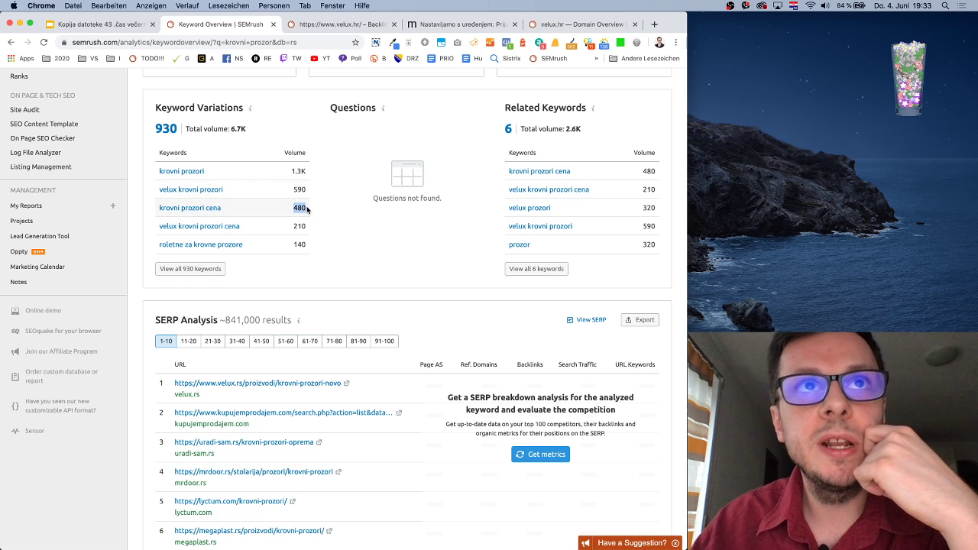
{"action": "left_click", "coordinate": [331, 215]}
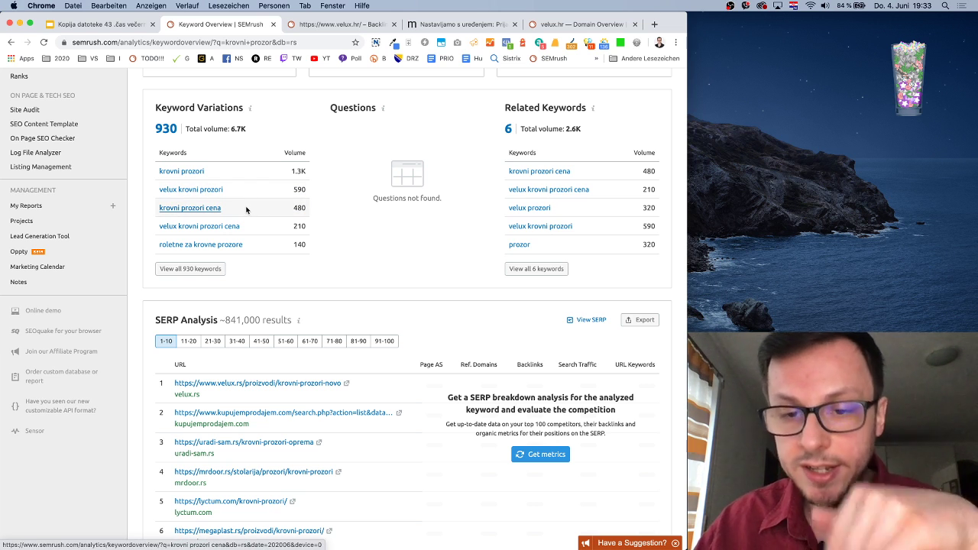
{"action": "scroll", "coordinate": [294, 191], "scroll_direction": "up", "scroll_amount": 1}
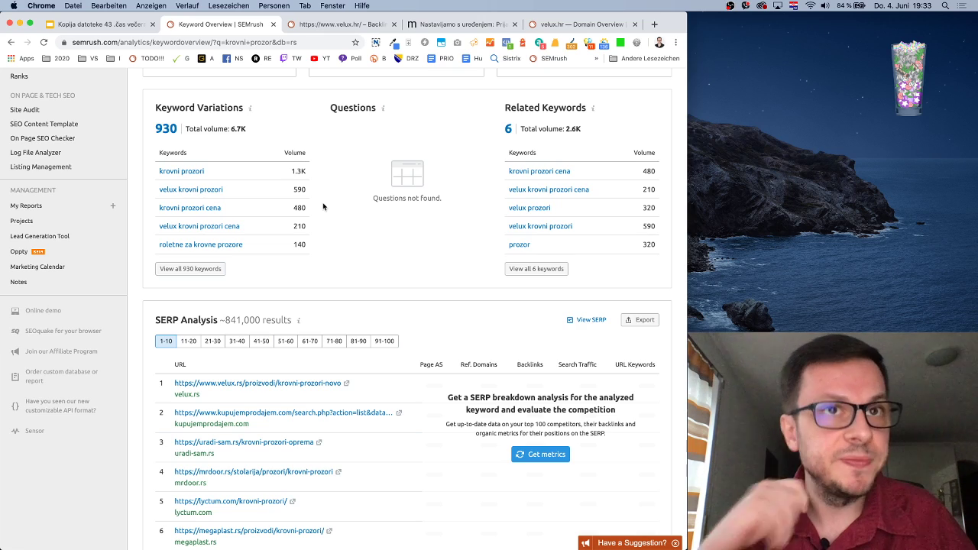
{"action": "scroll", "coordinate": [403, 320], "scroll_direction": "down", "scroll_amount": 3}
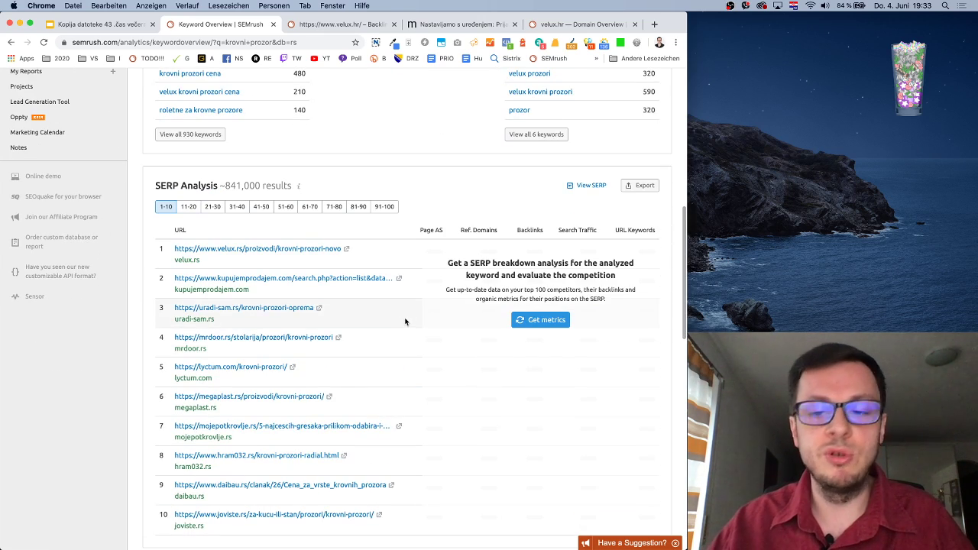
{"action": "scroll", "coordinate": [397, 328], "scroll_direction": "up", "scroll_amount": 10}
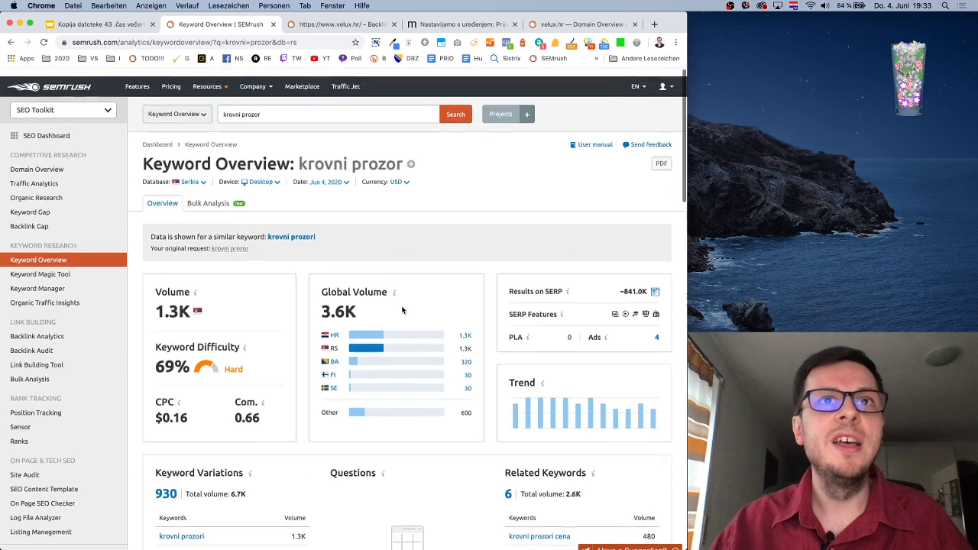
{"action": "scroll", "coordinate": [403, 310], "scroll_direction": "down", "scroll_amount": 1}
{"action": "scroll", "coordinate": [403, 309], "scroll_direction": "down", "scroll_amount": 5}
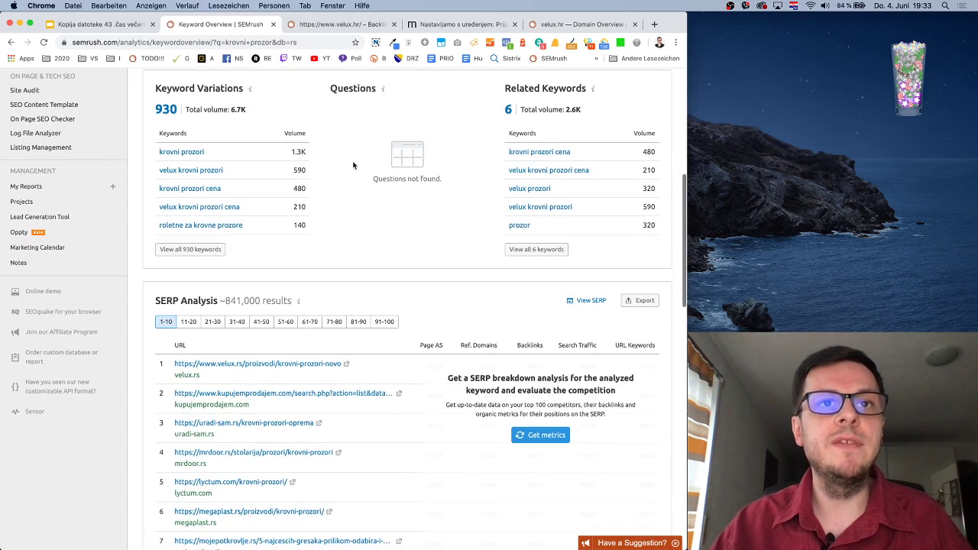
Load velux.rs in place of the open miss7 article
{"action": "left_click", "coordinate": [322, 27]}
{"action": "left_click", "coordinate": [458, 25]}
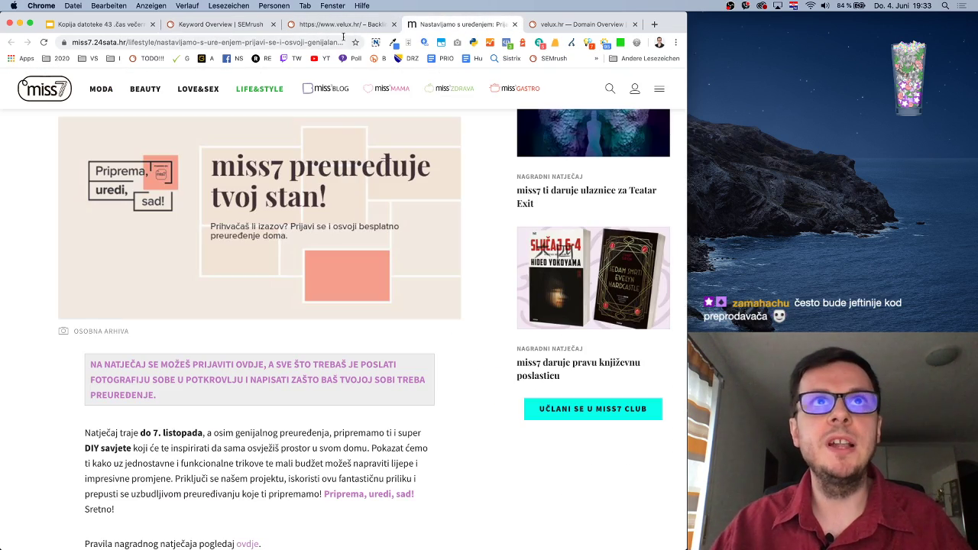
{"action": "left_click", "coordinate": [336, 42]}
{"action": "type", "text": "velux.rs"}
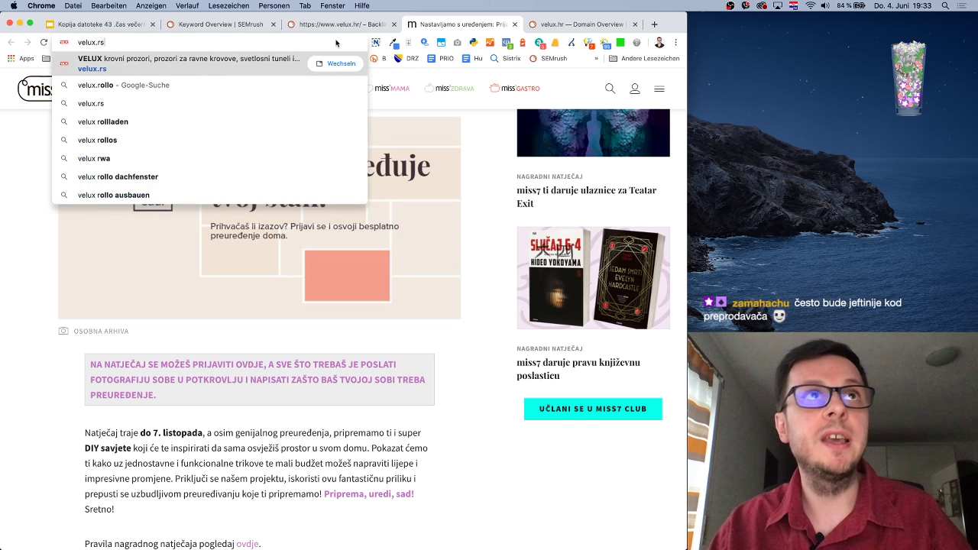
{"action": "key", "text": "Return"}
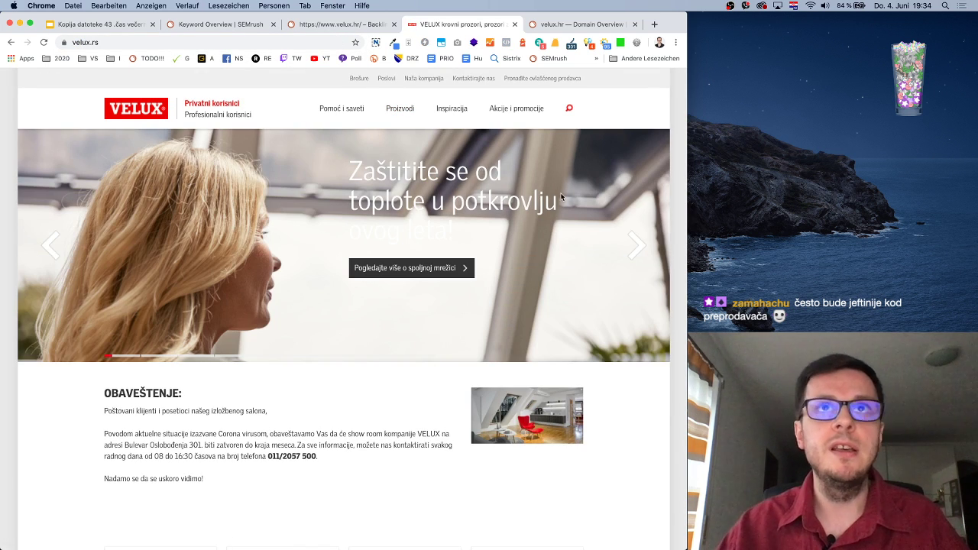
Search the page source of the velux.rs homepage for hreflang and close the source view
{"action": "right_click", "coordinate": [666, 92]}
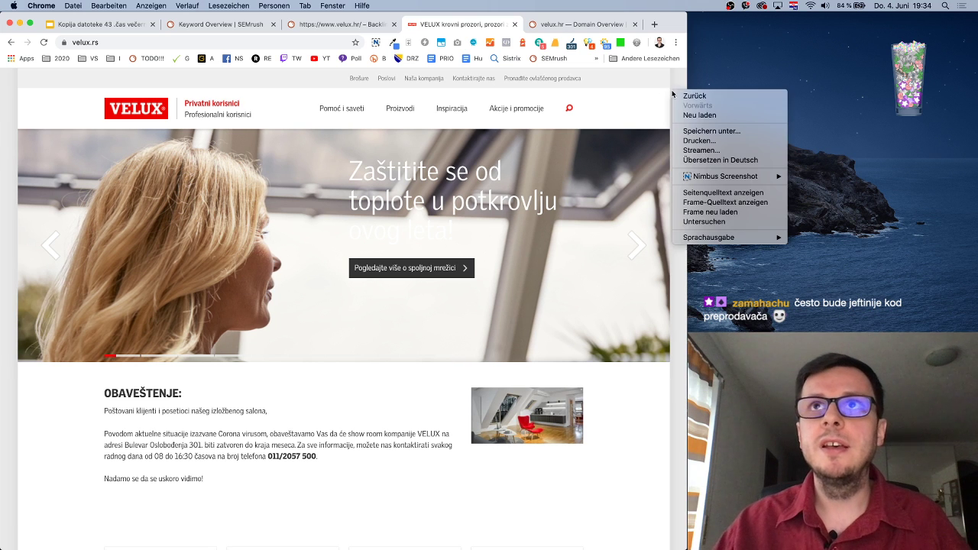
{"action": "left_click", "coordinate": [710, 193]}
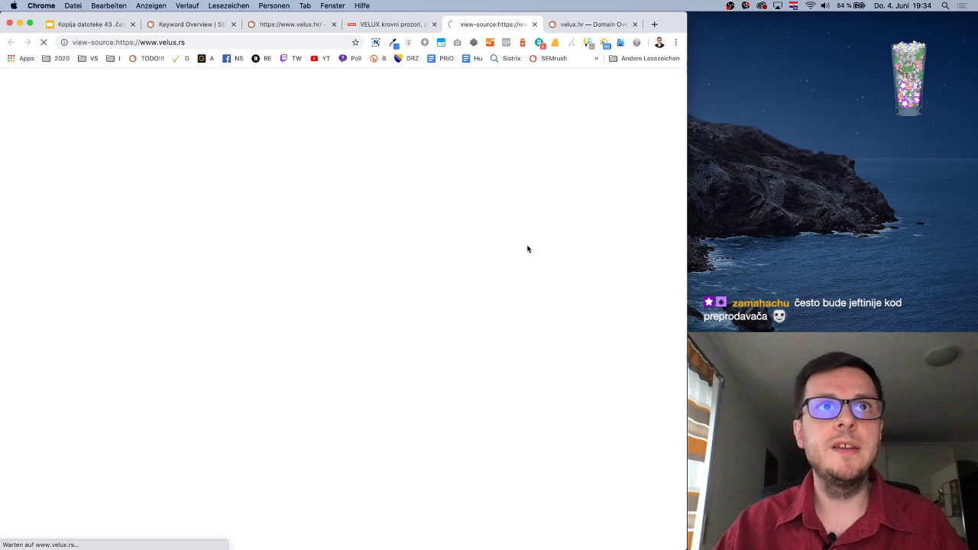
{"action": "key", "text": "super+f"}
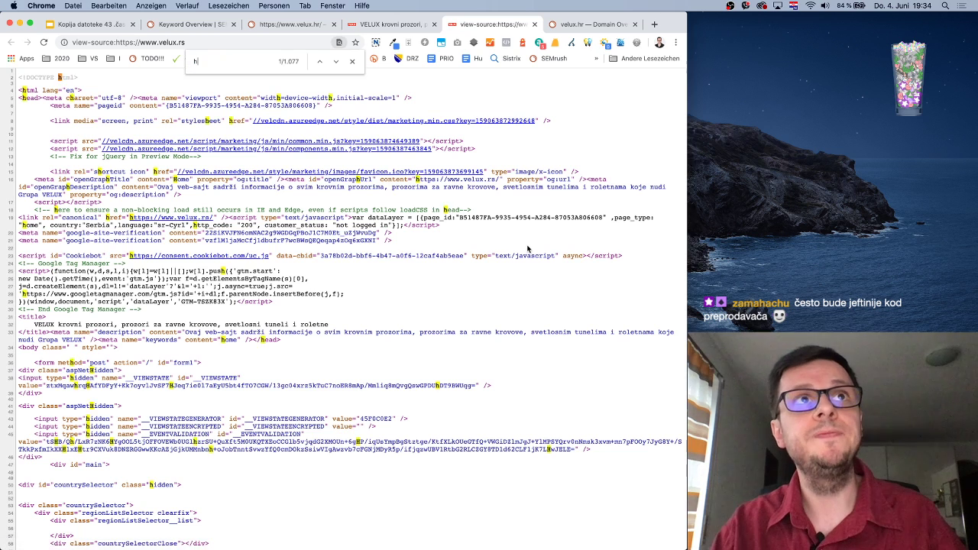
{"action": "type", "text": "hreflang"}
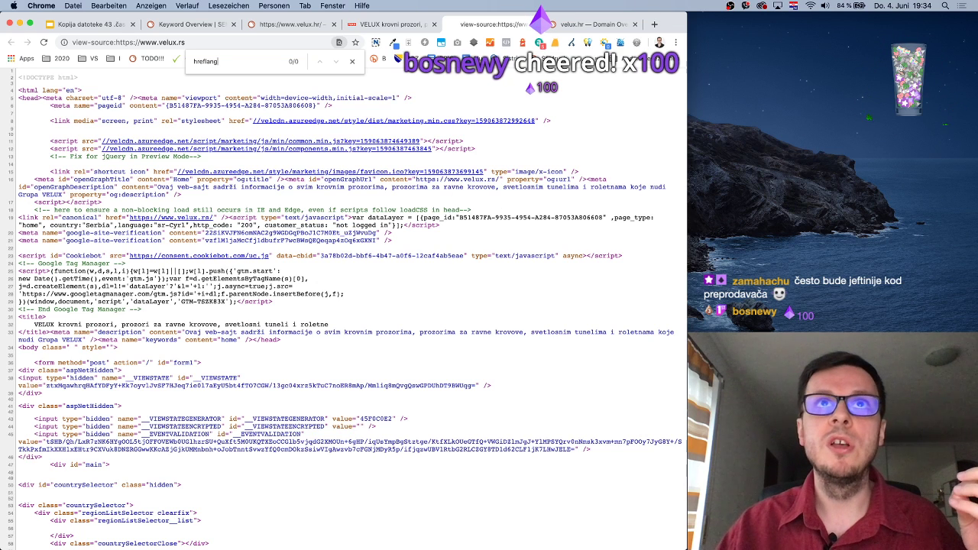
{"action": "key", "text": "super+w"}
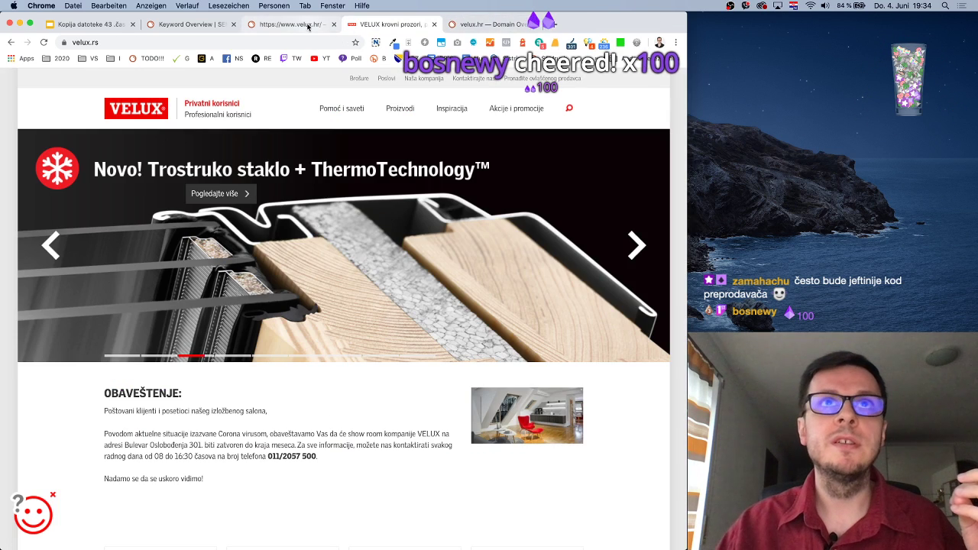
Return to the Serbian keyword overview for krovni prozor and look through its SERP ranking and ad copies
{"action": "left_click", "coordinate": [474, 24]}
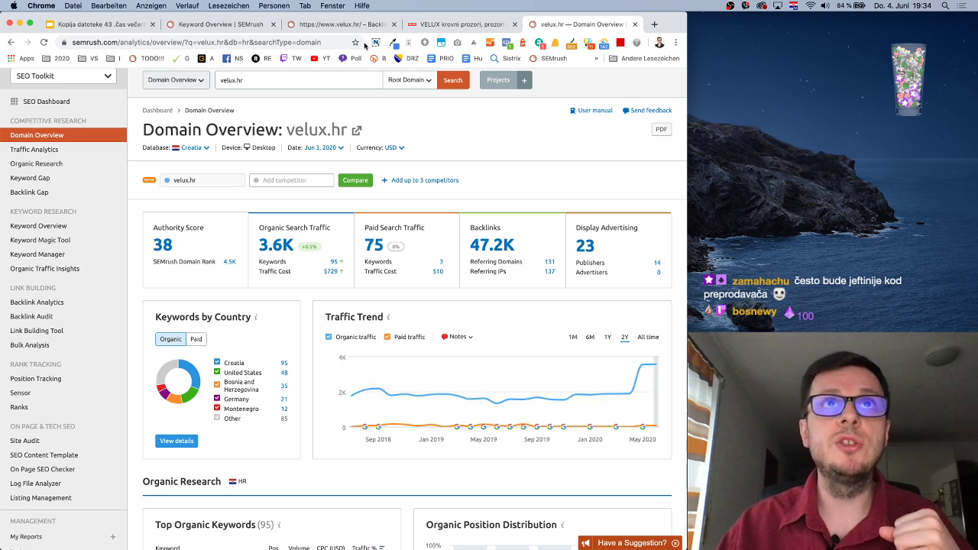
{"action": "left_click", "coordinate": [245, 29]}
{"action": "scroll", "coordinate": [422, 293], "scroll_direction": "up", "scroll_amount": 5}
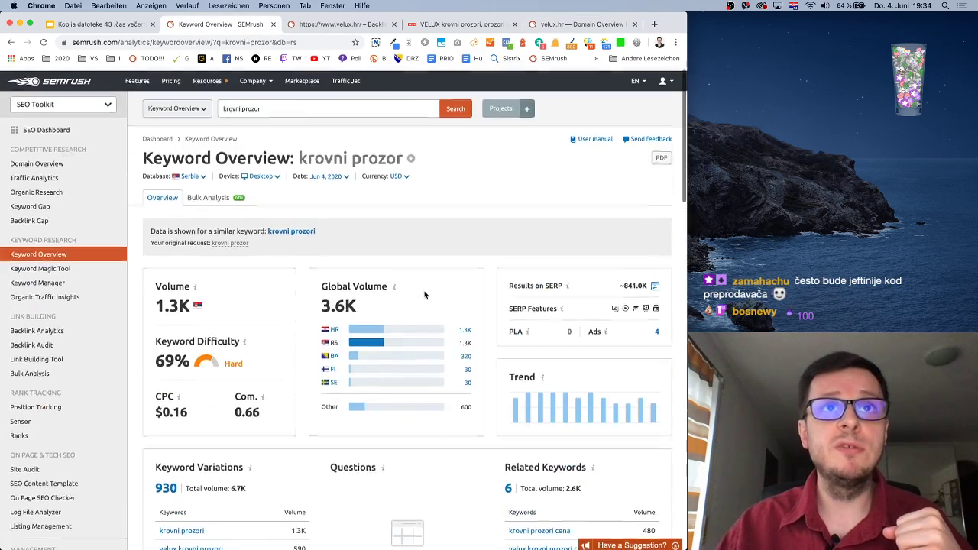
{"action": "scroll", "coordinate": [424, 295], "scroll_direction": "down", "scroll_amount": 2}
{"action": "scroll", "coordinate": [424, 295], "scroll_direction": "down", "scroll_amount": 15}
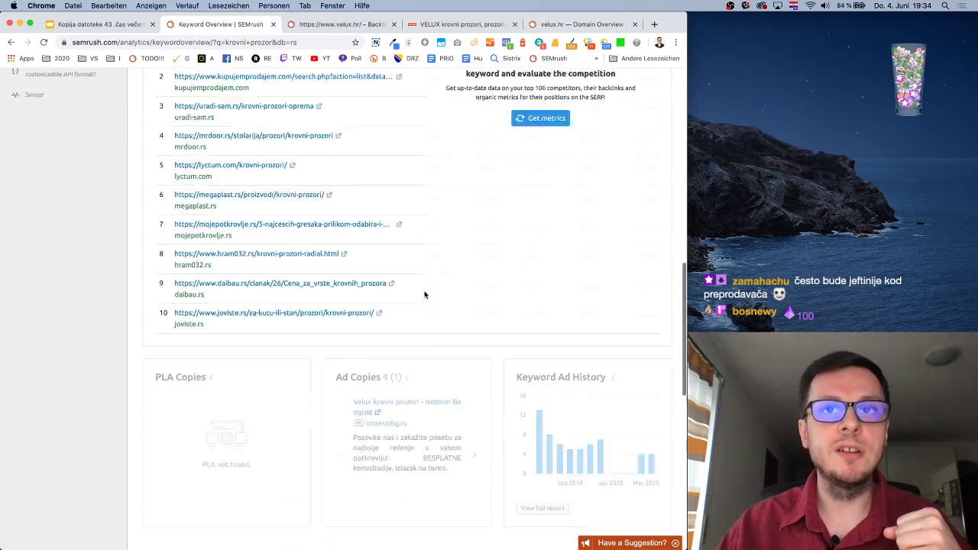
{"action": "scroll", "coordinate": [425, 295], "scroll_direction": "up", "scroll_amount": 15}
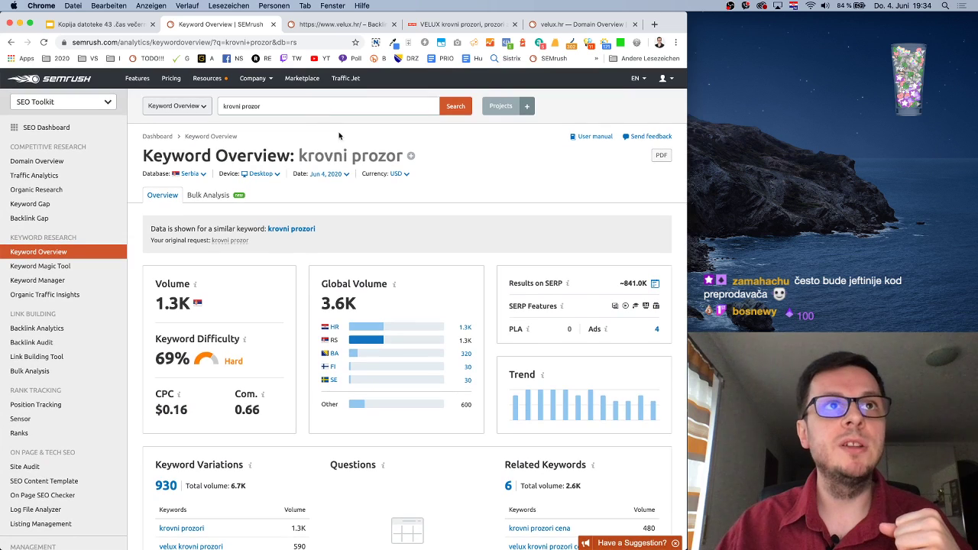
Run a SEMrush domain overview for velux.rs instead of velux.hr
{"action": "left_click", "coordinate": [346, 24]}
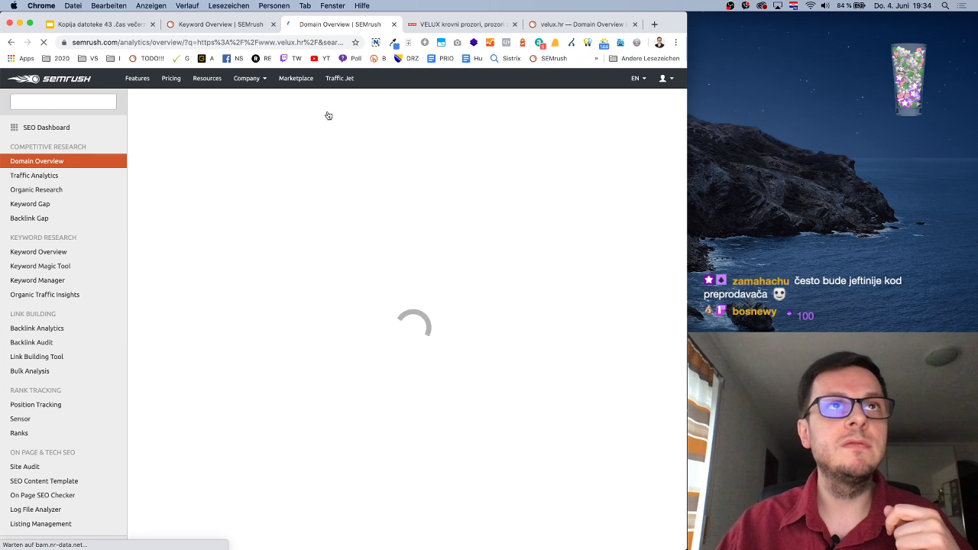
{"action": "left_click_drag", "start_coordinate": [273, 105], "coordinate": [297, 105]}
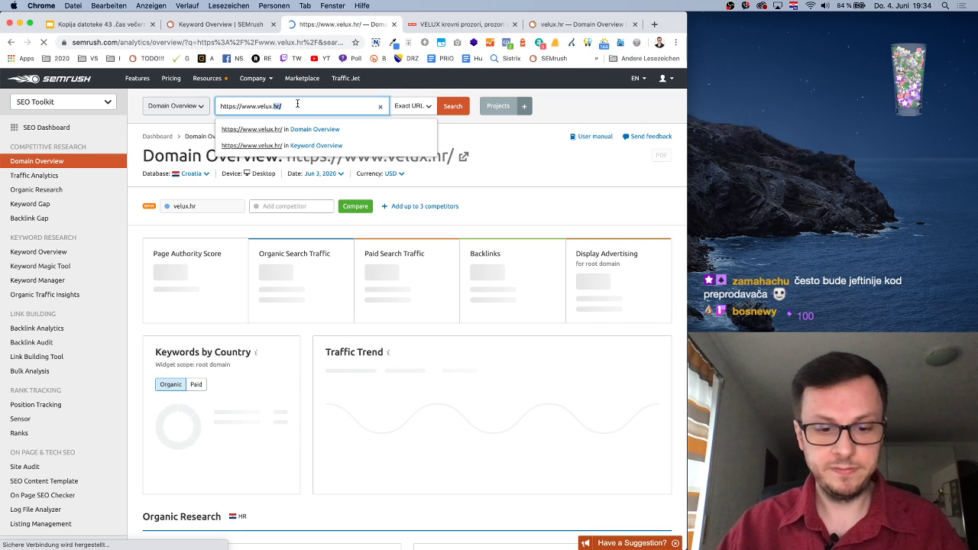
{"action": "type", "text": "rs"}
{"action": "left_click", "coordinate": [455, 107]}
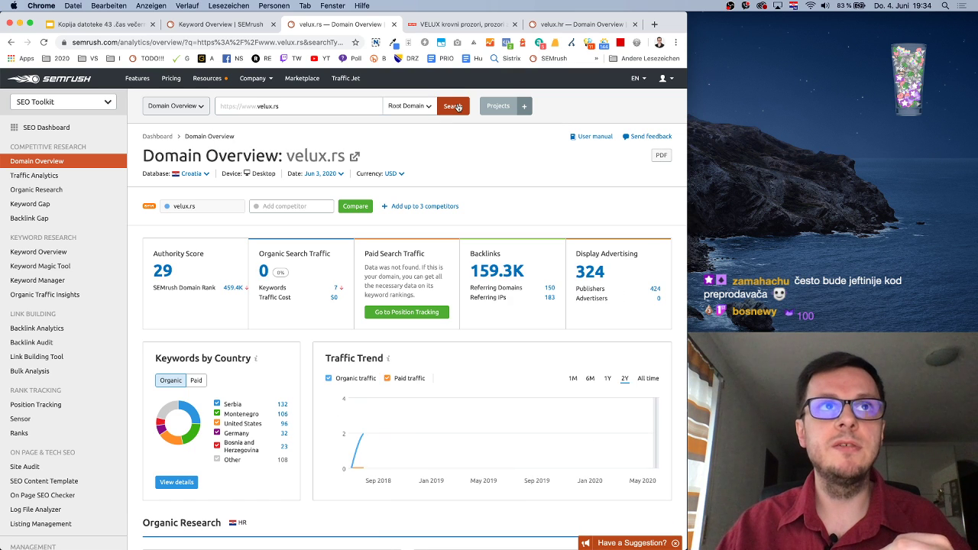
Switch the velux.rs domain overview to the Serbia database and check its organic traffic trend
{"action": "left_click", "coordinate": [194, 174]}
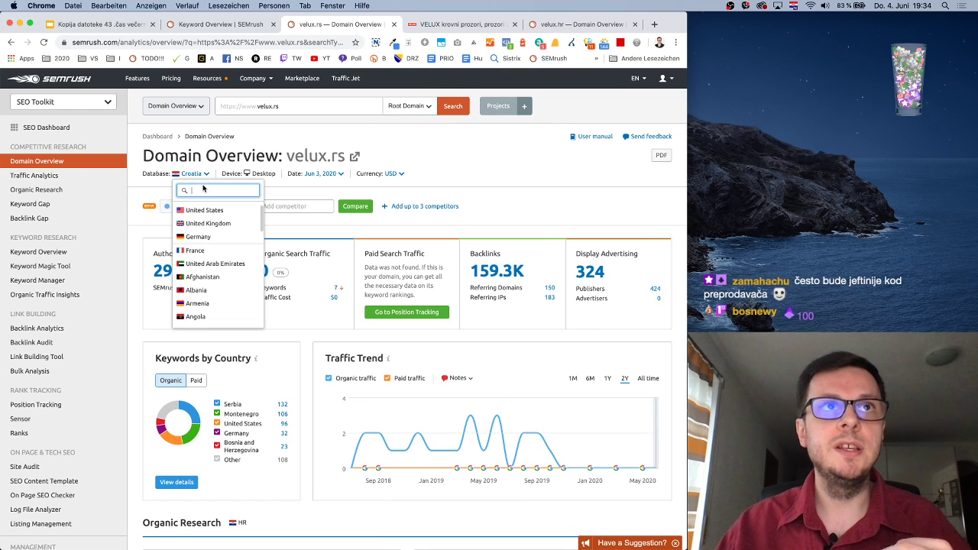
{"action": "type", "text": "serbia"}
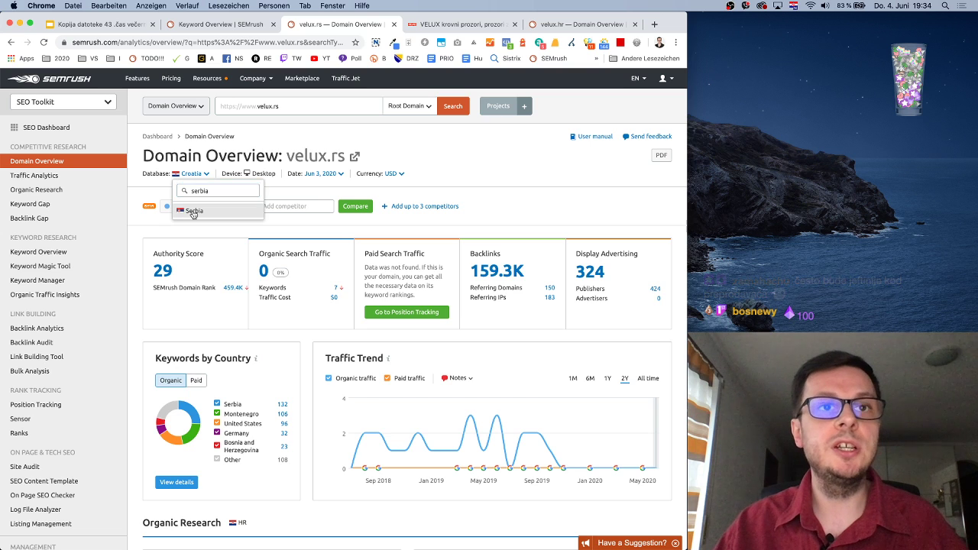
{"action": "left_click", "coordinate": [194, 212]}
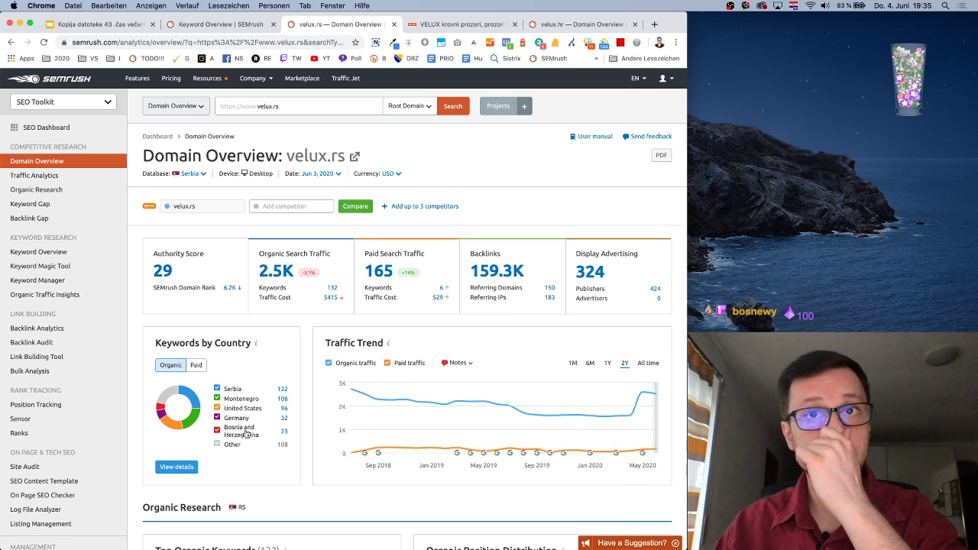
{"action": "scroll", "coordinate": [458, 412], "scroll_direction": "down", "scroll_amount": 1}
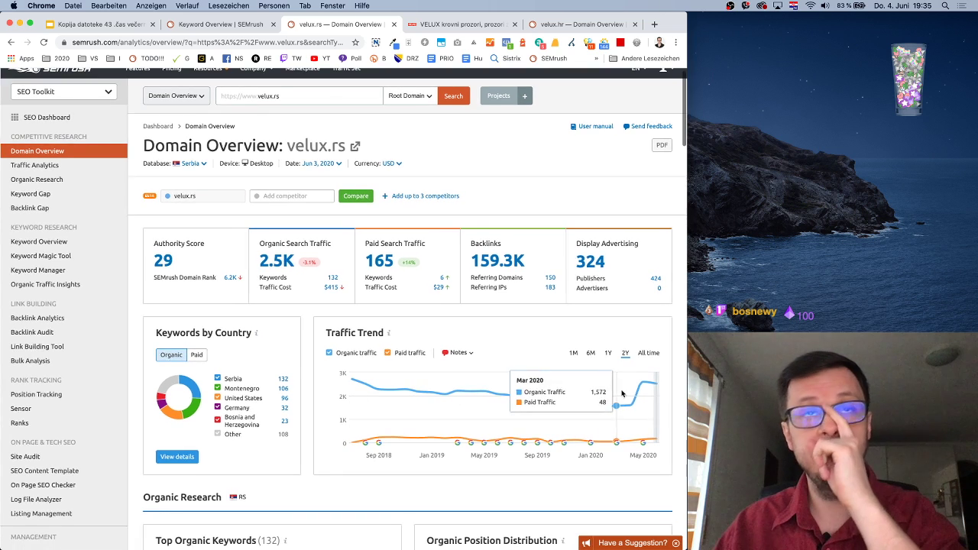
Go back to the velux.rs homepage and examine its service cards, highlighting the authorised seller heading, and the Disney collection banner
{"action": "left_click", "coordinate": [222, 23]}
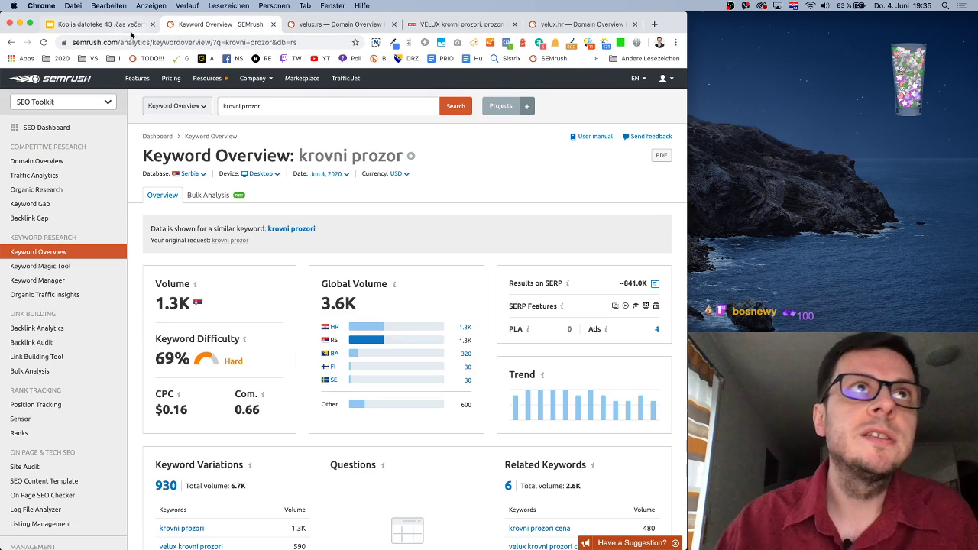
{"action": "left_click", "coordinate": [462, 23]}
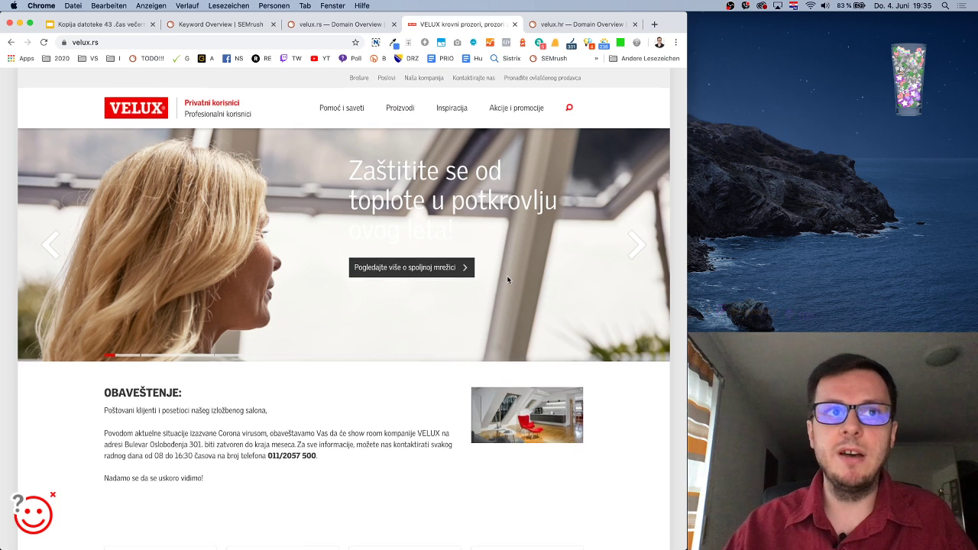
{"action": "scroll", "coordinate": [506, 275], "scroll_direction": "down", "scroll_amount": 5}
{"action": "scroll", "coordinate": [508, 277], "scroll_direction": "down", "scroll_amount": 1}
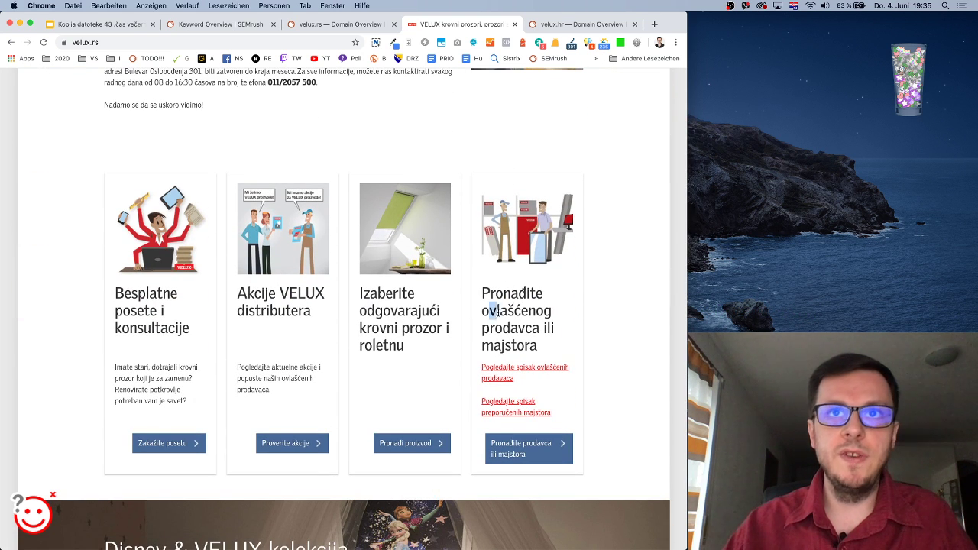
{"action": "left_click_drag", "start_coordinate": [493, 311], "coordinate": [542, 346]}
{"action": "left_click", "coordinate": [542, 347]}
{"action": "scroll", "coordinate": [543, 347], "scroll_direction": "down", "scroll_amount": 1}
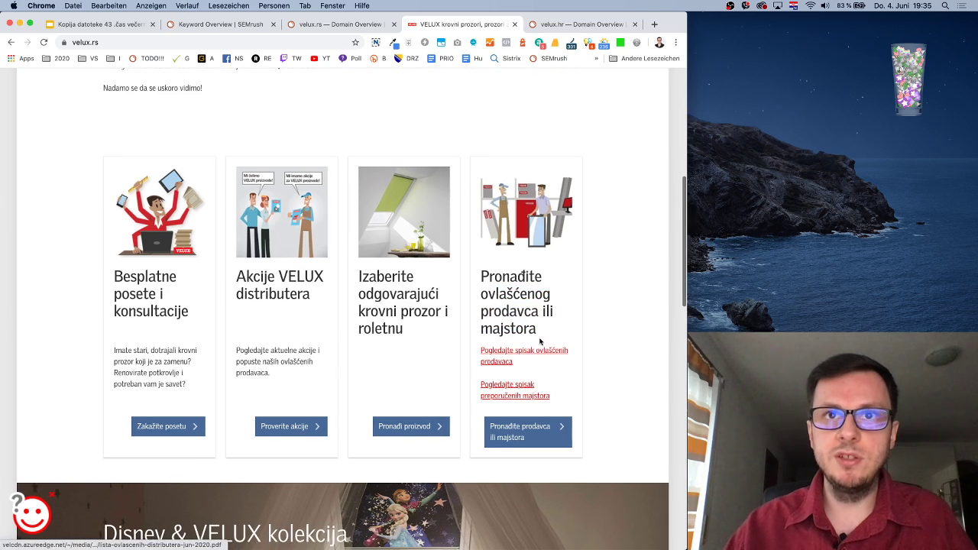
{"action": "scroll", "coordinate": [492, 305], "scroll_direction": "down", "scroll_amount": 3}
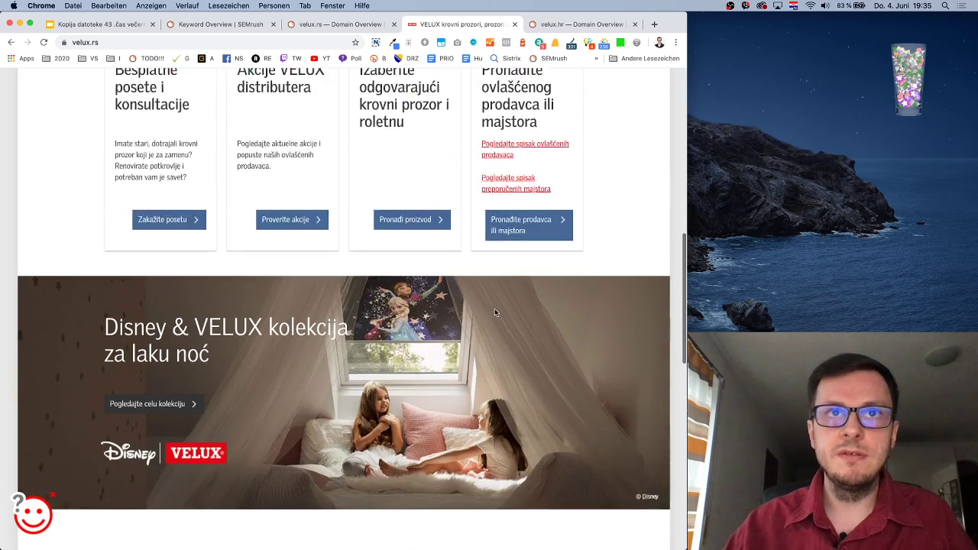
{"action": "scroll", "coordinate": [494, 311], "scroll_direction": "up", "scroll_amount": 6}
{"action": "scroll", "coordinate": [492, 313], "scroll_direction": "down", "scroll_amount": 8}
{"action": "scroll", "coordinate": [481, 302], "scroll_direction": "up", "scroll_amount": 3}
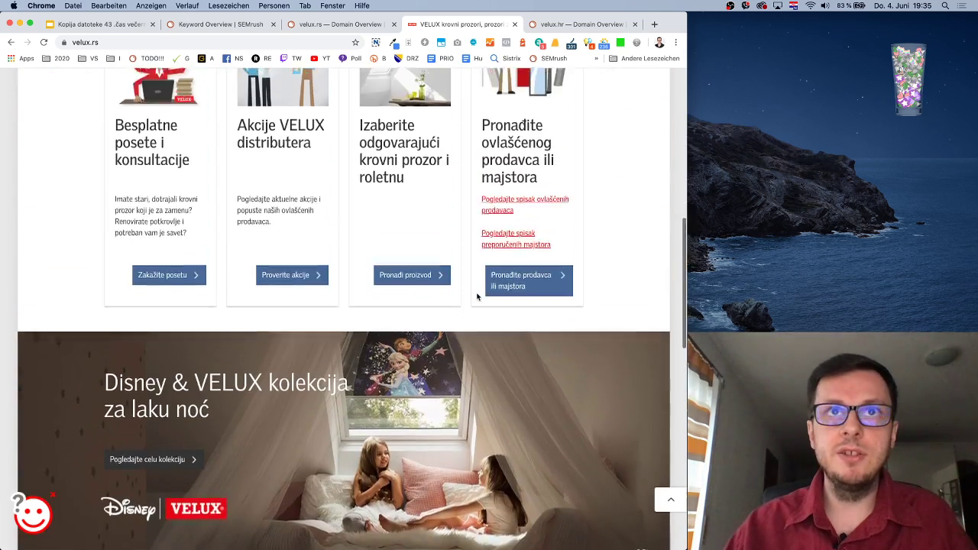
Open the Pronađi proizvod link from the roof window and blind card in a new tab
{"action": "scroll", "coordinate": [477, 296], "scroll_direction": "up", "scroll_amount": 2}
{"action": "right_click", "coordinate": [380, 343]}
{"action": "left_click", "coordinate": [428, 350]}
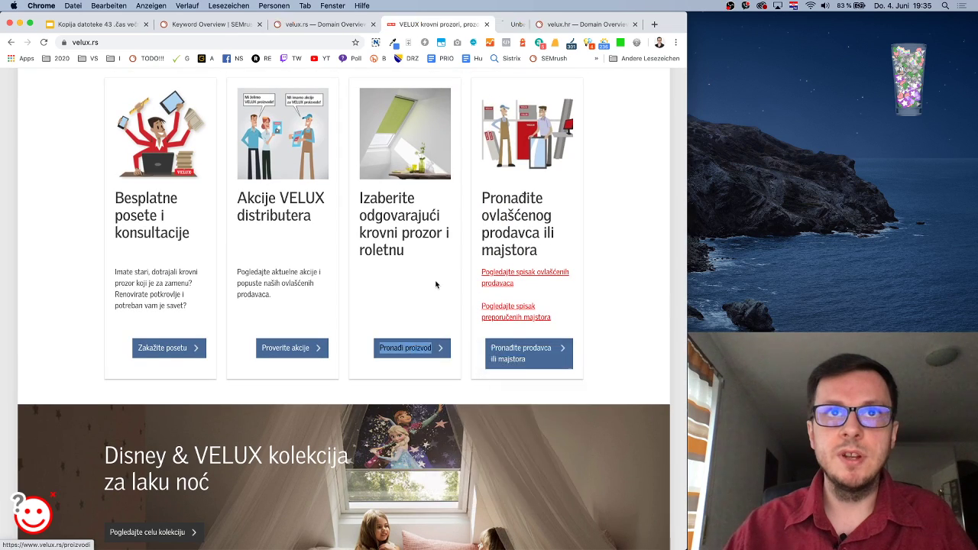
Look over the rest of the velux.rs homepage down to the Naši proizvodi section and return to its beginning
{"action": "scroll", "coordinate": [436, 284], "scroll_direction": "down", "scroll_amount": 6}
{"action": "scroll", "coordinate": [435, 284], "scroll_direction": "up", "scroll_amount": 7}
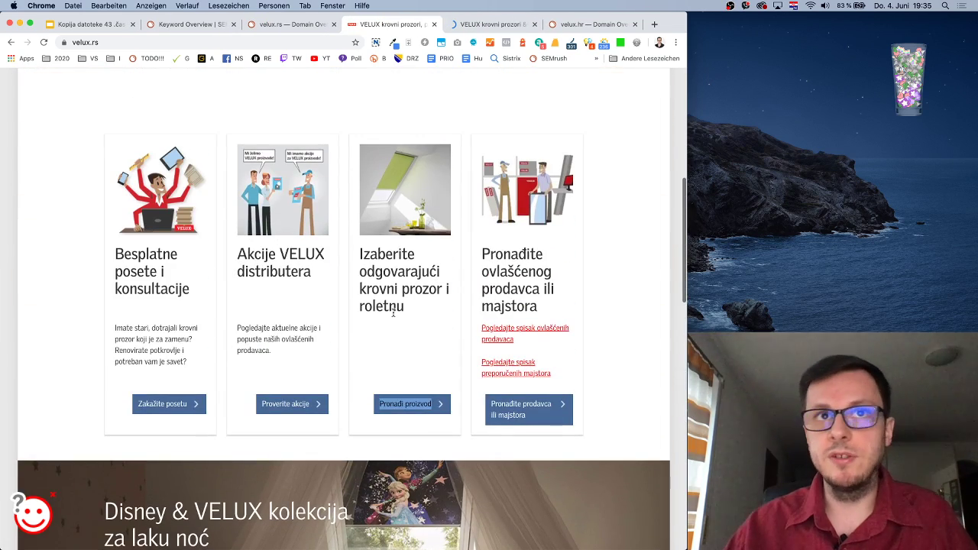
{"action": "double_click", "coordinate": [393, 307]}
{"action": "scroll", "coordinate": [412, 312], "scroll_direction": "down", "scroll_amount": 5}
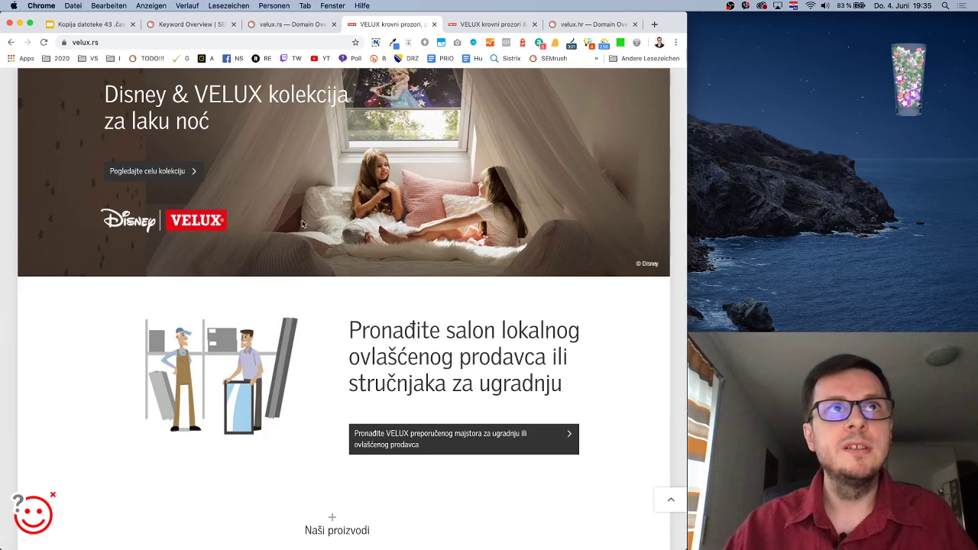
{"action": "scroll", "coordinate": [321, 221], "scroll_direction": "down", "scroll_amount": 5}
{"action": "scroll", "coordinate": [348, 219], "scroll_direction": "up", "scroll_amount": 10}
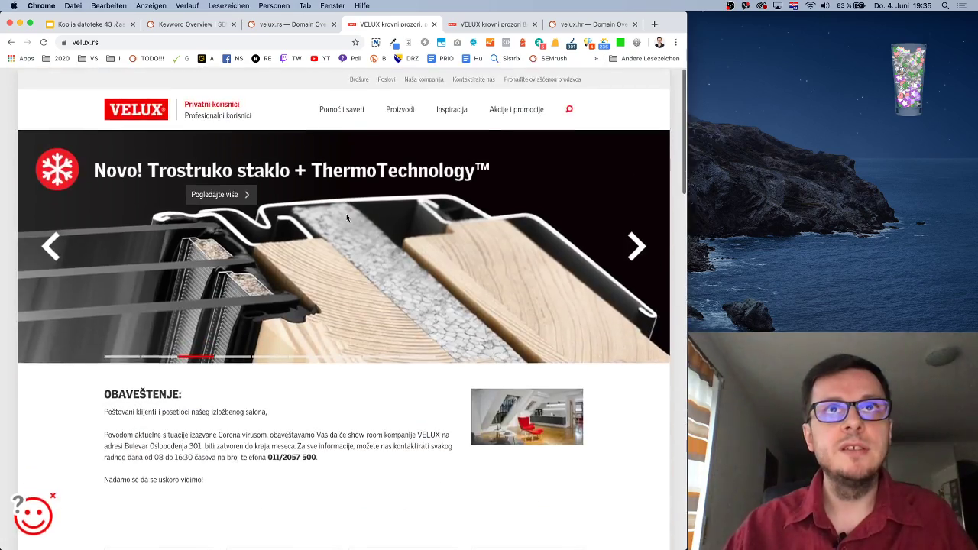
Glance over the velux.rs homepage service cards and open the page with all roof windows, Svi krovni prozori
{"action": "scroll", "coordinate": [346, 218], "scroll_direction": "down", "scroll_amount": 10}
{"action": "scroll", "coordinate": [344, 216], "scroll_direction": "up", "scroll_amount": 5}
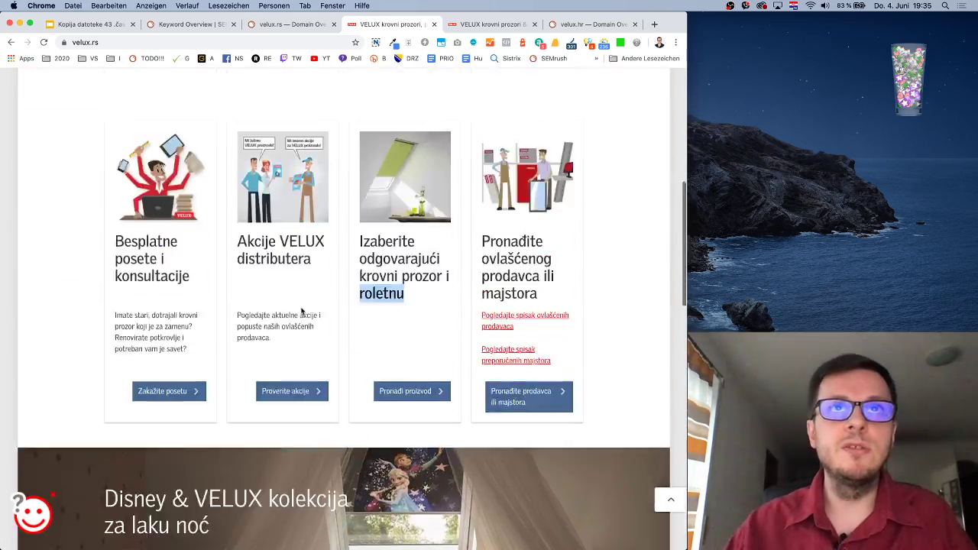
{"action": "scroll", "coordinate": [302, 311], "scroll_direction": "up", "scroll_amount": 5}
{"action": "left_click", "coordinate": [405, 111]}
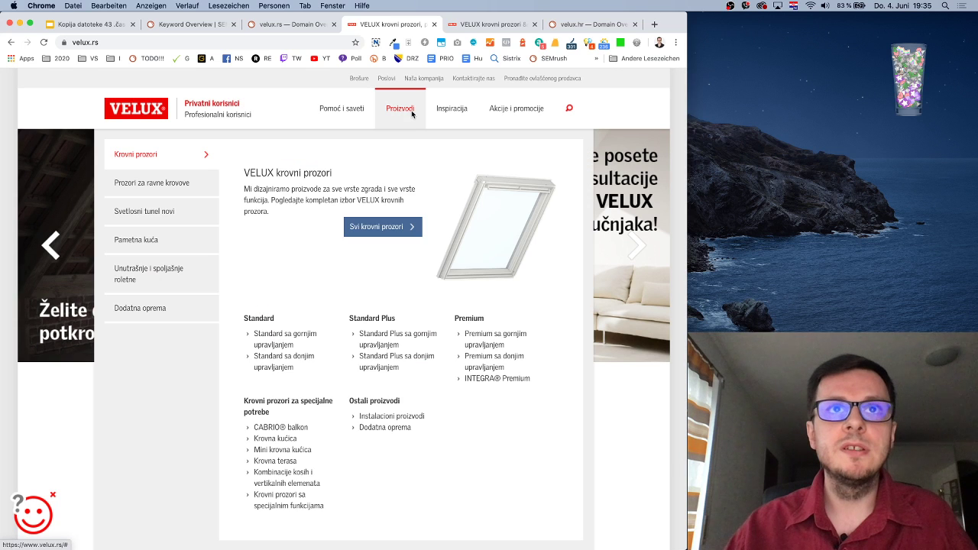
{"action": "left_click", "coordinate": [364, 226]}
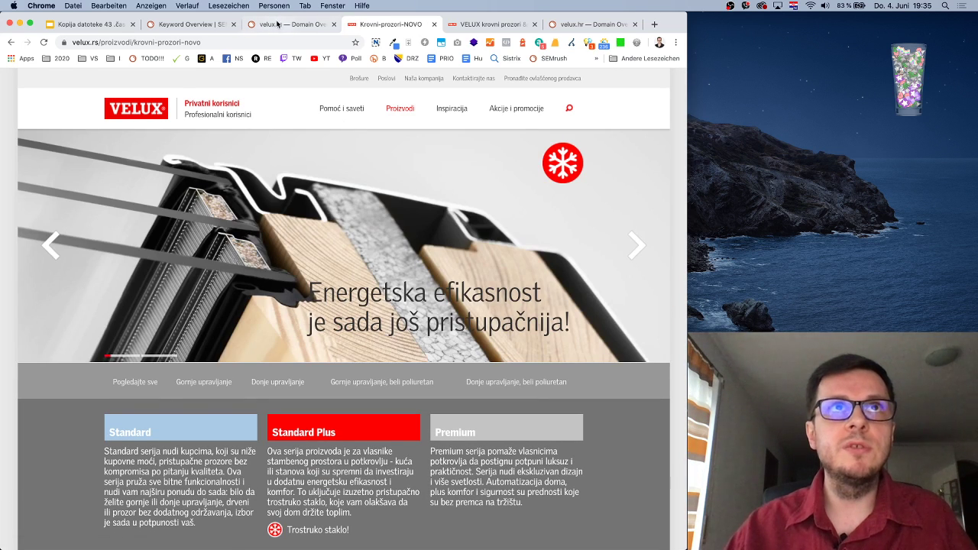
Check the SERP Analysis ranking for krovni prozor in the Serbia keyword overview and return to the velux.rs roof windows page
{"action": "left_click", "coordinate": [191, 24]}
{"action": "scroll", "coordinate": [421, 325], "scroll_direction": "down", "scroll_amount": 5}
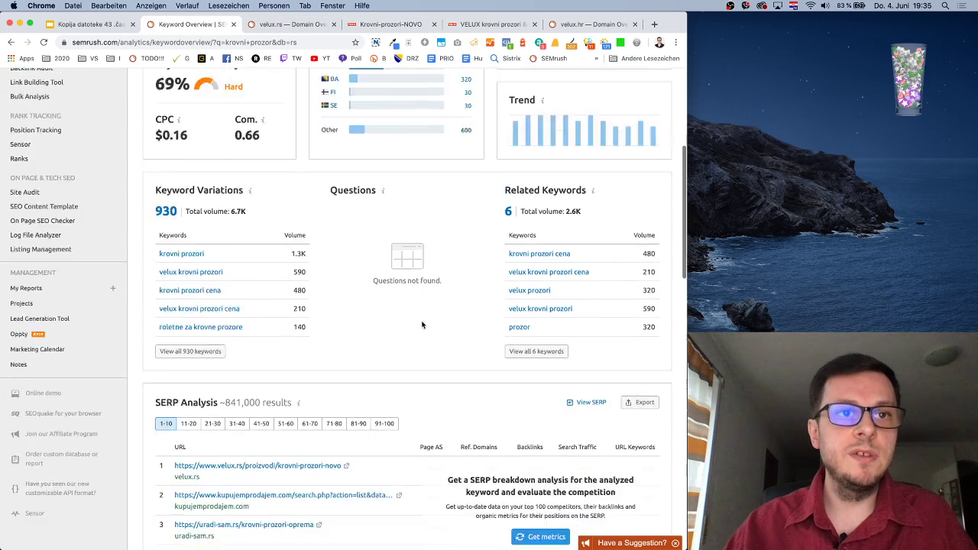
{"action": "scroll", "coordinate": [422, 324], "scroll_direction": "down", "scroll_amount": 3}
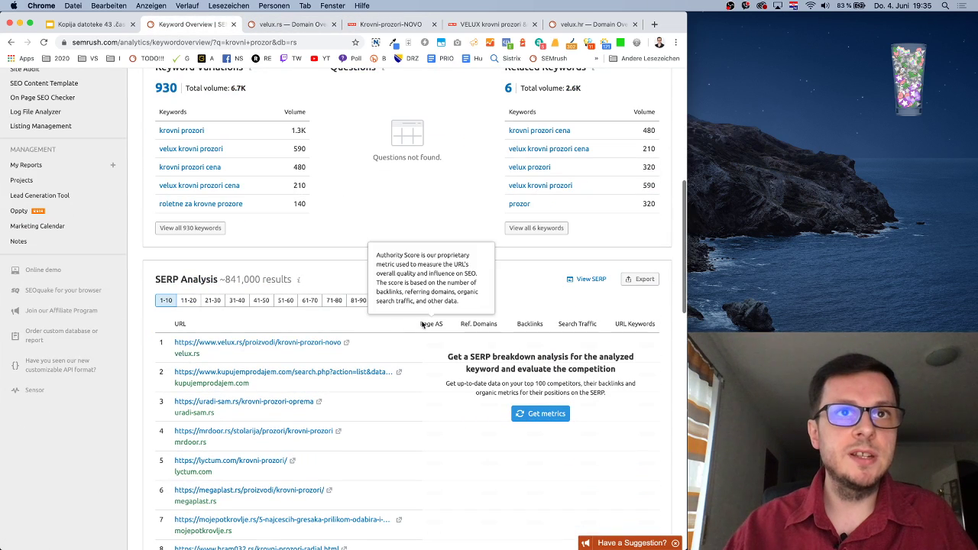
{"action": "left_click", "coordinate": [479, 29]}
{"action": "left_click", "coordinate": [390, 23]}
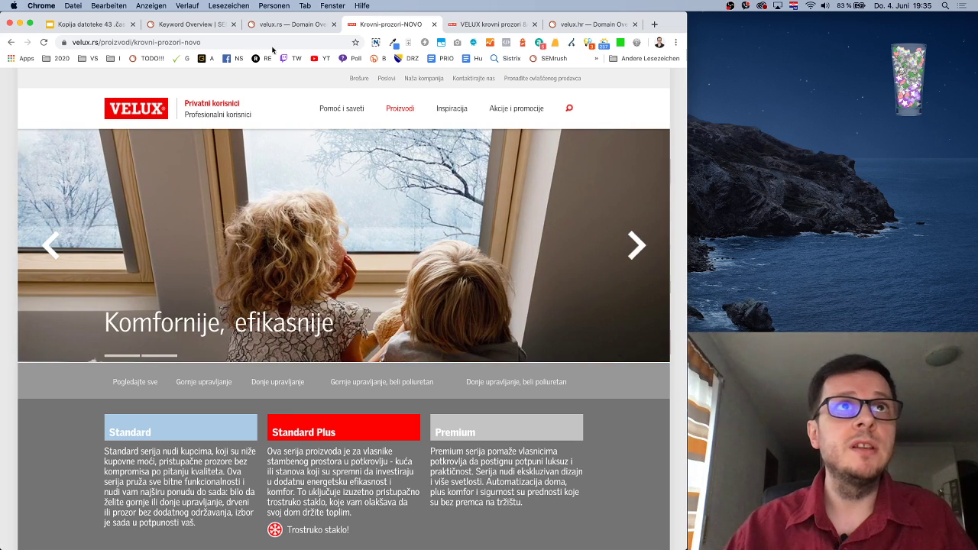
Review the velux.rs roof windows page, comparing the Standard, Standard Plus and Premium series and the balcony and terrace products, and return to its beginning
{"action": "scroll", "coordinate": [495, 325], "scroll_direction": "down", "scroll_amount": 3}
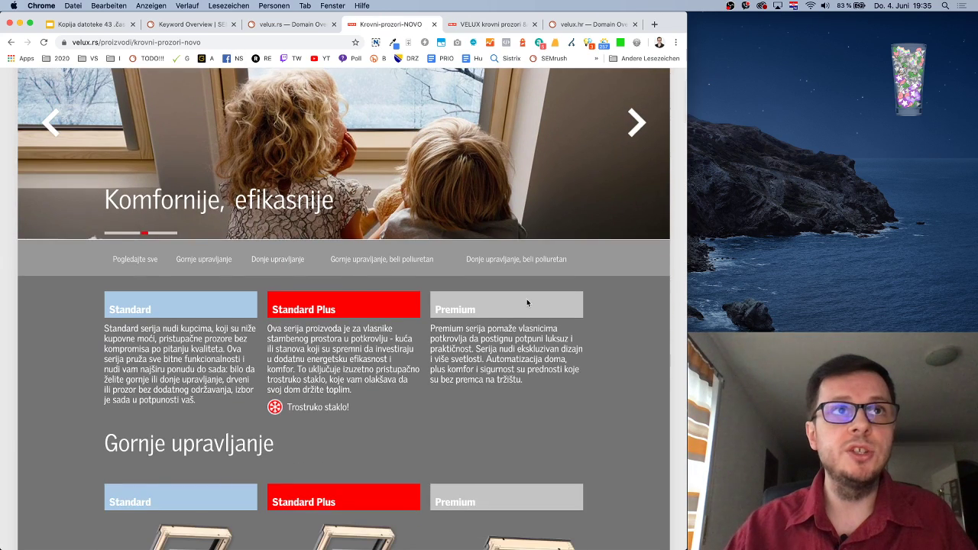
{"action": "scroll", "coordinate": [526, 299], "scroll_direction": "up", "scroll_amount": 3}
{"action": "scroll", "coordinate": [368, 234], "scroll_direction": "down", "scroll_amount": 5}
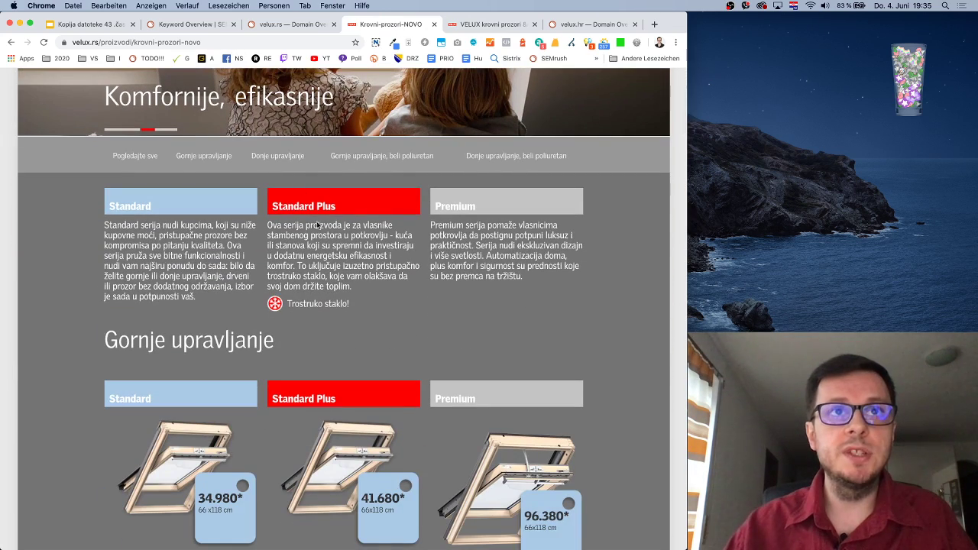
{"action": "scroll", "coordinate": [408, 383], "scroll_direction": "down", "scroll_amount": 5}
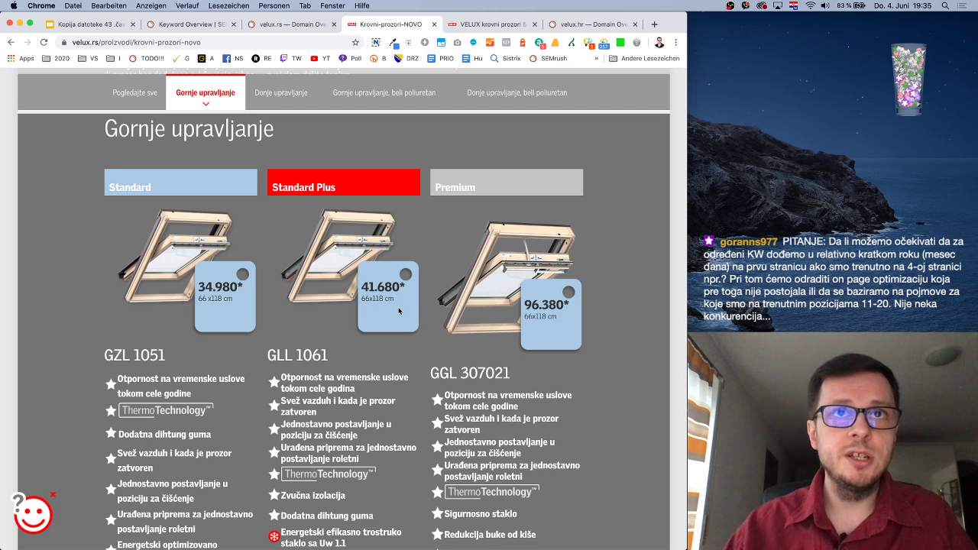
{"action": "scroll", "coordinate": [399, 310], "scroll_direction": "down", "scroll_amount": 7}
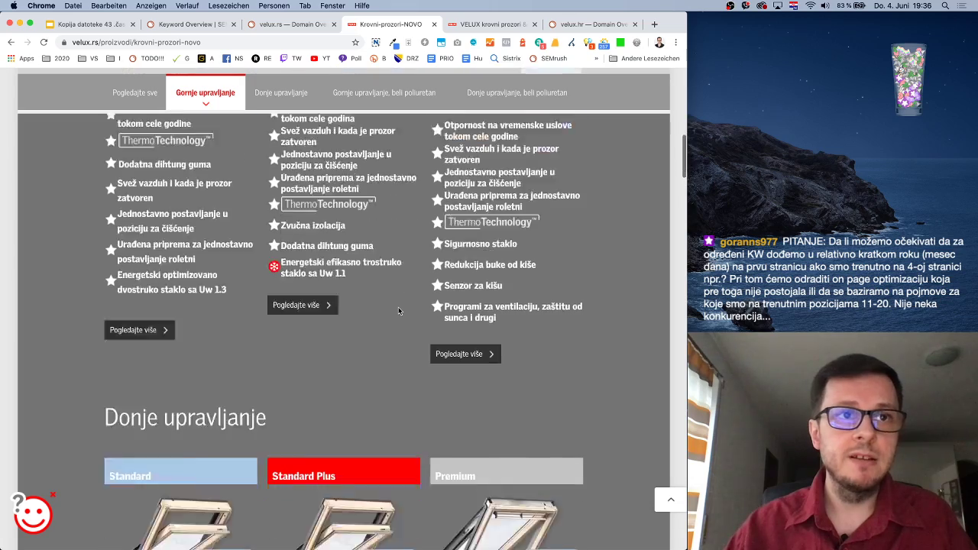
{"action": "scroll", "coordinate": [399, 311], "scroll_direction": "down", "scroll_amount": 4}
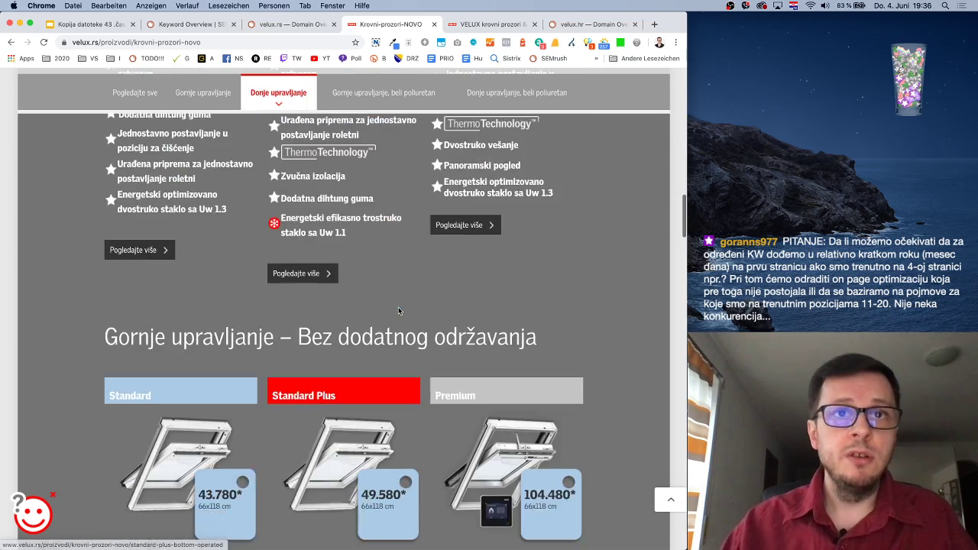
{"action": "scroll", "coordinate": [398, 311], "scroll_direction": "up", "scroll_amount": 4}
{"action": "scroll", "coordinate": [398, 311], "scroll_direction": "down", "scroll_amount": 11}
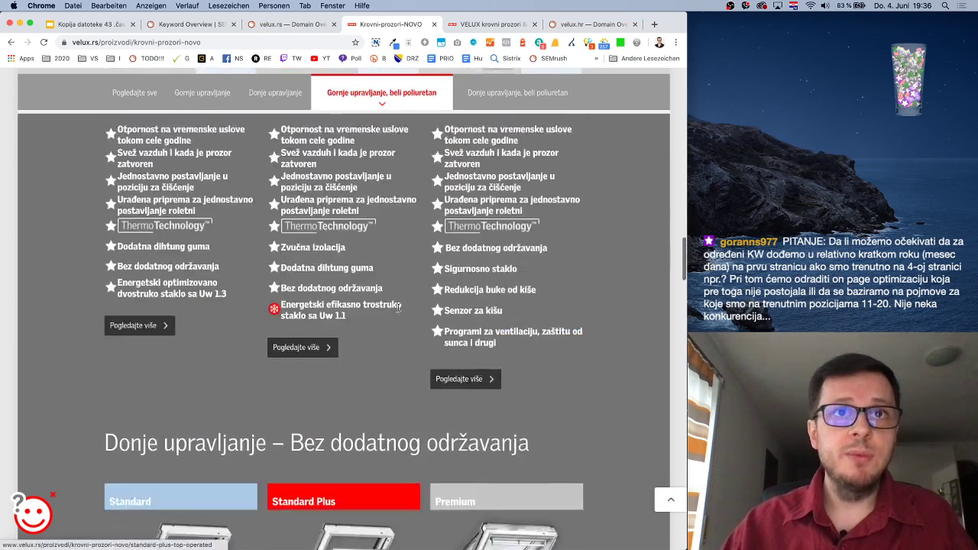
{"action": "scroll", "coordinate": [398, 311], "scroll_direction": "down", "scroll_amount": 14}
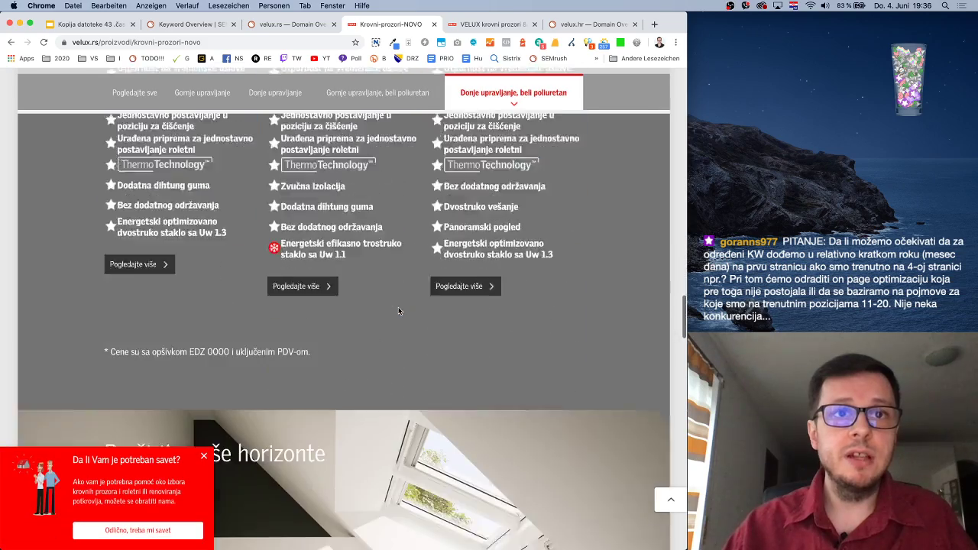
{"action": "scroll", "coordinate": [399, 311], "scroll_direction": "down", "scroll_amount": 14}
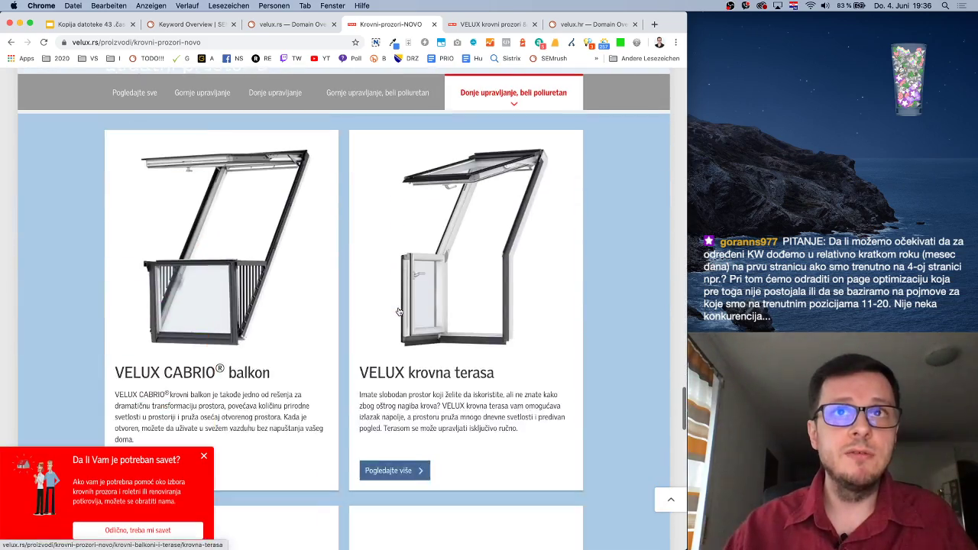
{"action": "scroll", "coordinate": [399, 311], "scroll_direction": "up", "scroll_amount": 20}
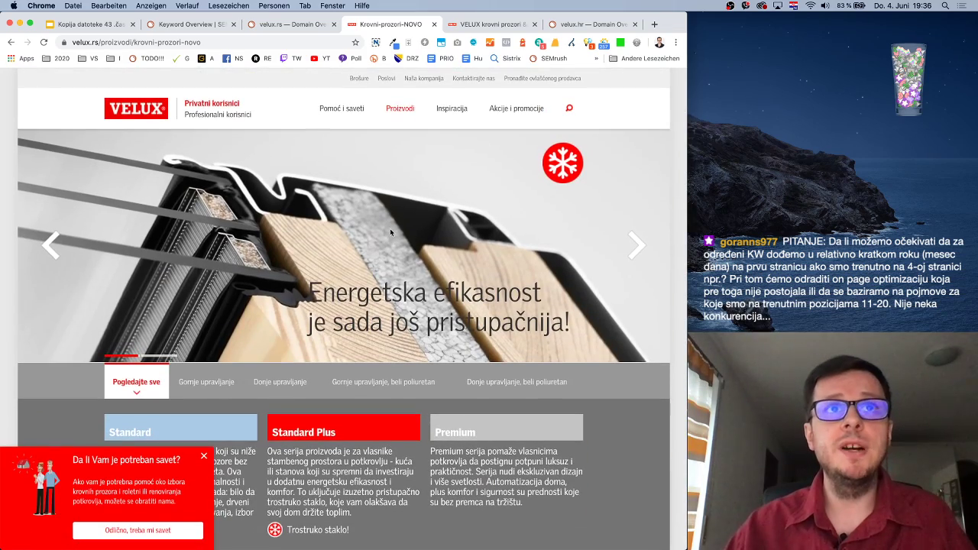
Open the Galerija prostorija inspiration gallery on velux.rs and go to its Dnevna soba page
{"action": "left_click", "coordinate": [461, 109]}
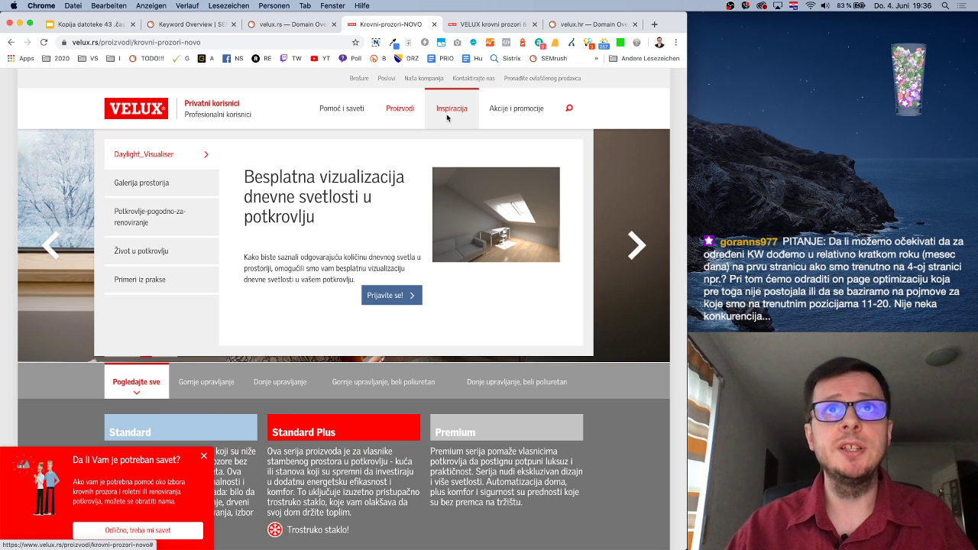
{"action": "left_click", "coordinate": [161, 185]}
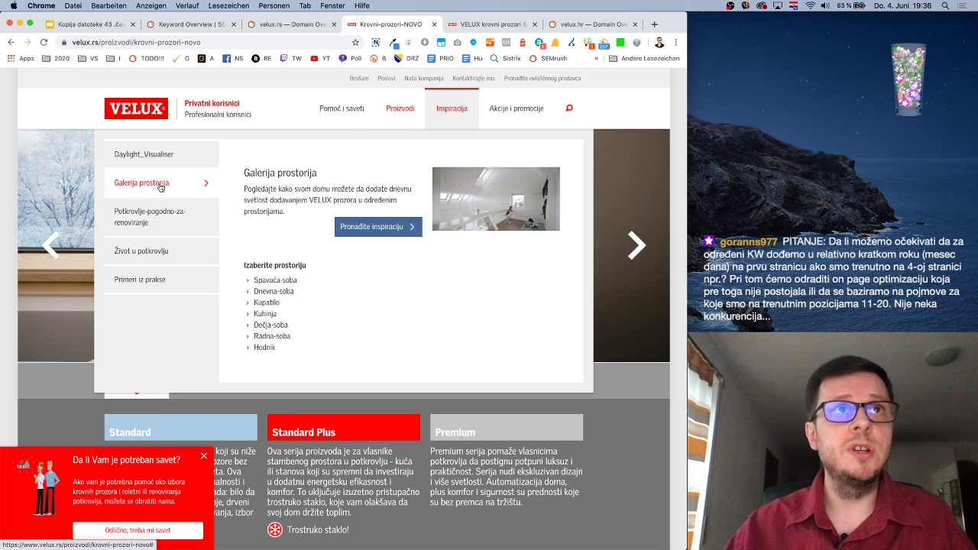
{"action": "left_click", "coordinate": [384, 230]}
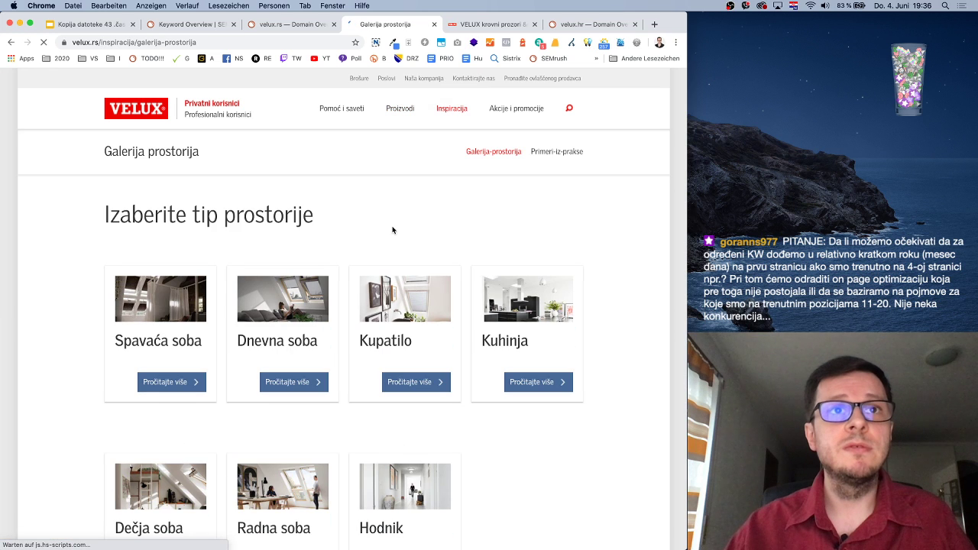
{"action": "left_click", "coordinate": [288, 380]}
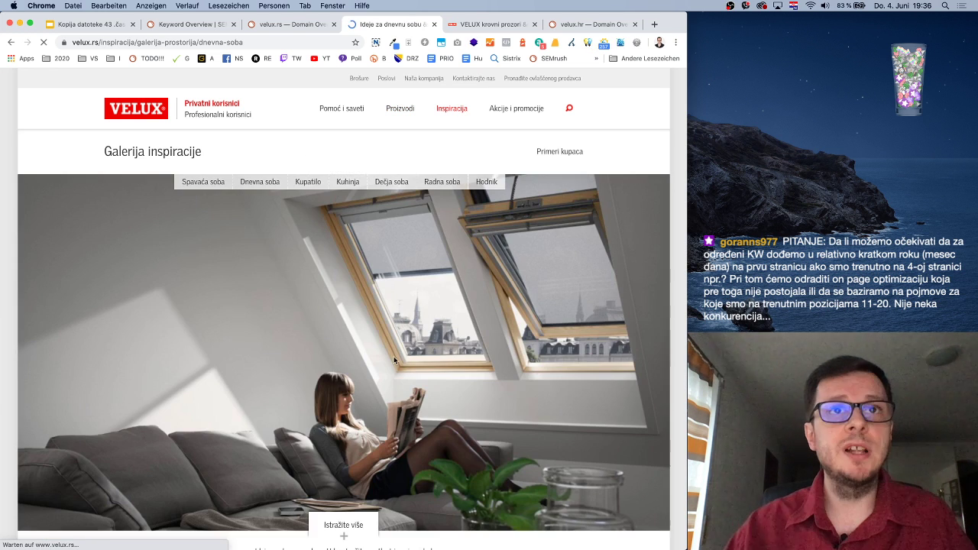
Look over the Dnevna soba inspiration page down to the footer, dismissing the Kako urediti dnevnu sobu? guide offer
{"action": "scroll", "coordinate": [487, 317], "scroll_direction": "down", "scroll_amount": 5}
{"action": "scroll", "coordinate": [488, 320], "scroll_direction": "up", "scroll_amount": 5}
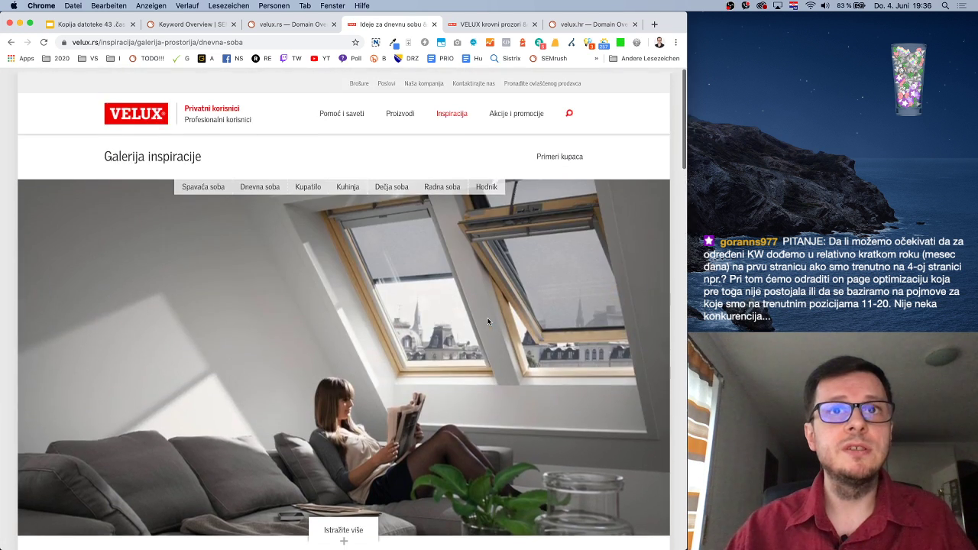
{"action": "scroll", "coordinate": [487, 321], "scroll_direction": "down", "scroll_amount": 6}
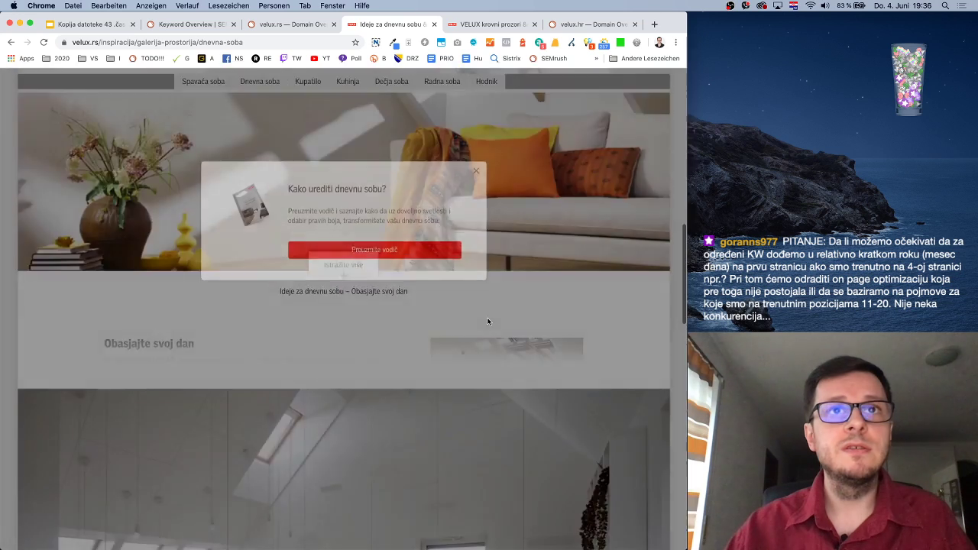
{"action": "scroll", "coordinate": [487, 321], "scroll_direction": "up", "scroll_amount": 4}
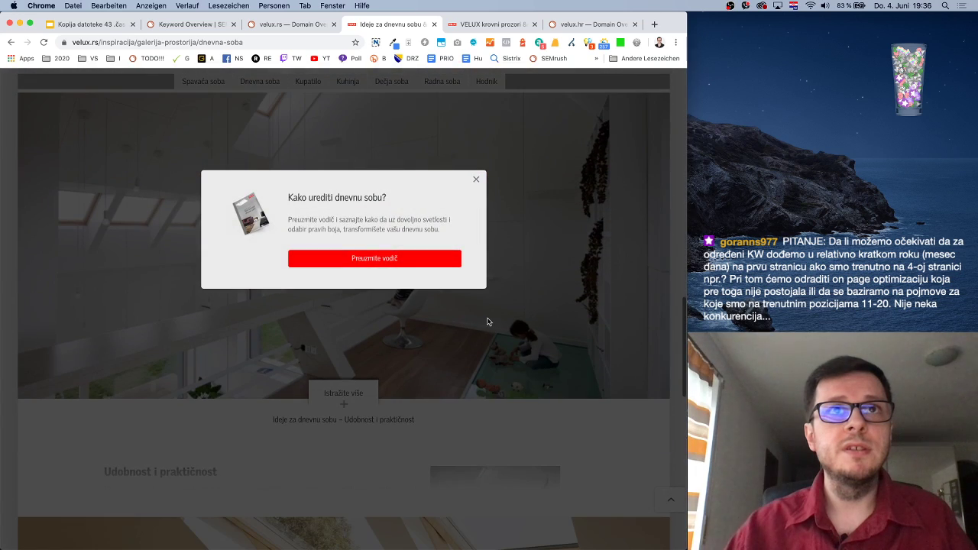
{"action": "left_click", "coordinate": [474, 183]}
{"action": "scroll", "coordinate": [474, 245], "scroll_direction": "down", "scroll_amount": 10}
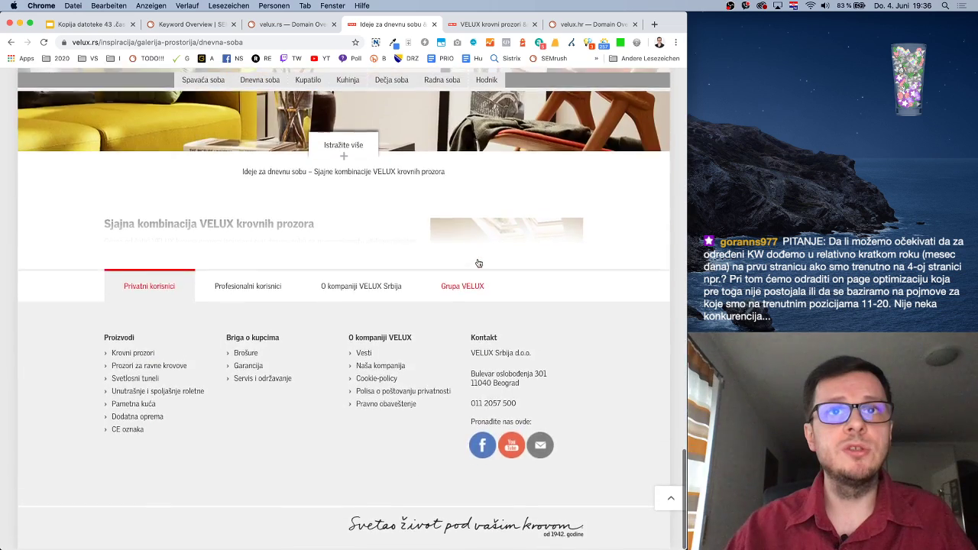
{"action": "scroll", "coordinate": [478, 263], "scroll_direction": "up", "scroll_amount": 10}
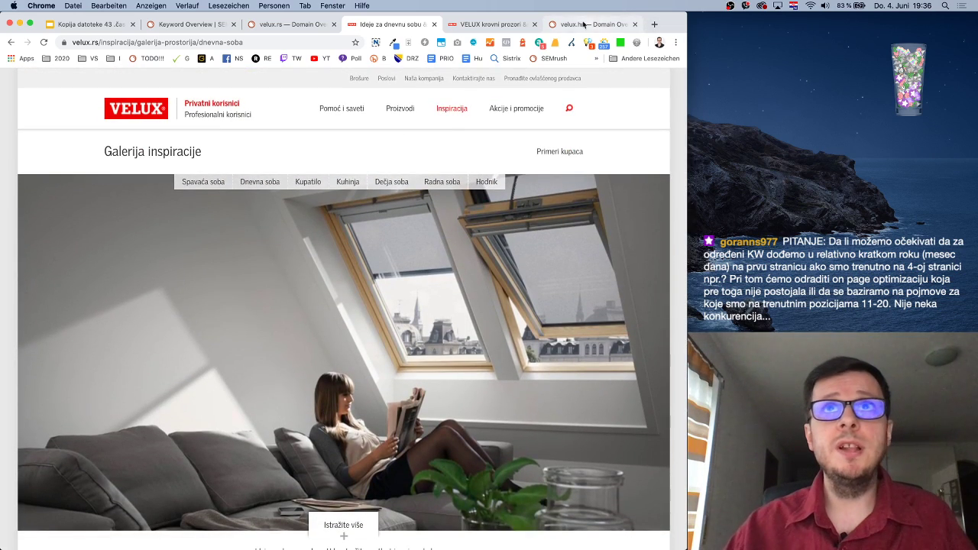
Check the two-year organic traffic trend in the velux.rs domain overview and return to the Dnevna soba page
{"action": "left_click", "coordinate": [292, 26]}
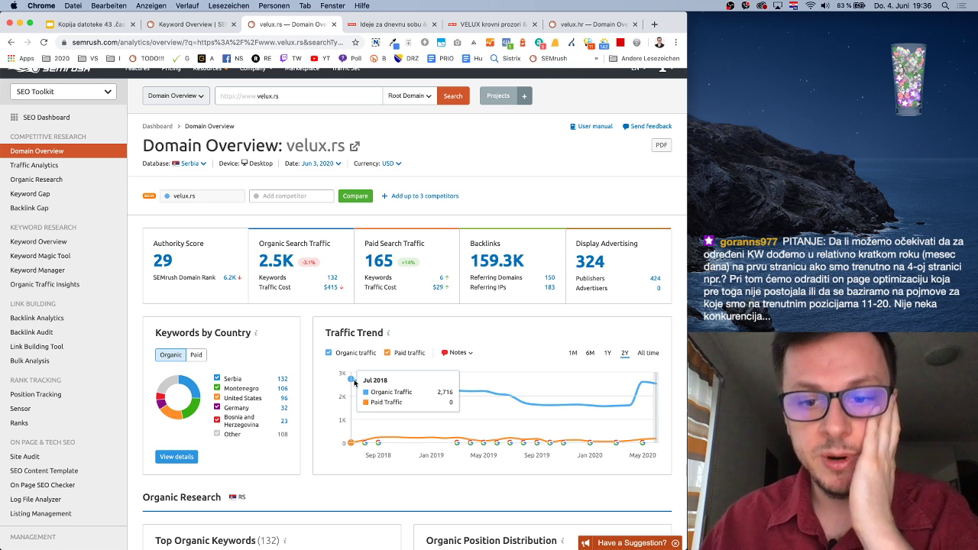
{"action": "scroll", "coordinate": [398, 71], "scroll_direction": "down", "scroll_amount": 1}
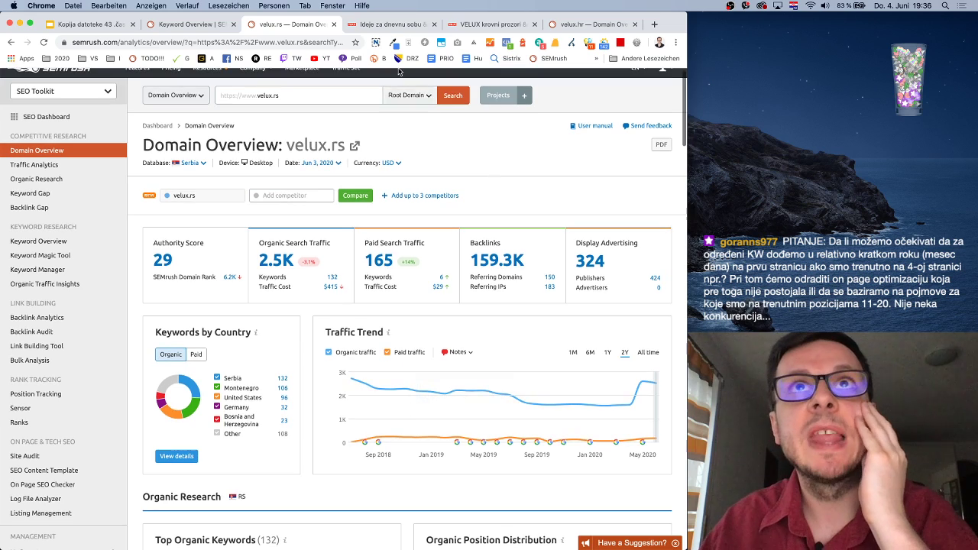
{"action": "left_click", "coordinate": [389, 25]}
Look over the product categories on the velux.rs Proizvodi page and open the Krovni prozori category
{"action": "left_click", "coordinate": [464, 26]}
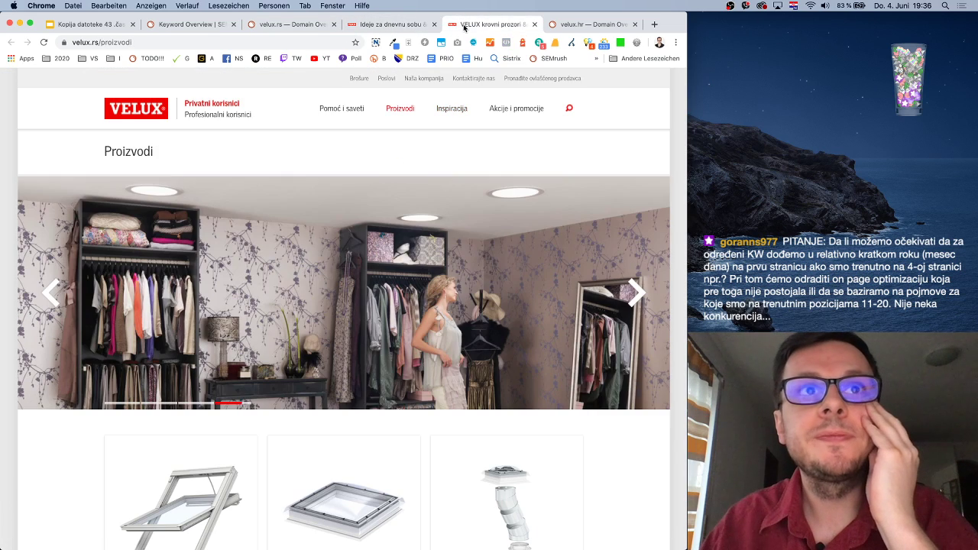
{"action": "scroll", "coordinate": [463, 229], "scroll_direction": "down", "scroll_amount": 6}
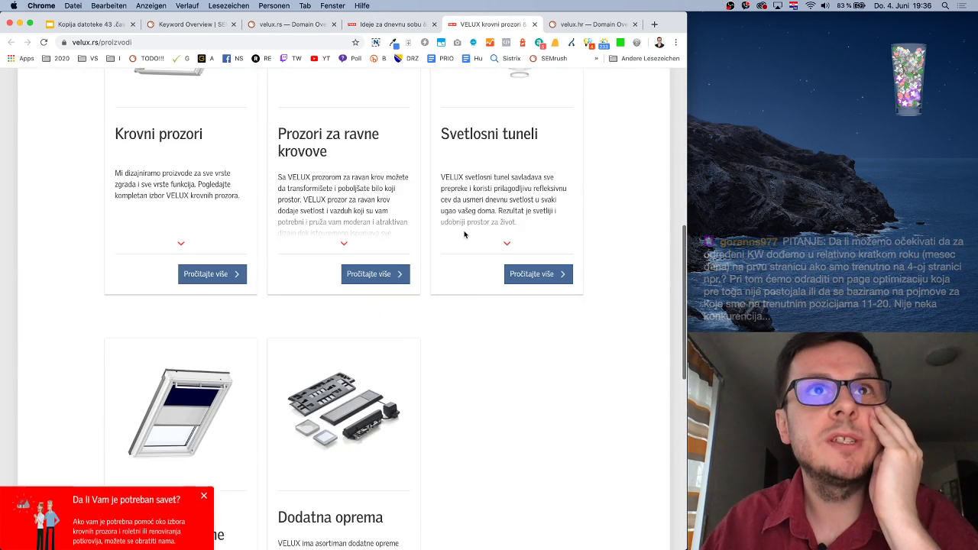
{"action": "scroll", "coordinate": [462, 227], "scroll_direction": "up", "scroll_amount": 3}
{"action": "left_click", "coordinate": [184, 257]}
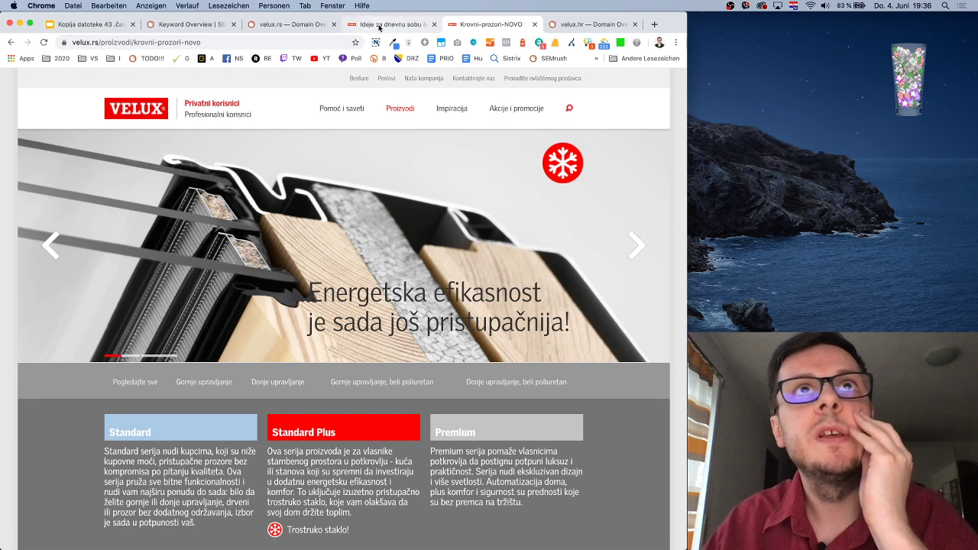
Examine the main organic competitors in the velux.rs domain overview and compare the domains' keywords and traffic on the Competitive Positioning Map
{"action": "left_click", "coordinate": [379, 26]}
{"action": "left_click", "coordinate": [289, 26]}
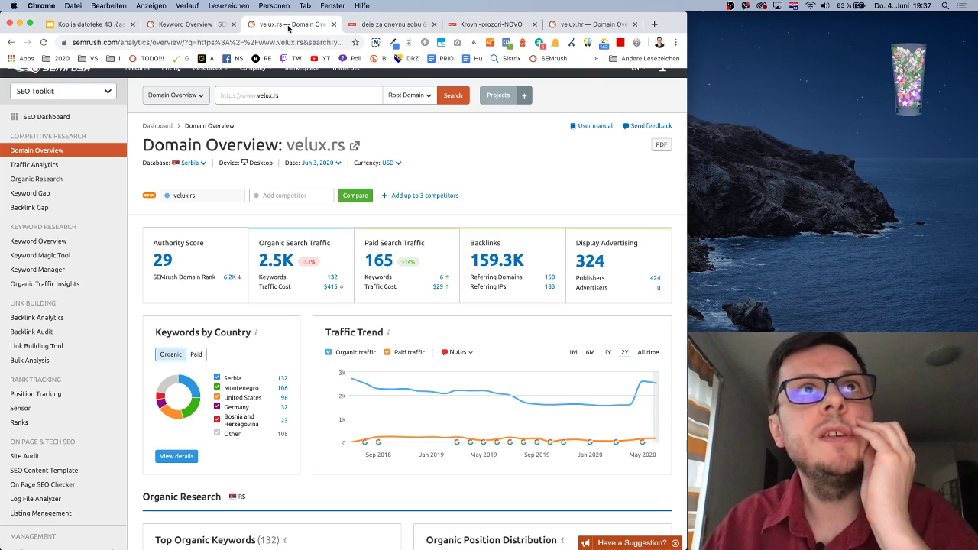
{"action": "scroll", "coordinate": [382, 275], "scroll_direction": "down", "scroll_amount": 8}
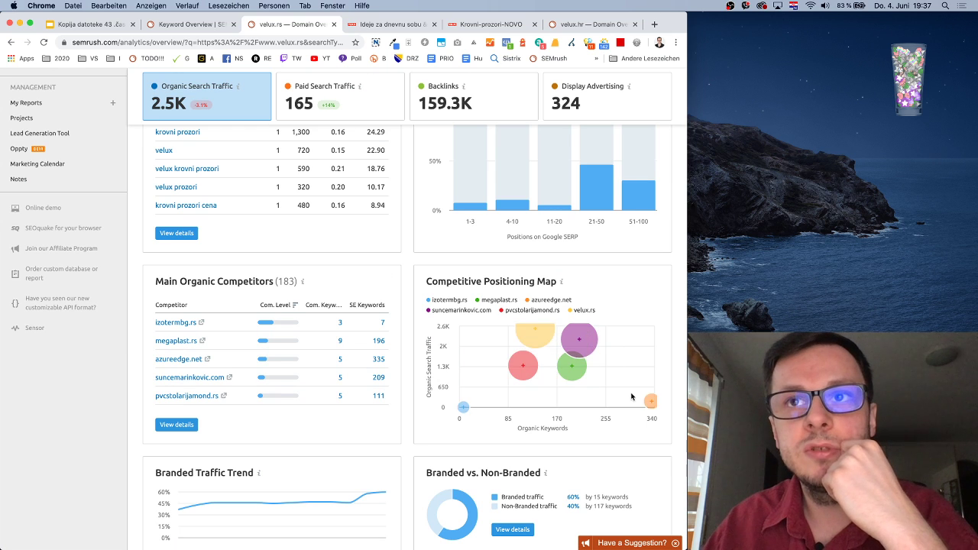
{"action": "mouse_move", "coordinate": [537, 335]}
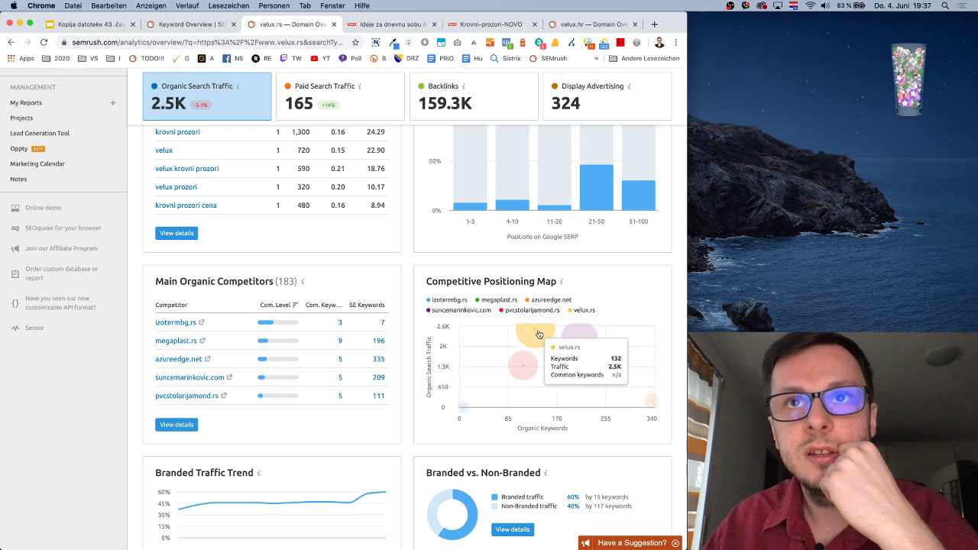
{"action": "mouse_move", "coordinate": [579, 338]}
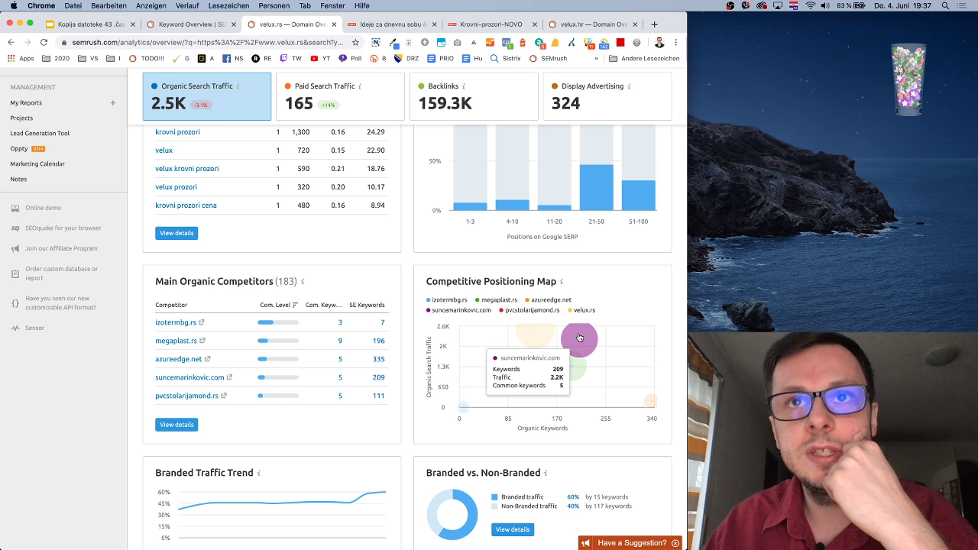
{"action": "mouse_move", "coordinate": [521, 369]}
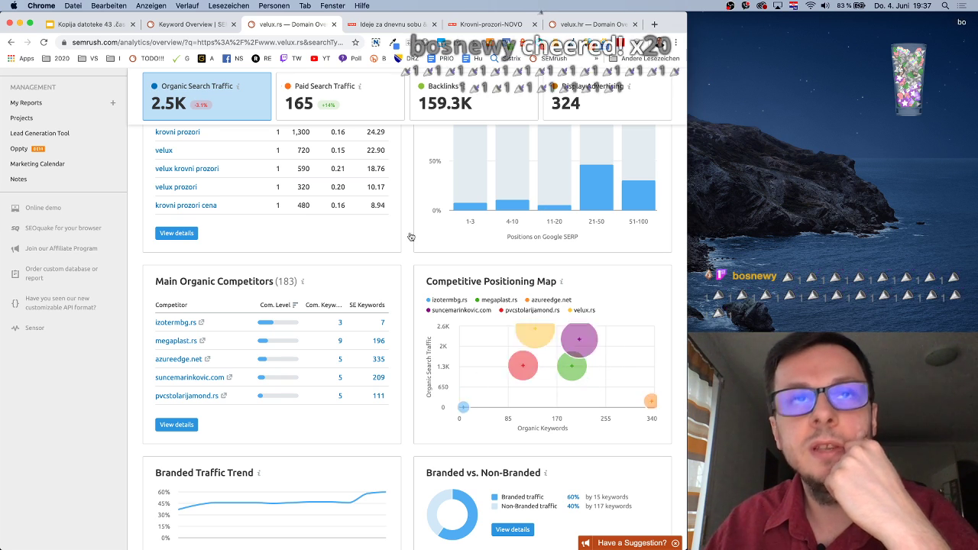
Review the top ten ranking URLs in the Serbia keyword overview's SERP Analysis for krovni prozor
{"action": "left_click", "coordinate": [175, 25]}
{"action": "scroll", "coordinate": [402, 344], "scroll_direction": "down", "scroll_amount": 5}
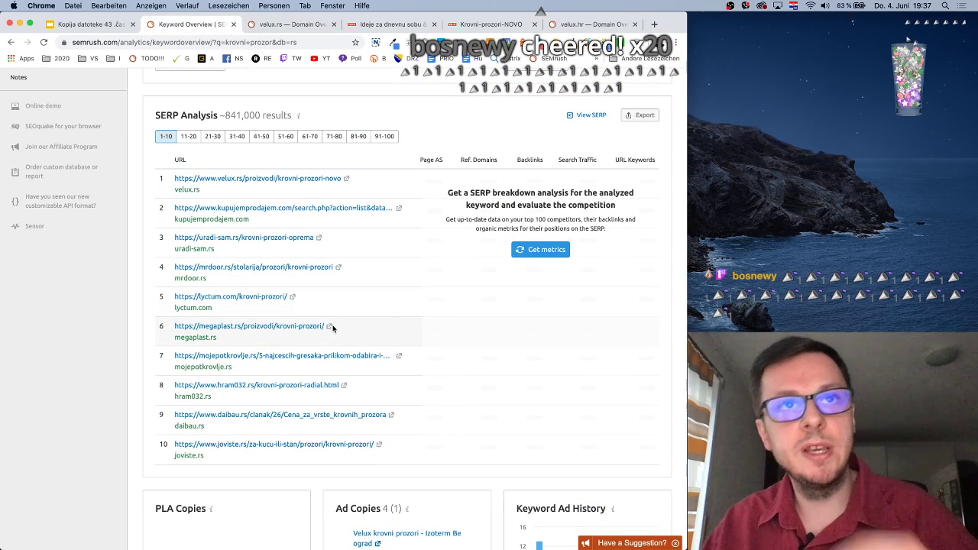
Open the megaplast.rs result for krovni prozor and skim its list of Velux roof windows and interior blinds
{"action": "left_click", "coordinate": [330, 326]}
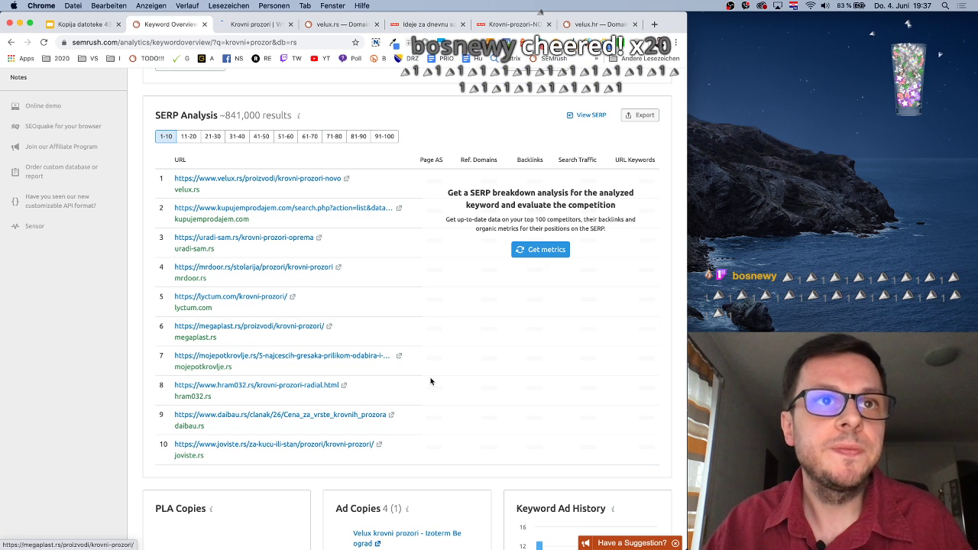
{"action": "left_click", "coordinate": [247, 25]}
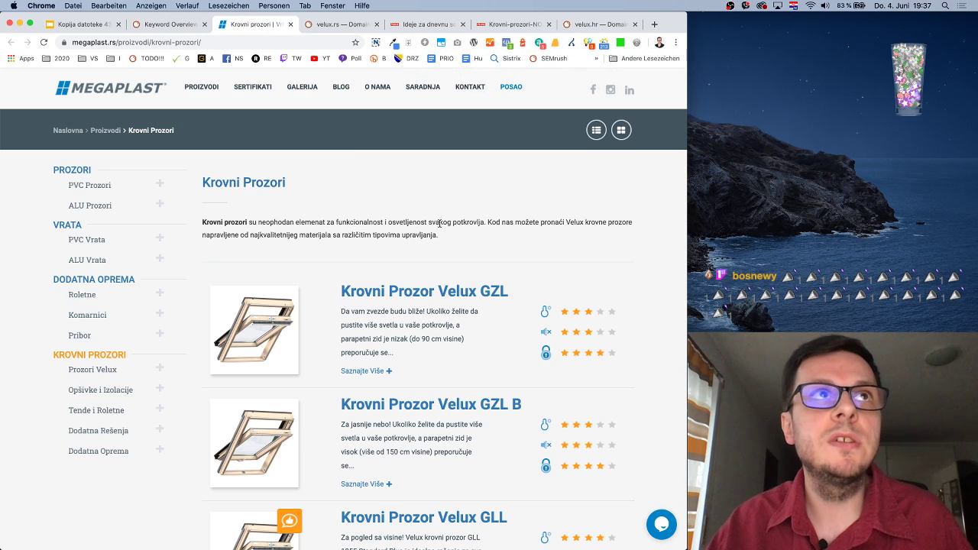
{"action": "scroll", "coordinate": [491, 371], "scroll_direction": "down", "scroll_amount": 15}
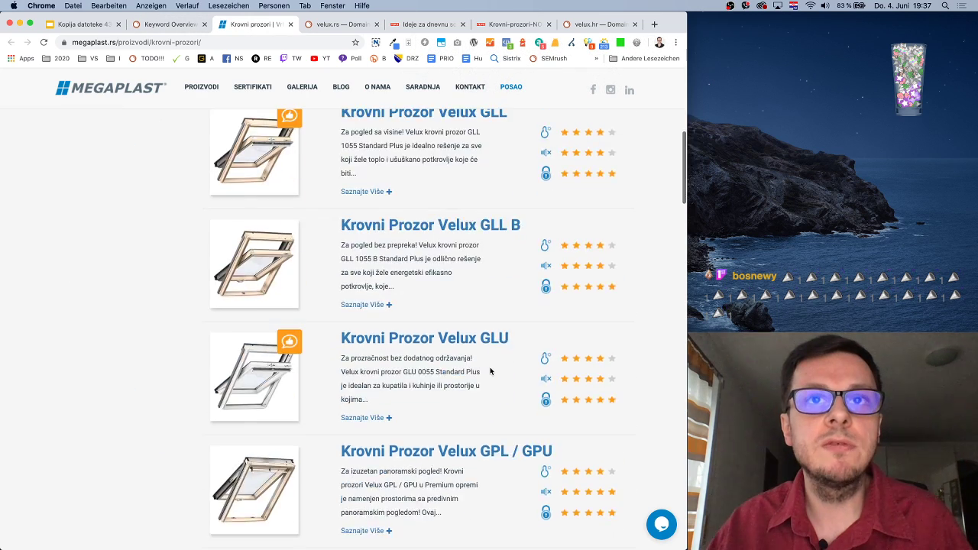
{"action": "scroll", "coordinate": [490, 372], "scroll_direction": "up", "scroll_amount": 2}
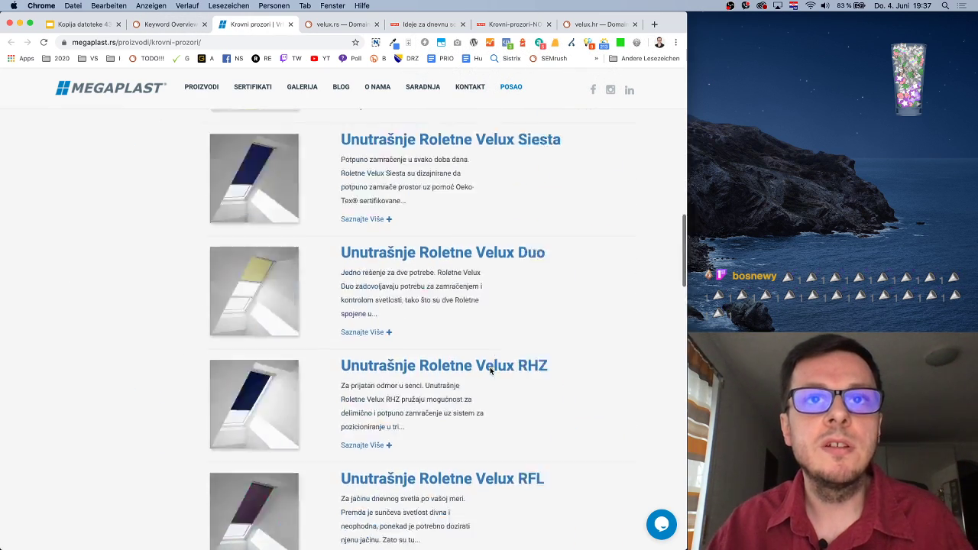
{"action": "scroll", "coordinate": [491, 371], "scroll_direction": "down", "scroll_amount": 15}
{"action": "scroll", "coordinate": [489, 370], "scroll_direction": "up", "scroll_amount": 20}
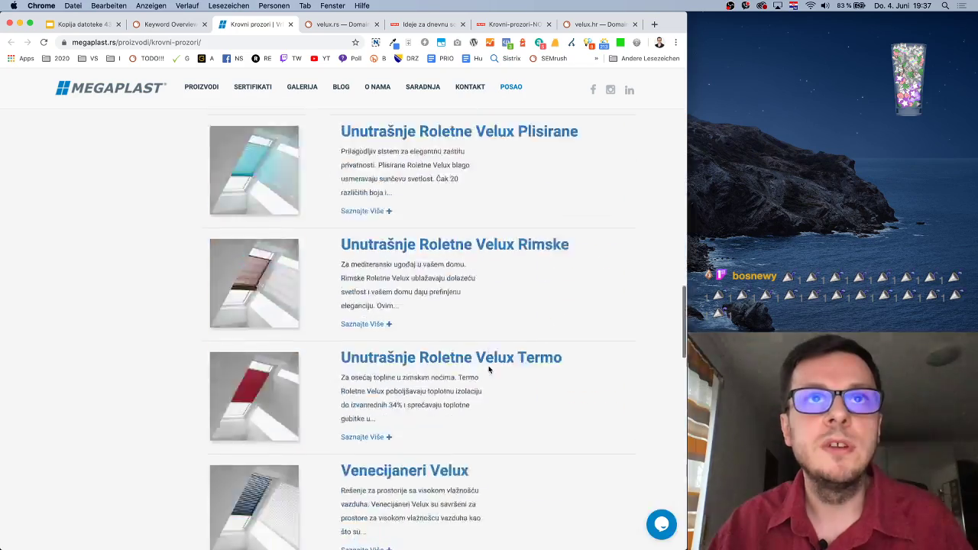
Open the fifth-ranked lyctum.com result from the SERP Analysis and skim its Krovni prozori Roto page, including the images and installation video
{"action": "left_click", "coordinate": [170, 25]}
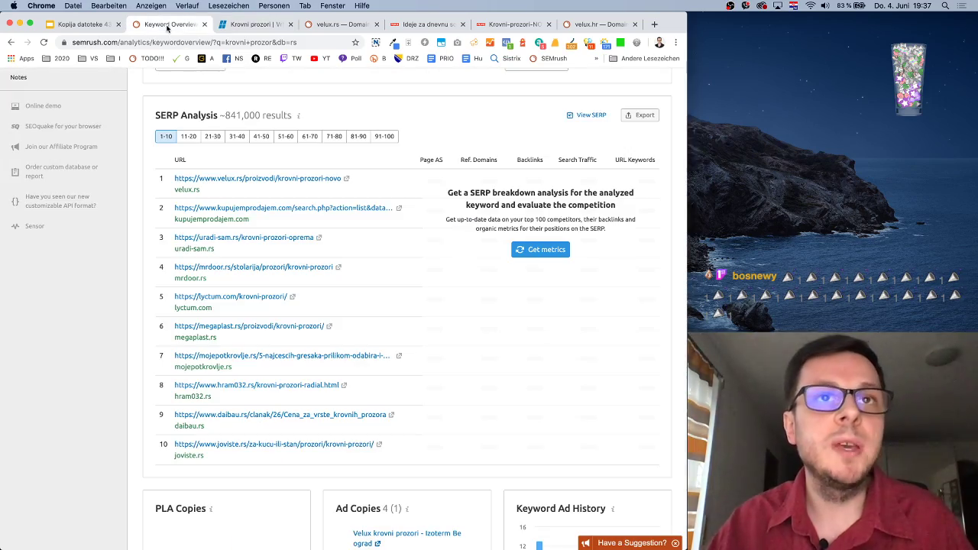
{"action": "left_click", "coordinate": [295, 301], "text": "super"}
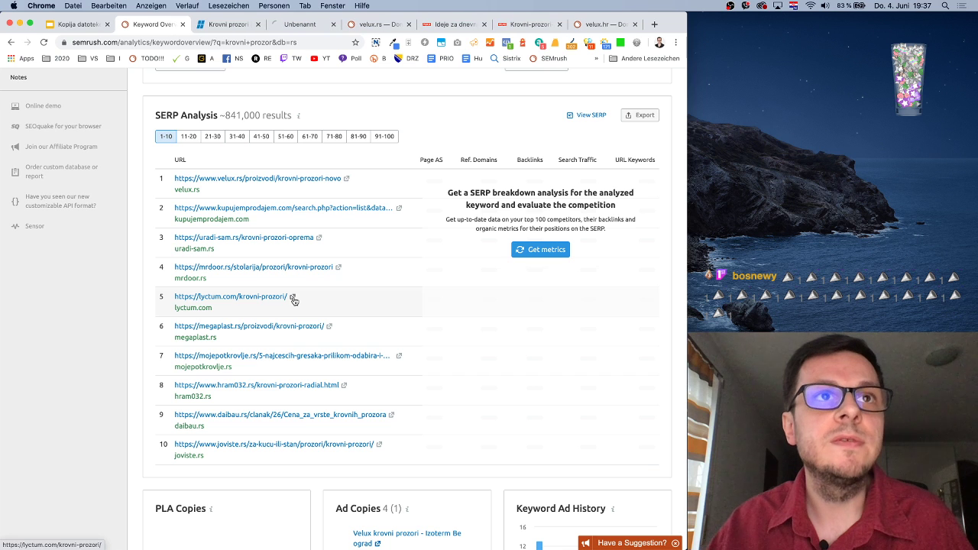
{"action": "left_click", "coordinate": [290, 27]}
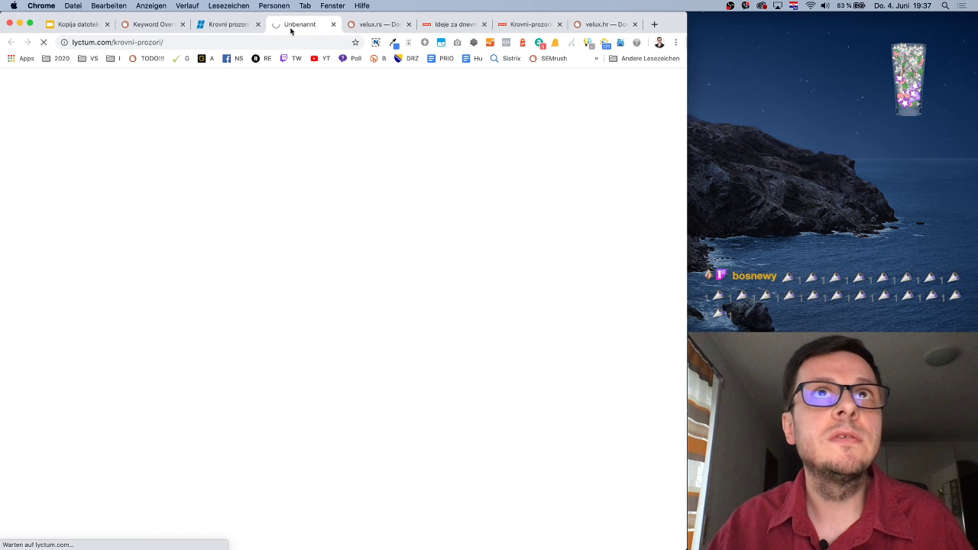
{"action": "scroll", "coordinate": [432, 290], "scroll_direction": "down", "scroll_amount": 4}
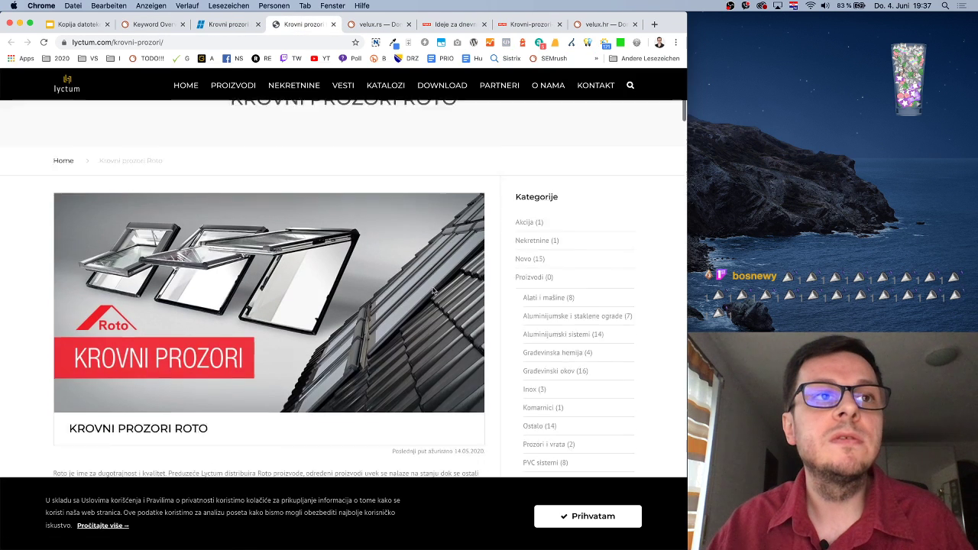
{"action": "scroll", "coordinate": [433, 290], "scroll_direction": "down", "scroll_amount": 8}
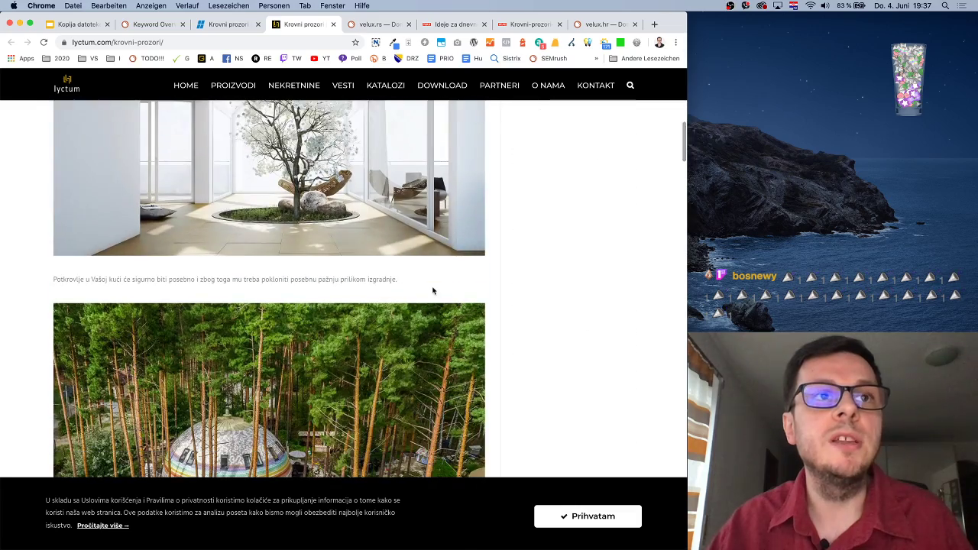
{"action": "scroll", "coordinate": [433, 290], "scroll_direction": "down", "scroll_amount": 15}
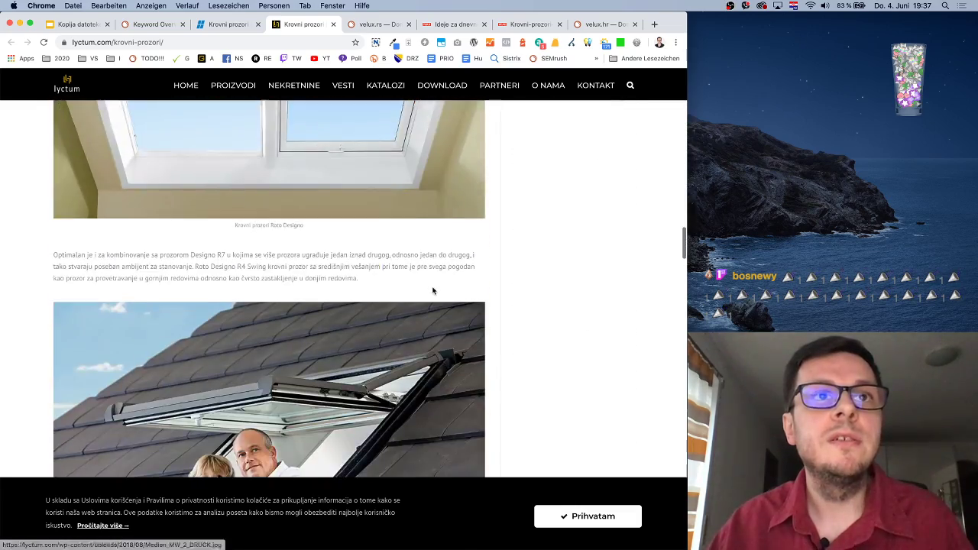
{"action": "scroll", "coordinate": [432, 290], "scroll_direction": "down", "scroll_amount": 20}
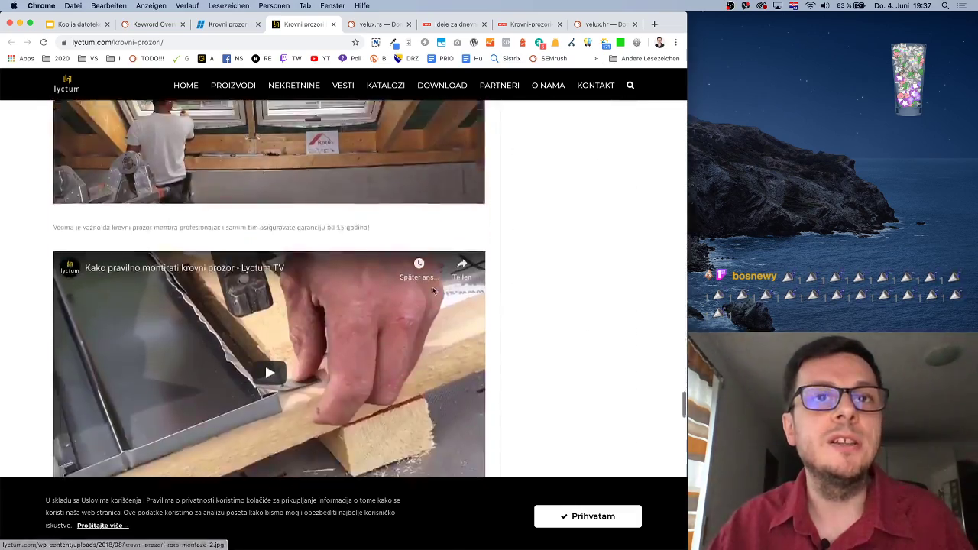
{"action": "scroll", "coordinate": [432, 290], "scroll_direction": "down", "scroll_amount": 8}
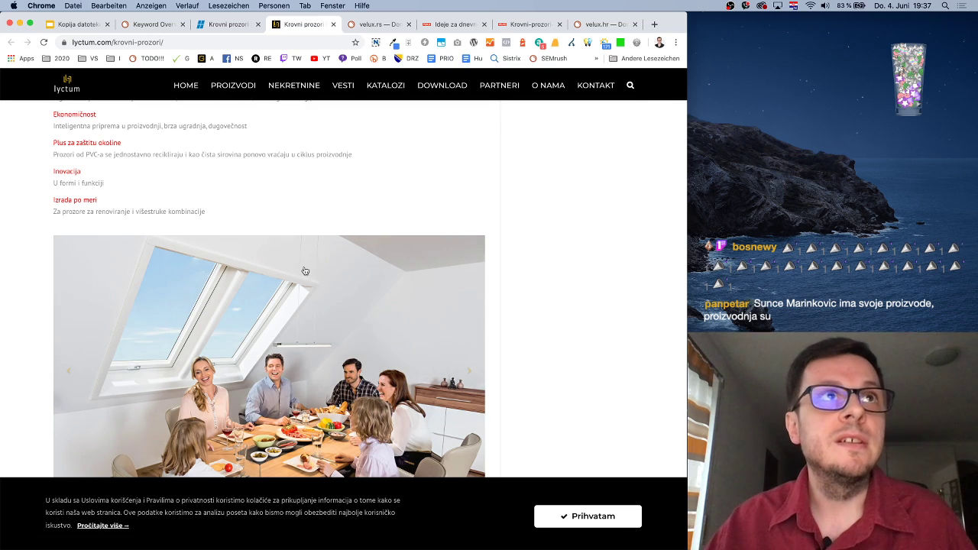
Look over the lower part of the lyctum.com page, including the brochure downloads and the Povezani proizvodi section
{"action": "scroll", "coordinate": [304, 270], "scroll_direction": "up", "scroll_amount": 4}
{"action": "scroll", "coordinate": [304, 271], "scroll_direction": "up", "scroll_amount": 4}
{"action": "scroll", "coordinate": [304, 271], "scroll_direction": "down", "scroll_amount": 15}
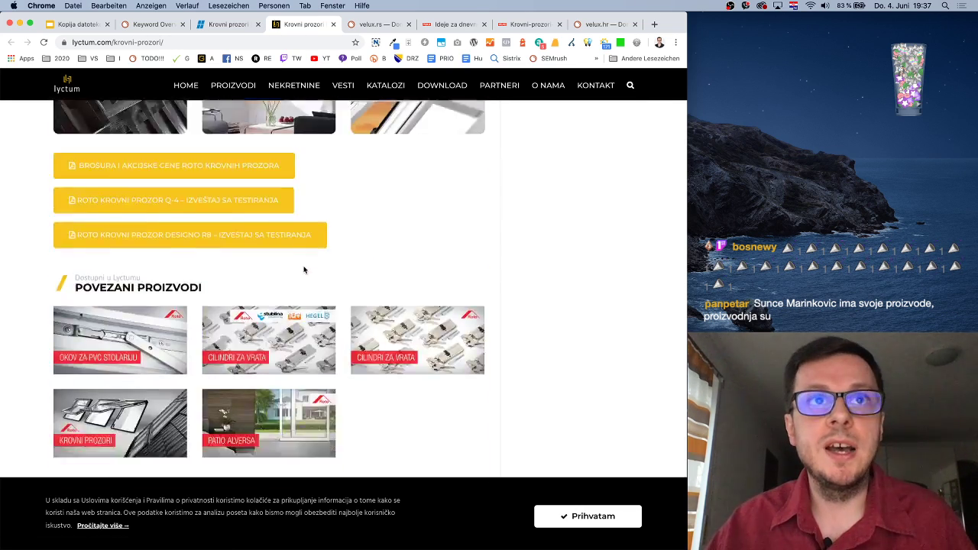
{"action": "scroll", "coordinate": [304, 271], "scroll_direction": "up", "scroll_amount": 10}
{"action": "scroll", "coordinate": [304, 271], "scroll_direction": "up", "scroll_amount": 3}
{"action": "scroll", "coordinate": [304, 271], "scroll_direction": "down", "scroll_amount": 15}
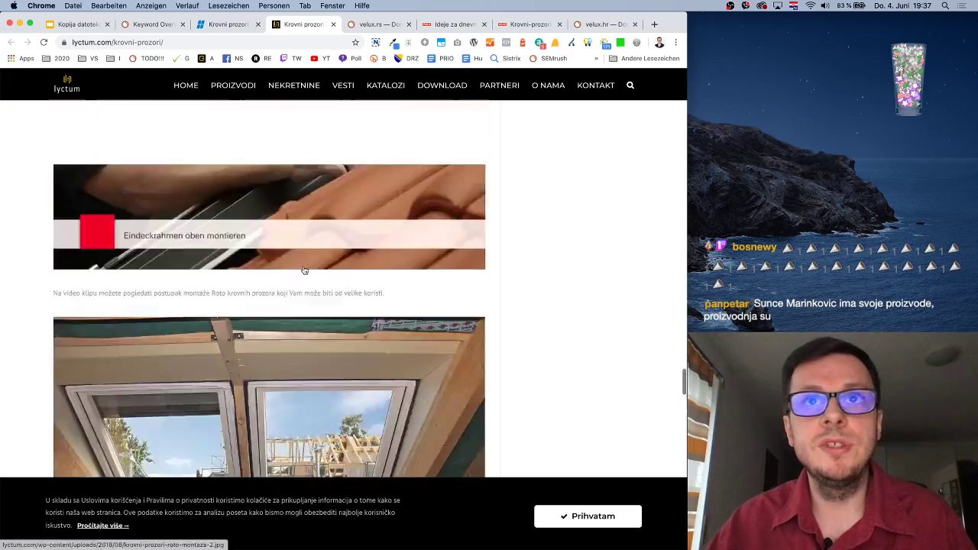
Review the lyctum.com page again from its title through the Roto Designo content, and go back to the Megaplast category page for comparison
{"action": "scroll", "coordinate": [304, 271], "scroll_direction": "up", "scroll_amount": 10}
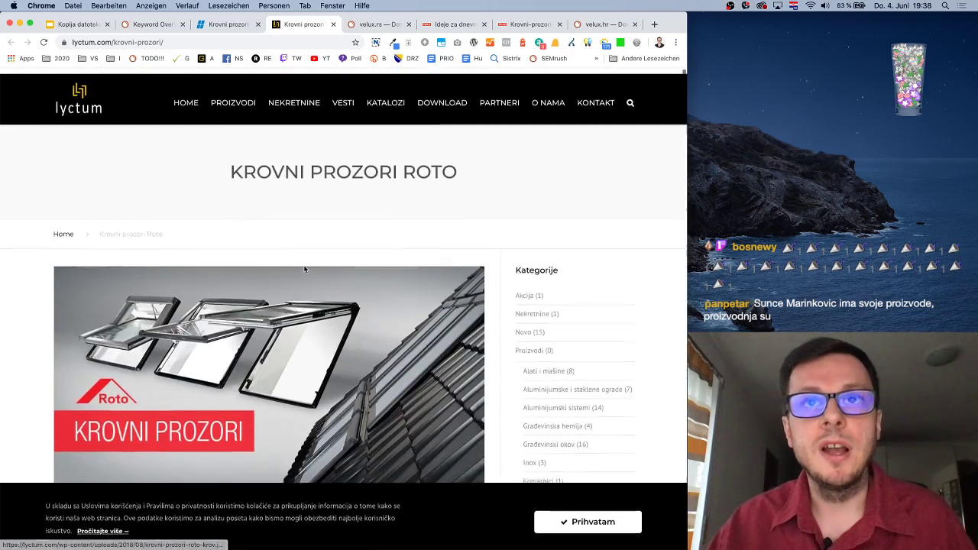
{"action": "scroll", "coordinate": [304, 271], "scroll_direction": "down", "scroll_amount": 3}
{"action": "scroll", "coordinate": [304, 271], "scroll_direction": "down", "scroll_amount": 15}
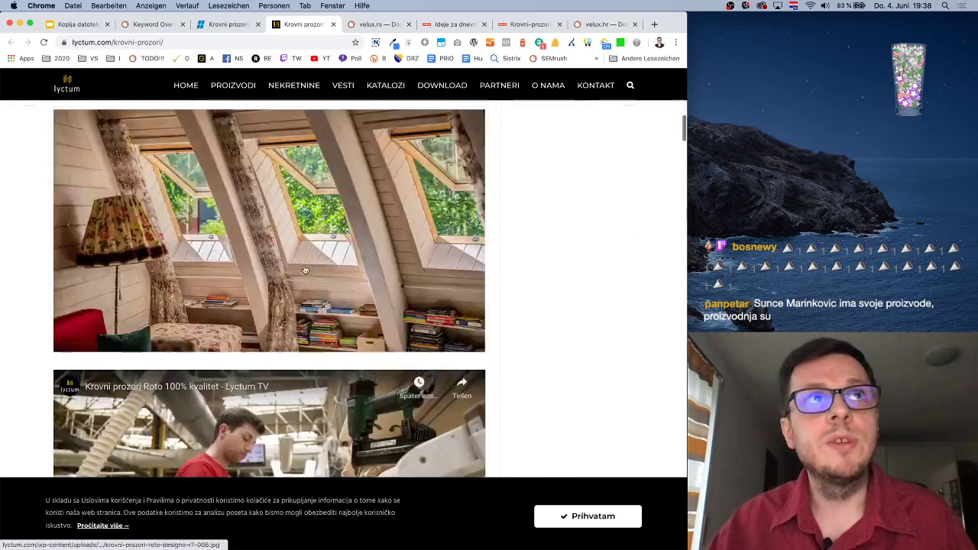
{"action": "scroll", "coordinate": [304, 270], "scroll_direction": "down", "scroll_amount": 15}
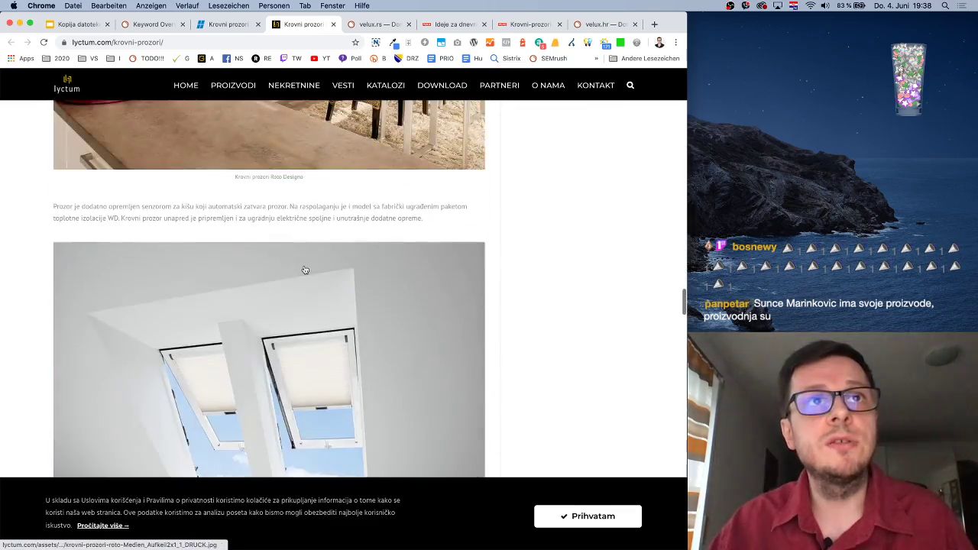
{"action": "scroll", "coordinate": [304, 270], "scroll_direction": "up", "scroll_amount": 20}
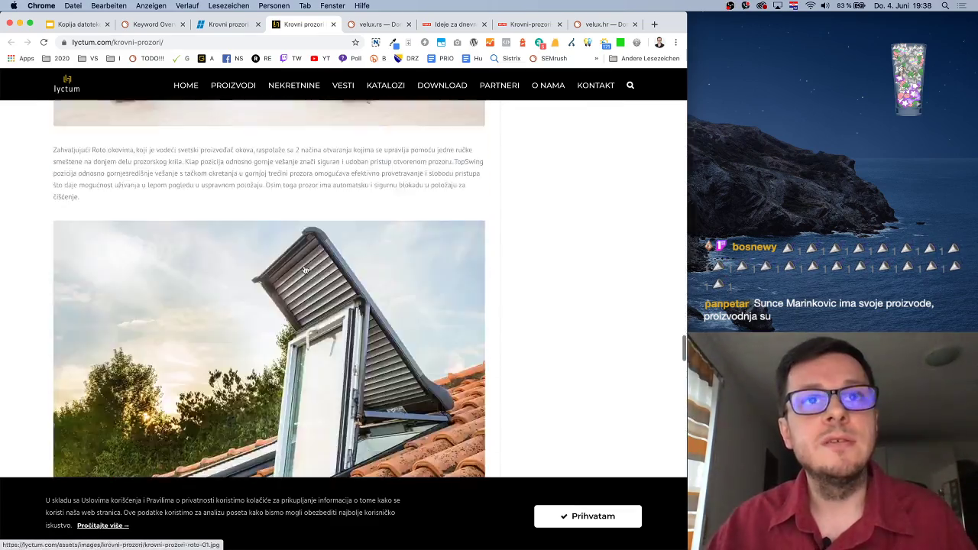
{"action": "scroll", "coordinate": [304, 269], "scroll_direction": "up", "scroll_amount": 5}
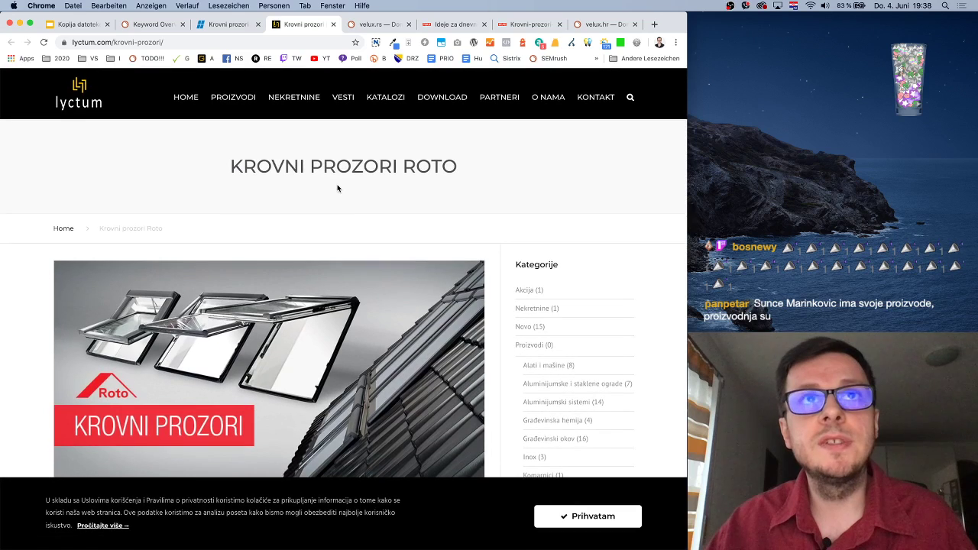
{"action": "mouse_move", "coordinate": [217, 94]}
{"action": "left_click", "coordinate": [234, 25]}
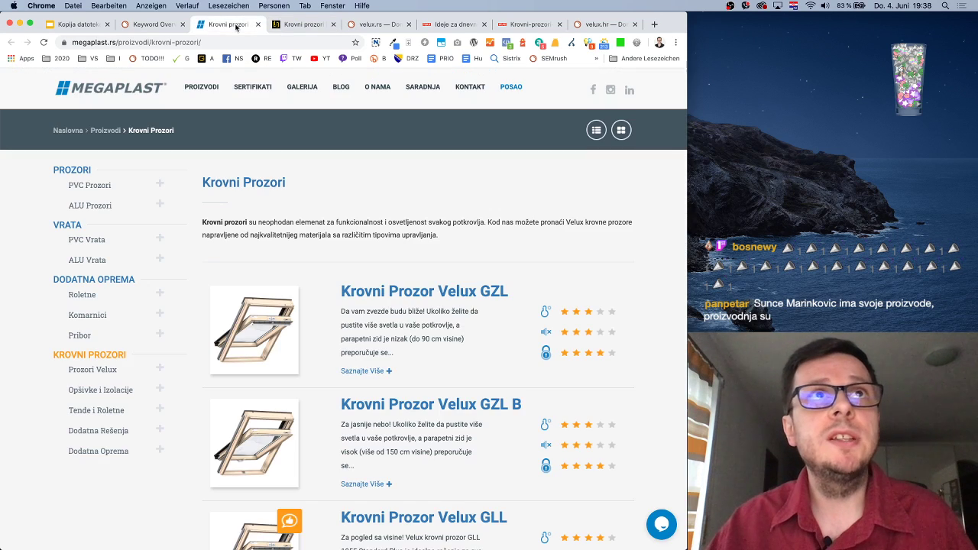
Open the ninth-ranked daibau.rs article Cena za vrste krovnih prozora from the SERP Analysis and skim it down to the recommended contractors
{"action": "left_click", "coordinate": [160, 26]}
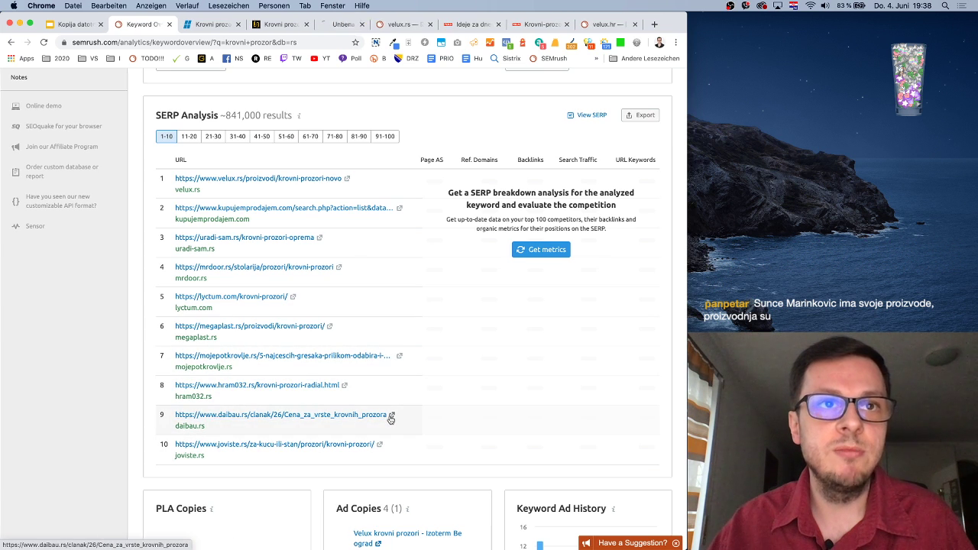
{"action": "left_click", "coordinate": [390, 419], "text": "super"}
{"action": "left_click", "coordinate": [333, 25]}
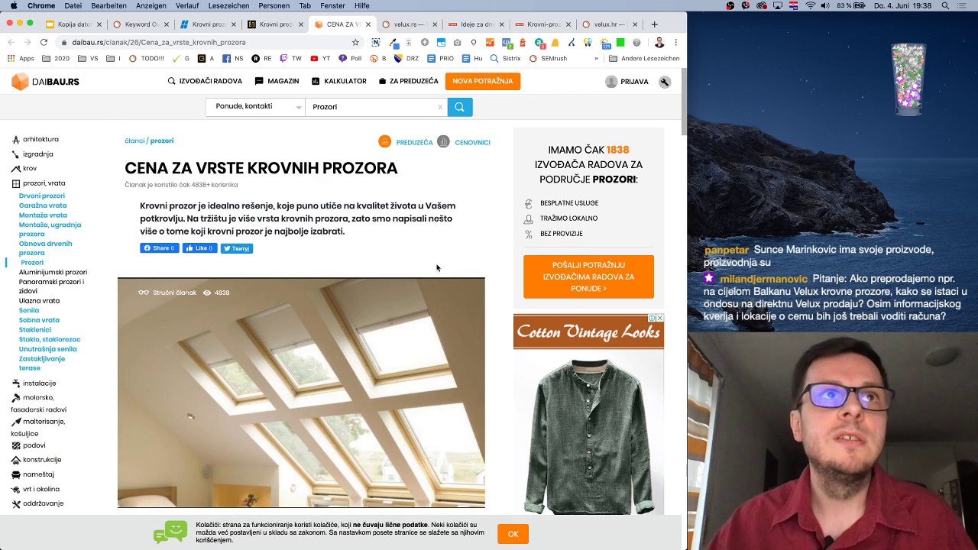
{"action": "scroll", "coordinate": [442, 248], "scroll_direction": "down", "scroll_amount": 10}
{"action": "scroll", "coordinate": [436, 266], "scroll_direction": "down", "scroll_amount": 5}
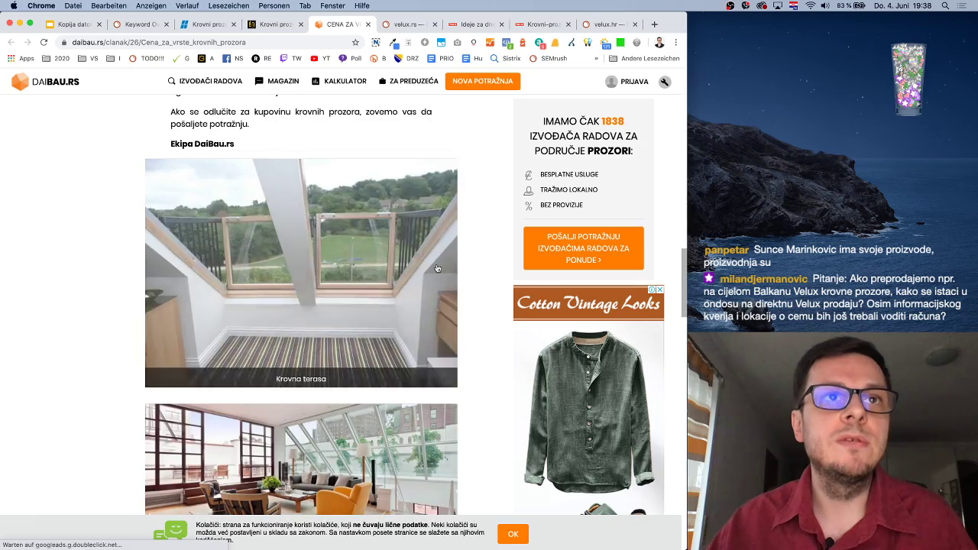
{"action": "scroll", "coordinate": [436, 266], "scroll_direction": "down", "scroll_amount": 5}
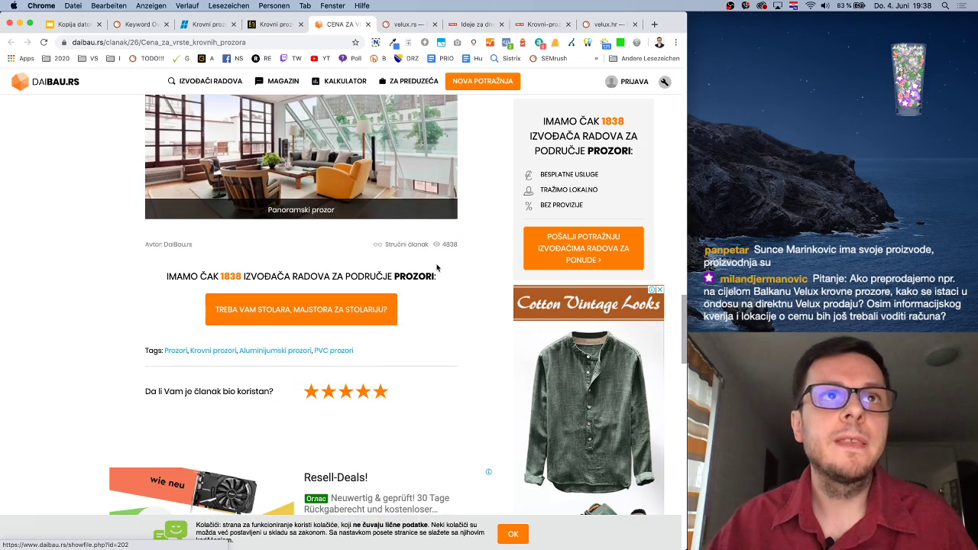
{"action": "scroll", "coordinate": [436, 266], "scroll_direction": "down", "scroll_amount": 8}
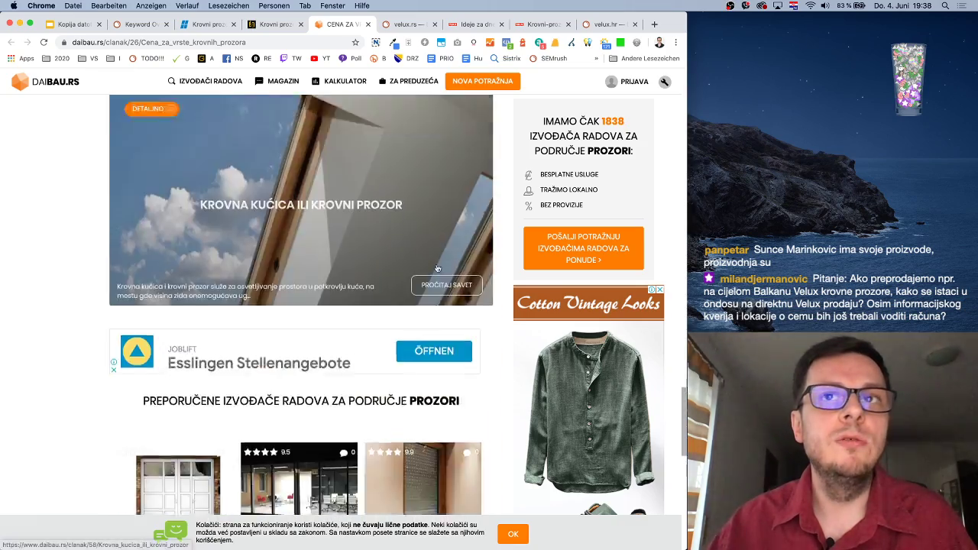
{"action": "scroll", "coordinate": [436, 268], "scroll_direction": "up", "scroll_amount": 15}
{"action": "scroll", "coordinate": [437, 268], "scroll_direction": "up", "scroll_amount": 10}
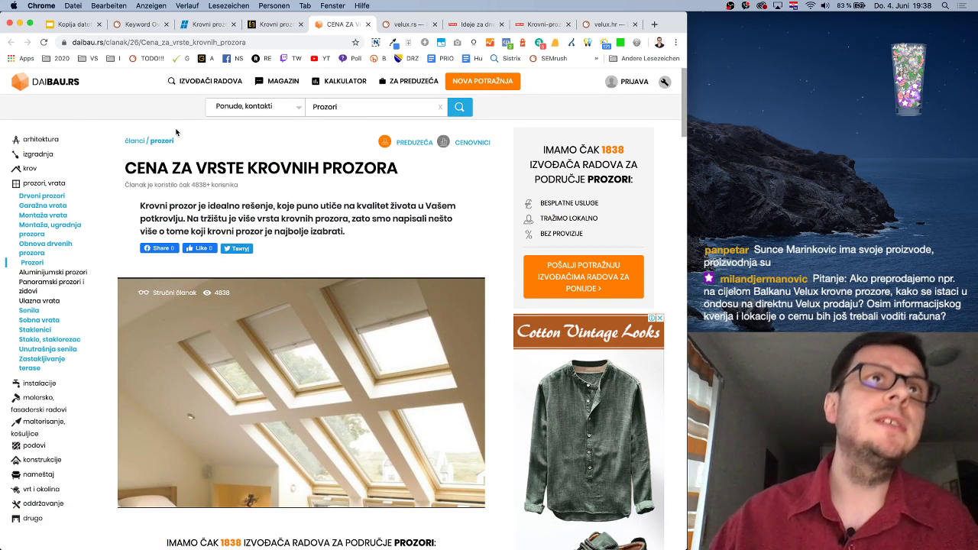
Open the daibau.rs home page in a separate tab for a quick look and return to the roof window price article
{"action": "middle_click", "coordinate": [42, 83]}
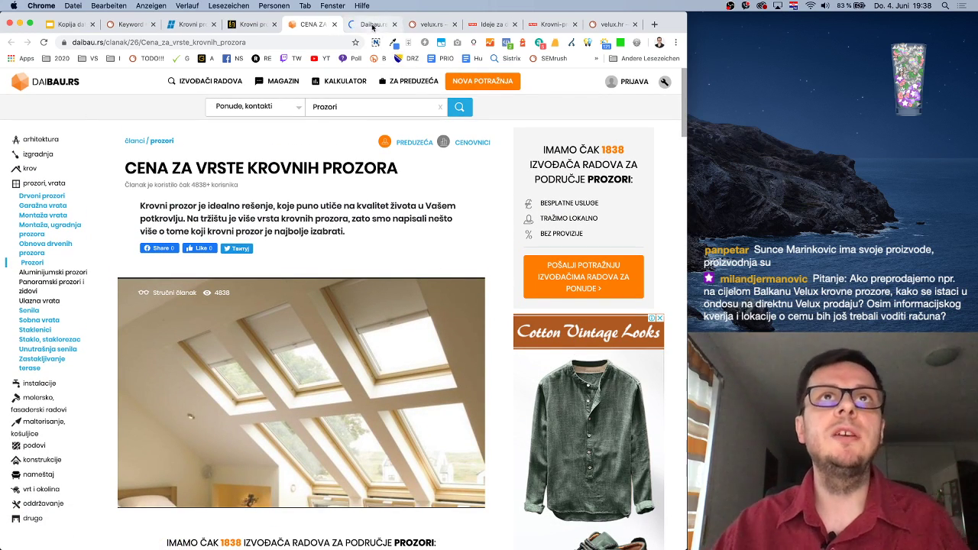
{"action": "left_click", "coordinate": [372, 26]}
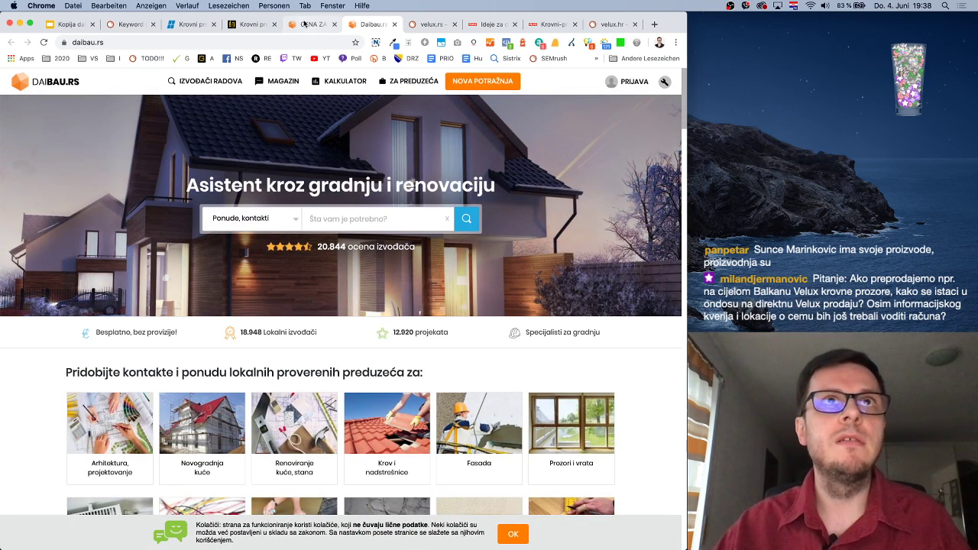
{"action": "left_click", "coordinate": [304, 25]}
Examine the daibau.rs article's text on roof window types, materials and prices, from Klasični krovni prozori to Kombinacije krovnih prozora
{"action": "scroll", "coordinate": [573, 348], "scroll_direction": "down", "scroll_amount": 3}
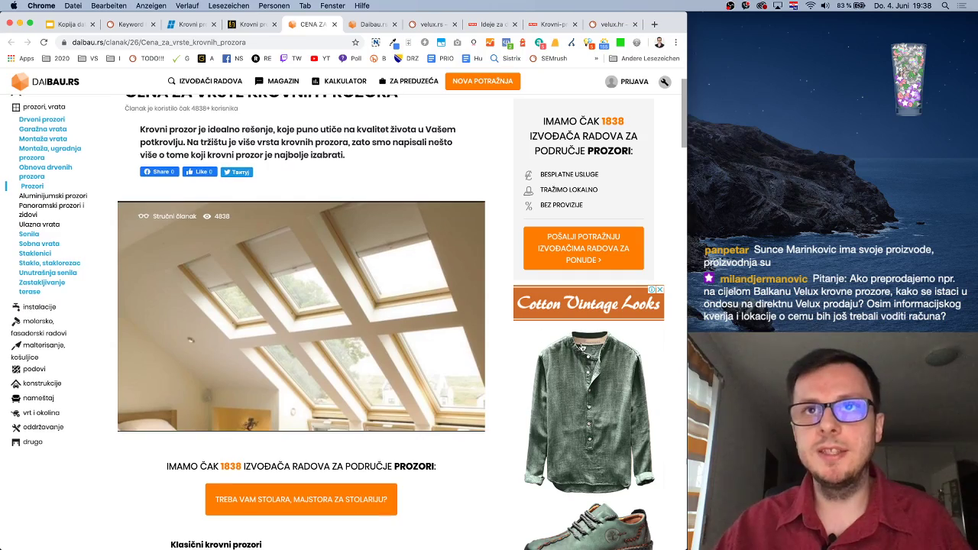
{"action": "scroll", "coordinate": [603, 383], "scroll_direction": "down", "scroll_amount": 7}
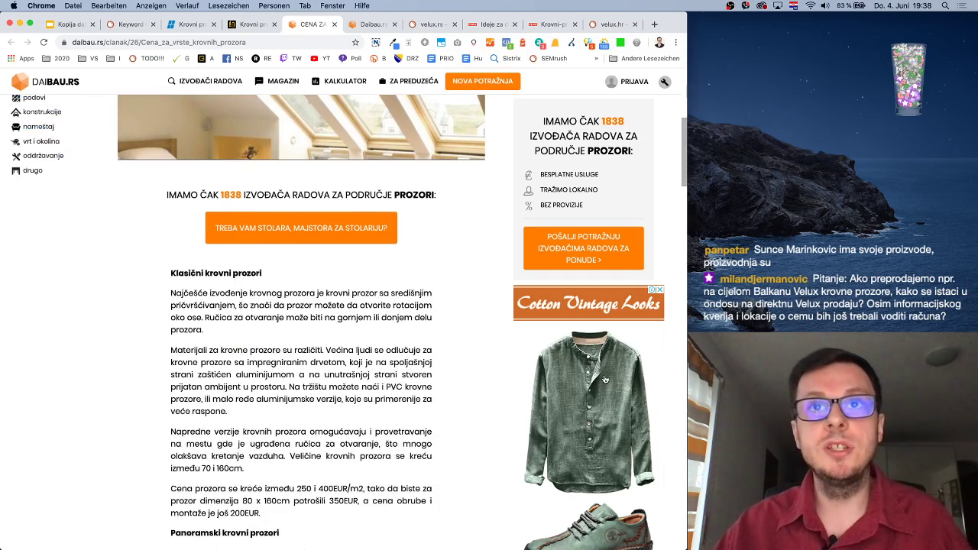
{"action": "scroll", "coordinate": [604, 379], "scroll_direction": "down", "scroll_amount": 9}
{"action": "scroll", "coordinate": [607, 374], "scroll_direction": "up", "scroll_amount": 18}
{"action": "scroll", "coordinate": [613, 369], "scroll_direction": "down", "scroll_amount": 8}
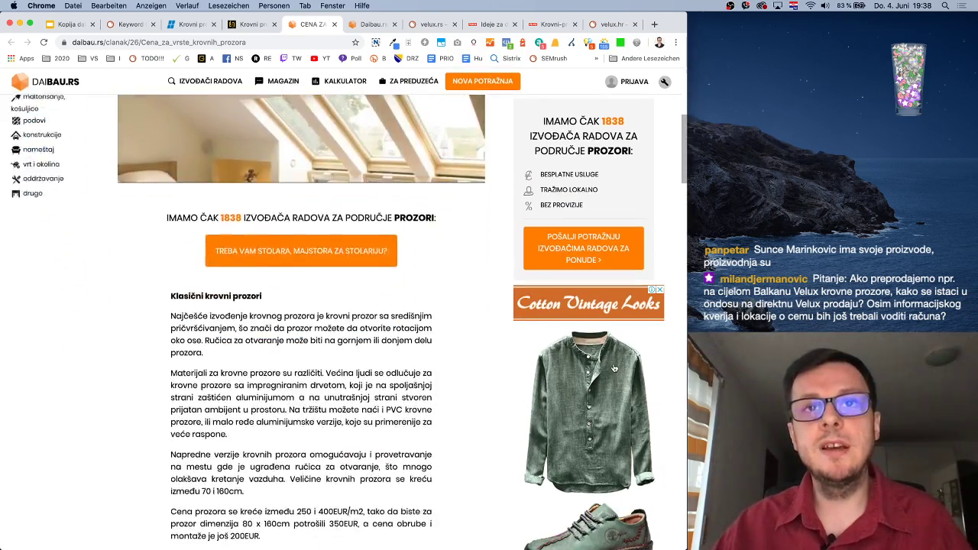
{"action": "scroll", "coordinate": [613, 368], "scroll_direction": "down", "scroll_amount": 2}
{"action": "scroll", "coordinate": [287, 105], "scroll_direction": "down", "scroll_amount": 10}
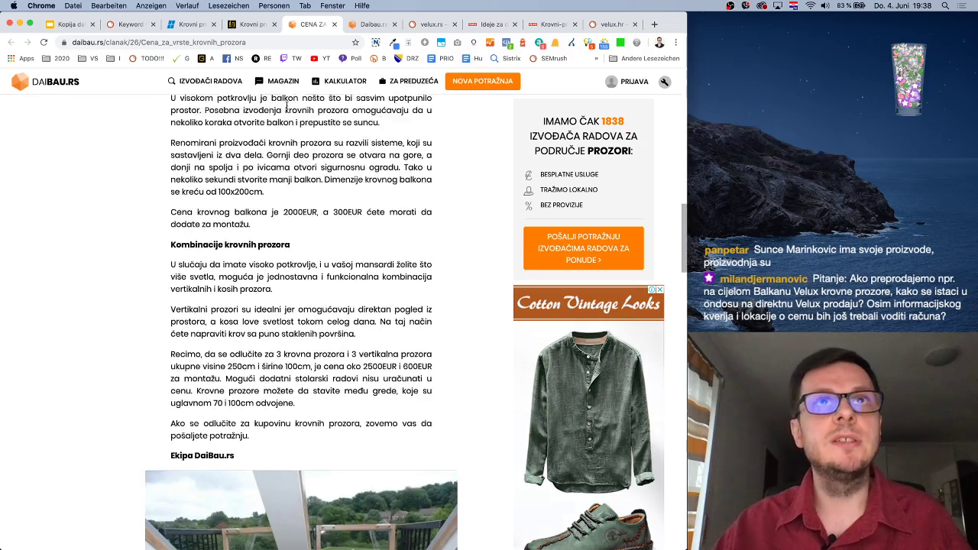
Return to the Serbia keyword overview for krovni prozor and look over the keyword variations, related keywords and ranking URLs
{"action": "left_click", "coordinate": [130, 24]}
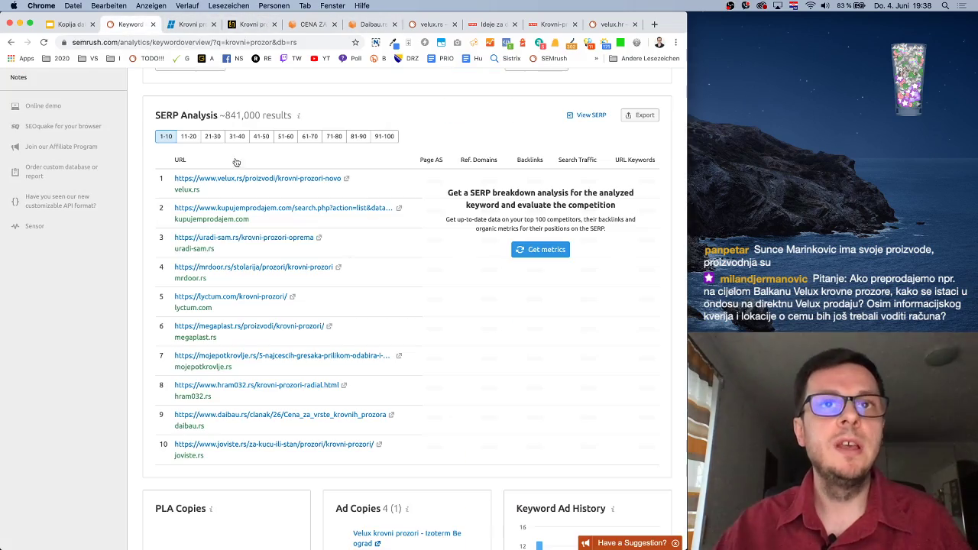
{"action": "scroll", "coordinate": [501, 276], "scroll_direction": "up", "scroll_amount": 7}
{"action": "scroll", "coordinate": [496, 276], "scroll_direction": "down", "scroll_amount": 5}
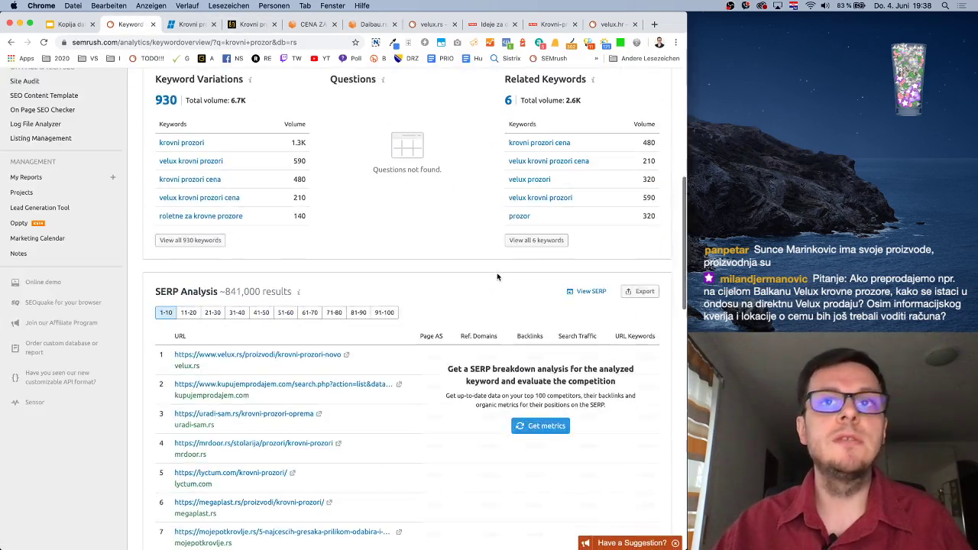
Load the link and traffic metrics for the top ten URLs in the SERP Analysis and look them over
{"action": "scroll", "coordinate": [496, 276], "scroll_direction": "down", "scroll_amount": 3}
{"action": "left_click", "coordinate": [529, 304]}
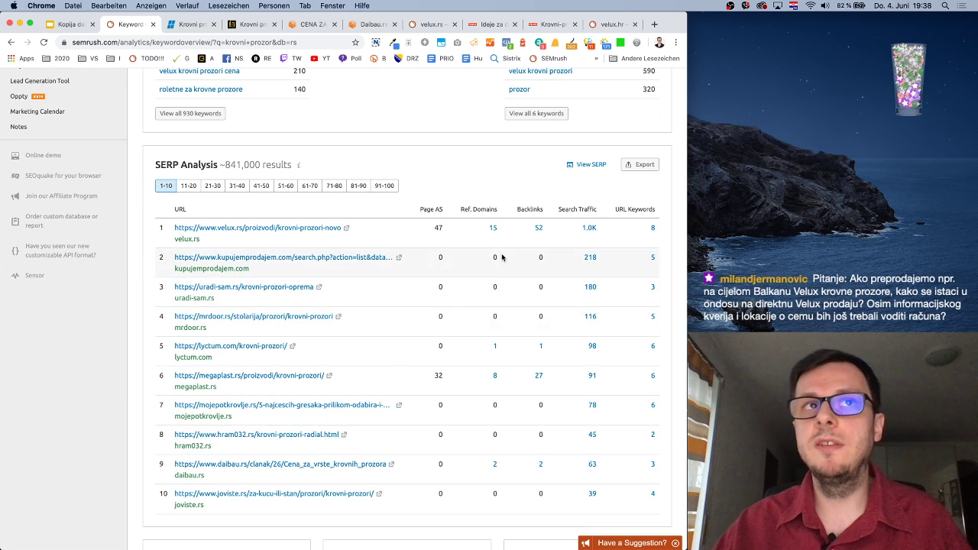
{"action": "scroll", "coordinate": [515, 411], "scroll_direction": "down", "scroll_amount": 1}
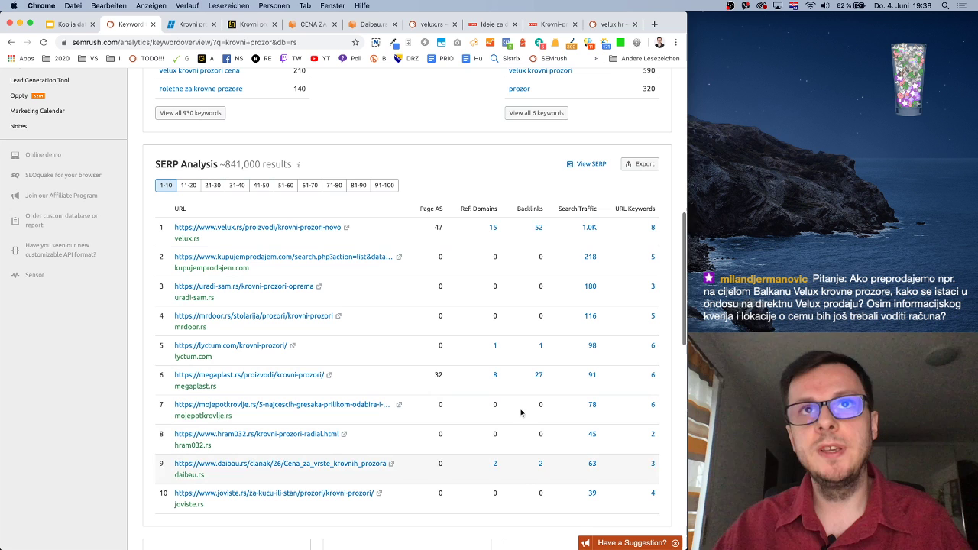
Open the referring domains of the top-ranked velux.rs page in a separate tab, sort them by authority score and review the list
{"action": "left_click", "coordinate": [493, 227], "text": "super"}
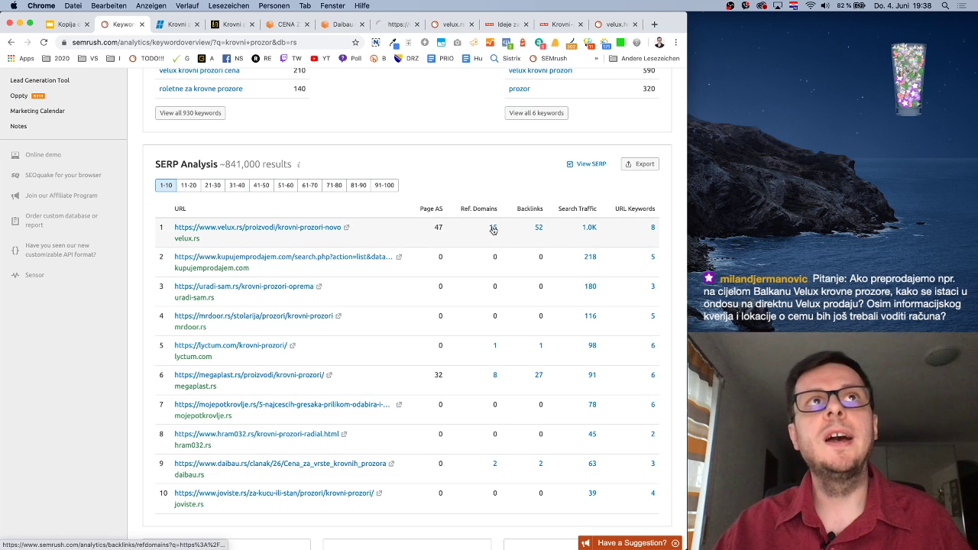
{"action": "left_click", "coordinate": [390, 24]}
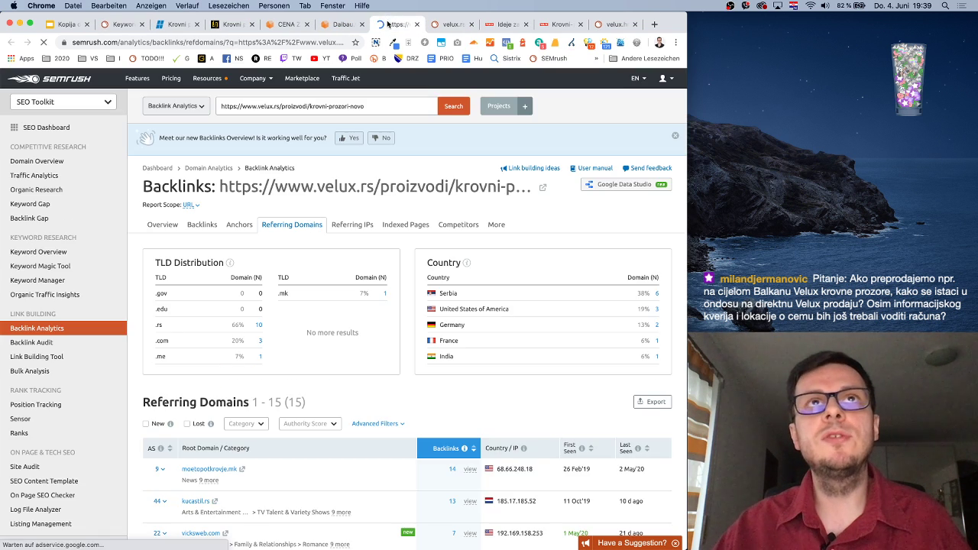
{"action": "scroll", "coordinate": [386, 159], "scroll_direction": "down", "scroll_amount": 3}
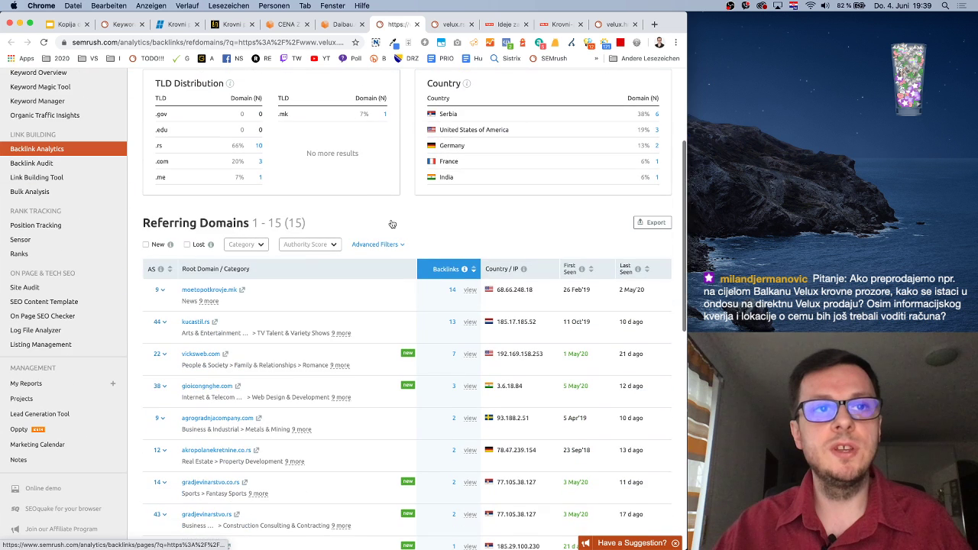
{"action": "left_click", "coordinate": [171, 271]}
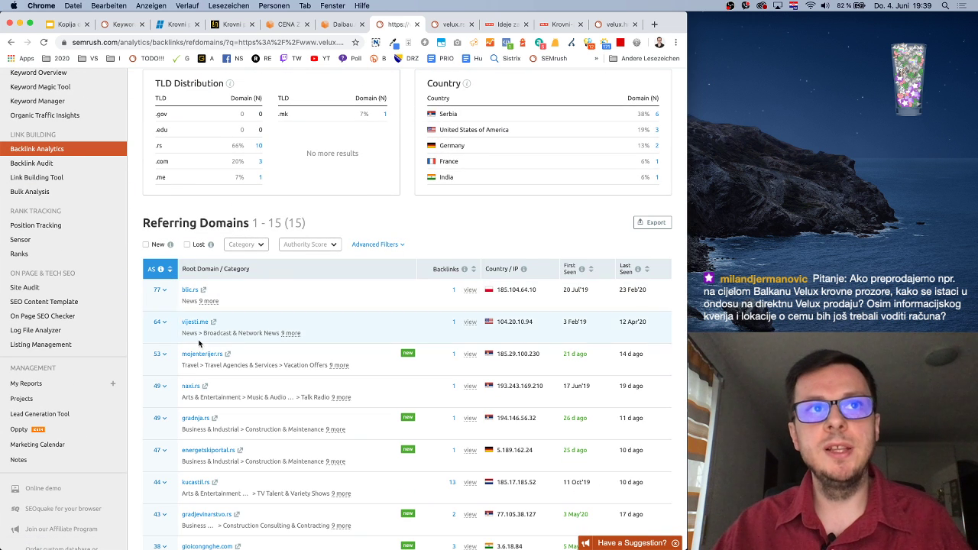
{"action": "mouse_move", "coordinate": [406, 357]}
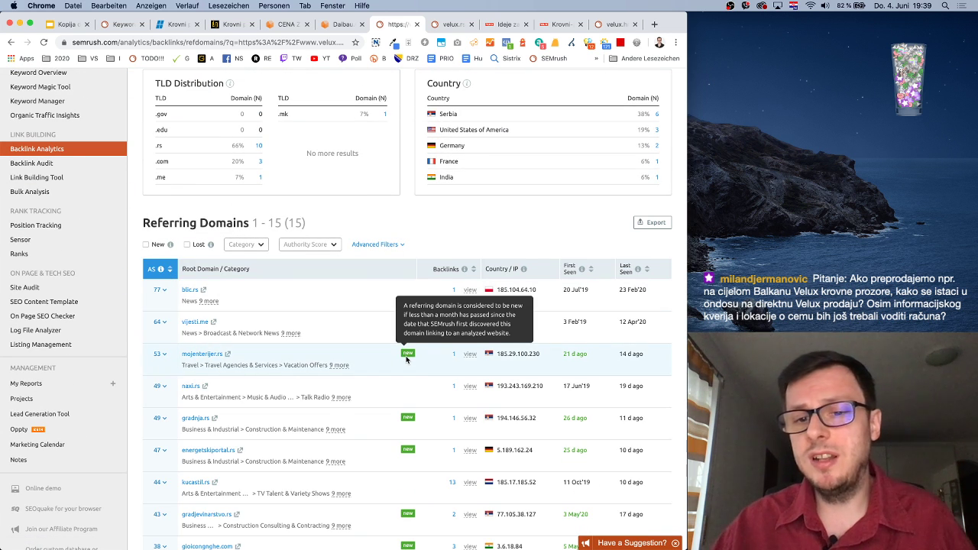
{"action": "scroll", "coordinate": [328, 431], "scroll_direction": "down", "scroll_amount": 4}
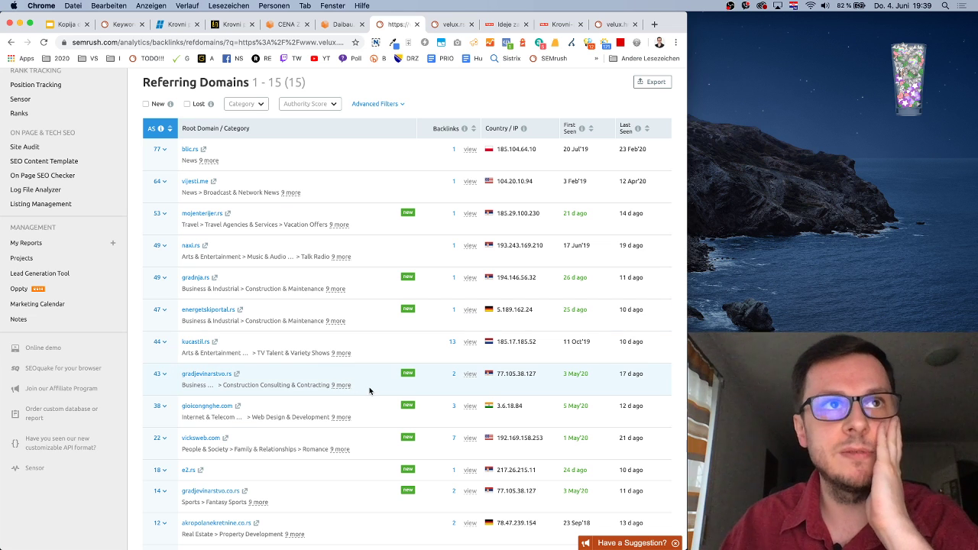
{"action": "scroll", "coordinate": [369, 390], "scroll_direction": "down", "scroll_amount": 5}
{"action": "scroll", "coordinate": [371, 392], "scroll_direction": "up", "scroll_amount": 5}
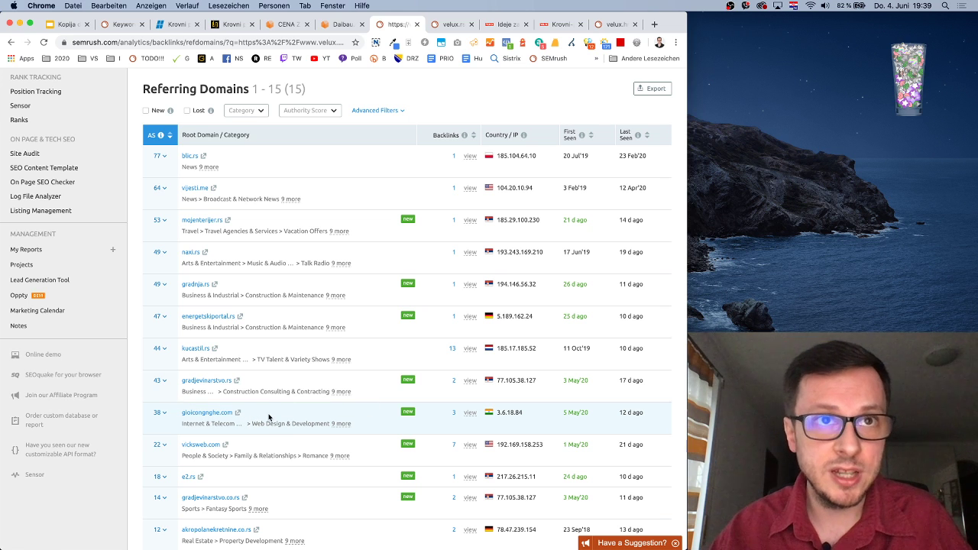
Open the referring sites gioicongnghe.com and gradnja.rs in separate tabs and skim the articles on the gioicongnghe.com home page
{"action": "left_click", "coordinate": [237, 414]}
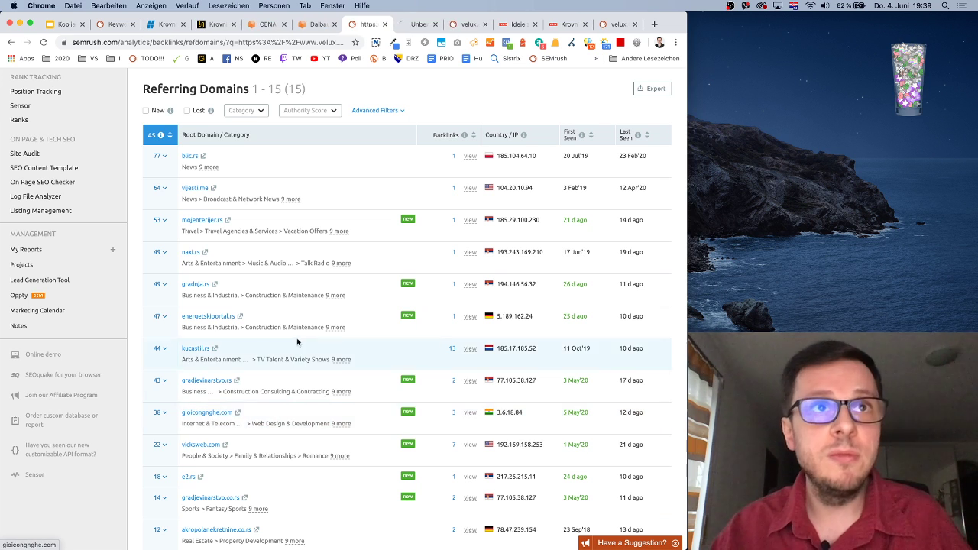
{"action": "left_click", "coordinate": [216, 285]}
{"action": "left_click", "coordinate": [381, 28]}
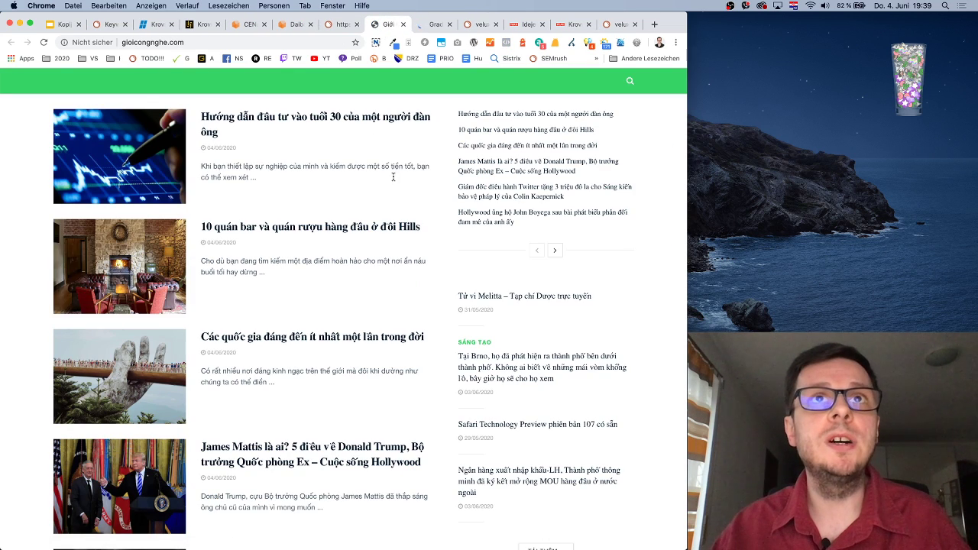
{"action": "scroll", "coordinate": [394, 179], "scroll_direction": "down", "scroll_amount": 6}
{"action": "scroll", "coordinate": [394, 179], "scroll_direction": "down", "scroll_amount": 5}
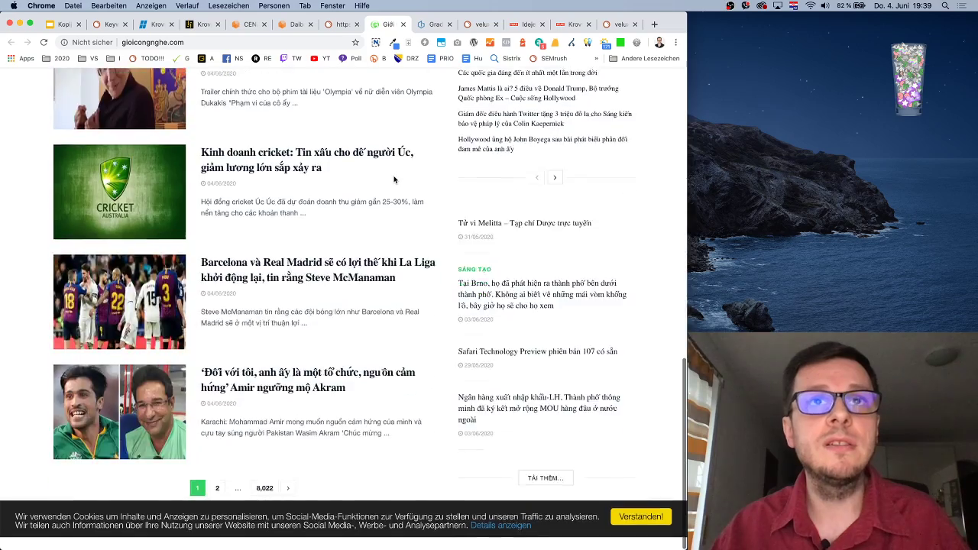
{"action": "scroll", "coordinate": [394, 179], "scroll_direction": "up", "scroll_amount": 12}
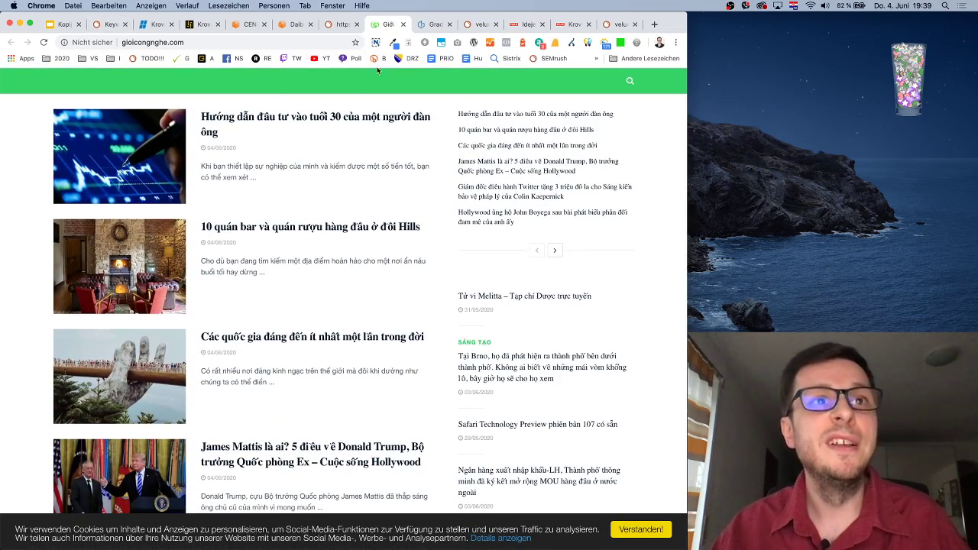
{"action": "scroll", "coordinate": [377, 71], "scroll_direction": "down", "scroll_amount": 5}
Look through the gradnja.rs home page for its articles and the Velux banner ad
{"action": "left_click", "coordinate": [431, 24]}
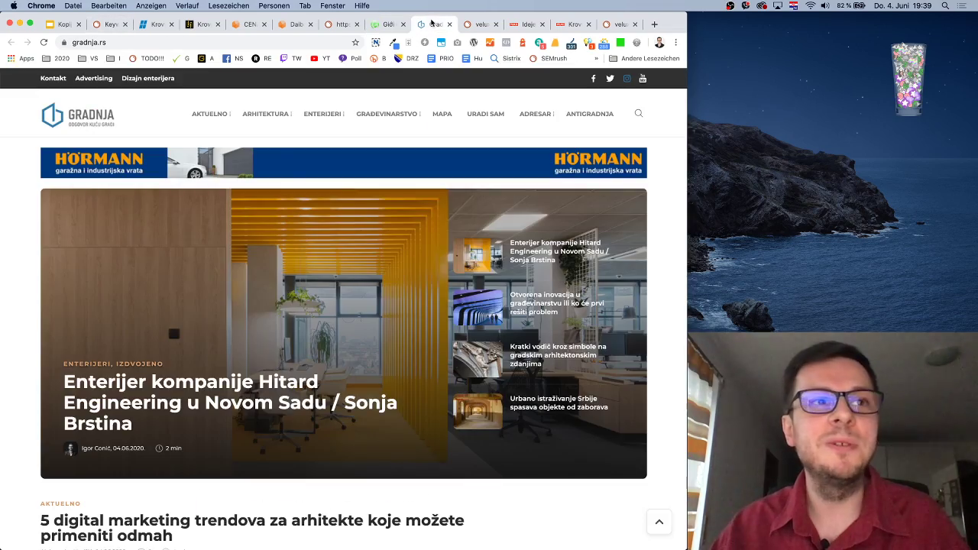
{"action": "scroll", "coordinate": [448, 326], "scroll_direction": "down", "scroll_amount": 5}
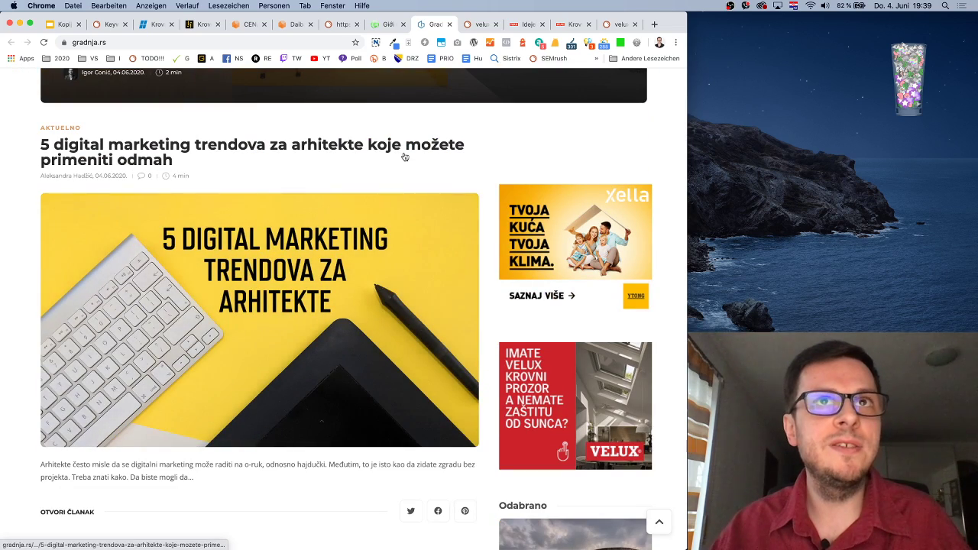
{"action": "scroll", "coordinate": [404, 153], "scroll_direction": "down", "scroll_amount": 12}
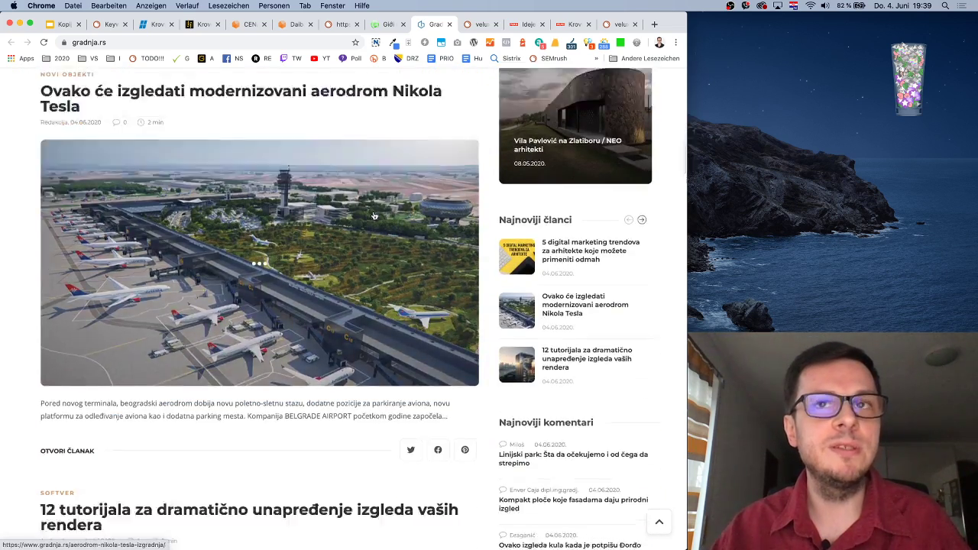
{"action": "scroll", "coordinate": [375, 215], "scroll_direction": "up", "scroll_amount": 12}
{"action": "scroll", "coordinate": [390, 215], "scroll_direction": "down", "scroll_amount": 10}
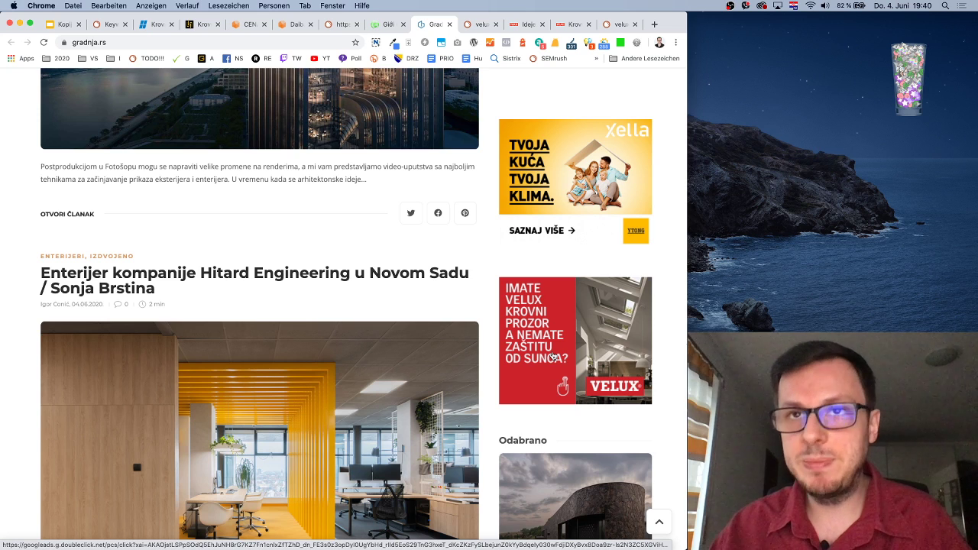
Inspect the HTML code of the Velux banner on gradnja.rs to see where its link leads
{"action": "right_click", "coordinate": [566, 326]}
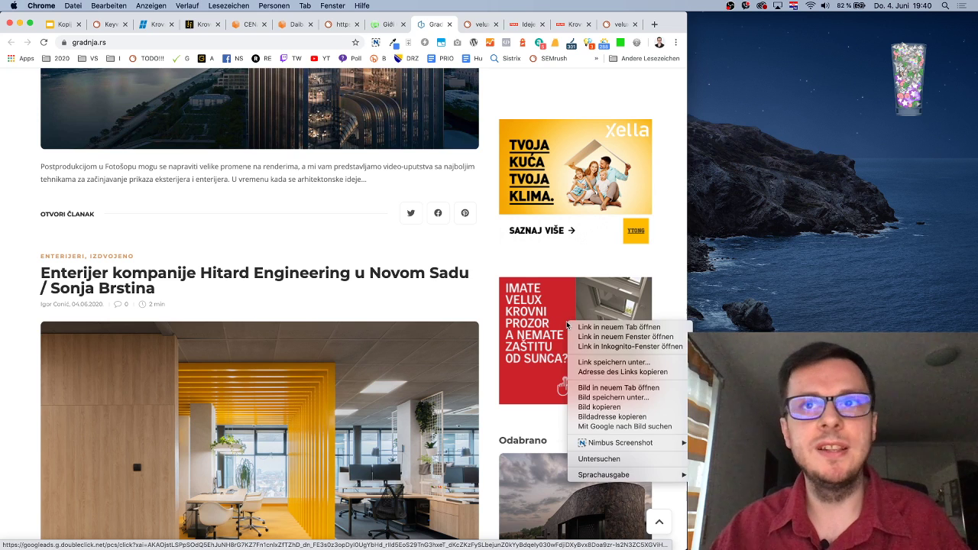
{"action": "left_click", "coordinate": [625, 460]}
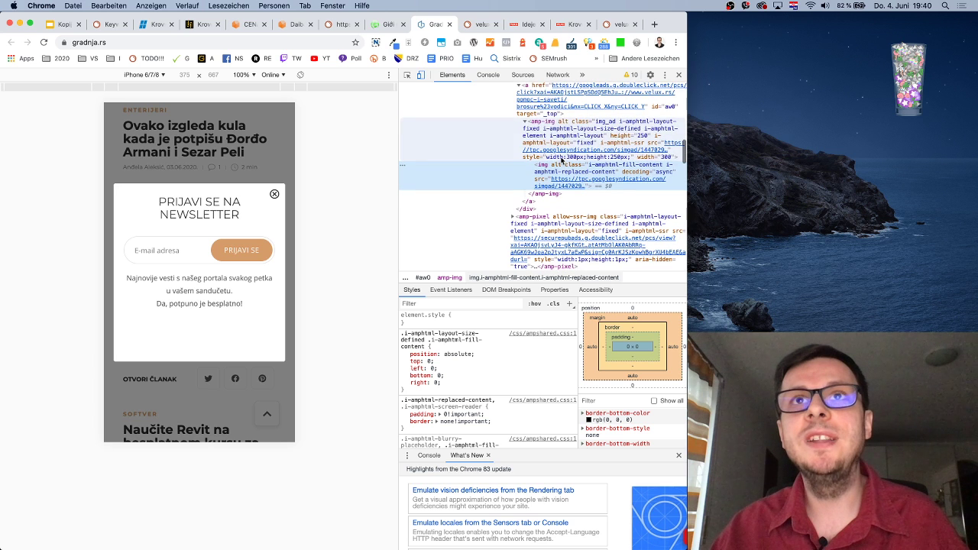
{"action": "mouse_move", "coordinate": [566, 133]}
{"action": "scroll", "coordinate": [566, 134], "scroll_direction": "up", "scroll_amount": 3}
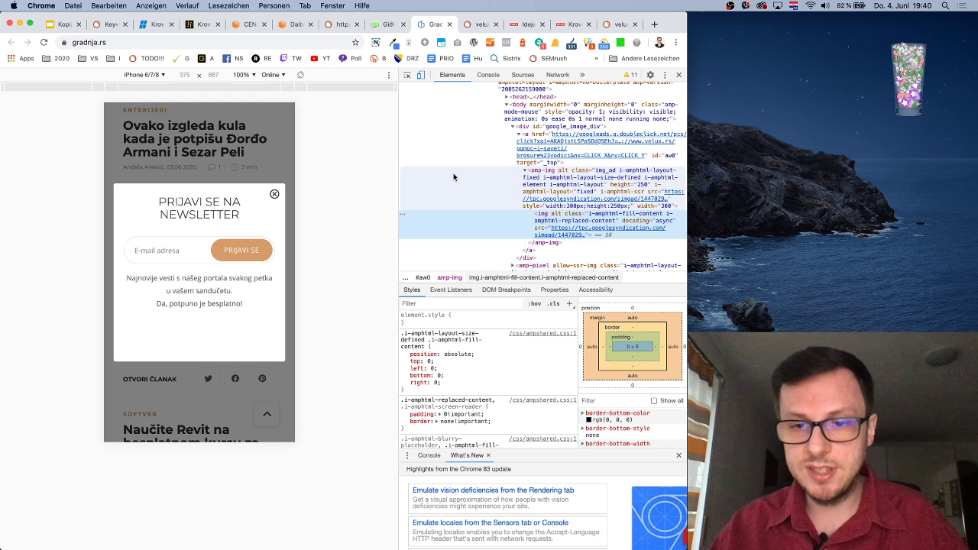
Revisit the referring domains and keyword overview reports briefly, and go from the velux.rs inspiration gallery to the site's home page
{"action": "left_click", "coordinate": [337, 24]}
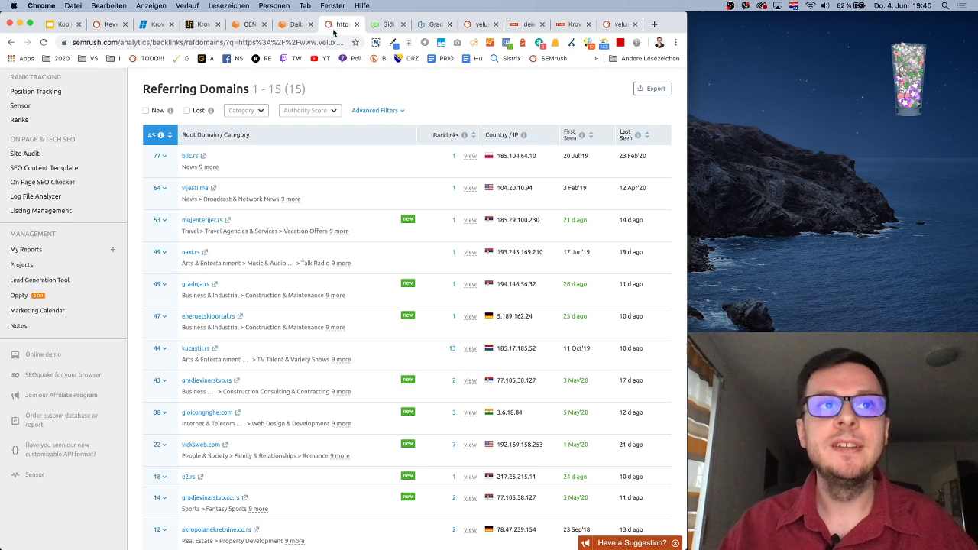
{"action": "left_click", "coordinate": [113, 29]}
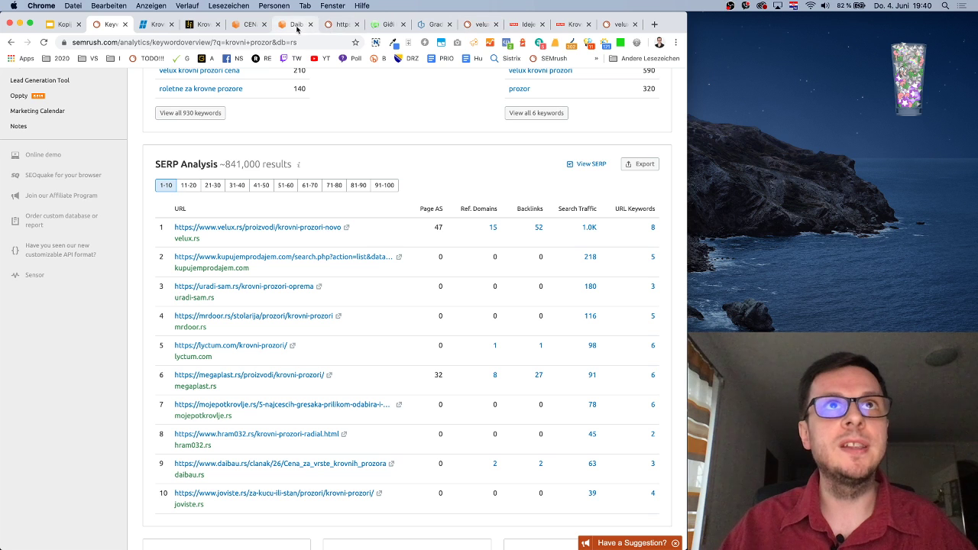
{"action": "left_click", "coordinate": [501, 25]}
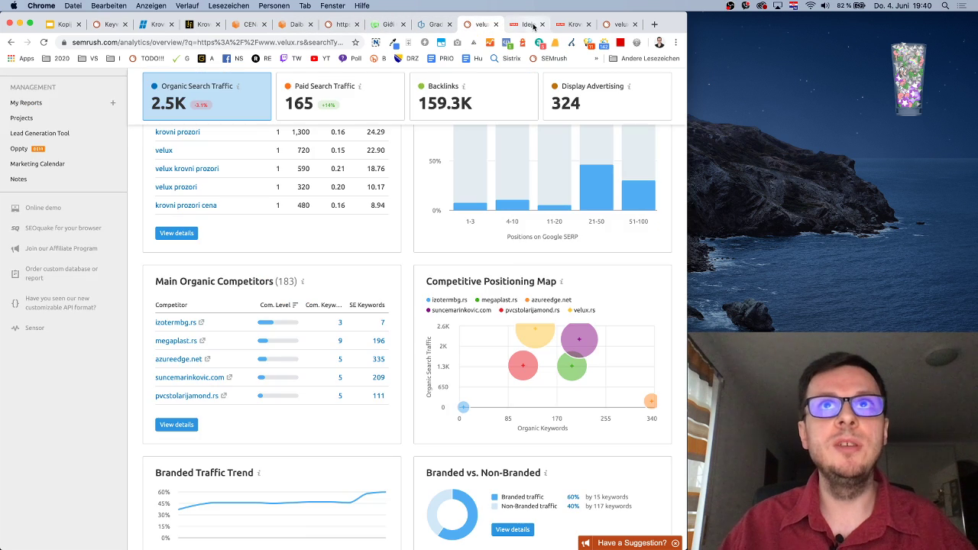
{"action": "left_click", "coordinate": [532, 25]}
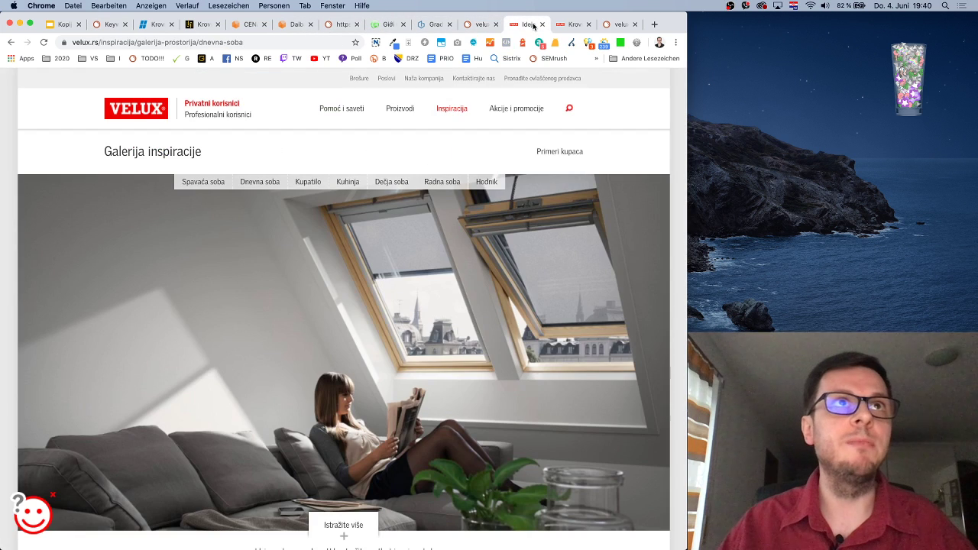
{"action": "left_click", "coordinate": [158, 120]}
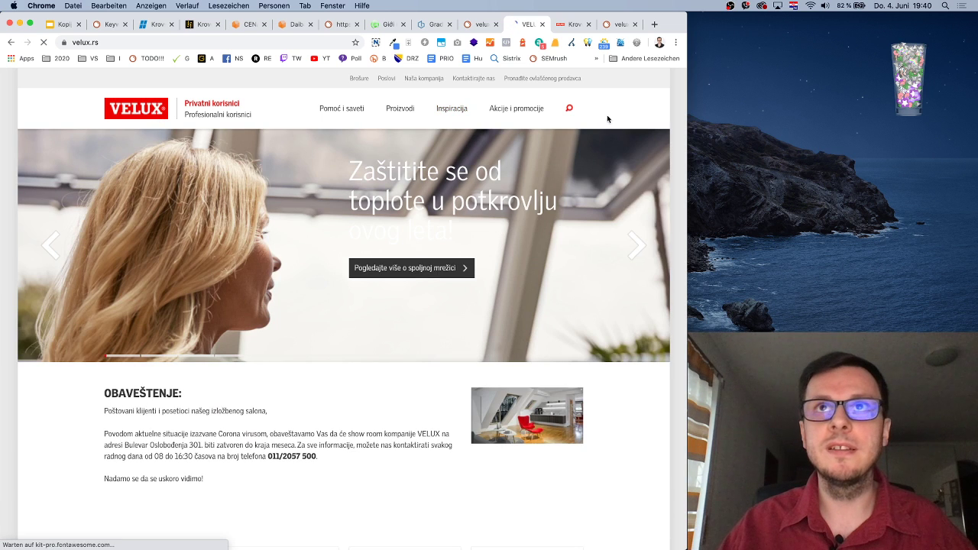
View the source code of the velux.rs home page and search it for "hrefla"
{"action": "right_click", "coordinate": [607, 116]}
{"action": "left_click", "coordinate": [639, 219]}
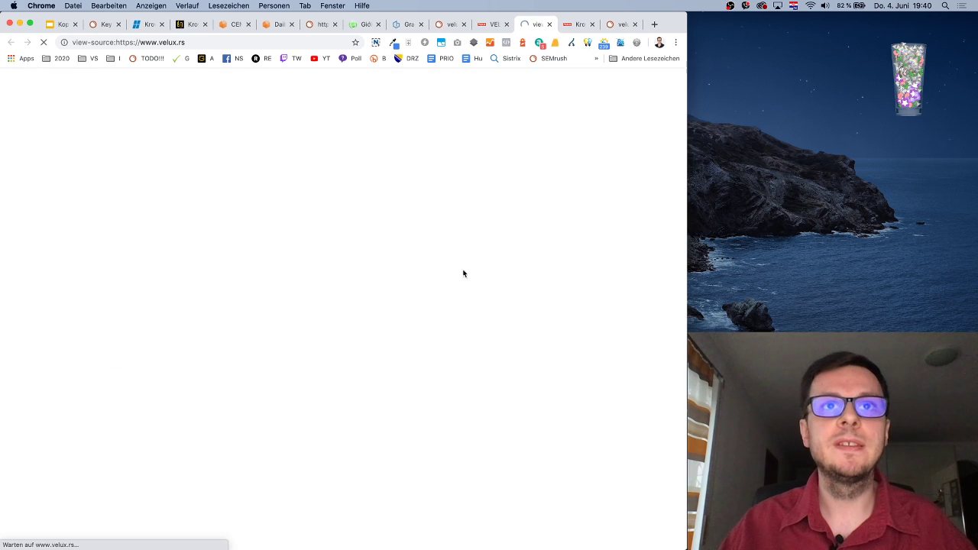
{"action": "key", "text": "super+f"}
{"action": "type", "text": "hre"}
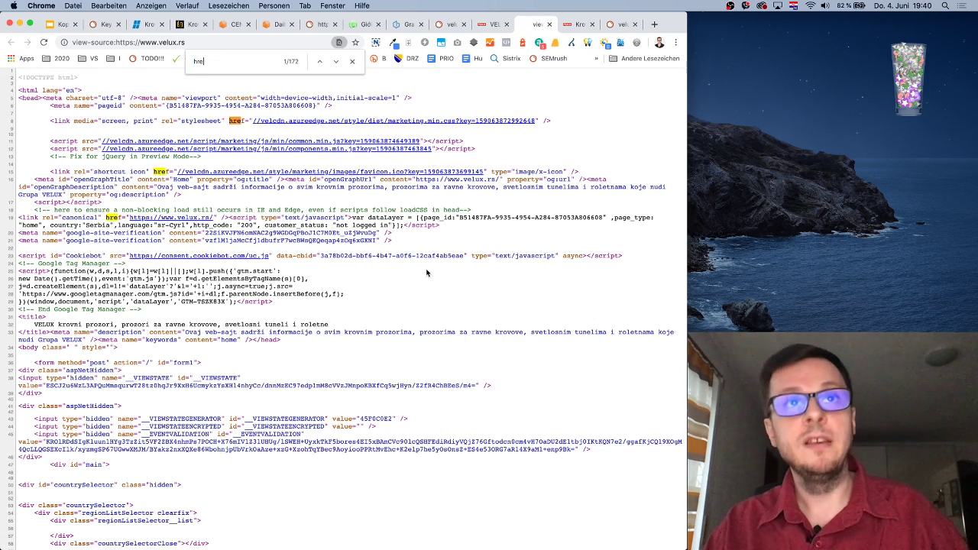
{"action": "type", "text": "fla"}
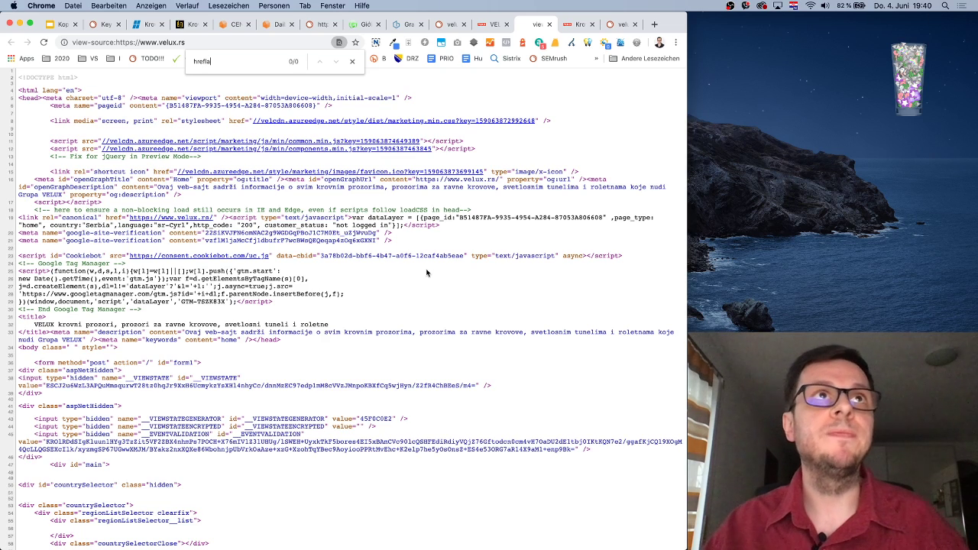
Return to the keyword overview for krovni prozor and switch its database to Bosnia and Herzegovina
{"action": "left_click", "coordinate": [90, 24]}
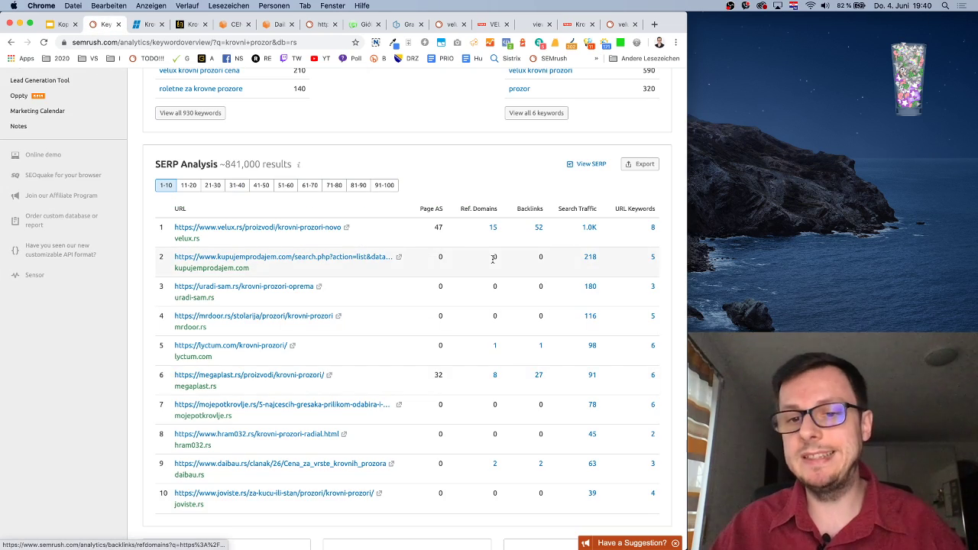
{"action": "scroll", "coordinate": [491, 262], "scroll_direction": "up", "scroll_amount": 15}
{"action": "scroll", "coordinate": [493, 262], "scroll_direction": "down", "scroll_amount": 1}
{"action": "scroll", "coordinate": [313, 194], "scroll_direction": "down", "scroll_amount": 1}
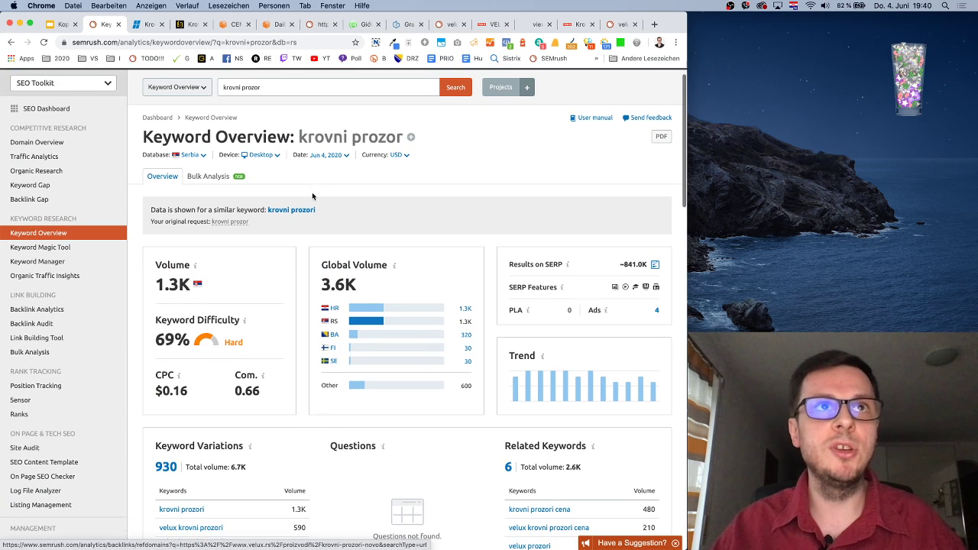
{"action": "left_click", "coordinate": [334, 335]}
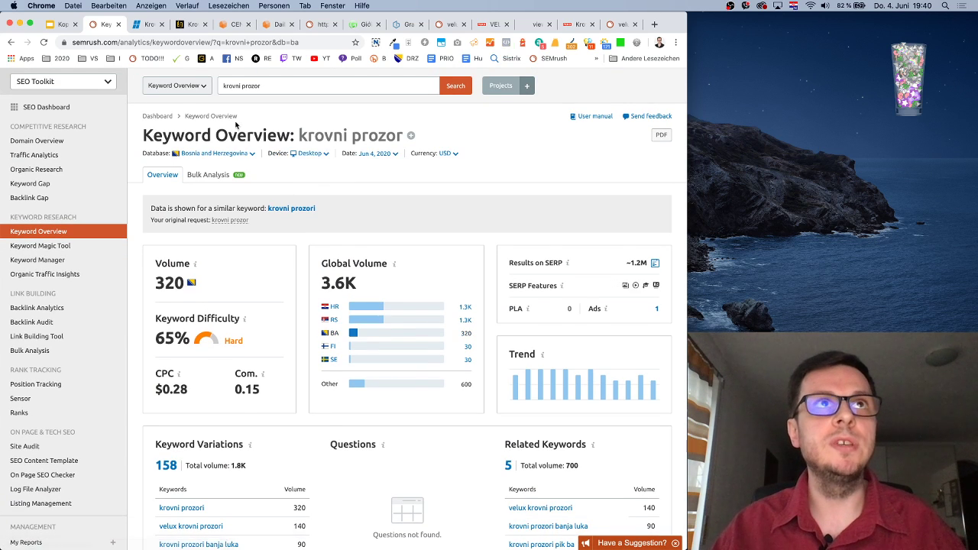
Close the tabs of the competing roof window pages, including lyctum.com and the two daibau.rs pages
{"action": "left_click", "coordinate": [147, 24]}
{"action": "left_click", "coordinate": [159, 24]}
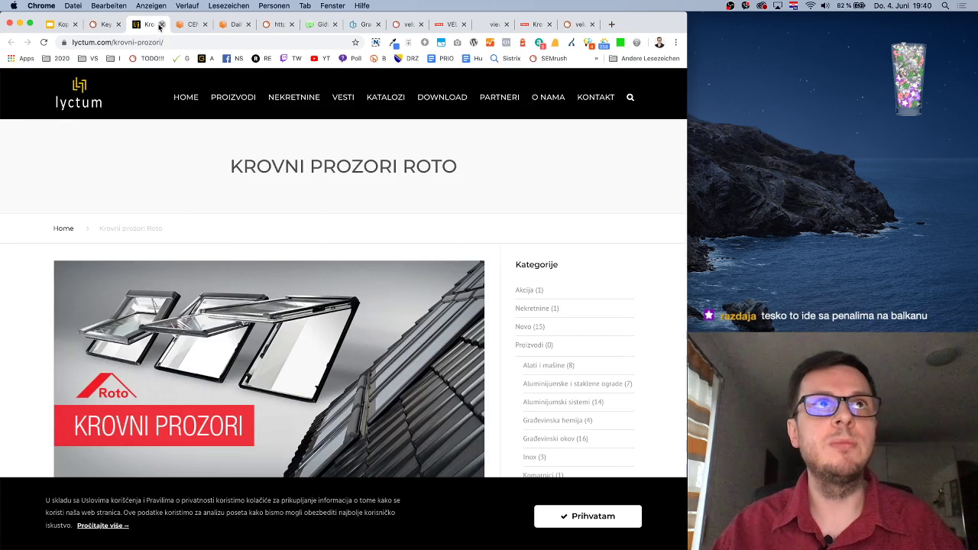
{"action": "left_click", "coordinate": [160, 25]}
{"action": "left_click", "coordinate": [159, 24]}
{"action": "left_click", "coordinate": [160, 24]}
Close the backlink report, gioicongnghe.com and gradnja.rs tabs, and go to the start of the velux.rs Domain Overview
{"action": "scroll", "coordinate": [233, 107], "scroll_direction": "up", "scroll_amount": 5}
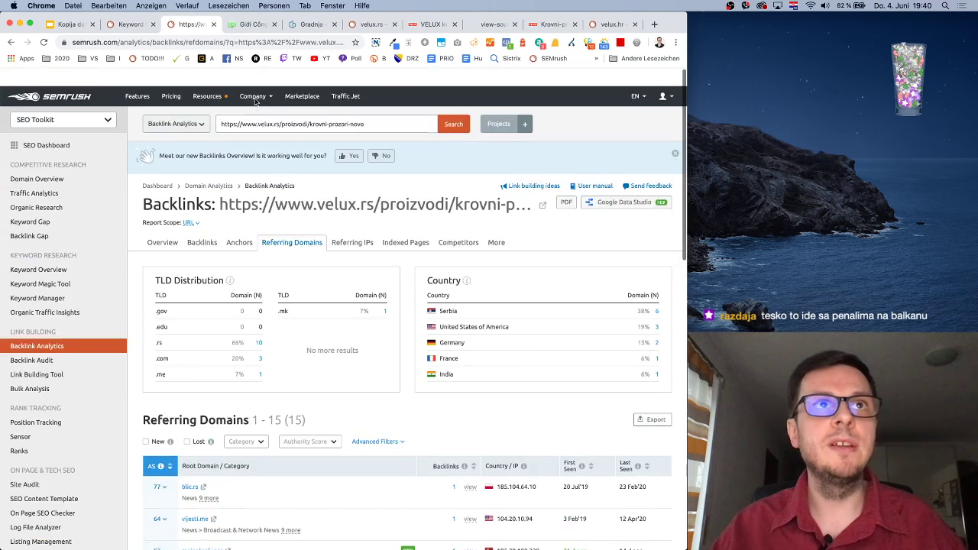
{"action": "left_click", "coordinate": [10, 42]}
{"action": "left_click", "coordinate": [213, 25]}
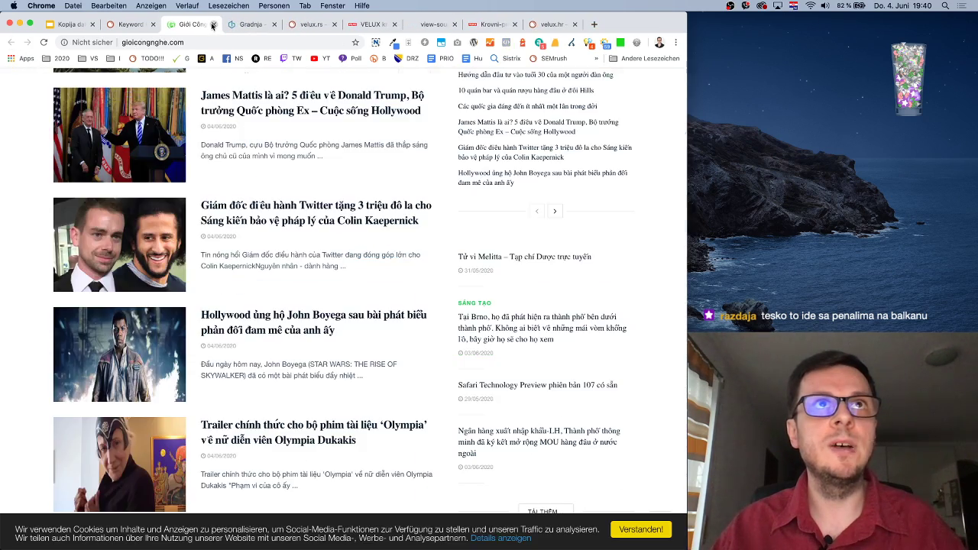
{"action": "left_click", "coordinate": [213, 25]}
{"action": "left_click", "coordinate": [213, 25]}
{"action": "scroll", "coordinate": [305, 192], "scroll_direction": "up", "scroll_amount": 10}
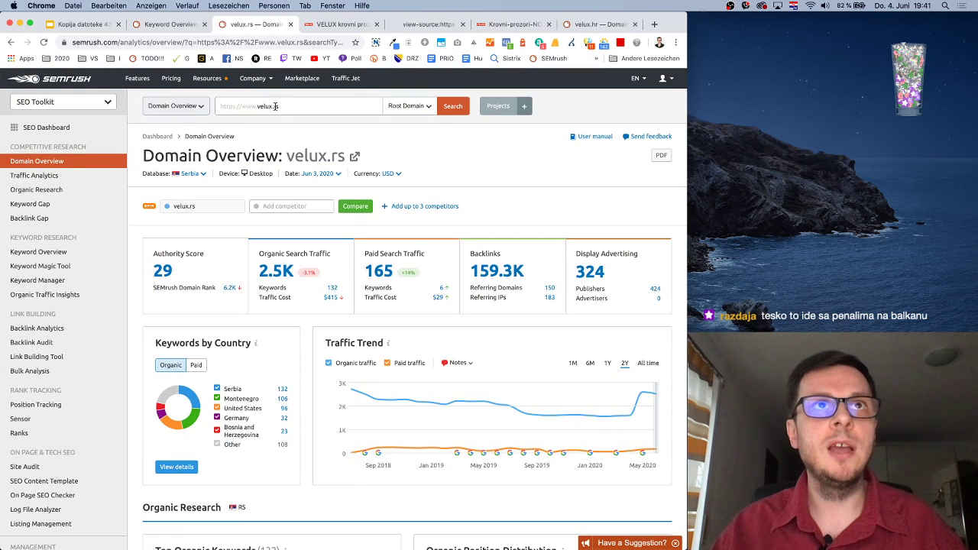
Run a Domain Overview for velux.ba and set its database to Bosnia and Herzegovina
{"action": "left_click", "coordinate": [275, 106]}
{"action": "type", "text": "ba"}
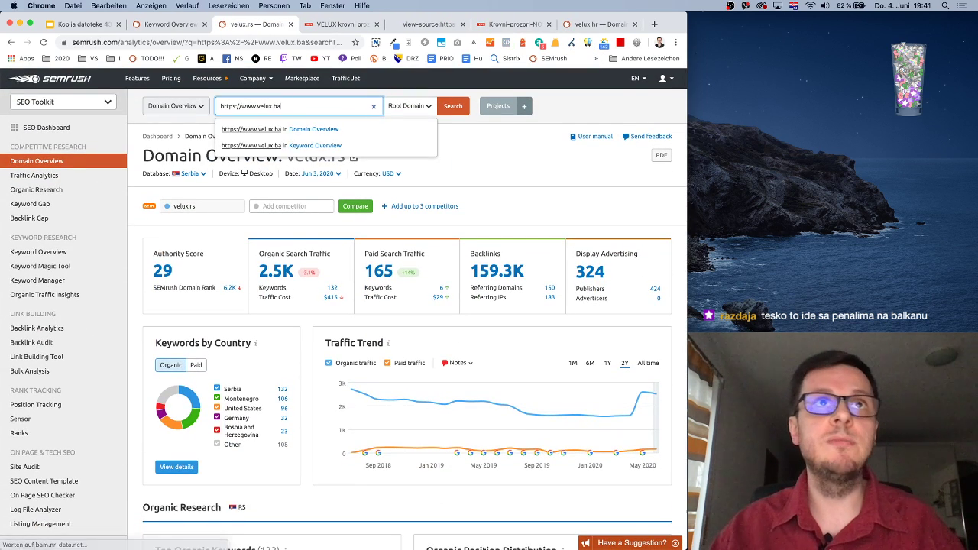
{"action": "key", "text": "Return"}
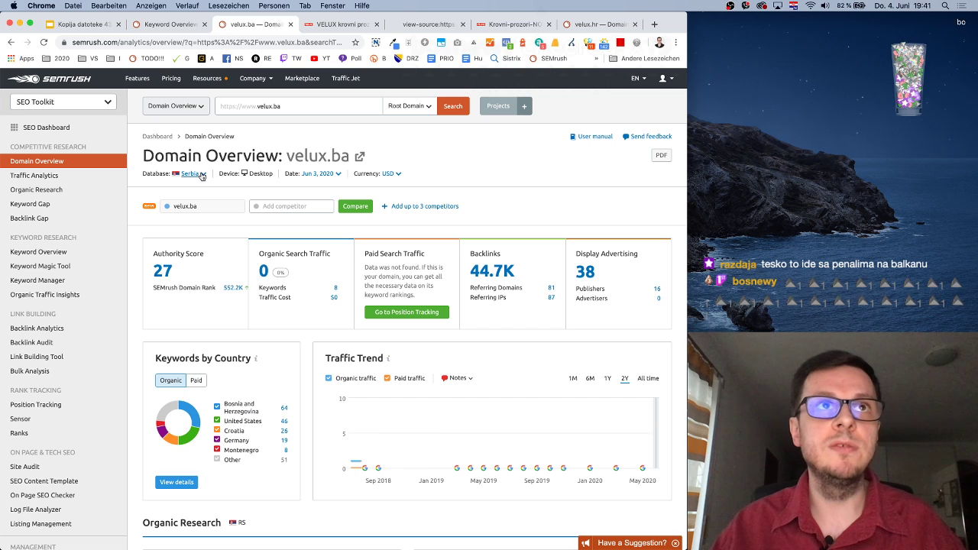
{"action": "left_click", "coordinate": [191, 174]}
{"action": "type", "text": "bosnia"}
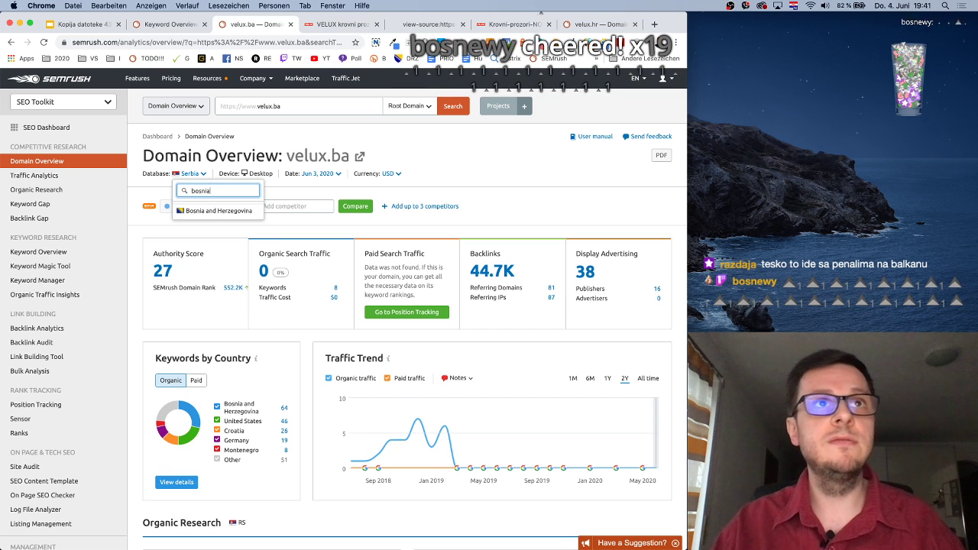
{"action": "left_click", "coordinate": [214, 211]}
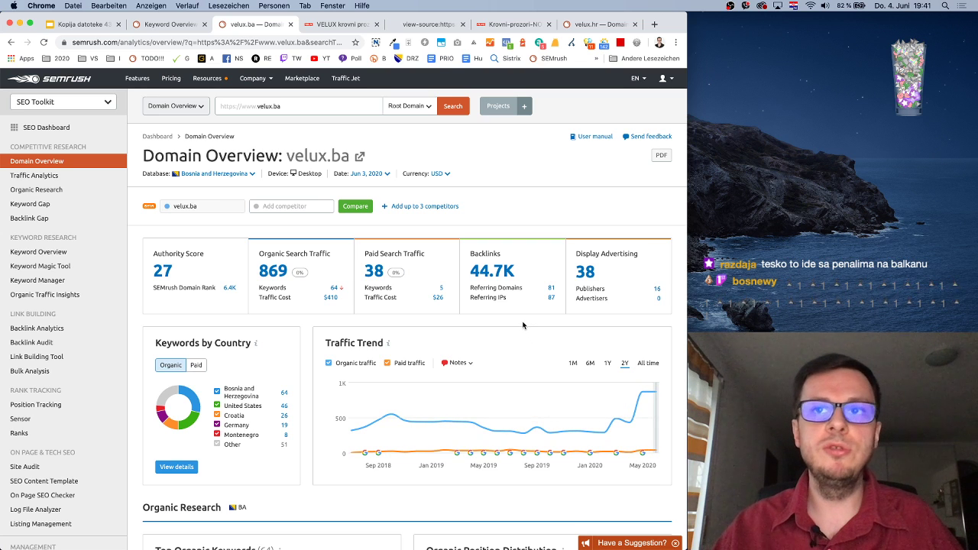
Examine the top organic keywords, main organic competitors and organic Competitive Positioning Map of velux.ba
{"action": "scroll", "coordinate": [521, 329], "scroll_direction": "down", "scroll_amount": 5}
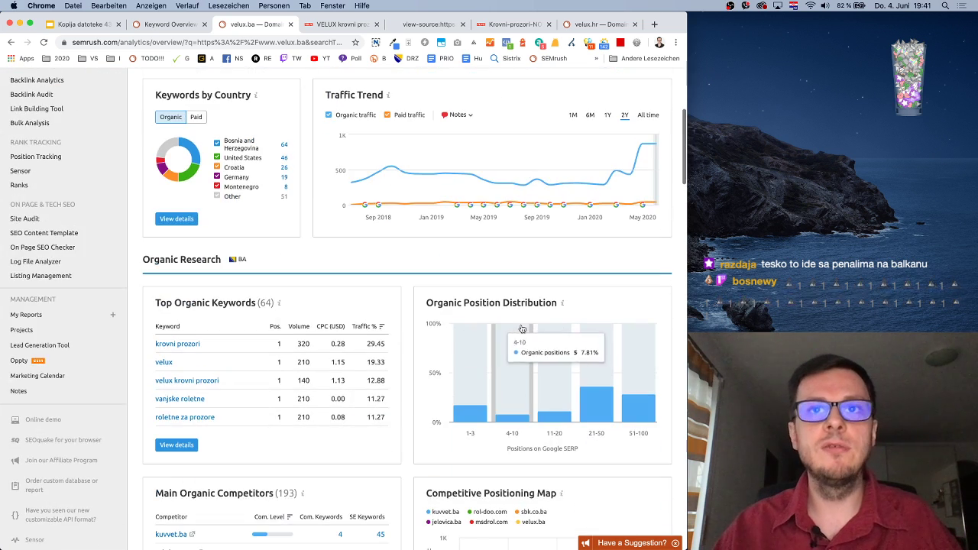
{"action": "scroll", "coordinate": [522, 324], "scroll_direction": "down", "scroll_amount": 3}
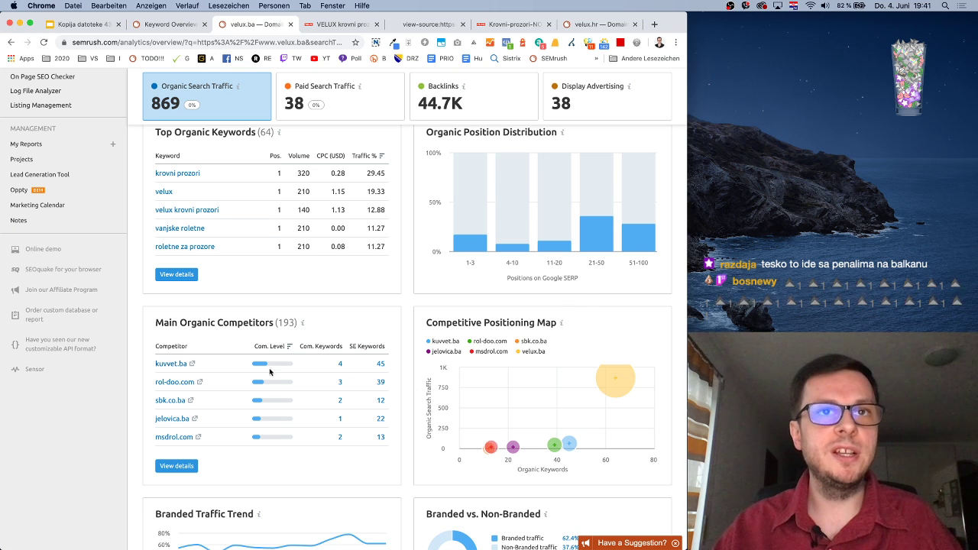
{"action": "scroll", "coordinate": [434, 407], "scroll_direction": "down", "scroll_amount": 1}
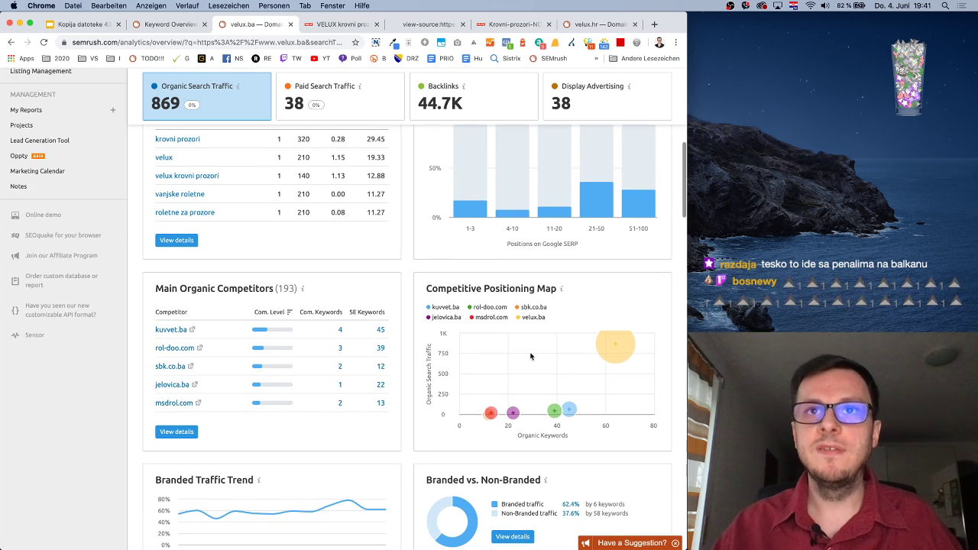
{"action": "mouse_move", "coordinate": [609, 344]}
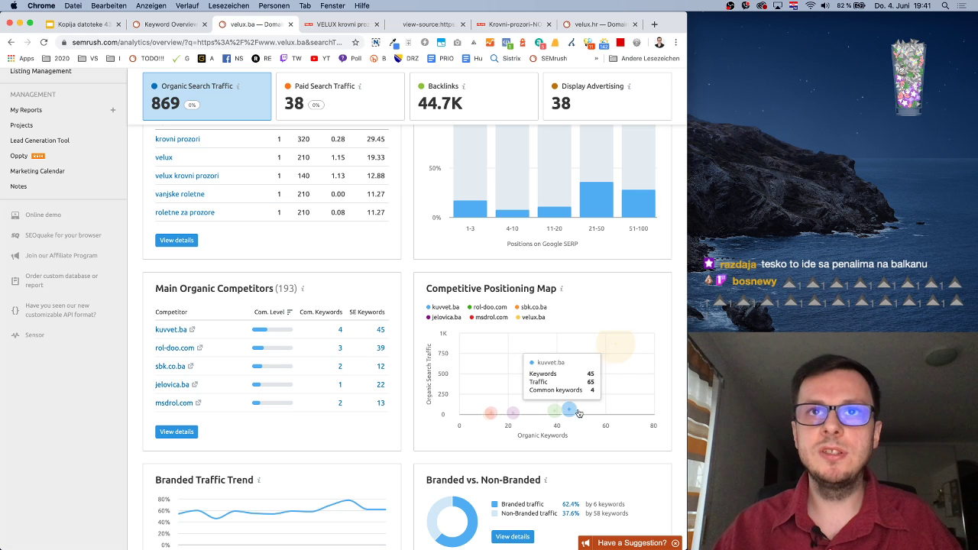
{"action": "mouse_move", "coordinate": [492, 408]}
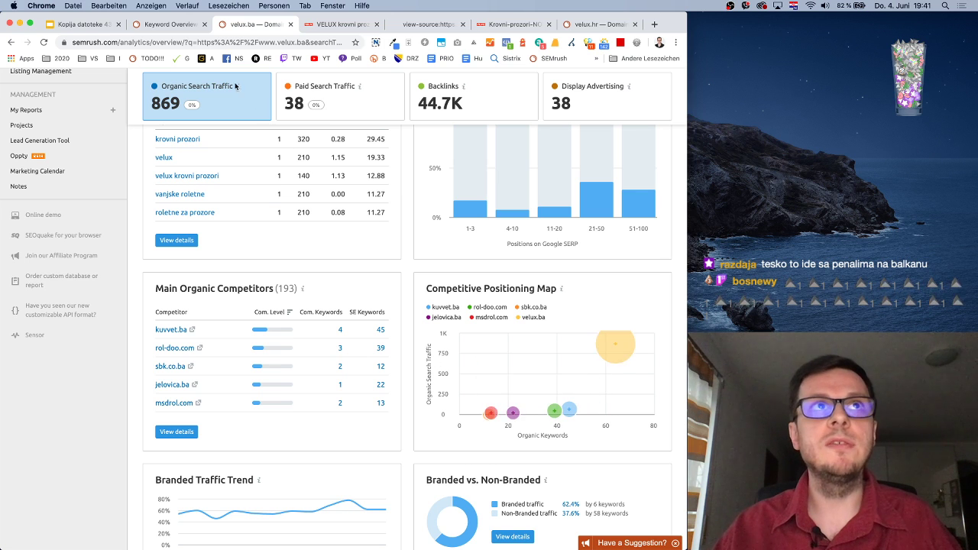
Check the krovni prozor keyword overview for Bosnia and Herzegovina, and review the branded traffic and Advertising Research of velux.ba
{"action": "left_click", "coordinate": [158, 26]}
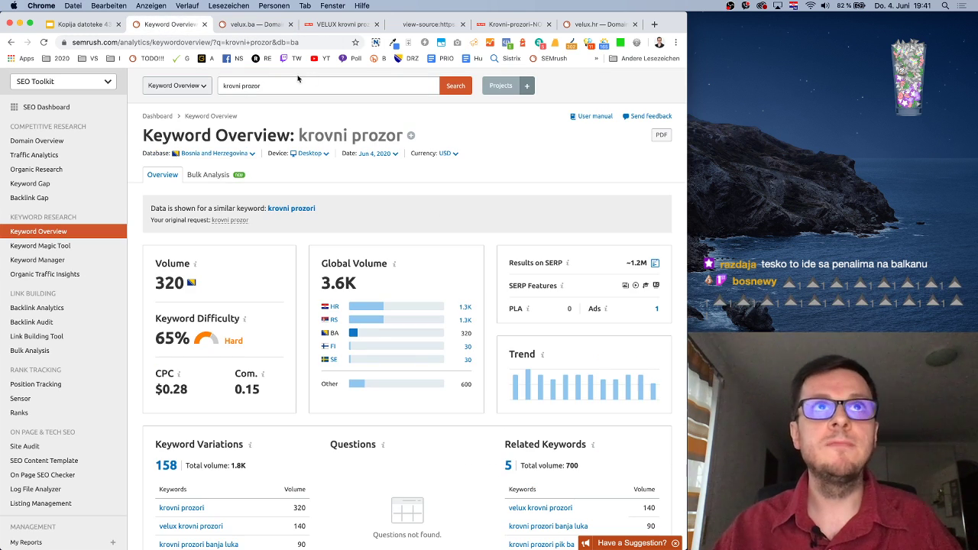
{"action": "left_click", "coordinate": [254, 25]}
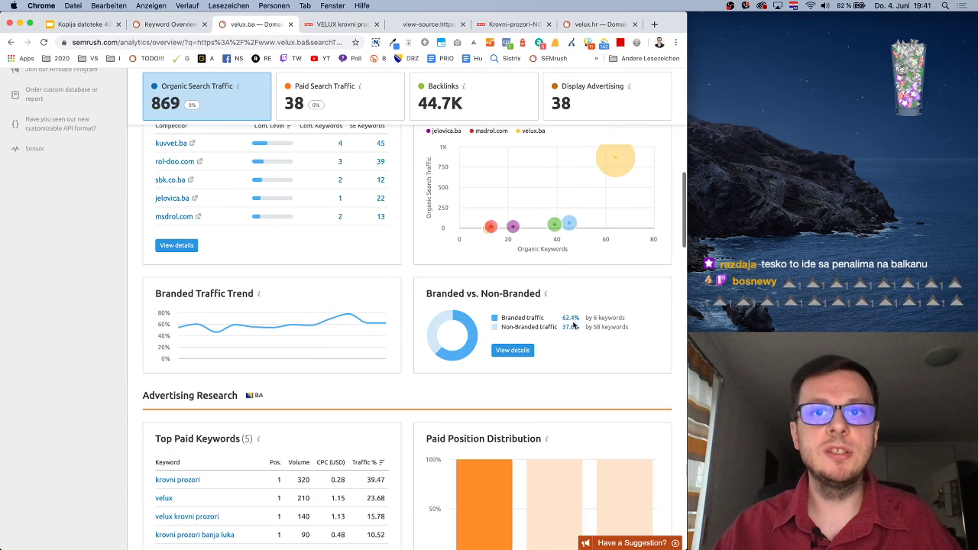
{"action": "scroll", "coordinate": [573, 325], "scroll_direction": "down", "scroll_amount": 5}
{"action": "scroll", "coordinate": [572, 325], "scroll_direction": "down", "scroll_amount": 2}
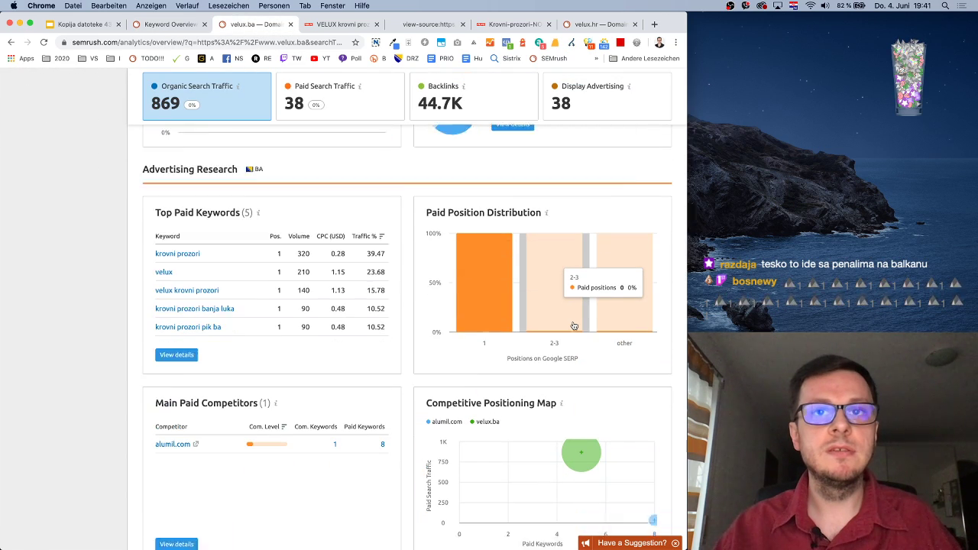
{"action": "scroll", "coordinate": [573, 325], "scroll_direction": "up", "scroll_amount": 15}
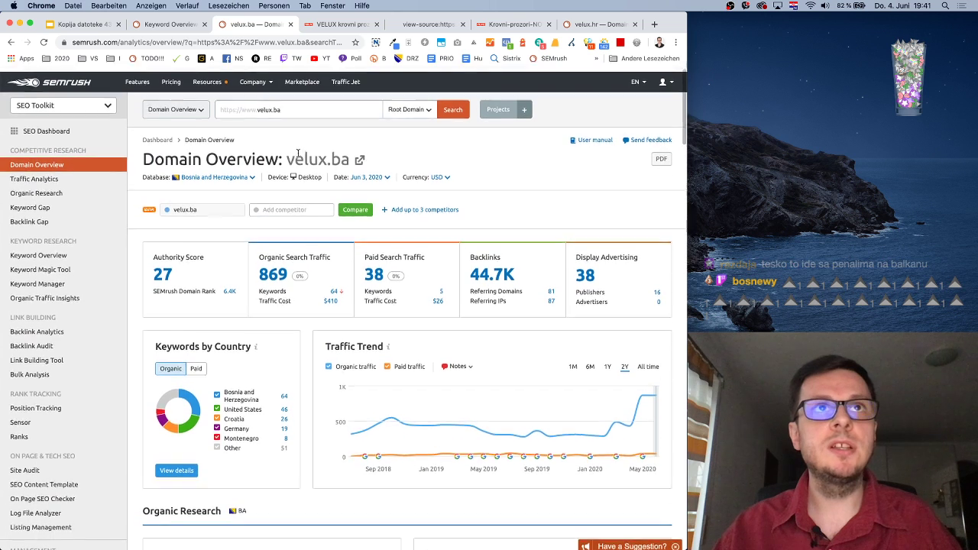
Return to the velux.rs Domain Overview for Serbia and inspect its competitors on the organic Competitive Positioning Map
{"action": "left_click", "coordinate": [15, 44]}
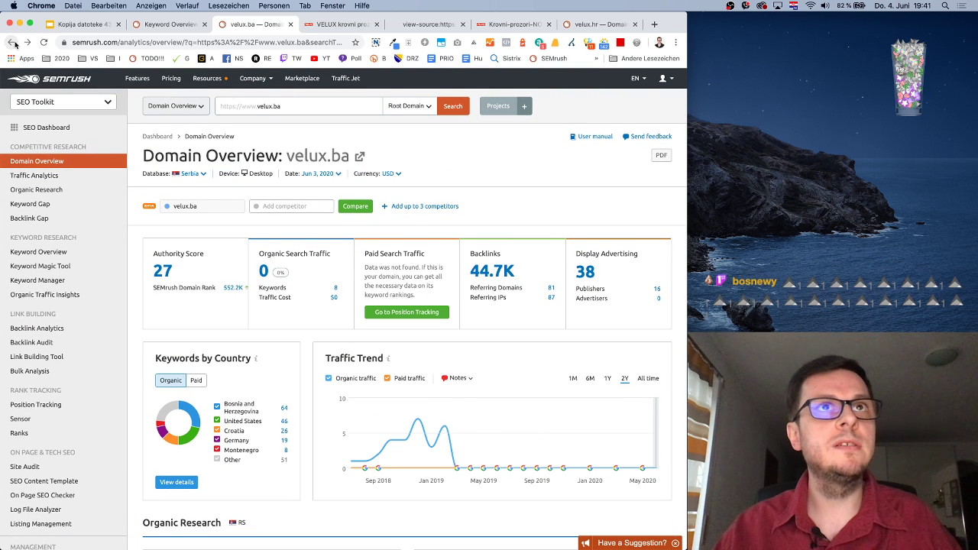
{"action": "left_click", "coordinate": [15, 45]}
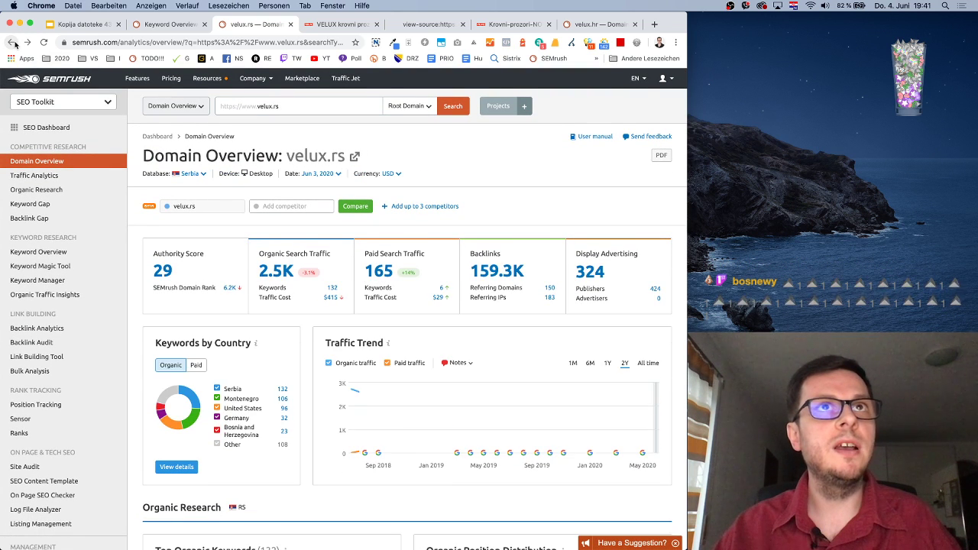
{"action": "scroll", "coordinate": [350, 276], "scroll_direction": "down", "scroll_amount": 10}
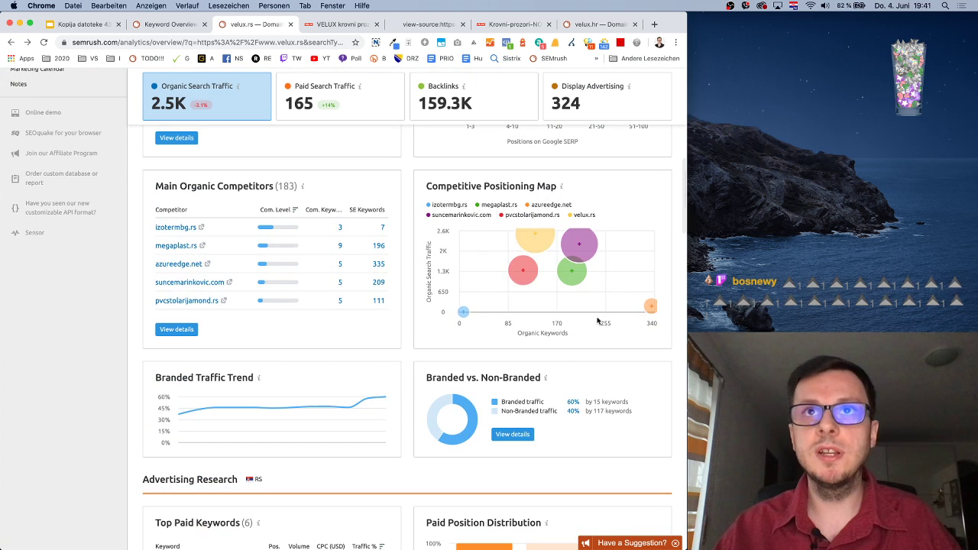
{"action": "mouse_move", "coordinate": [650, 308]}
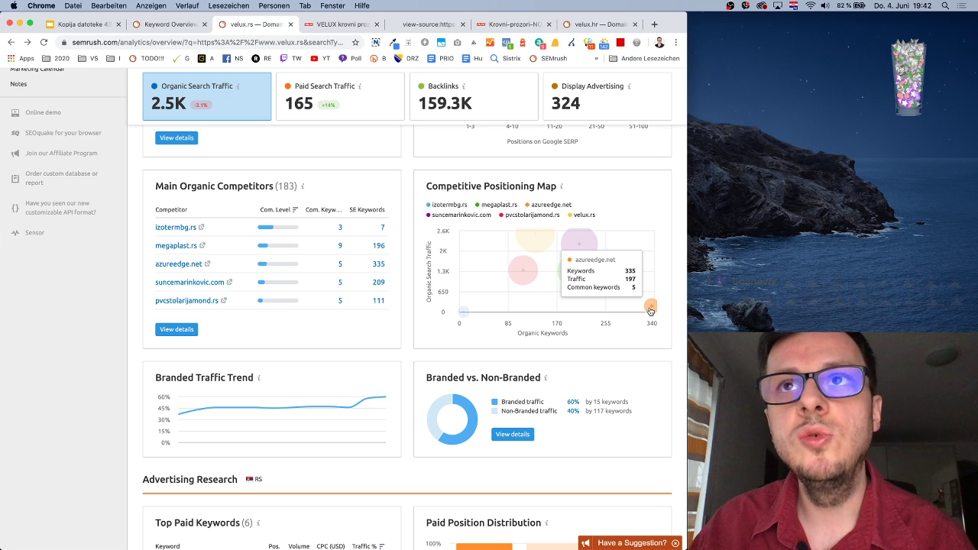
Open the Domain Overview of azureedge.net from the positioning map and visit its website in a new tab
{"action": "left_click", "coordinate": [650, 311]}
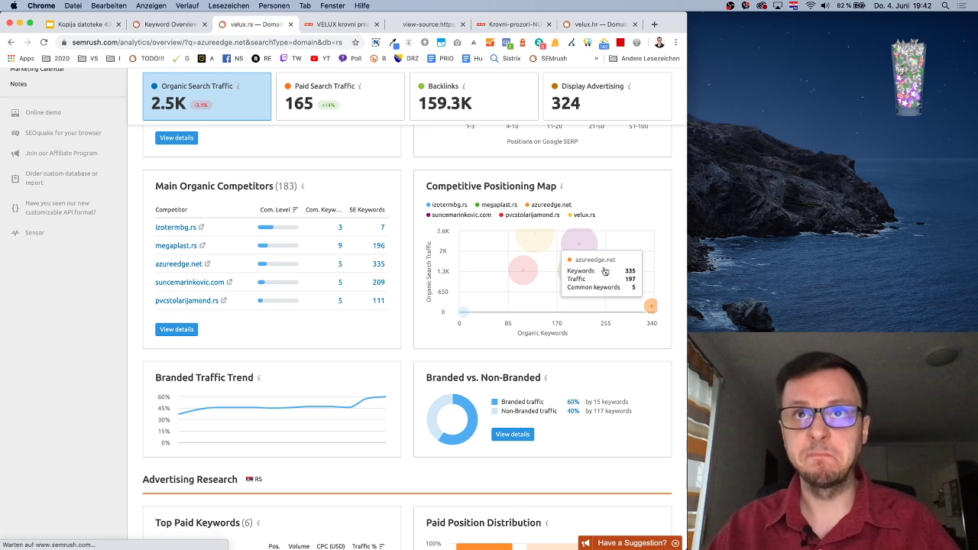
{"action": "scroll", "coordinate": [316, 130], "scroll_direction": "up", "scroll_amount": 10}
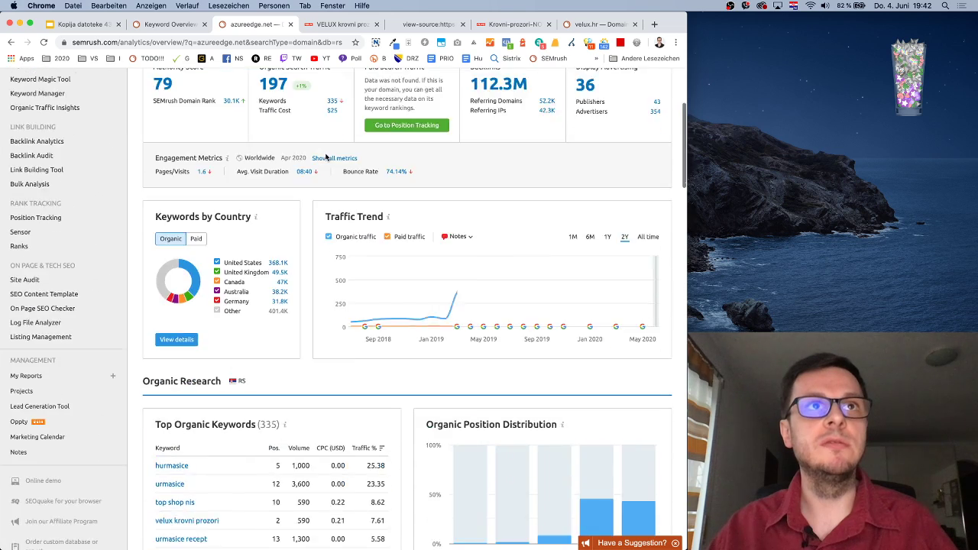
{"action": "left_click", "coordinate": [404, 156]}
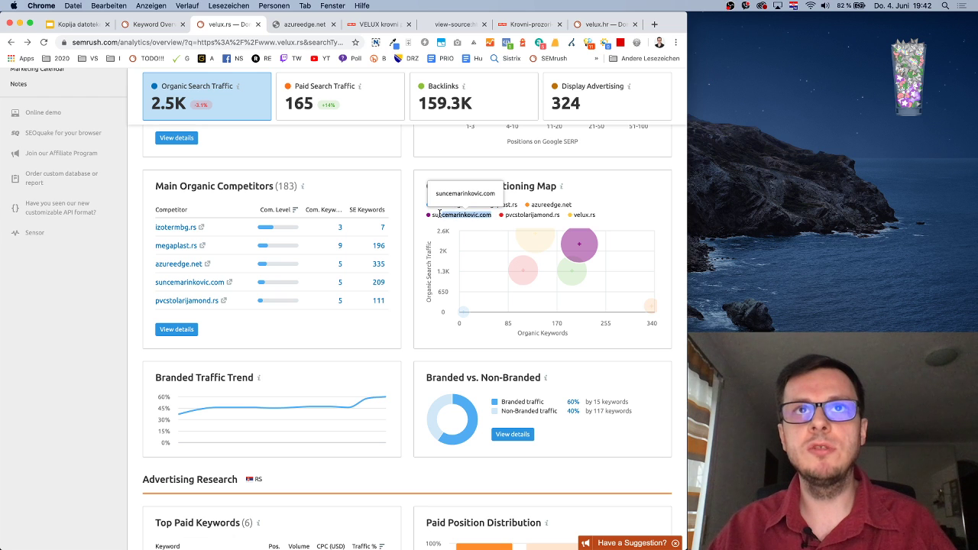
Open the competitor website suncemarinkovic.com in a new tab
{"action": "key", "text": "super+t"}
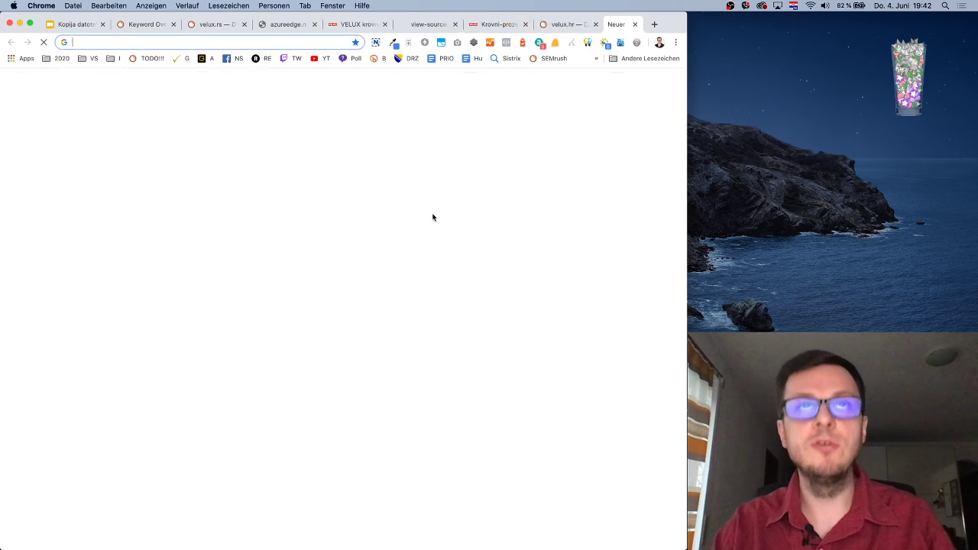
{"action": "type", "text": "suncemarinkovic.com"}
{"action": "key", "text": "Return"}
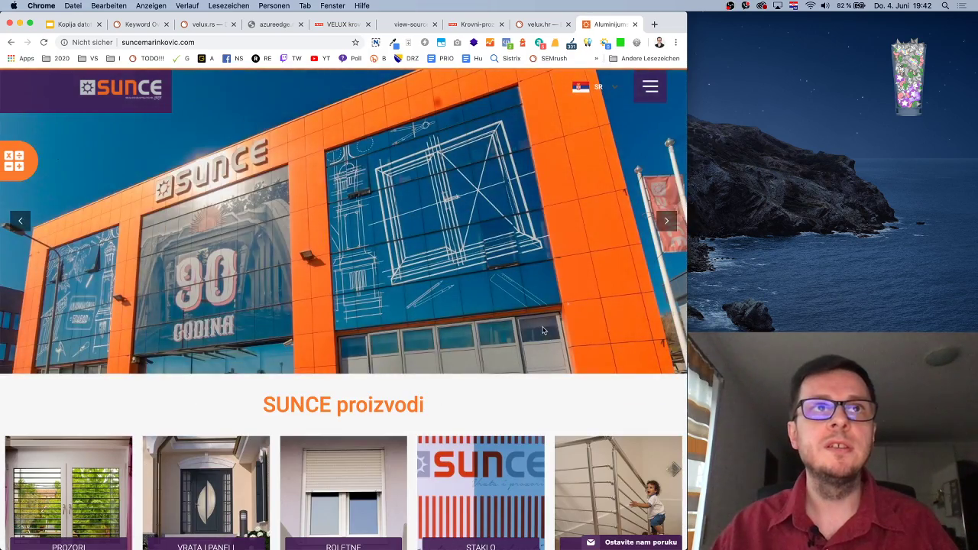
Open the Prozori category from the SUNCE home page and look through its window products
{"action": "scroll", "coordinate": [548, 341], "scroll_direction": "down", "scroll_amount": 5}
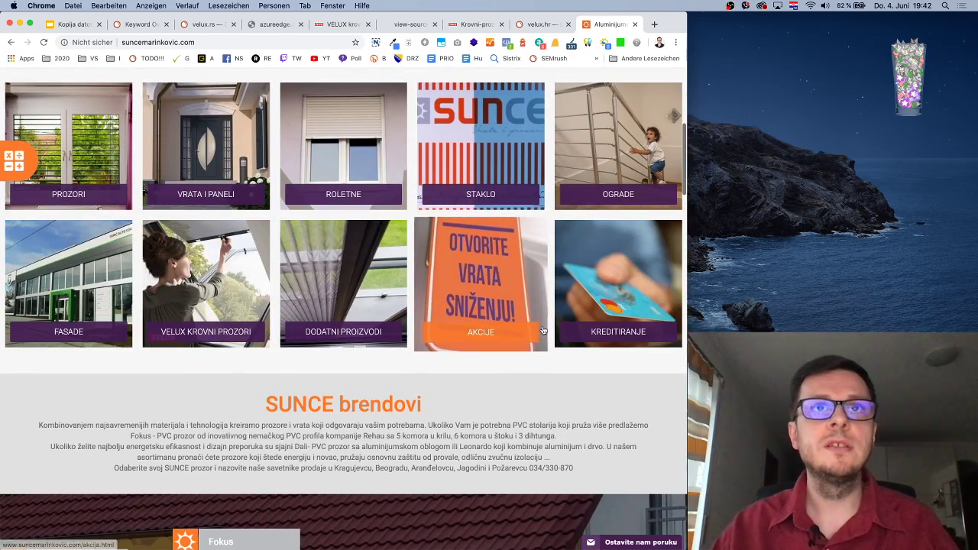
{"action": "left_click", "coordinate": [70, 148]}
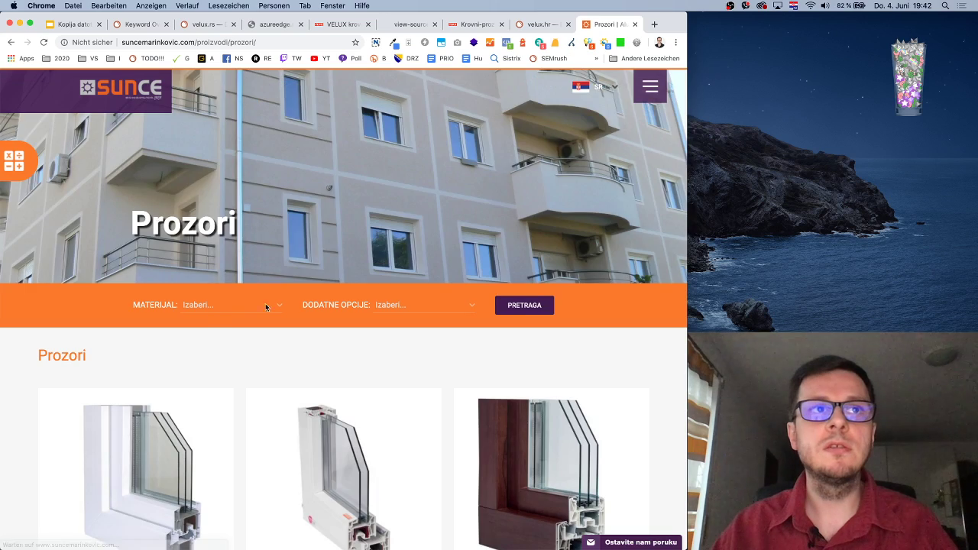
{"action": "scroll", "coordinate": [385, 419], "scroll_direction": "down", "scroll_amount": 12}
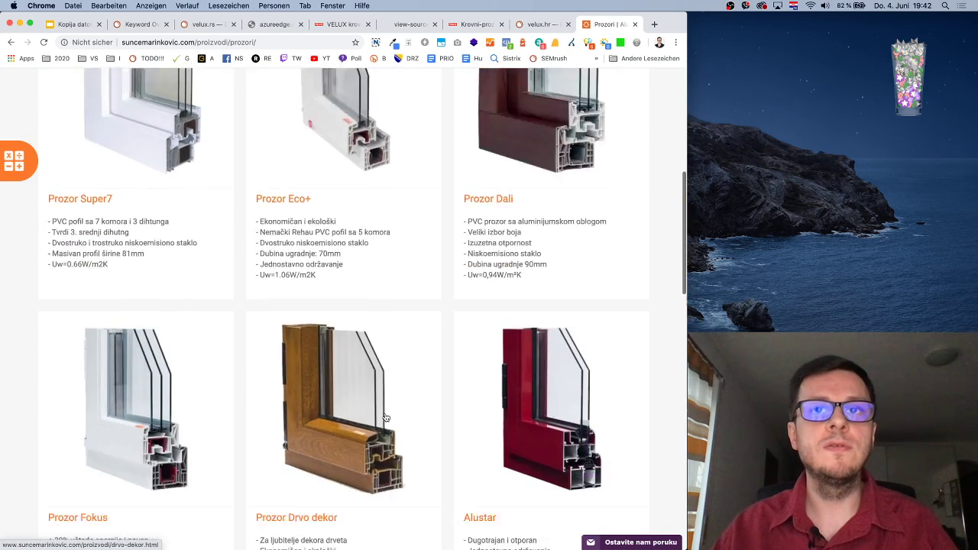
{"action": "scroll", "coordinate": [386, 417], "scroll_direction": "down", "scroll_amount": 5}
{"action": "scroll", "coordinate": [386, 417], "scroll_direction": "up", "scroll_amount": 20}
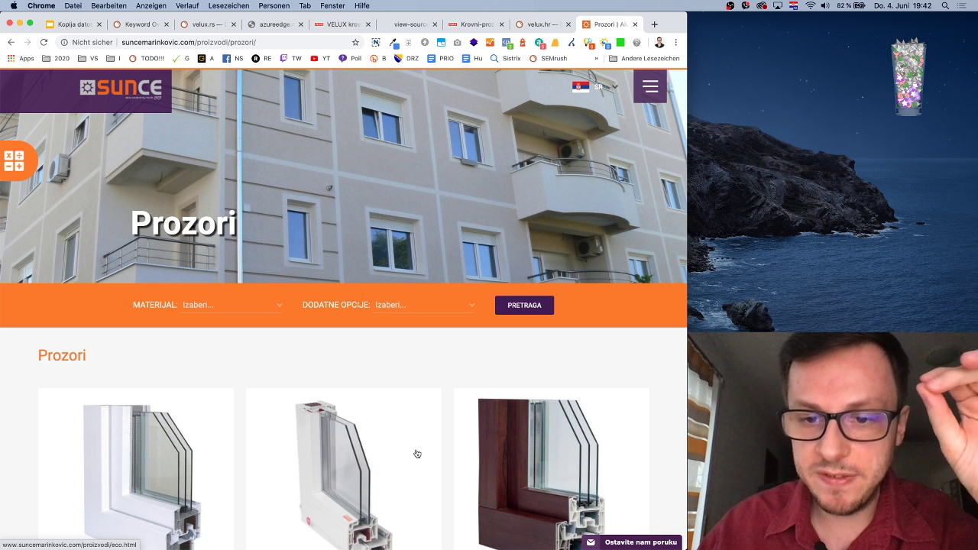
{"action": "scroll", "coordinate": [416, 450], "scroll_direction": "down", "scroll_amount": 3}
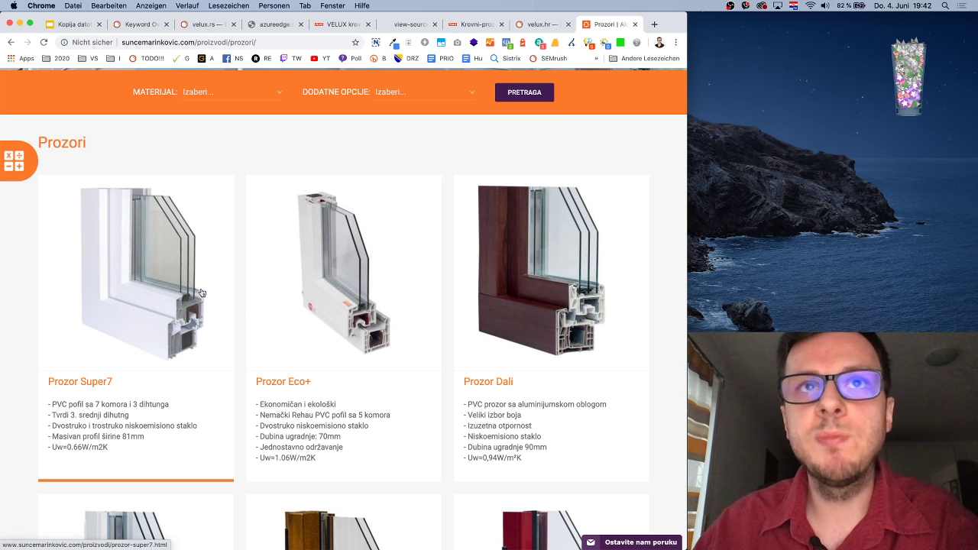
{"action": "scroll", "coordinate": [202, 293], "scroll_direction": "down", "scroll_amount": 1}
{"action": "scroll", "coordinate": [408, 300], "scroll_direction": "down", "scroll_amount": 4}
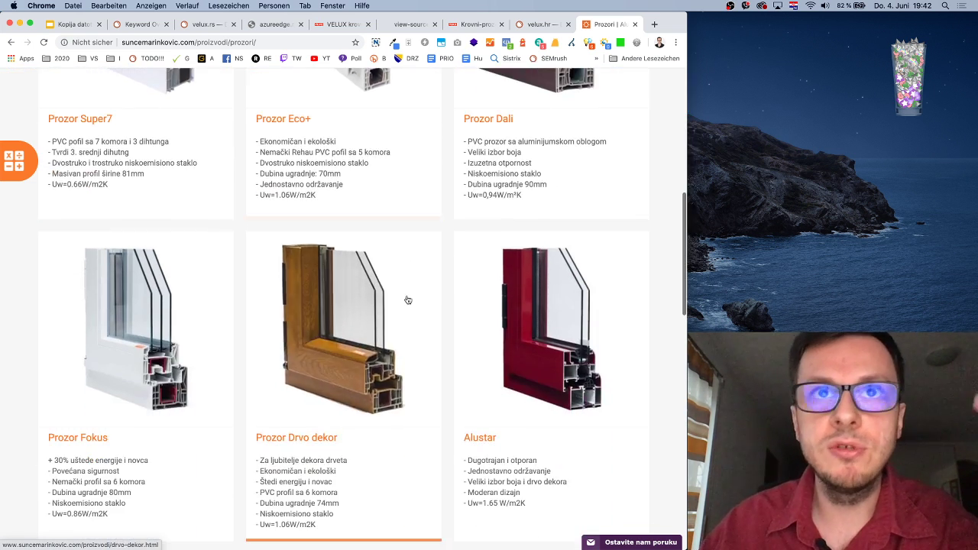
{"action": "scroll", "coordinate": [264, 321], "scroll_direction": "down", "scroll_amount": 4}
{"action": "scroll", "coordinate": [266, 321], "scroll_direction": "up", "scroll_amount": 8}
{"action": "scroll", "coordinate": [265, 320], "scroll_direction": "up", "scroll_amount": 3}
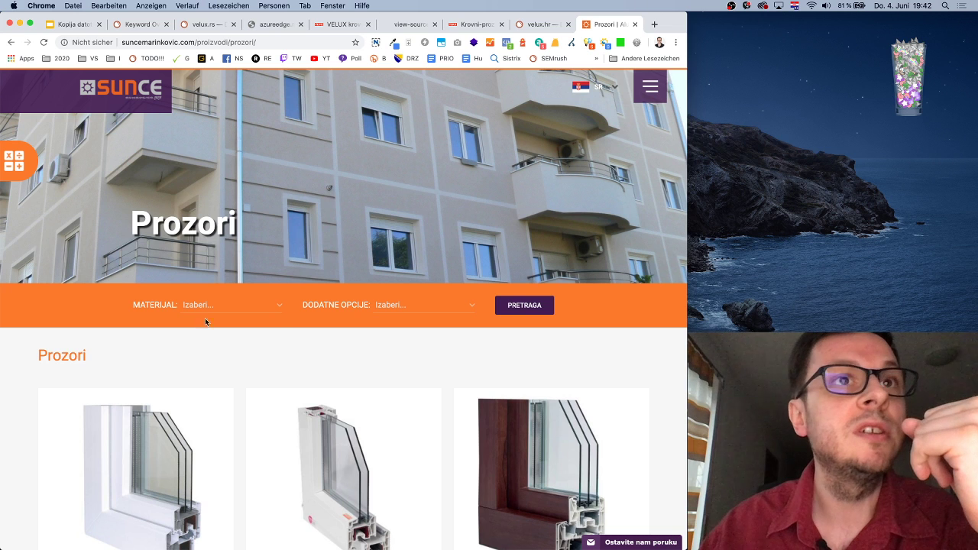
Inspect the choices offered by the Materijal and Dodatne opcije product filters, leaving both unset
{"action": "left_click", "coordinate": [248, 305]}
{"action": "left_click", "coordinate": [408, 305]}
{"action": "left_click", "coordinate": [408, 305]}
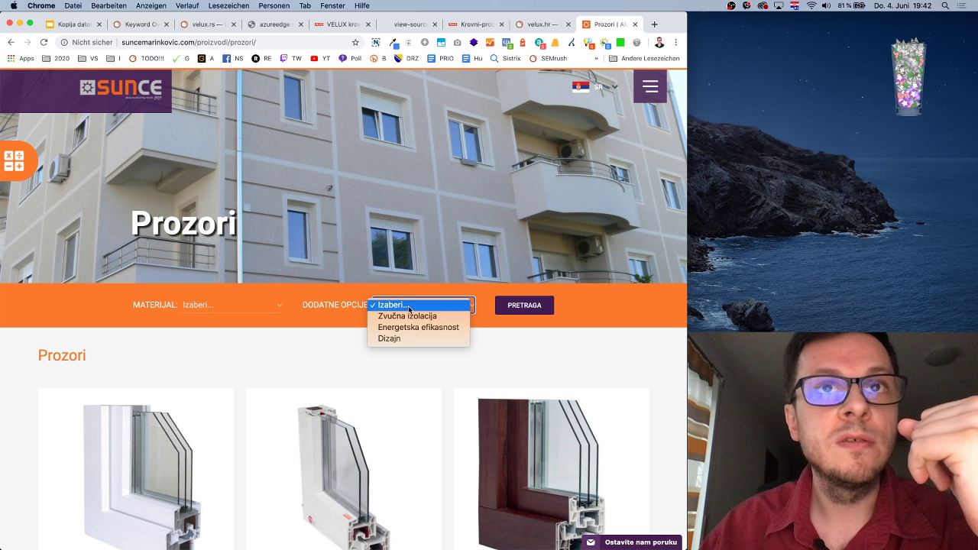
{"action": "left_click", "coordinate": [260, 307]}
{"action": "left_click", "coordinate": [260, 307]}
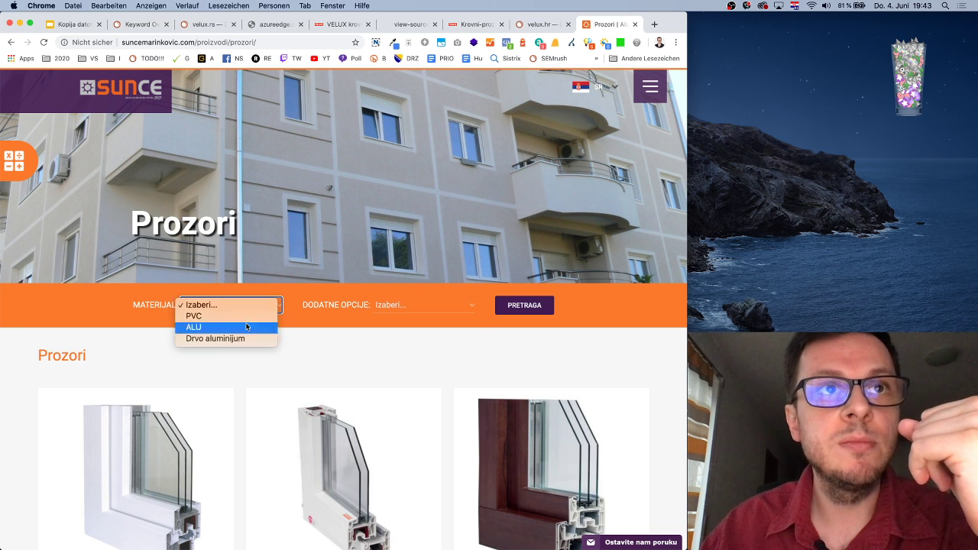
{"action": "left_click", "coordinate": [313, 353]}
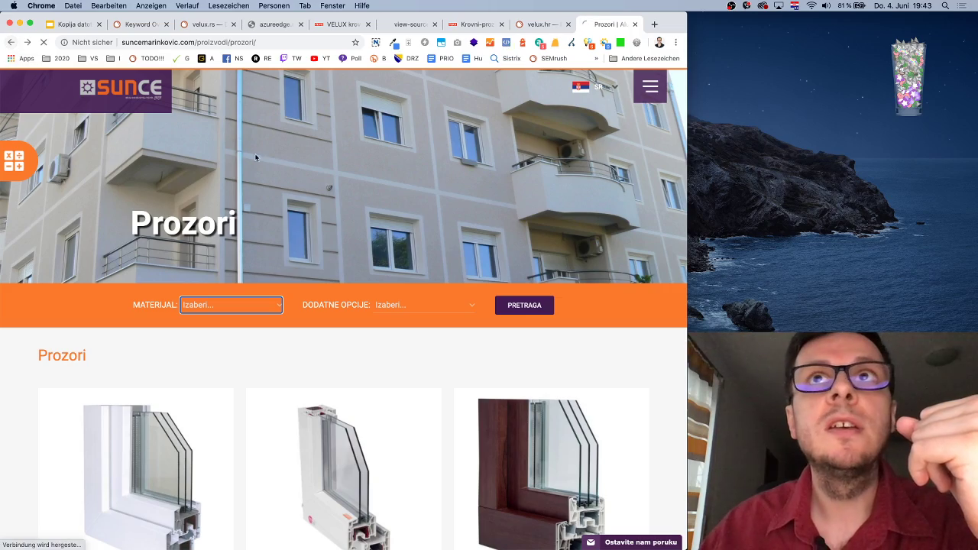
Return to the SUNCE home page and review its product categories, brand showcase, Aktuelne news and catalogue sections
{"action": "key", "text": "super+bracketleft"}
{"action": "scroll", "coordinate": [555, 235], "scroll_direction": "up", "scroll_amount": 5}
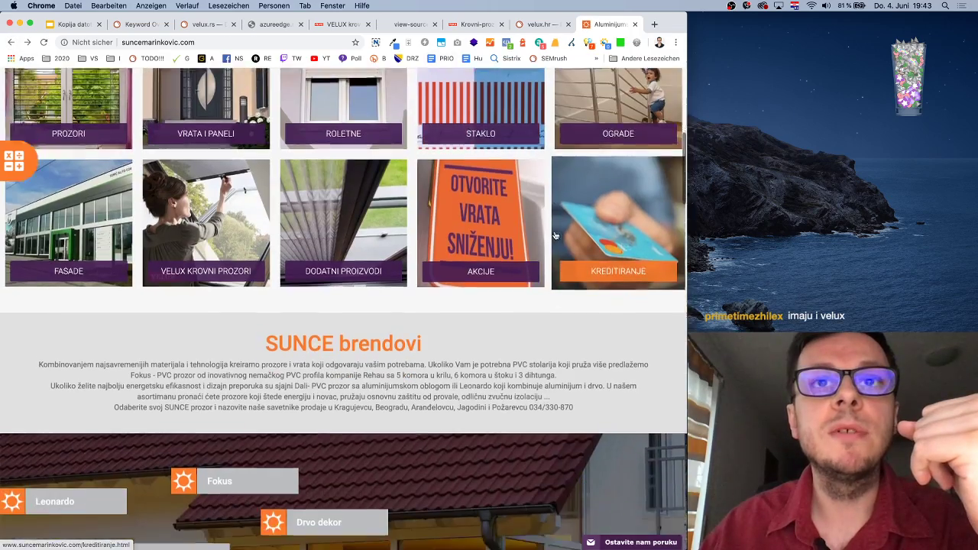
{"action": "scroll", "coordinate": [555, 235], "scroll_direction": "down", "scroll_amount": 6}
{"action": "scroll", "coordinate": [553, 228], "scroll_direction": "up", "scroll_amount": 5}
{"action": "scroll", "coordinate": [553, 226], "scroll_direction": "down", "scroll_amount": 4}
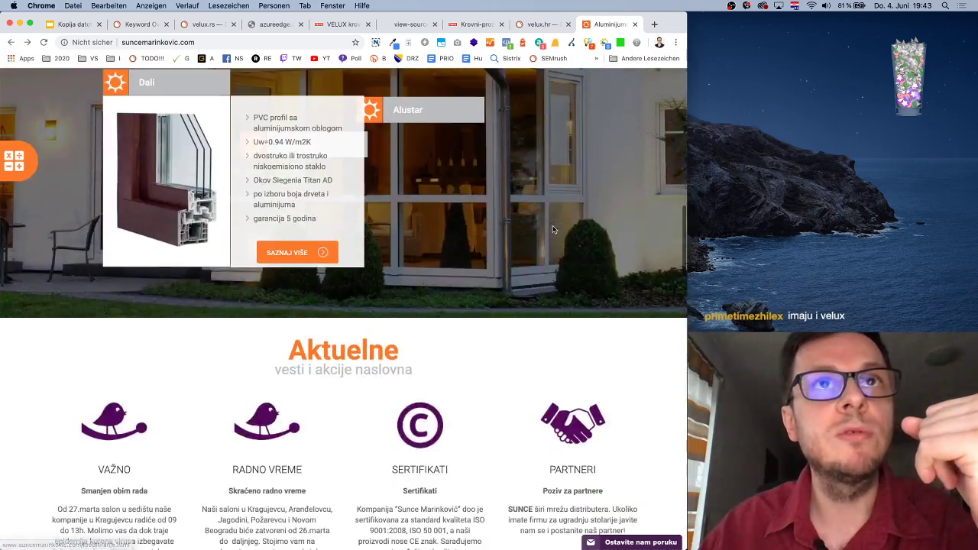
{"action": "scroll", "coordinate": [552, 226], "scroll_direction": "down", "scroll_amount": 6}
{"action": "scroll", "coordinate": [552, 226], "scroll_direction": "up", "scroll_amount": 4}
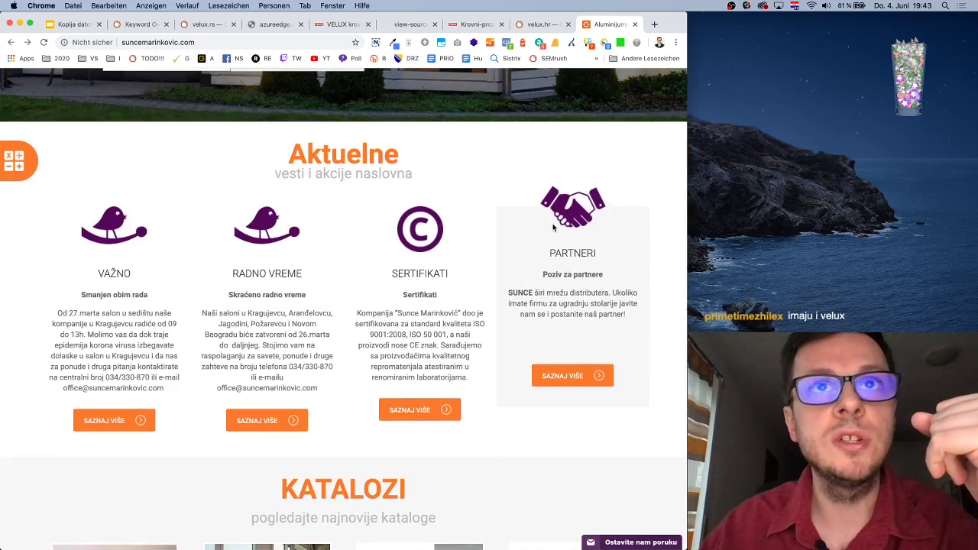
Look through the SUNCE home page, review the products on its Dodatni proizvodi page, and return to the home page
{"action": "scroll", "coordinate": [553, 226], "scroll_direction": "down", "scroll_amount": 4}
{"action": "scroll", "coordinate": [553, 224], "scroll_direction": "up", "scroll_amount": 7}
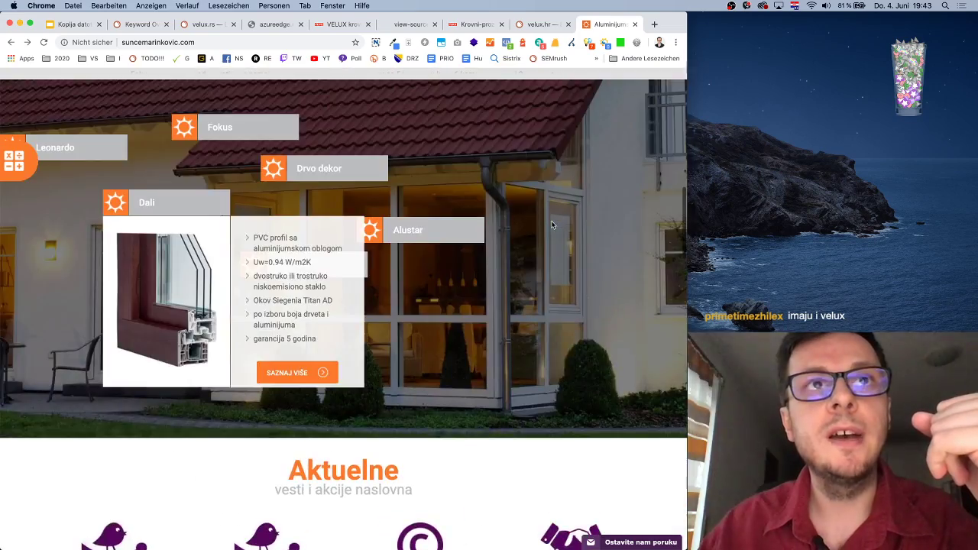
{"action": "scroll", "coordinate": [552, 225], "scroll_direction": "up", "scroll_amount": 5}
{"action": "scroll", "coordinate": [552, 225], "scroll_direction": "down", "scroll_amount": 4}
{"action": "scroll", "coordinate": [553, 223], "scroll_direction": "up", "scroll_amount": 2}
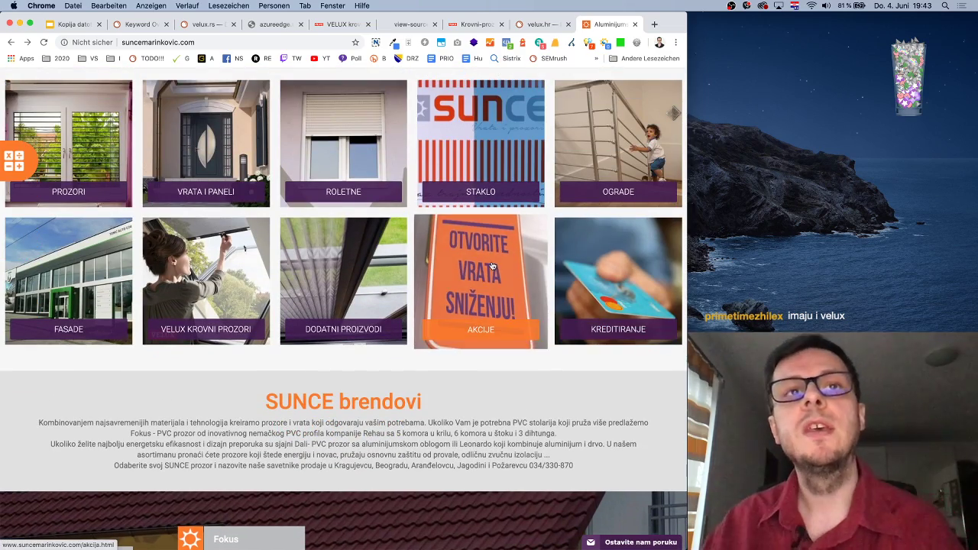
{"action": "left_click", "coordinate": [329, 269]}
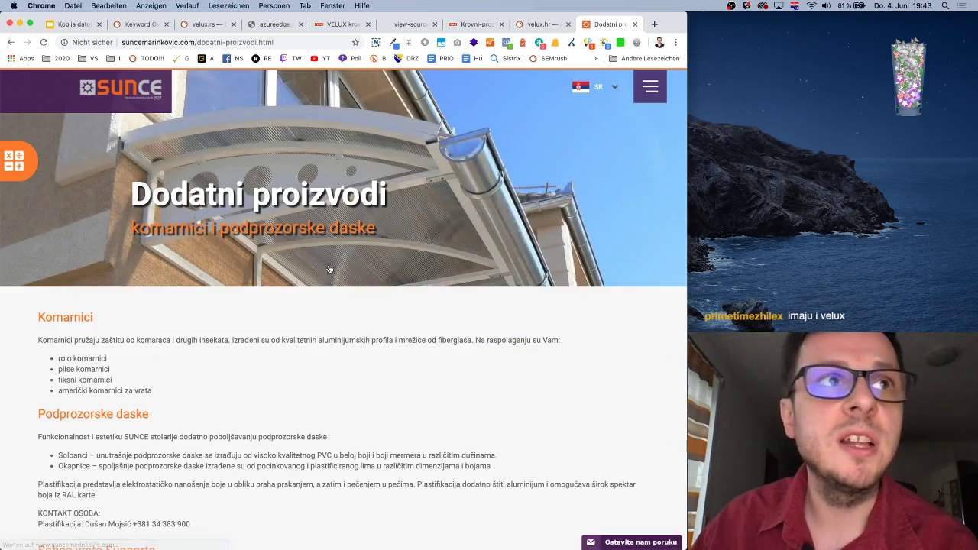
{"action": "scroll", "coordinate": [330, 274], "scroll_direction": "down", "scroll_amount": 10}
{"action": "scroll", "coordinate": [150, 186], "scroll_direction": "up", "scroll_amount": 5}
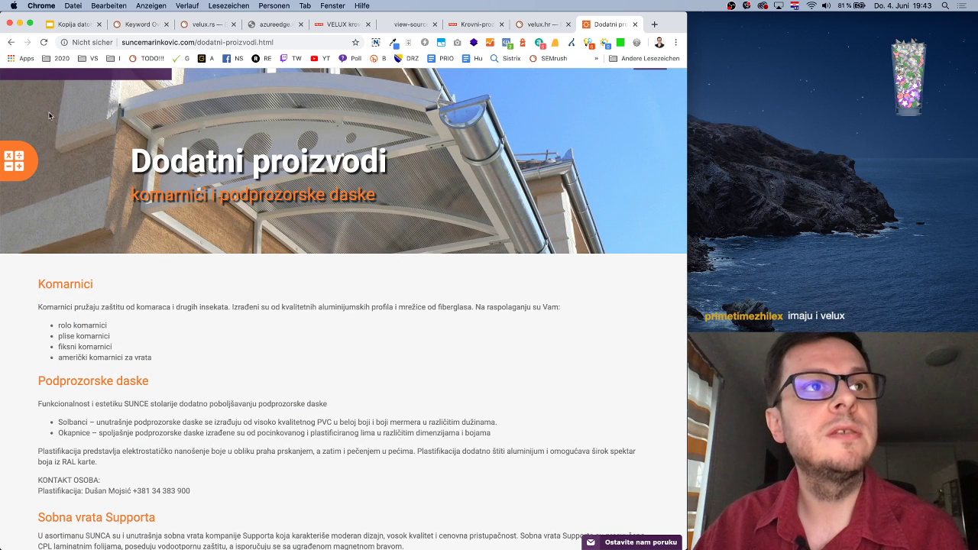
{"action": "left_click", "coordinate": [11, 41]}
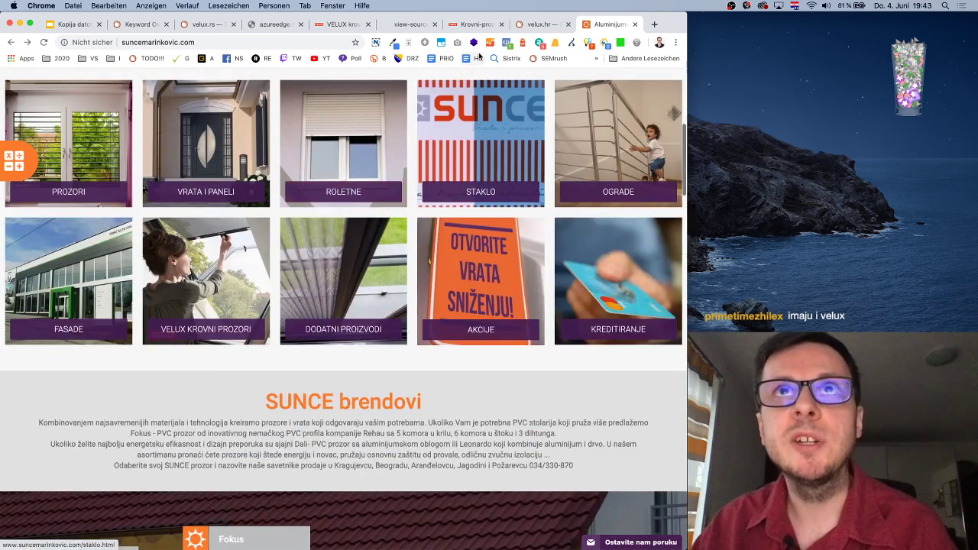
Go back to the Bosnia and Herzegovina keyword overview for krovni prozor and load the metrics in its SERP Analysis
{"action": "left_click", "coordinate": [539, 24]}
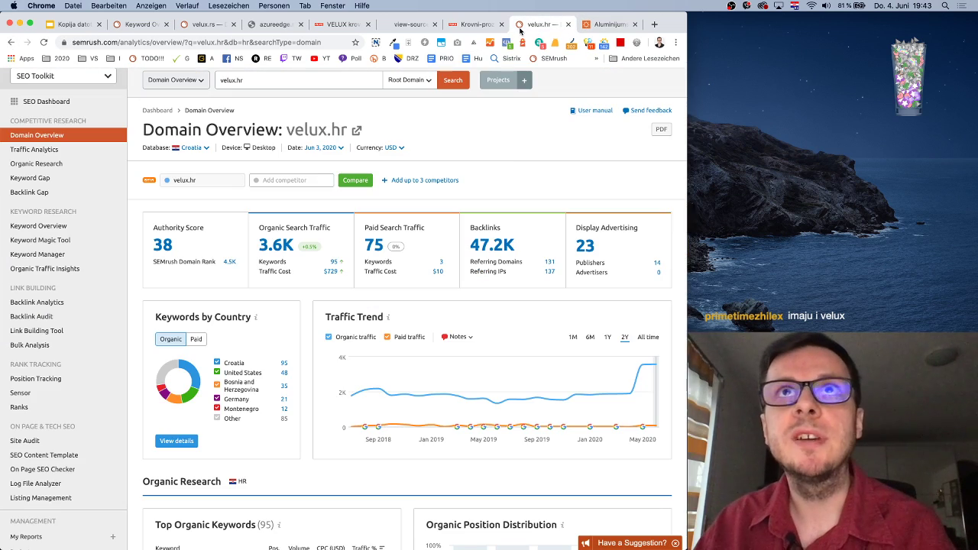
{"action": "left_click", "coordinate": [188, 26]}
{"action": "left_click", "coordinate": [29, 42]}
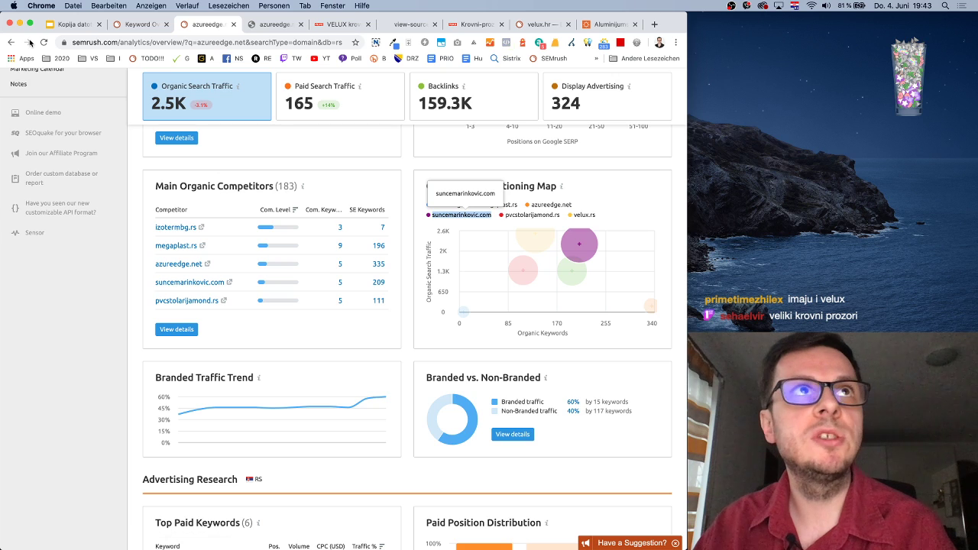
{"action": "left_click", "coordinate": [138, 25]}
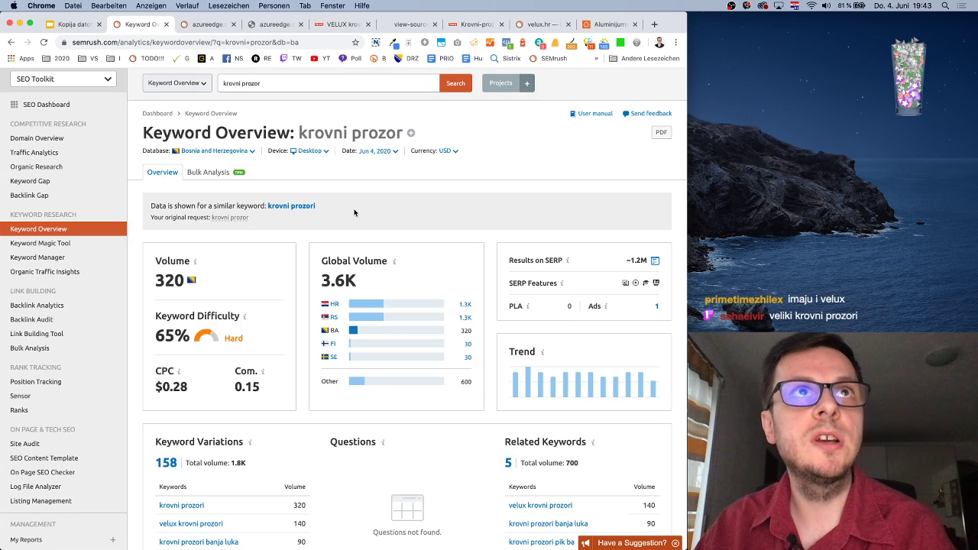
{"action": "scroll", "coordinate": [437, 269], "scroll_direction": "down", "scroll_amount": 7}
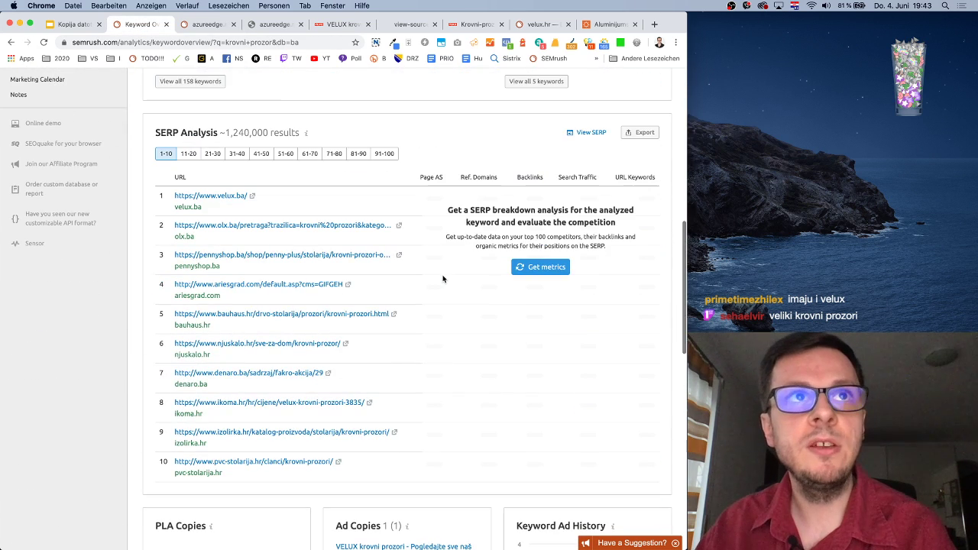
{"action": "left_click", "coordinate": [541, 272]}
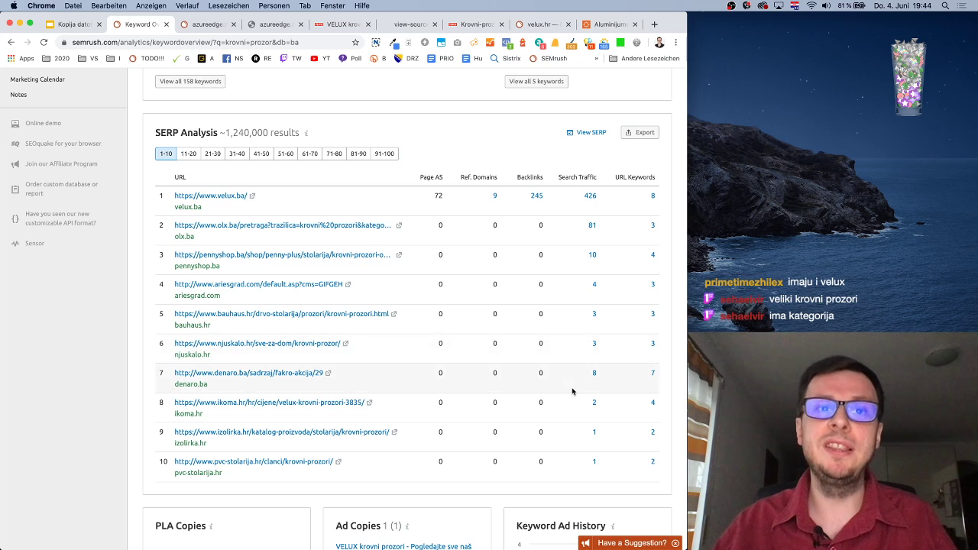
Review the top ten SERP results with their metrics, the ad copies and the keyword ad history for krovni prozor
{"action": "scroll", "coordinate": [572, 391], "scroll_direction": "down", "scroll_amount": 2}
{"action": "scroll", "coordinate": [572, 389], "scroll_direction": "down", "scroll_amount": 2}
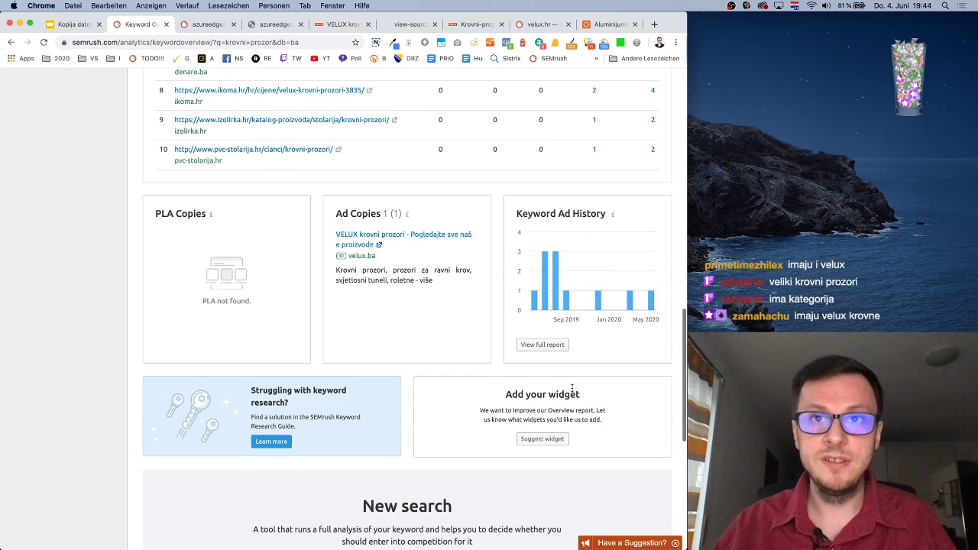
{"action": "scroll", "coordinate": [572, 391], "scroll_direction": "down", "scroll_amount": 2}
{"action": "scroll", "coordinate": [572, 391], "scroll_direction": "up", "scroll_amount": 6}
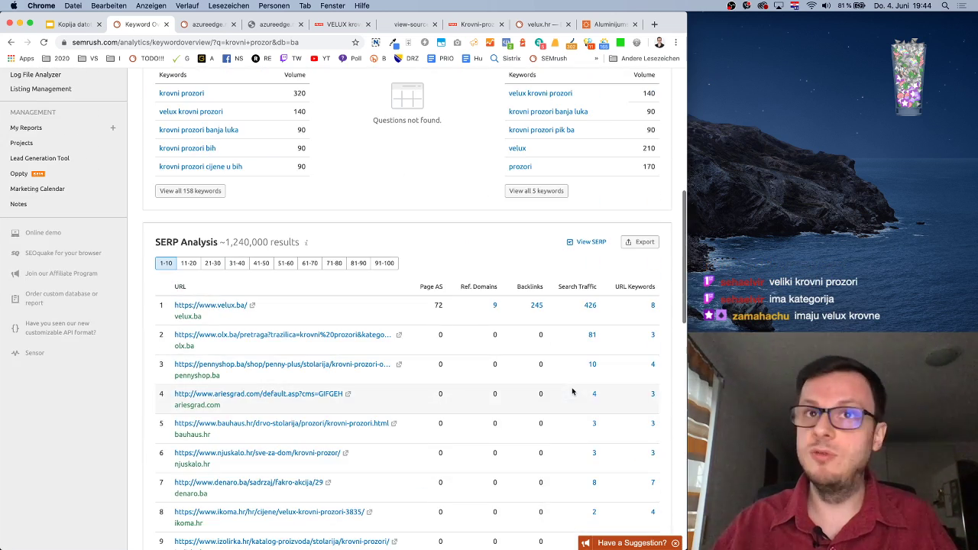
{"action": "scroll", "coordinate": [572, 391], "scroll_direction": "down", "scroll_amount": 1}
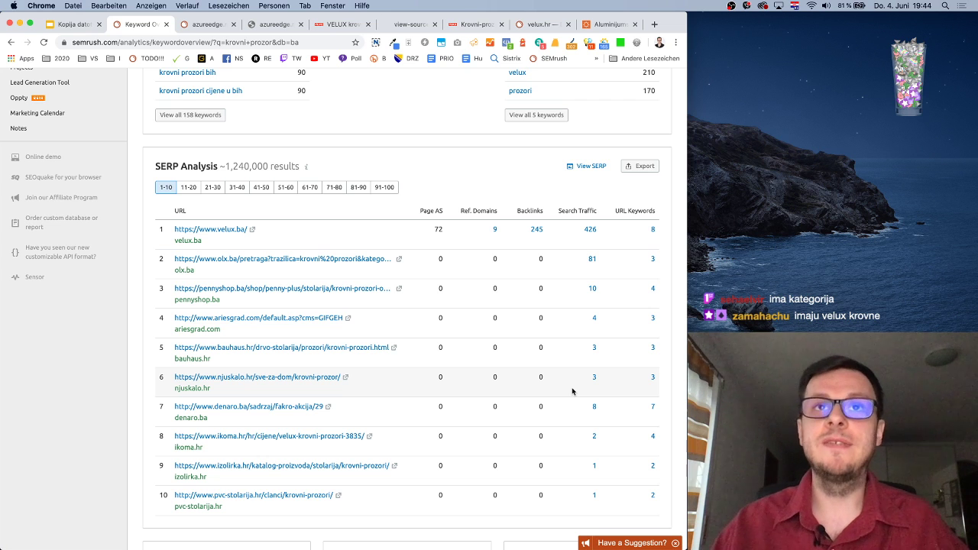
Open the referring domains report for velux.ba in a new tab and close the unreachable azureedge.net website
{"action": "left_click", "coordinate": [495, 231]}
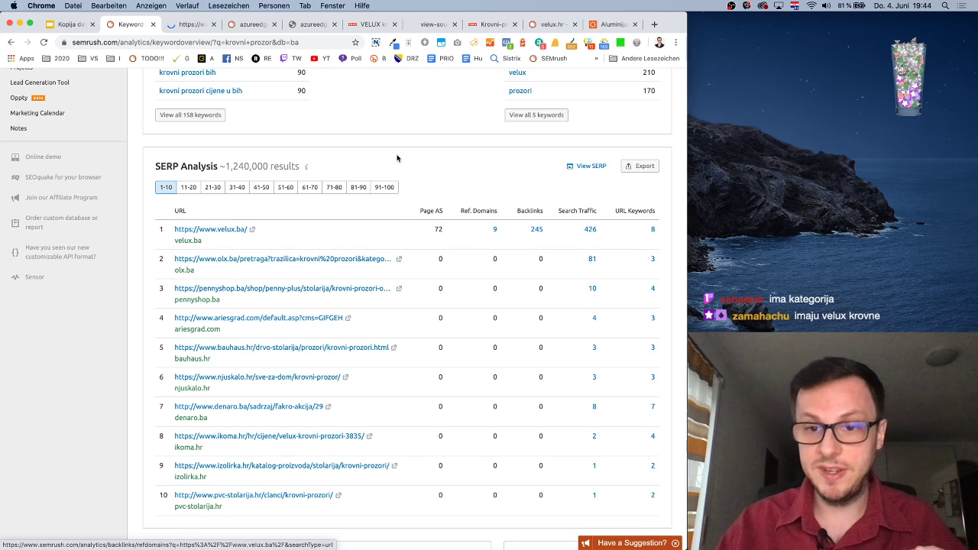
{"action": "scroll", "coordinate": [396, 158], "scroll_direction": "up", "scroll_amount": 15}
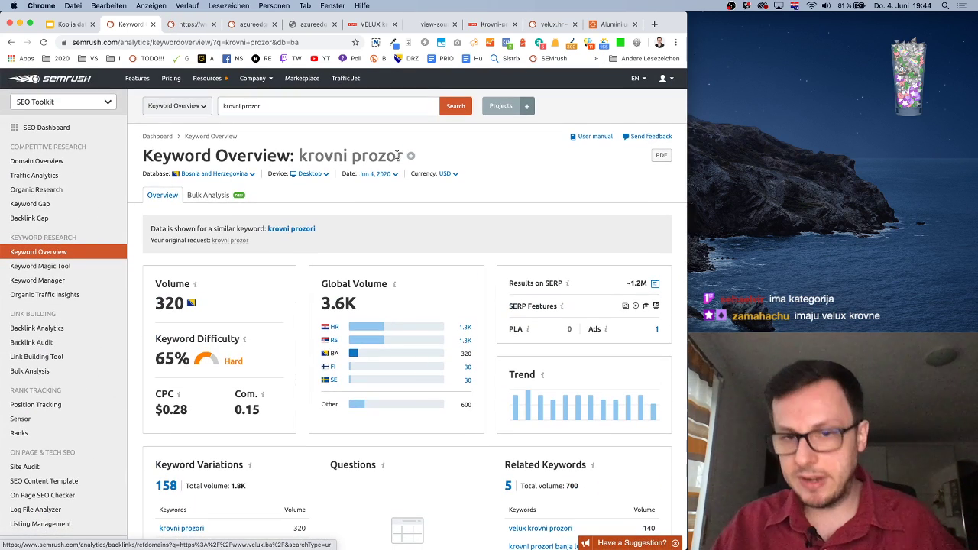
{"action": "left_click", "coordinate": [314, 25]}
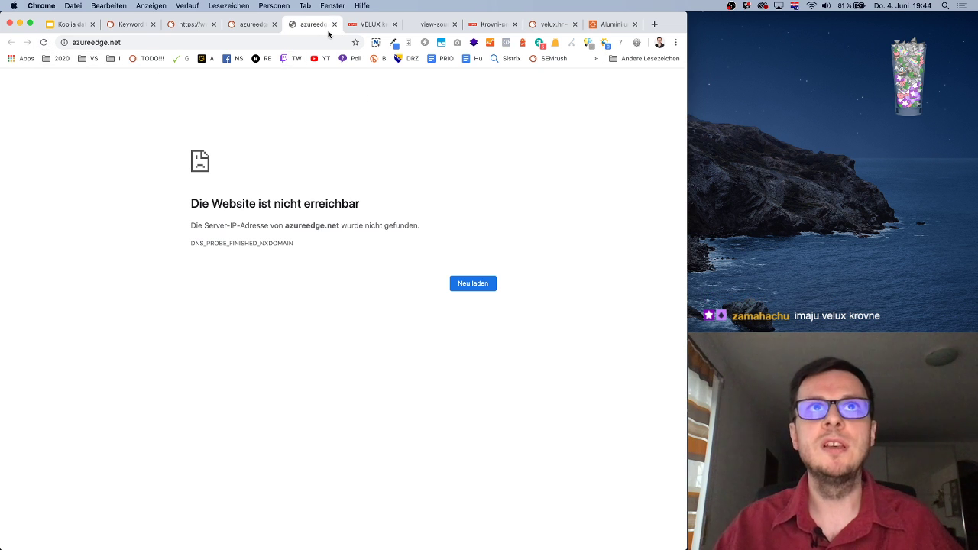
{"action": "left_click", "coordinate": [335, 25]}
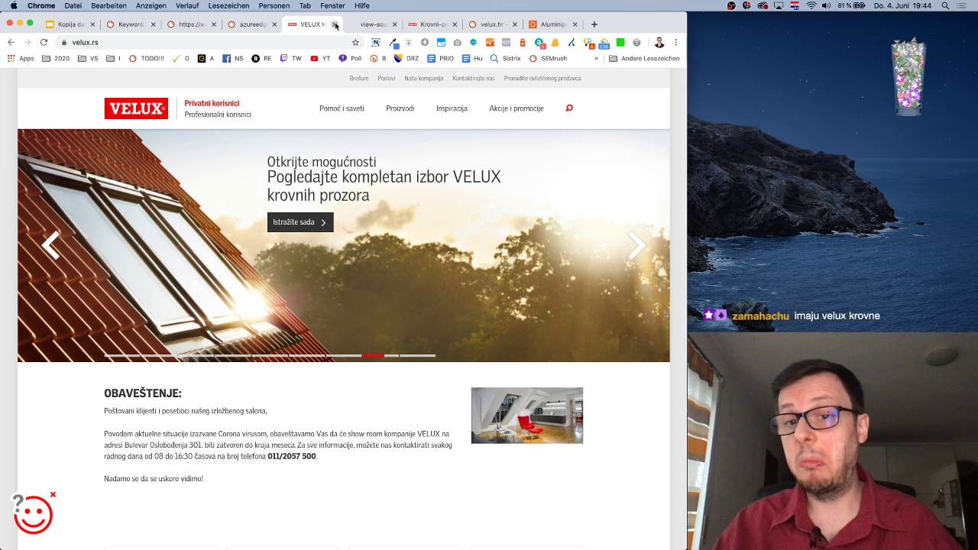
{"action": "left_click", "coordinate": [137, 25]}
{"action": "left_click", "coordinate": [181, 25]}
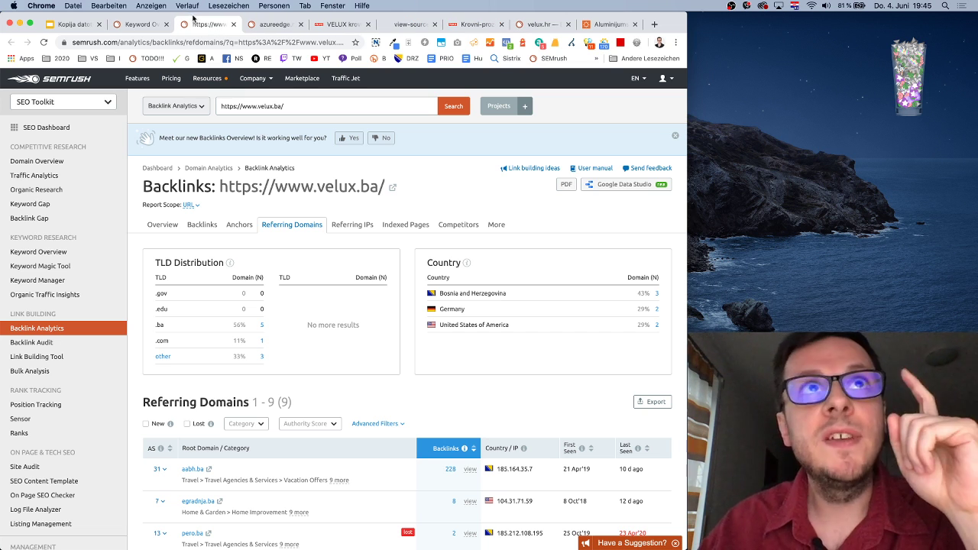
Generate a Lighthouse report for the velux.rs home page
{"action": "left_click", "coordinate": [345, 26]}
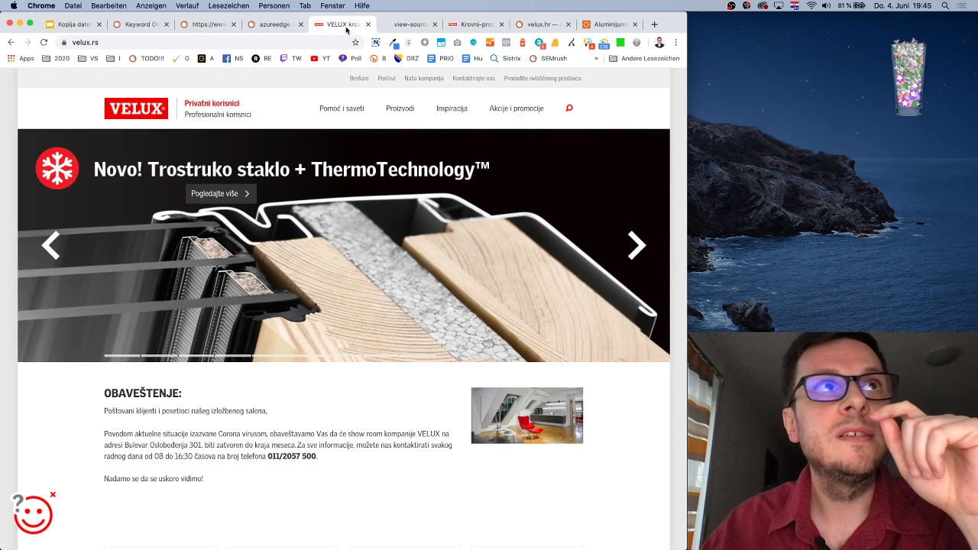
{"action": "left_click", "coordinate": [523, 43]}
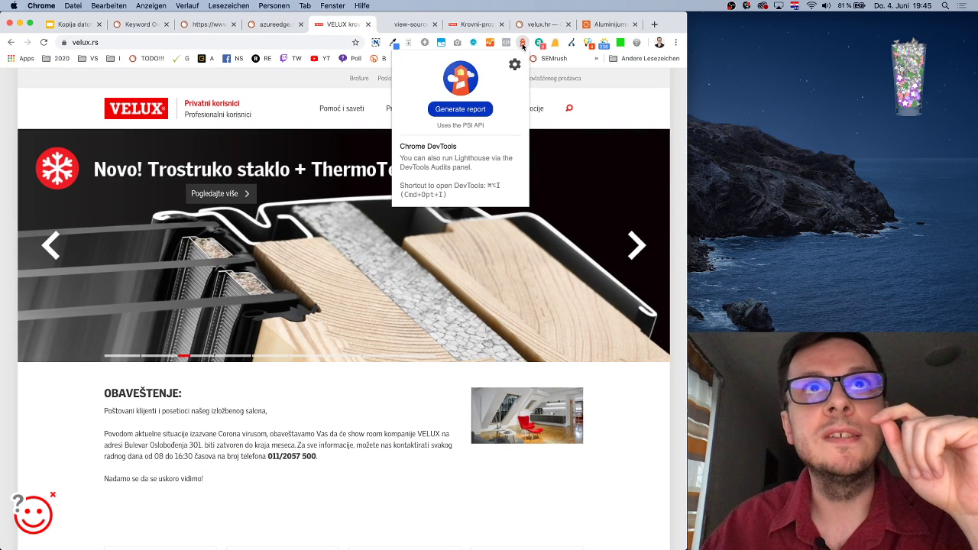
{"action": "left_click", "coordinate": [460, 108]}
Close the velux.rs source code, the Velux Krovni-prozori page, the velux.hr domain overview and the suncemarinkovic.com website
{"action": "left_click", "coordinate": [431, 25]}
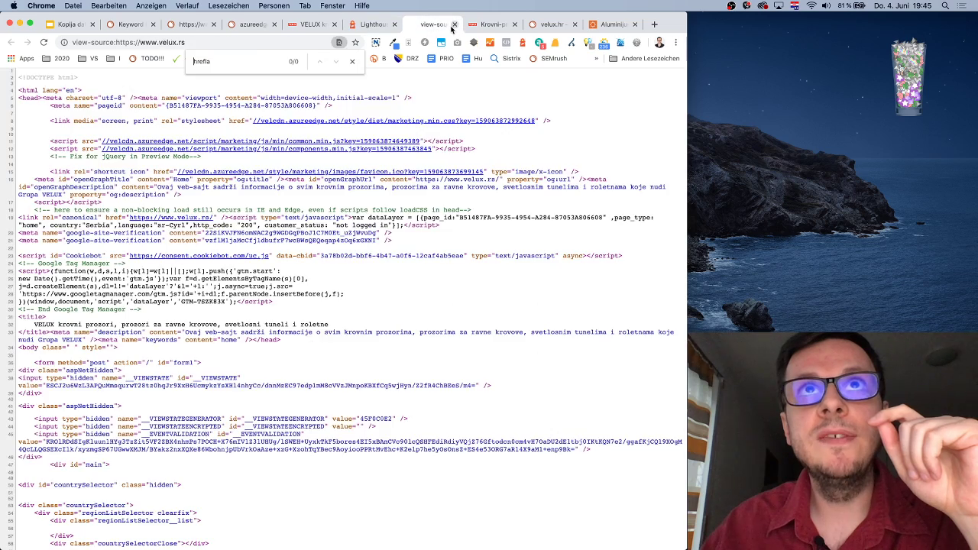
{"action": "left_click", "coordinate": [455, 25]}
{"action": "left_click", "coordinate": [454, 25]}
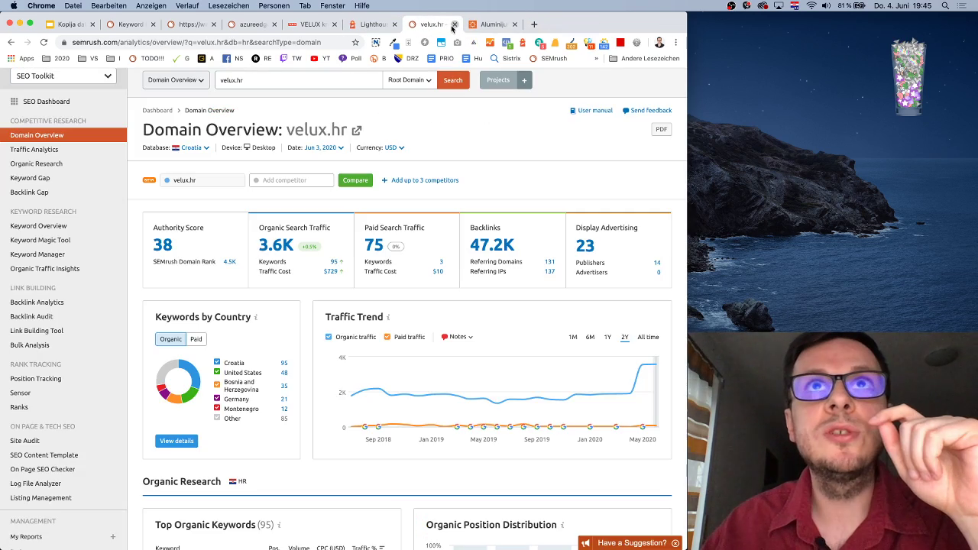
{"action": "left_click", "coordinate": [453, 25]}
{"action": "left_click", "coordinate": [454, 25]}
Open velux.ba in a new tab and generate a Lighthouse report for it
{"action": "left_click", "coordinate": [475, 24]}
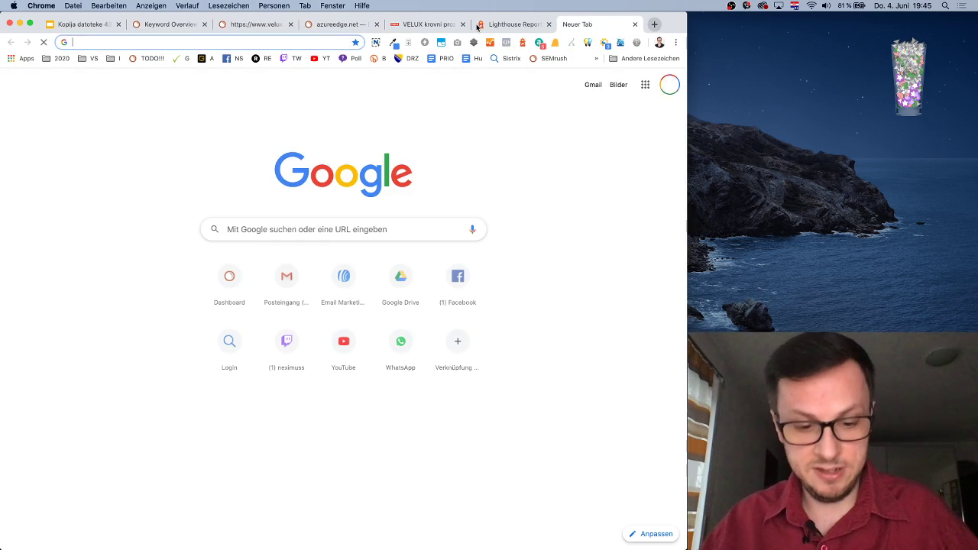
{"action": "type", "text": "velux.ba"}
{"action": "key", "text": "Return"}
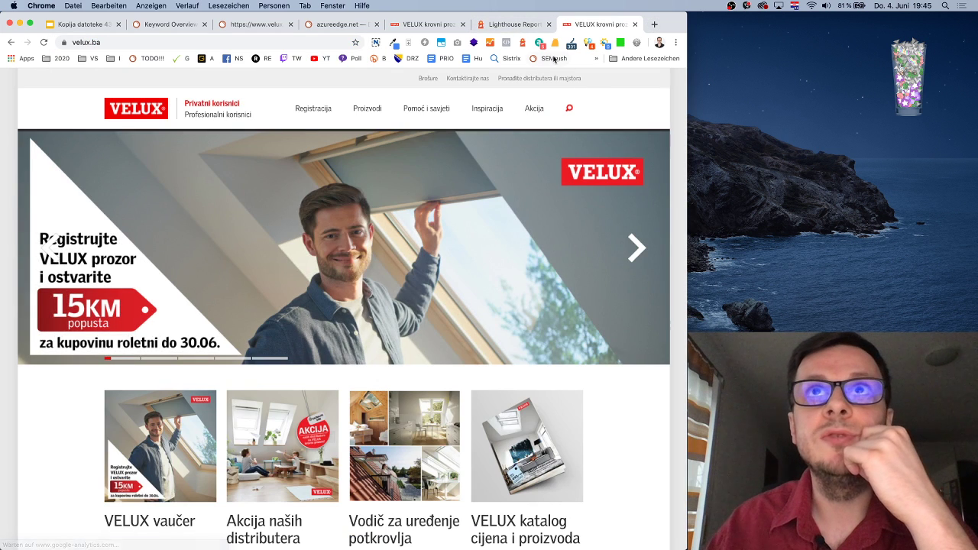
{"action": "left_click", "coordinate": [523, 42]}
{"action": "left_click", "coordinate": [481, 113]}
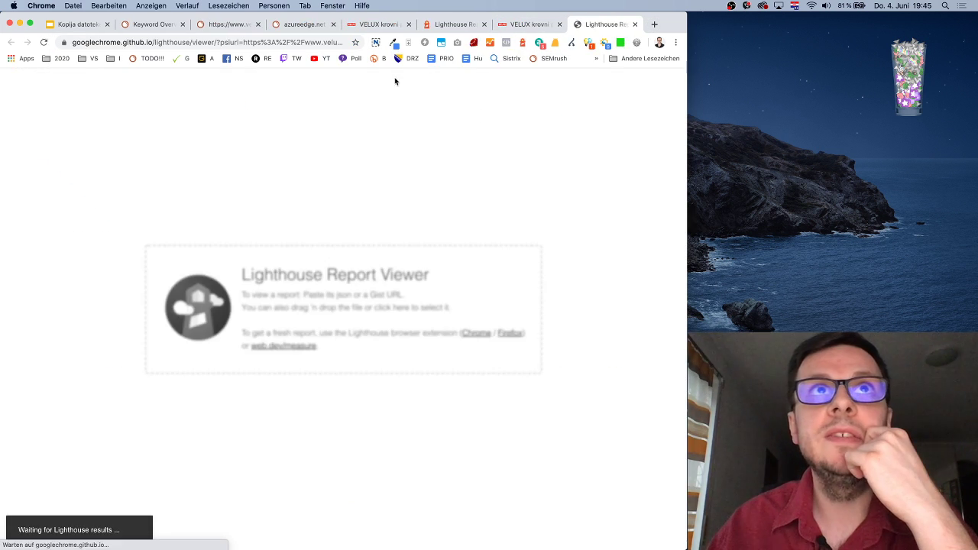
Close the azureedge.net domain overview and sort the velux.ba referring domains by authority score, highest first
{"action": "left_click", "coordinate": [328, 27]}
{"action": "left_click", "coordinate": [334, 25]}
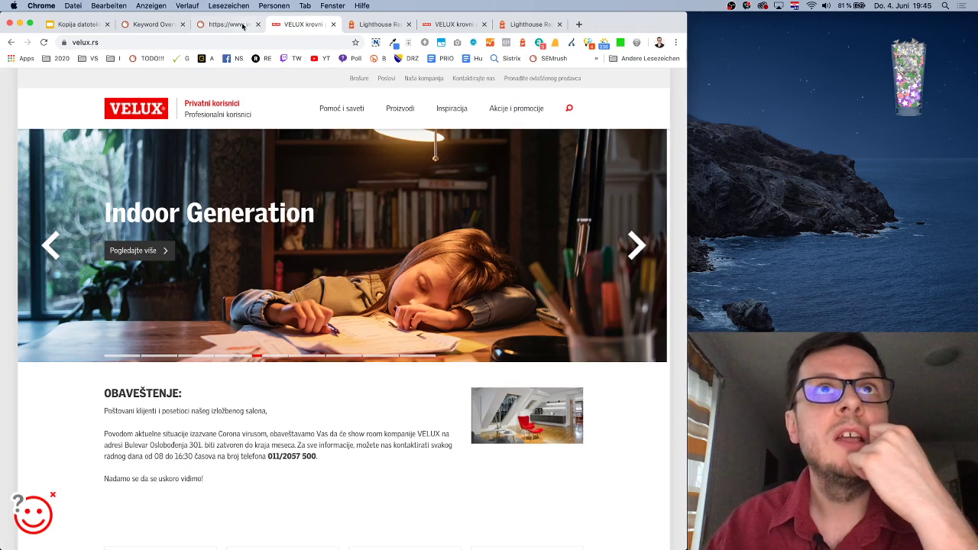
{"action": "left_click", "coordinate": [232, 24]}
{"action": "scroll", "coordinate": [394, 279], "scroll_direction": "down", "scroll_amount": 5}
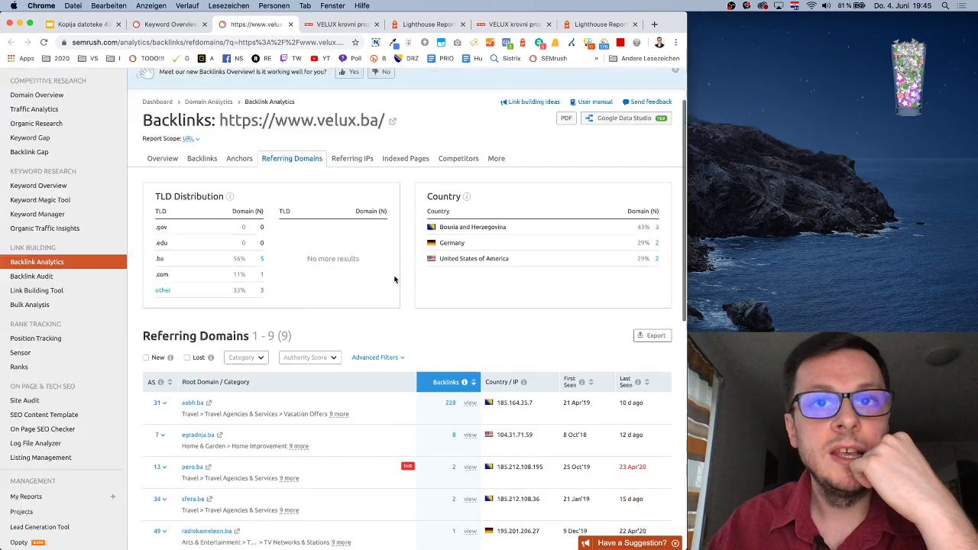
{"action": "scroll", "coordinate": [393, 277], "scroll_direction": "up", "scroll_amount": 2}
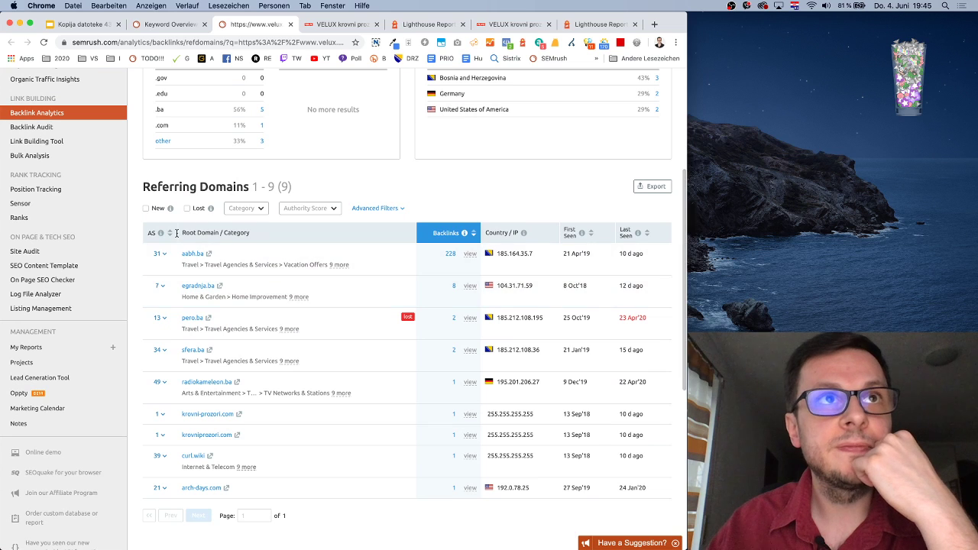
{"action": "left_click", "coordinate": [169, 234]}
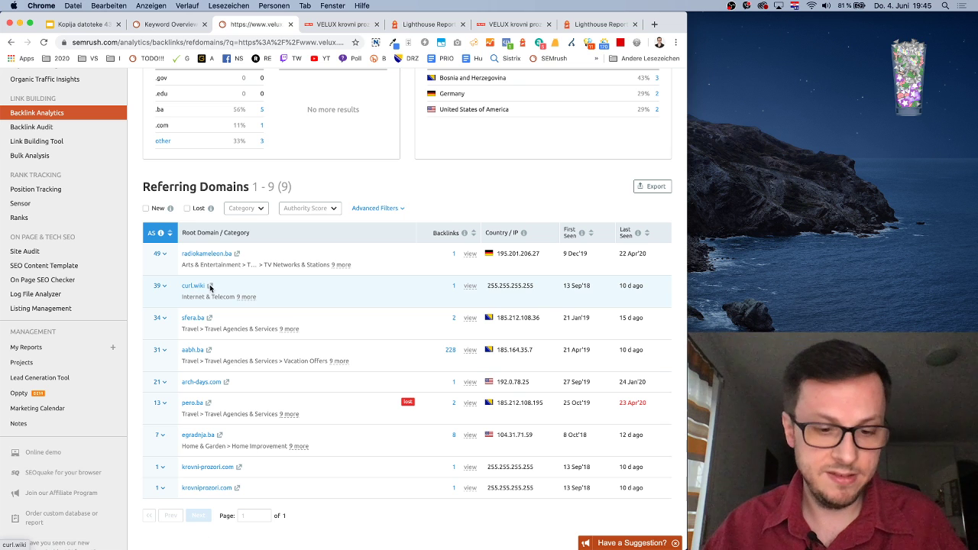
Show the curl.wiki backlink to velux.ba and open its source page, krovni-prozori.com and krovniprozori.com in new tabs
{"action": "left_click", "coordinate": [470, 286]}
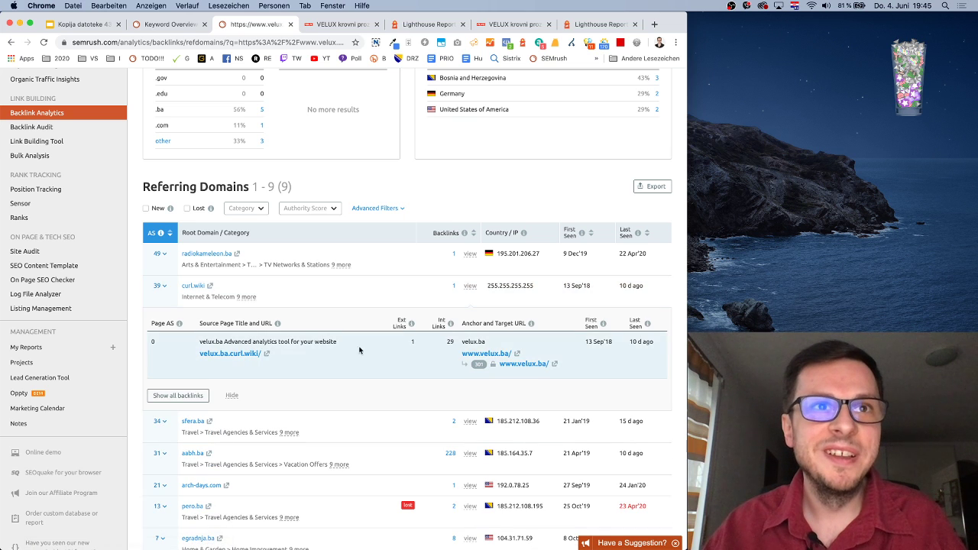
{"action": "left_click", "coordinate": [268, 353]}
{"action": "scroll", "coordinate": [340, 356], "scroll_direction": "down", "scroll_amount": 5}
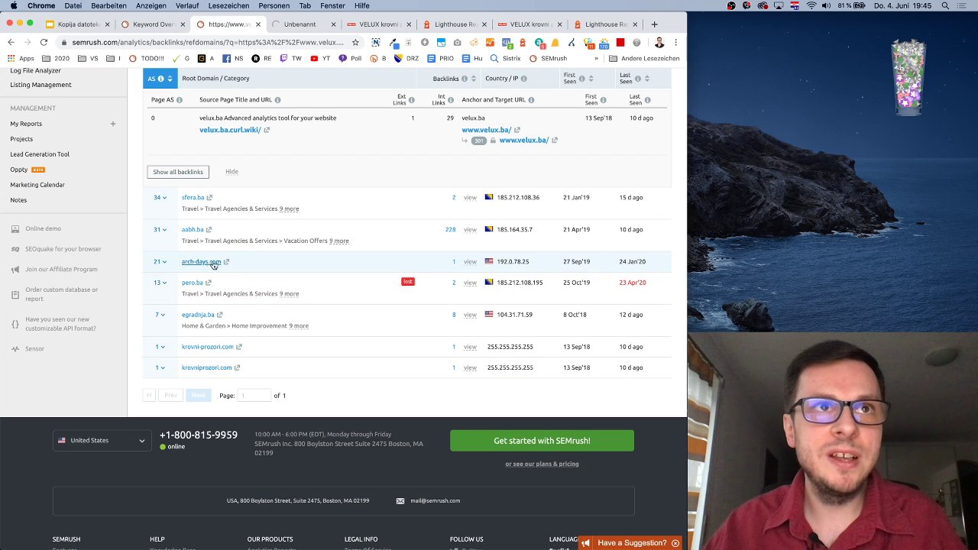
{"action": "left_click", "coordinate": [239, 348]}
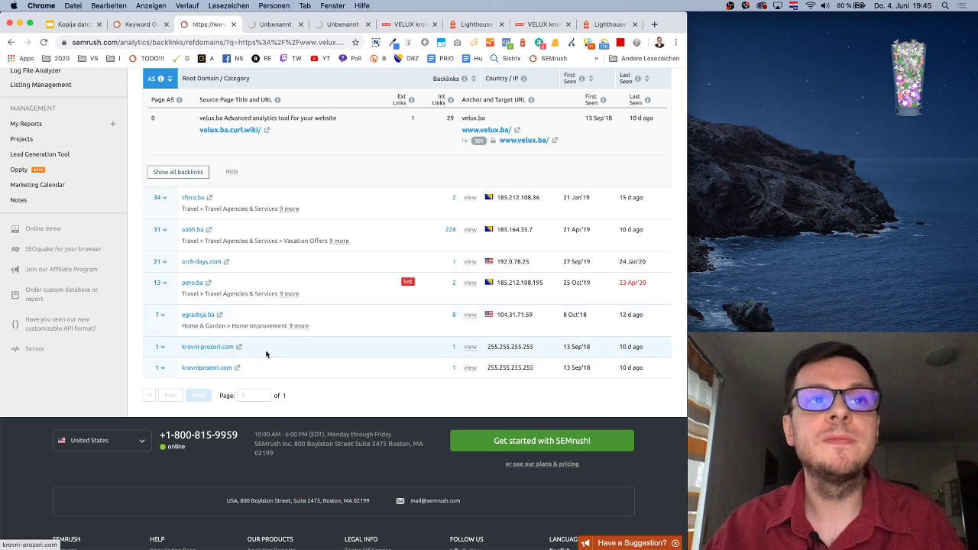
{"action": "left_click", "coordinate": [238, 368]}
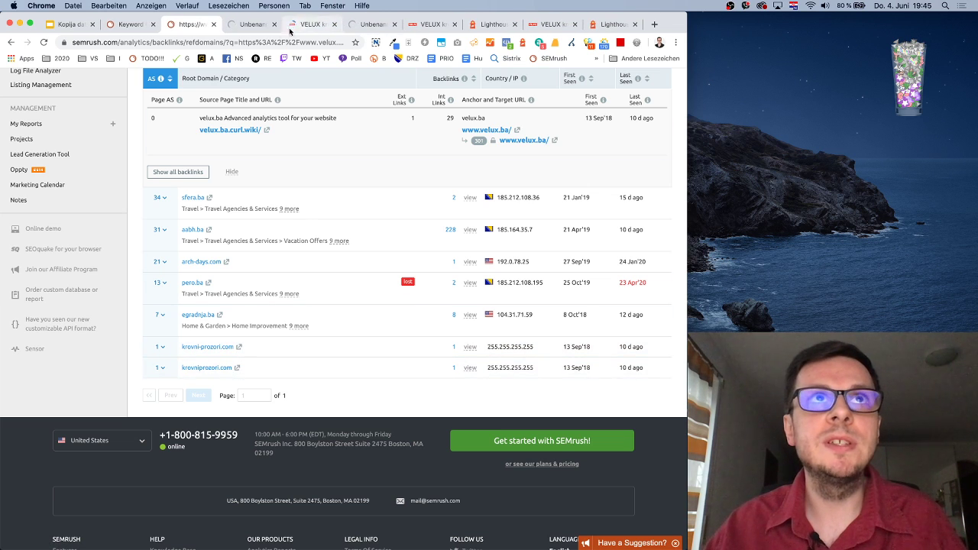
Check where krovni-prozori.com and krovniprozori.com lead and close both of their tabs
{"action": "left_click", "coordinate": [283, 25]}
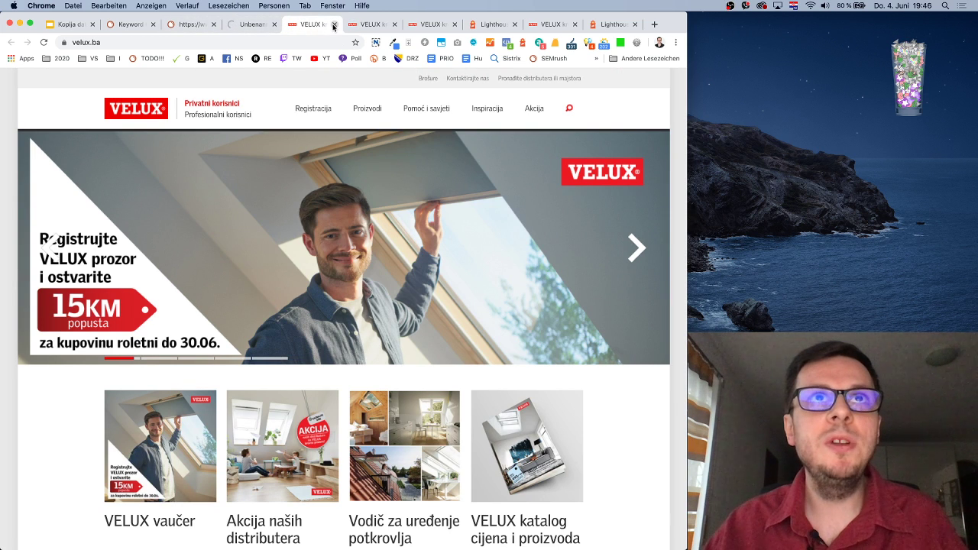
{"action": "left_click", "coordinate": [334, 25]}
{"action": "left_click", "coordinate": [334, 25]}
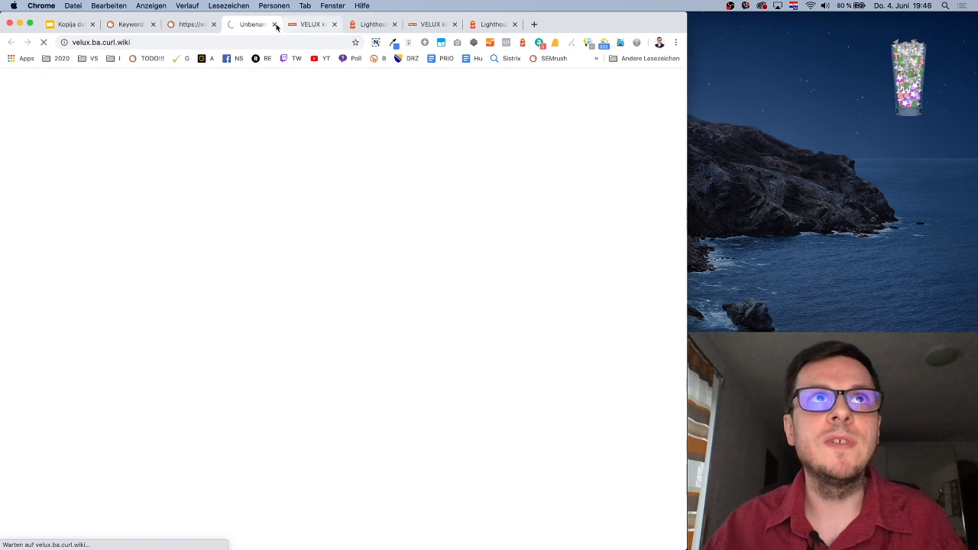
Highlight the krovni-prozori.com IP address in the velux.ba referring domains list and show the backlinks from egradnja.ba
{"action": "left_click", "coordinate": [203, 24]}
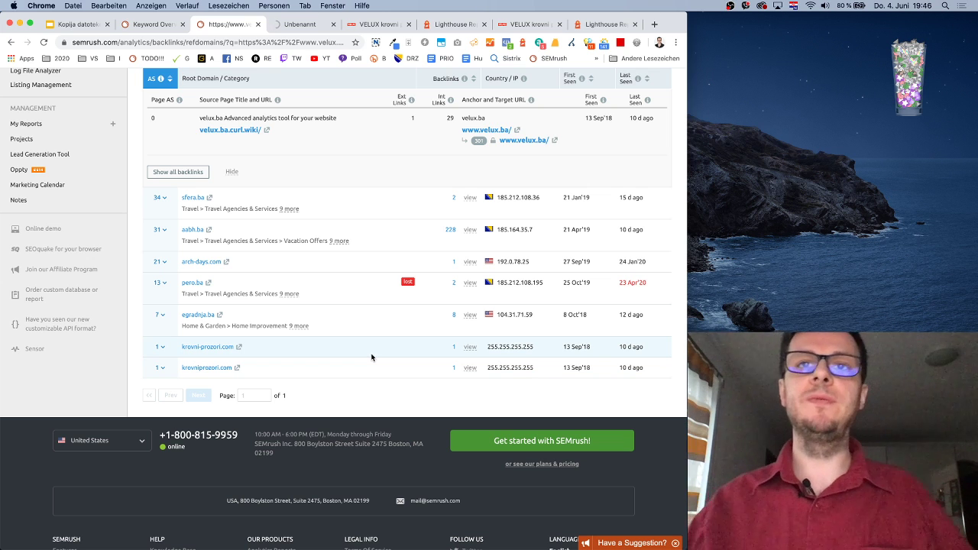
{"action": "scroll", "coordinate": [502, 357], "scroll_direction": "up", "scroll_amount": 1}
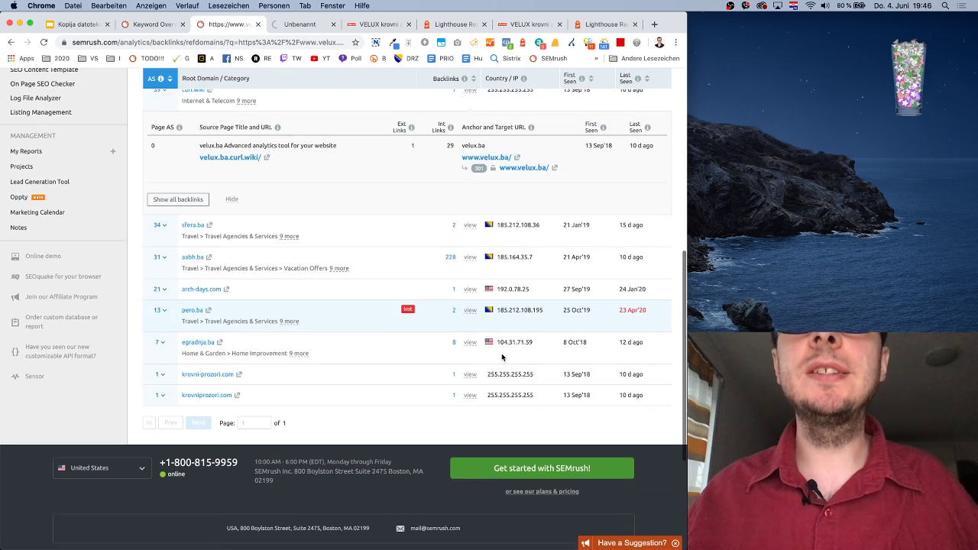
{"action": "left_click_drag", "start_coordinate": [488, 371], "coordinate": [532, 372]}
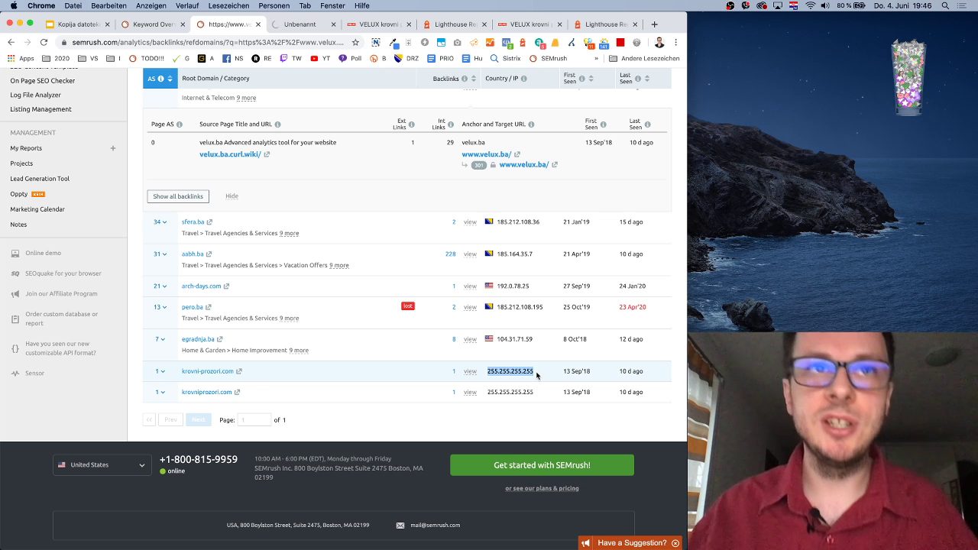
{"action": "scroll", "coordinate": [347, 346], "scroll_direction": "down", "scroll_amount": 1}
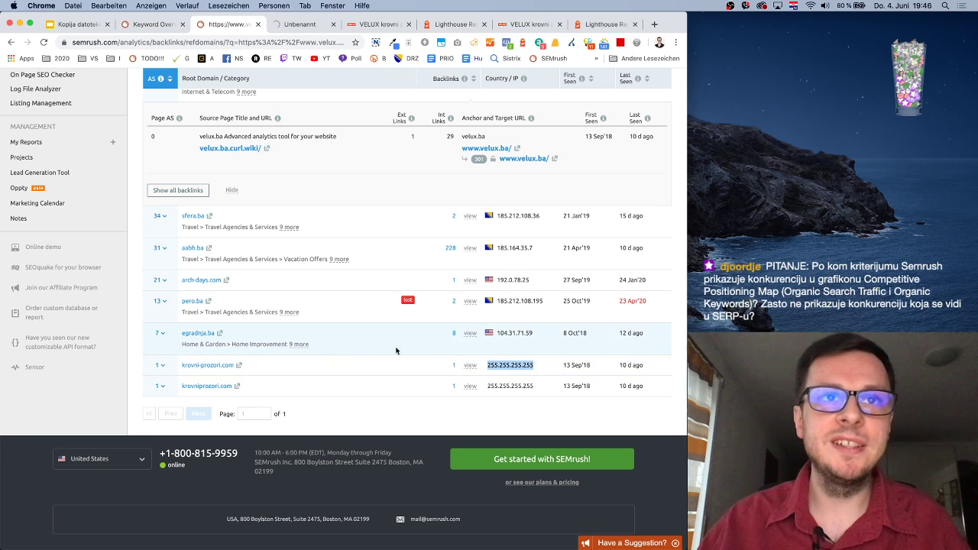
{"action": "left_click", "coordinate": [462, 334]}
{"action": "scroll", "coordinate": [329, 345], "scroll_direction": "down", "scroll_amount": 2}
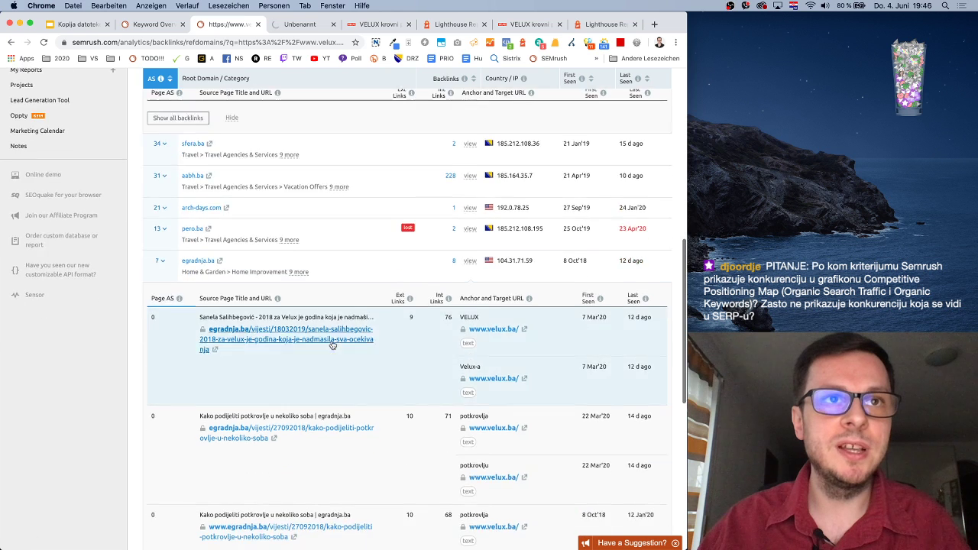
{"action": "scroll", "coordinate": [331, 344], "scroll_direction": "down", "scroll_amount": 2}
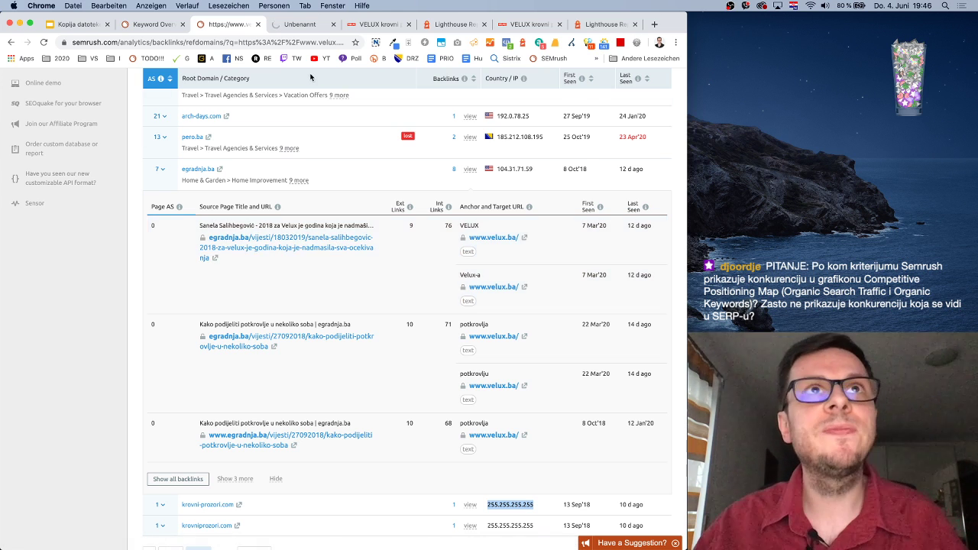
Check whether velux.ba.curl.wiki has loaded, and close both that page and the velux.ba referring domains report
{"action": "left_click", "coordinate": [297, 26]}
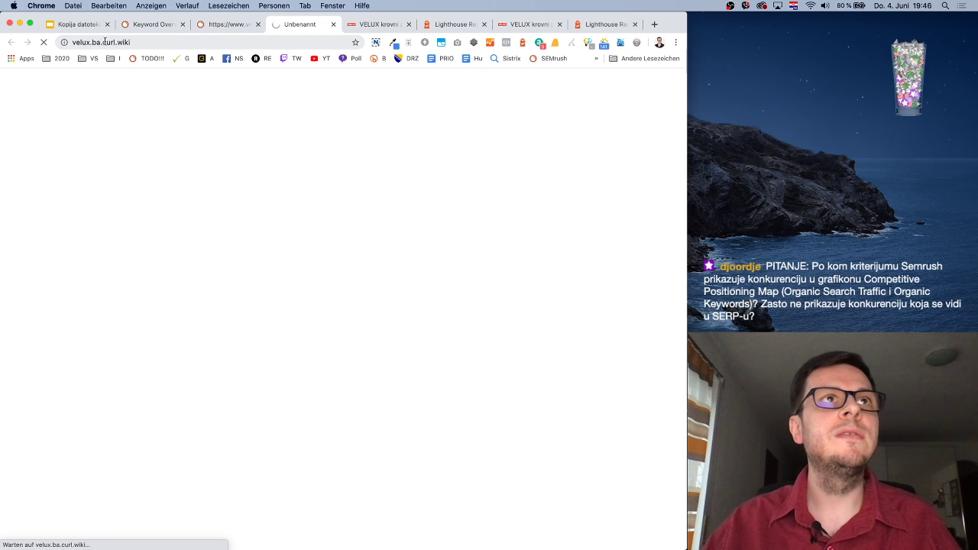
{"action": "left_click", "coordinate": [150, 43]}
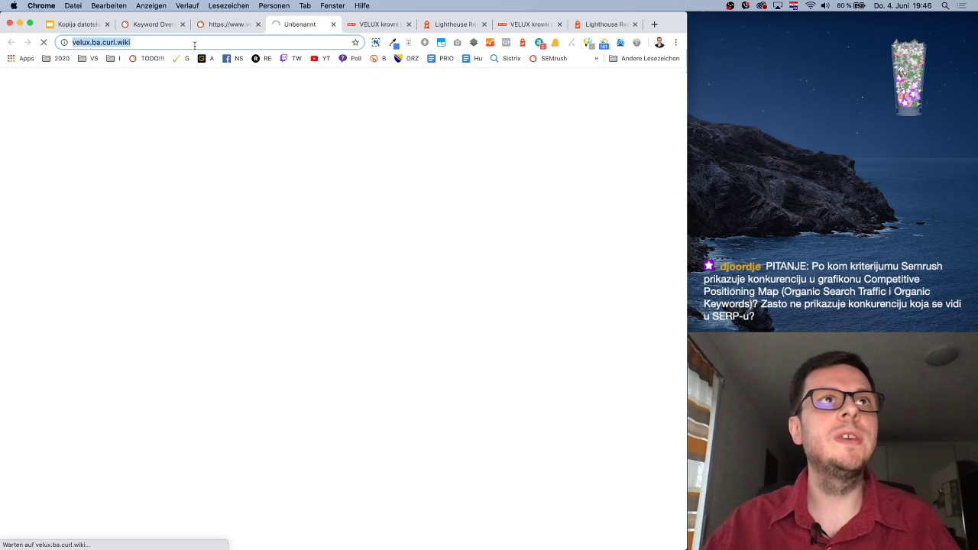
{"action": "left_click", "coordinate": [243, 25]}
{"action": "left_click", "coordinate": [257, 26]}
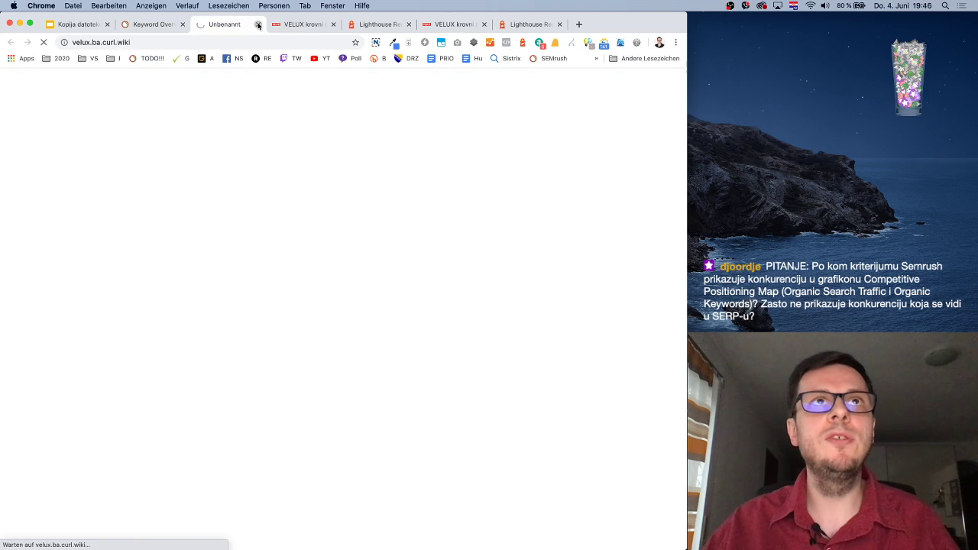
{"action": "left_click", "coordinate": [257, 25]}
Return to the krovni prozor keyword overview for Bosnia and examine the top ten URLs in its SERP Analysis
{"action": "left_click", "coordinate": [142, 26]}
{"action": "scroll", "coordinate": [458, 336], "scroll_direction": "down", "scroll_amount": 10}
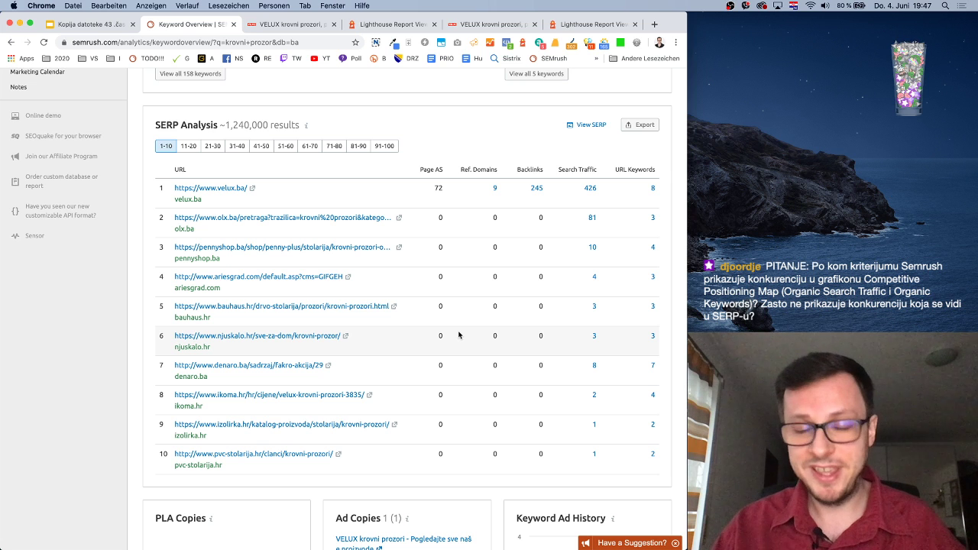
{"action": "scroll", "coordinate": [562, 371], "scroll_direction": "up", "scroll_amount": 1}
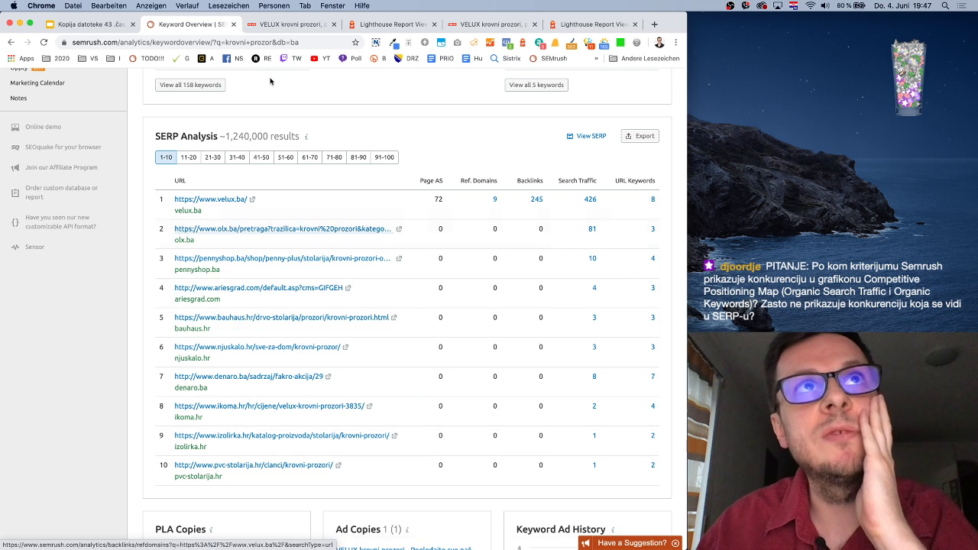
Compare the Lighthouse reports of velux.rs and velux.ba, looking at category scores and performance metrics
{"action": "left_click", "coordinate": [363, 25]}
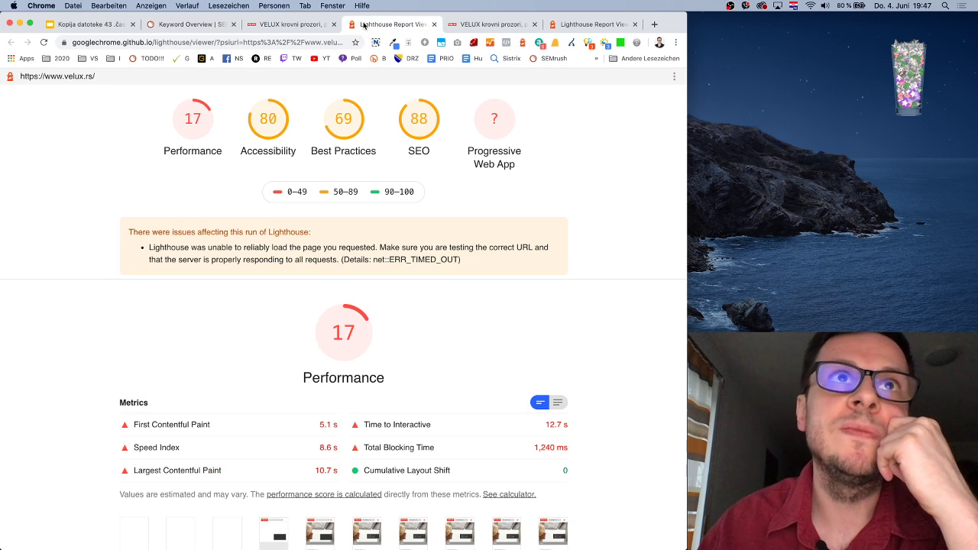
{"action": "scroll", "coordinate": [460, 288], "scroll_direction": "down", "scroll_amount": 1}
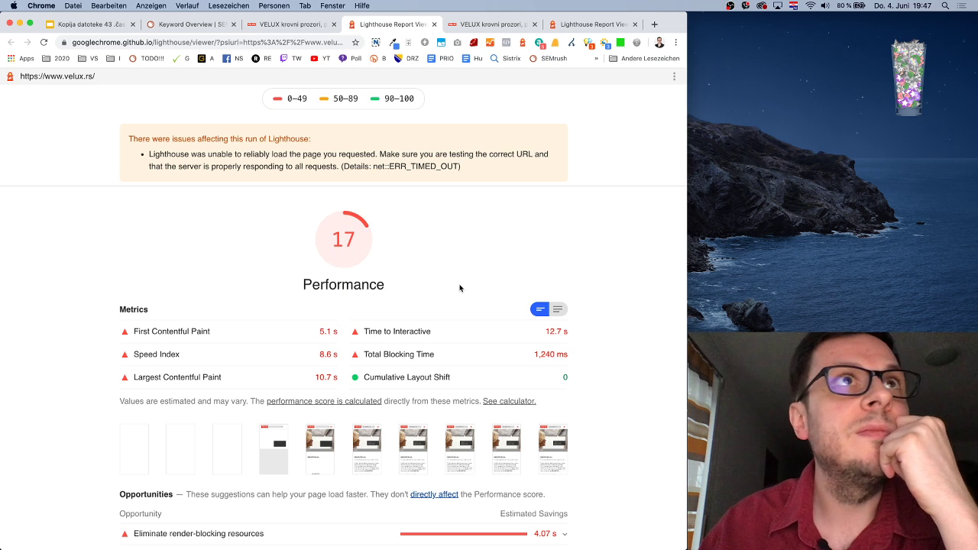
{"action": "scroll", "coordinate": [458, 286], "scroll_direction": "up", "scroll_amount": 3}
{"action": "left_click", "coordinate": [281, 26]}
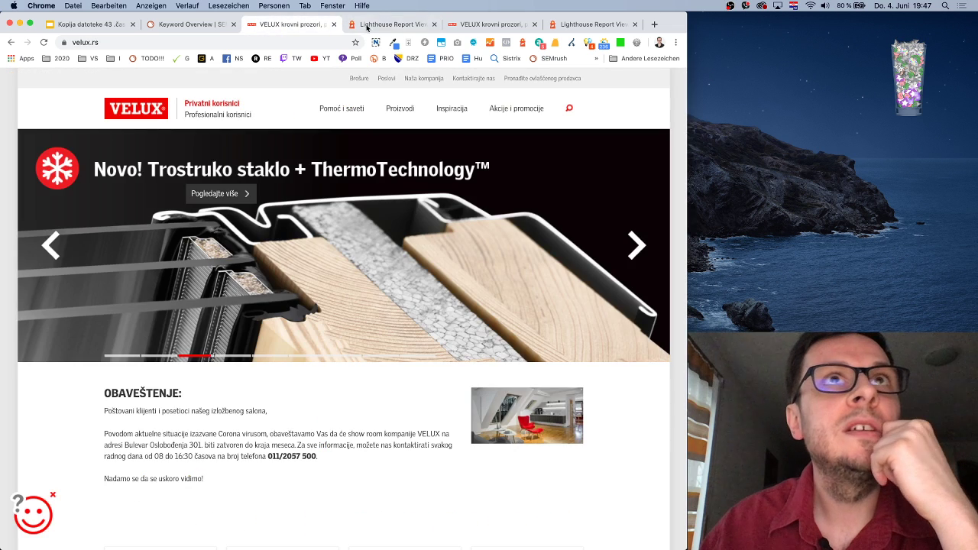
{"action": "left_click", "coordinate": [389, 24]}
{"action": "scroll", "coordinate": [462, 271], "scroll_direction": "down", "scroll_amount": 3}
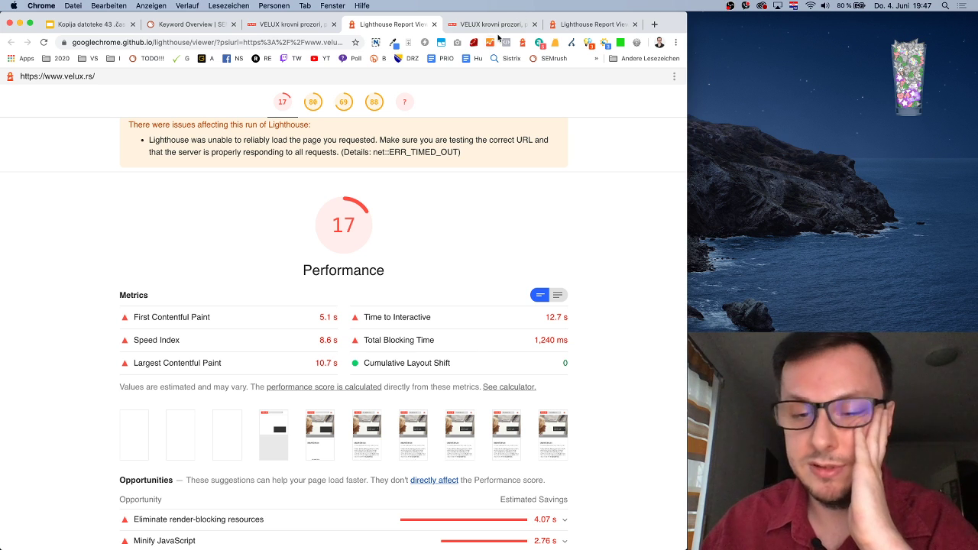
{"action": "left_click", "coordinate": [577, 24]}
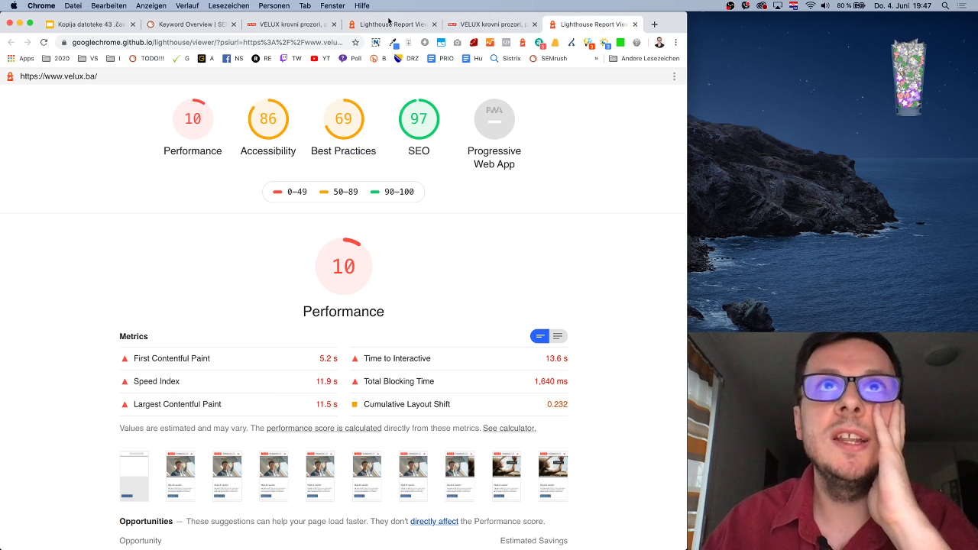
{"action": "left_click", "coordinate": [388, 23]}
{"action": "left_click", "coordinate": [570, 26]}
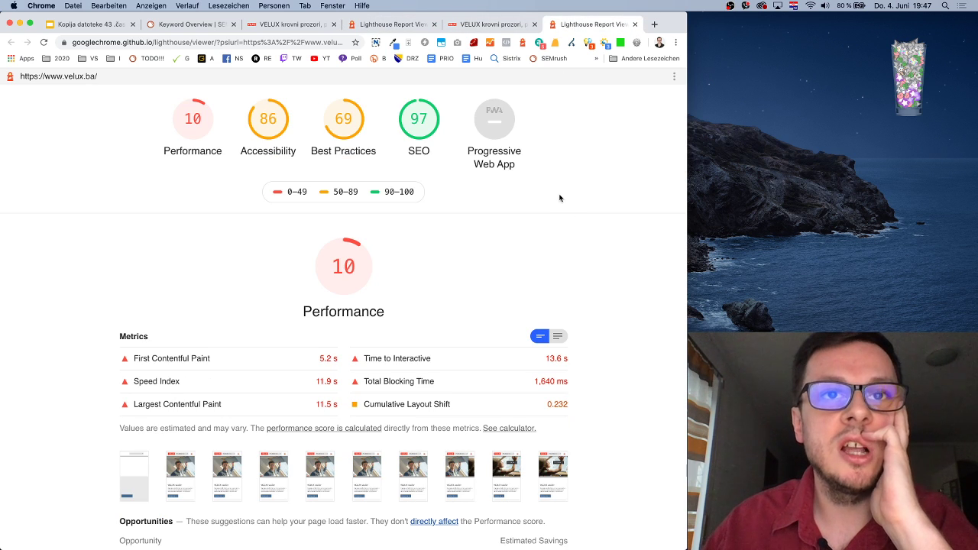
{"action": "scroll", "coordinate": [560, 198], "scroll_direction": "down", "scroll_amount": 5}
{"action": "scroll", "coordinate": [559, 197], "scroll_direction": "up", "scroll_amount": 5}
Open the Registracija page on velux.ba and highlight the 15KM blind discount in its heading
{"action": "left_click", "coordinate": [465, 25]}
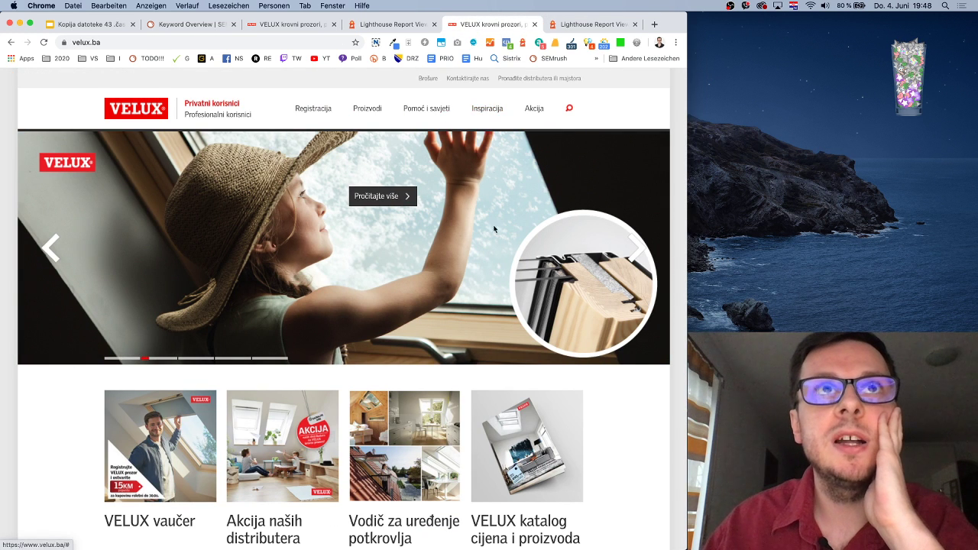
{"action": "scroll", "coordinate": [336, 107], "scroll_direction": "down", "scroll_amount": 1}
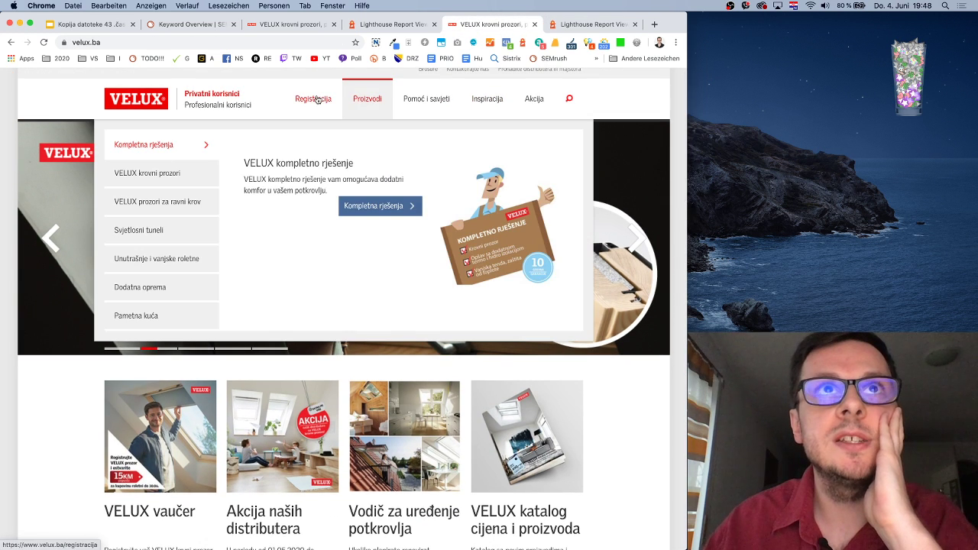
{"action": "left_click", "coordinate": [315, 99]}
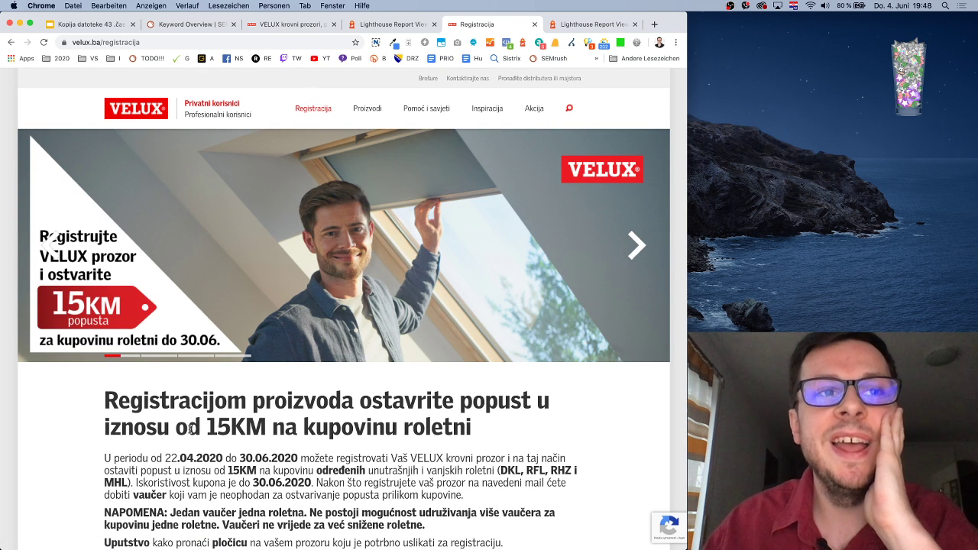
{"action": "left_click_drag", "start_coordinate": [145, 427], "coordinate": [456, 430]}
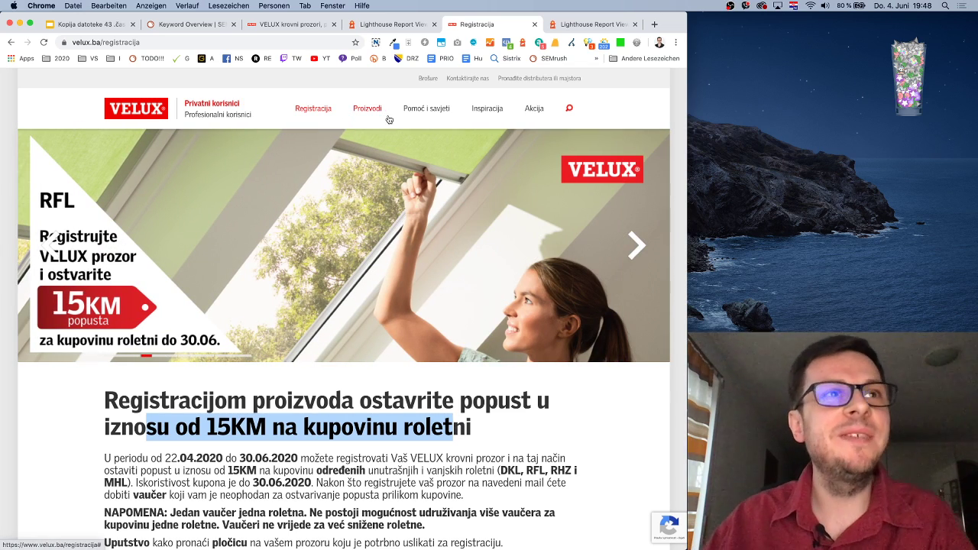
Open the Akcija page on velux.ba and look through its promotions
{"action": "left_click", "coordinate": [529, 109]}
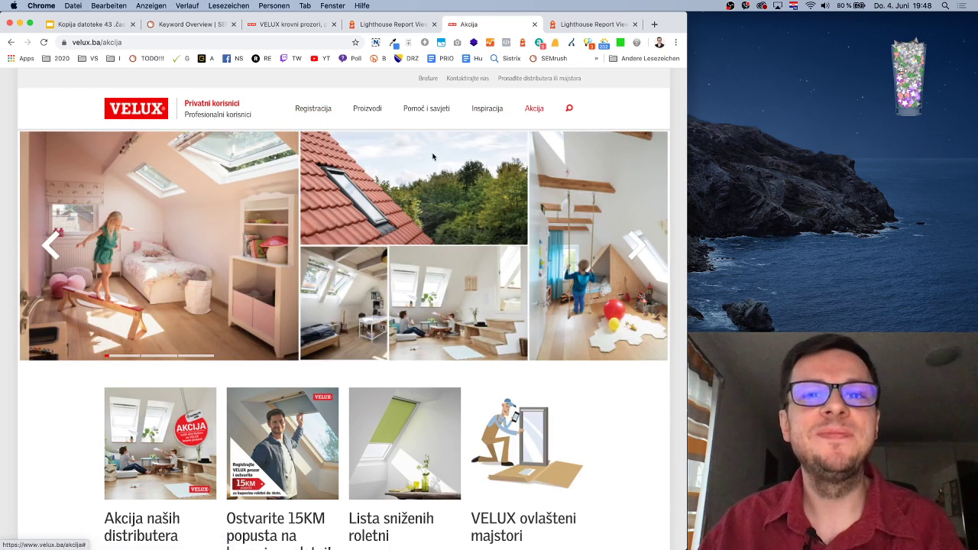
{"action": "scroll", "coordinate": [428, 191], "scroll_direction": "down", "scroll_amount": 5}
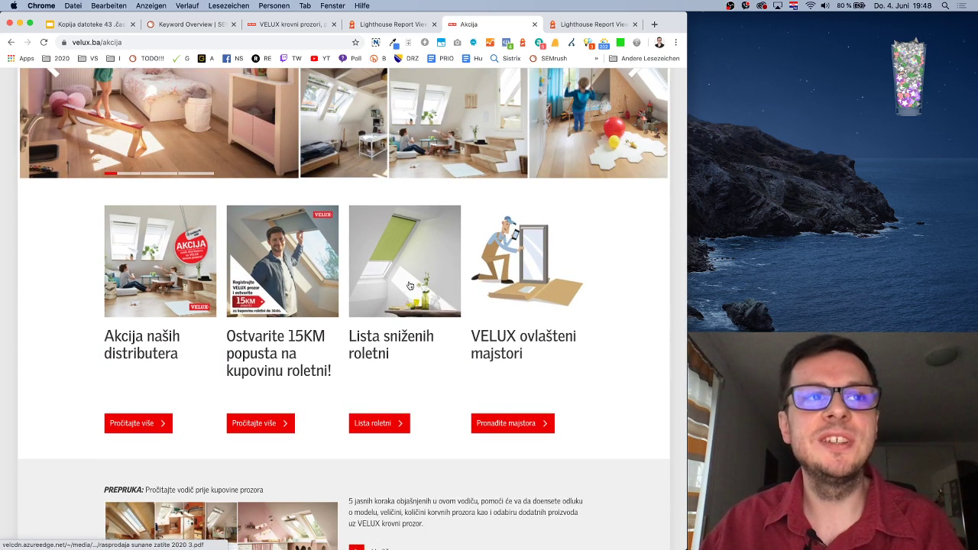
{"action": "scroll", "coordinate": [409, 286], "scroll_direction": "down", "scroll_amount": 6}
{"action": "scroll", "coordinate": [411, 285], "scroll_direction": "up", "scroll_amount": 7}
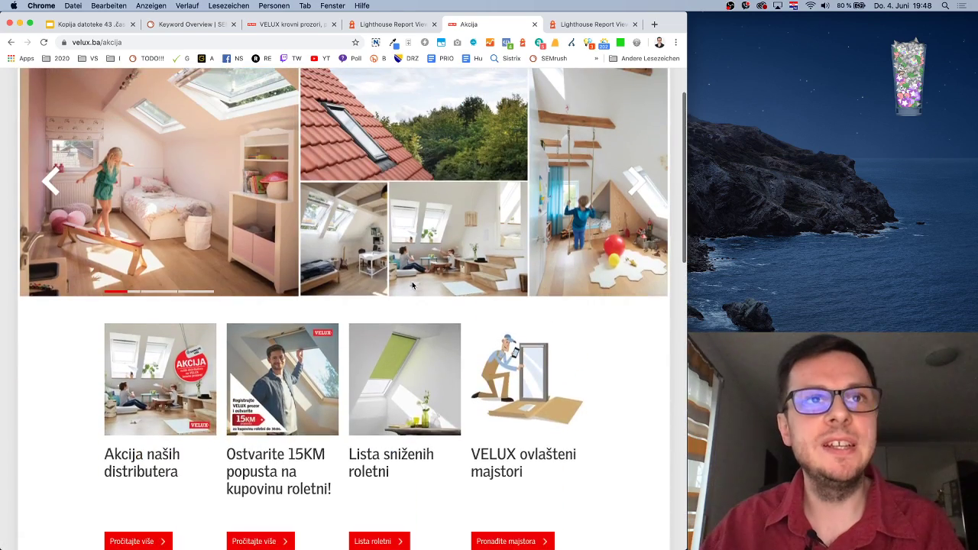
{"action": "scroll", "coordinate": [412, 285], "scroll_direction": "up", "scroll_amount": 2}
Return to the velux.ba home page and examine its content, product categories and footer links
{"action": "left_click", "coordinate": [142, 109]}
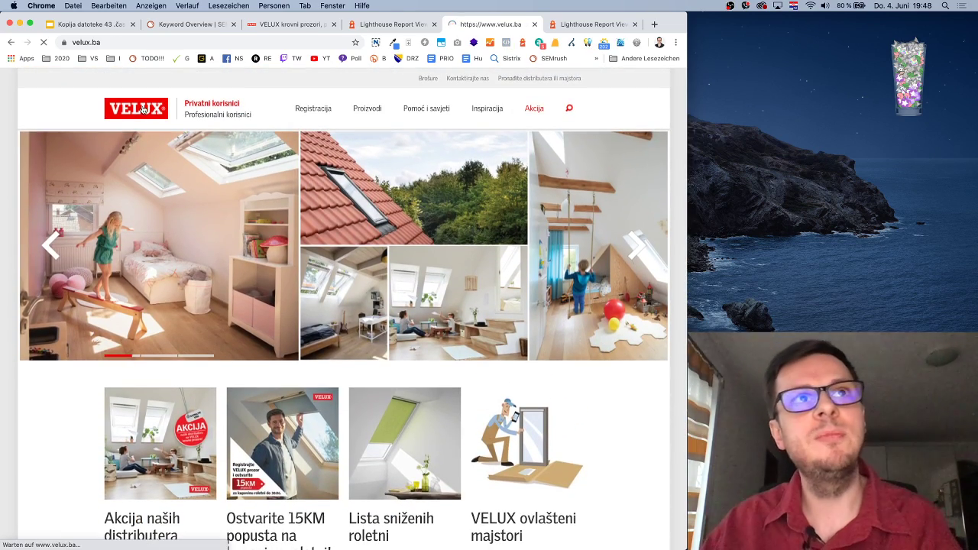
{"action": "scroll", "coordinate": [543, 232], "scroll_direction": "down", "scroll_amount": 10}
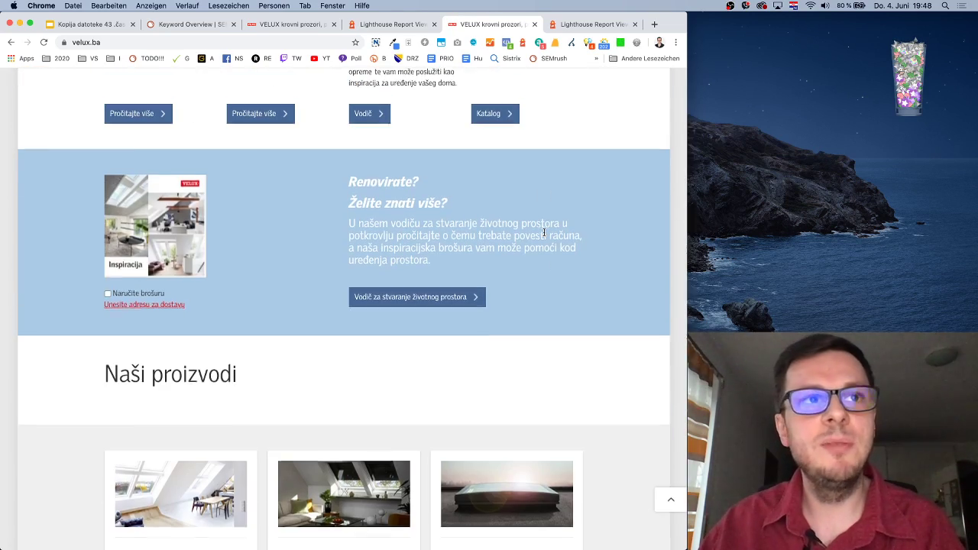
{"action": "scroll", "coordinate": [543, 231], "scroll_direction": "down", "scroll_amount": 3}
{"action": "scroll", "coordinate": [544, 236], "scroll_direction": "down", "scroll_amount": 5}
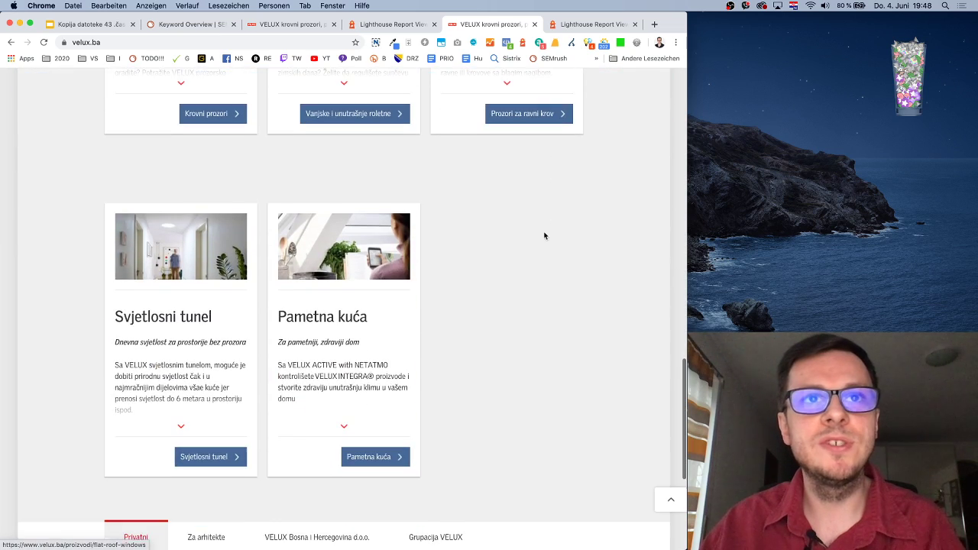
{"action": "scroll", "coordinate": [544, 236], "scroll_direction": "down", "scroll_amount": 4}
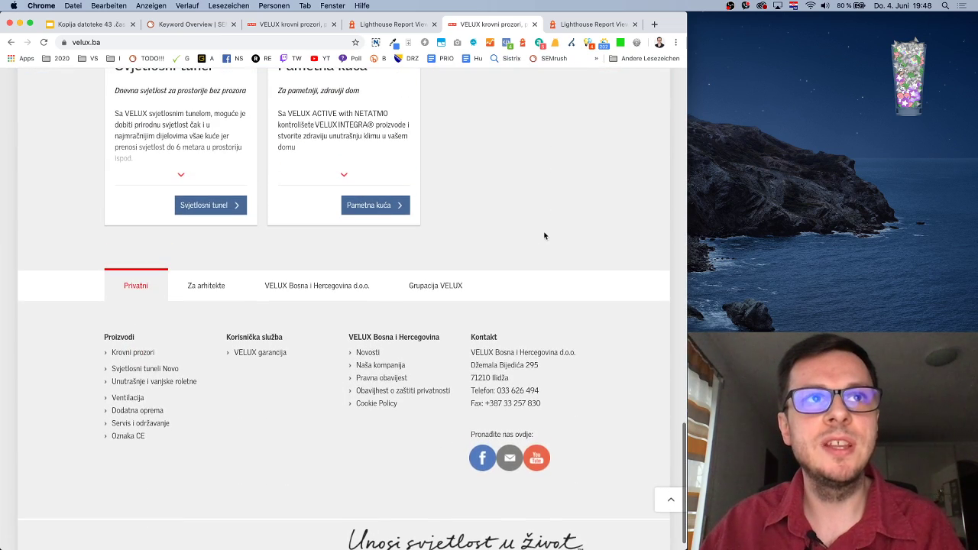
{"action": "scroll", "coordinate": [545, 236], "scroll_direction": "up", "scroll_amount": 7}
{"action": "scroll", "coordinate": [545, 236], "scroll_direction": "down", "scroll_amount": 2}
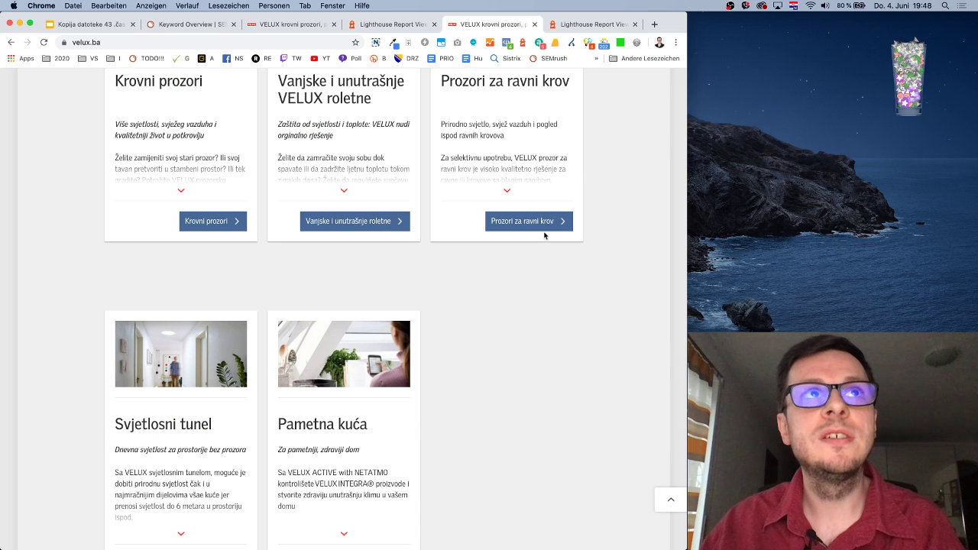
{"action": "scroll", "coordinate": [545, 236], "scroll_direction": "up", "scroll_amount": 3}
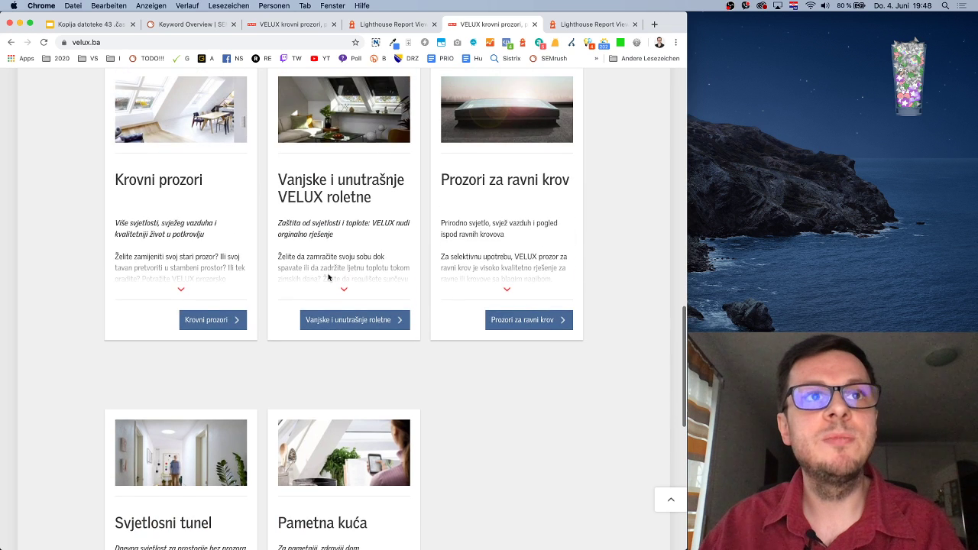
Open the Krovni prozori product page in a new tab, highlight the URL slug ce_ee-roof-windows-new and look through the page
{"action": "left_click", "coordinate": [202, 319]}
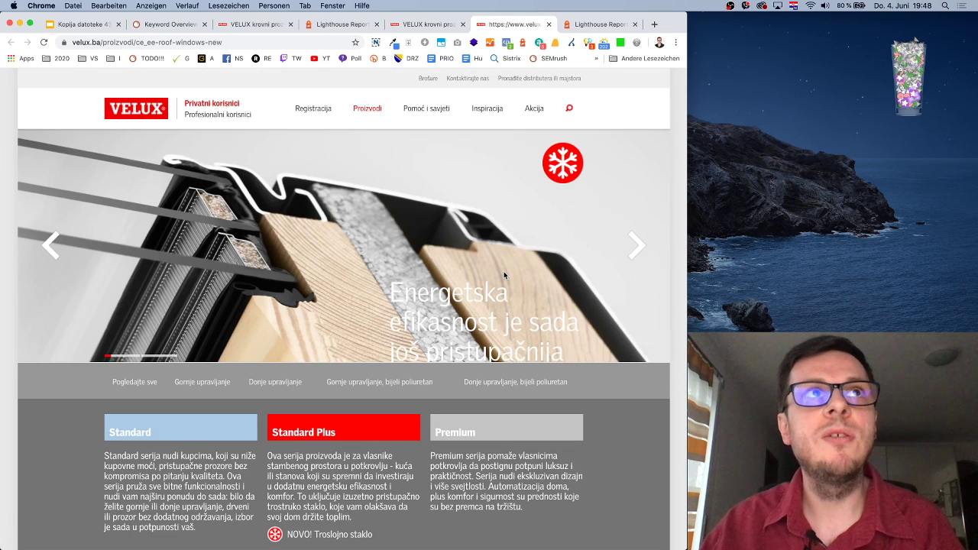
{"action": "left_click_drag", "start_coordinate": [222, 42], "coordinate": [179, 42]}
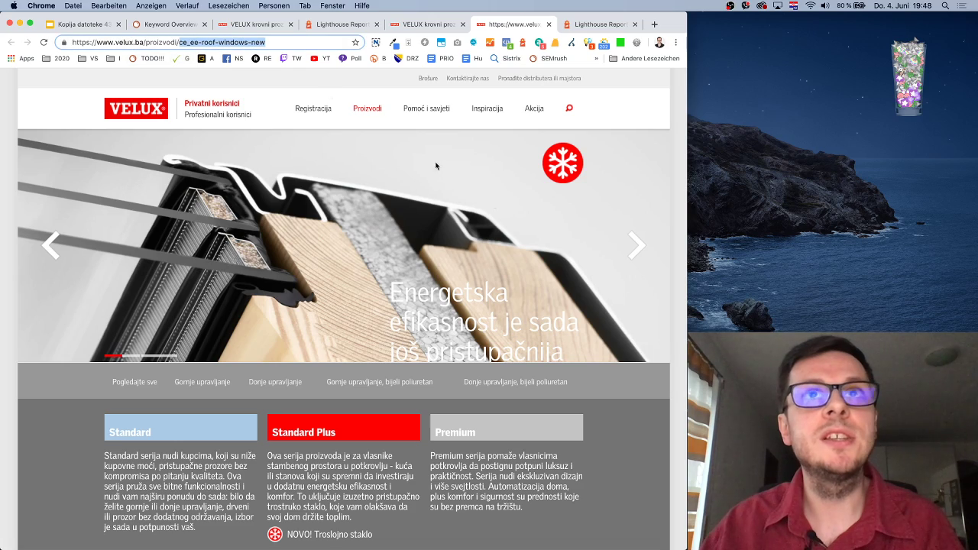
{"action": "scroll", "coordinate": [598, 237], "scroll_direction": "down", "scroll_amount": 3}
{"action": "scroll", "coordinate": [581, 233], "scroll_direction": "down", "scroll_amount": 10}
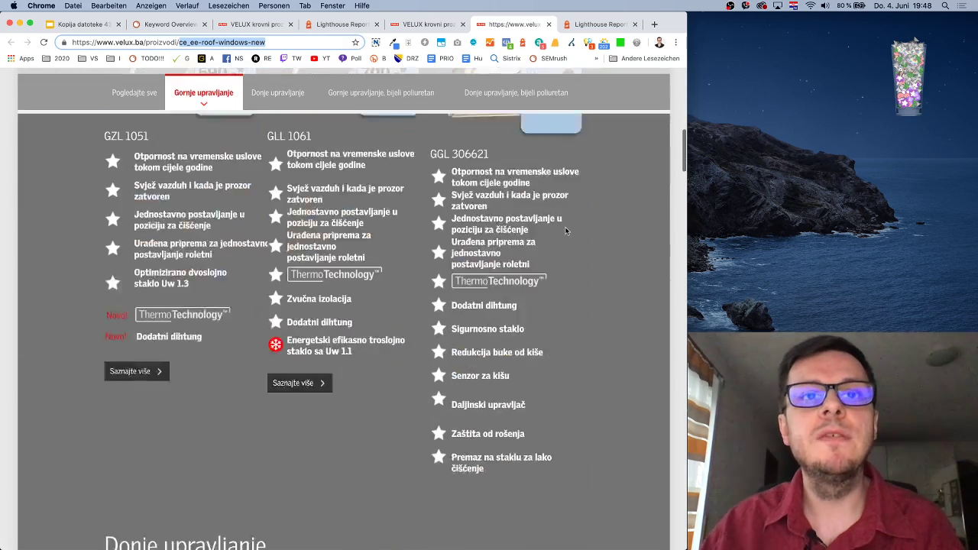
{"action": "scroll", "coordinate": [565, 231], "scroll_direction": "down", "scroll_amount": 5}
Examine the window prices in the Gornje upravljanje section, pointing out the Standard Plus model's price
{"action": "scroll", "coordinate": [565, 231], "scroll_direction": "up", "scroll_amount": 10}
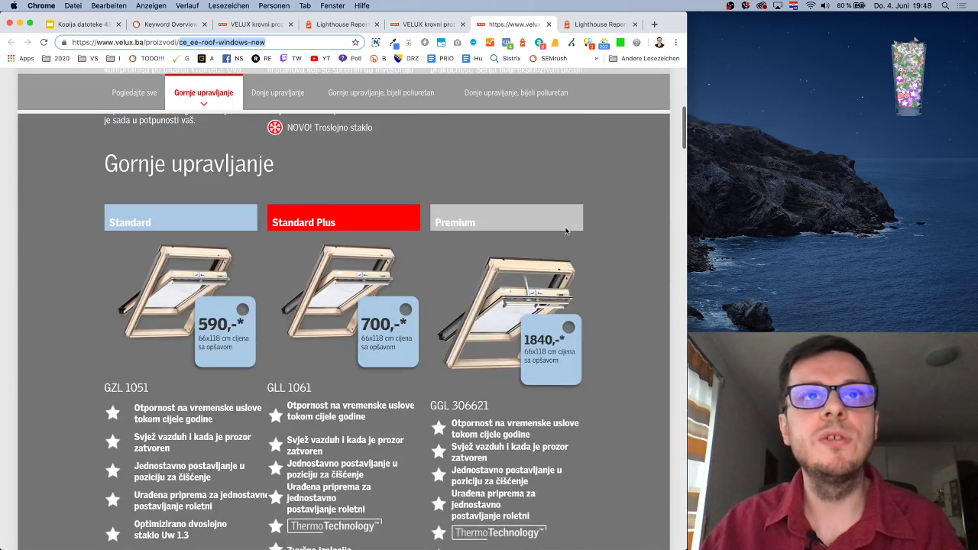
{"action": "scroll", "coordinate": [566, 231], "scroll_direction": "down", "scroll_amount": 2}
{"action": "left_click_drag", "start_coordinate": [362, 227], "coordinate": [403, 226]}
{"action": "left_click", "coordinate": [398, 237]}
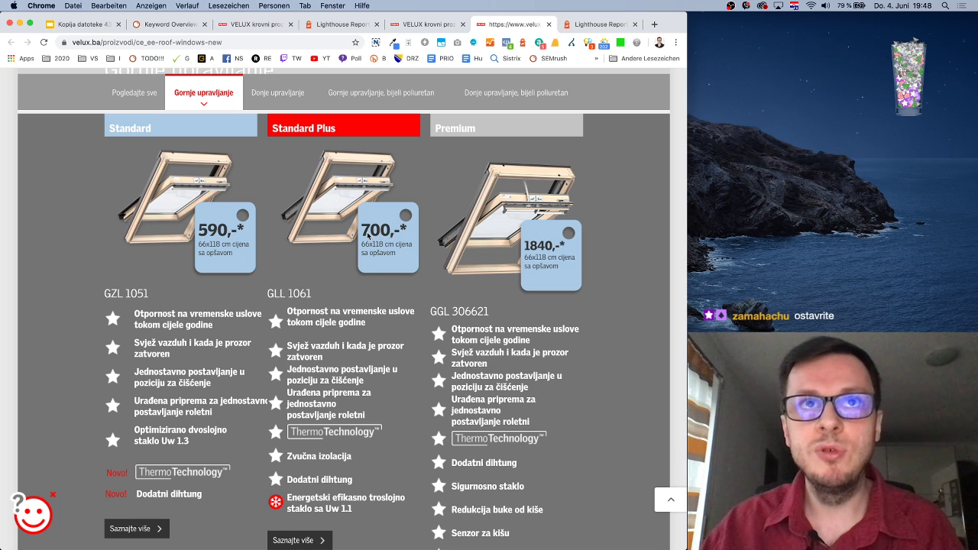
Highlight the price of the Standard Plus GLL 1061 window
{"action": "left_click_drag", "start_coordinate": [361, 232], "coordinate": [406, 235]}
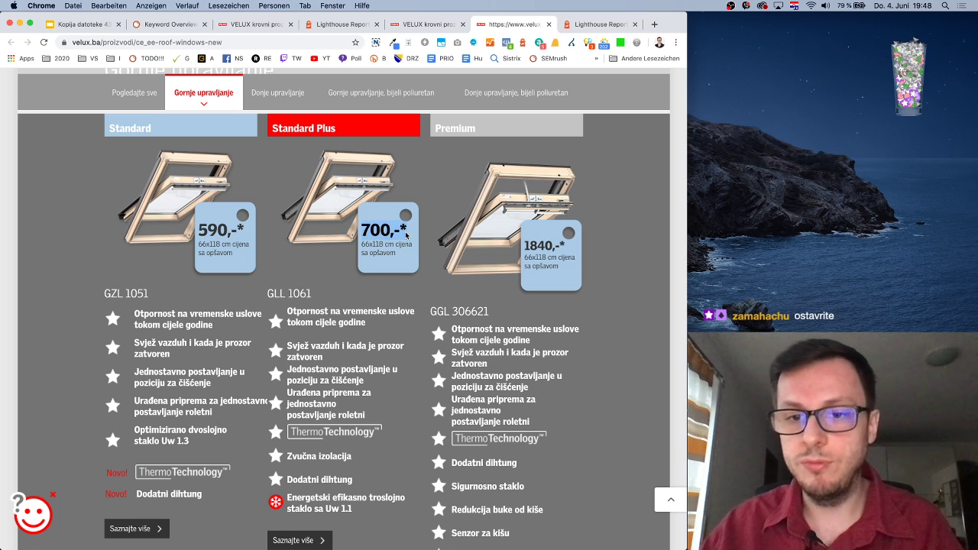
{"action": "left_click", "coordinate": [405, 235]}
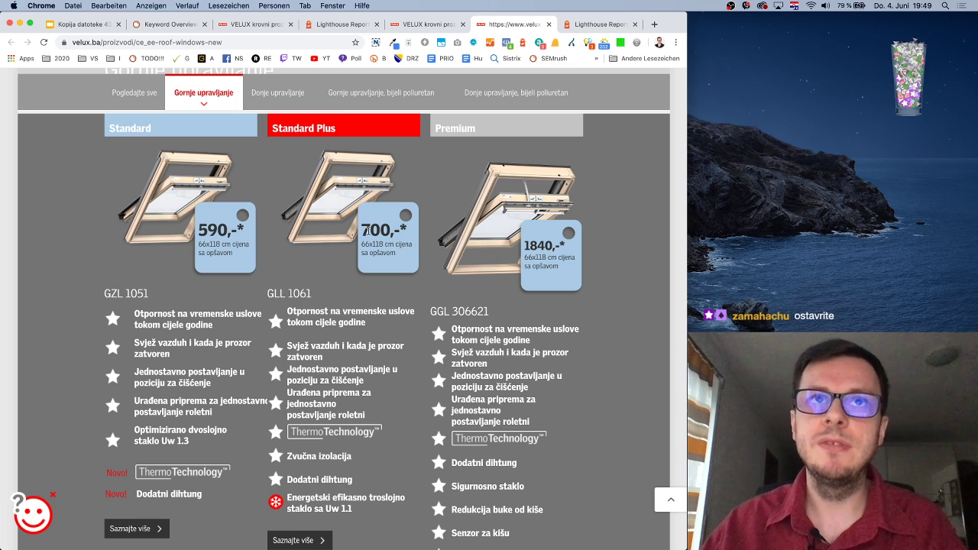
{"action": "left_click_drag", "start_coordinate": [362, 231], "coordinate": [402, 227]}
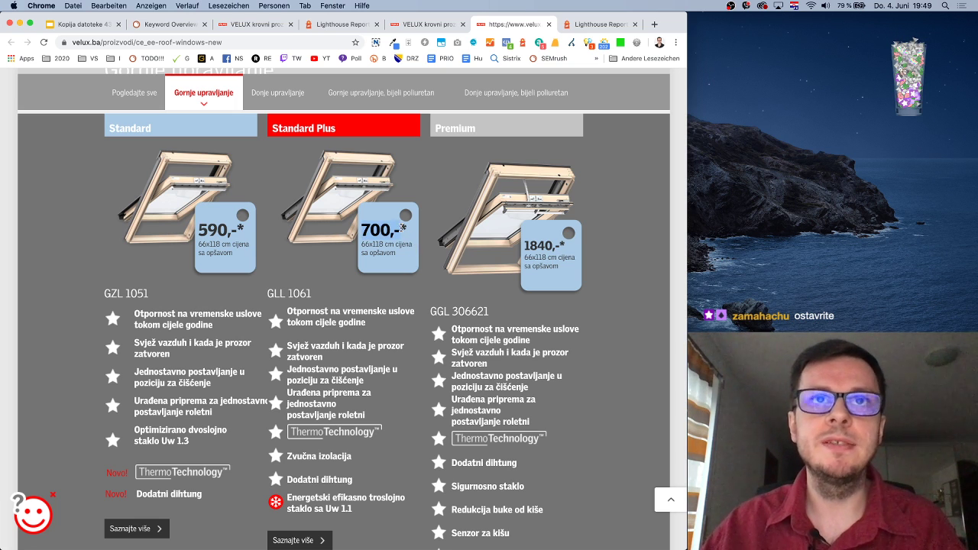
{"action": "left_click", "coordinate": [396, 241]}
Compare the Standard, Standard Plus and Premium series descriptions, features and prices on the roof window page
{"action": "scroll", "coordinate": [396, 241], "scroll_direction": "up", "scroll_amount": 10}
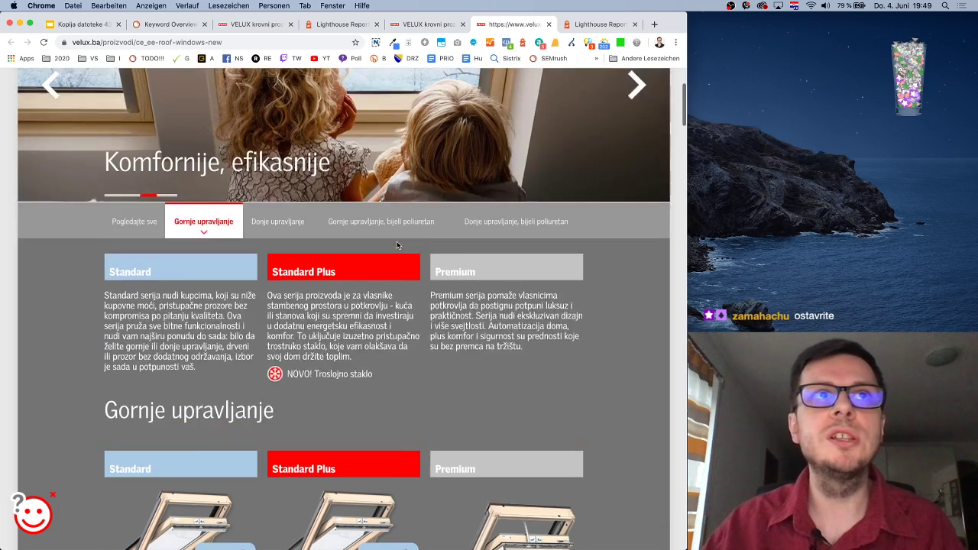
{"action": "scroll", "coordinate": [397, 242], "scroll_direction": "down", "scroll_amount": 7}
{"action": "scroll", "coordinate": [397, 245], "scroll_direction": "down", "scroll_amount": 10}
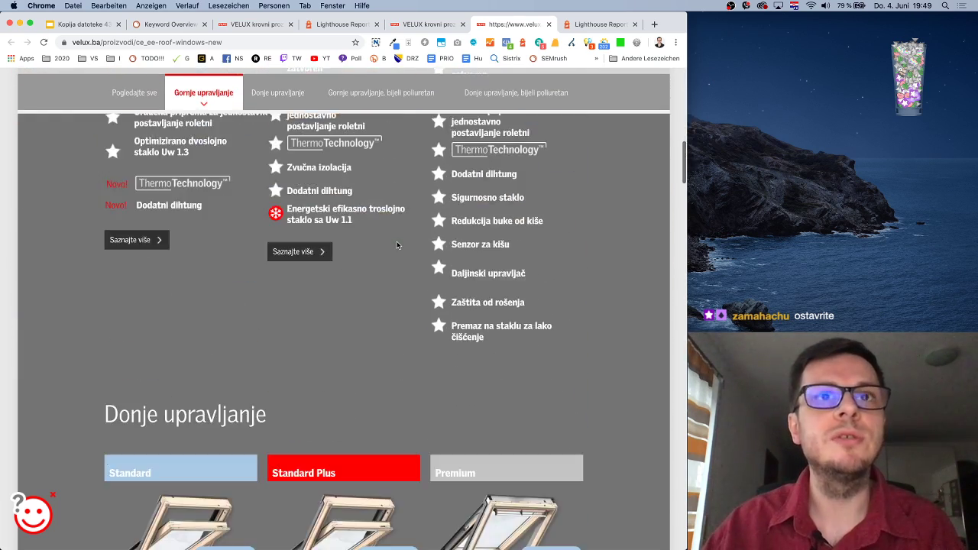
{"action": "scroll", "coordinate": [396, 246], "scroll_direction": "up", "scroll_amount": 2}
{"action": "scroll", "coordinate": [397, 245], "scroll_direction": "up", "scroll_amount": 10}
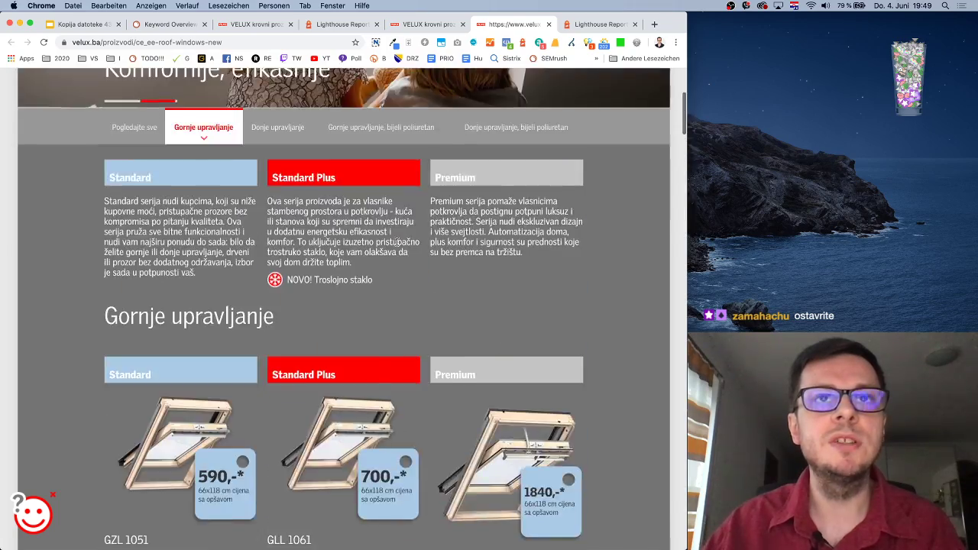
{"action": "scroll", "coordinate": [406, 346], "scroll_direction": "down", "scroll_amount": 7}
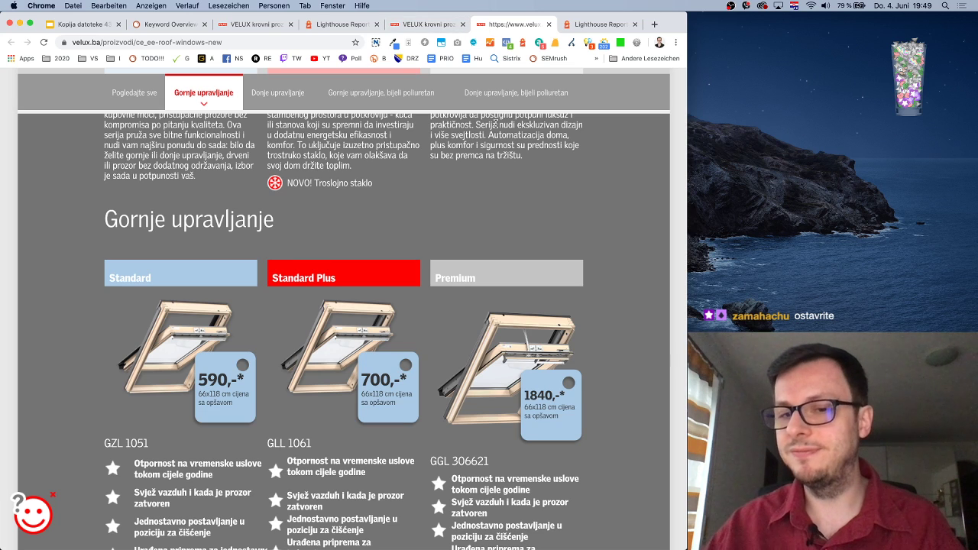
{"action": "scroll", "coordinate": [516, 186], "scroll_direction": "up", "scroll_amount": 5}
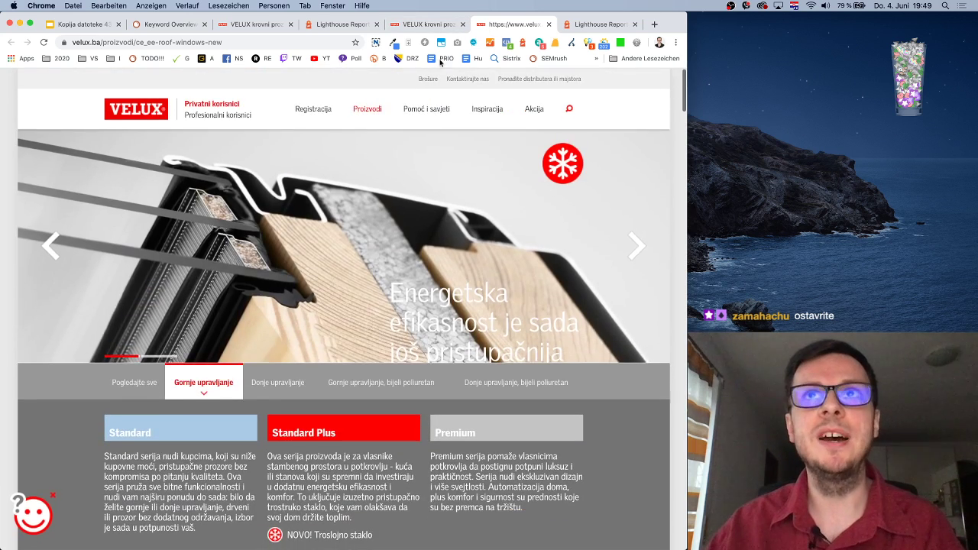
Return to the SEMrush Keyword Overview for krovni prozor and review its SERP Analysis and overview metrics
{"action": "left_click", "coordinate": [563, 26]}
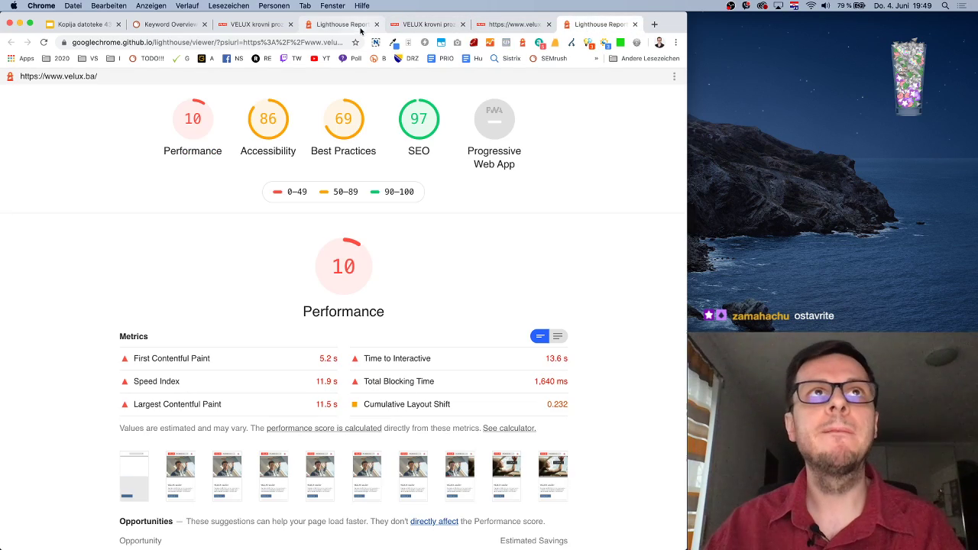
{"action": "left_click", "coordinate": [216, 27]}
{"action": "left_click", "coordinate": [179, 24]}
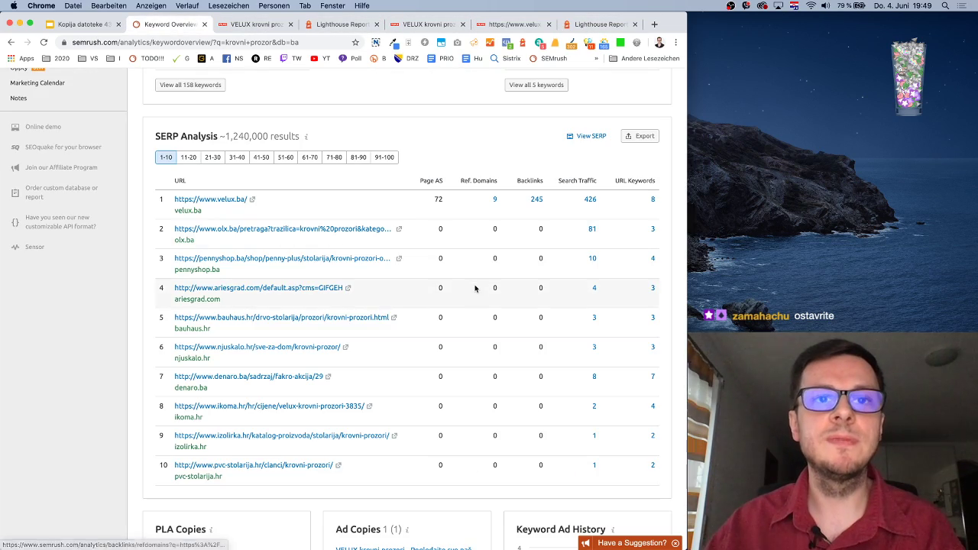
{"action": "scroll", "coordinate": [473, 285], "scroll_direction": "down", "scroll_amount": 5}
{"action": "scroll", "coordinate": [473, 286], "scroll_direction": "up", "scroll_amount": 15}
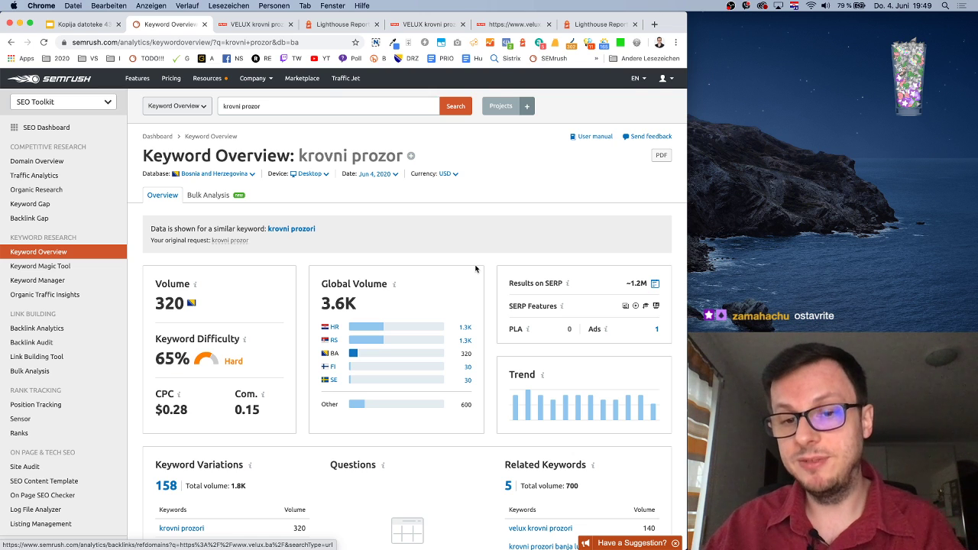
{"action": "scroll", "coordinate": [476, 268], "scroll_direction": "down", "scroll_amount": 1}
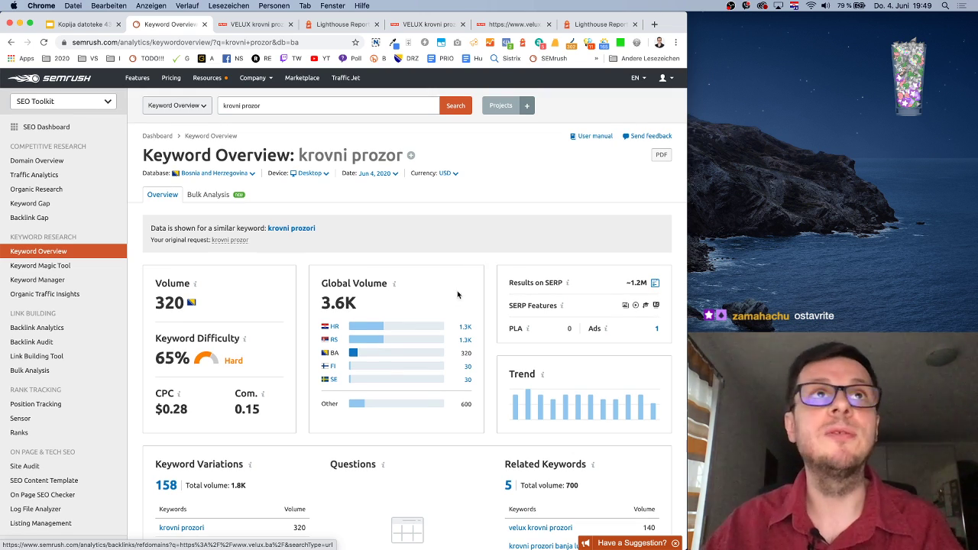
Switch to the Google Slides presentation and show slide 2 with question 4 about SEMrush's Competitive Positioning Map
{"action": "left_click", "coordinate": [72, 26]}
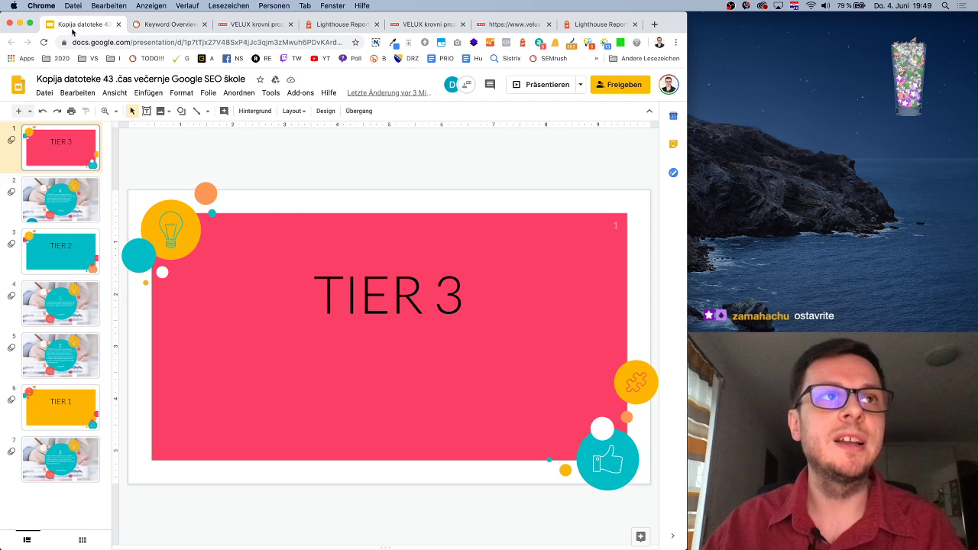
{"action": "left_click", "coordinate": [88, 209]}
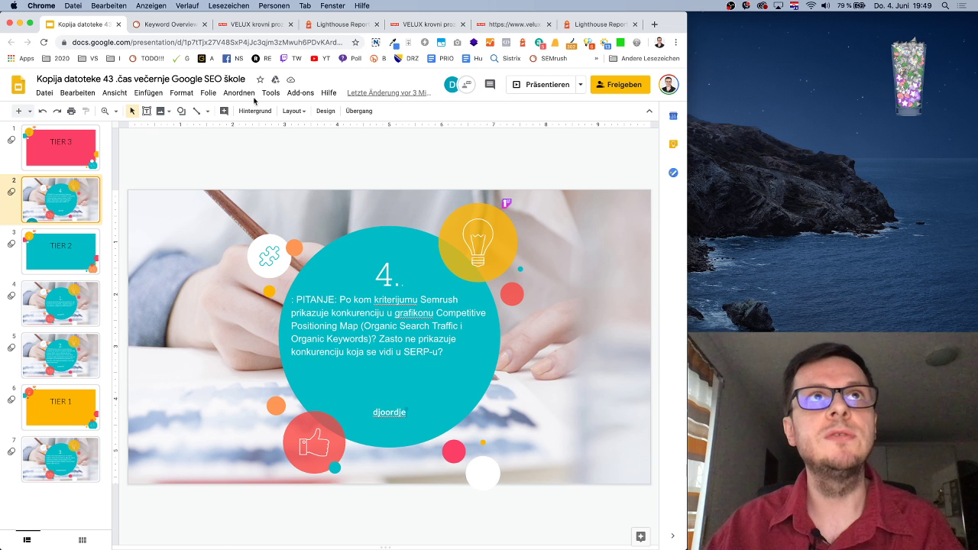
Switch back to SEMrush and look up the domain velux.rs from the dashboard
{"action": "left_click", "coordinate": [169, 24]}
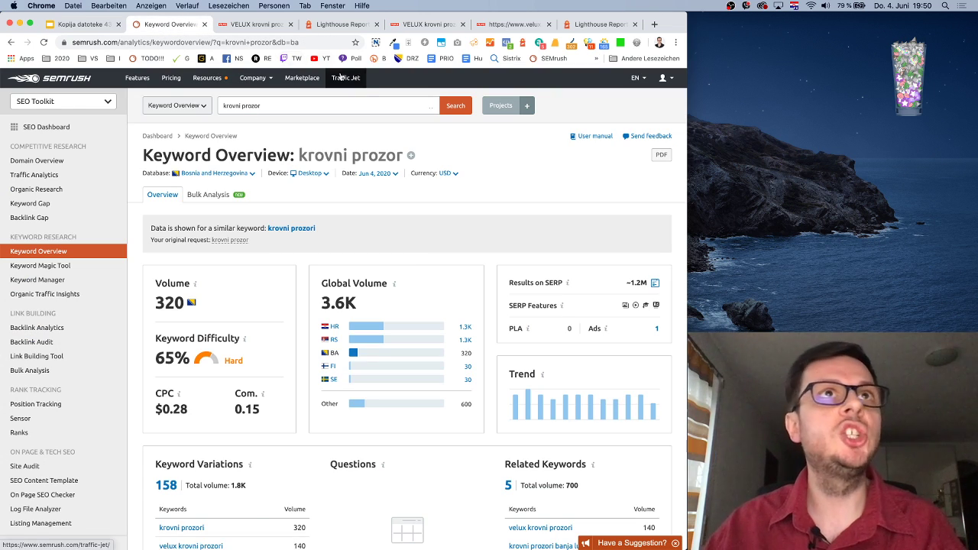
{"action": "left_click", "coordinate": [71, 82]}
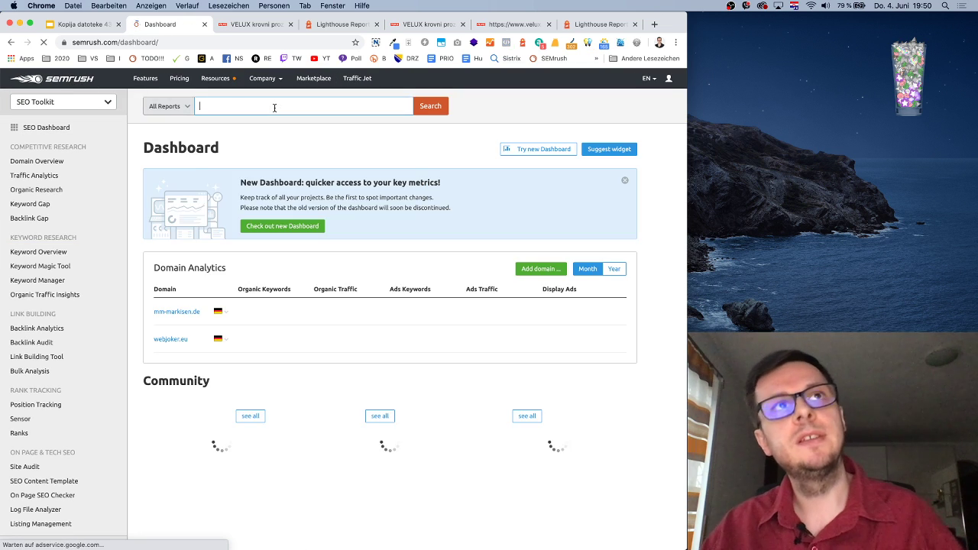
{"action": "left_click", "coordinate": [274, 108]}
{"action": "type", "text": "velux."}
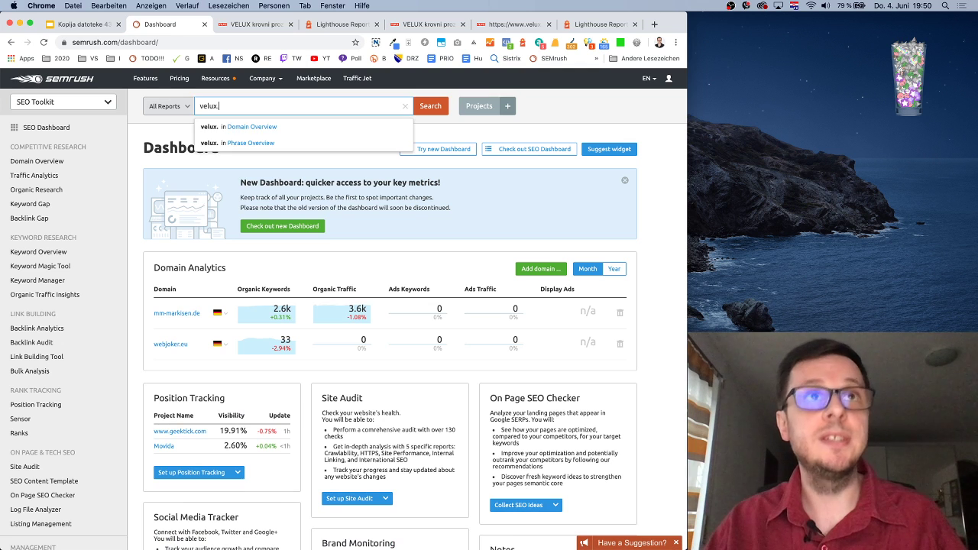
{"action": "type", "text": "rs"}
{"action": "key", "text": "Return"}
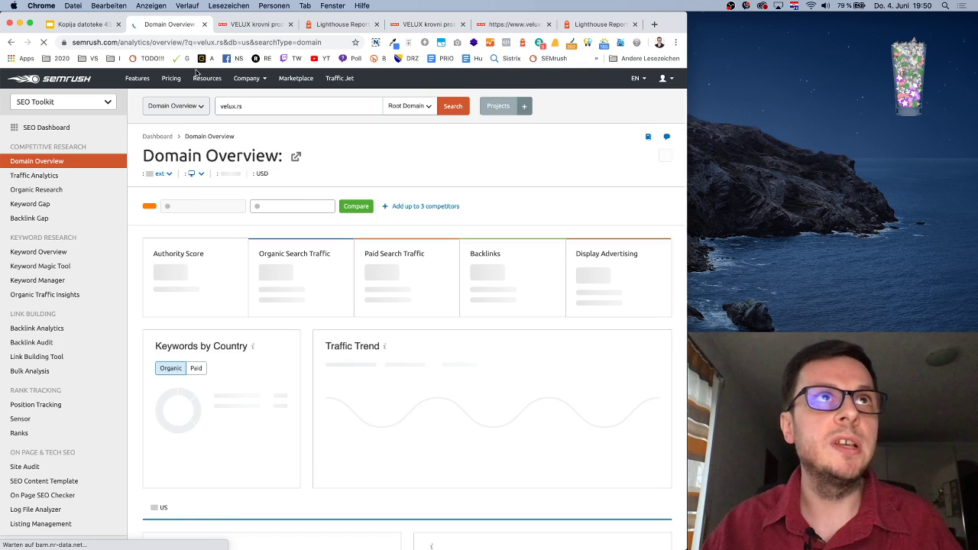
Recheck question 4 in the presentation and set the velux.rs Domain Overview database to Serbia
{"action": "left_click", "coordinate": [90, 25]}
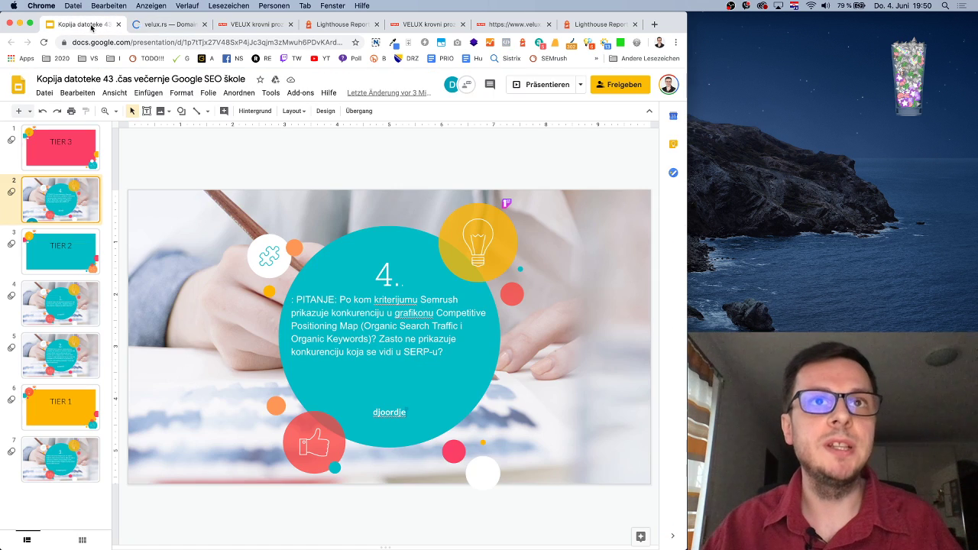
{"action": "left_click", "coordinate": [158, 29]}
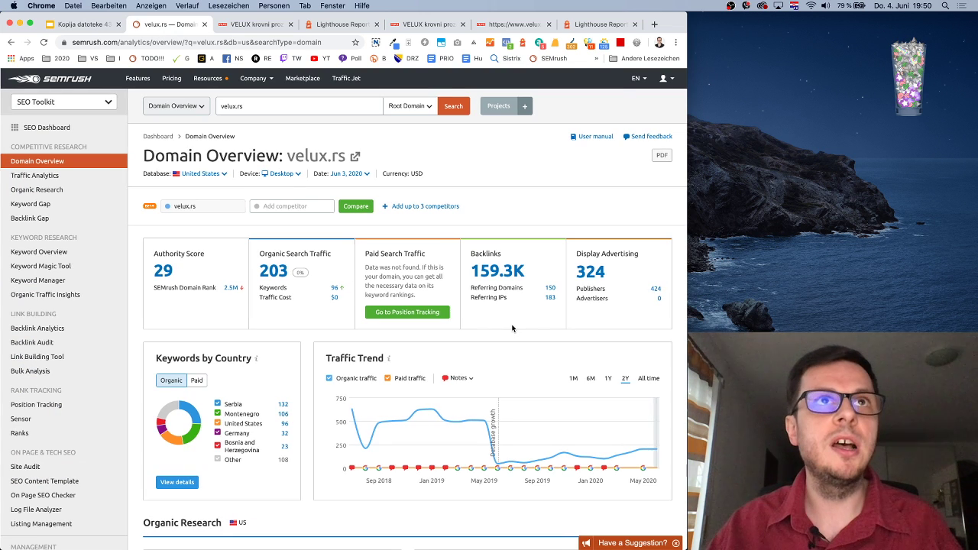
{"action": "left_click", "coordinate": [212, 177]}
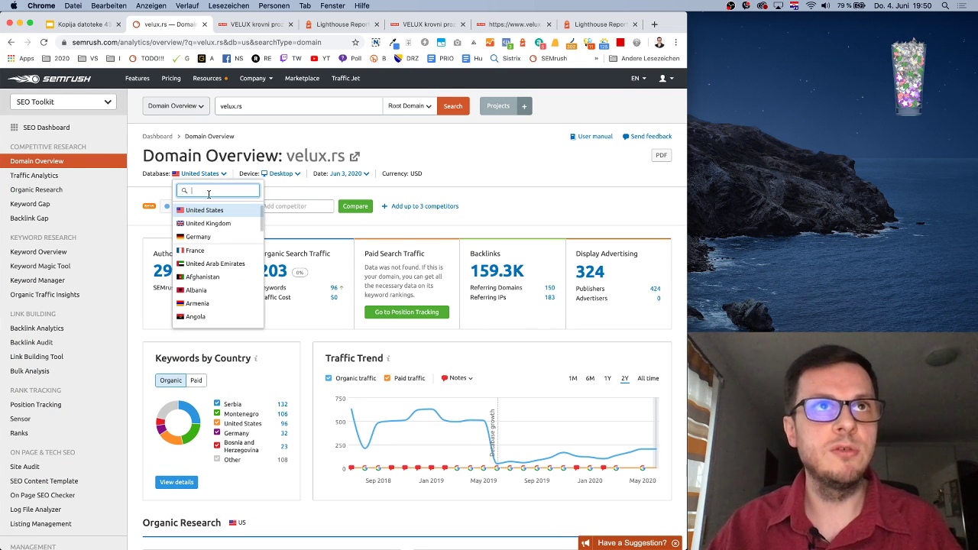
{"action": "type", "text": "serb"}
{"action": "left_click", "coordinate": [200, 211]}
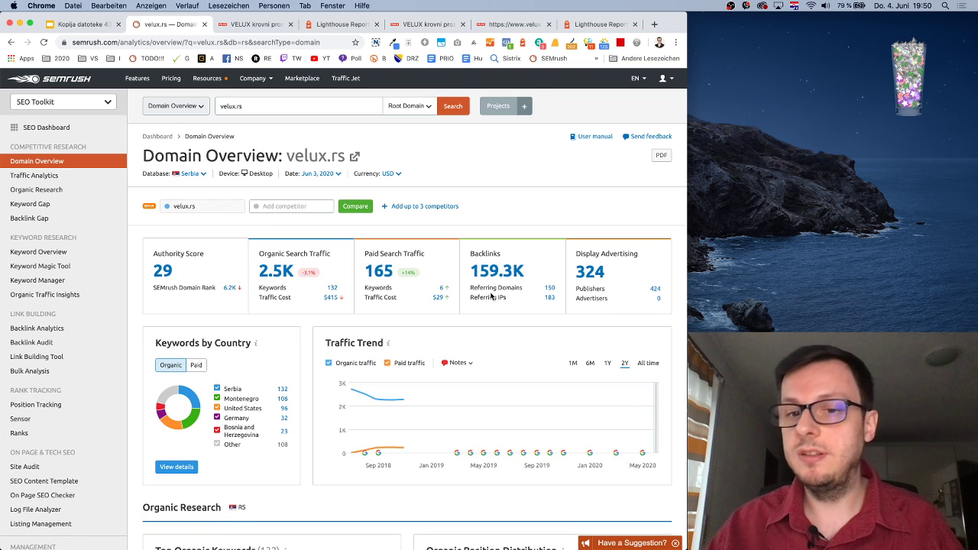
Examine the Competitive Positioning Map for velux.rs, including its Organic Keywords axis, the azureedge.net bubble and the map's explanation
{"action": "scroll", "coordinate": [519, 315], "scroll_direction": "down", "scroll_amount": 10}
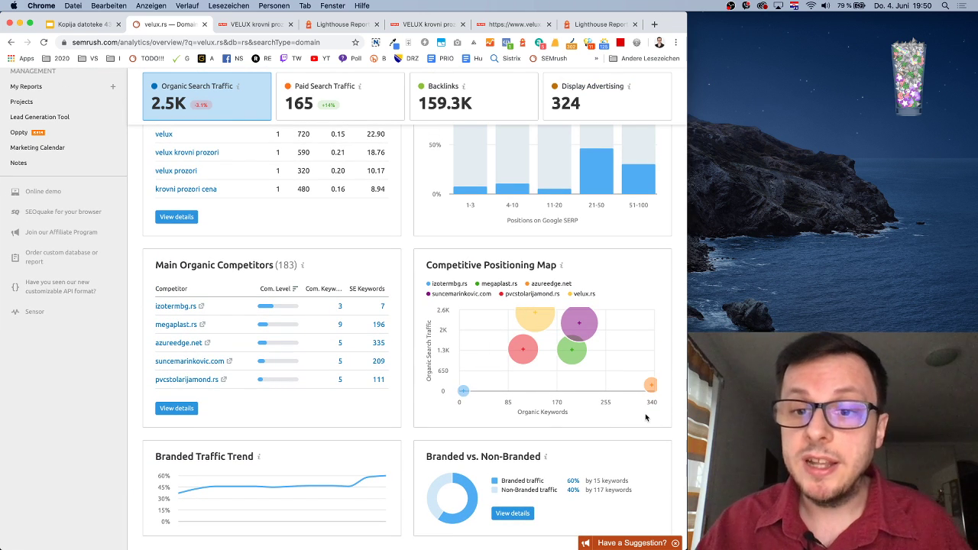
{"action": "scroll", "coordinate": [645, 417], "scroll_direction": "up", "scroll_amount": 1}
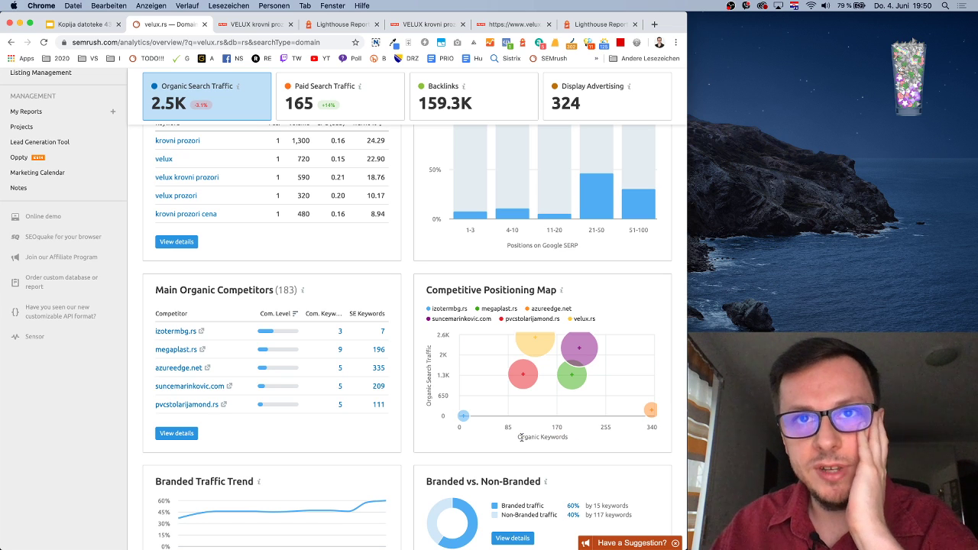
{"action": "left_click_drag", "start_coordinate": [517, 436], "coordinate": [569, 440]}
{"action": "left_click", "coordinate": [584, 430]}
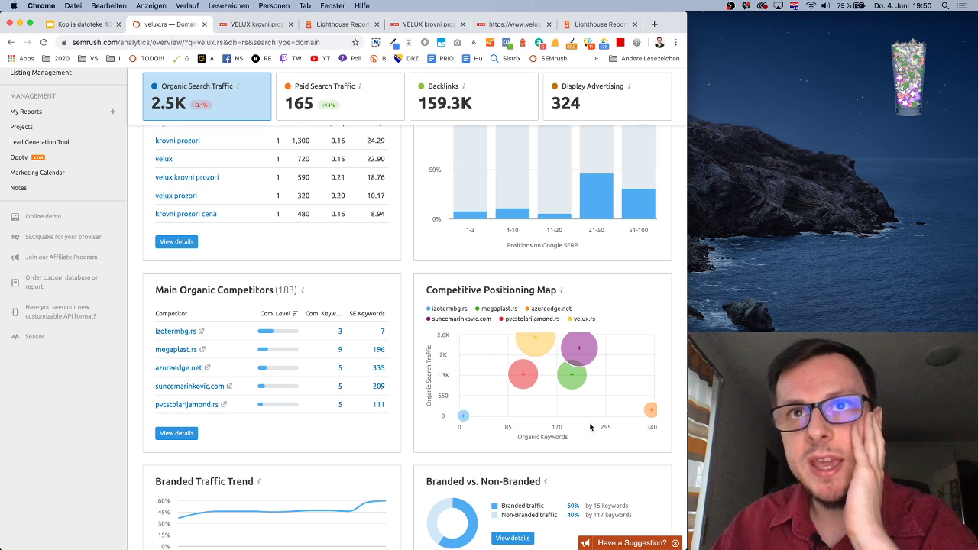
{"action": "mouse_move", "coordinate": [648, 413]}
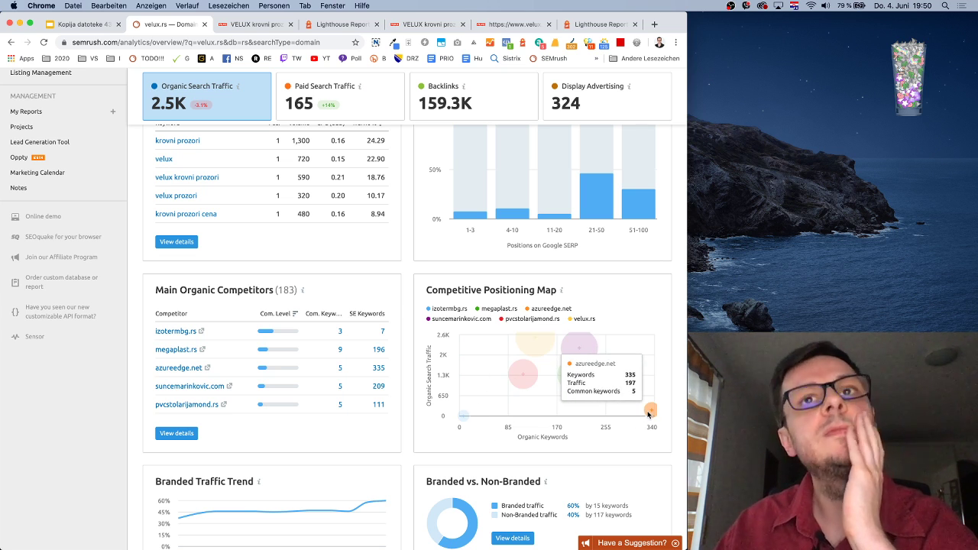
{"action": "mouse_move", "coordinate": [561, 291]}
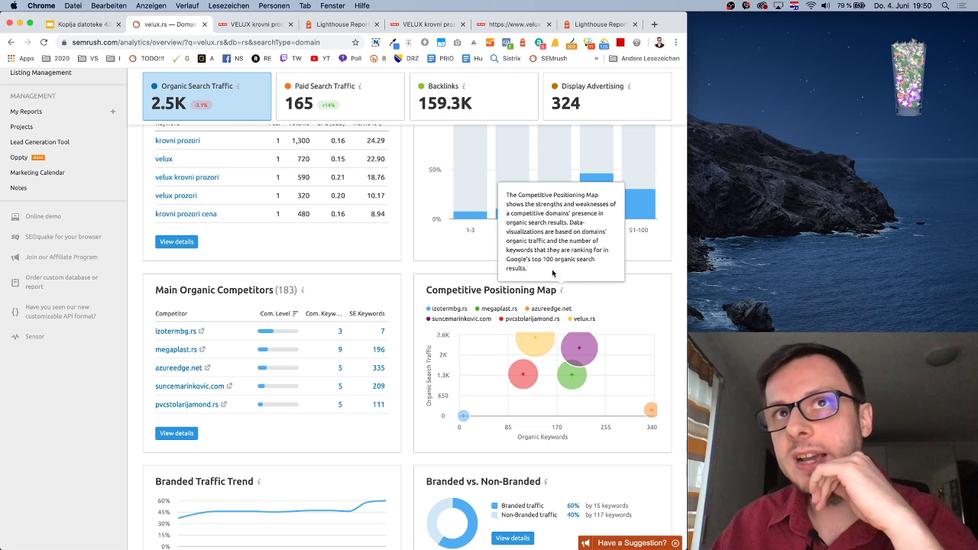
{"action": "left_click_drag", "start_coordinate": [508, 259], "coordinate": [556, 260]}
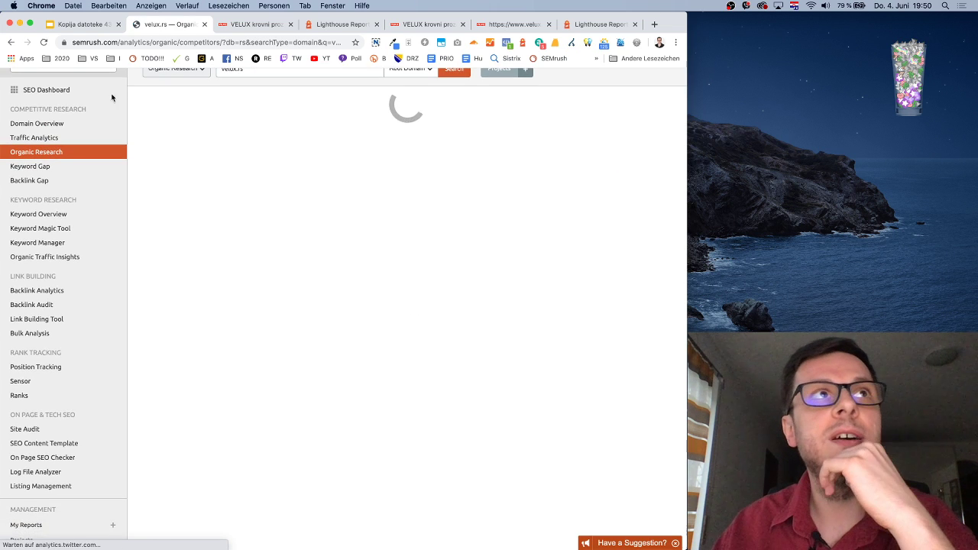
{"action": "left_click", "coordinate": [12, 42]}
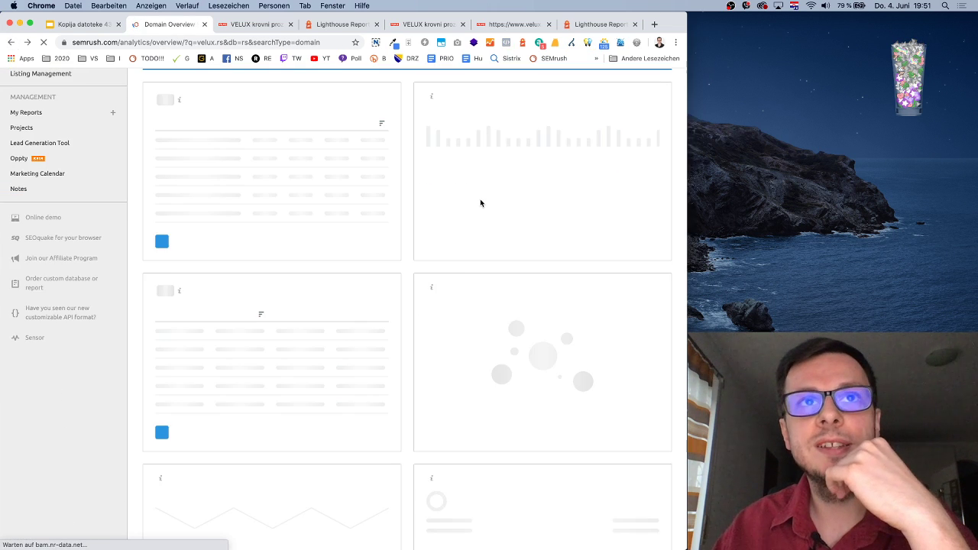
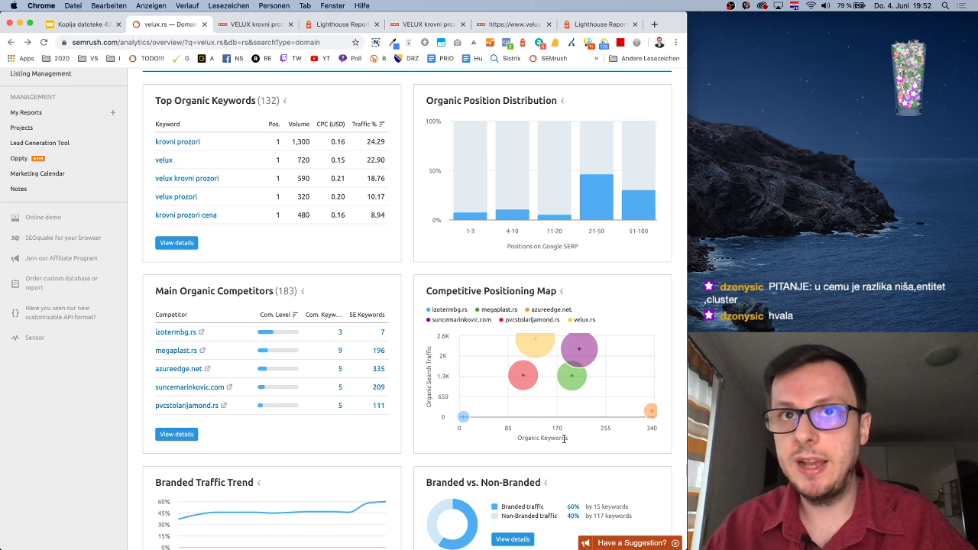
Inspect the competitor bubbles in the Competitive Positioning Map and copy the domain name velux.rs from its legend
{"action": "mouse_move", "coordinate": [539, 348]}
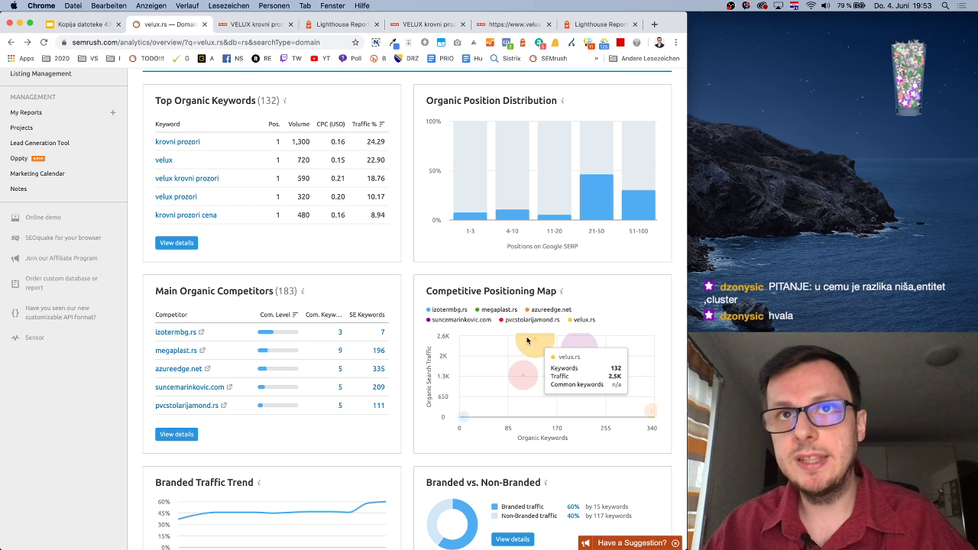
{"action": "mouse_move", "coordinate": [563, 293]}
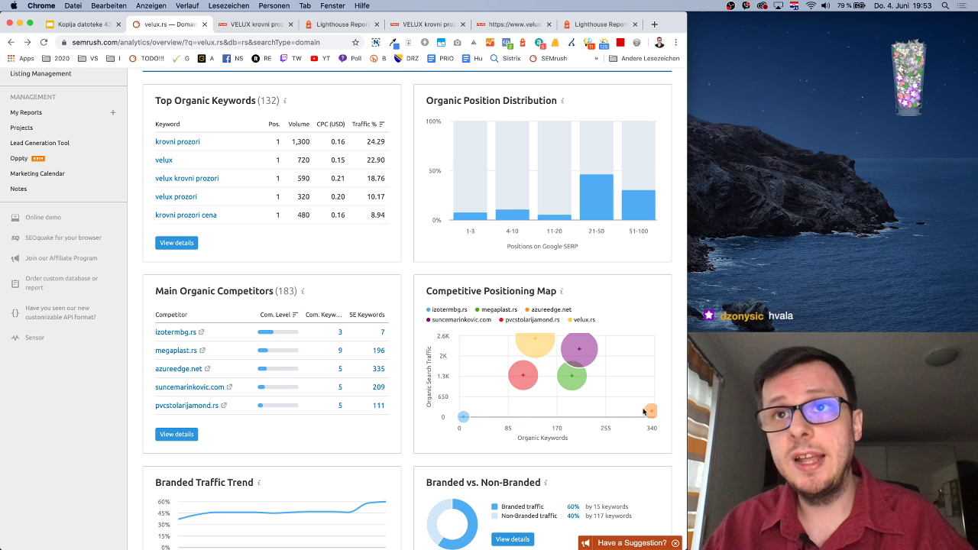
{"action": "mouse_move", "coordinate": [646, 413]}
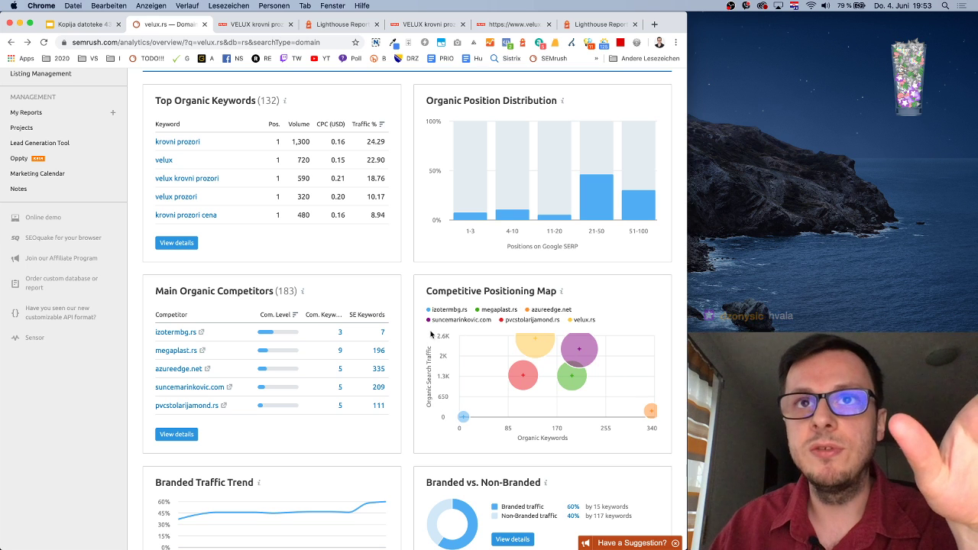
{"action": "mouse_move", "coordinate": [579, 352]}
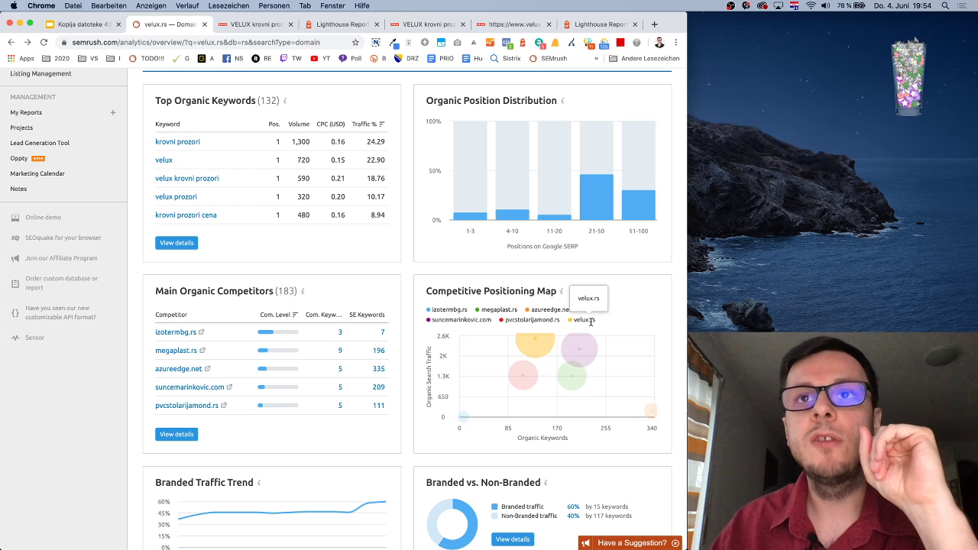
{"action": "left_click_drag", "start_coordinate": [593, 322], "coordinate": [597, 321]}
{"action": "key", "text": "ctrl+c"}
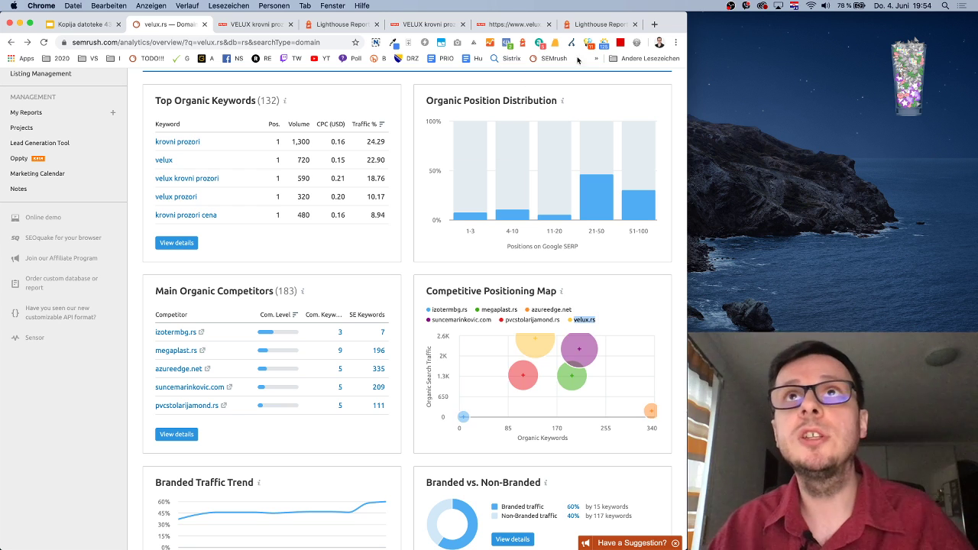
Open similarweb.com in a new browser tab
{"action": "left_click", "coordinate": [653, 24]}
{"action": "type", "text": "sm"}
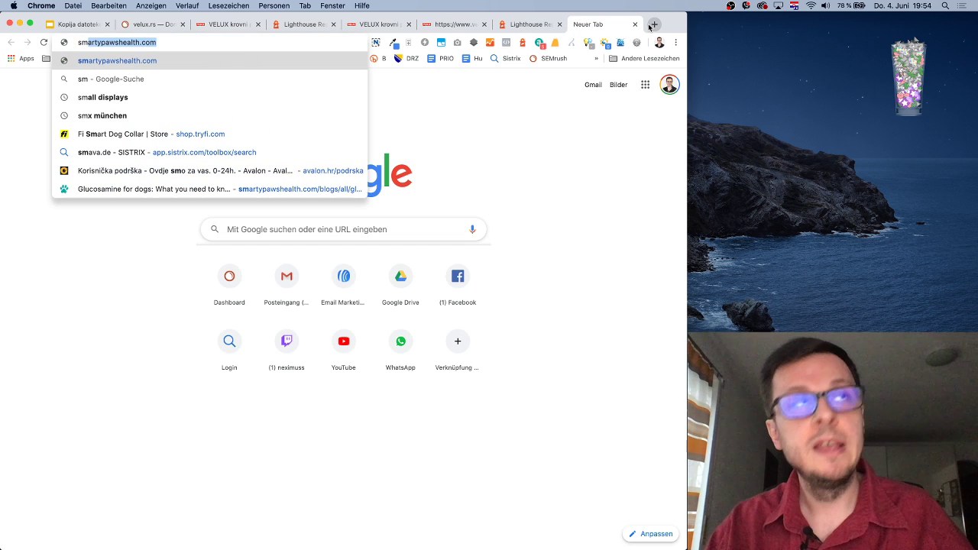
{"action": "key", "text": "BackSpace"}
{"action": "key", "text": "BackSpace"}
{"action": "type", "text": "imili"}
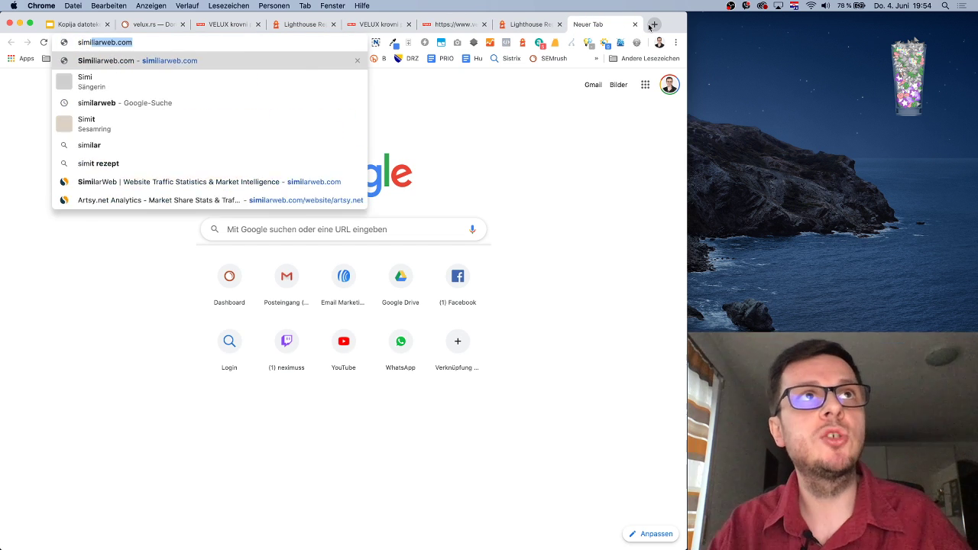
{"action": "key", "text": "Return"}
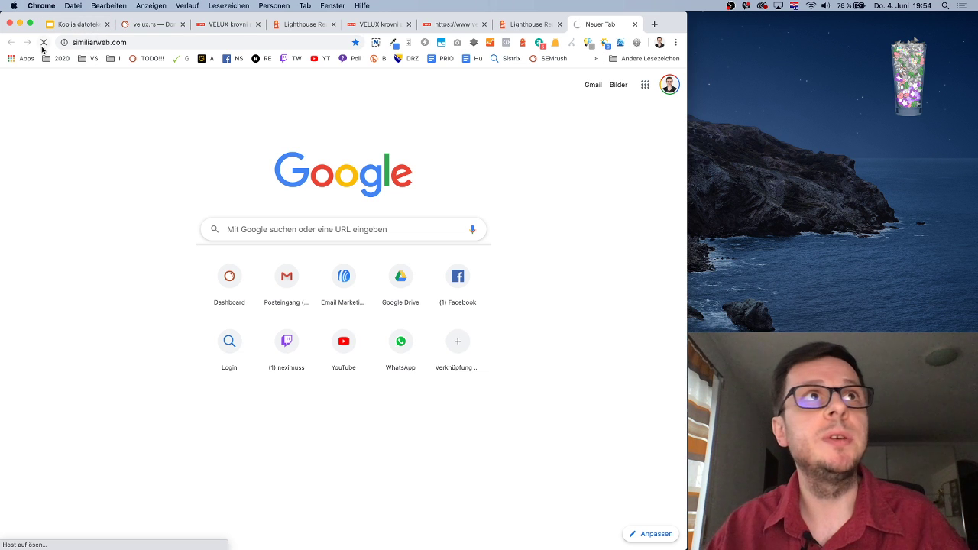
{"action": "left_click", "coordinate": [76, 43]}
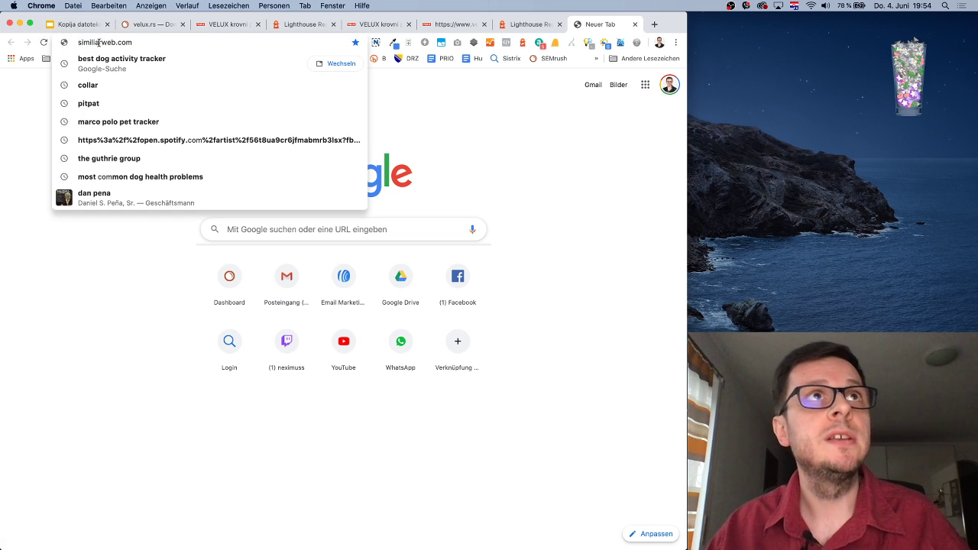
{"action": "key", "text": "BackSpace"}
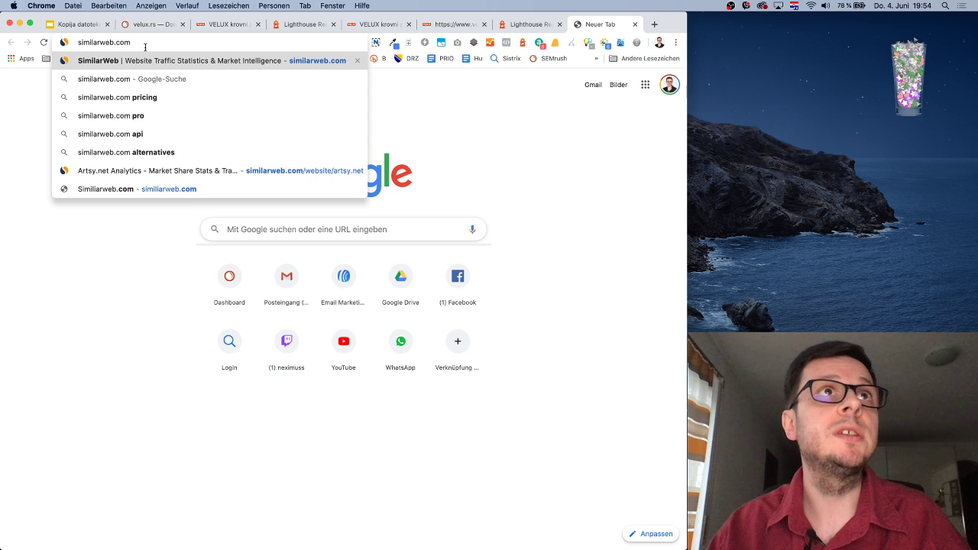
{"action": "key", "text": "Return"}
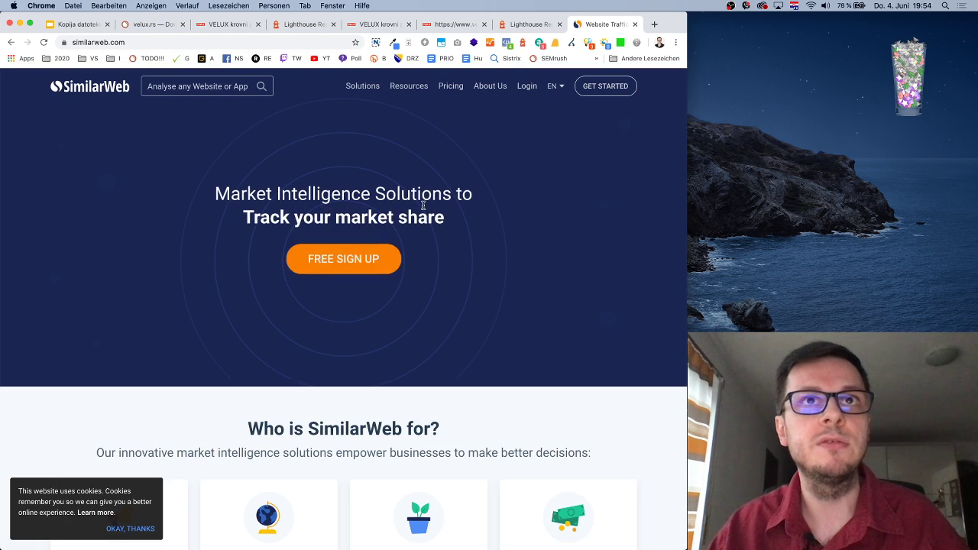
Look up the copied domain velux.rs on SimilarWeb and check its overview for traffic data
{"action": "left_click", "coordinate": [191, 86]}
{"action": "key", "text": "ctrl+v"}
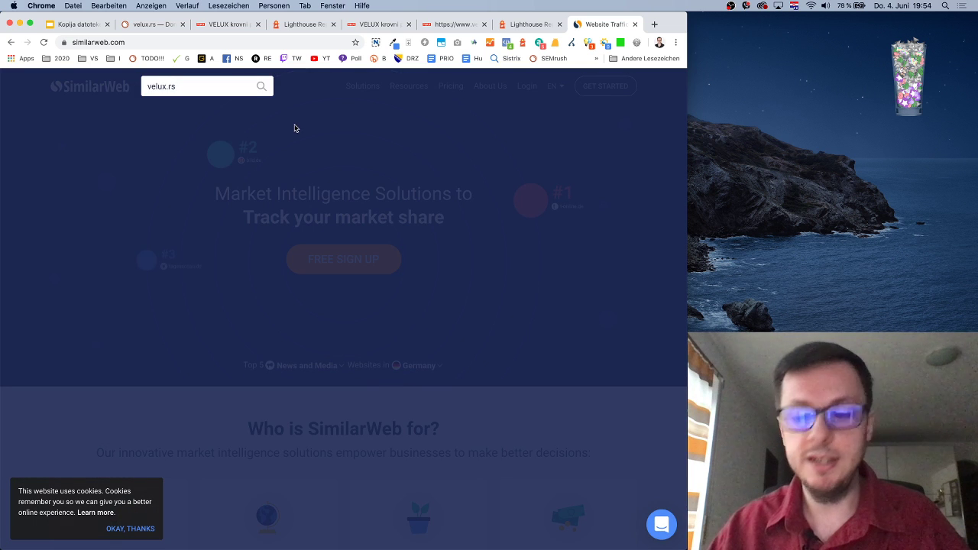
{"action": "key", "text": "Return"}
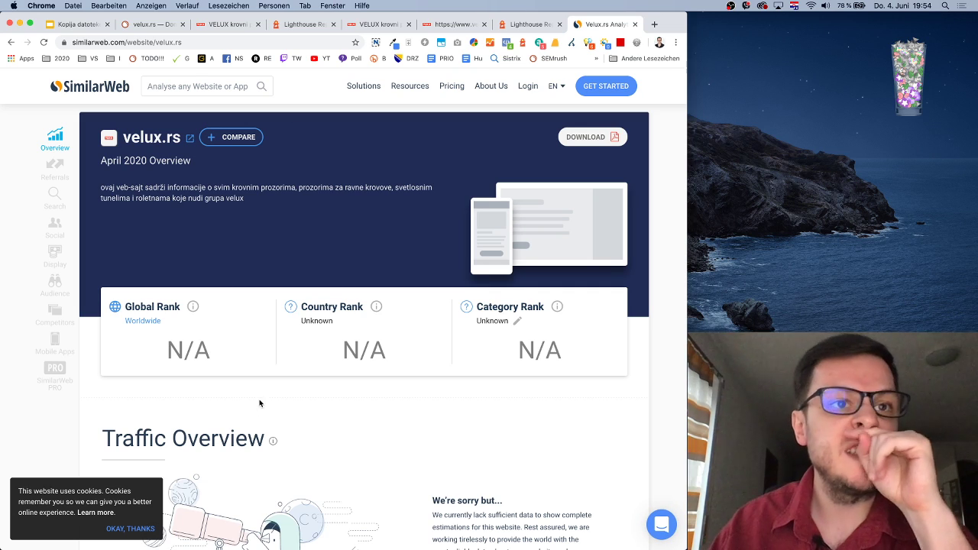
{"action": "scroll", "coordinate": [384, 369], "scroll_direction": "down", "scroll_amount": 3}
{"action": "scroll", "coordinate": [392, 360], "scroll_direction": "up", "scroll_amount": 3}
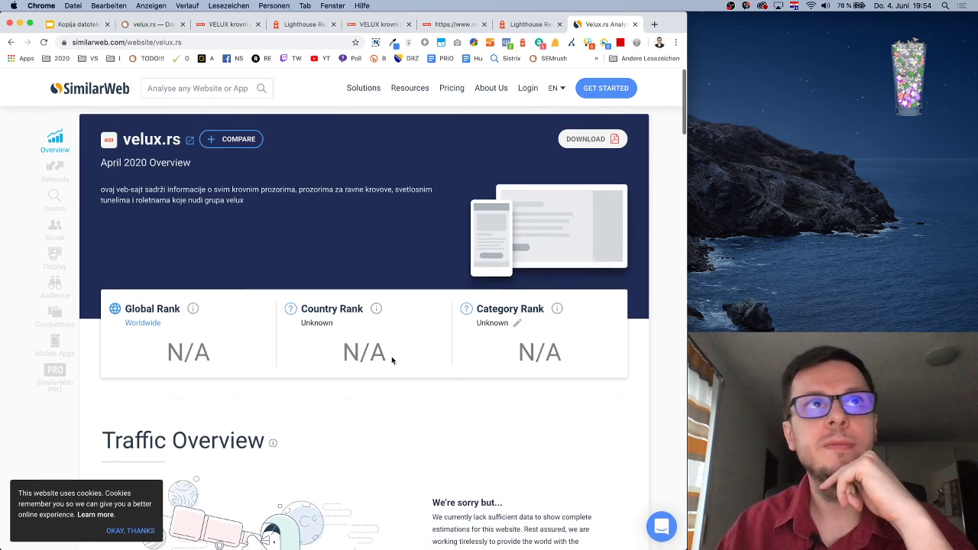
Look up the Croatian domain velux.hr on SimilarWeb
{"action": "left_click", "coordinate": [197, 85]}
{"action": "type", "text": "veluh"}
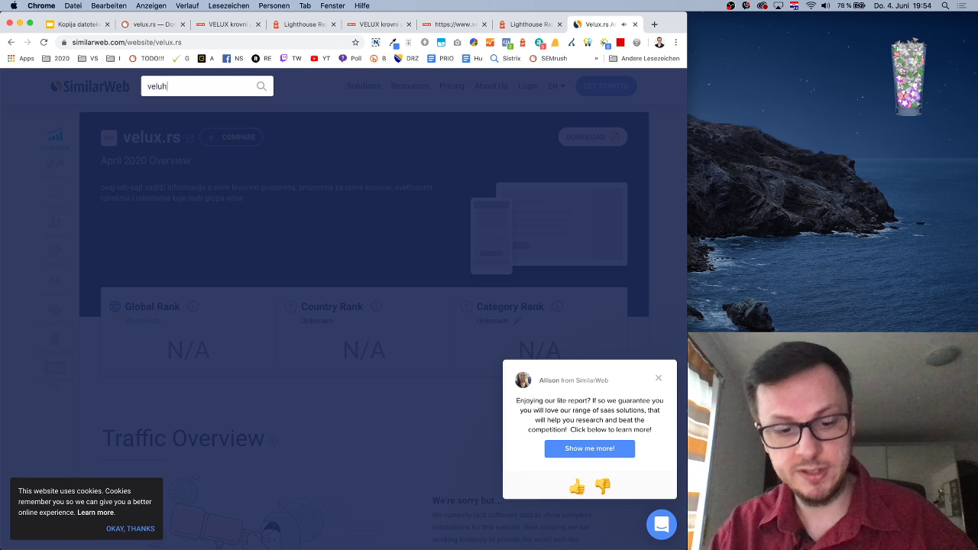
{"action": "type", "text": ".hr"}
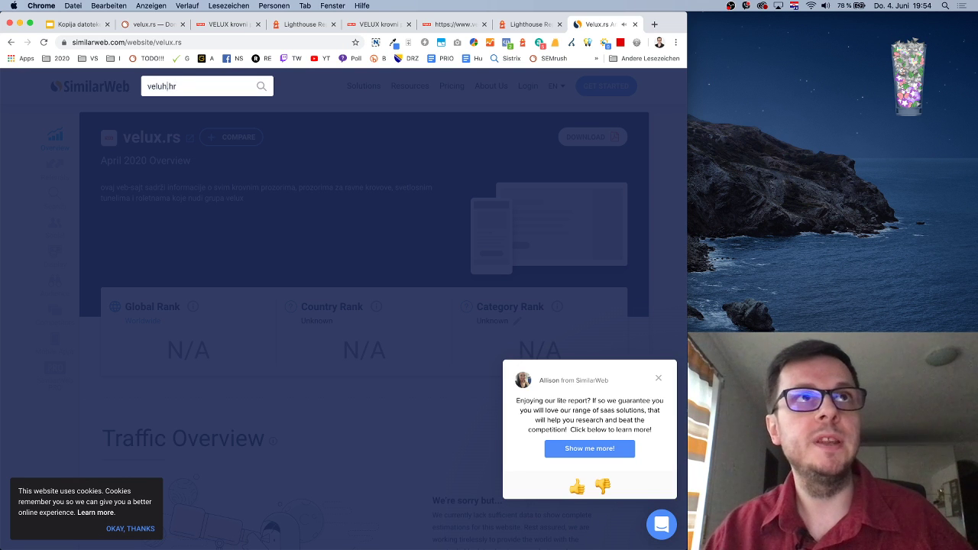
{"action": "key", "text": "Return"}
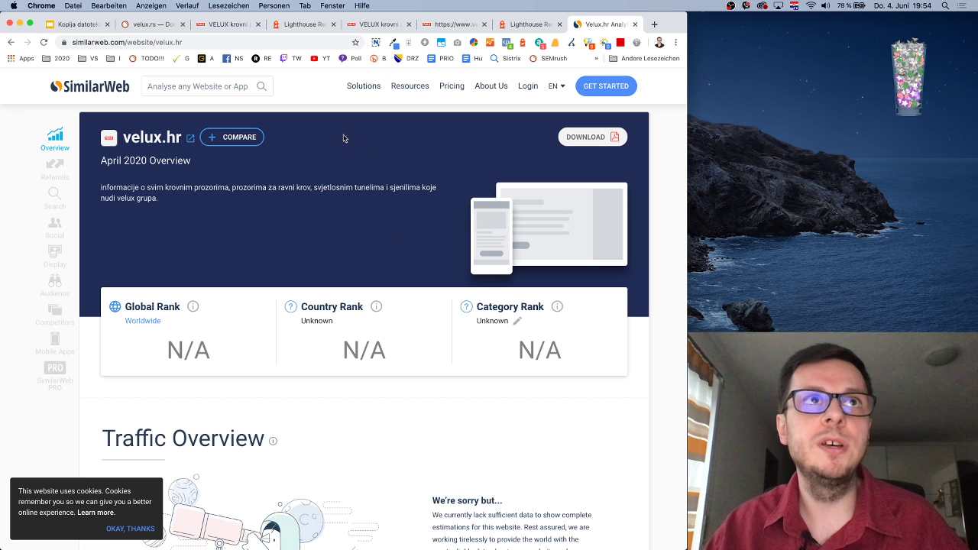
Look up the German domain velux.de on SimilarWeb
{"action": "left_click", "coordinate": [189, 83]}
{"action": "type", "text": "velux.d"}
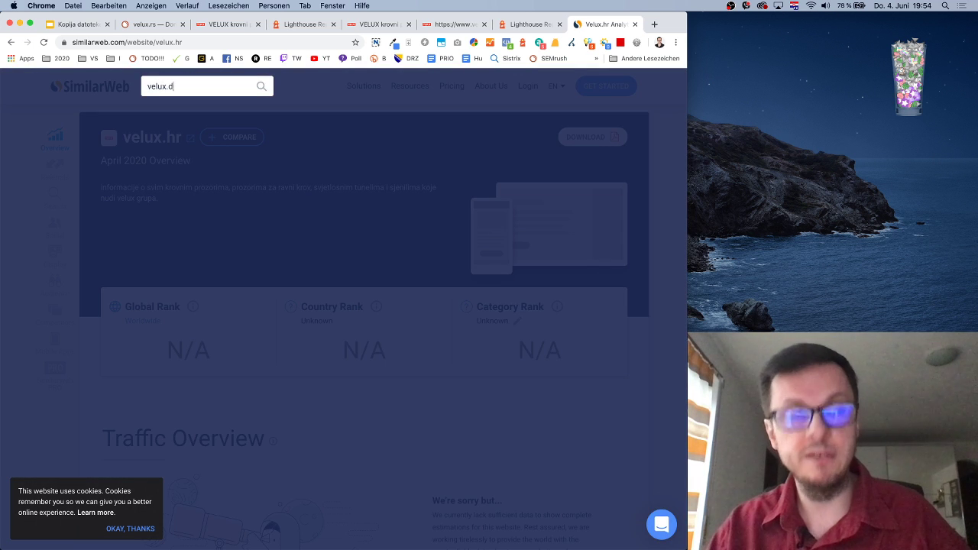
{"action": "type", "text": "e"}
{"action": "key", "text": "Return"}
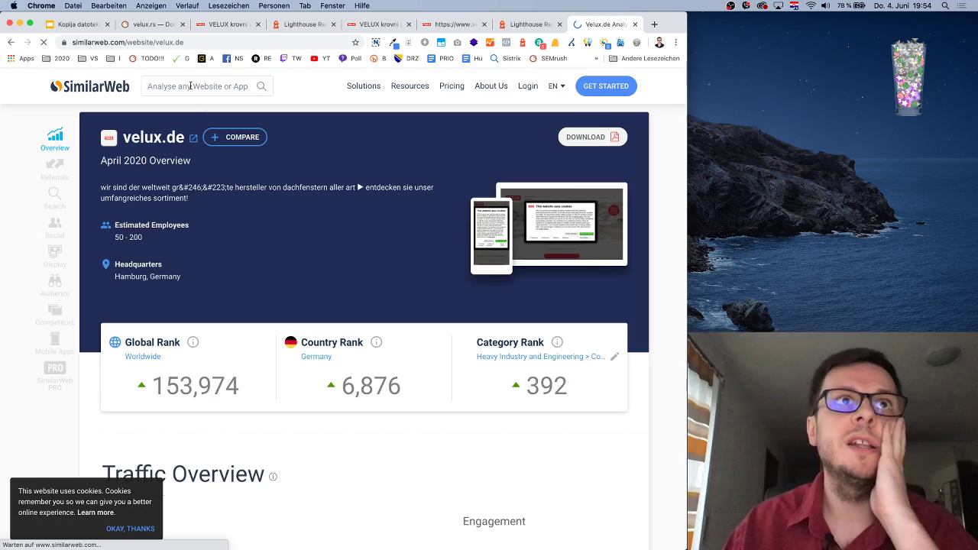
Examine the velux.de report's company details, ranks, total visits, engagement figures and traffic by countries
{"action": "scroll", "coordinate": [379, 242], "scroll_direction": "down", "scroll_amount": 1}
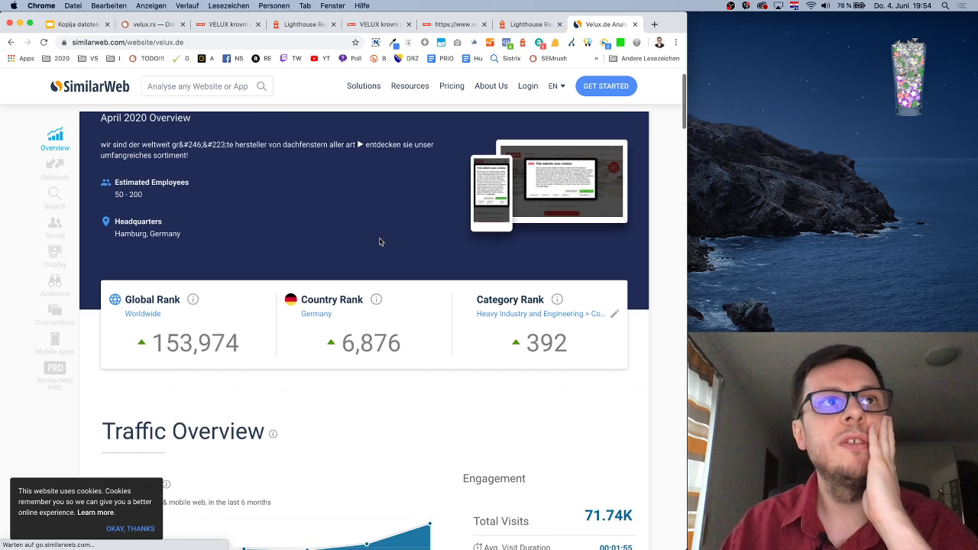
{"action": "scroll", "coordinate": [380, 241], "scroll_direction": "up", "scroll_amount": 2}
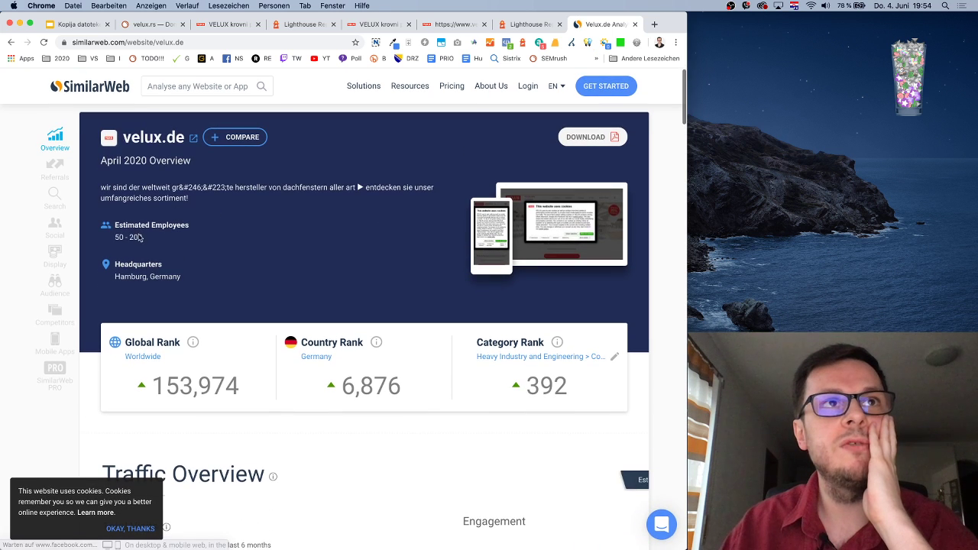
{"action": "left_click_drag", "start_coordinate": [115, 238], "coordinate": [135, 236]}
{"action": "left_click", "coordinate": [215, 252]}
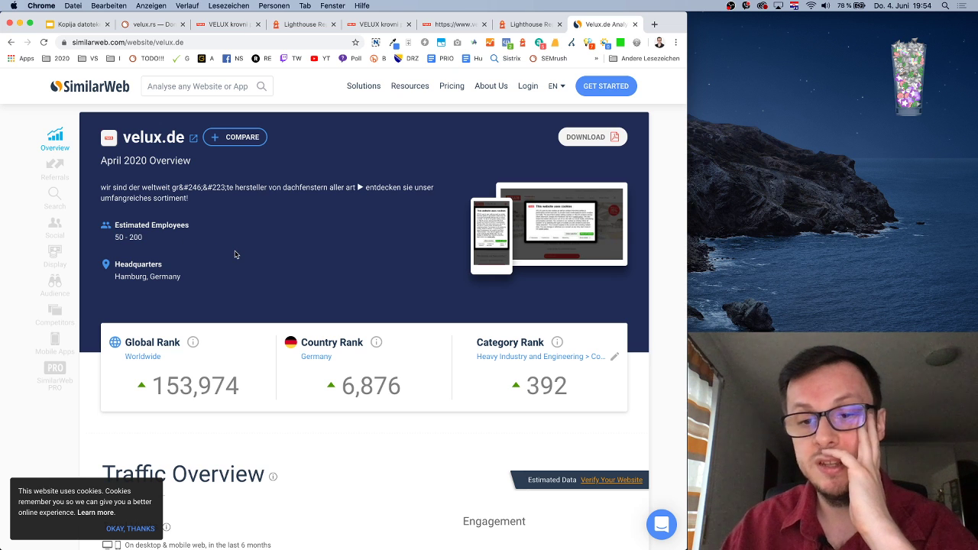
{"action": "scroll", "coordinate": [252, 255], "scroll_direction": "down", "scroll_amount": 2}
{"action": "scroll", "coordinate": [371, 319], "scroll_direction": "down", "scroll_amount": 2}
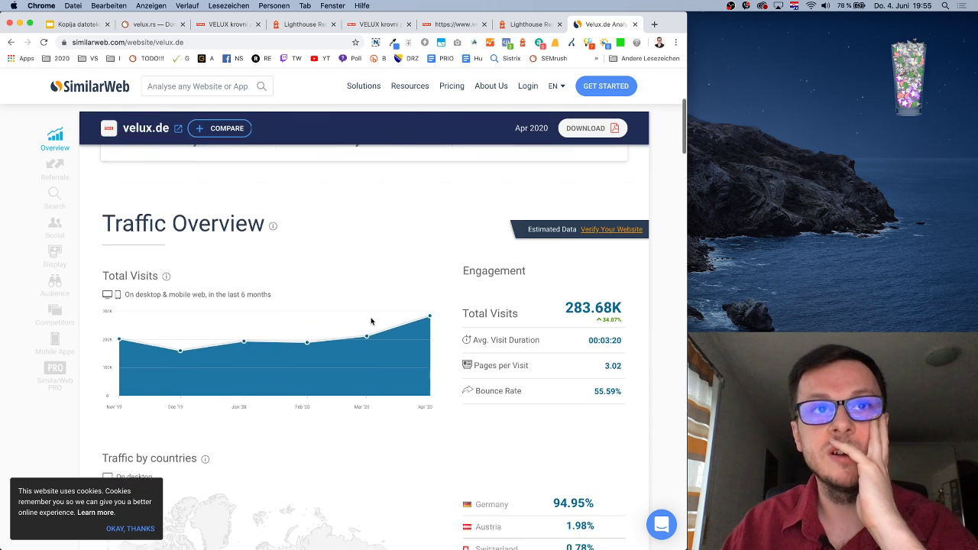
{"action": "scroll", "coordinate": [372, 321], "scroll_direction": "down", "scroll_amount": 1}
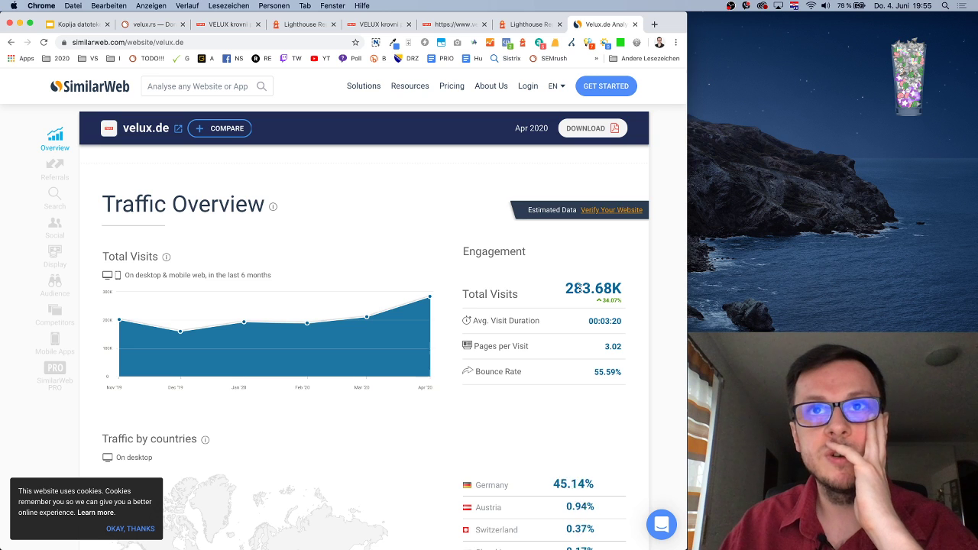
{"action": "scroll", "coordinate": [585, 339], "scroll_direction": "down", "scroll_amount": 2}
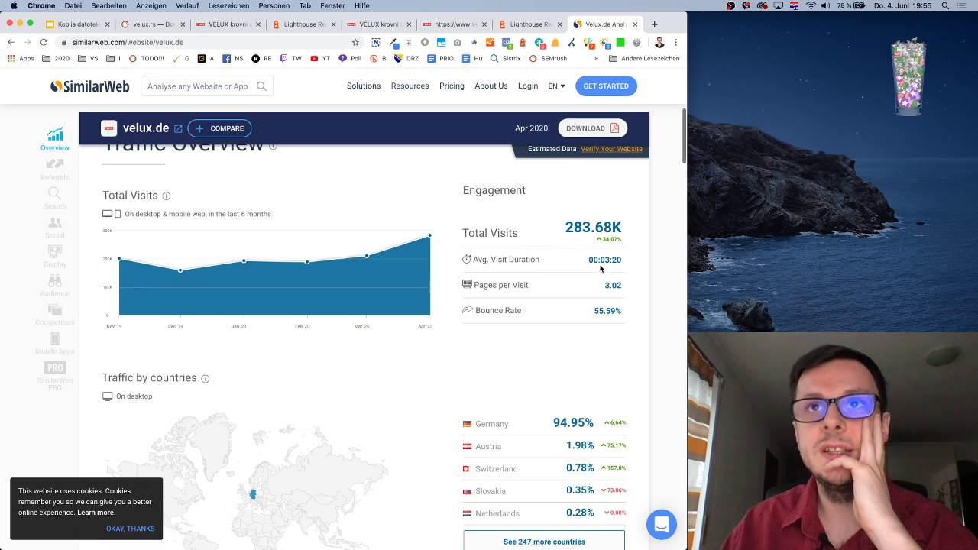
{"action": "scroll", "coordinate": [498, 357], "scroll_direction": "down", "scroll_amount": 5}
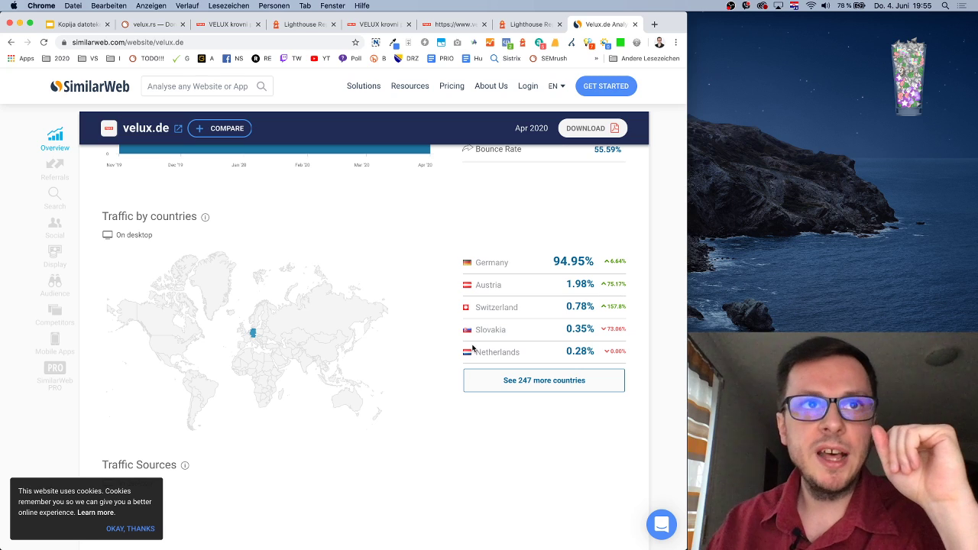
{"action": "scroll", "coordinate": [420, 320], "scroll_direction": "down", "scroll_amount": 3}
{"action": "scroll", "coordinate": [421, 321], "scroll_direction": "down", "scroll_amount": 5}
{"action": "scroll", "coordinate": [421, 320], "scroll_direction": "up", "scroll_amount": 15}
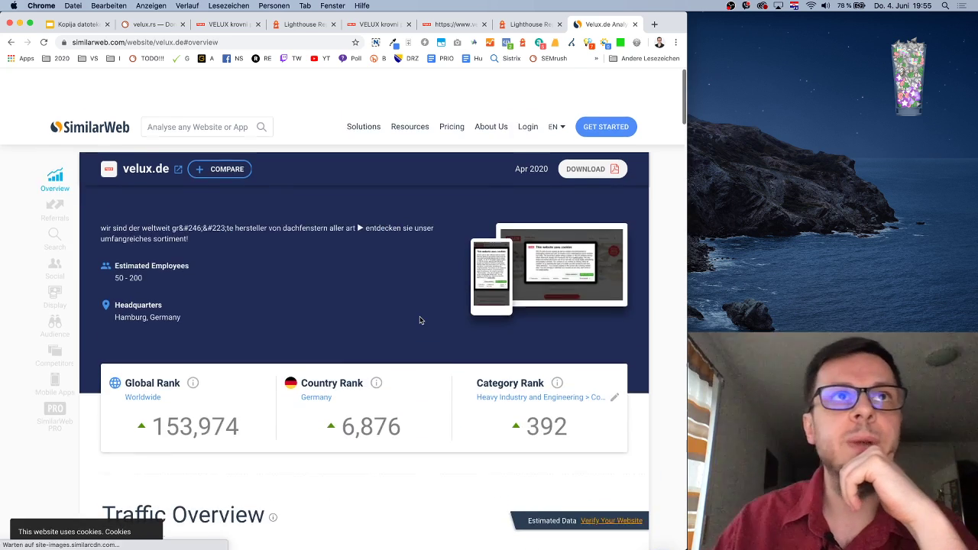
Look up the news portal index.hr on SimilarWeb
{"action": "left_click", "coordinate": [198, 90]}
{"action": "type", "text": "index.hr"}
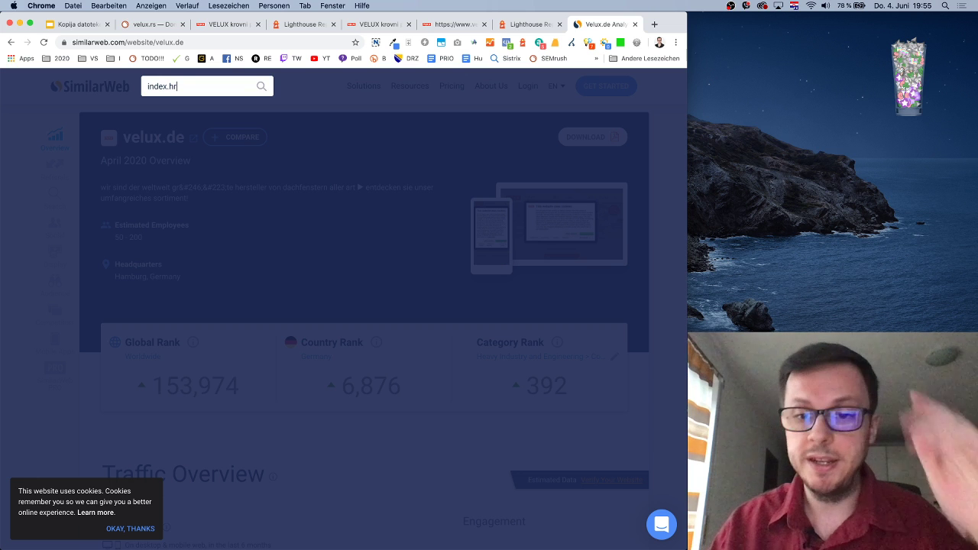
{"action": "key", "text": "Return"}
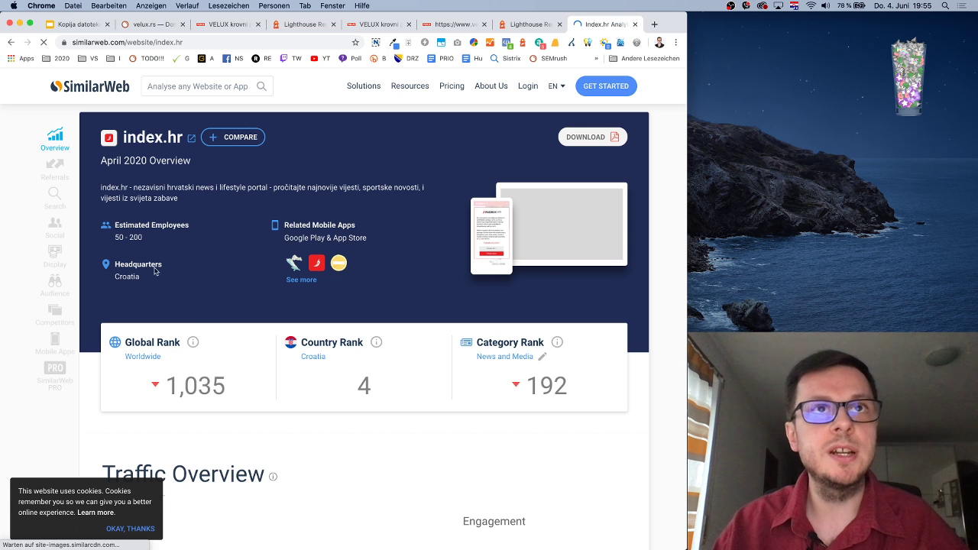
Examine the index.hr ranks, total visits, engagement figures and traffic by countries
{"action": "left_click", "coordinate": [199, 257]}
{"action": "scroll", "coordinate": [196, 255], "scroll_direction": "down", "scroll_amount": 5}
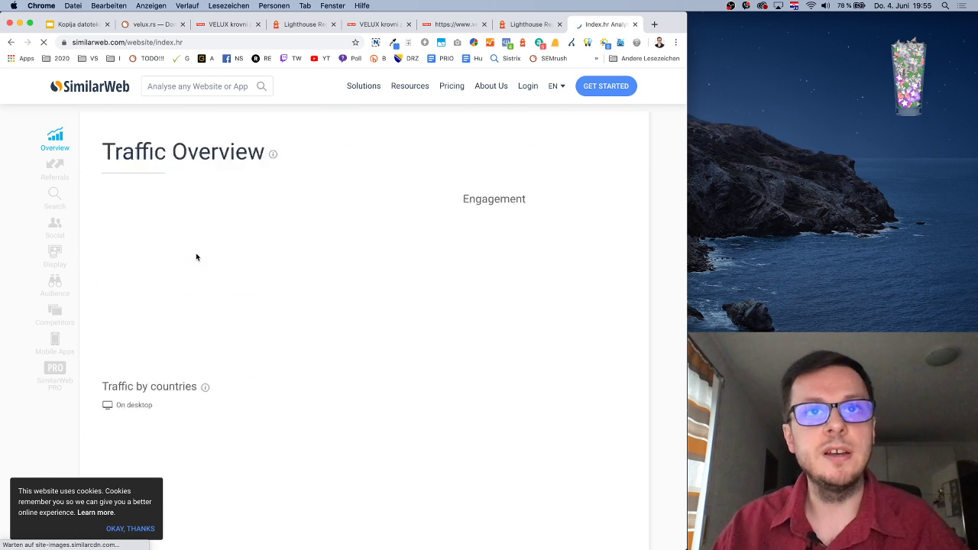
{"action": "scroll", "coordinate": [410, 280], "scroll_direction": "up", "scroll_amount": 3}
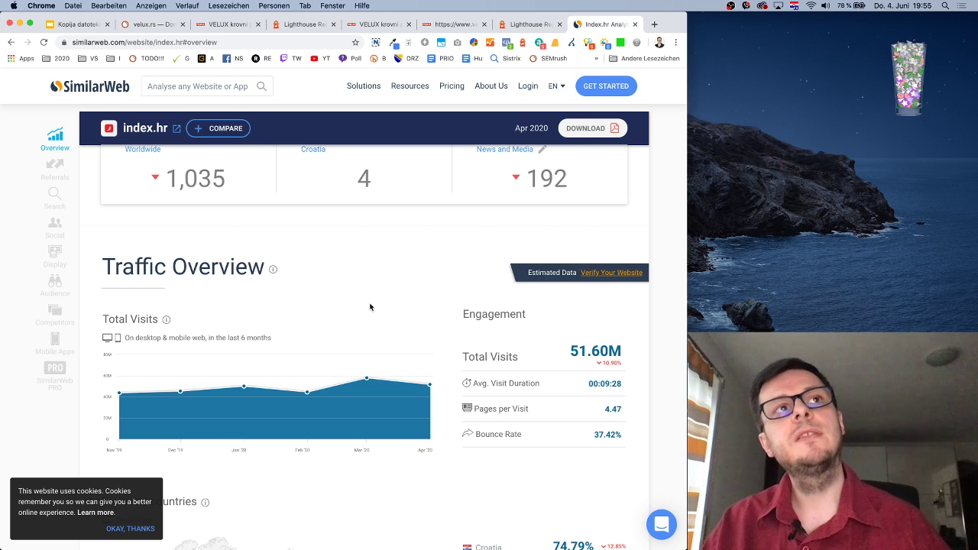
{"action": "scroll", "coordinate": [370, 310], "scroll_direction": "down", "scroll_amount": 3}
{"action": "scroll", "coordinate": [363, 327], "scroll_direction": "down", "scroll_amount": 3}
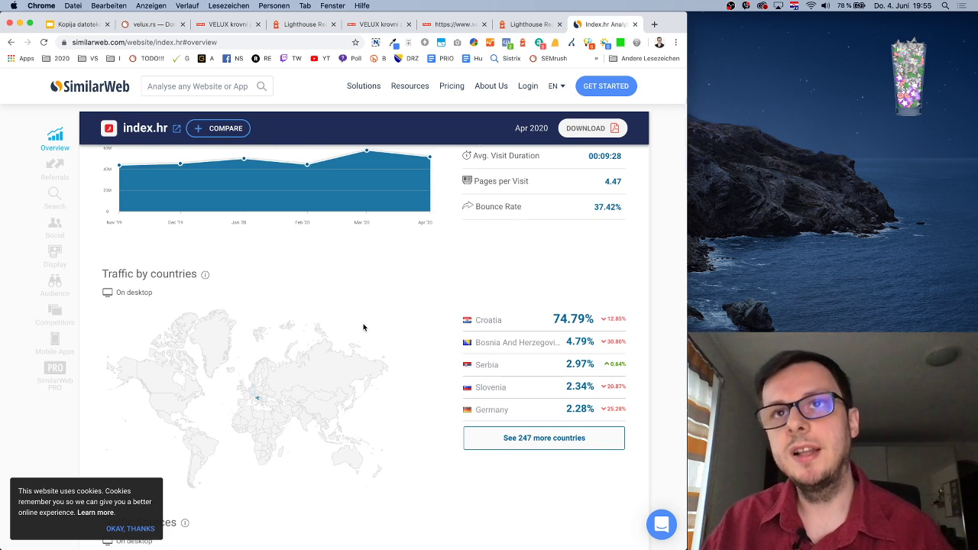
{"action": "scroll", "coordinate": [355, 326], "scroll_direction": "up", "scroll_amount": 5}
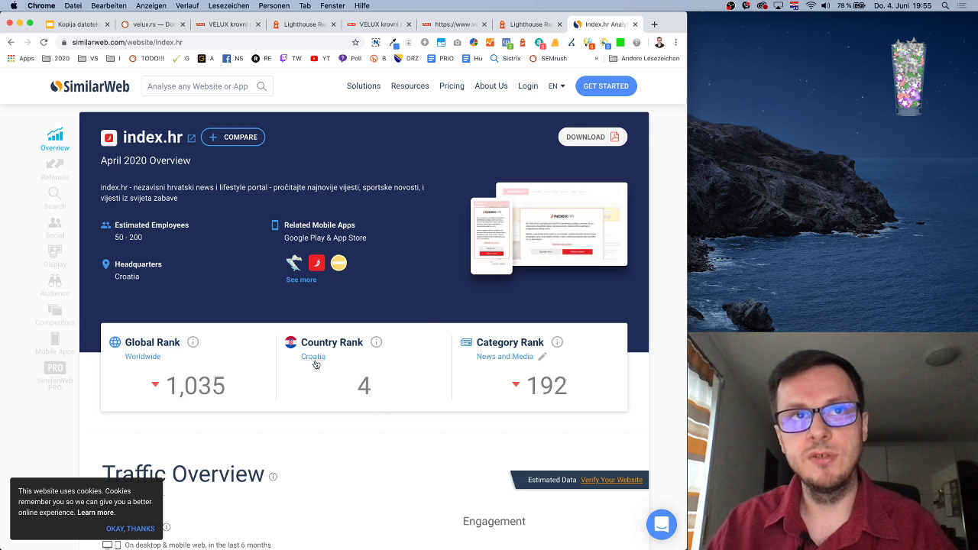
{"action": "scroll", "coordinate": [375, 391], "scroll_direction": "down", "scroll_amount": 5}
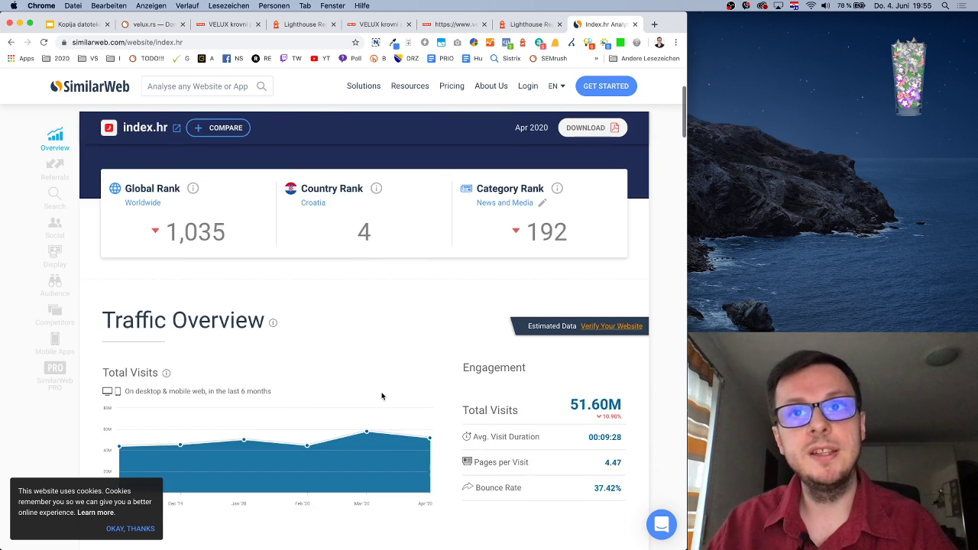
{"action": "scroll", "coordinate": [511, 273], "scroll_direction": "up", "scroll_amount": 5}
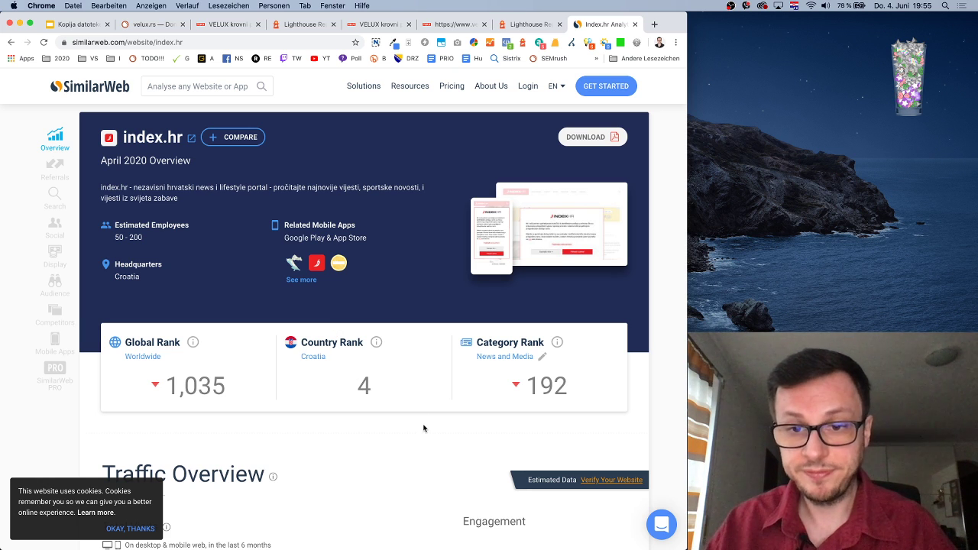
Review the index.hr traffic sources and its top referring and destination sites
{"action": "scroll", "coordinate": [423, 427], "scroll_direction": "down", "scroll_amount": 8}
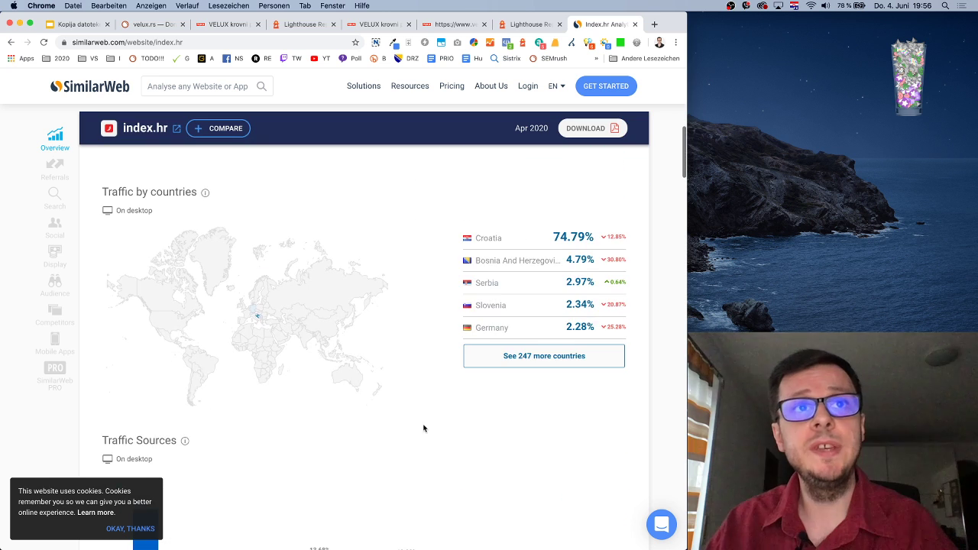
{"action": "scroll", "coordinate": [423, 428], "scroll_direction": "down", "scroll_amount": 4}
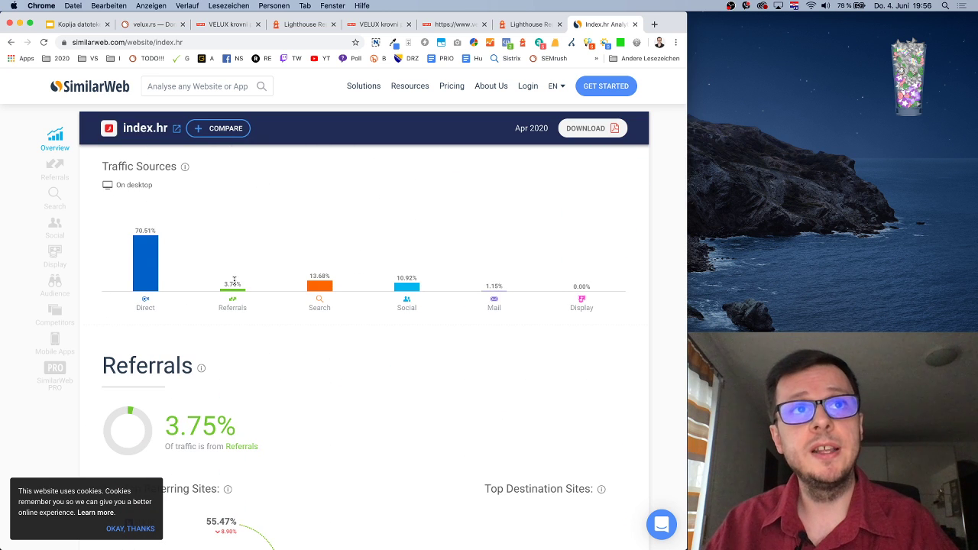
{"action": "scroll", "coordinate": [234, 279], "scroll_direction": "down", "scroll_amount": 1}
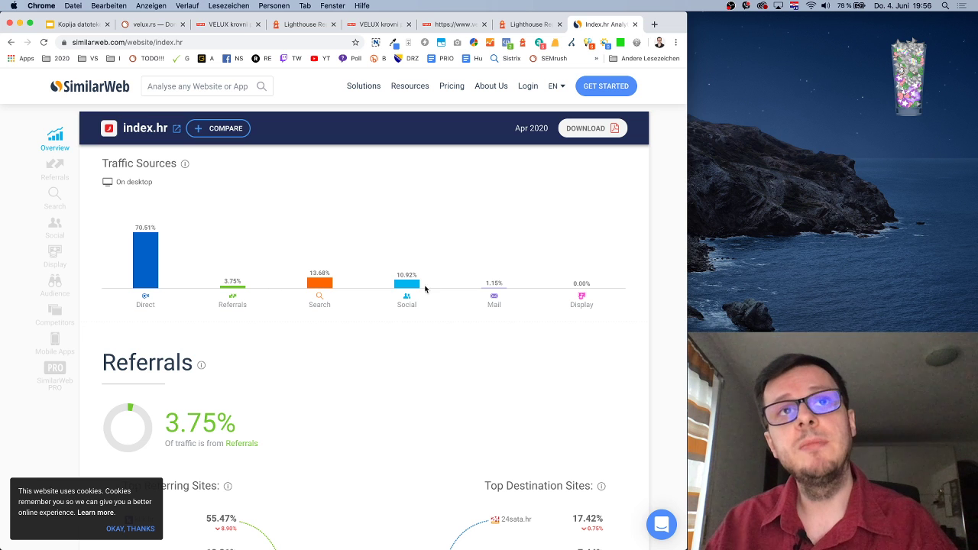
{"action": "left_click", "coordinate": [255, 319]}
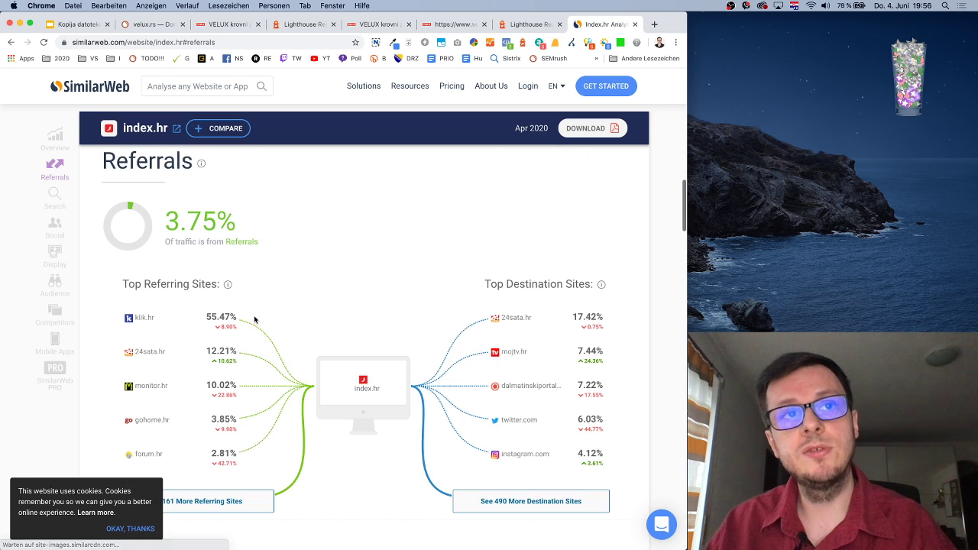
{"action": "scroll", "coordinate": [271, 239], "scroll_direction": "down", "scroll_amount": 1}
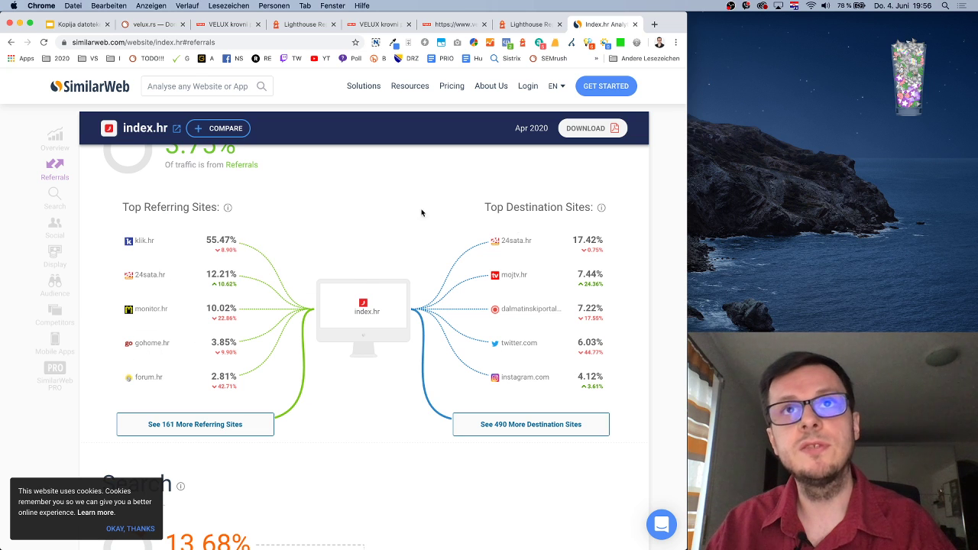
Return to the velux.de report and review its traffic sources and top referring and destination sites
{"action": "left_click", "coordinate": [11, 42]}
{"action": "left_click", "coordinate": [10, 42]}
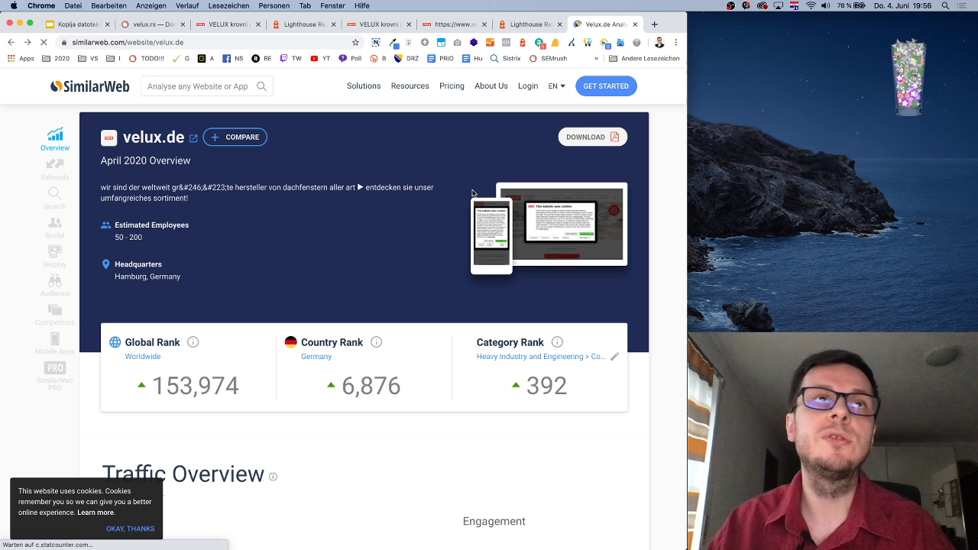
{"action": "scroll", "coordinate": [443, 278], "scroll_direction": "down", "scroll_amount": 10}
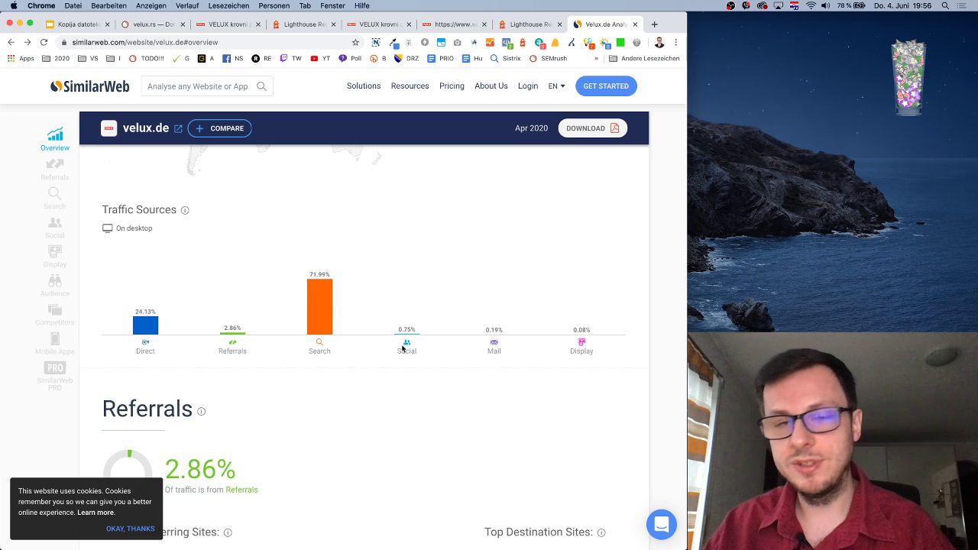
{"action": "scroll", "coordinate": [394, 355], "scroll_direction": "down", "scroll_amount": 5}
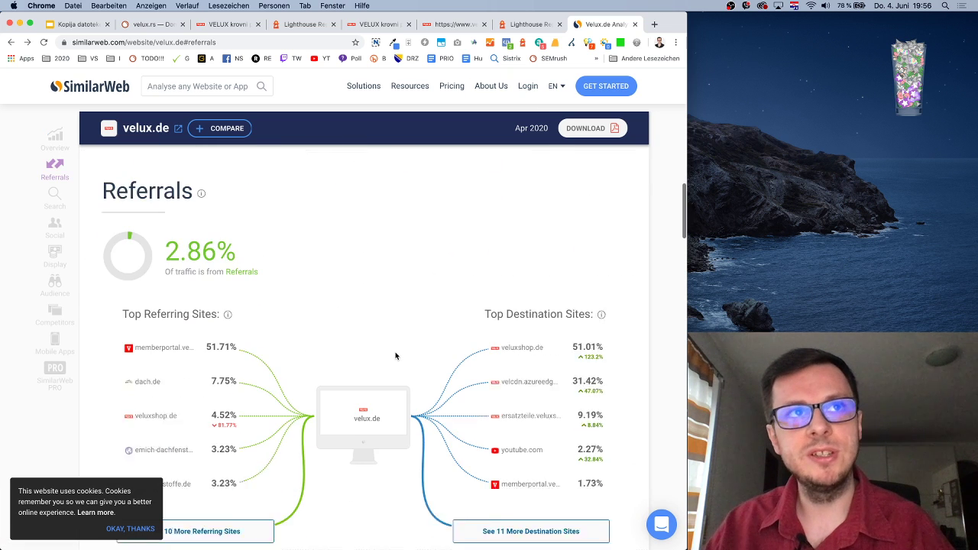
{"action": "scroll", "coordinate": [281, 297], "scroll_direction": "down", "scroll_amount": 2}
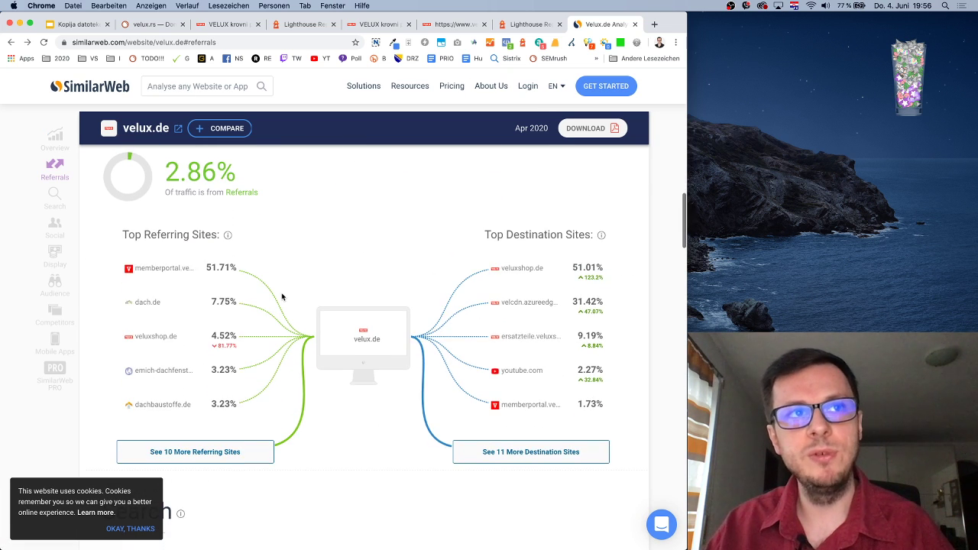